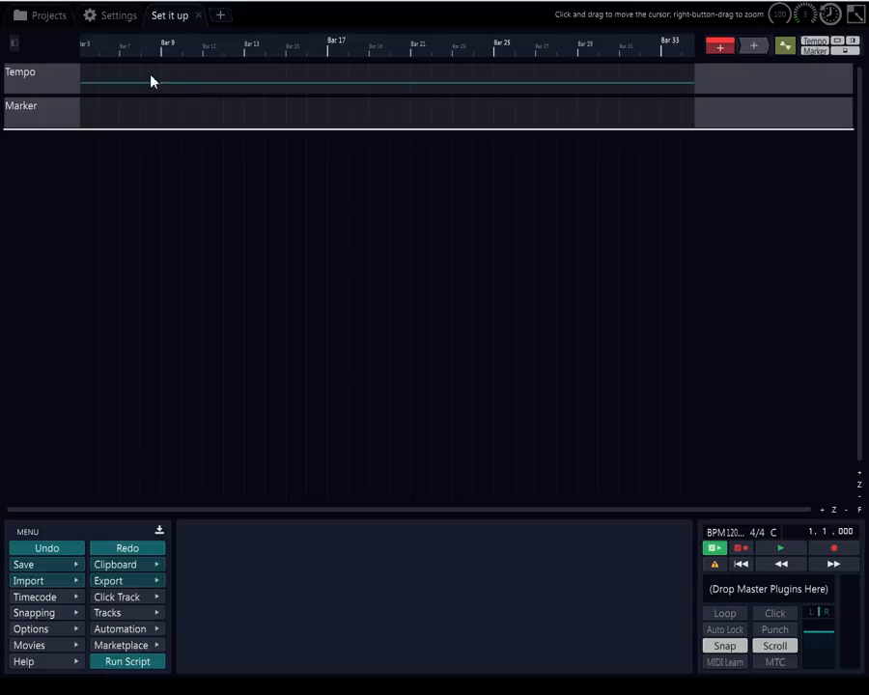
# Examine the properties of the global Tempo track and the Marker track in the Set it up edit
pyautogui.click(22, 114)
pyautogui.click(20, 78)
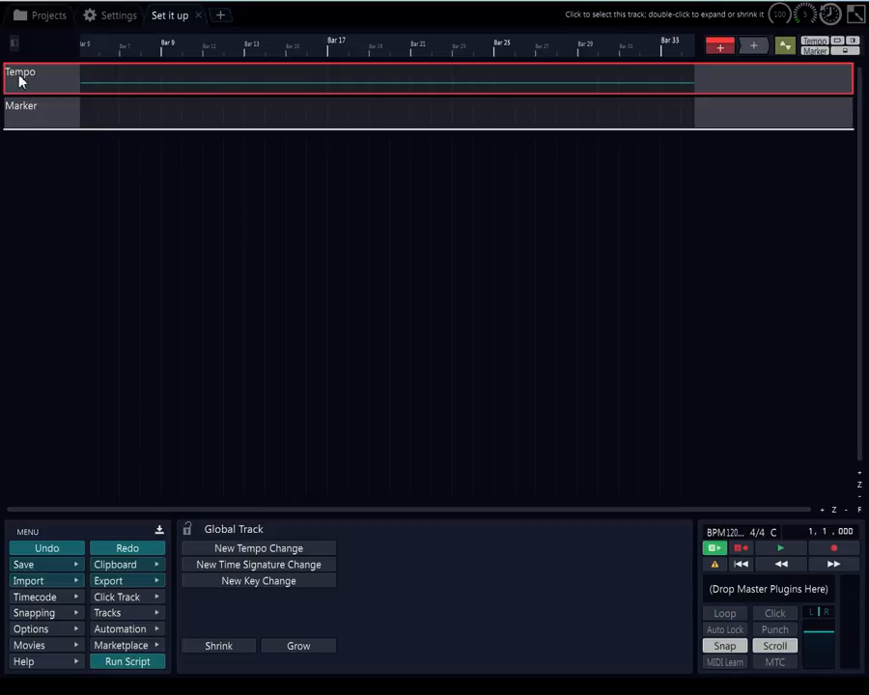
pyautogui.click(23, 105)
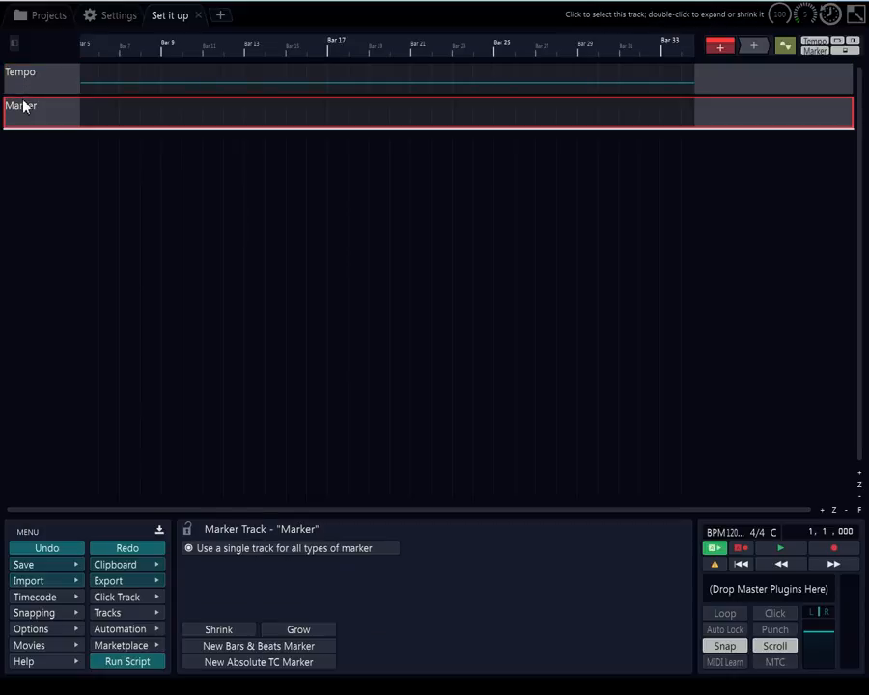
# Open the keyboard shortcuts settings and look through the command list down to the Macros group
pyautogui.click(102, 17)
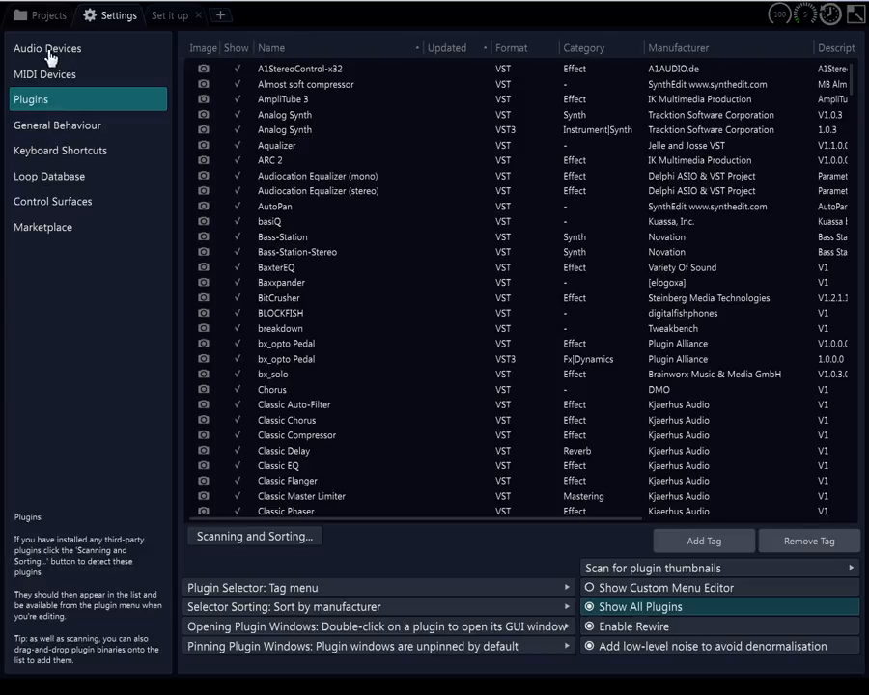
pyautogui.click(58, 154)
pyautogui.scroll(-3, 298, 263)
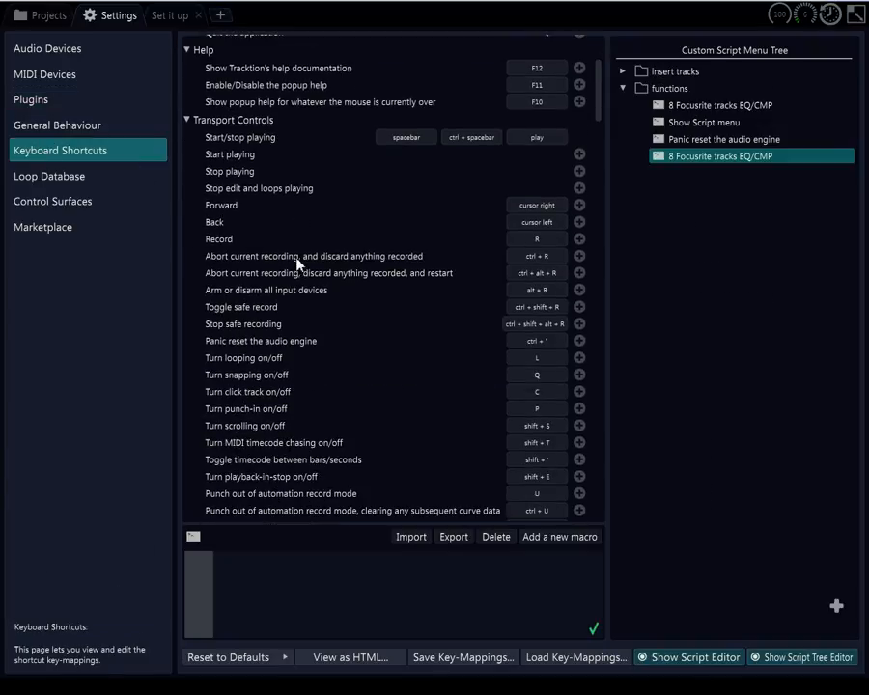
pyautogui.scroll(3, 297, 258)
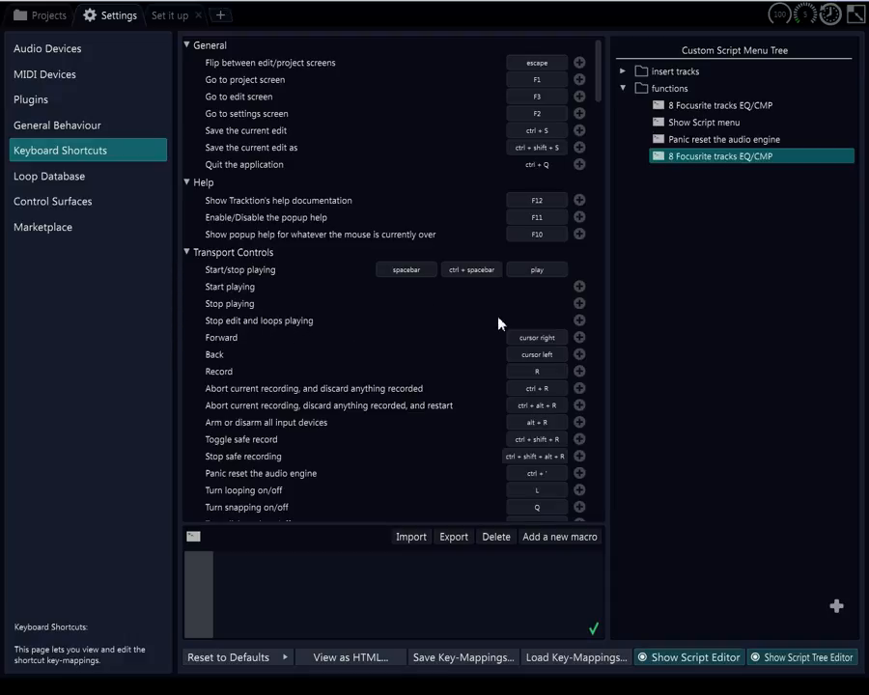
pyautogui.scroll(-12, 568, 321)
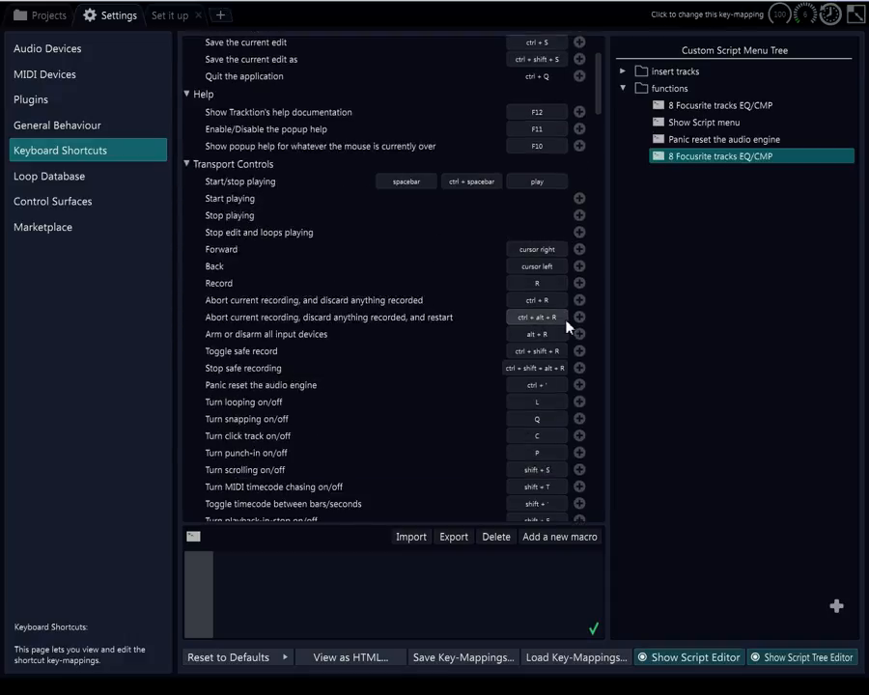
pyautogui.scroll(-13, 537, 316)
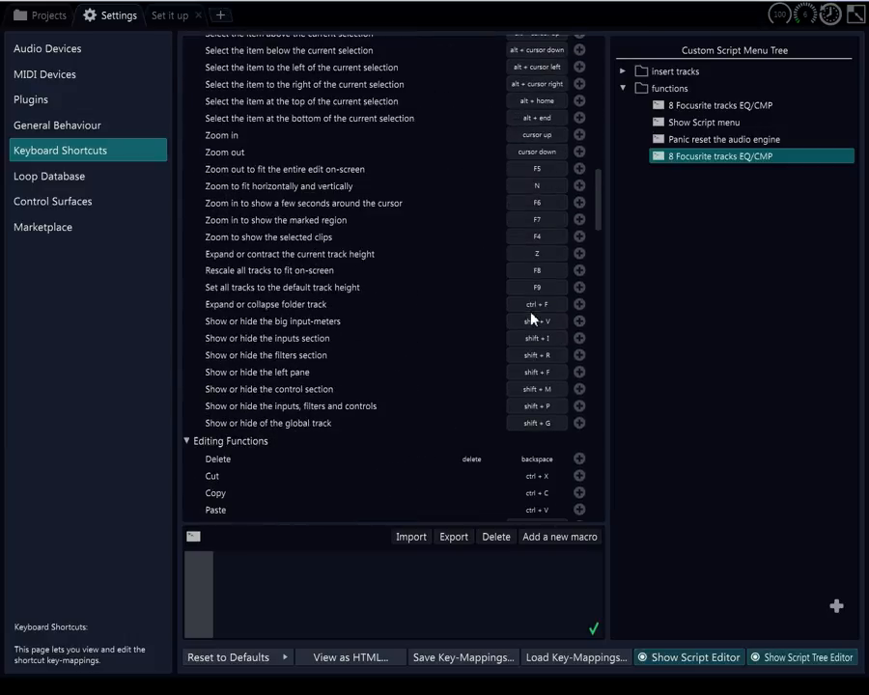
pyautogui.scroll(-15, 279, 235)
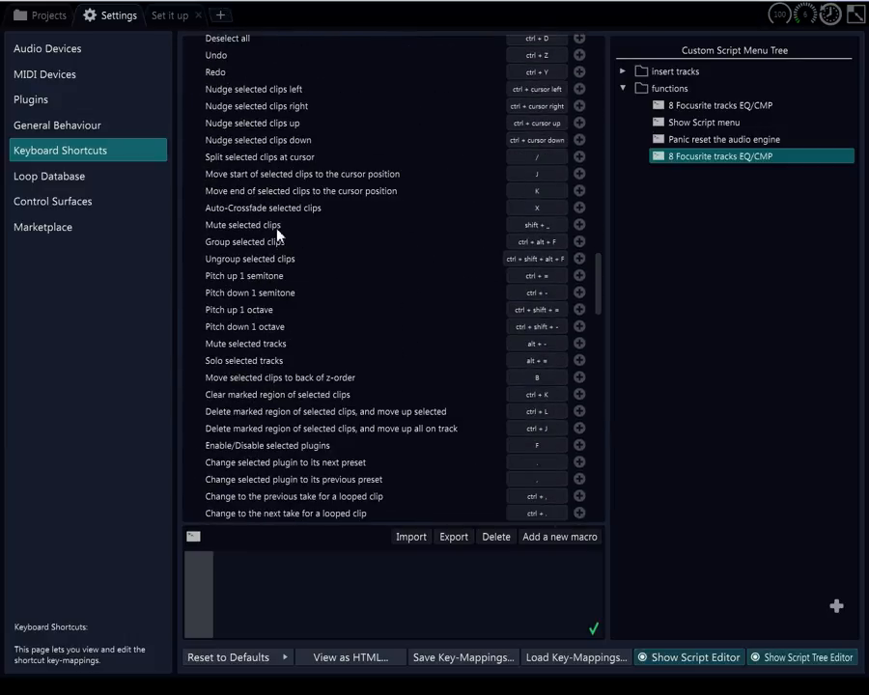
pyautogui.scroll(-15, 279, 235)
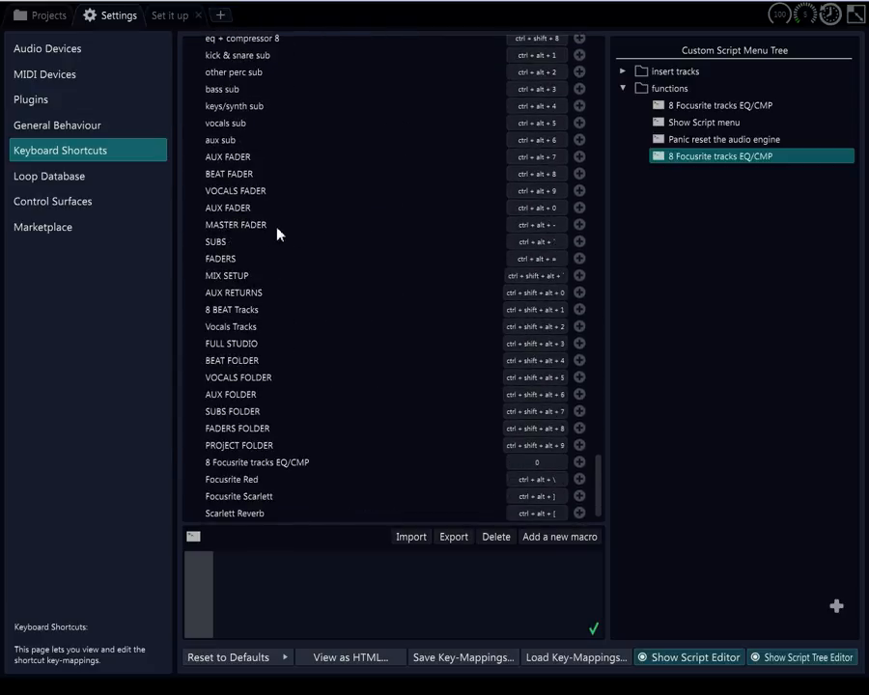
pyautogui.scroll(10, 279, 235)
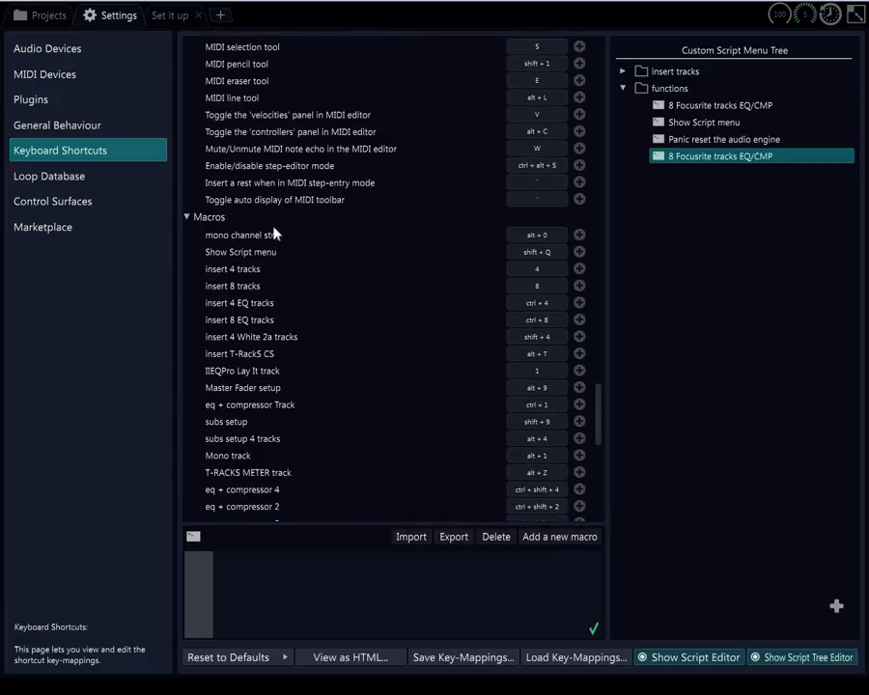
pyautogui.click(186, 218)
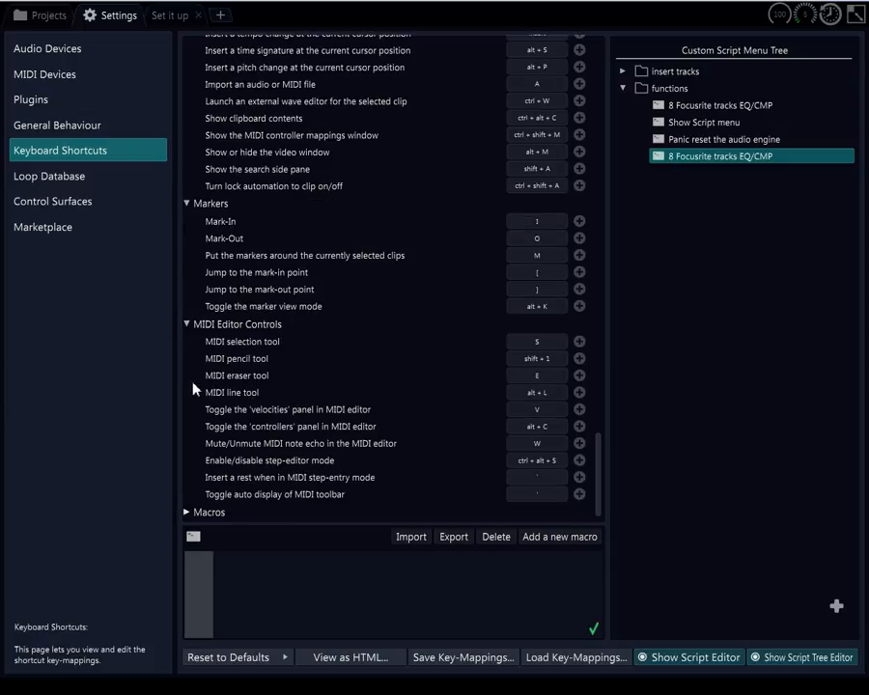
pyautogui.click(186, 514)
pyautogui.scroll(-3, 241, 444)
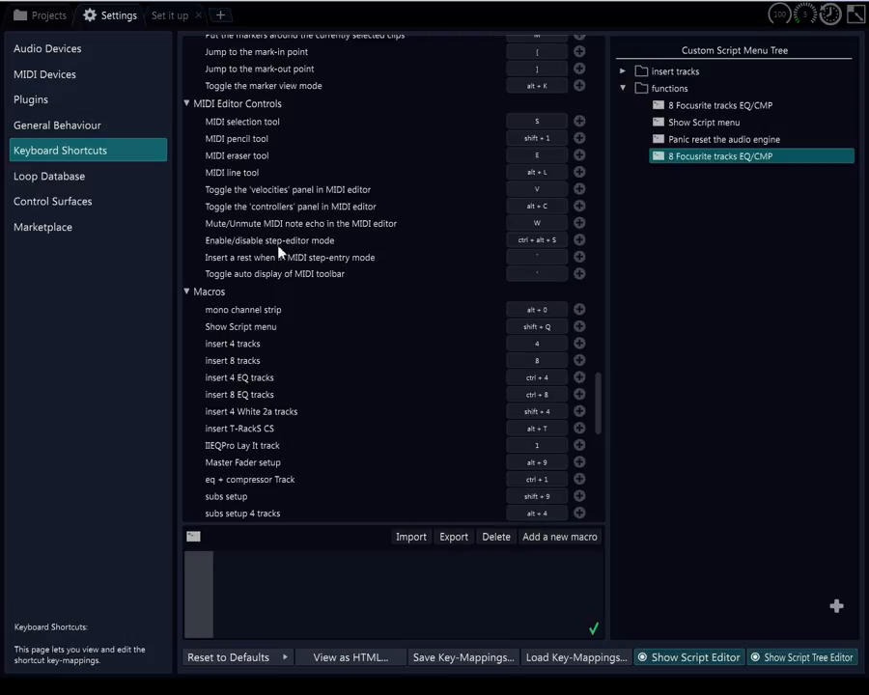
# View the scripts behind the commands for importing an audio or MIDI file, inserting a time signature and inserting a pitch change
pyautogui.scroll(6, 279, 250)
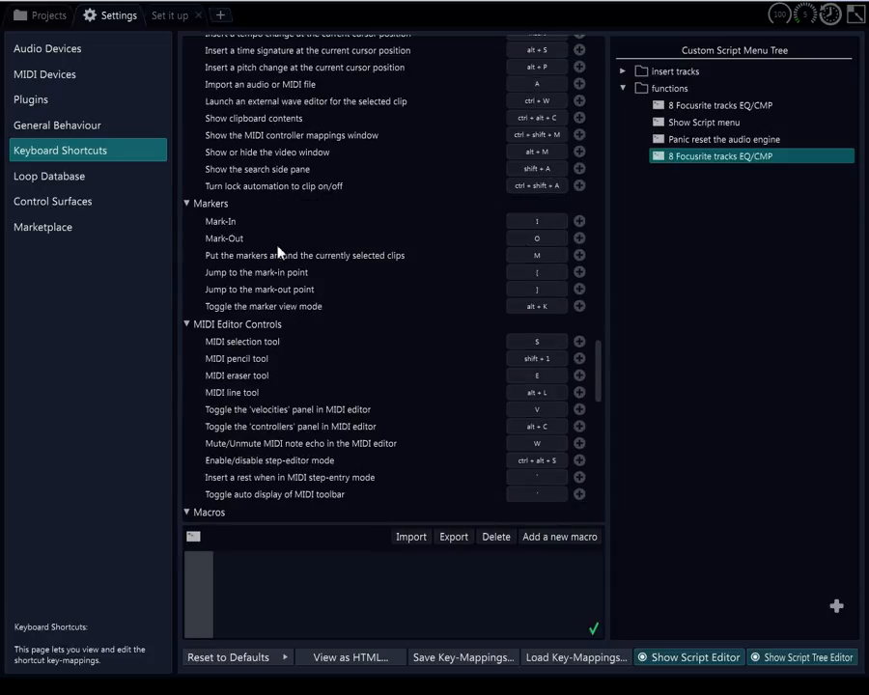
pyautogui.scroll(2, 279, 250)
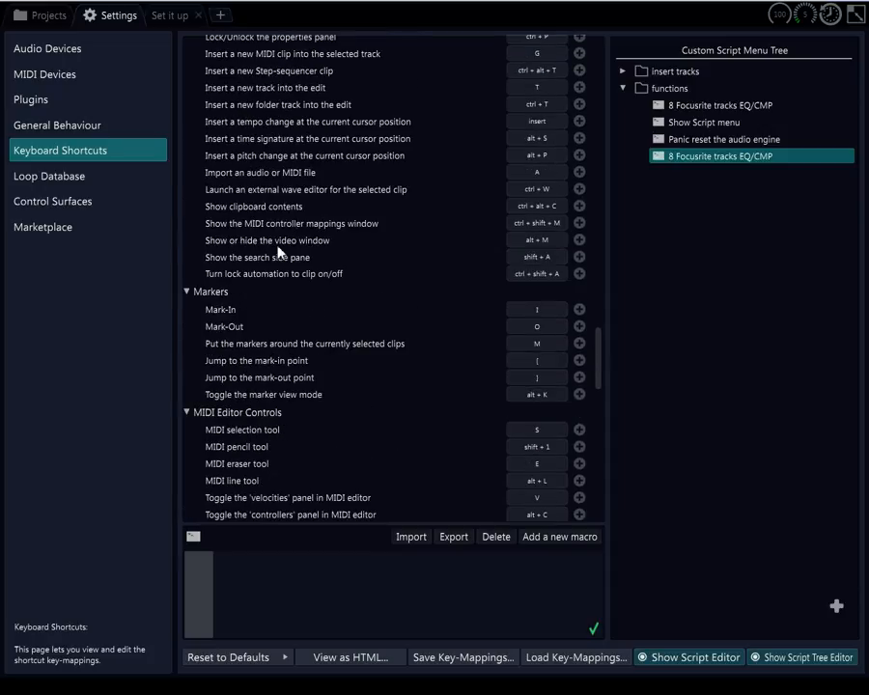
pyautogui.click(272, 172)
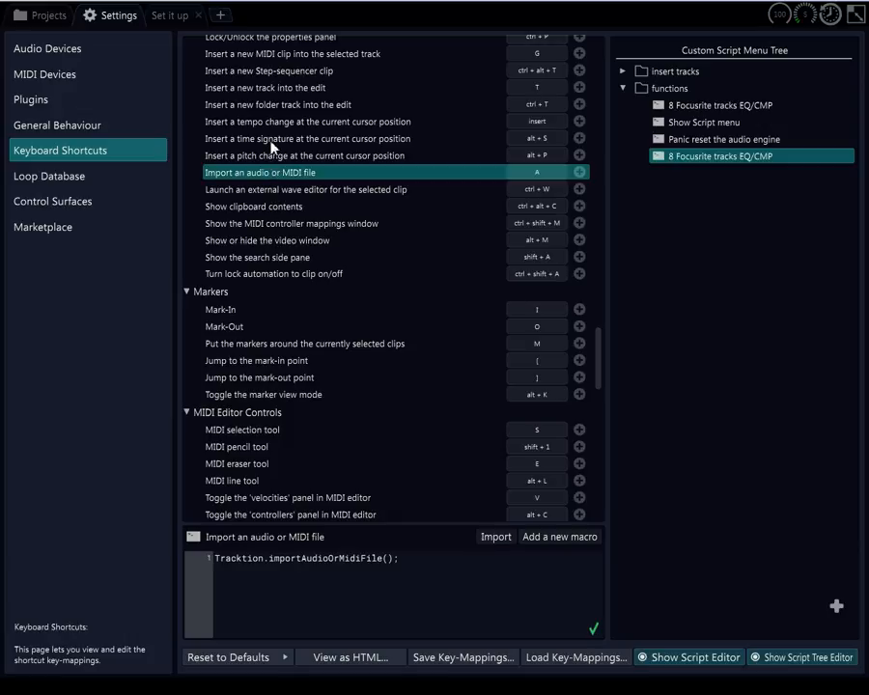
pyautogui.click(270, 142)
pyautogui.click(270, 155)
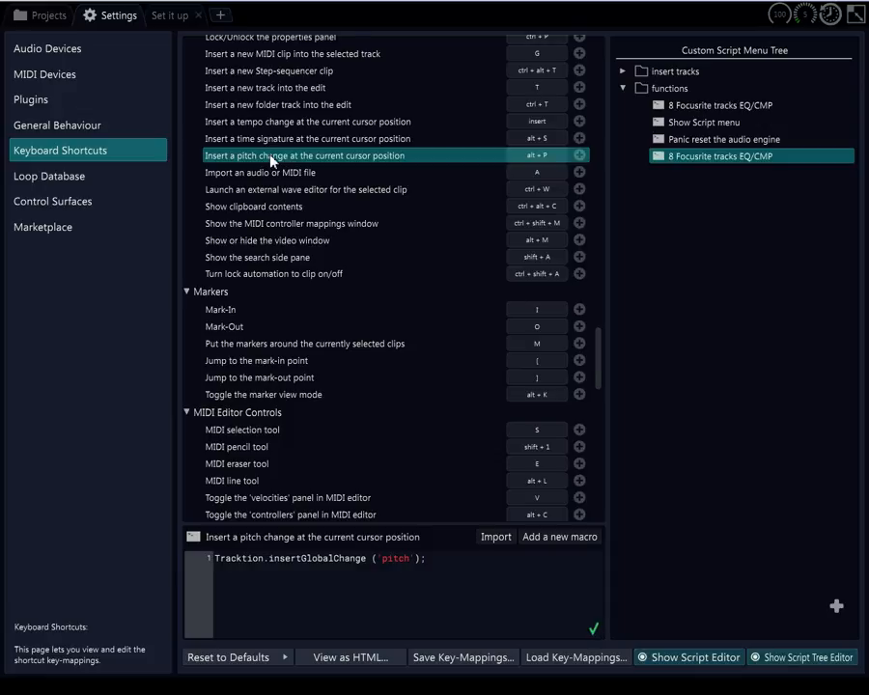
# View the scripts behind the previous-take, previous and next plugin preset, and lock/unlock properties panel commands
pyautogui.scroll(5, 271, 162)
pyautogui.click(270, 161)
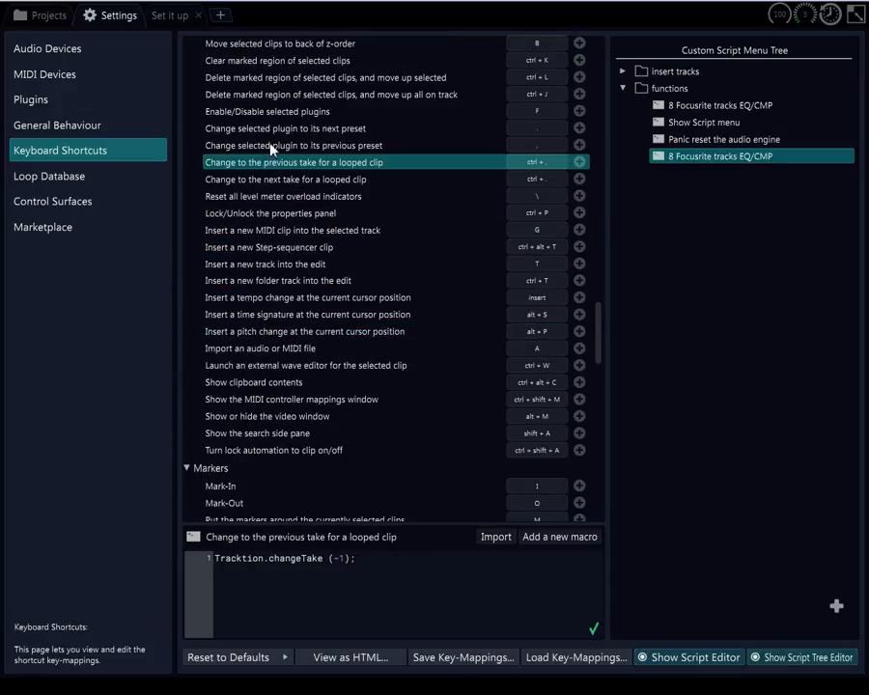
pyautogui.click(271, 144)
pyautogui.click(270, 128)
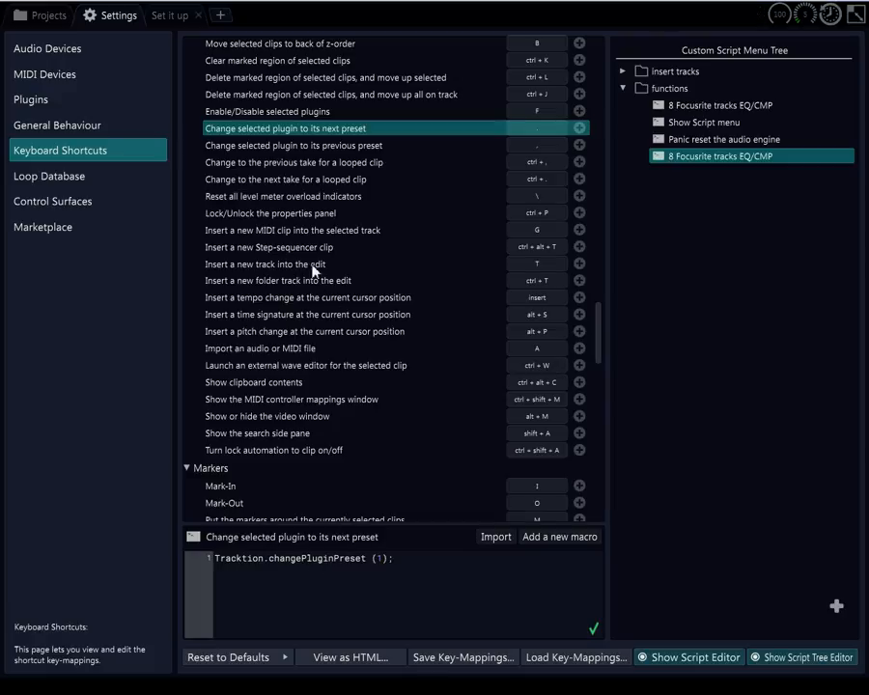
pyautogui.scroll(3, 289, 211)
pyautogui.click(234, 302)
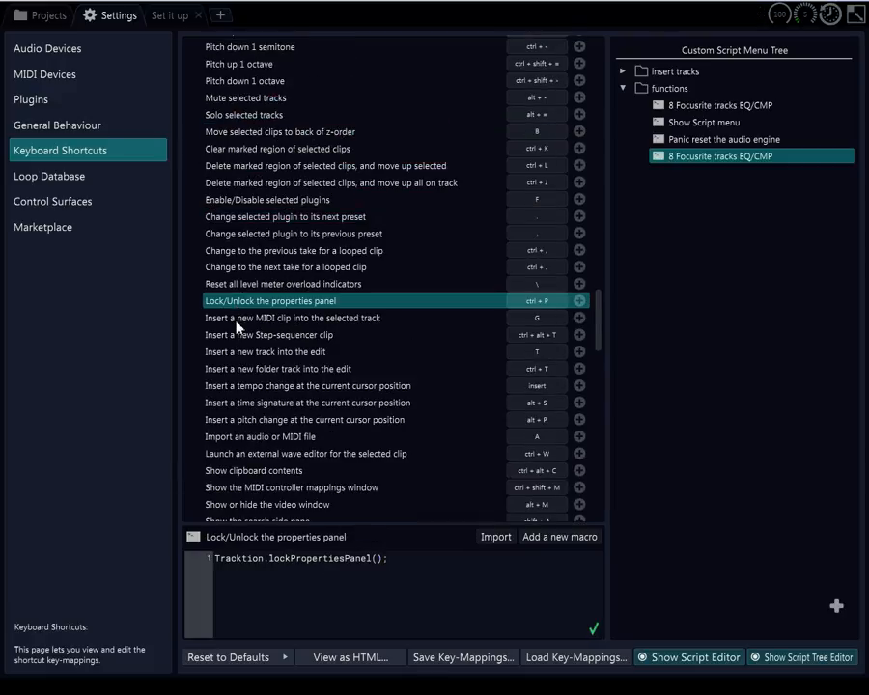
# Review the whole shortcut list from the General group through to the last custom macro
pyautogui.scroll(18, 241, 280)
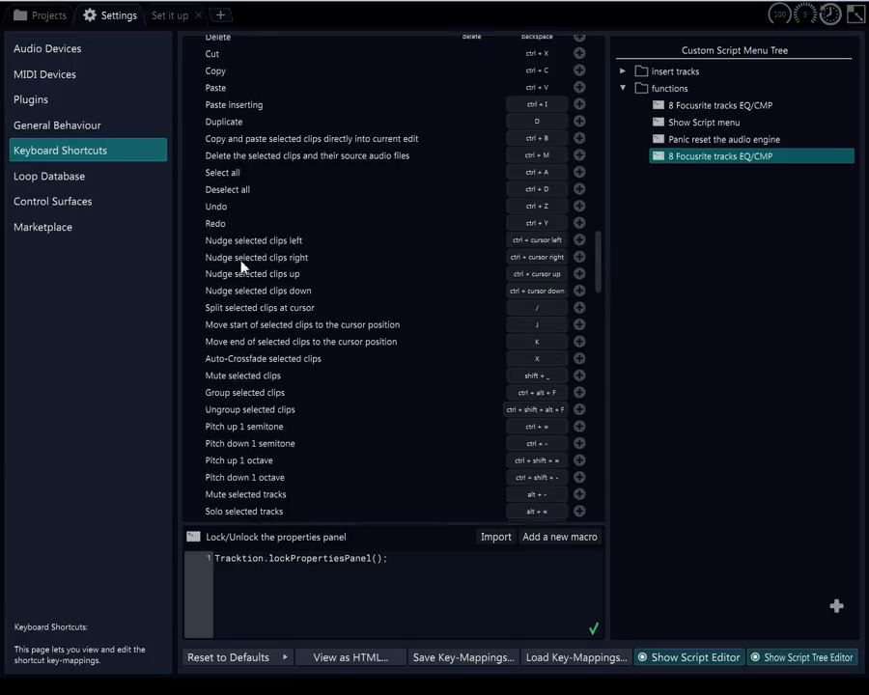
pyautogui.scroll(18, 242, 266)
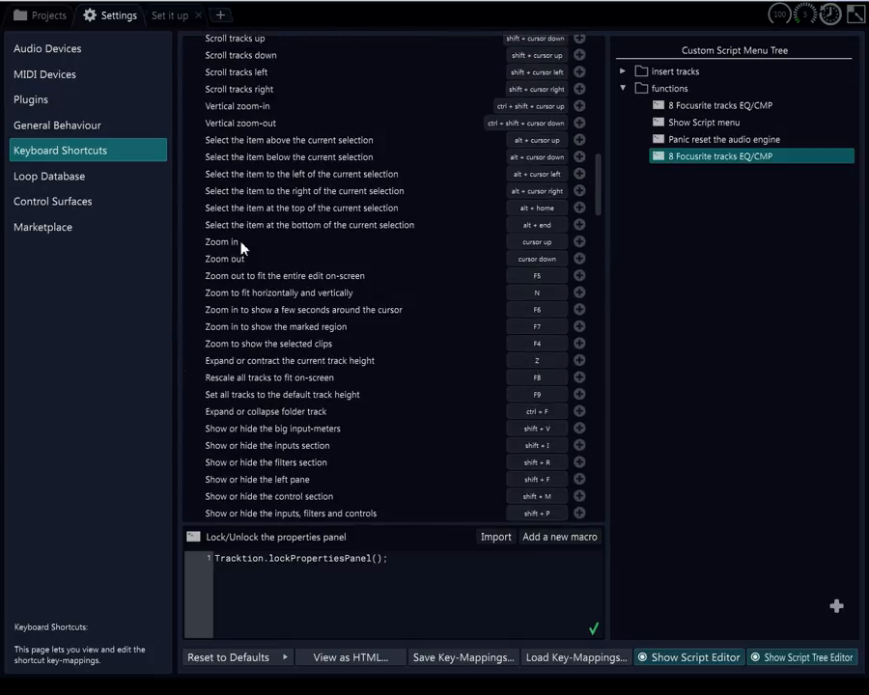
pyautogui.scroll(18, 241, 248)
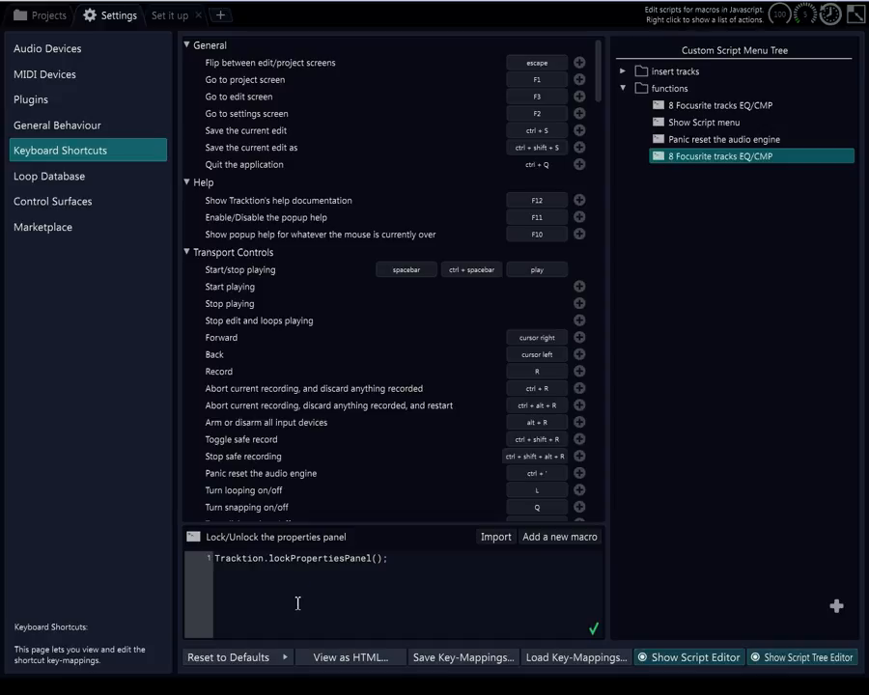
pyautogui.scroll(-6, 246, 442)
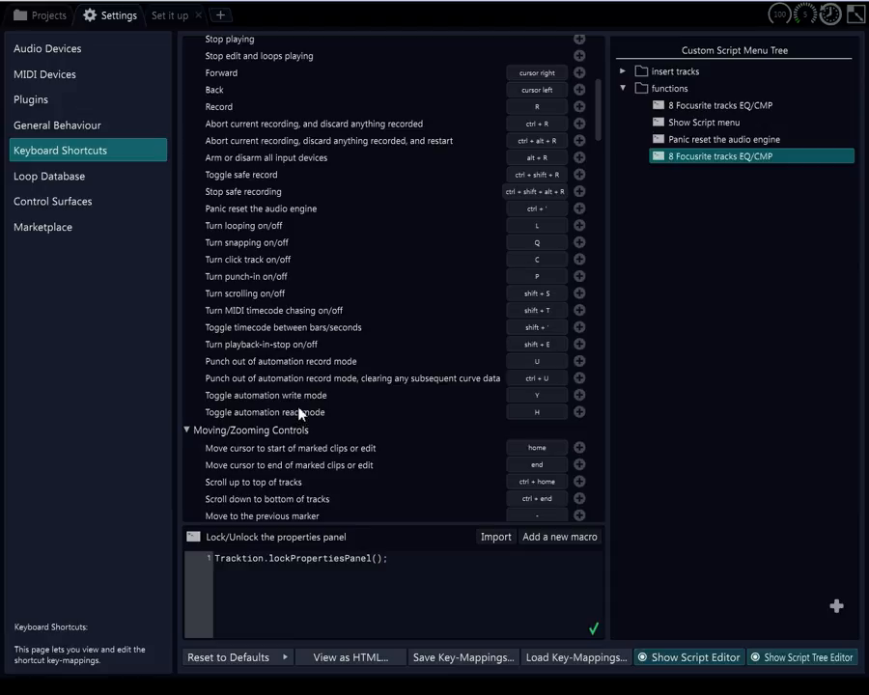
pyautogui.scroll(-13, 346, 349)
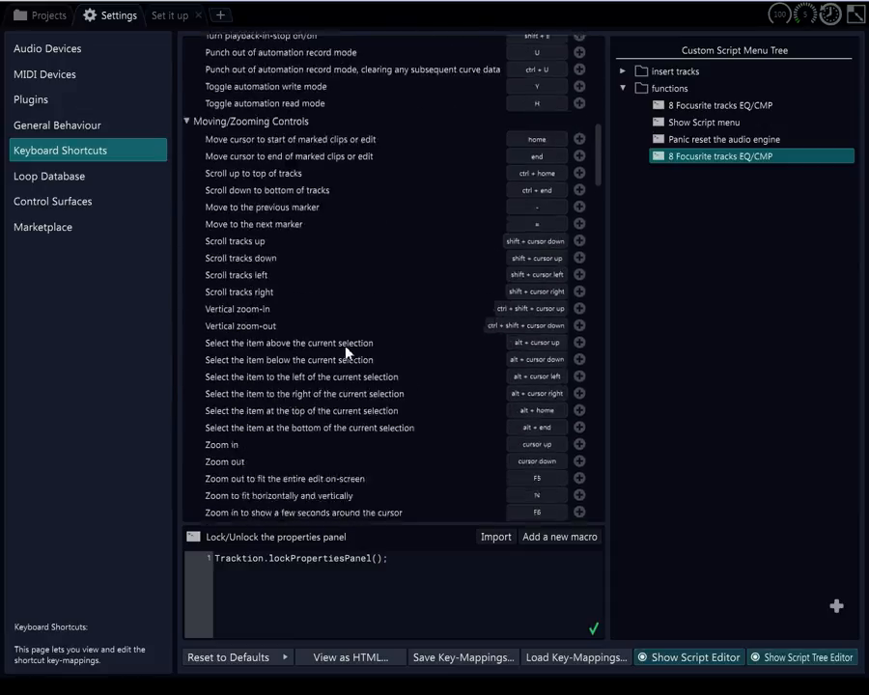
pyautogui.scroll(-8, 345, 353)
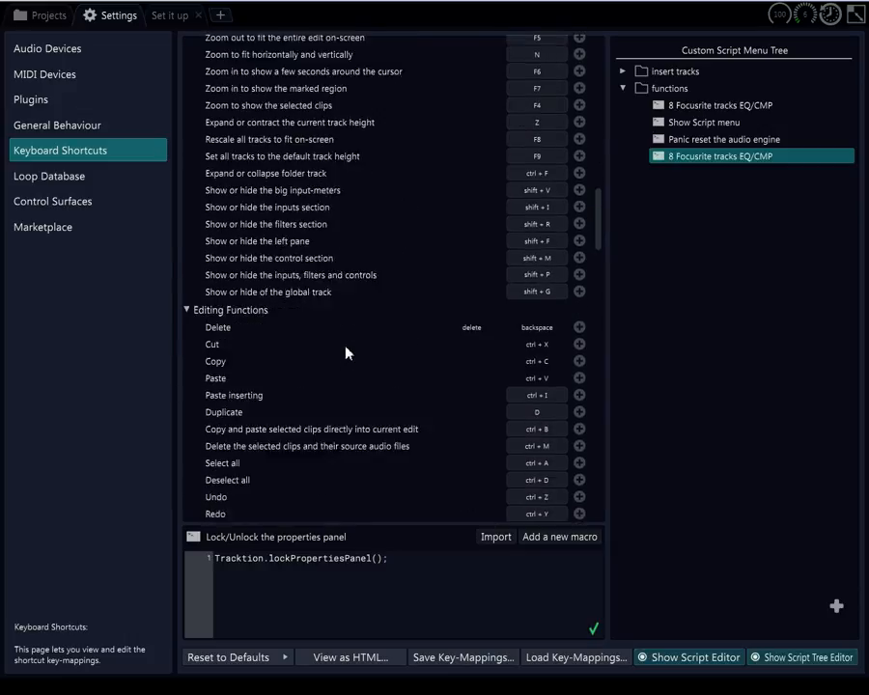
pyautogui.scroll(-5, 345, 353)
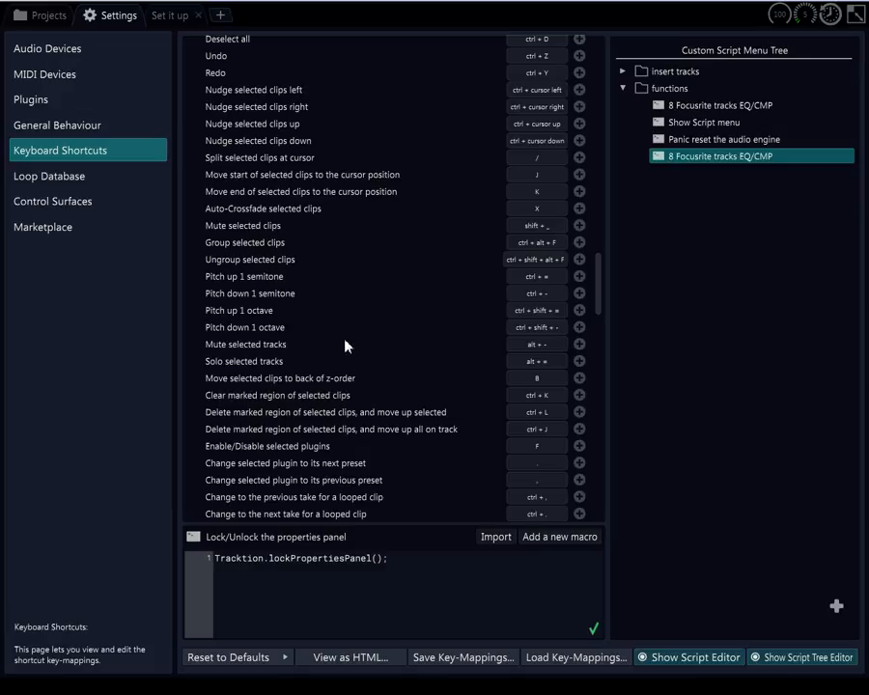
pyautogui.scroll(-5, 346, 347)
pyautogui.scroll(-5, 345, 346)
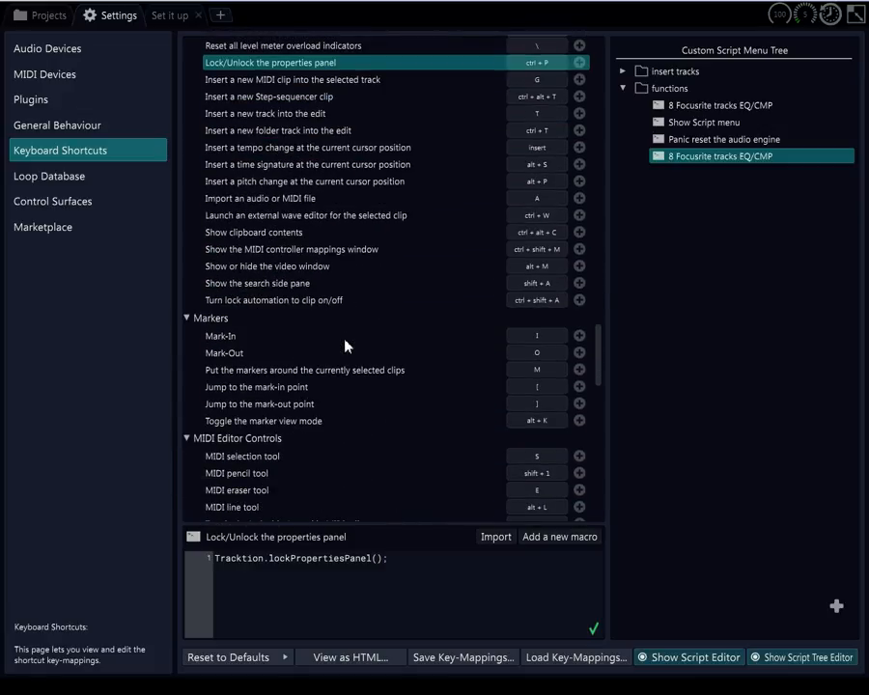
pyautogui.scroll(-10, 336, 340)
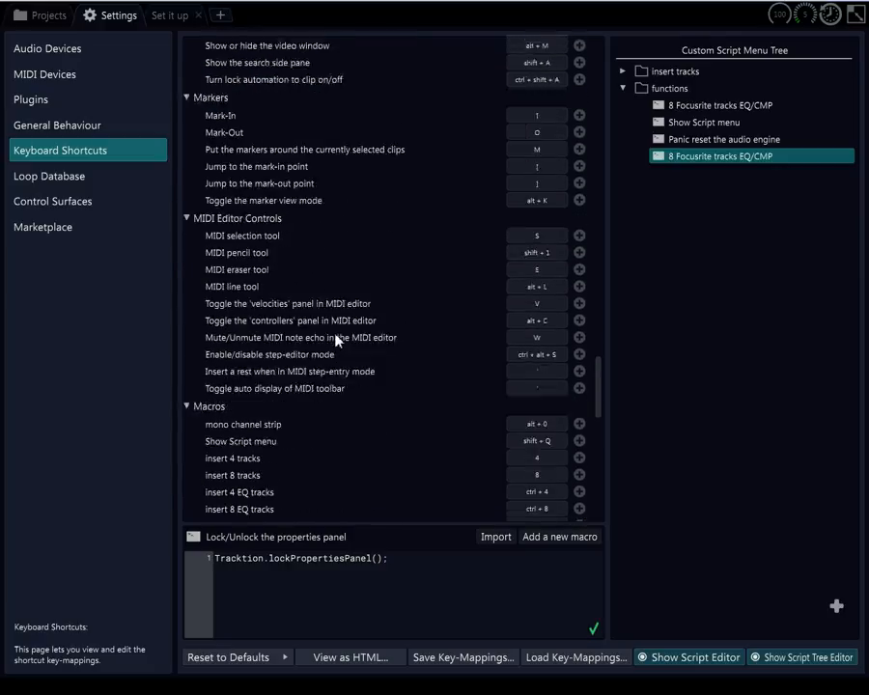
pyautogui.scroll(-7, 335, 339)
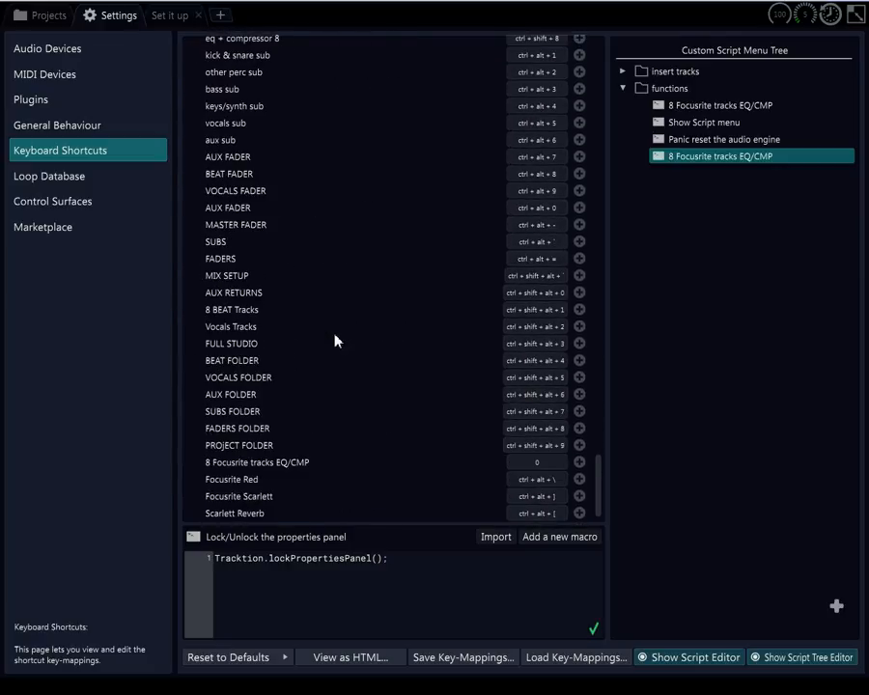
# Examine the scripts of the Show Script menu and mono channel strip macros, ending on mono channel strip
pyautogui.scroll(8, 384, 333)
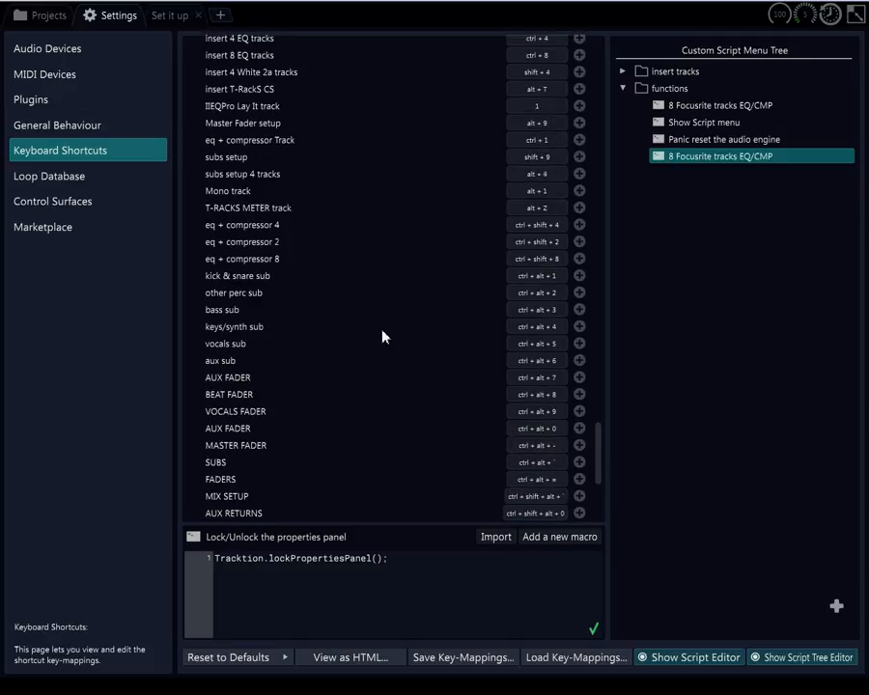
pyautogui.scroll(8, 383, 336)
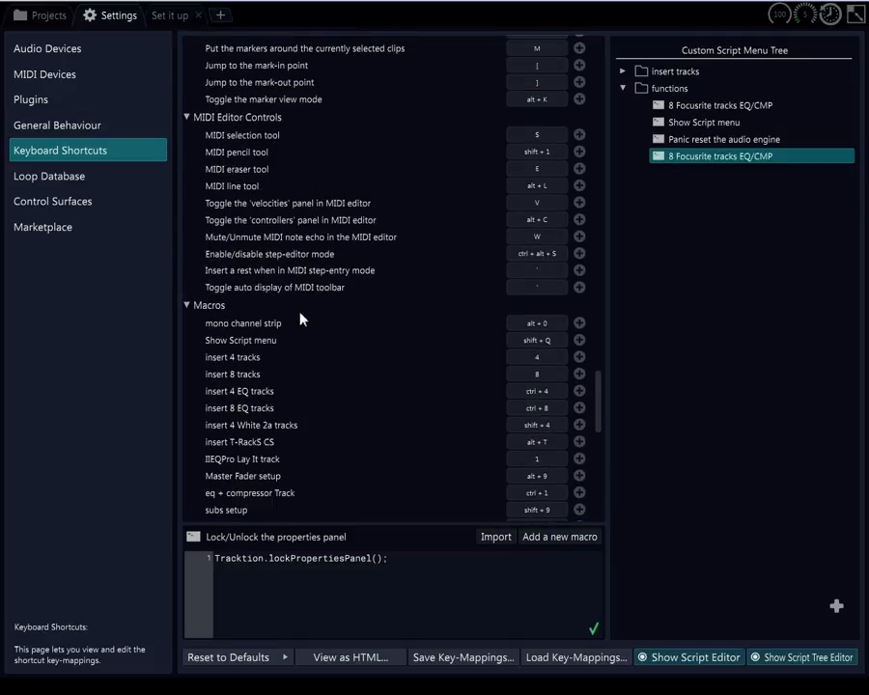
pyautogui.click(247, 327)
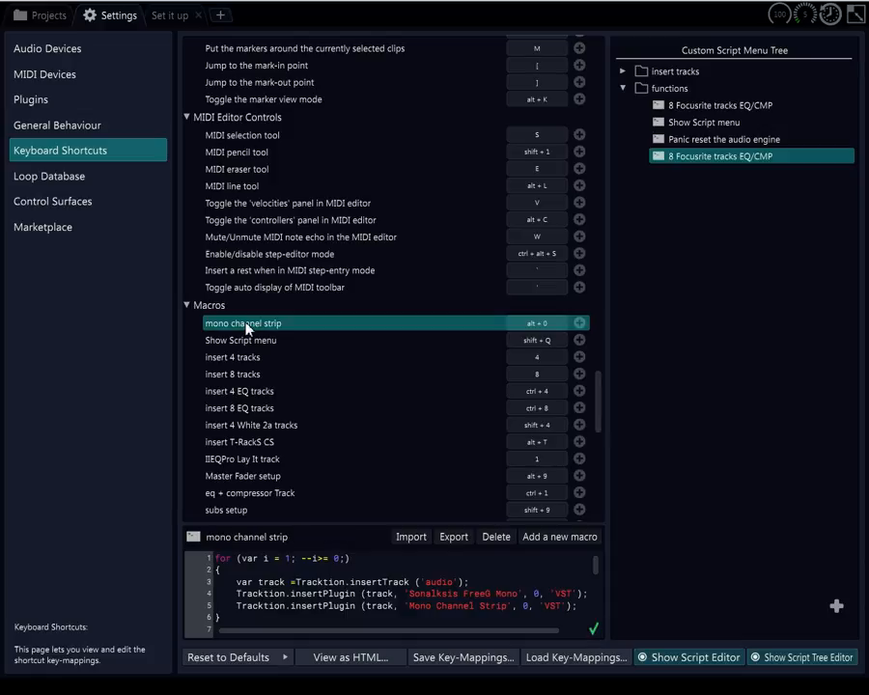
pyautogui.click(241, 348)
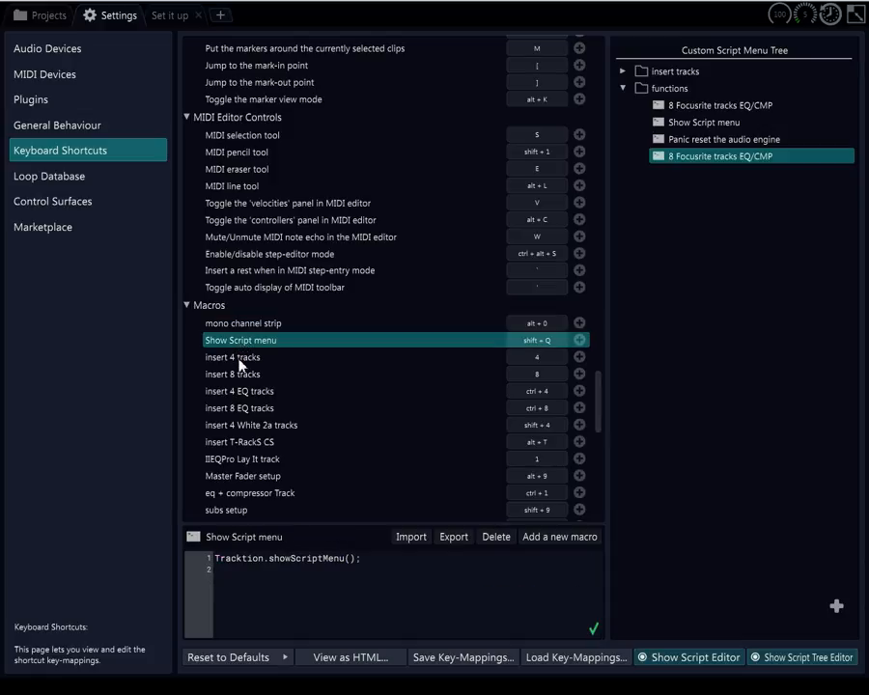
pyautogui.scroll(-1, 239, 365)
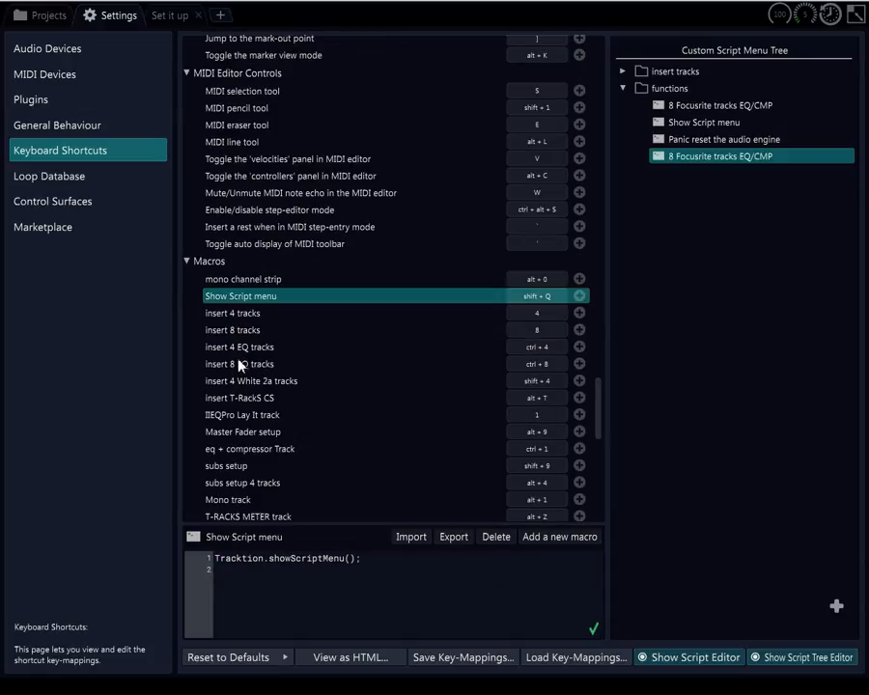
pyautogui.click(239, 284)
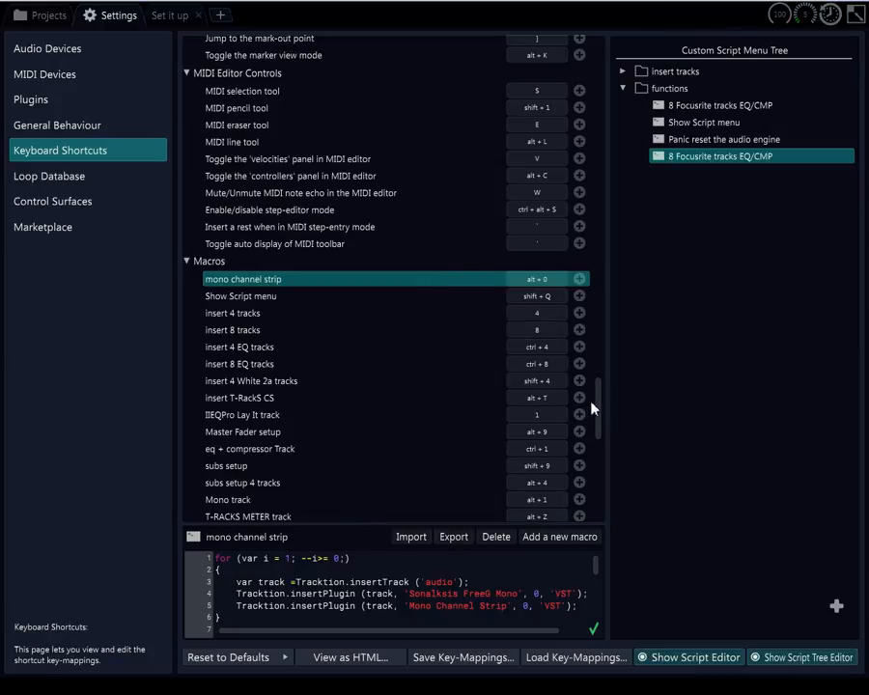
# Open the plugin settings and look up the FREE87 FR-COMP, FR-EQUA, FR-GATE and FR-LIMIT entries, ending on FR-COMP
pyautogui.moveTo(598, 422); pyautogui.dragTo(591, 77)
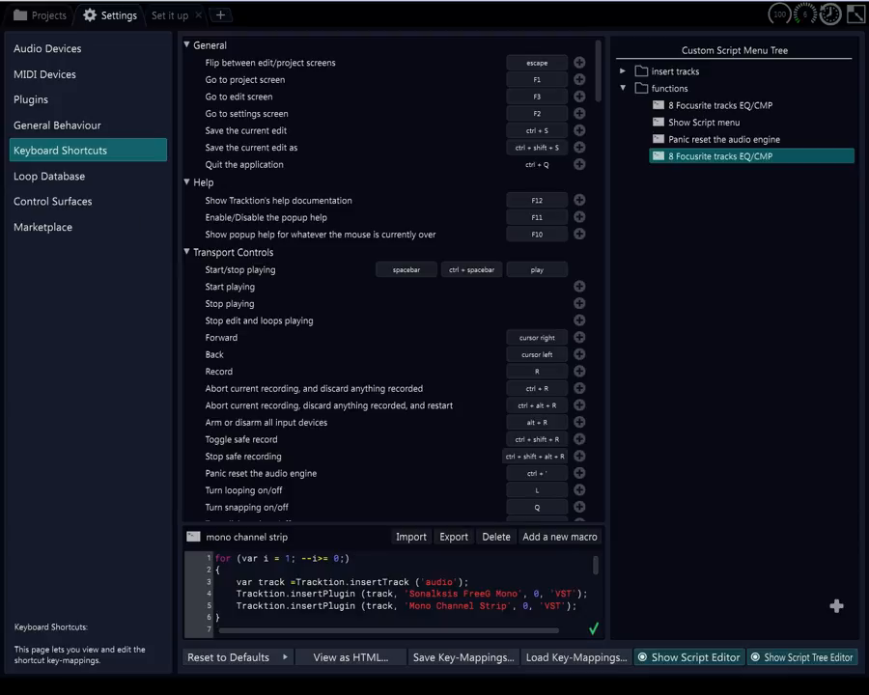
pyautogui.click(29, 99)
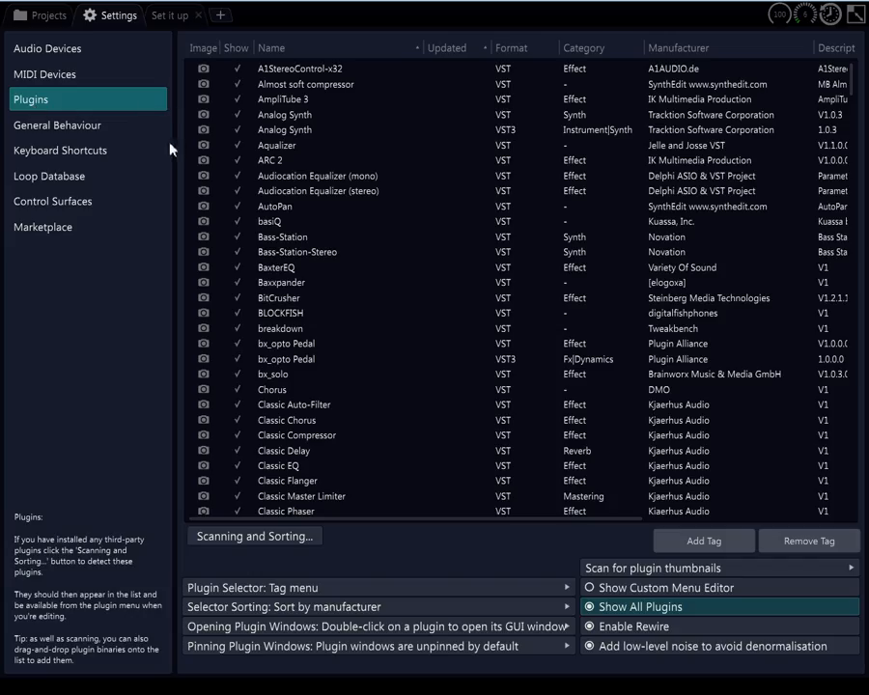
pyautogui.scroll(-1, 304, 261)
pyautogui.scroll(-12, 304, 266)
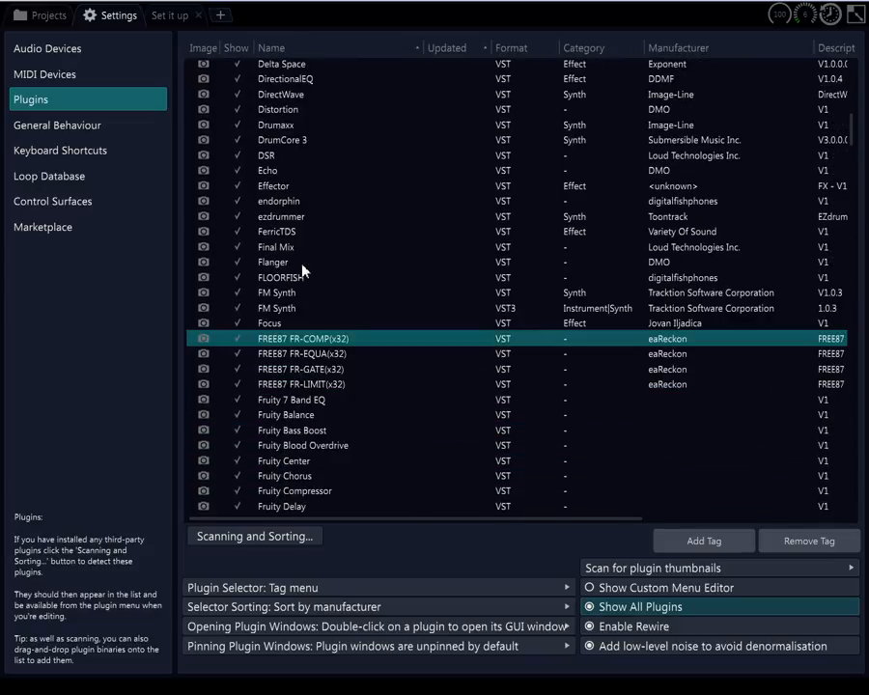
pyautogui.scroll(-2, 302, 270)
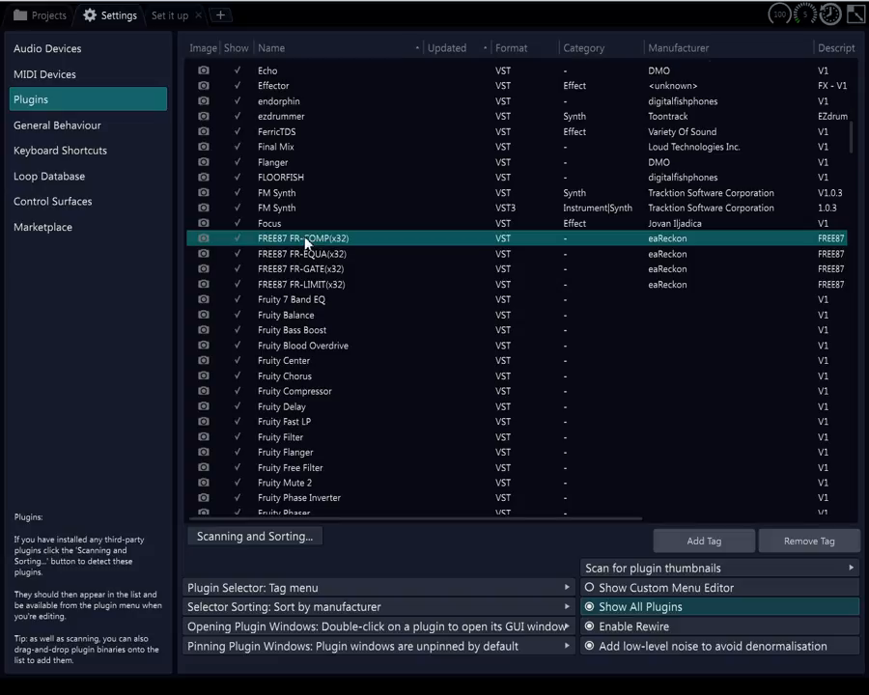
pyautogui.click(291, 253)
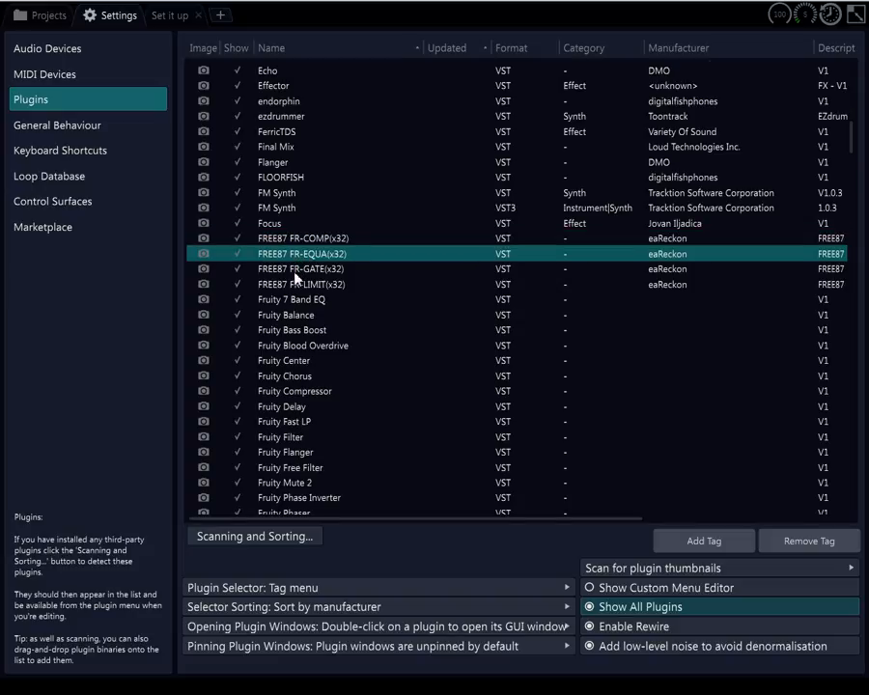
pyautogui.click(294, 270)
pyautogui.click(297, 286)
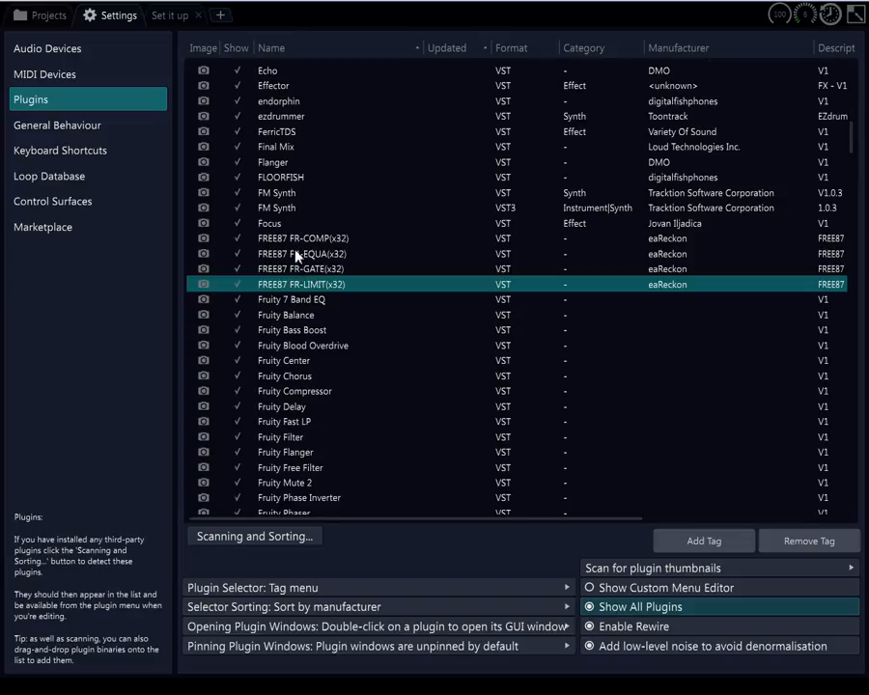
pyautogui.click(295, 242)
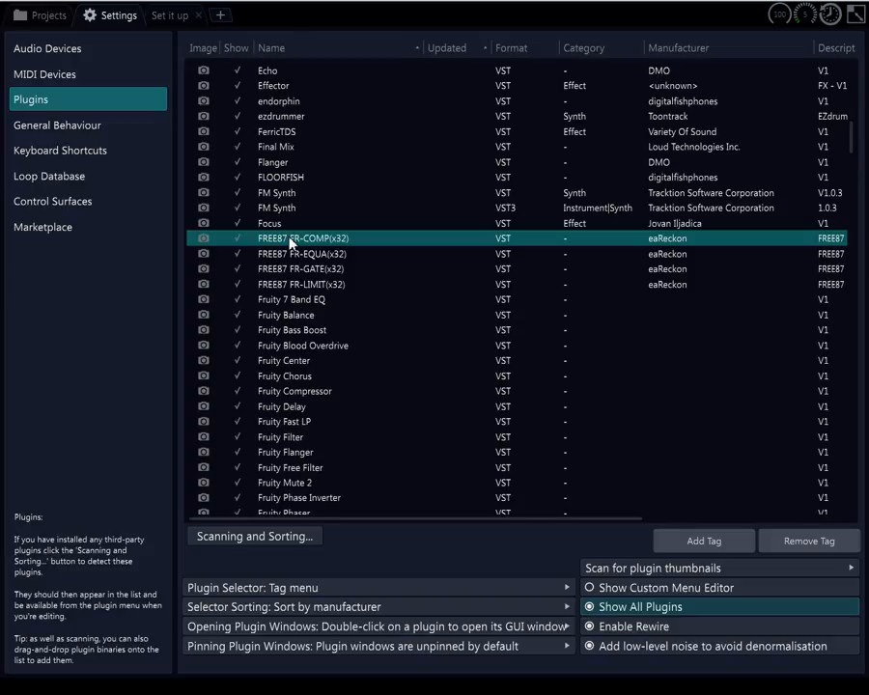
# Review the names and manufacturers of the remaining plugins, from the FREE87 entries through to the end of the list
pyautogui.scroll(-10, 289, 243)
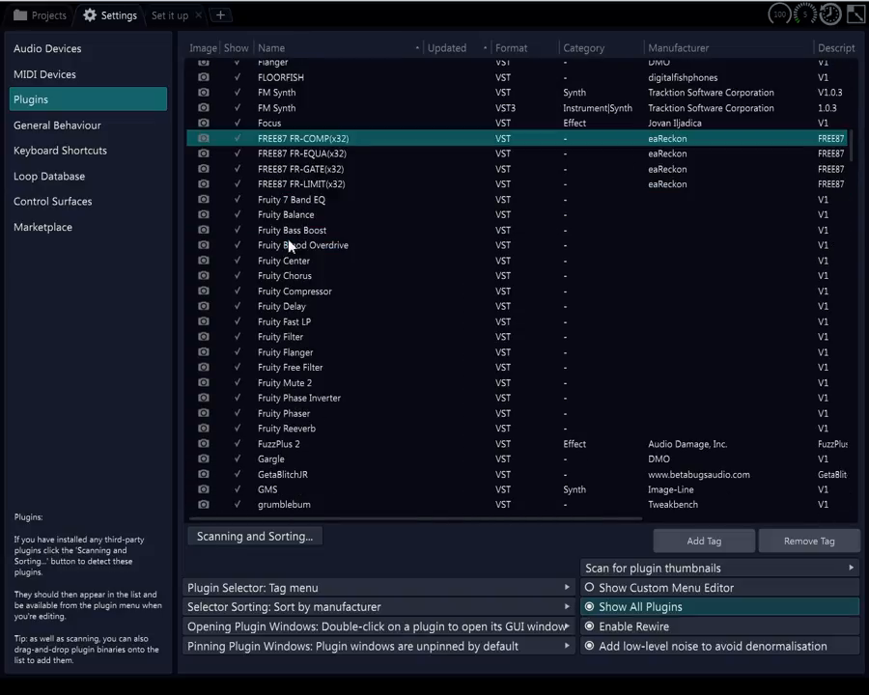
pyautogui.scroll(-8, 289, 246)
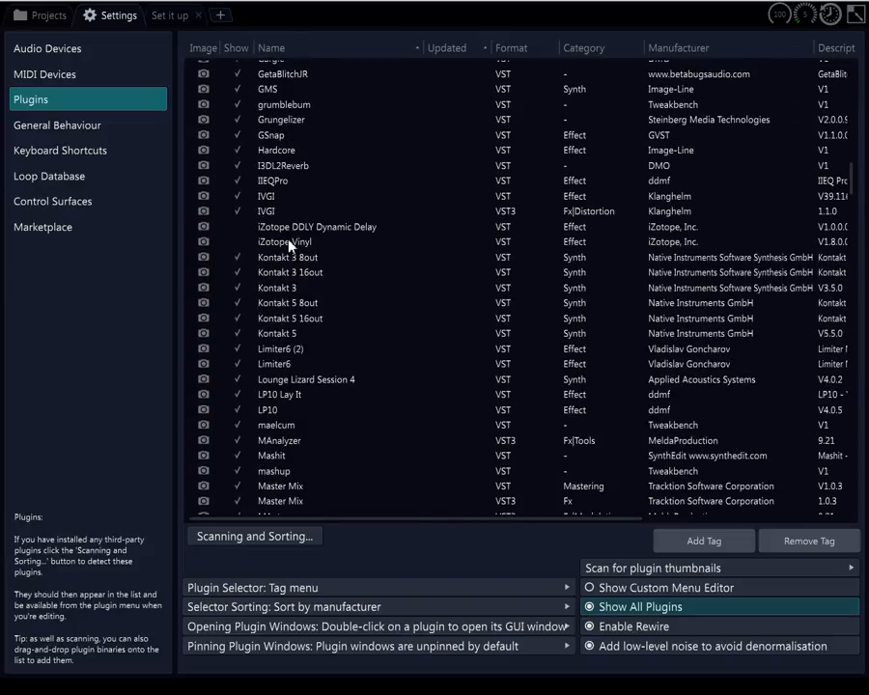
pyautogui.scroll(-10, 286, 249)
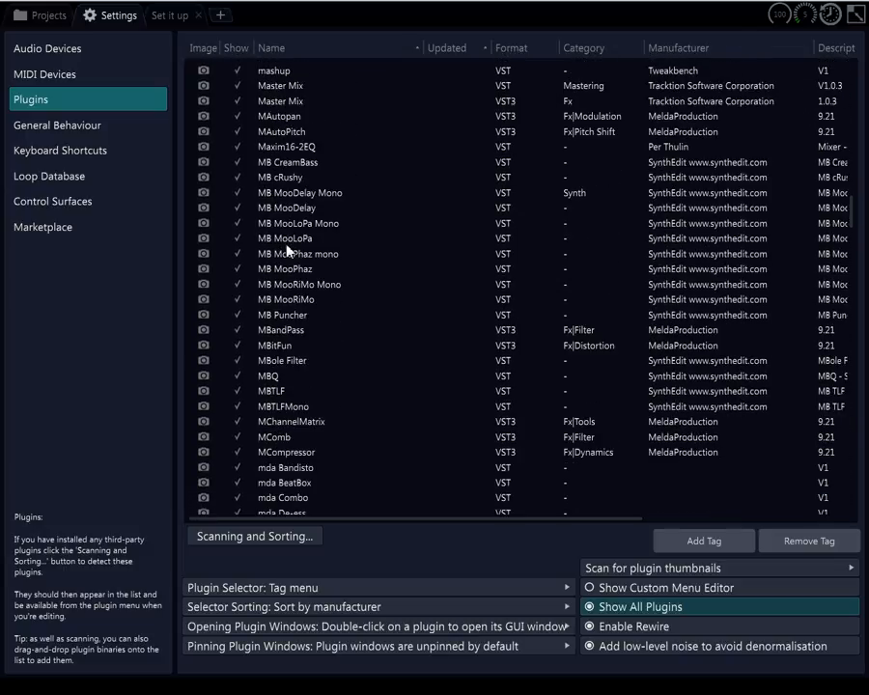
pyautogui.scroll(-20, 286, 249)
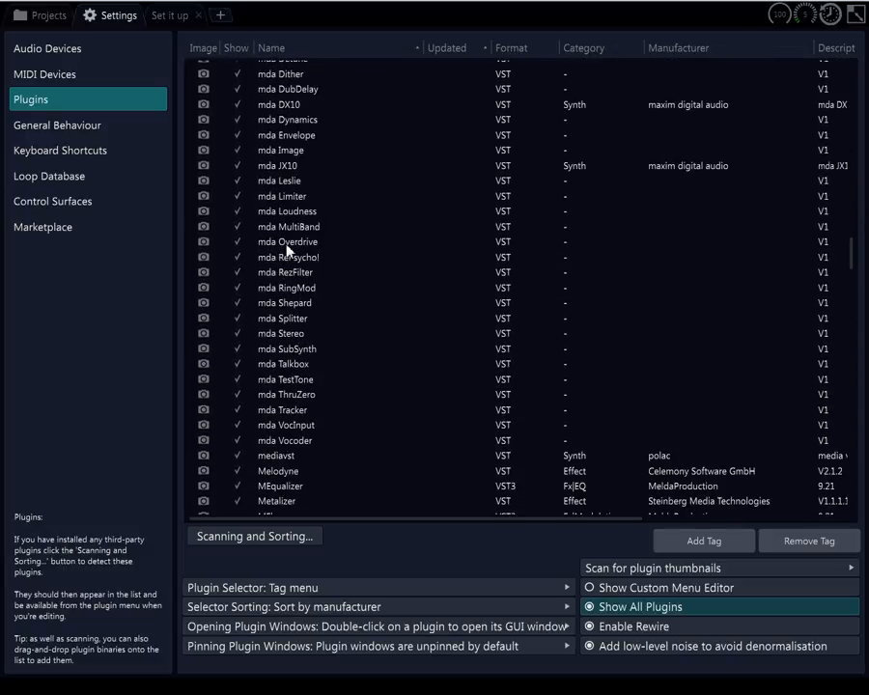
pyautogui.scroll(-15, 286, 253)
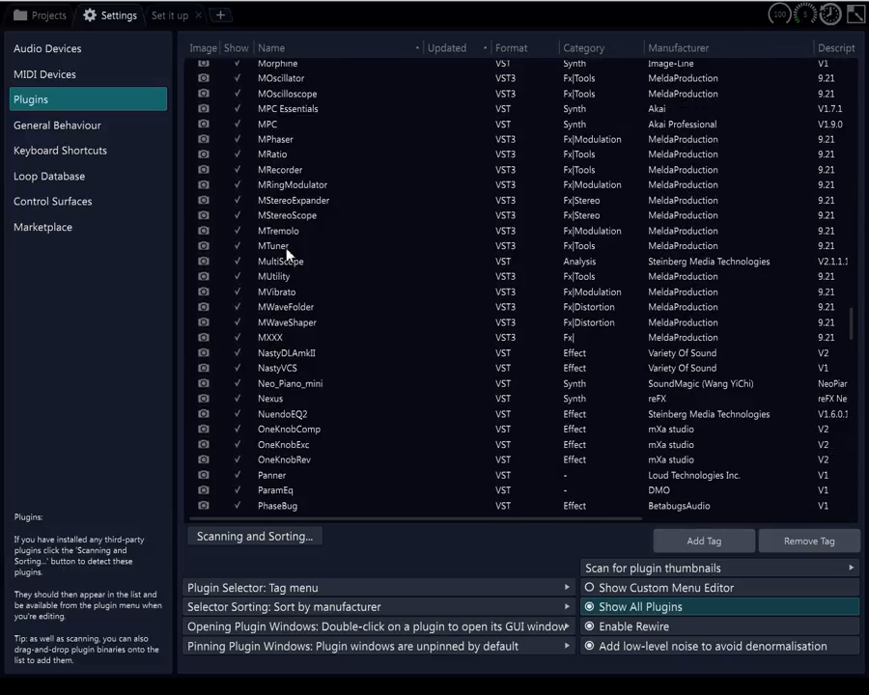
pyautogui.scroll(-15, 286, 253)
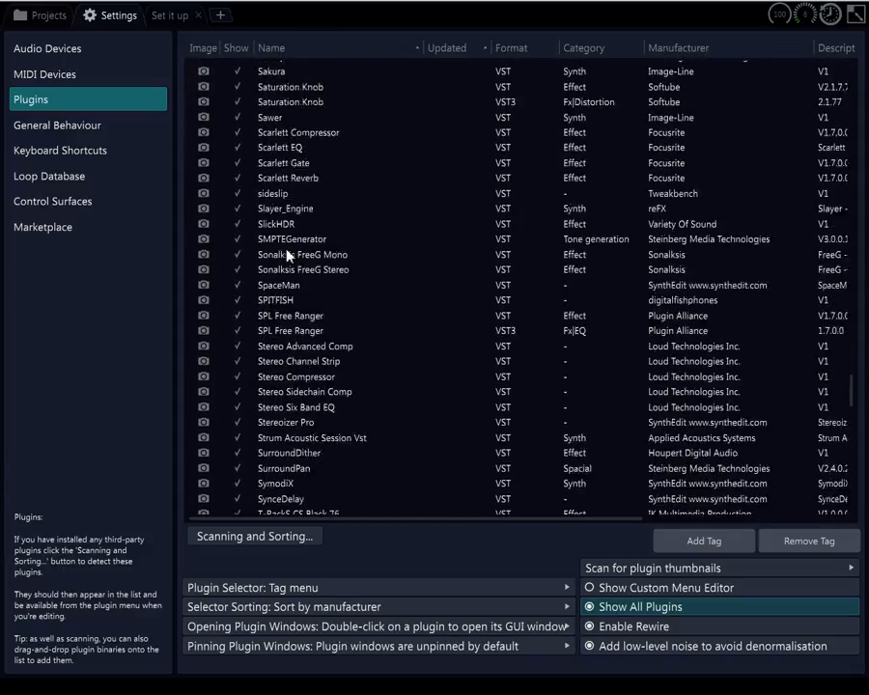
pyautogui.scroll(-4, 287, 253)
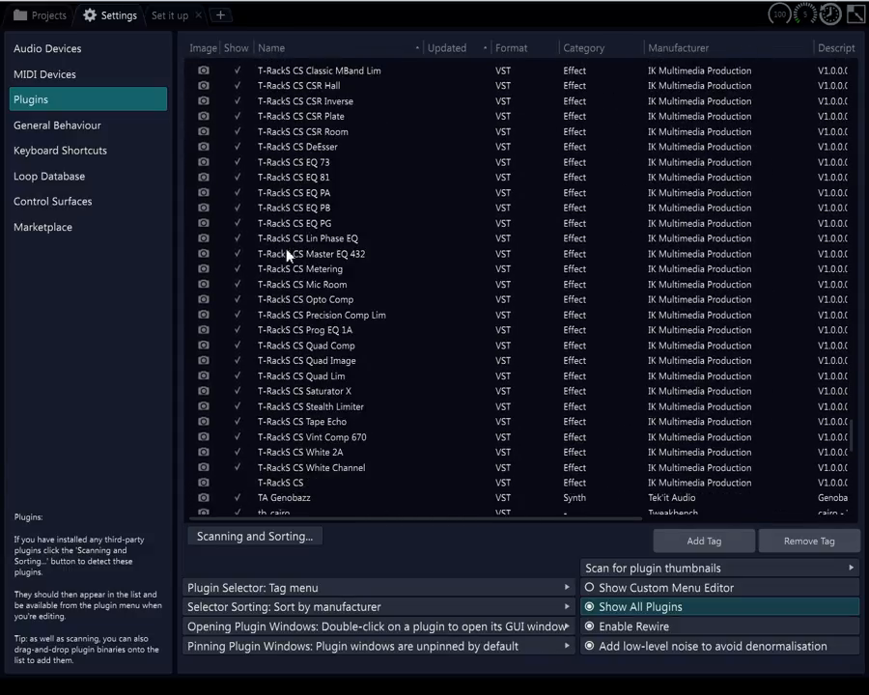
pyautogui.scroll(-5, 287, 253)
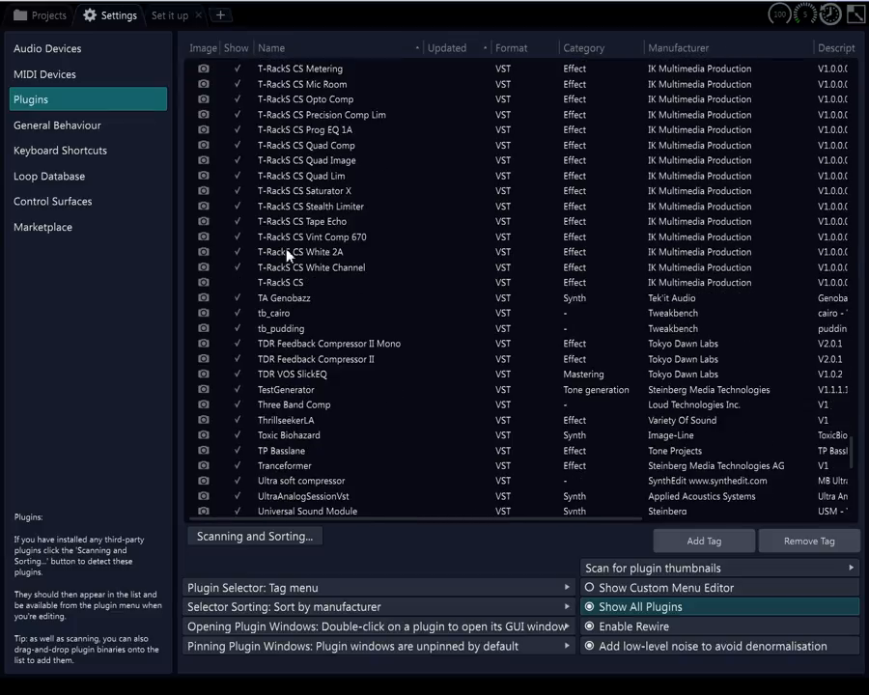
pyautogui.scroll(-5, 287, 253)
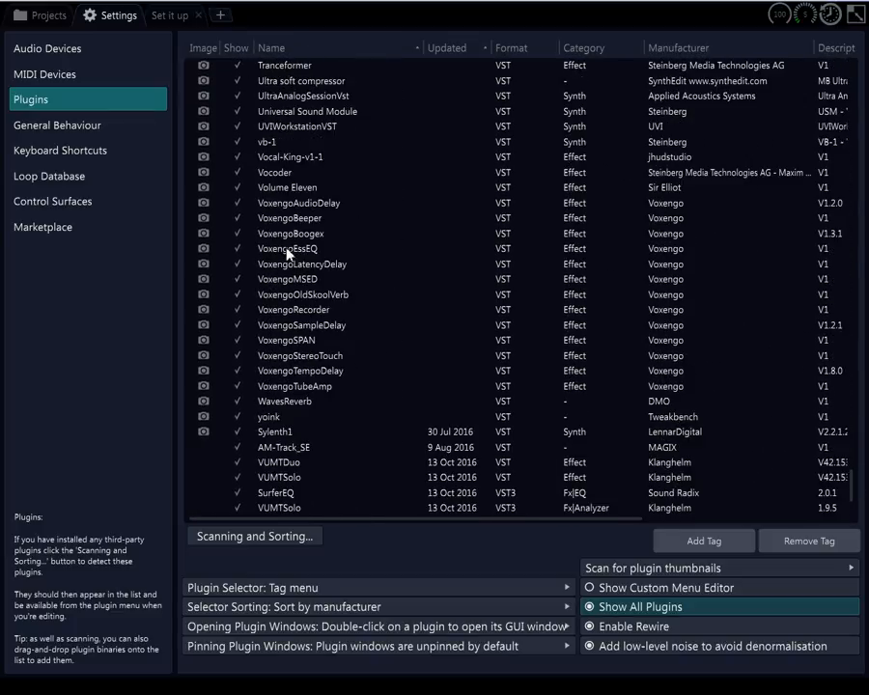
pyautogui.scroll(-3, 286, 253)
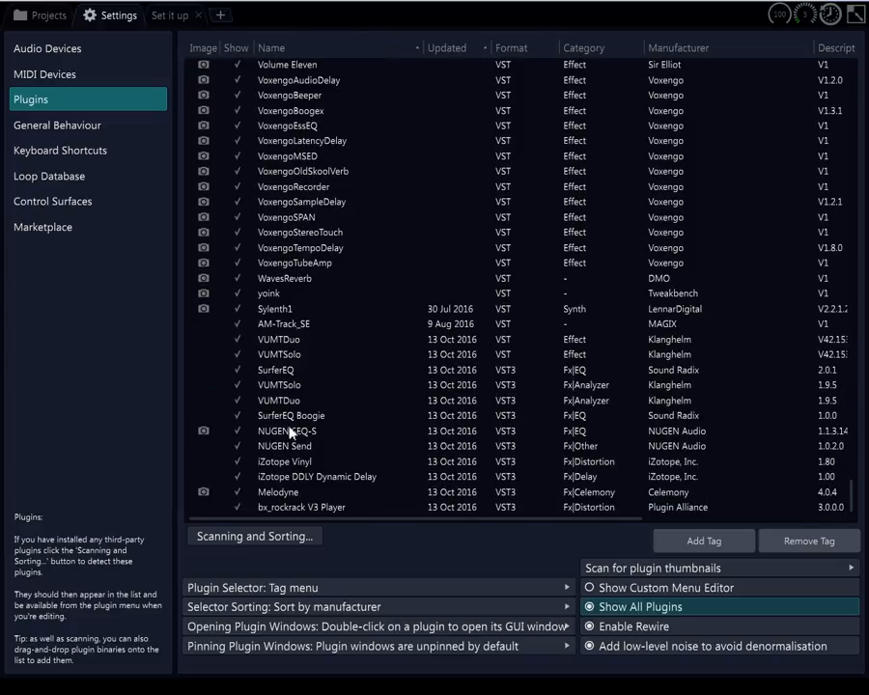
# Look back through the plugin list from its end to the FREE87 entries, checking how the plugins are named
pyautogui.scroll(1, 289, 446)
pyautogui.scroll(8, 290, 447)
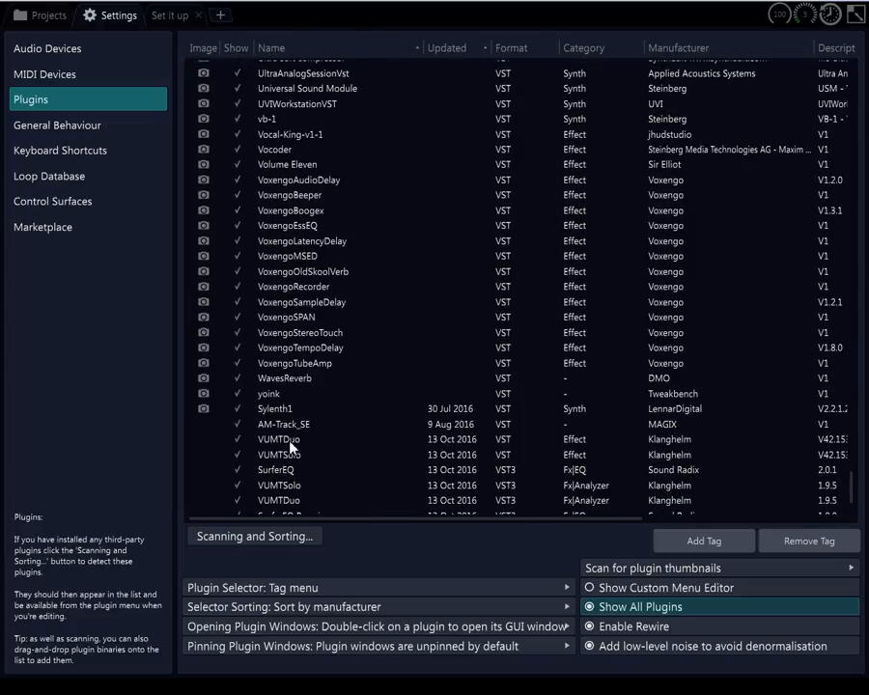
pyautogui.scroll(9, 290, 446)
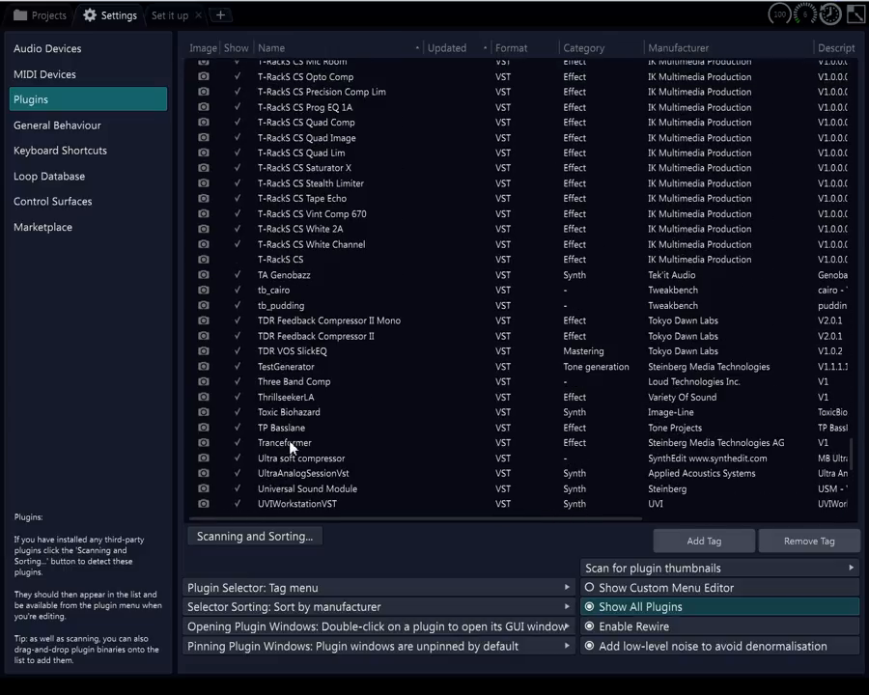
pyautogui.scroll(5, 290, 446)
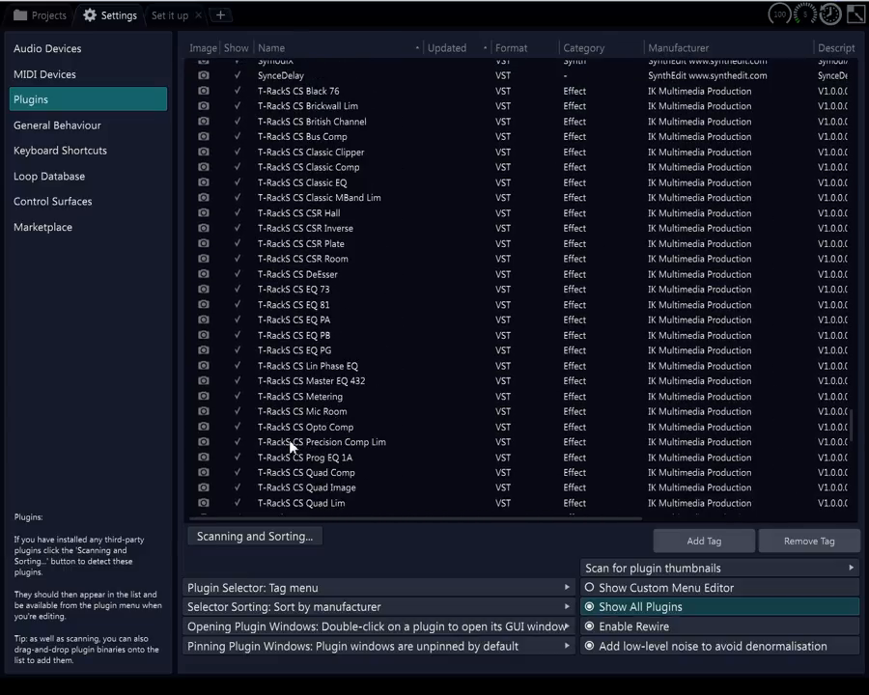
pyautogui.scroll(6, 290, 446)
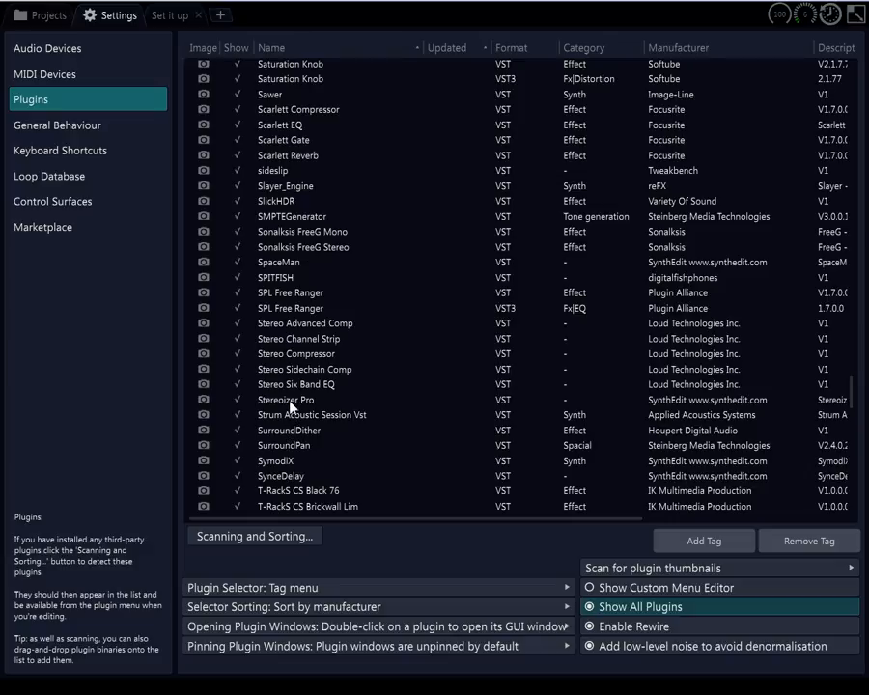
pyautogui.scroll(10, 289, 407)
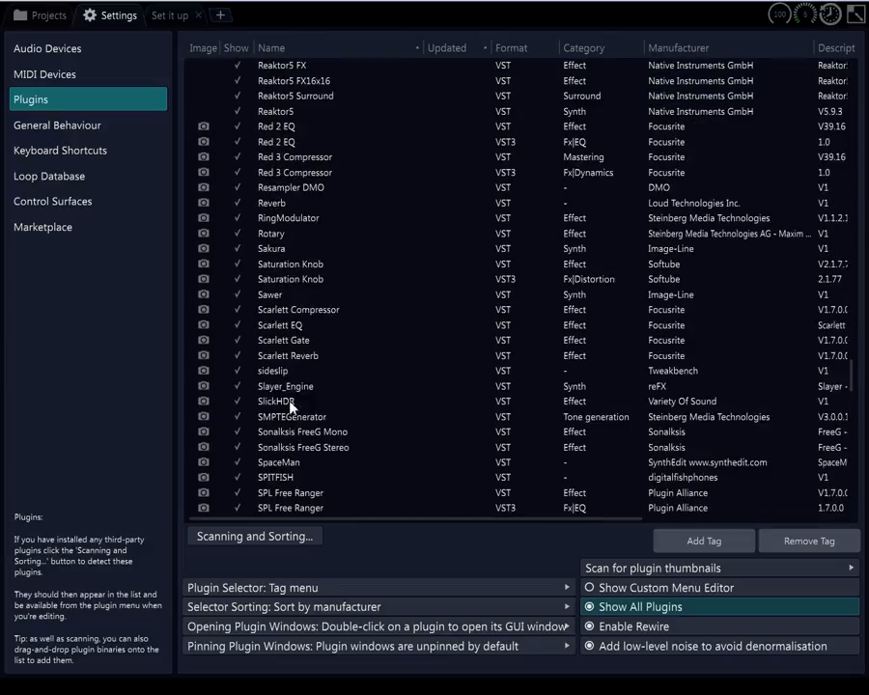
pyautogui.scroll(1, 288, 407)
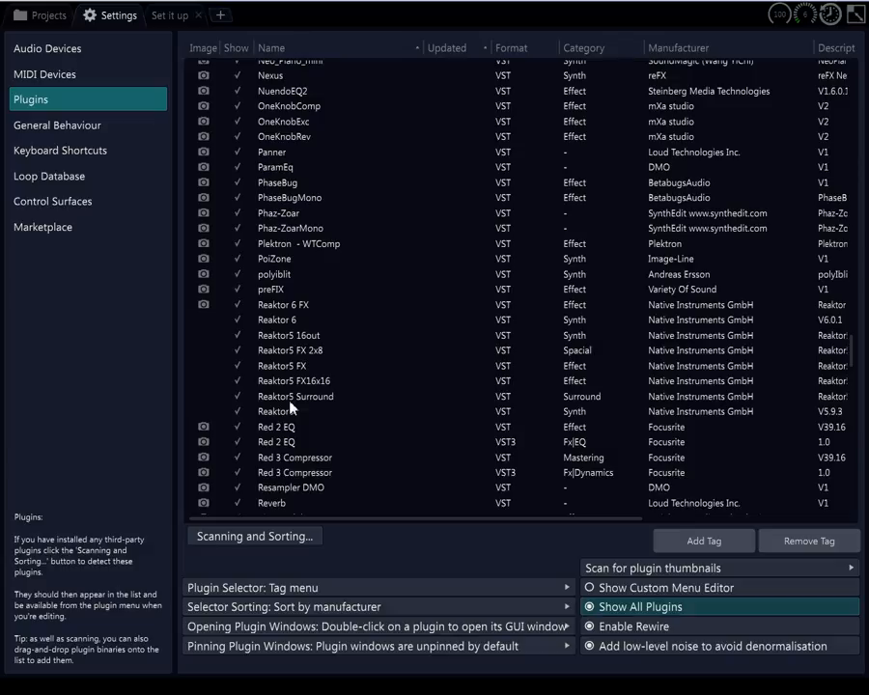
pyautogui.scroll(1, 289, 407)
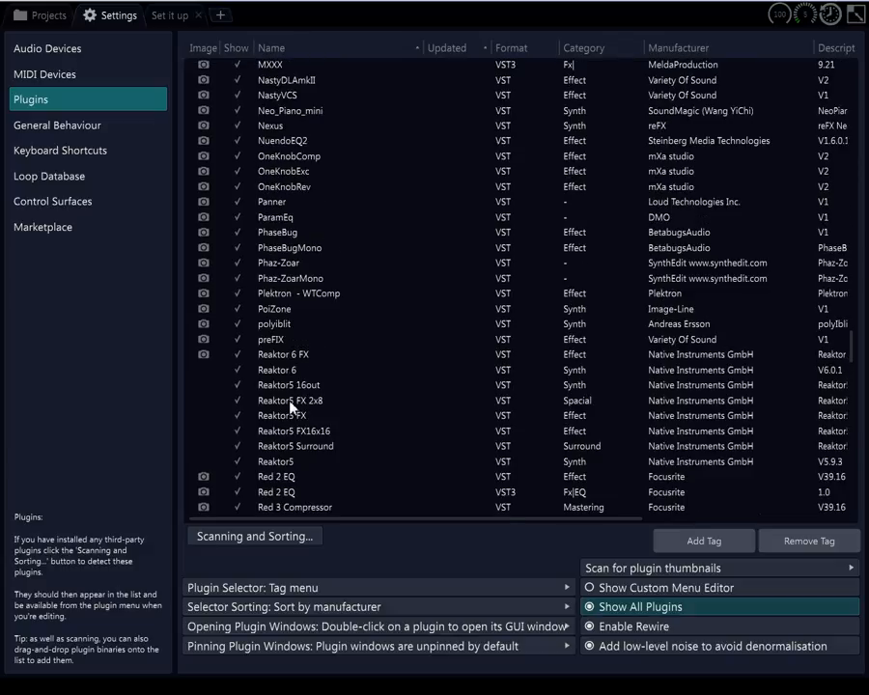
pyautogui.scroll(5, 290, 408)
pyautogui.scroll(15, 289, 407)
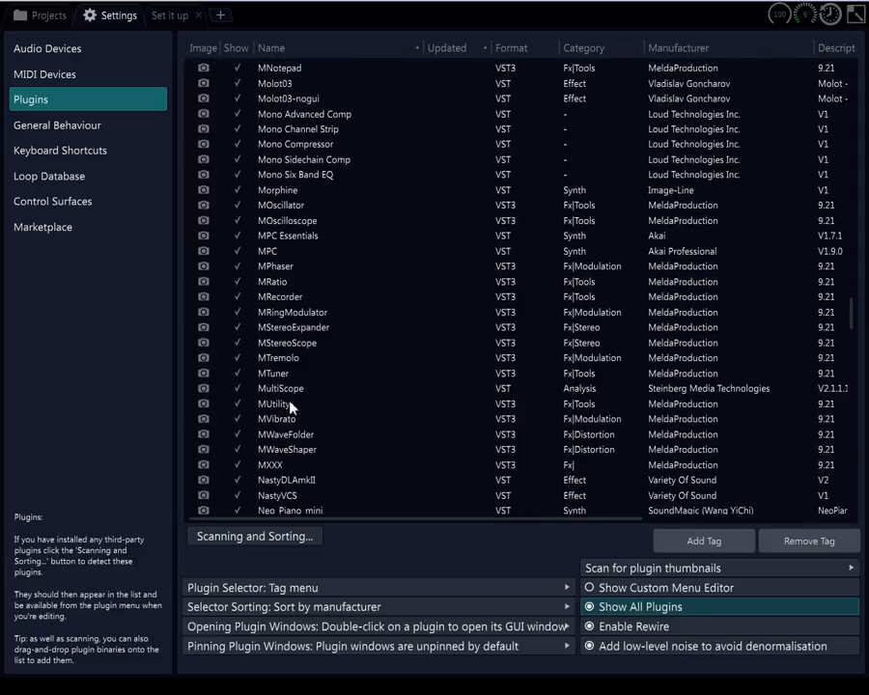
pyautogui.scroll(20, 289, 407)
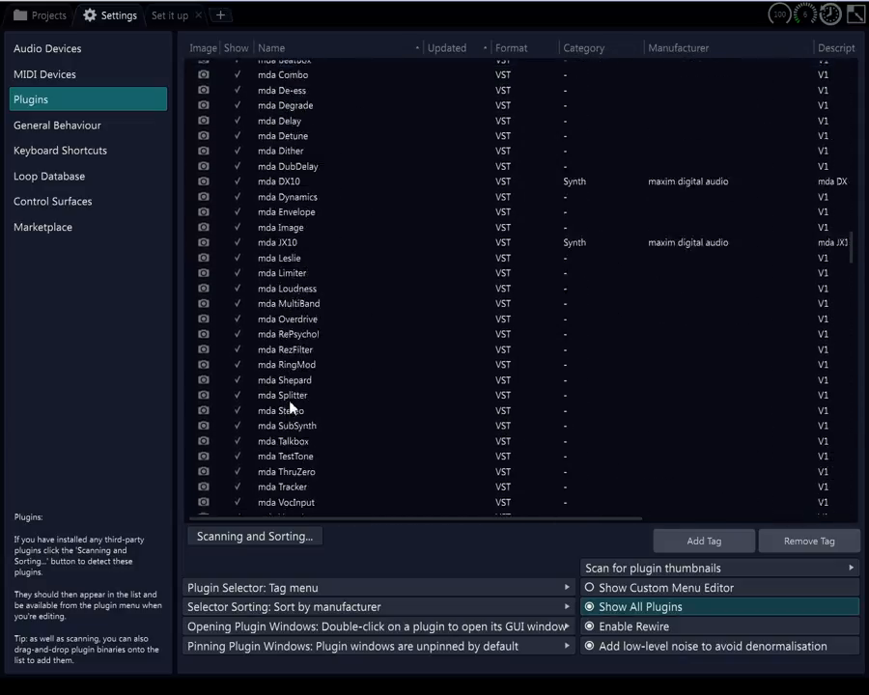
pyautogui.scroll(20, 290, 407)
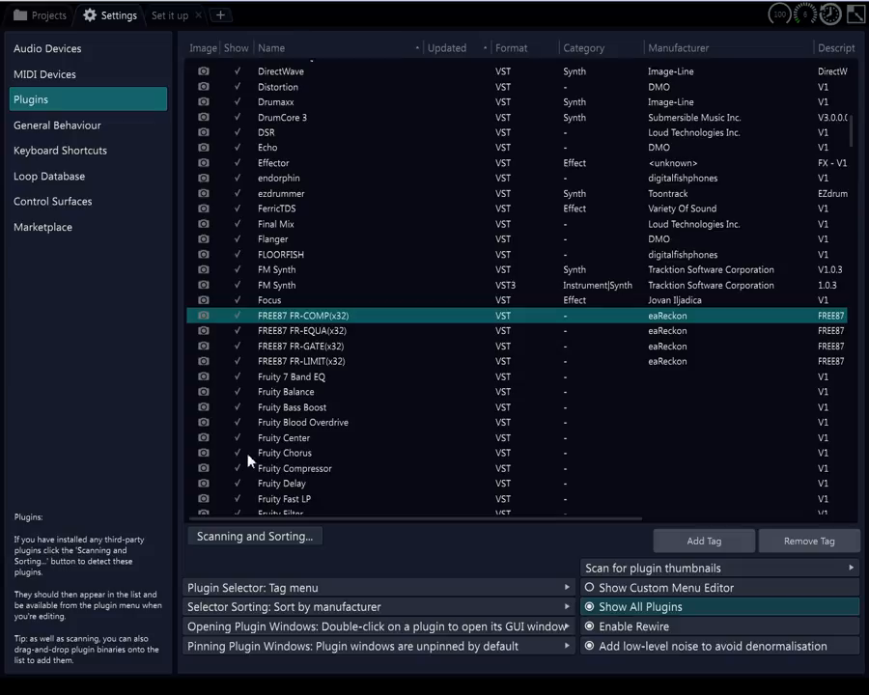
# Switch to the VstPlugIns folder in Windows Explorer and locate the FREE87 plugin files
pyautogui.hotkey('alt', 'Tab')
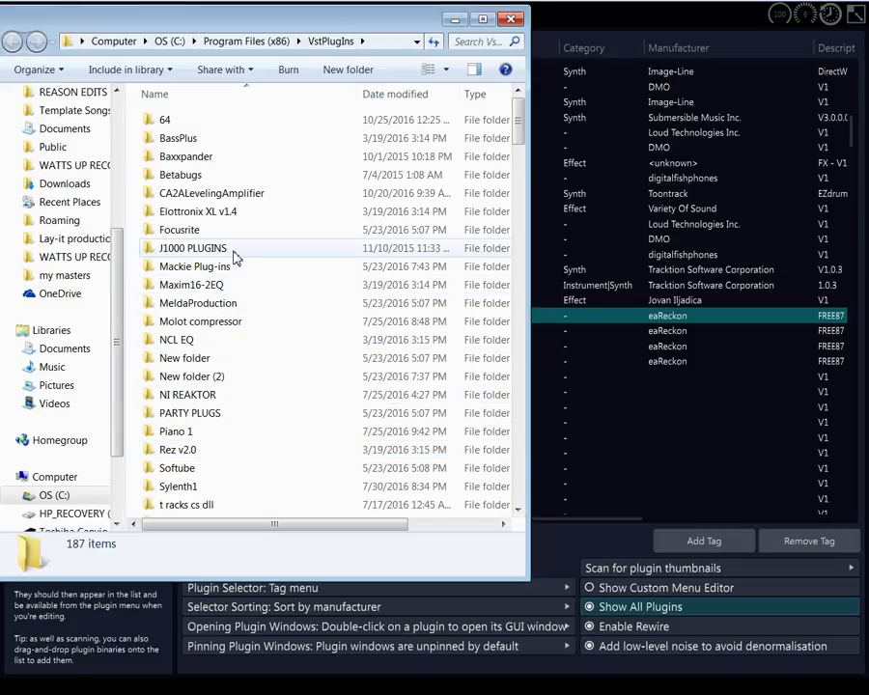
pyautogui.click(205, 232)
pyautogui.scroll(-2, 204, 234)
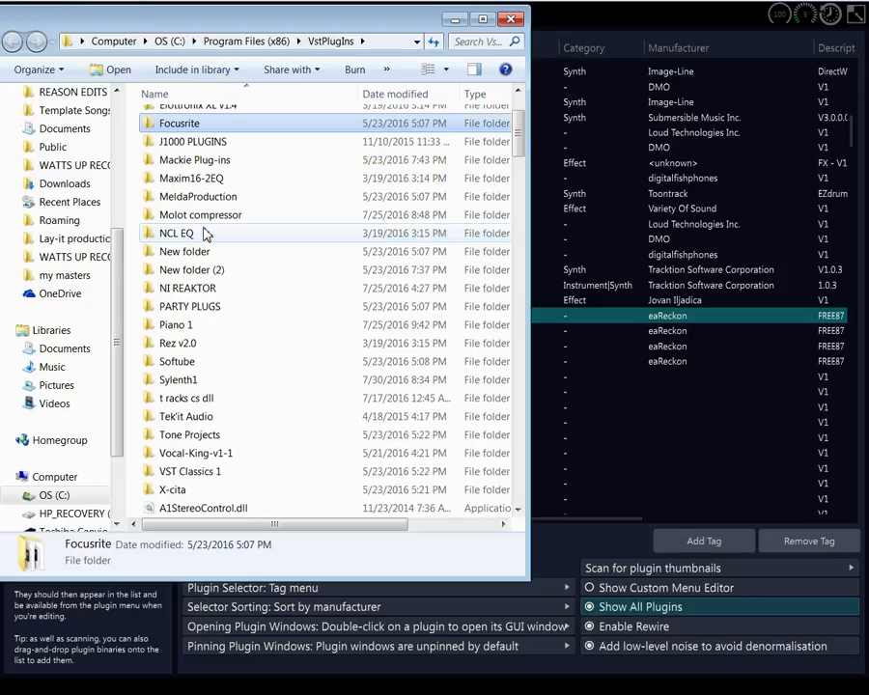
pyautogui.scroll(-12, 205, 233)
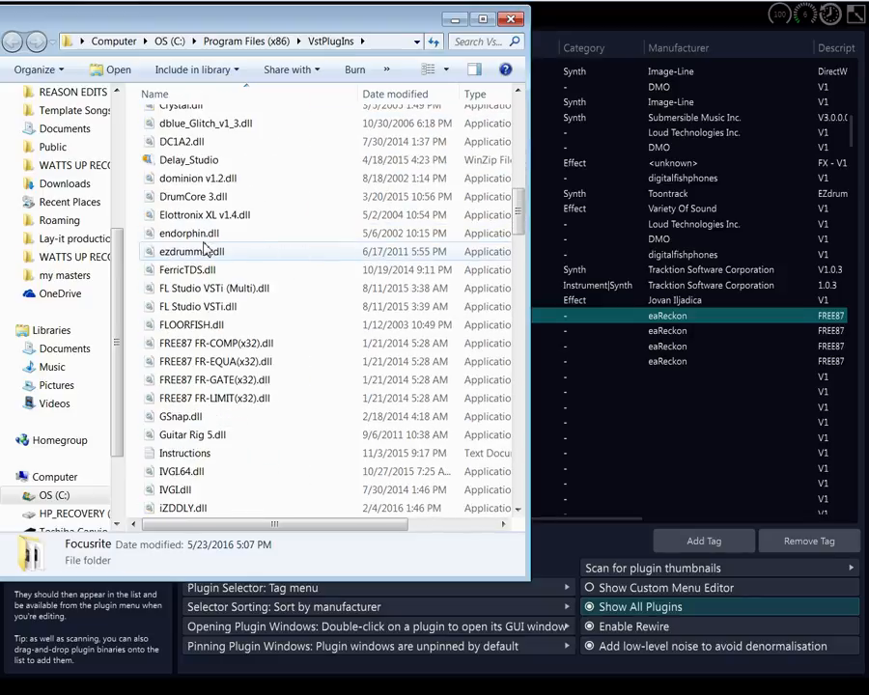
# Rename the file FREE87 FR-COMP(x32).dll as FREE87 FR-COMP.dll by removing the (x32) suffix
pyautogui.rightClick(256, 350)
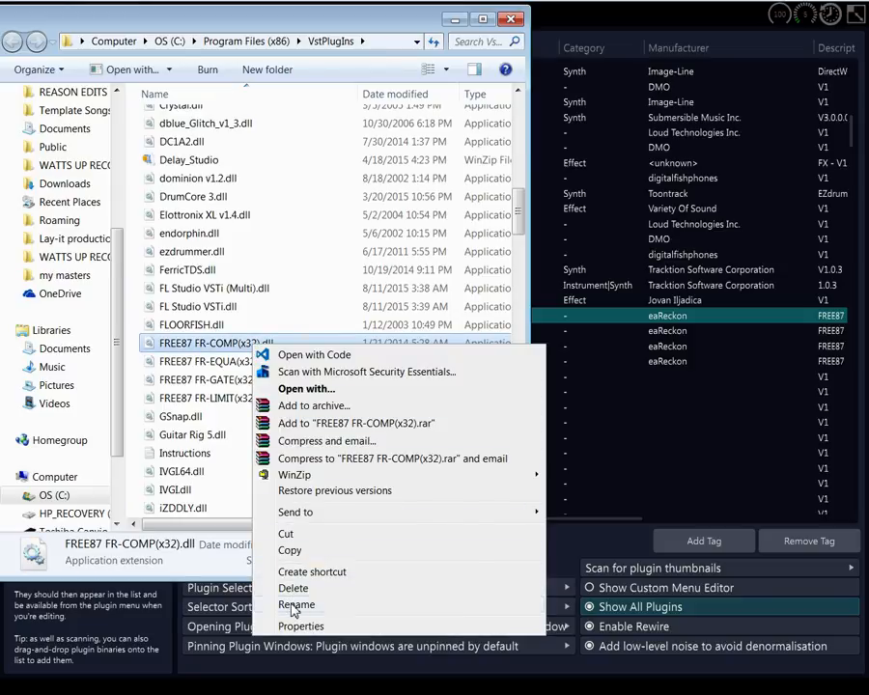
pyautogui.click(293, 605)
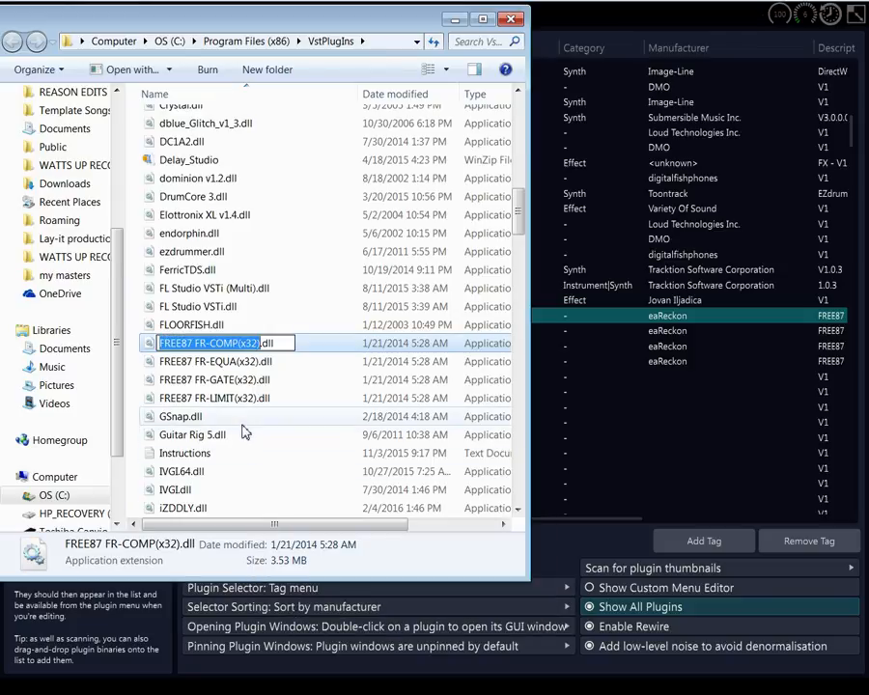
pyautogui.click(261, 343)
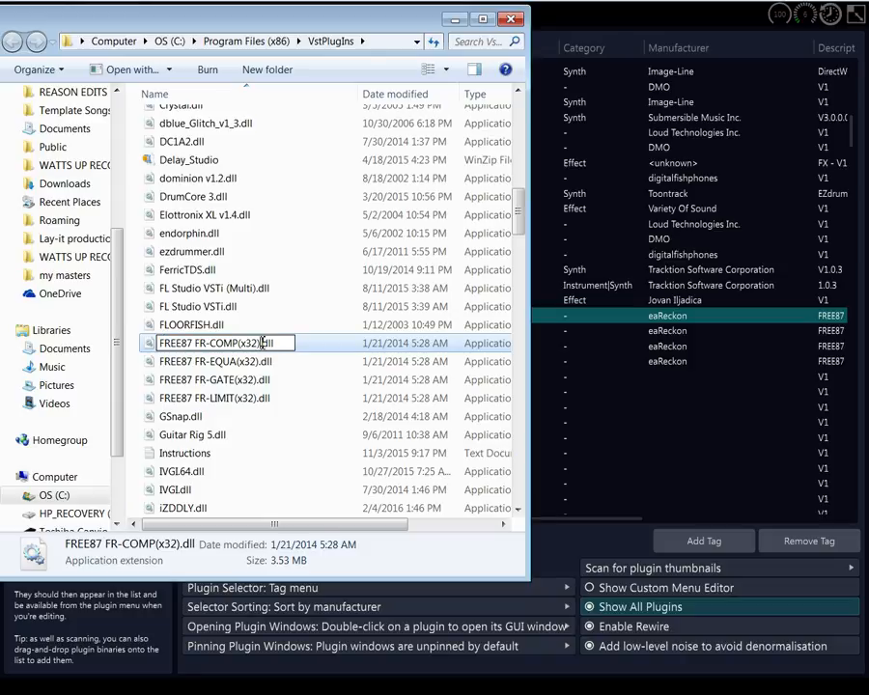
pyautogui.press('BackSpace')
pyautogui.press('BackSpace')
pyautogui.press('BackSpace')
pyautogui.press('BackSpace')
pyautogui.press('BackSpace')
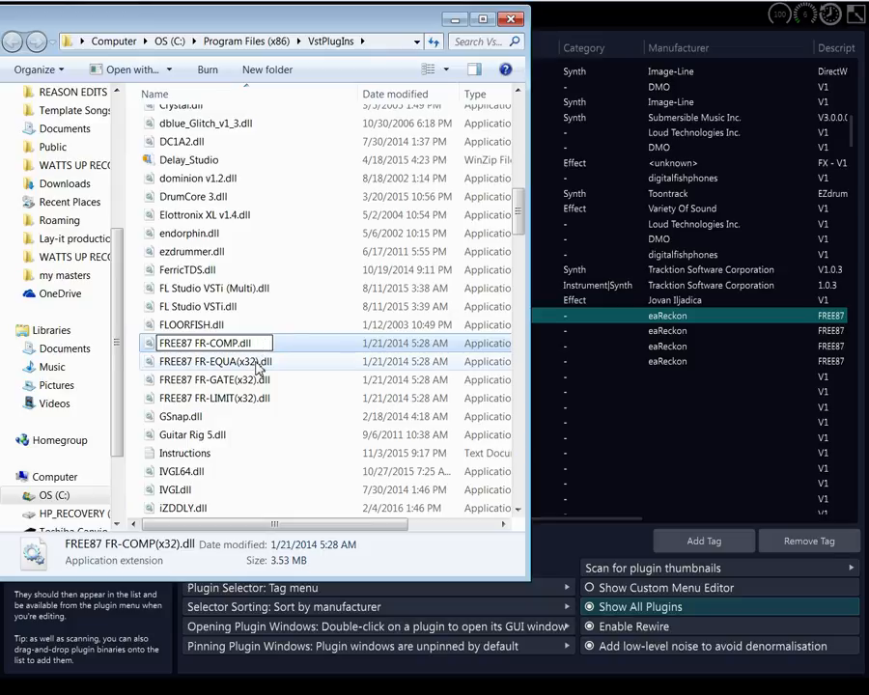
pyautogui.click(254, 366)
# Rename the file FREE87 FR-EQUA(x32).dll as FREE87 FR-EQUA.dll by removing the (x32) suffix
pyautogui.rightClick(251, 364)
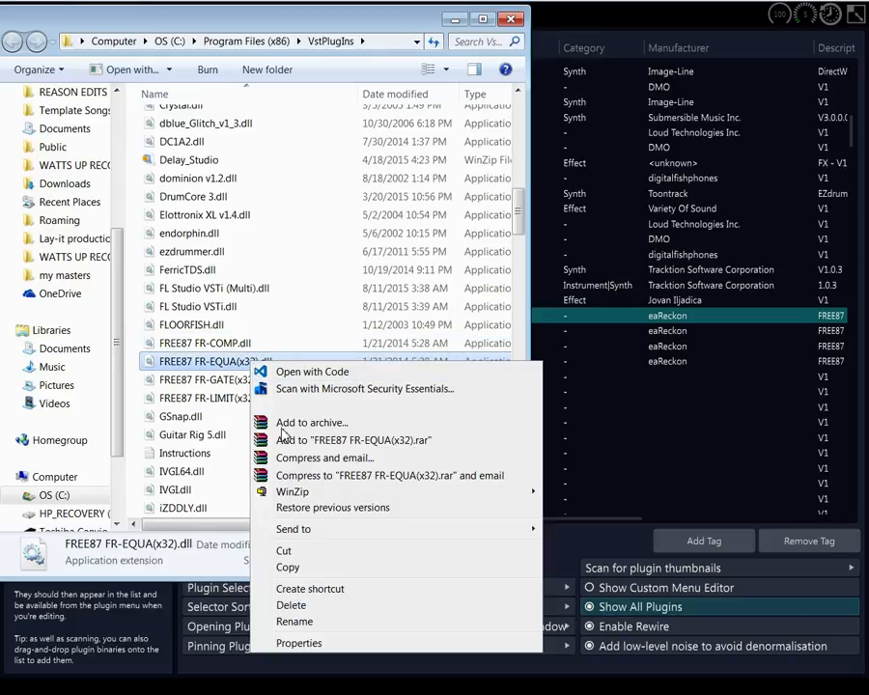
pyautogui.click(295, 623)
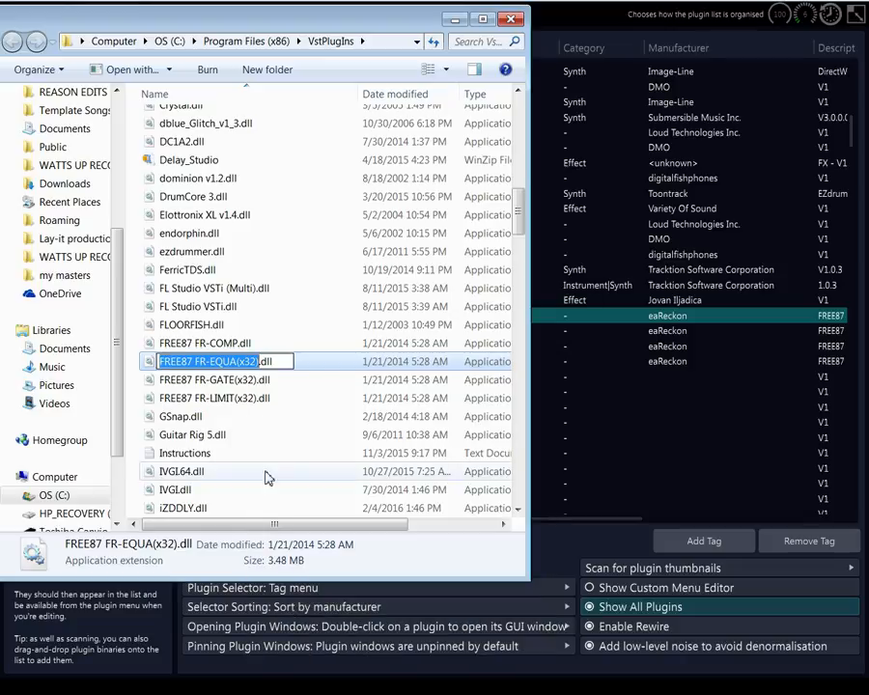
pyautogui.click(261, 363)
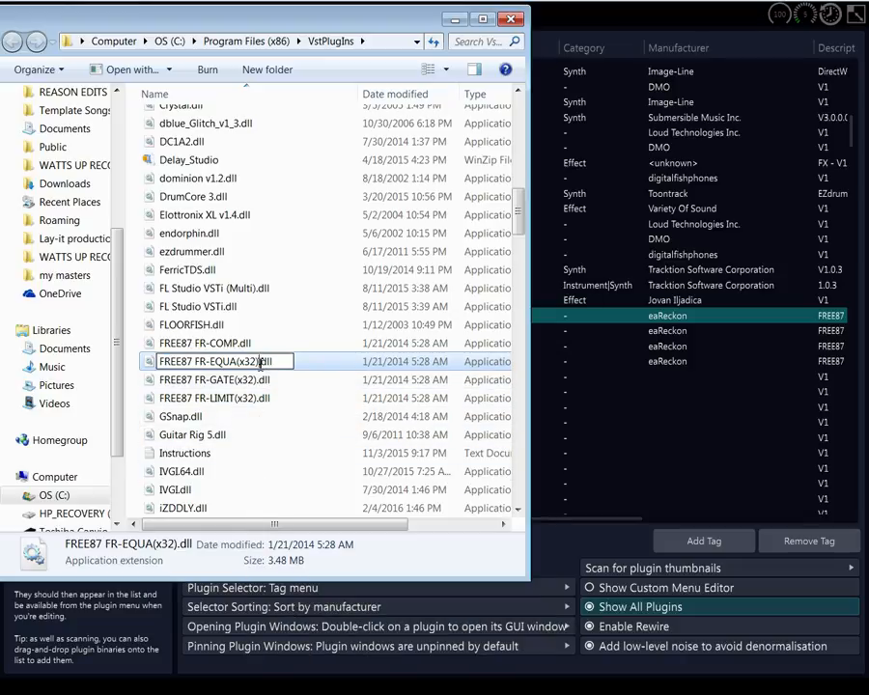
pyautogui.press('BackSpace')
pyautogui.press('BackSpace')
pyautogui.press('BackSpace')
pyautogui.press('BackSpace')
pyautogui.press('BackSpace')
# Rename the file FREE87 FR-GATE(x32).dll as FREE87 FR-GATE.dll by removing the (x32) suffix
pyautogui.click(259, 385)
pyautogui.click(258, 387)
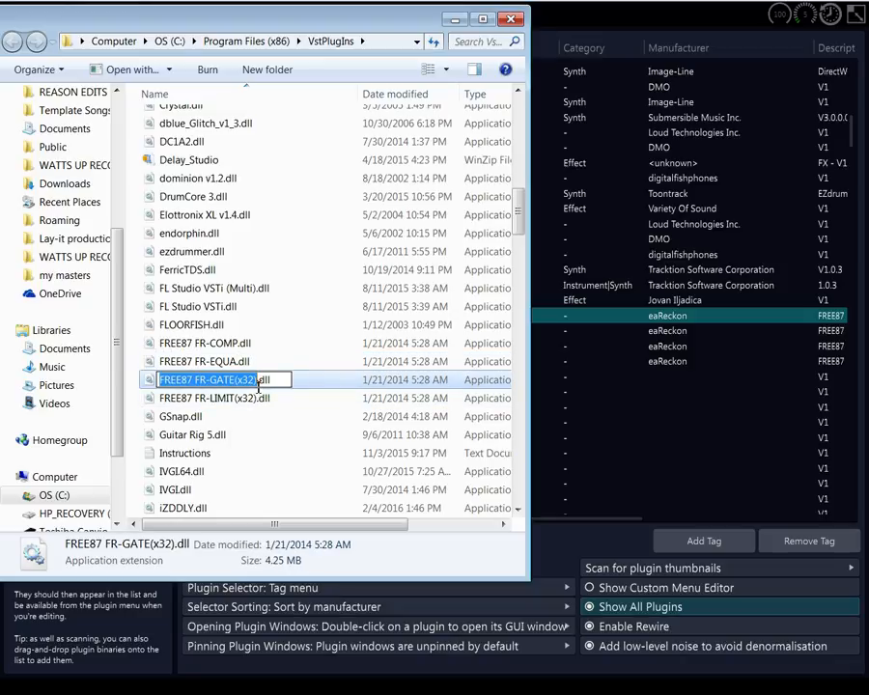
pyautogui.click(260, 379)
pyautogui.press('BackSpace')
pyautogui.press('BackSpace')
pyautogui.press('BackSpace')
pyautogui.press('BackSpace')
pyautogui.press('BackSpace')
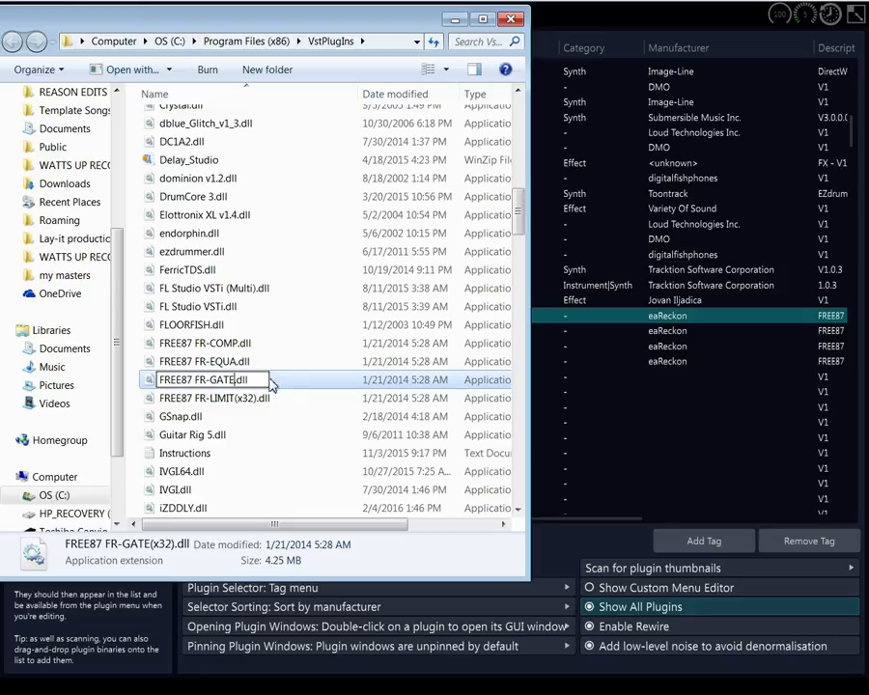
# Rename the file FREE87 FR-LIMIT(x32).dll as FREE87 FR-LIMIT.dll by removing the (x32) suffix
pyautogui.click(257, 399)
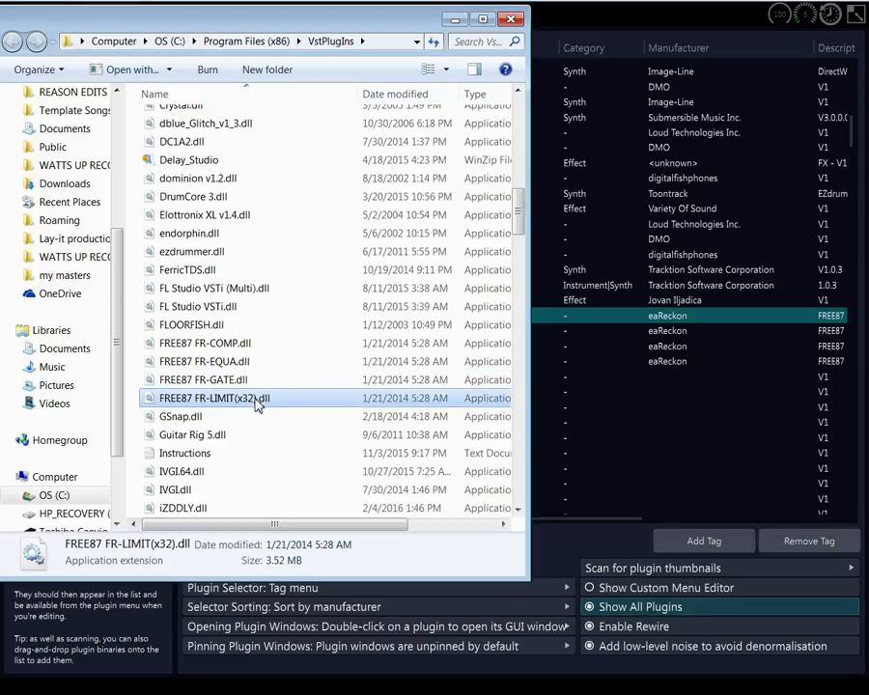
pyautogui.click(255, 397)
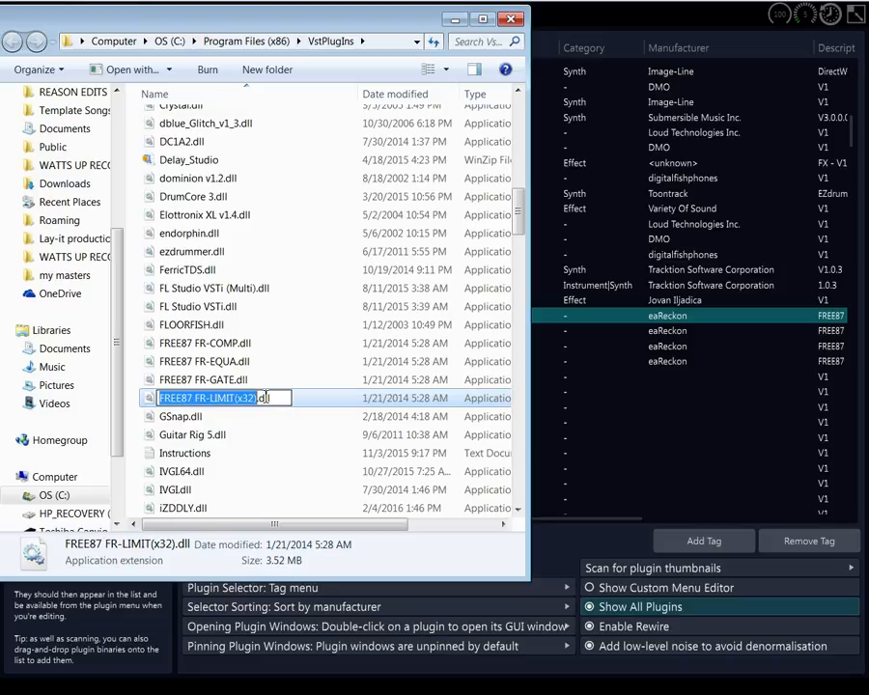
pyautogui.click(260, 399)
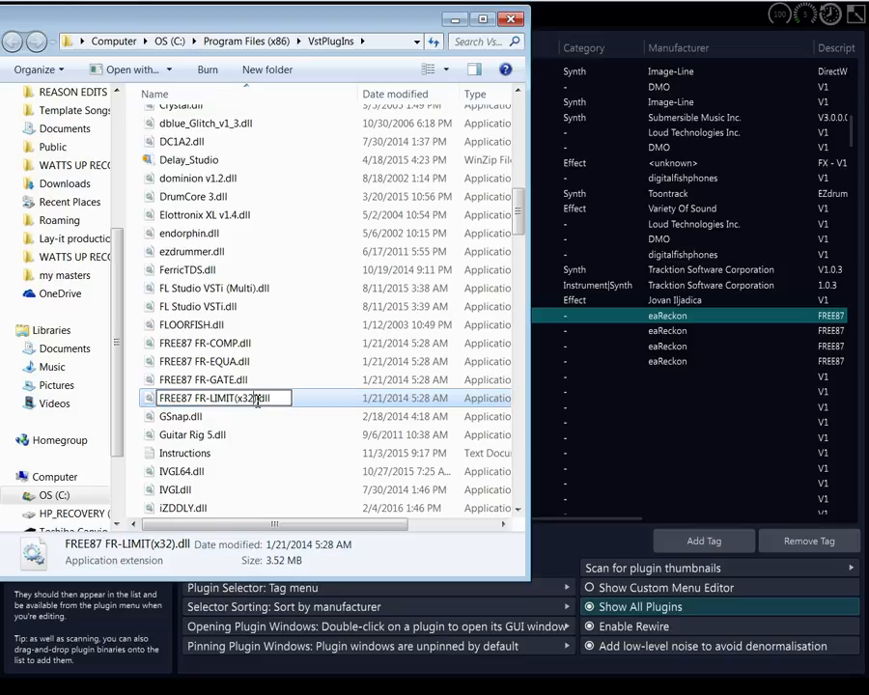
pyautogui.press('BackSpace')
pyautogui.press('BackSpace')
pyautogui.press('BackSpace')
pyautogui.press('BackSpace')
pyautogui.press('BackSpace')
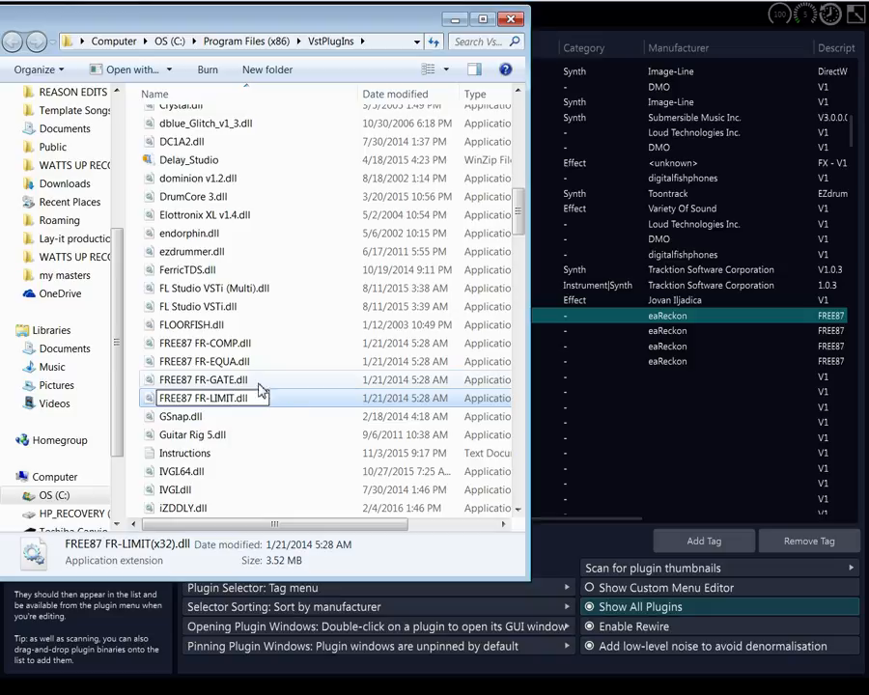
pyautogui.click(243, 345)
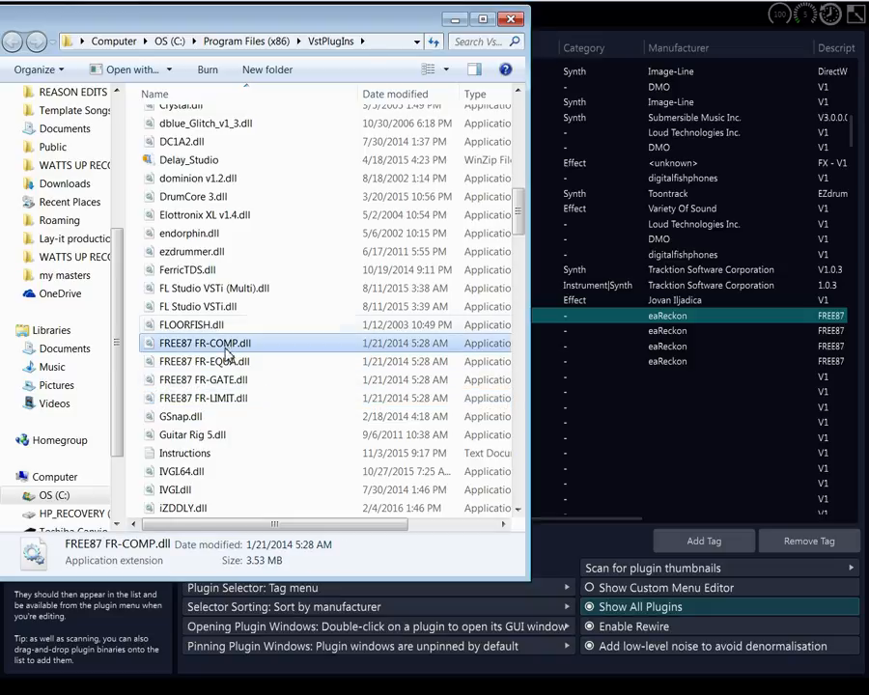
# Switch back to Tracktion and delete the FREE87 FR-COMP, FR-EQUA, FR-GATE and FR-LIMIT (x32) entries from the plugin list
pyautogui.moveTo(326, 16); pyautogui.dragTo(0, 29)
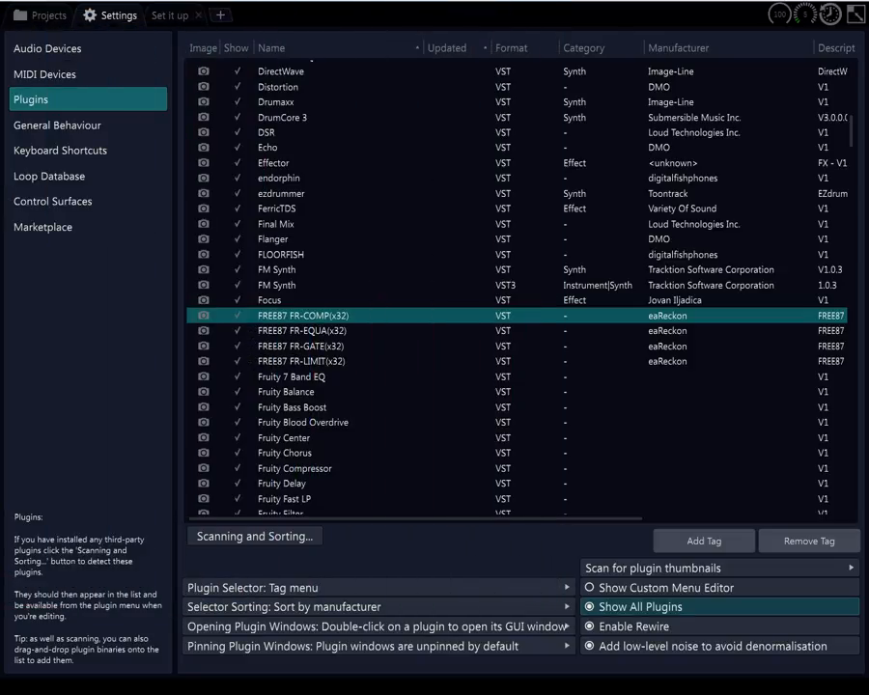
pyautogui.keyDown('ctrl'); pyautogui.click(308, 331); pyautogui.keyUp('ctrl')
pyautogui.keyDown('ctrl'); pyautogui.click(306, 346); pyautogui.keyUp('ctrl')
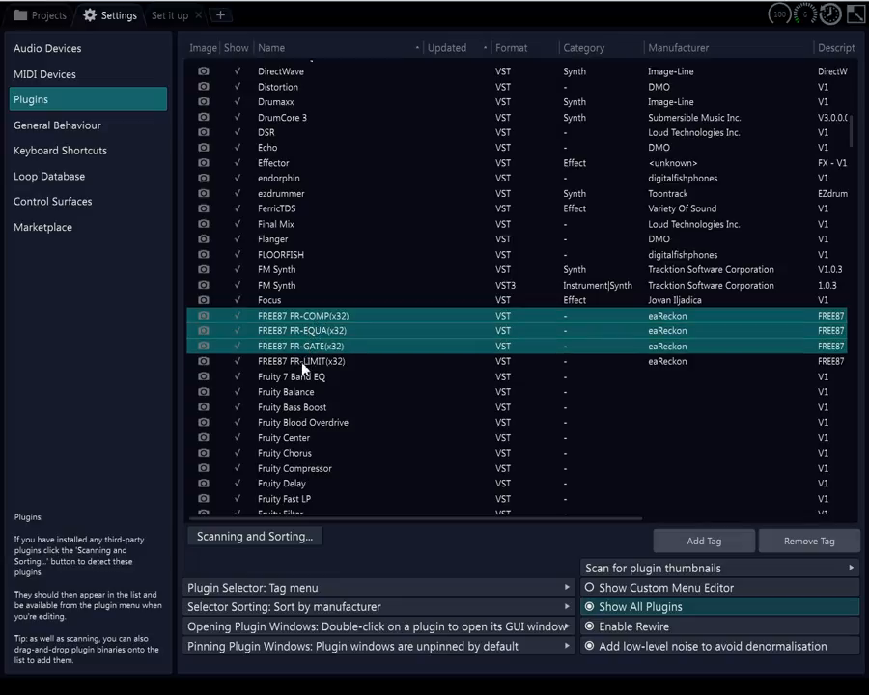
pyautogui.keyDown('ctrl'); pyautogui.click(301, 361); pyautogui.keyUp('ctrl')
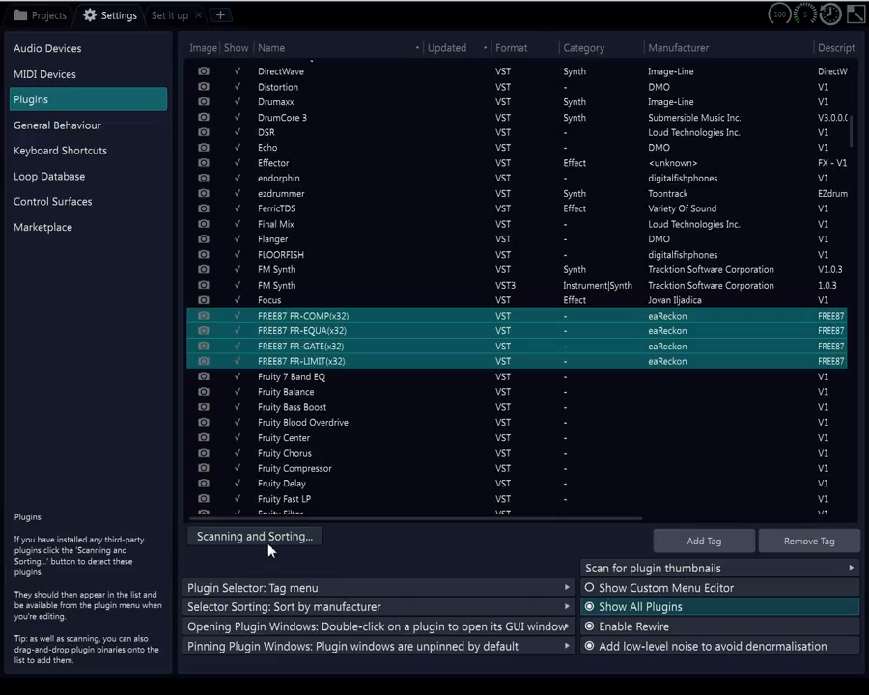
pyautogui.press('Delete')
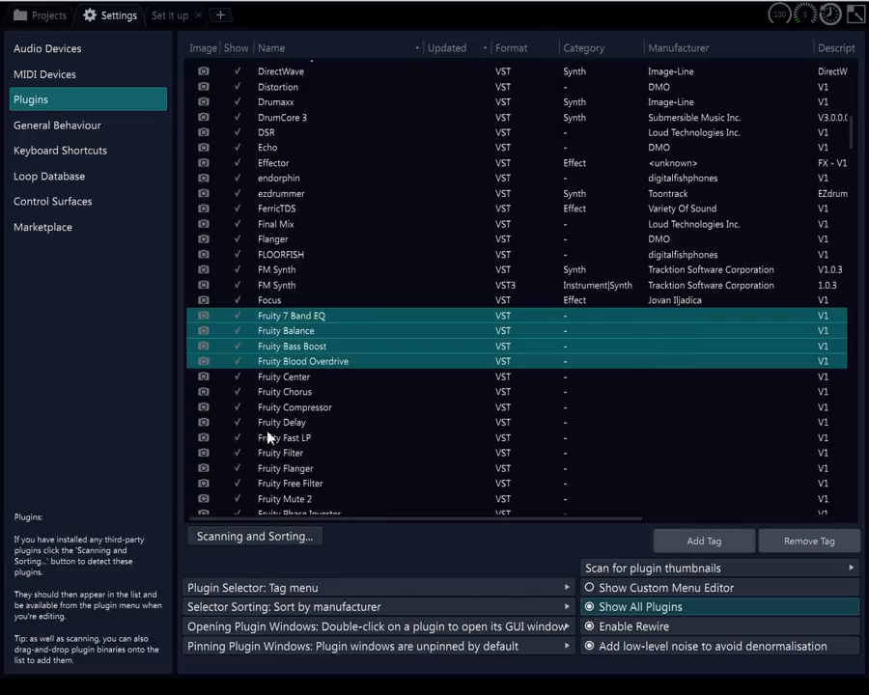
# Add FREE87 FR-COMP.dll from the VstPlugIns folder to Tracktion's plugin list and select its new entry at the list's end
pyautogui.scroll(-20, 304, 317)
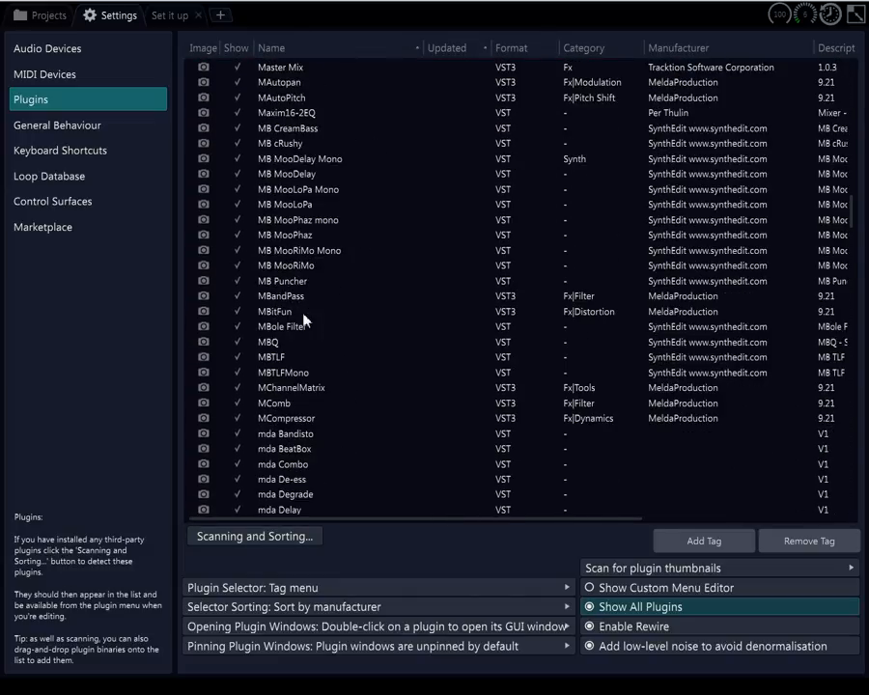
pyautogui.scroll(-20, 304, 321)
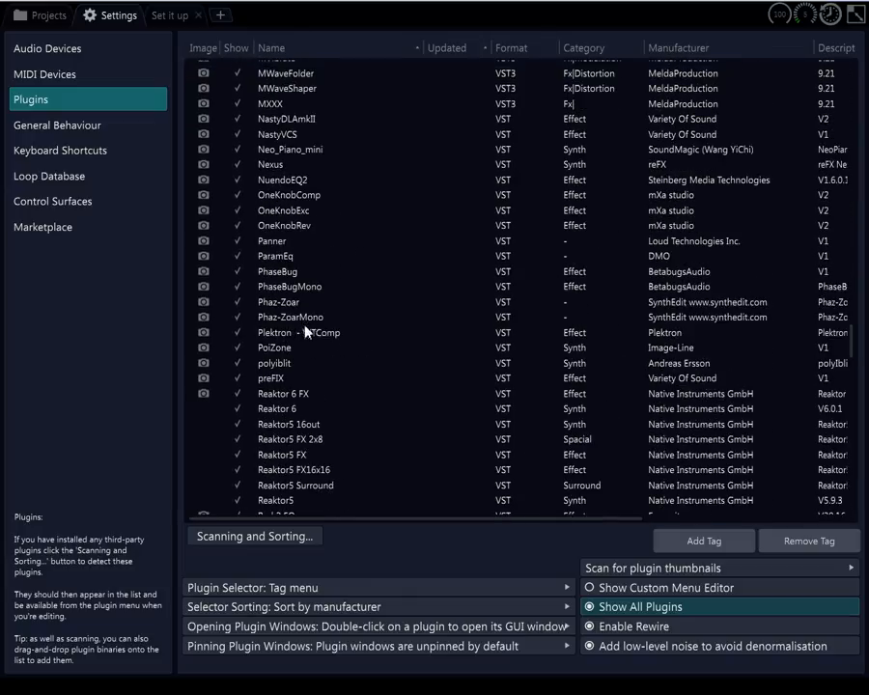
pyautogui.scroll(-20, 304, 335)
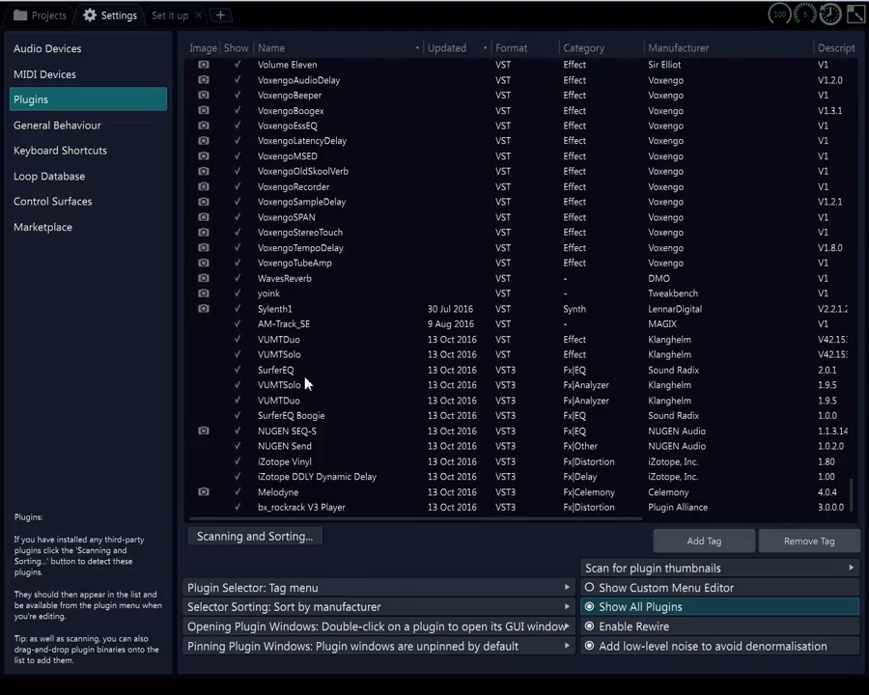
pyautogui.moveTo(0, 29); pyautogui.dragTo(729, 16)
pyautogui.moveTo(660, 345); pyautogui.dragTo(226, 456)
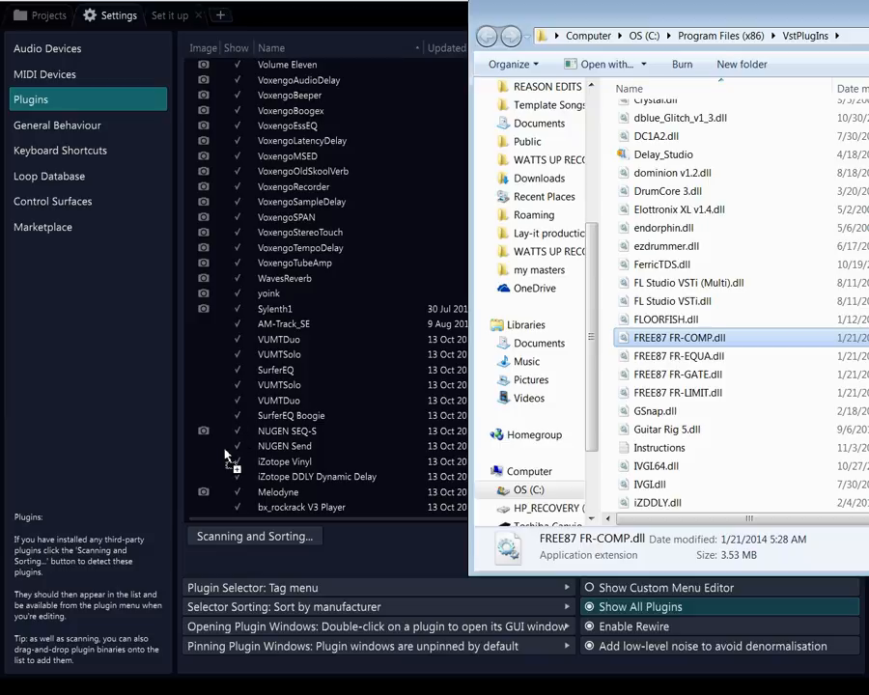
pyautogui.click(331, 437)
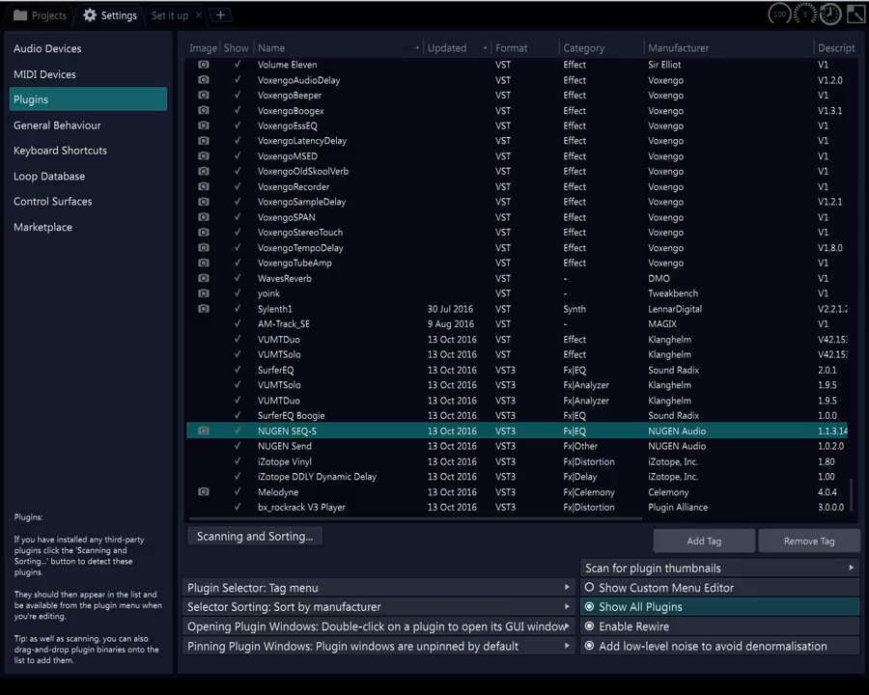
pyautogui.hotkey('alt', 'Tab')
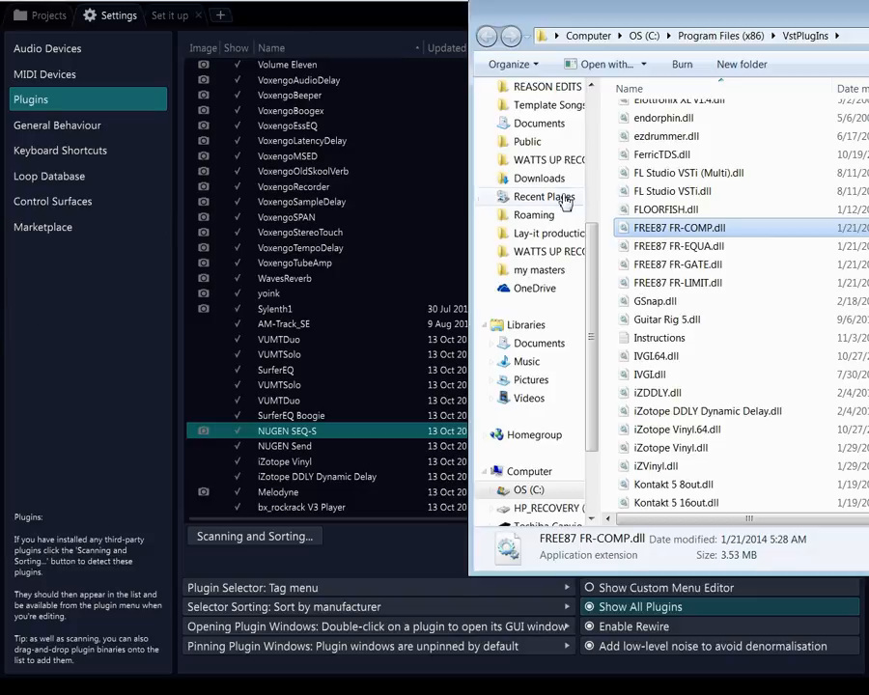
pyautogui.moveTo(633, 228); pyautogui.dragTo(374, 391)
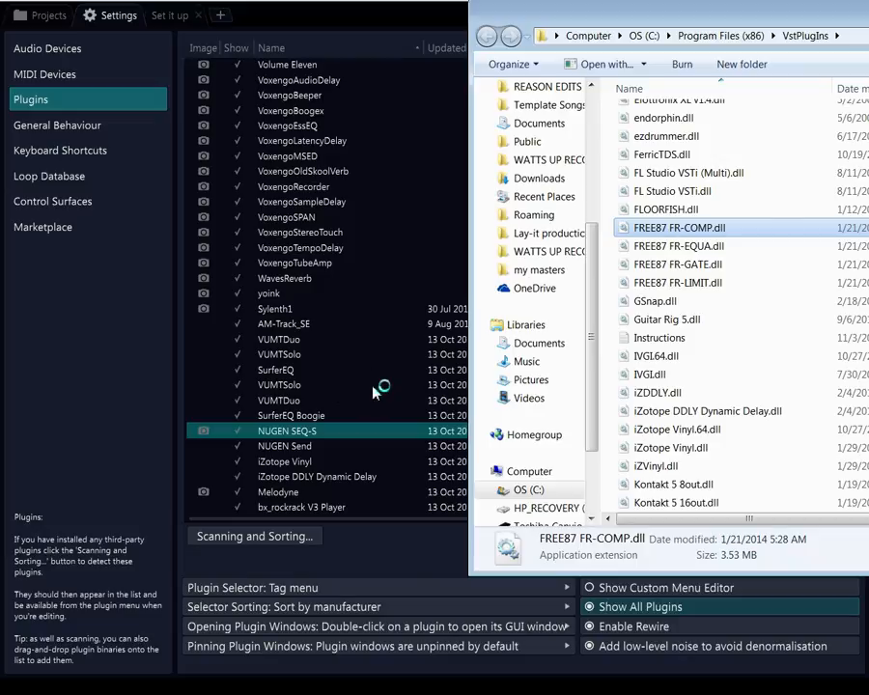
pyautogui.click(191, 446)
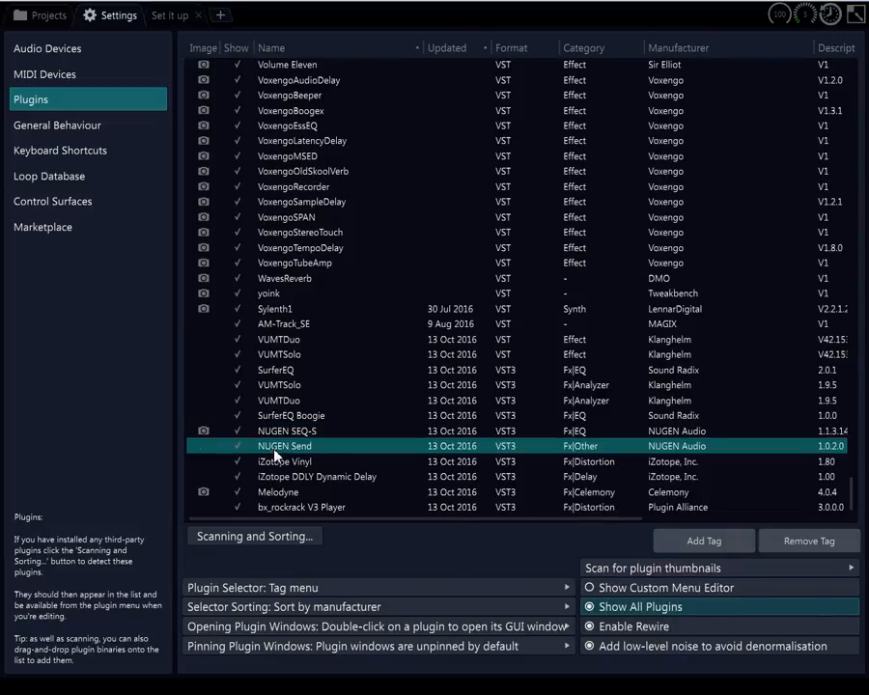
pyautogui.click(285, 506)
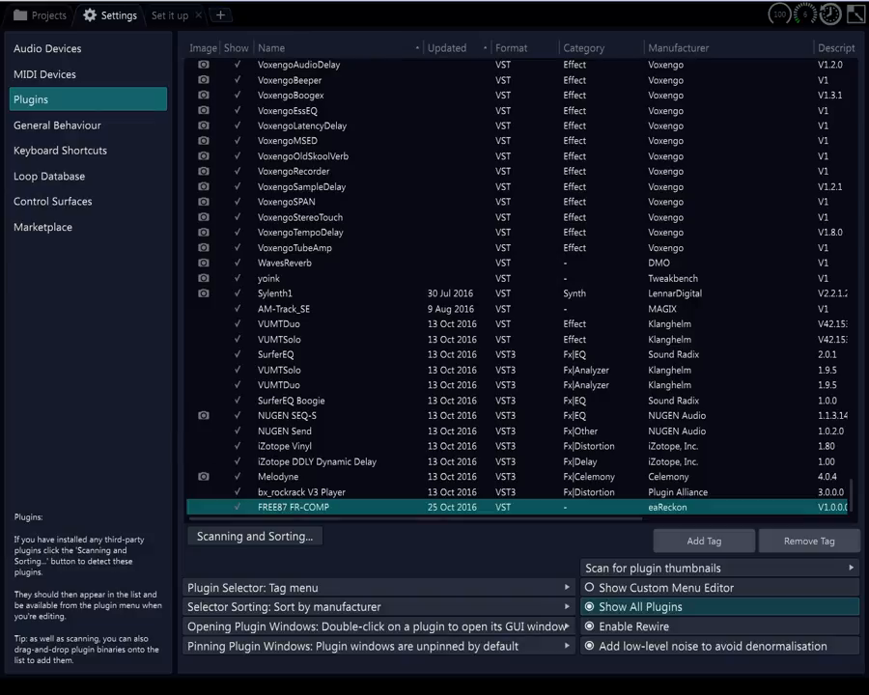
# Add FREE87 FR-EQUA.dll, FREE87 FR-GATE.dll and FREE87 FR-LIMIT.dll from the VstPlugIns folder to Tracktion's plugin list
pyautogui.hotkey('alt', 'Tab')
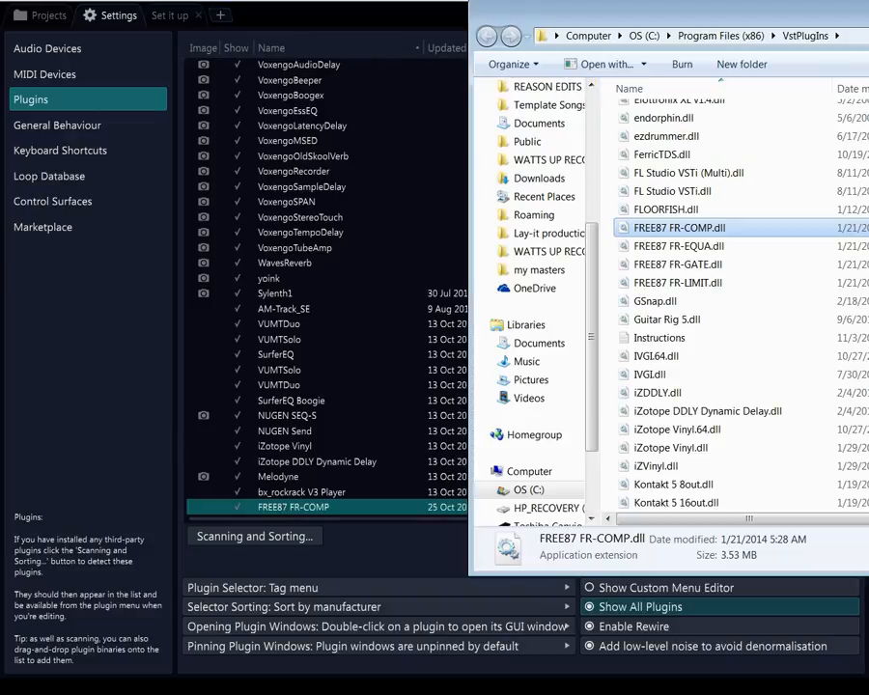
pyautogui.click(669, 245)
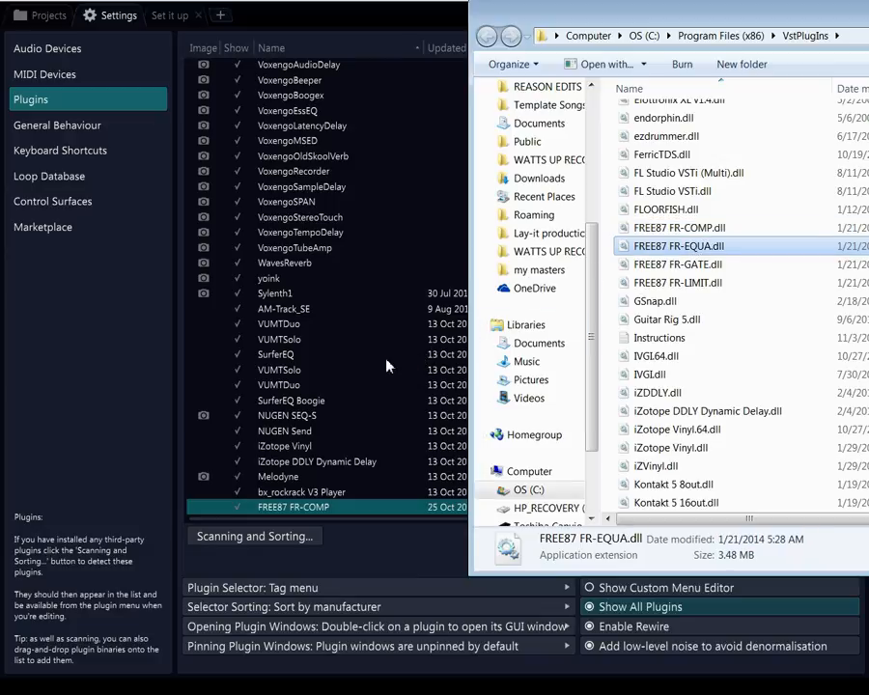
pyautogui.click(676, 265)
pyautogui.moveTo(675, 266); pyautogui.dragTo(390, 361)
pyautogui.click(657, 286)
pyautogui.moveTo(658, 286); pyautogui.dragTo(405, 374)
pyautogui.scroll(-3, 318, 442)
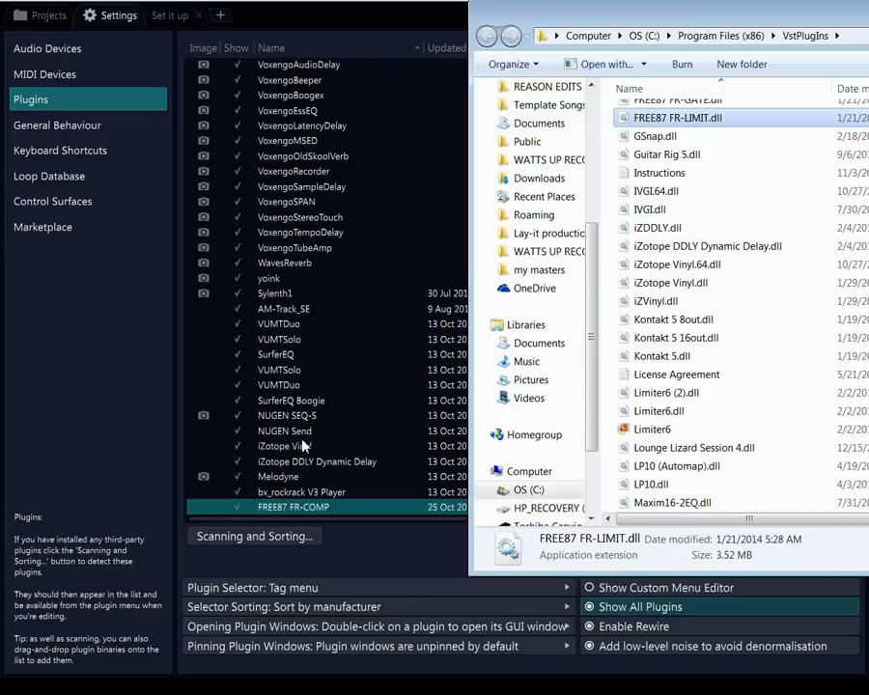
pyautogui.moveTo(498, 16); pyautogui.dragTo(0, 79)
pyautogui.click(229, 368)
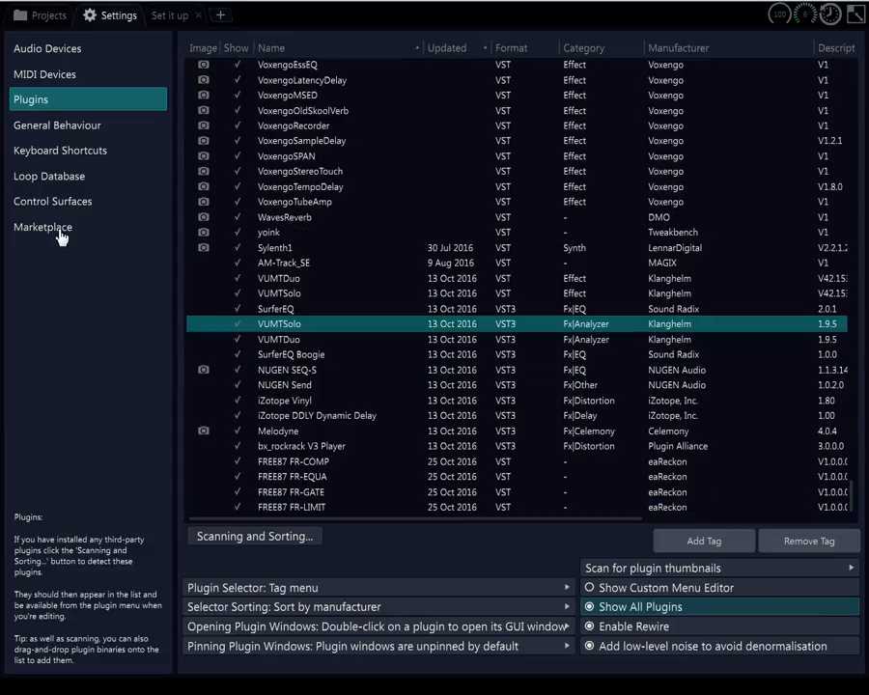
# Check the names of the four newly added FREE87 entries at the end of the plugin list, one after another
pyautogui.click(288, 464)
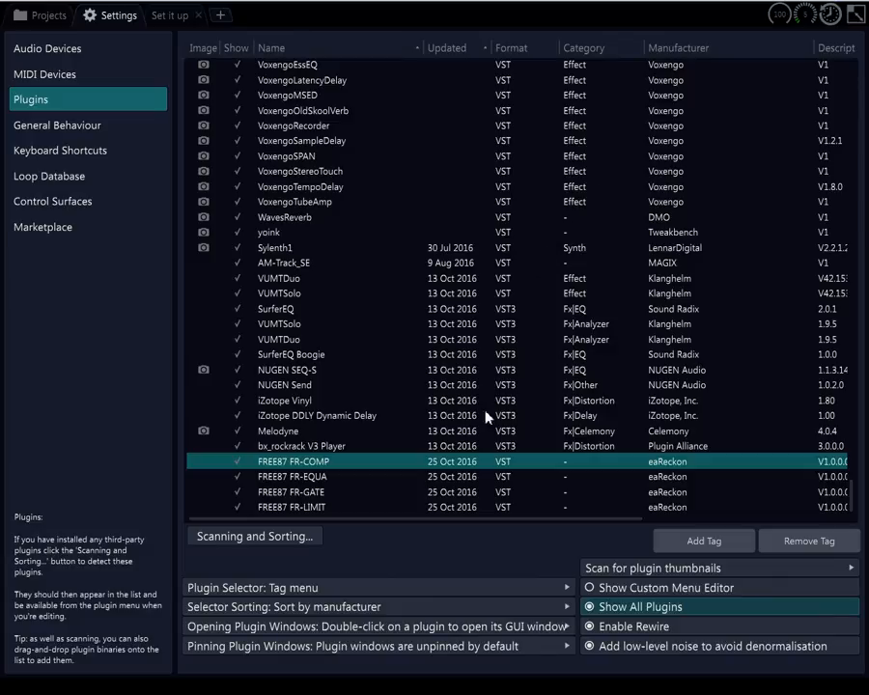
pyautogui.click(278, 479)
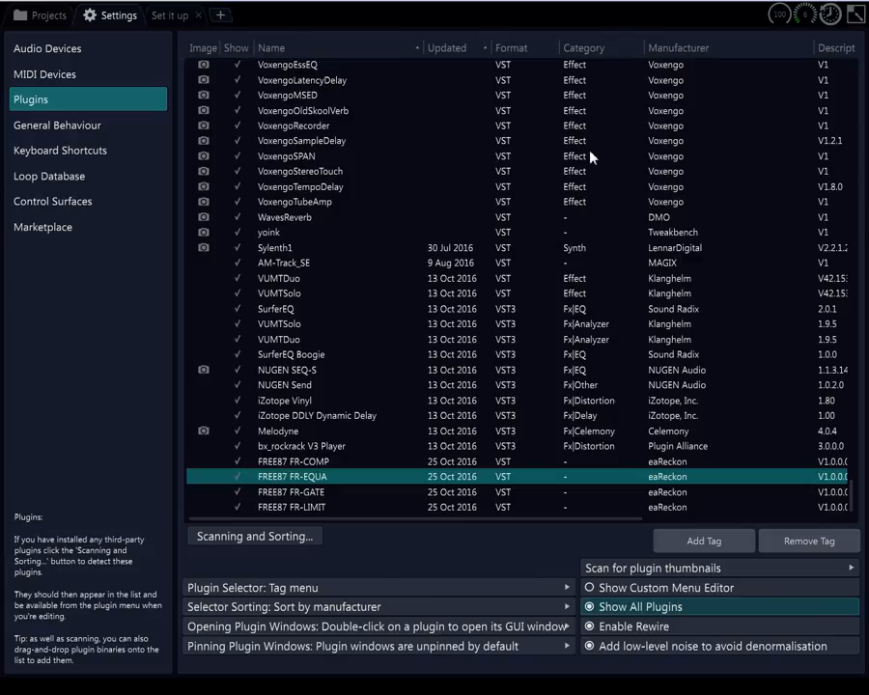
pyautogui.click(296, 494)
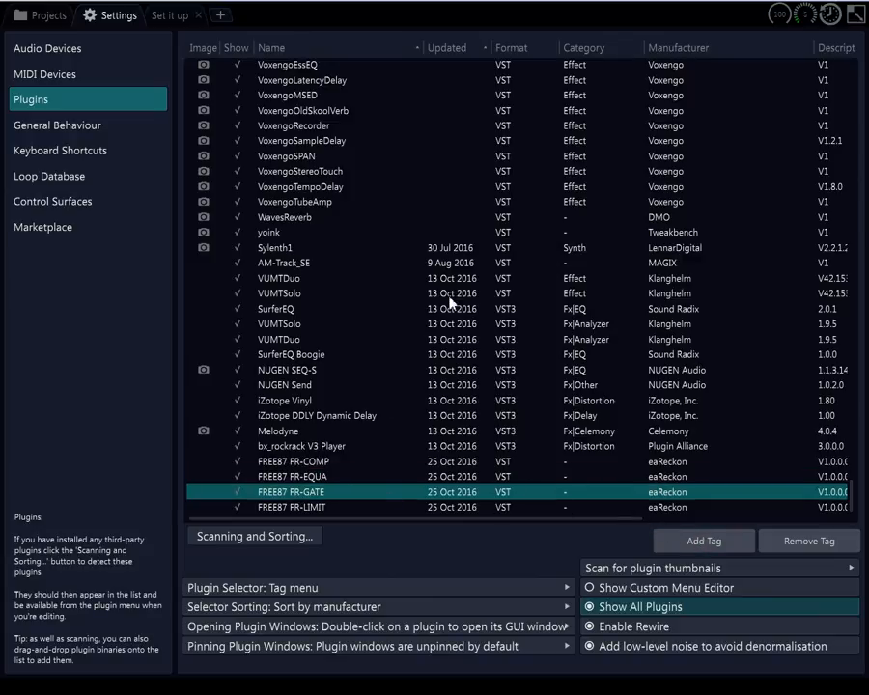
pyautogui.click(309, 508)
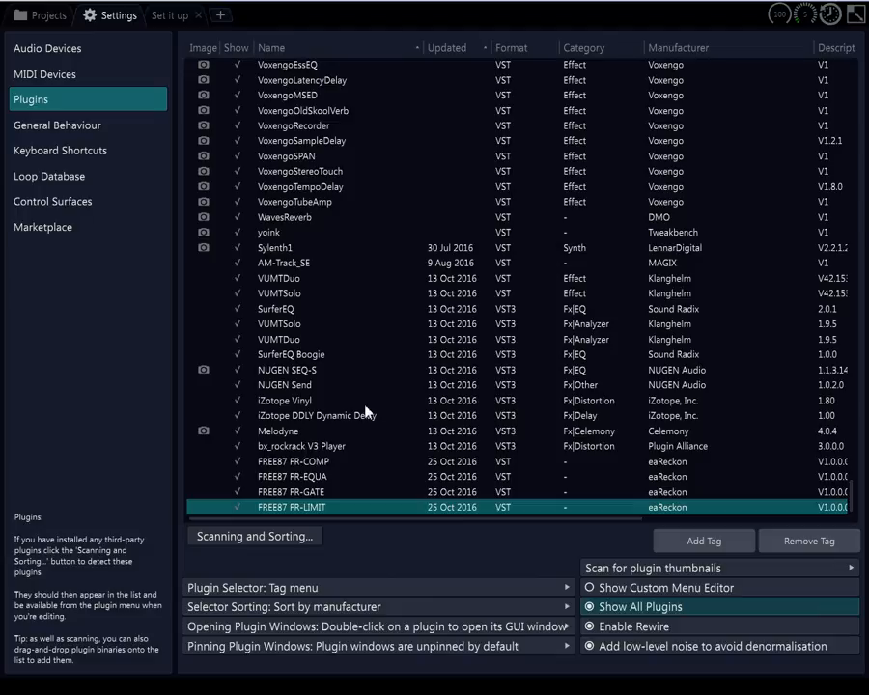
# Look back up through the plugin list from its end to the alphabetical place where the old FREE87 entries were
pyautogui.scroll(4, 366, 413)
pyautogui.scroll(4, 365, 413)
pyautogui.scroll(-8, 366, 413)
pyautogui.scroll(20, 324, 483)
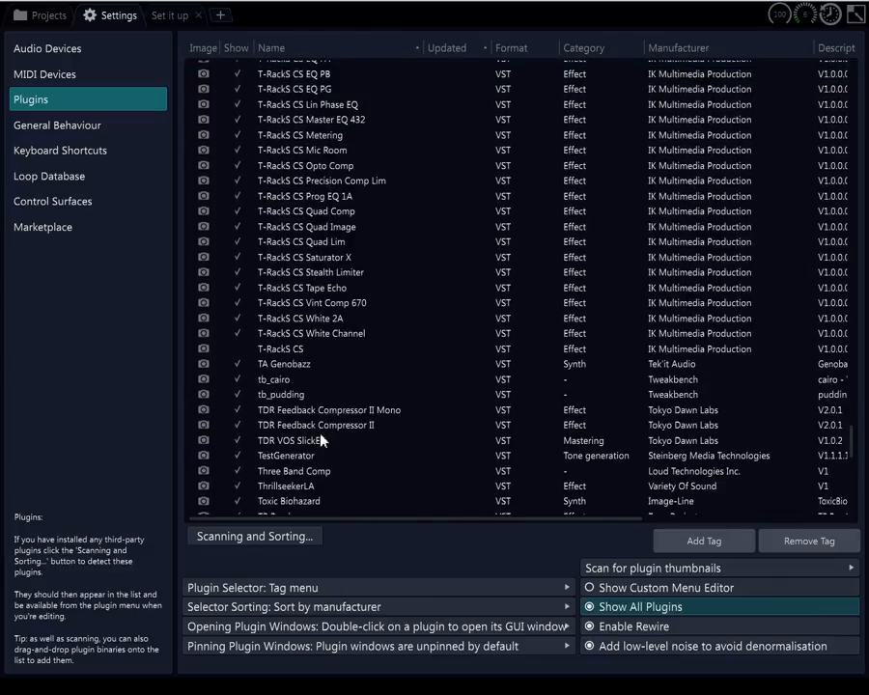
pyautogui.scroll(20, 321, 424)
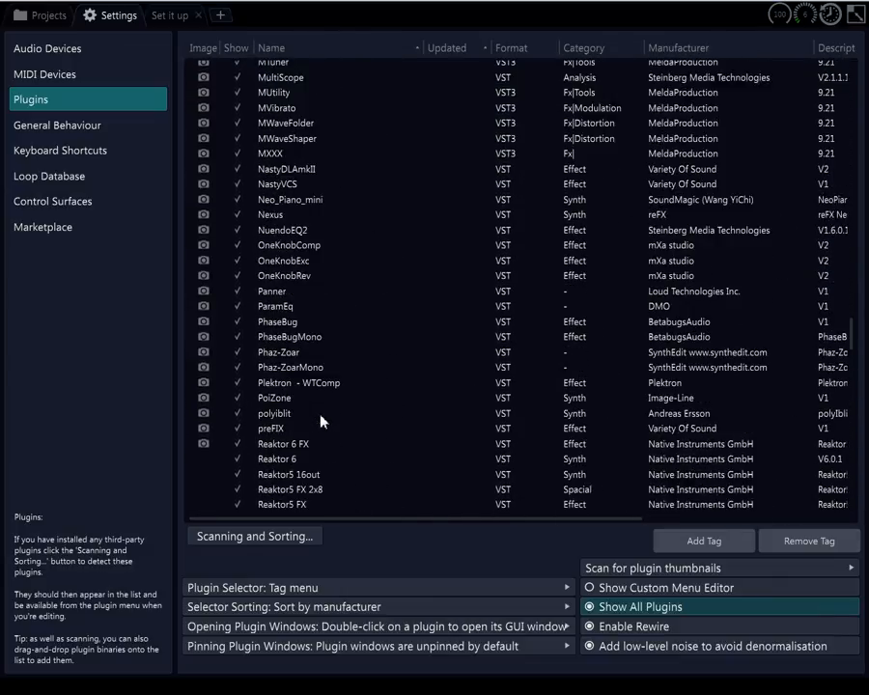
pyautogui.scroll(20, 321, 422)
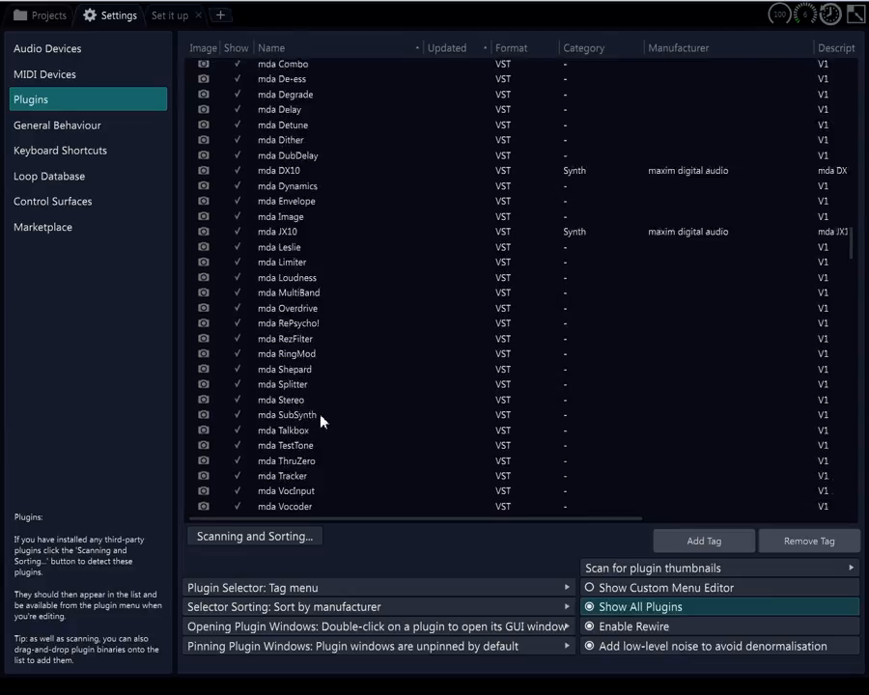
pyautogui.scroll(20, 321, 422)
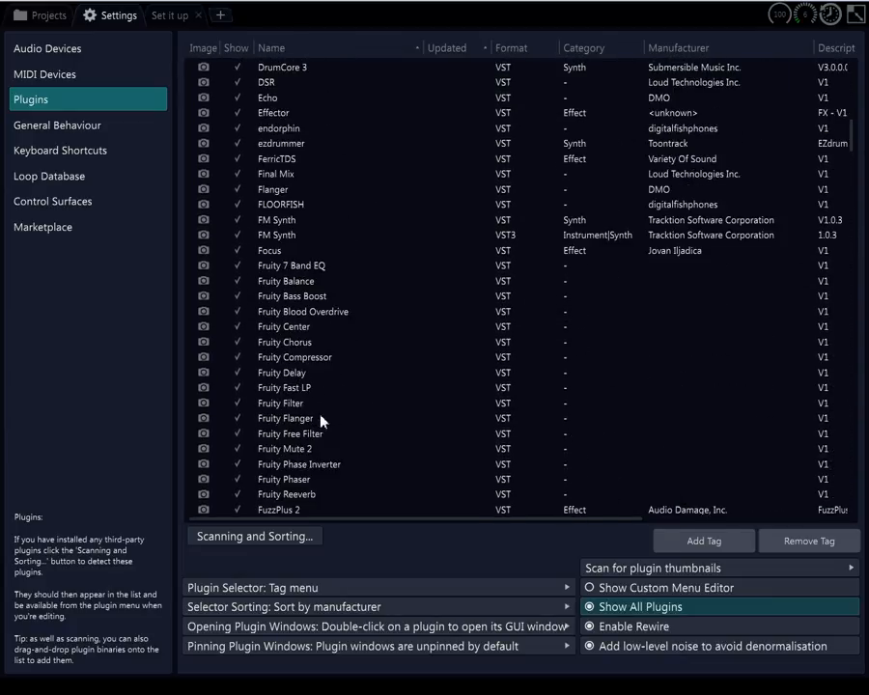
# Return to the keyboard shortcuts and highlight the plugin name 'Sonalksis FreeG Mono' in the mono channel strip macro script
pyautogui.scroll(10, 322, 421)
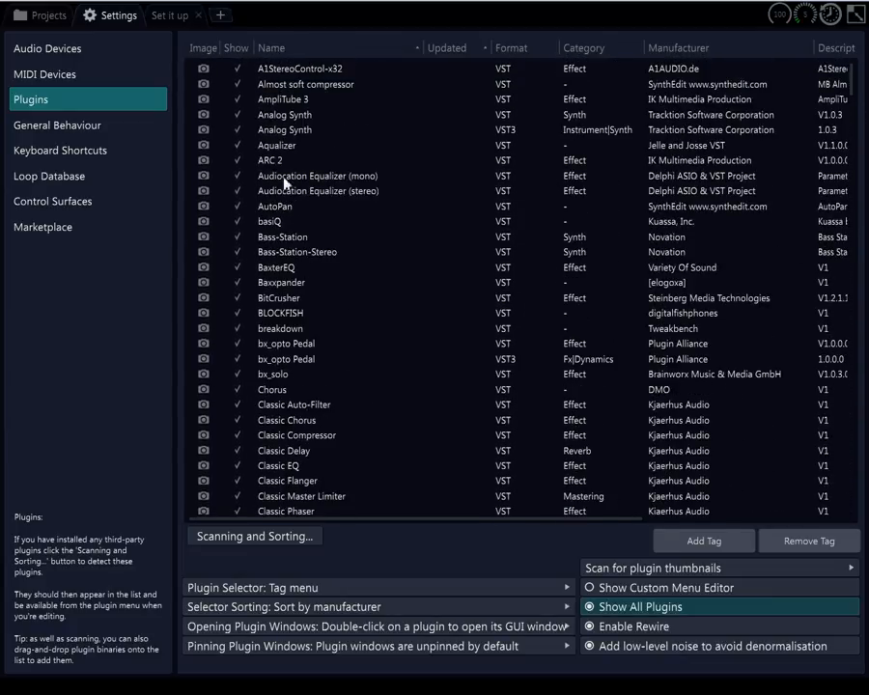
pyautogui.click(68, 152)
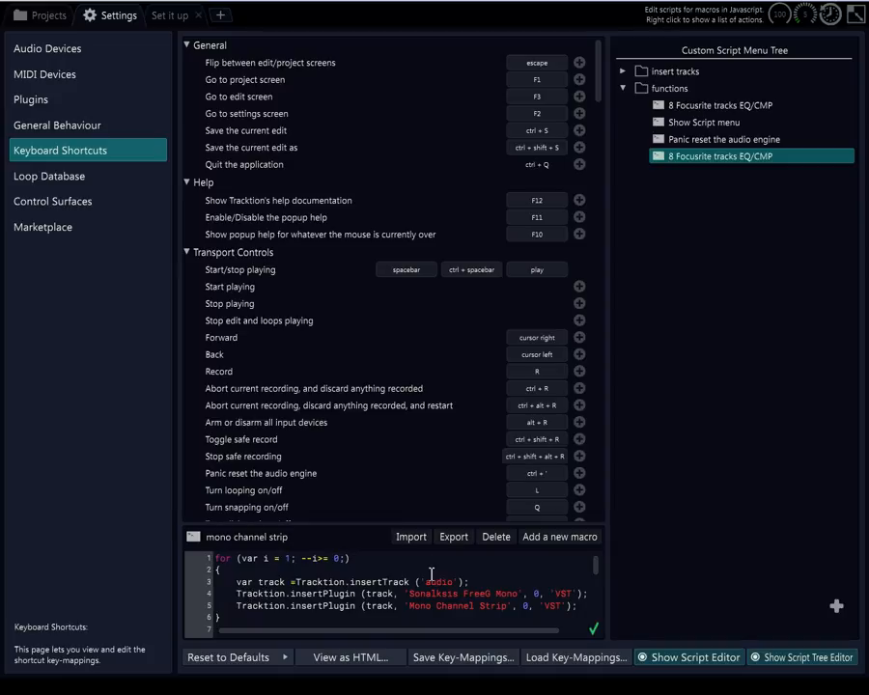
pyautogui.moveTo(408, 593); pyautogui.dragTo(521, 591)
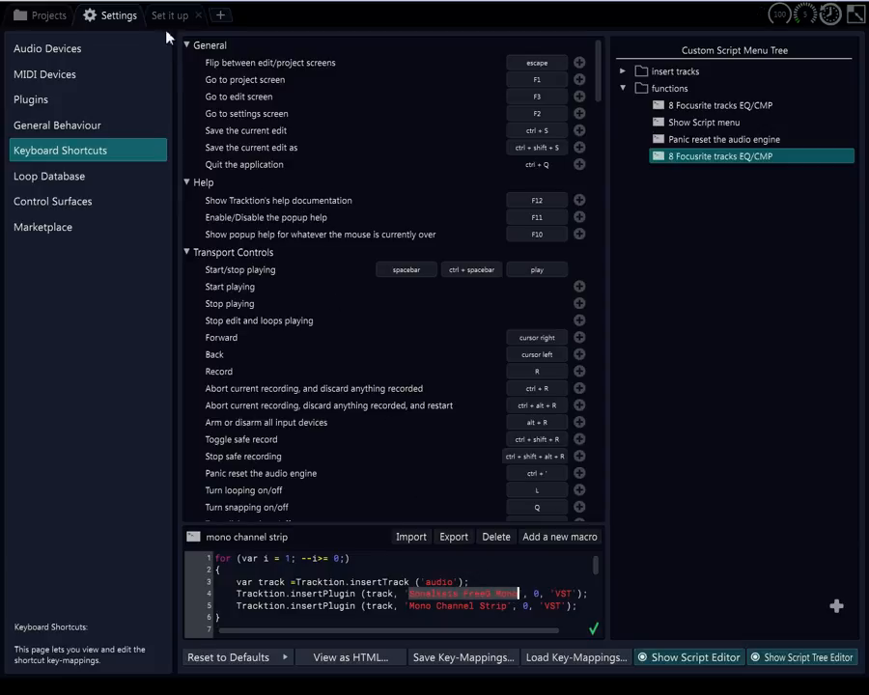
# Find the Sonalksis FreeG Mono entry in the plugin list to compare its name with the one used in the macro script
pyautogui.click(31, 16)
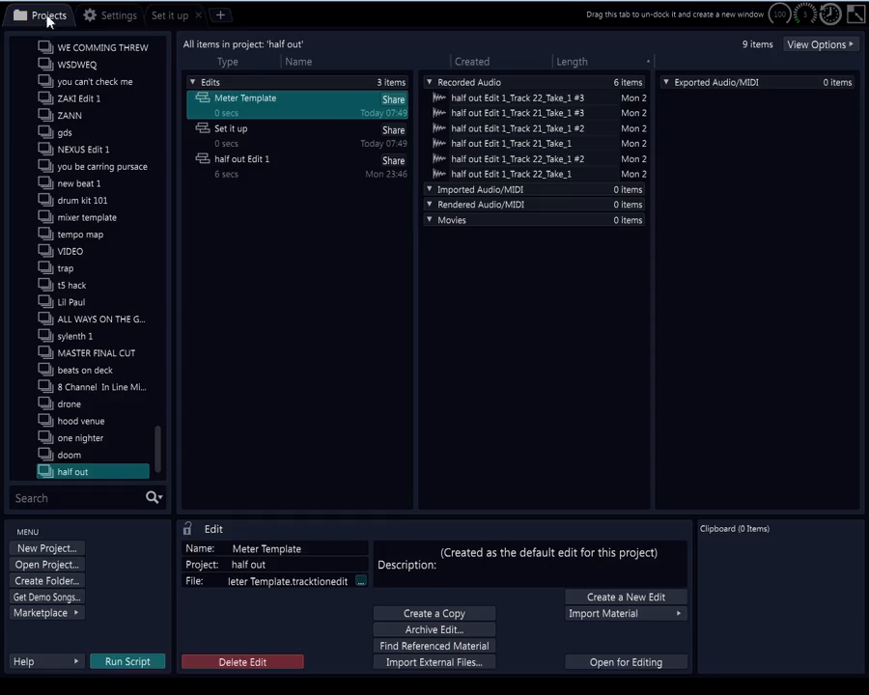
pyautogui.click(105, 17)
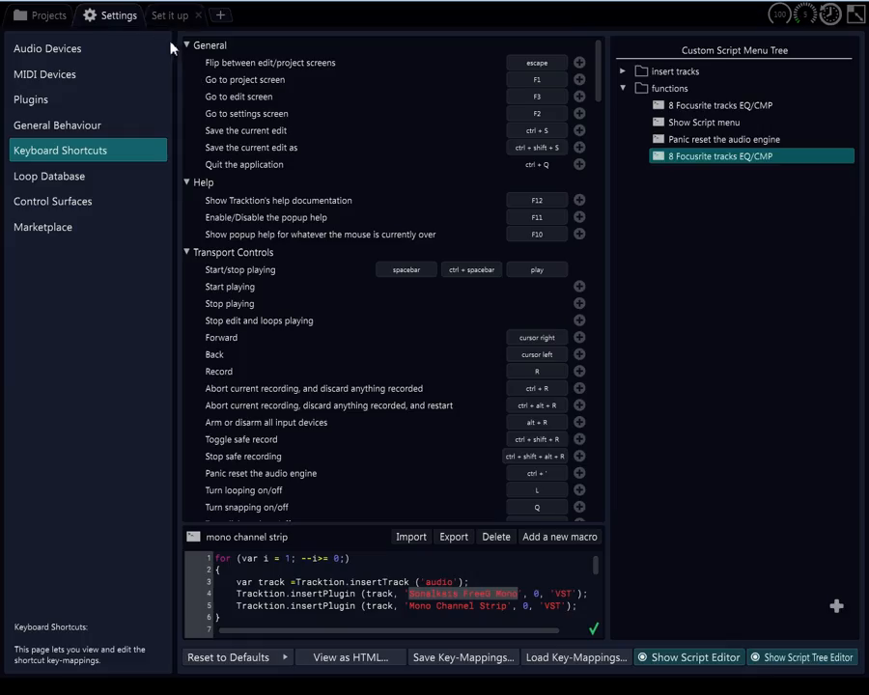
pyautogui.click(29, 99)
pyautogui.scroll(-4, 308, 193)
pyautogui.scroll(4, 309, 194)
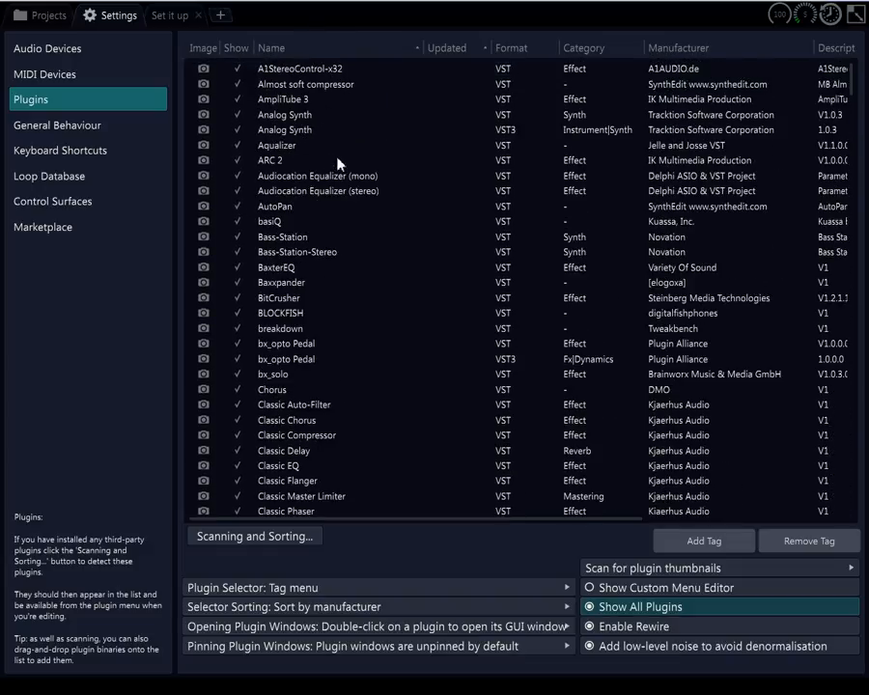
pyautogui.scroll(-4, 310, 116)
pyautogui.scroll(4, 310, 116)
pyautogui.scroll(-4, 305, 251)
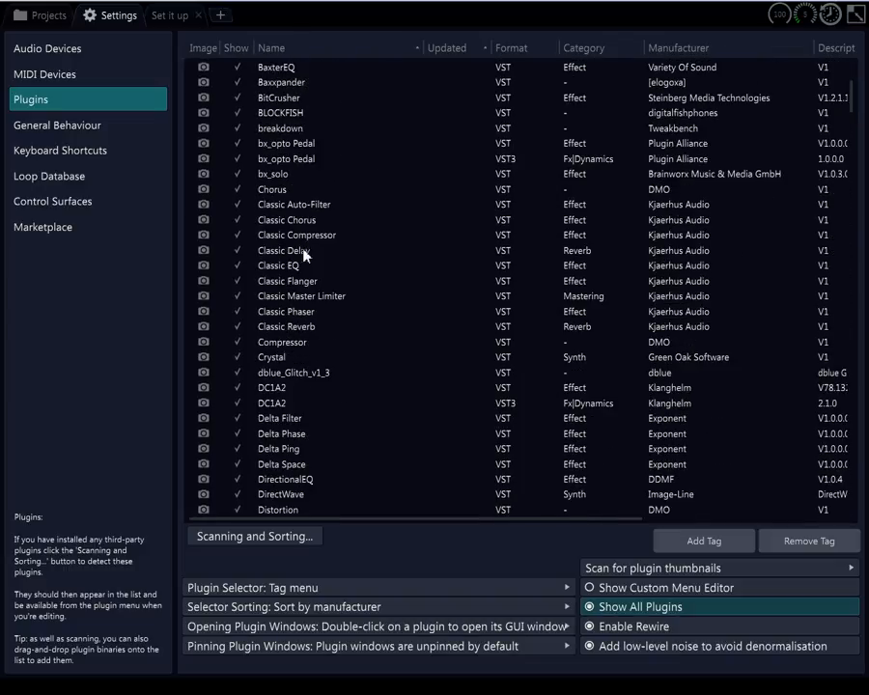
pyautogui.scroll(-8, 301, 355)
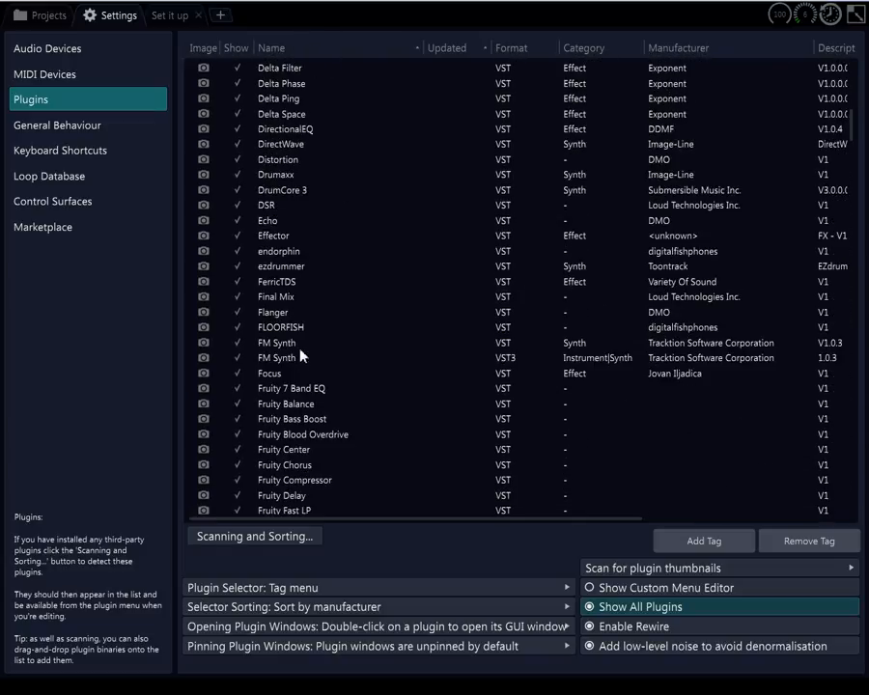
pyautogui.scroll(-15, 301, 355)
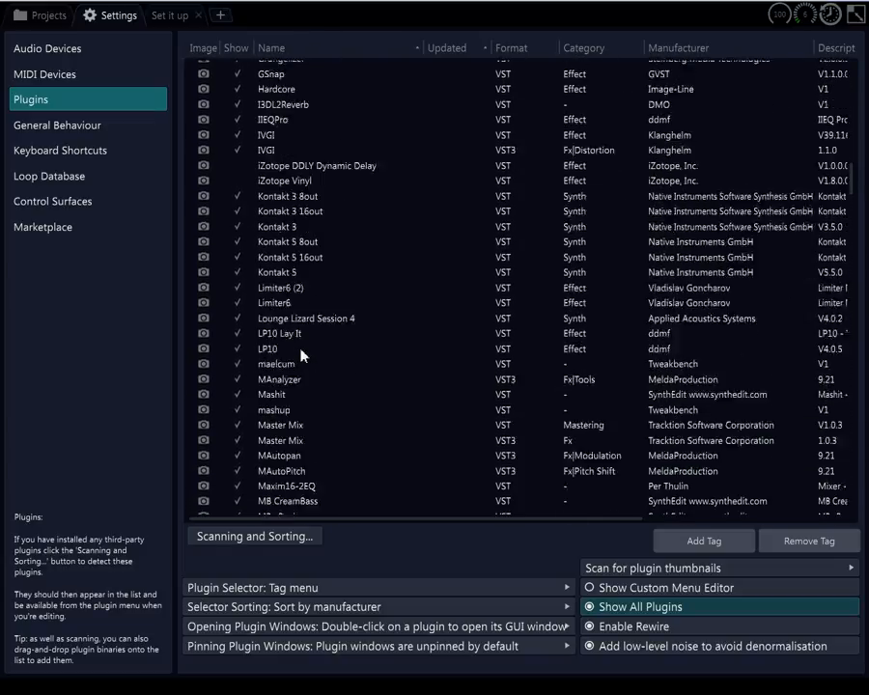
pyautogui.scroll(-20, 301, 355)
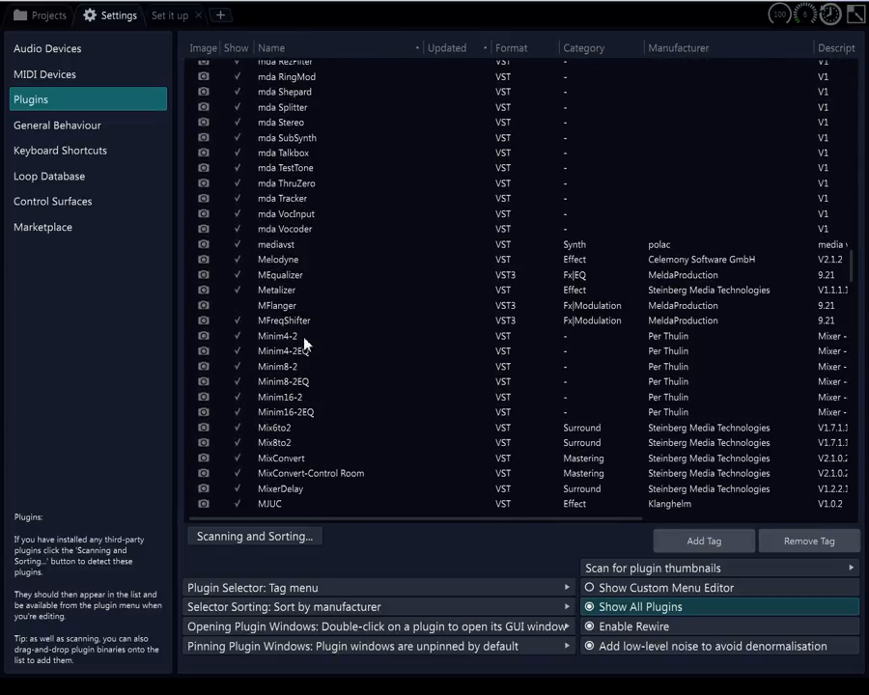
pyautogui.scroll(-20, 304, 342)
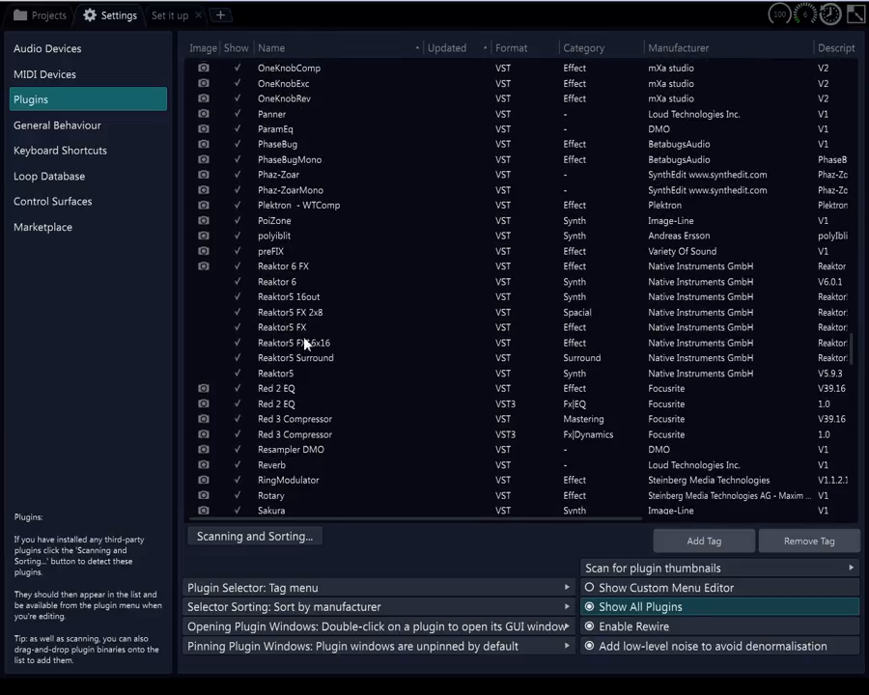
pyautogui.scroll(-7, 304, 343)
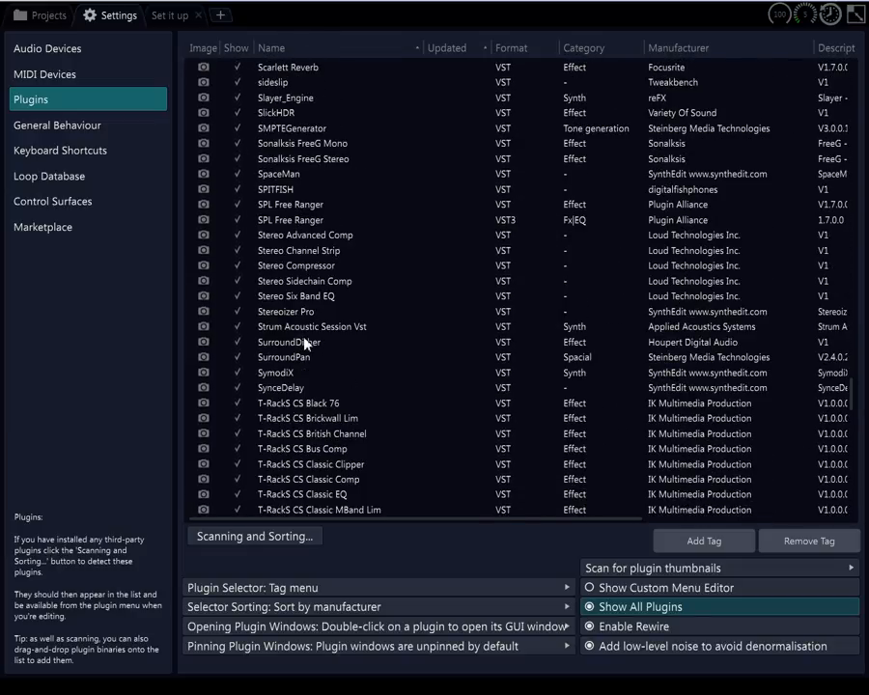
pyautogui.scroll(-3, 305, 343)
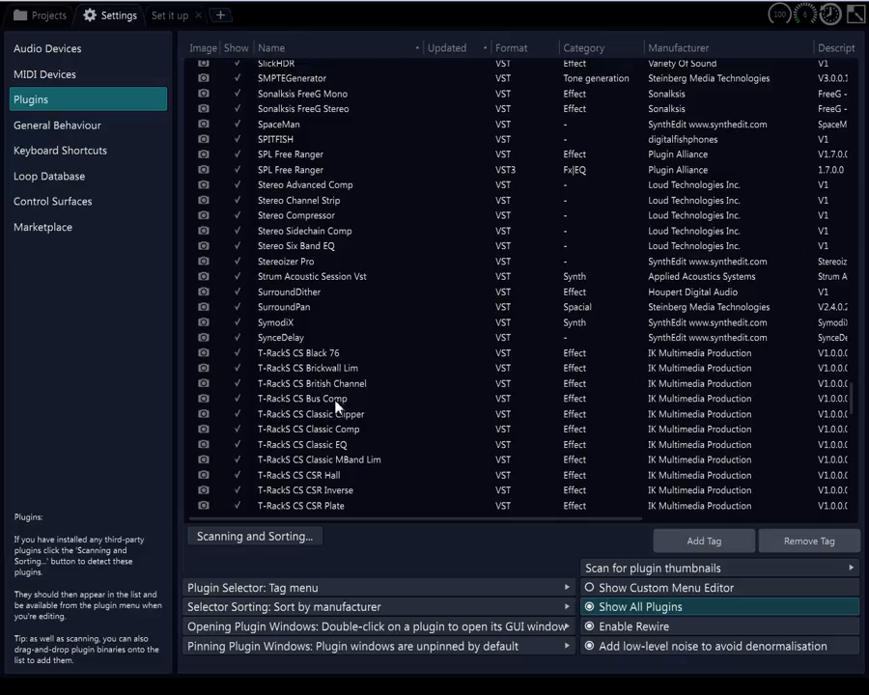
# Look through the plugin entries after the Sonalksis ones and back to the list's start, and glance at the Set it up edit
pyautogui.scroll(-8, 345, 409)
pyautogui.scroll(8, 345, 401)
pyautogui.scroll(20, 345, 394)
pyautogui.scroll(20, 346, 391)
pyautogui.scroll(20, 345, 381)
pyautogui.scroll(14, 345, 381)
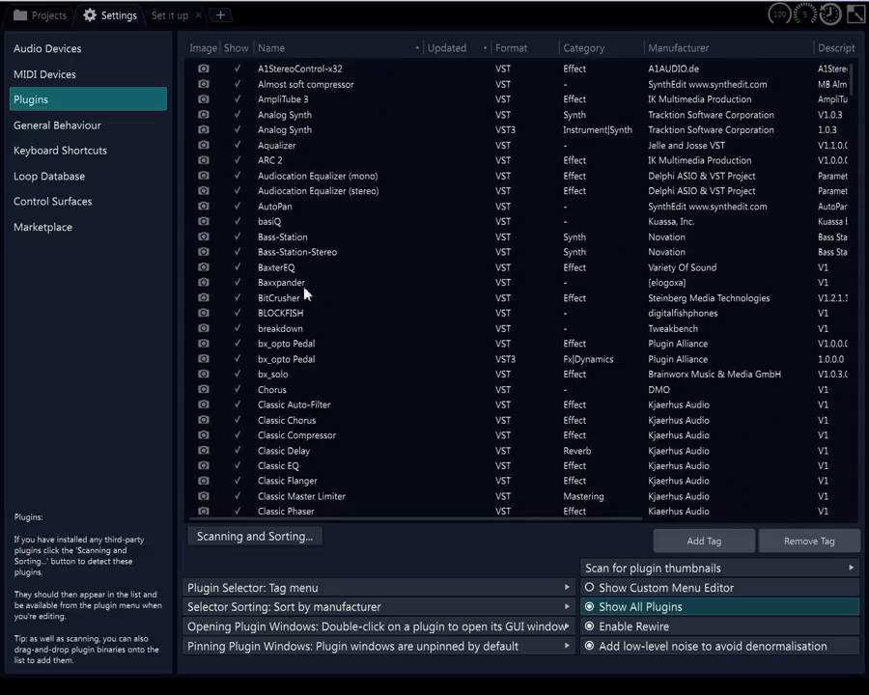
pyautogui.click(171, 17)
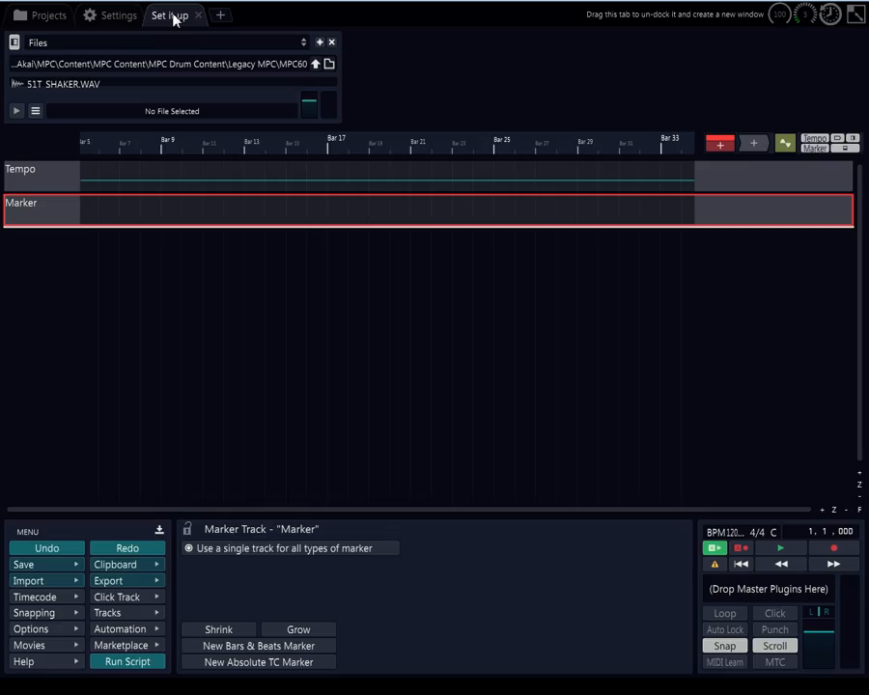
pyautogui.click(108, 20)
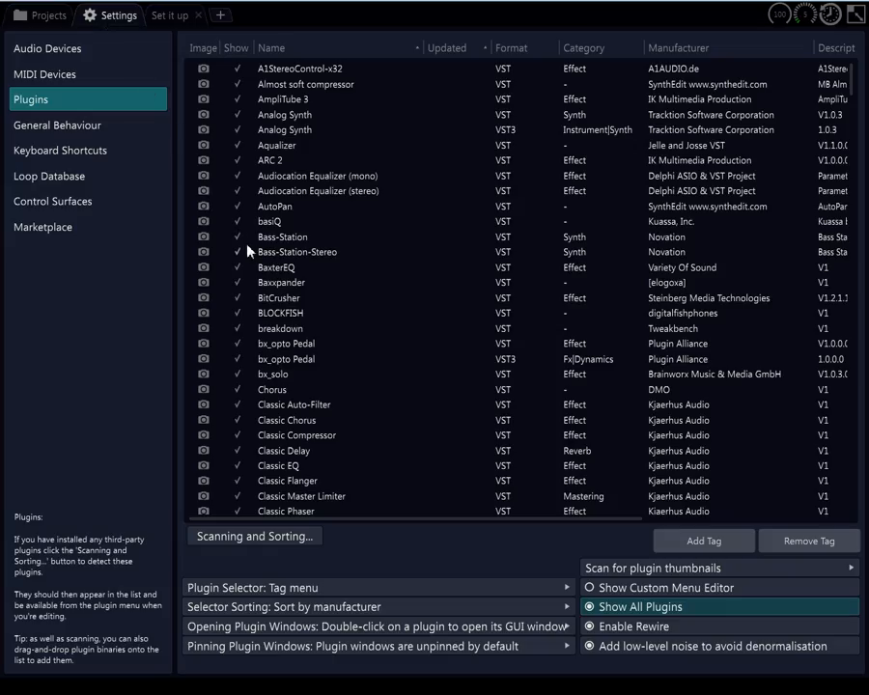
# Read the mono channel strip macro script from its insertPlugin lines to its showMessageAboveProperties line
pyautogui.click(46, 149)
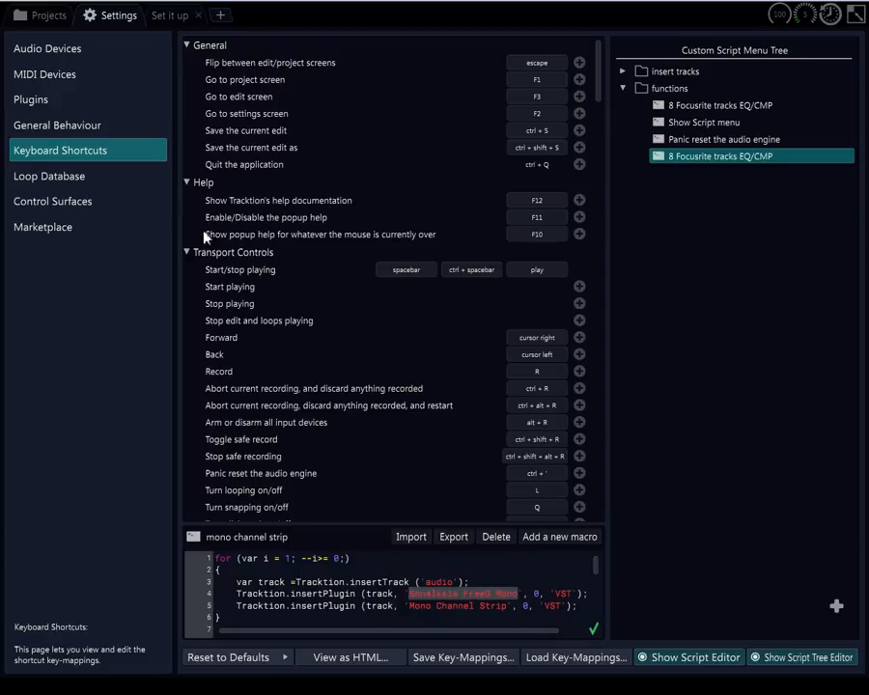
pyautogui.scroll(-8, 353, 309)
pyautogui.scroll(-2, 353, 310)
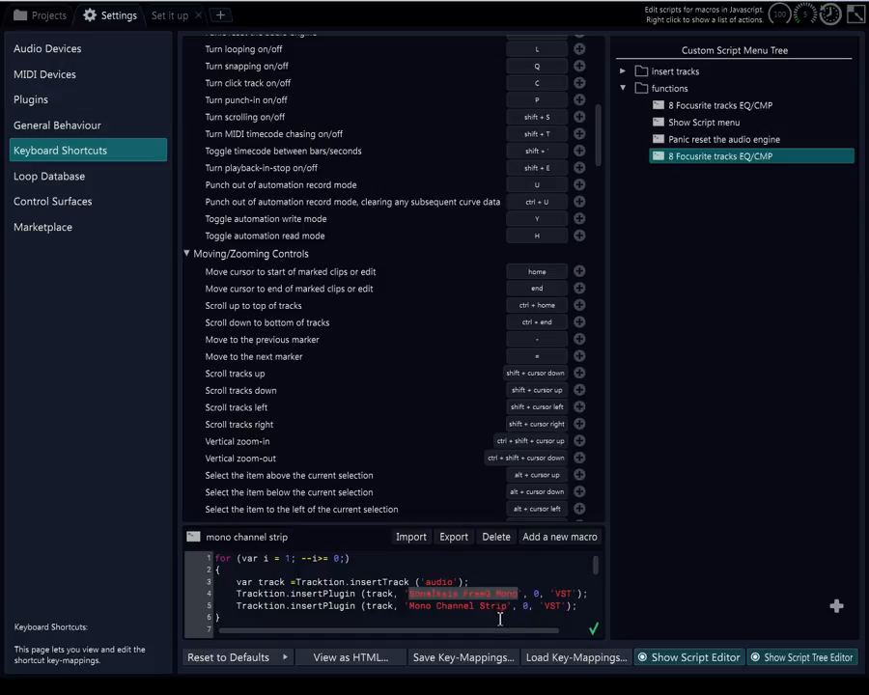
pyautogui.scroll(-3, 405, 591)
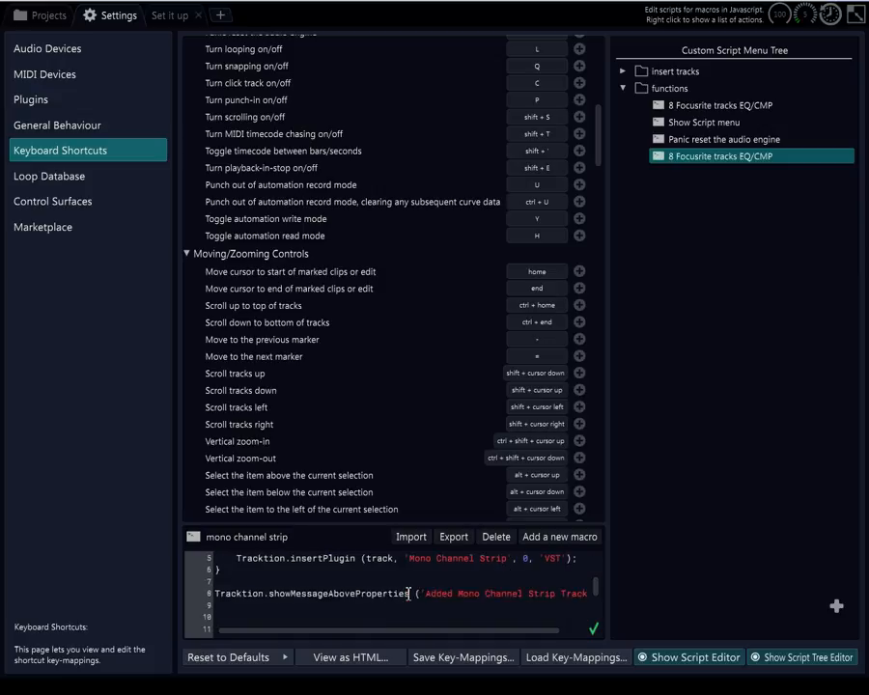
pyautogui.scroll(2, 409, 593)
pyautogui.scroll(-1, 408, 593)
pyautogui.scroll(1, 233, 588)
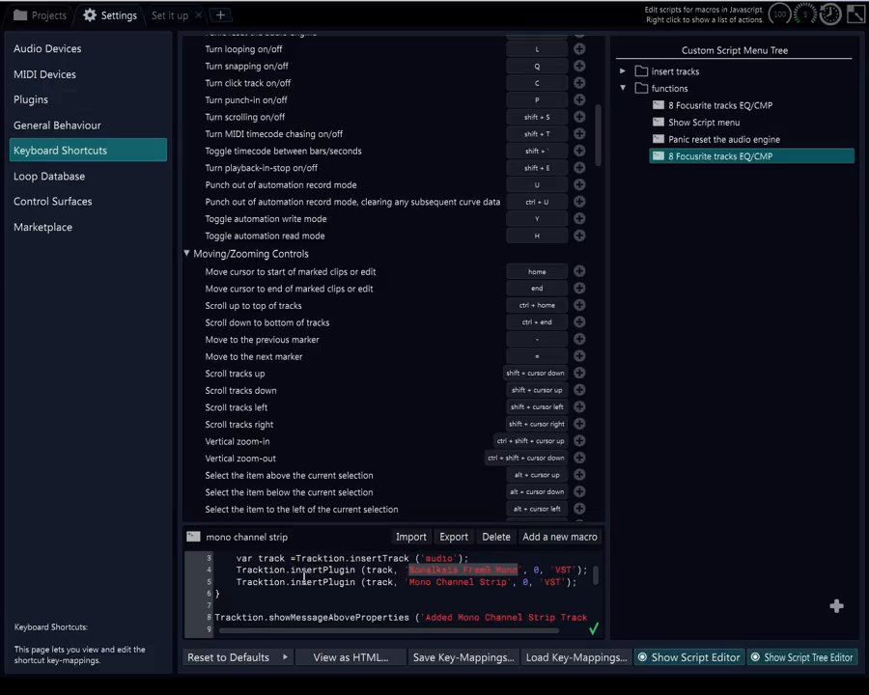
pyautogui.click(427, 617)
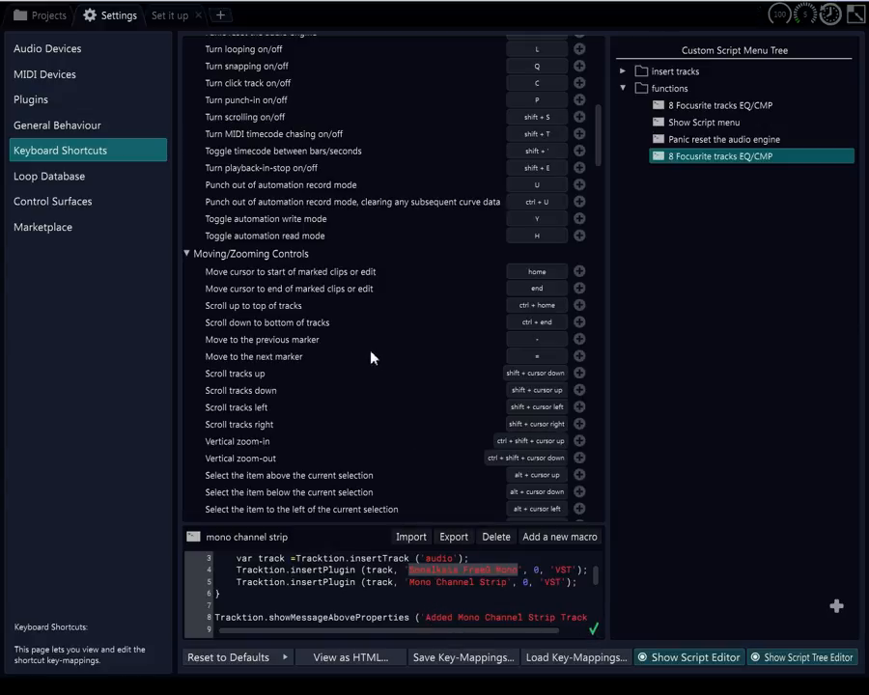
# Find the Macros section of the shortcut list and view the insert 4 tracks and insert 8 tracks scripts
pyautogui.scroll(-15, 374, 361)
pyautogui.scroll(-20, 367, 371)
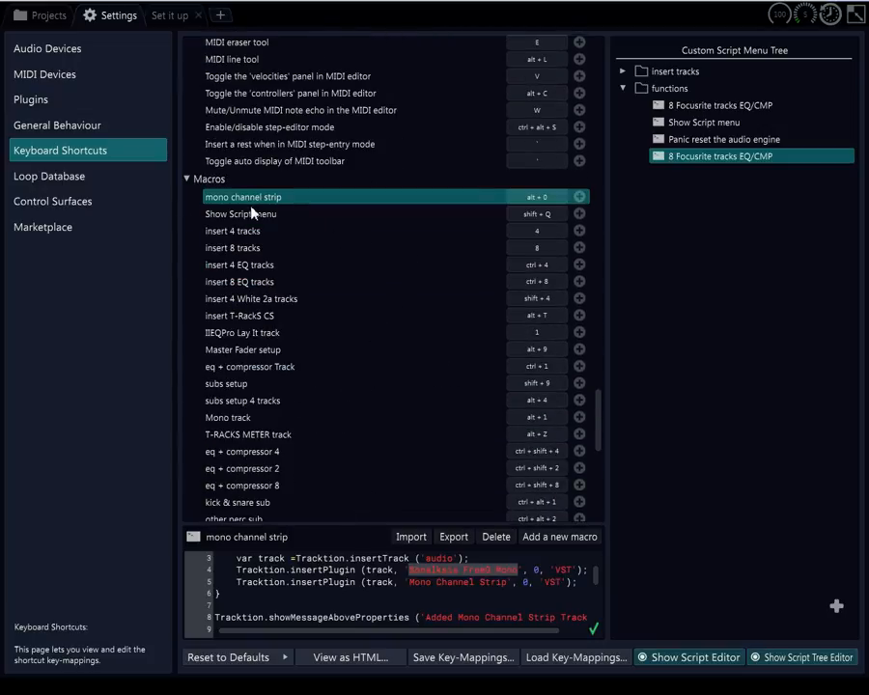
pyautogui.scroll(-3, 241, 245)
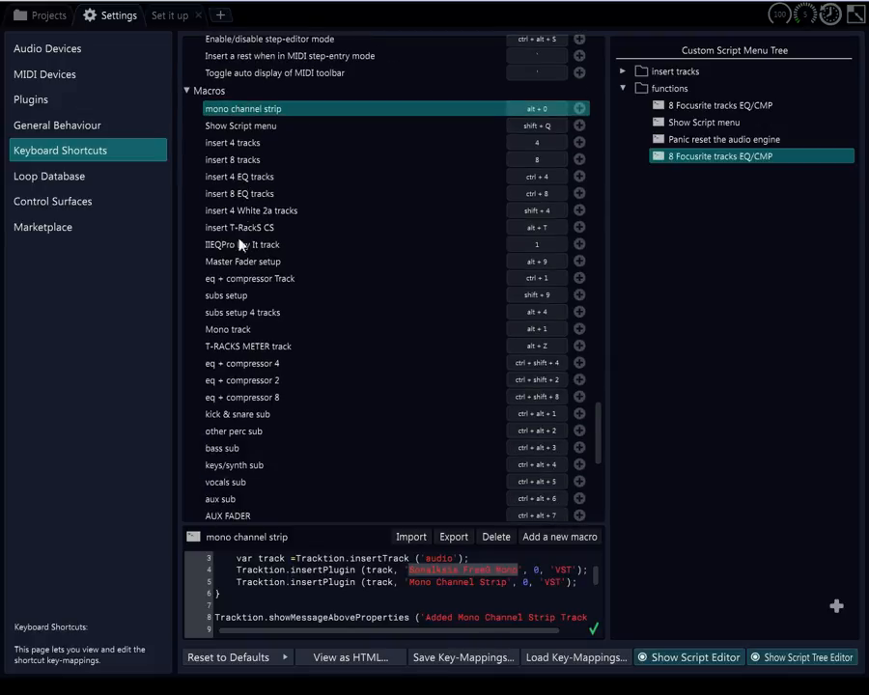
pyautogui.click(234, 150)
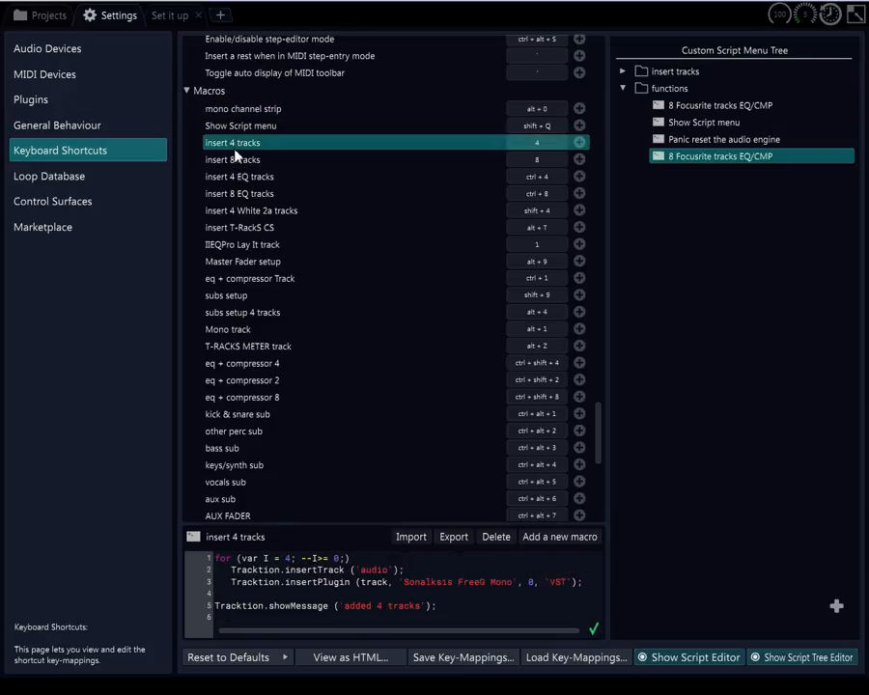
pyautogui.click(234, 162)
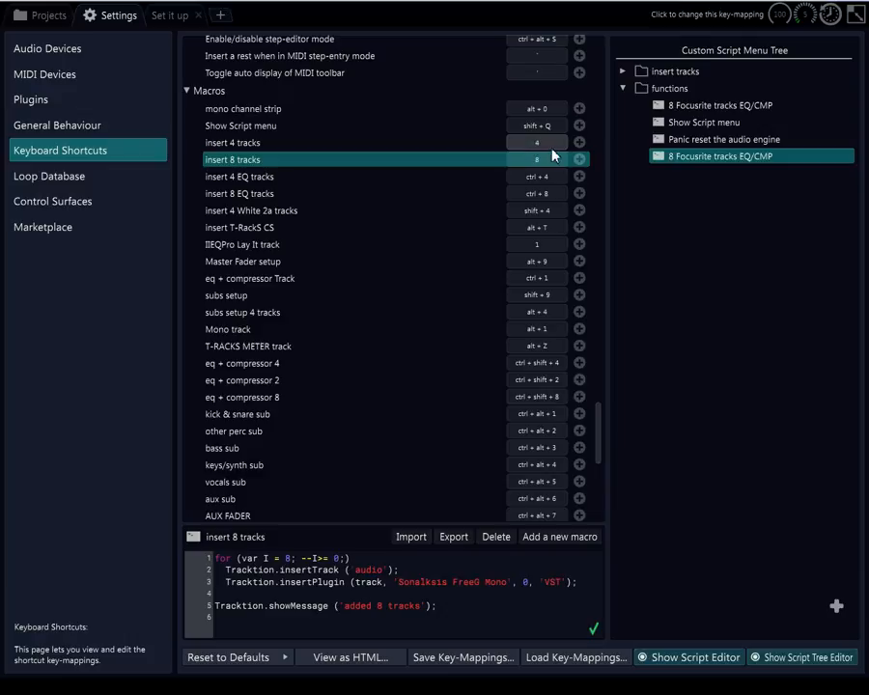
# Examine the plugin lines in the insert 4 EQ tracks script and view the insert 8 EQ tracks script
pyautogui.click(242, 182)
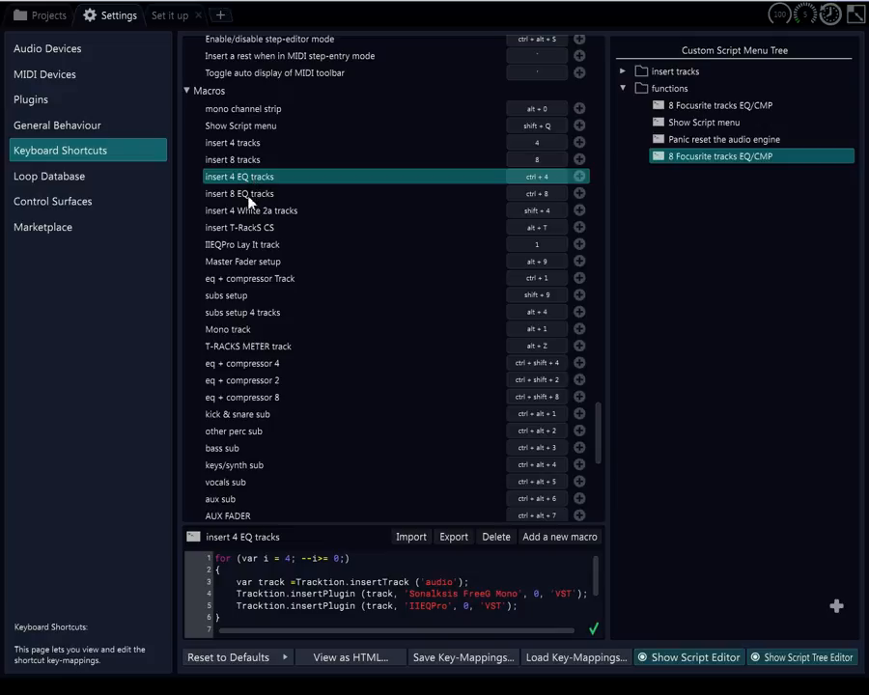
pyautogui.click(406, 602)
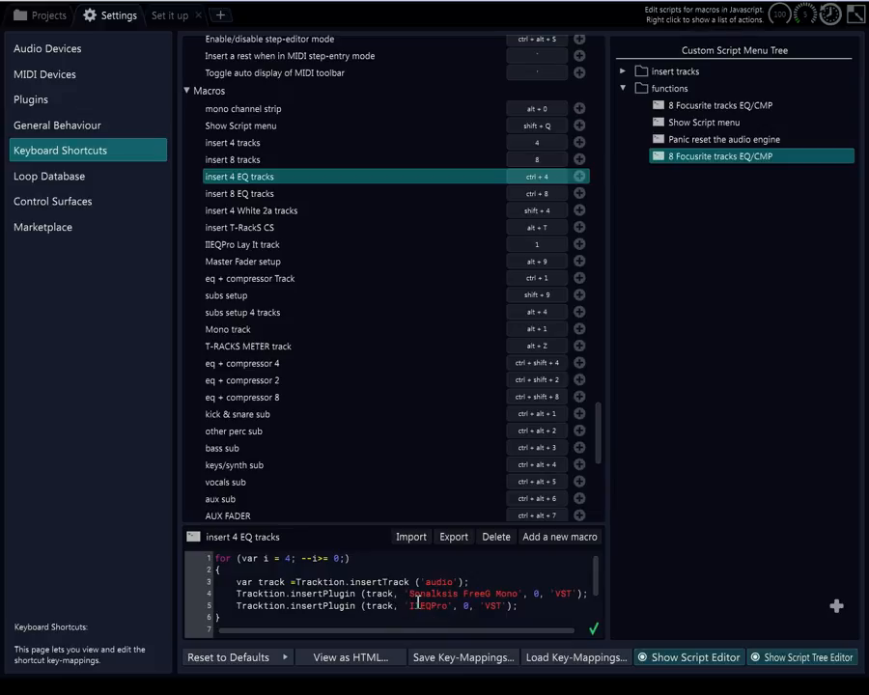
pyautogui.click(236, 595)
pyautogui.click(247, 195)
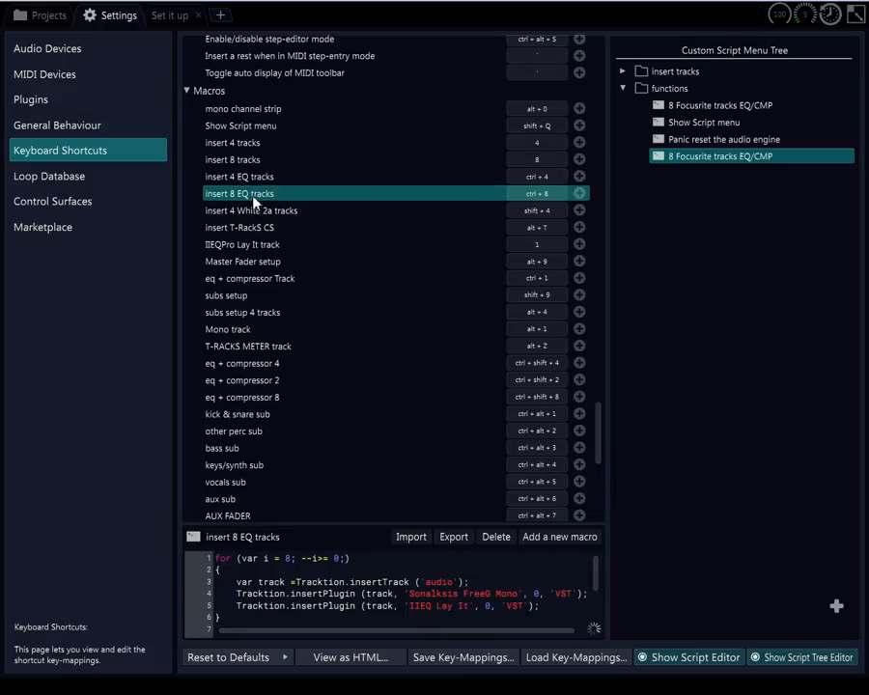
# View the scripts of insert 4 White 2a tracks, insert T-RackS CS, IIEQPro Lay It track, Master Fader setup and T-RACKS METER track
pyautogui.click(252, 212)
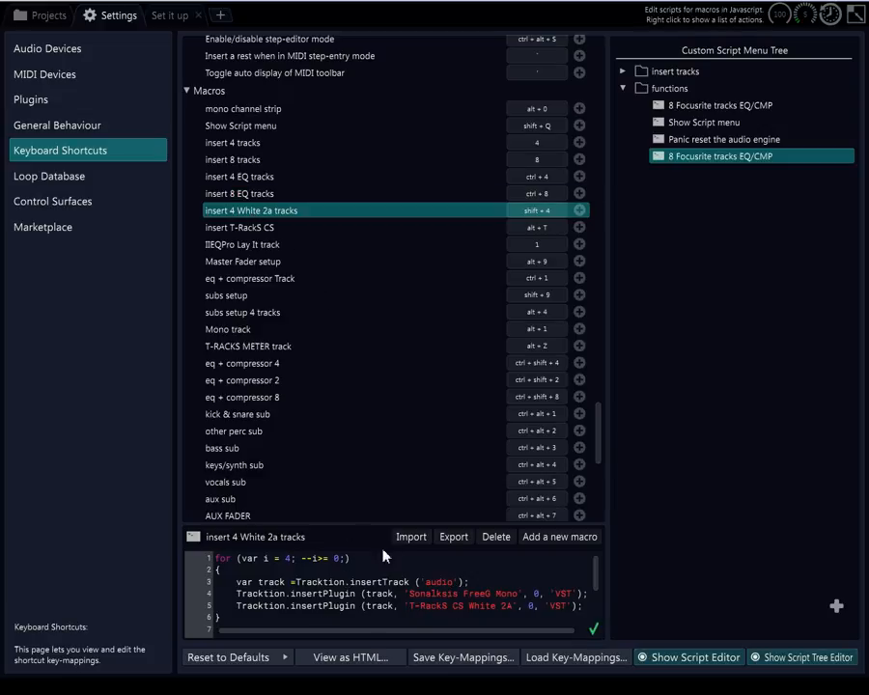
pyautogui.click(241, 231)
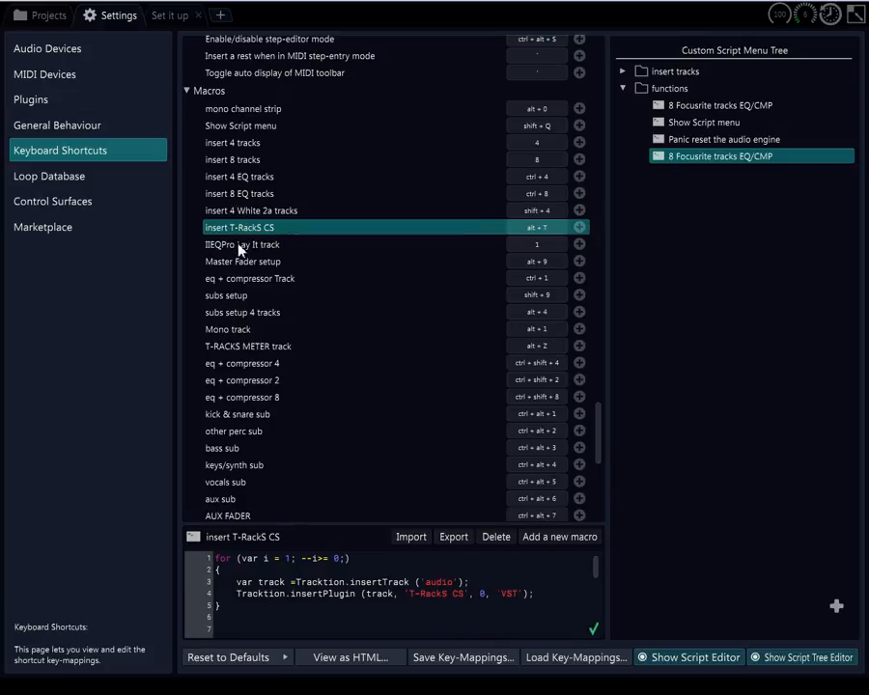
pyautogui.click(241, 247)
pyautogui.click(241, 268)
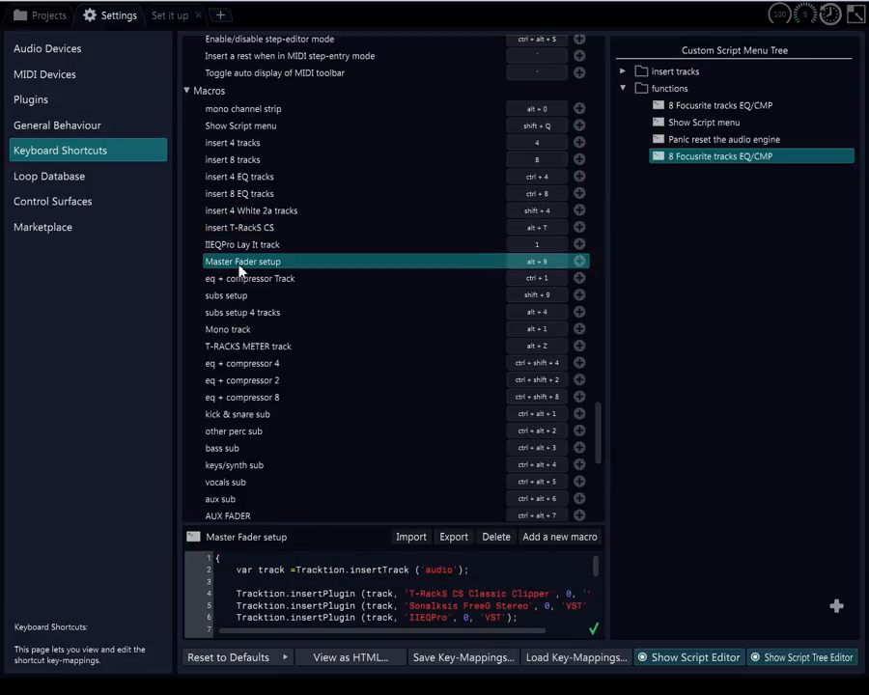
pyautogui.click(235, 352)
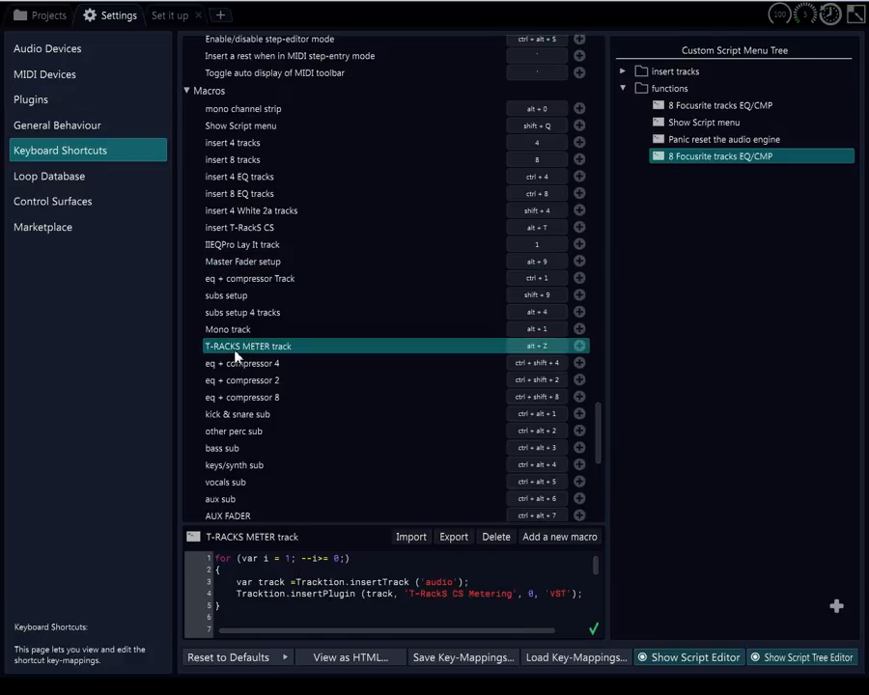
# View the scripts of the eq + compressor 4 and kick & snare sub macros
pyautogui.scroll(-3, 253, 384)
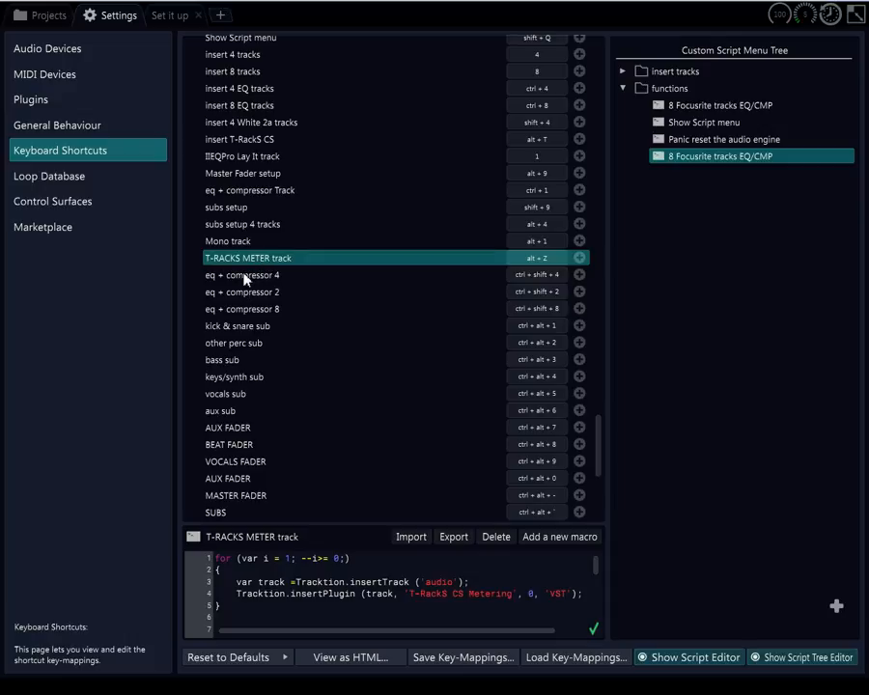
pyautogui.click(239, 277)
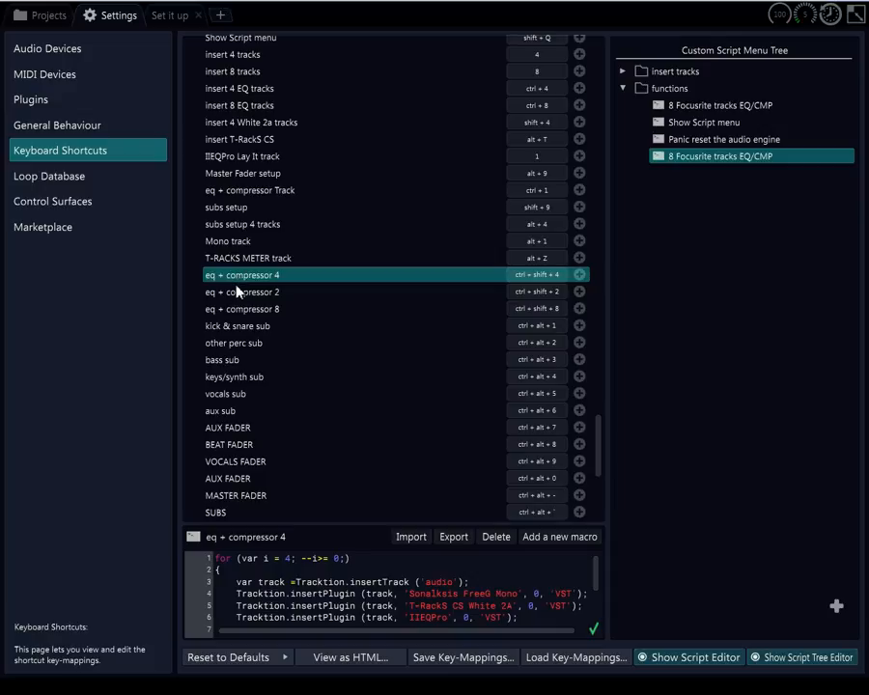
pyautogui.click(229, 329)
pyautogui.scroll(-1, 230, 338)
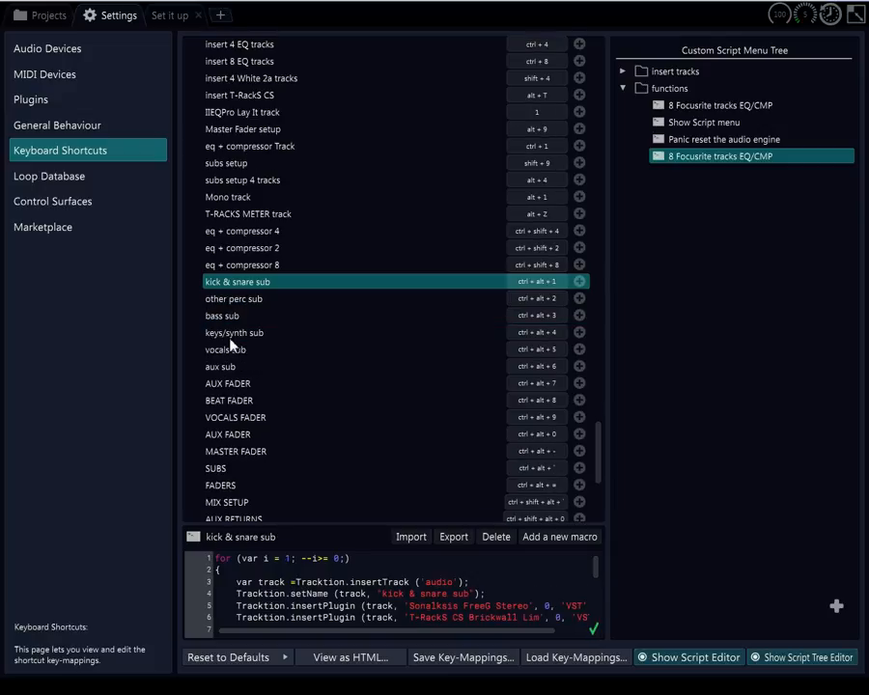
# View the scripts of the aux sub, vocals sub, keys/synth sub and bass sub macros
pyautogui.scroll(-2, 230, 341)
pyautogui.click(225, 281)
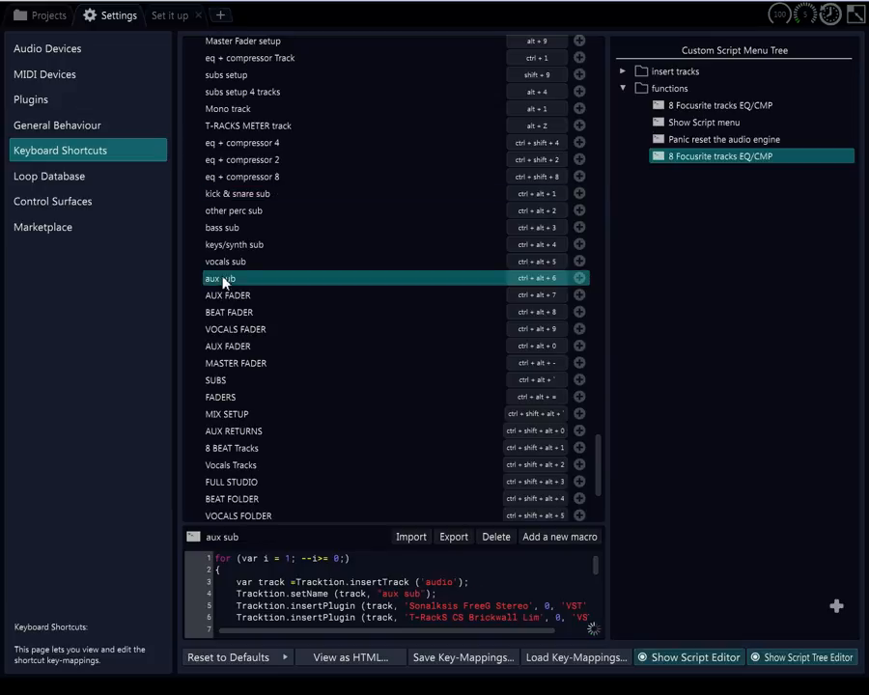
pyautogui.click(224, 265)
pyautogui.click(223, 245)
pyautogui.click(223, 227)
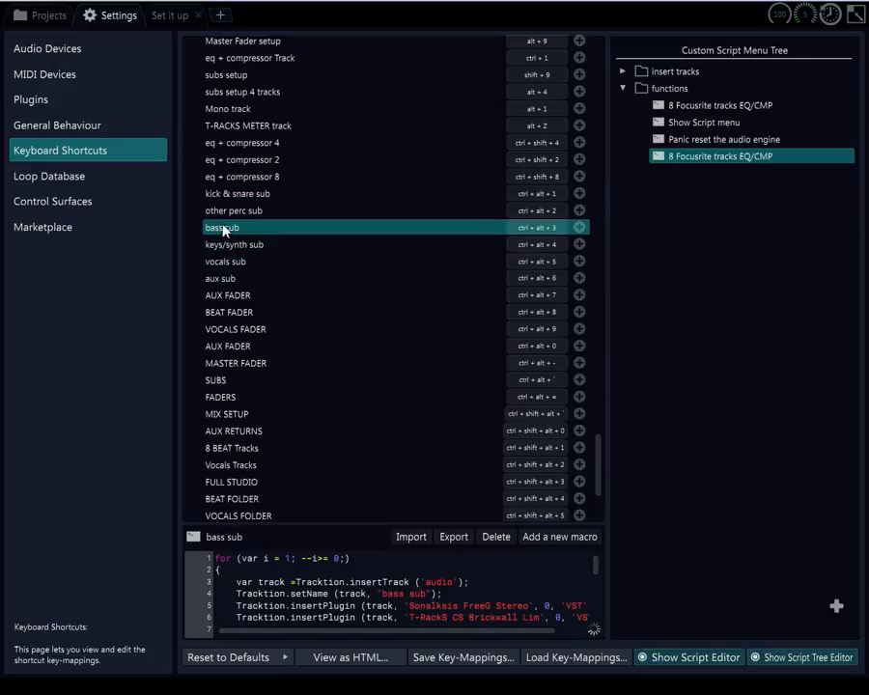
# View the other perc sub macro's script and examine its plugin lines
pyautogui.click(223, 212)
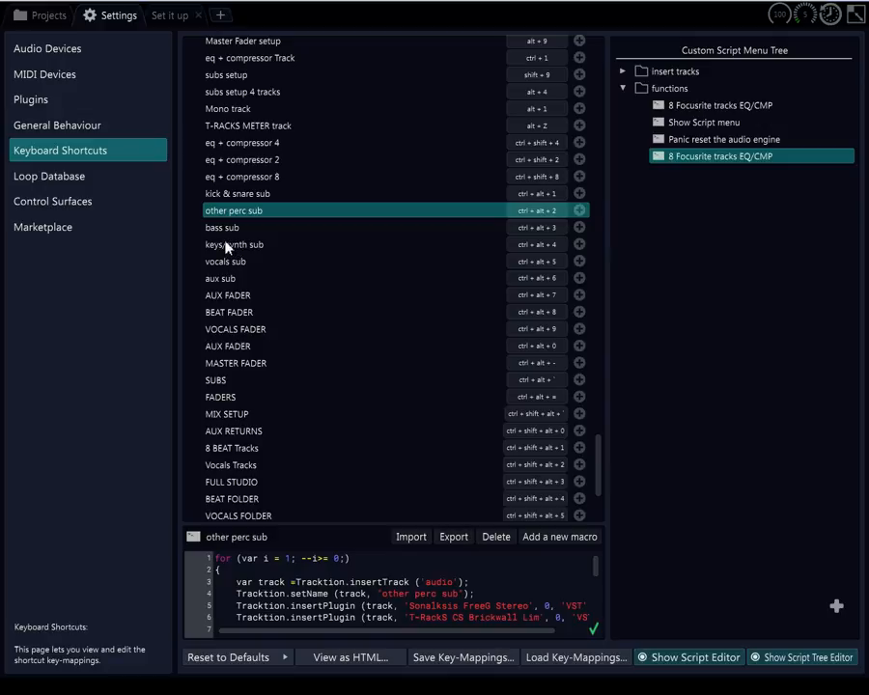
pyautogui.scroll(-1, 225, 247)
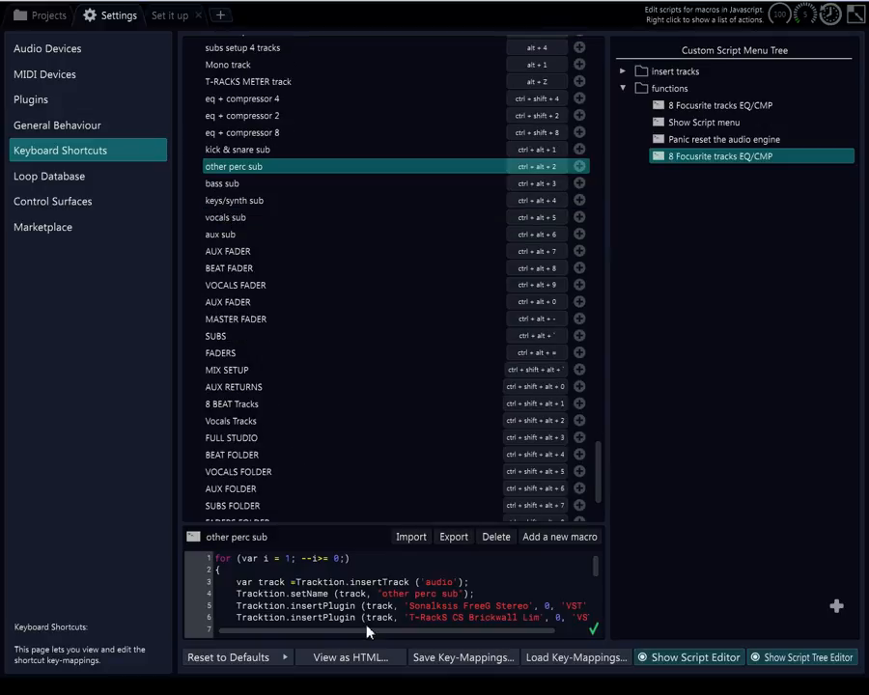
pyautogui.scroll(-3, 465, 616)
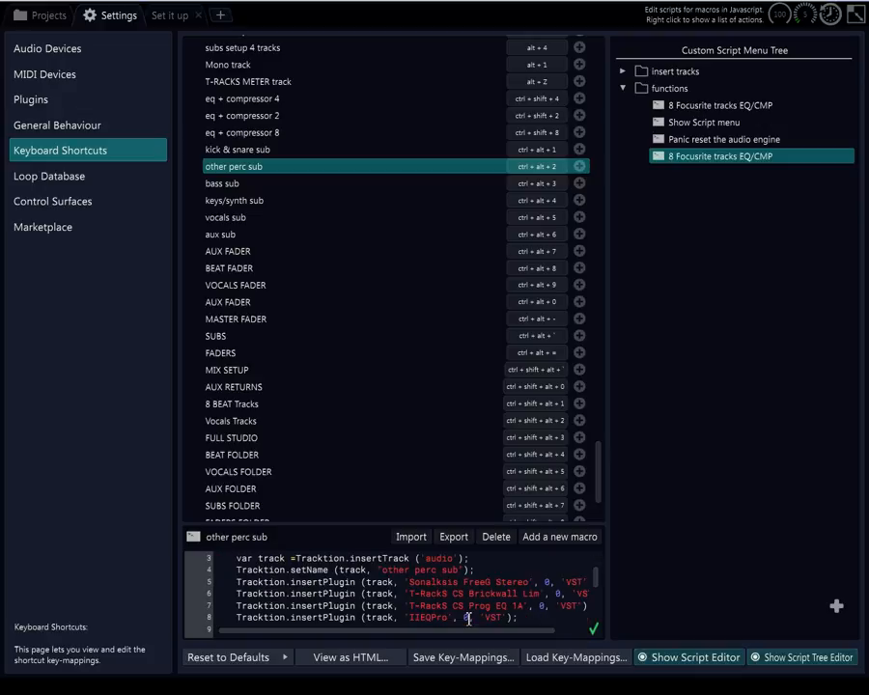
pyautogui.scroll(2, 453, 593)
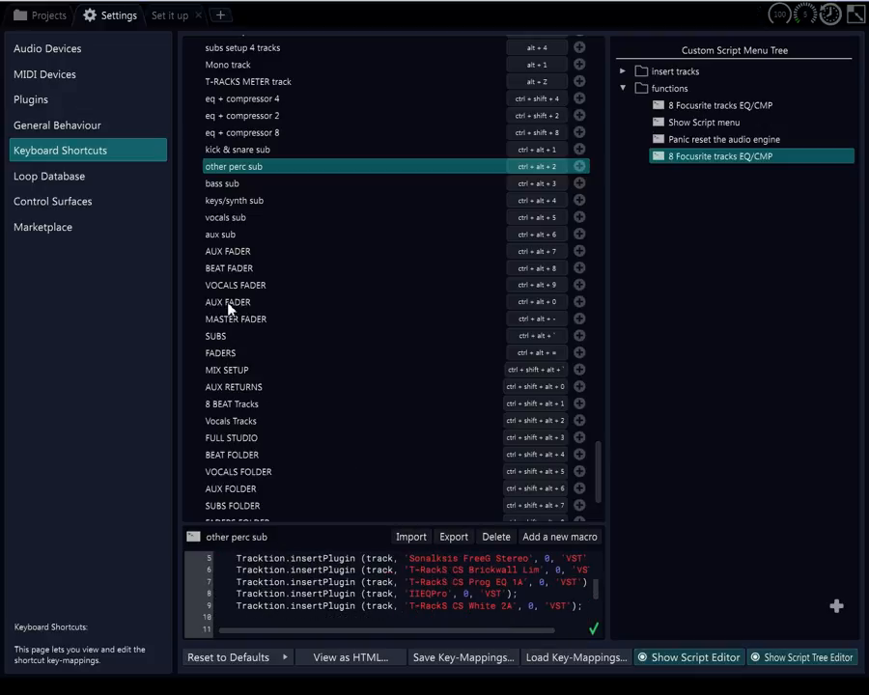
# Look over the fader, folder and Focusrite macros in the shortcut list and view the aux sub script again
pyautogui.scroll(-2, 225, 300)
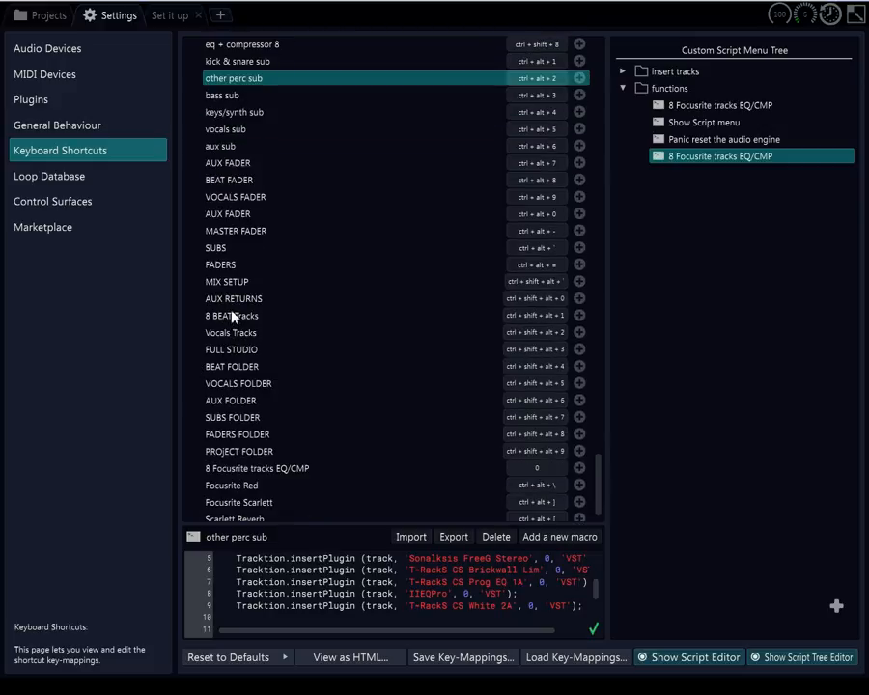
pyautogui.click(225, 150)
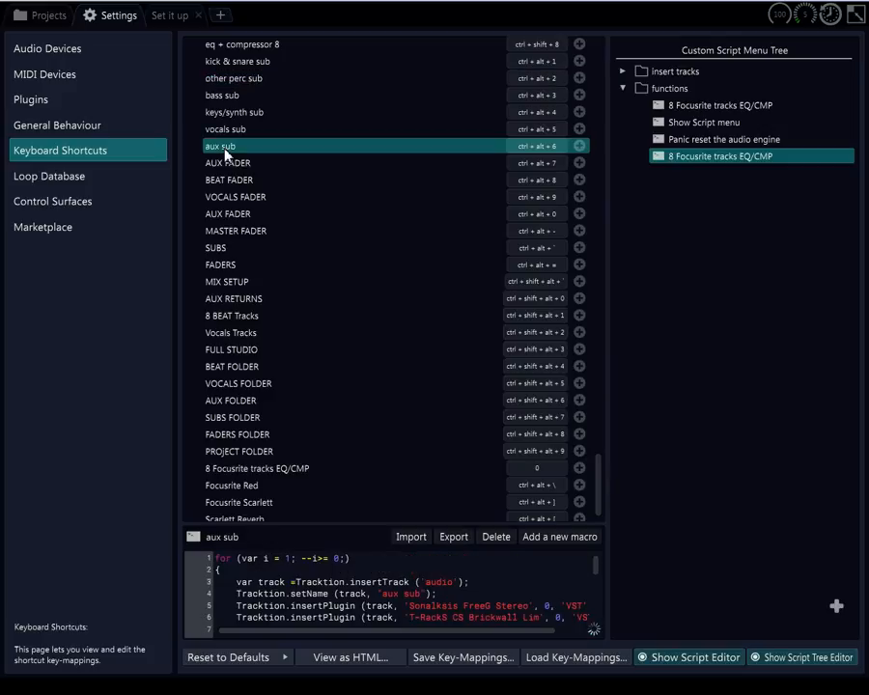
pyautogui.scroll(2, 225, 153)
pyautogui.scroll(-1, 225, 153)
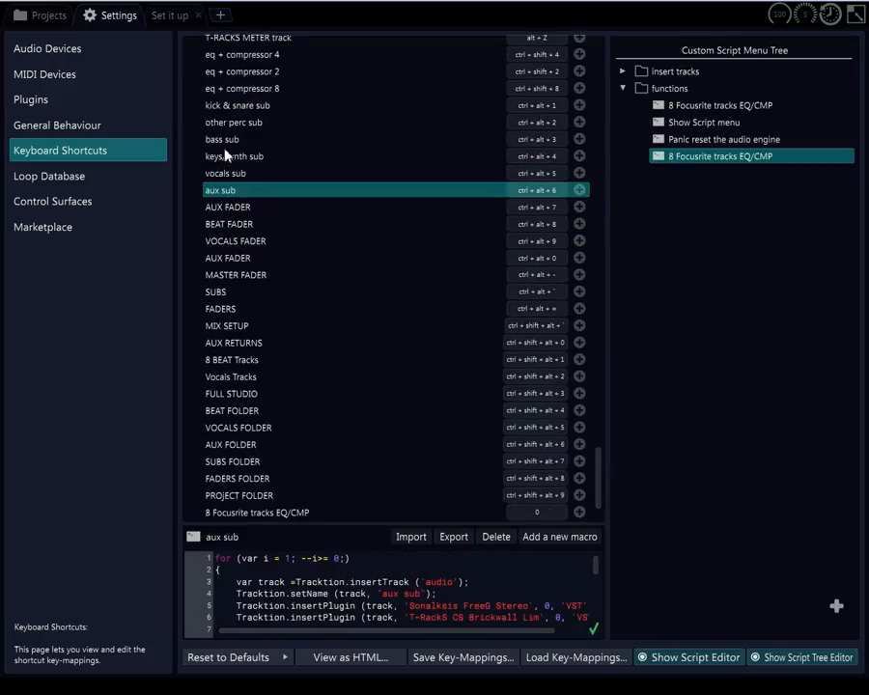
# Open the AUX RETURNS macro's script and examine the plugins it inserts on each aux track, through to the closing message line
pyautogui.click(228, 343)
pyautogui.scroll(-2, 333, 579)
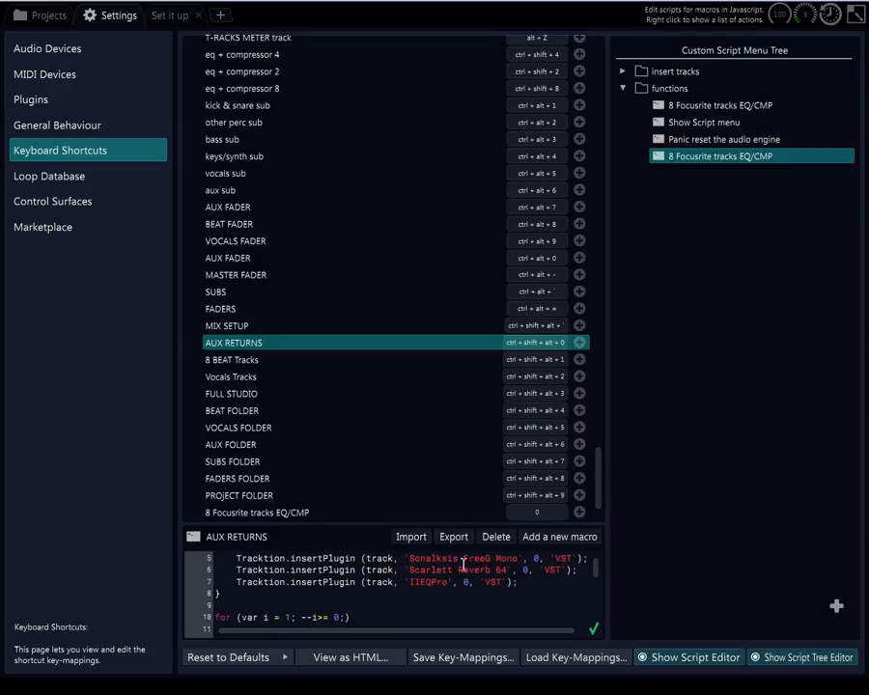
pyautogui.scroll(-1, 337, 577)
pyautogui.scroll(-5, 409, 582)
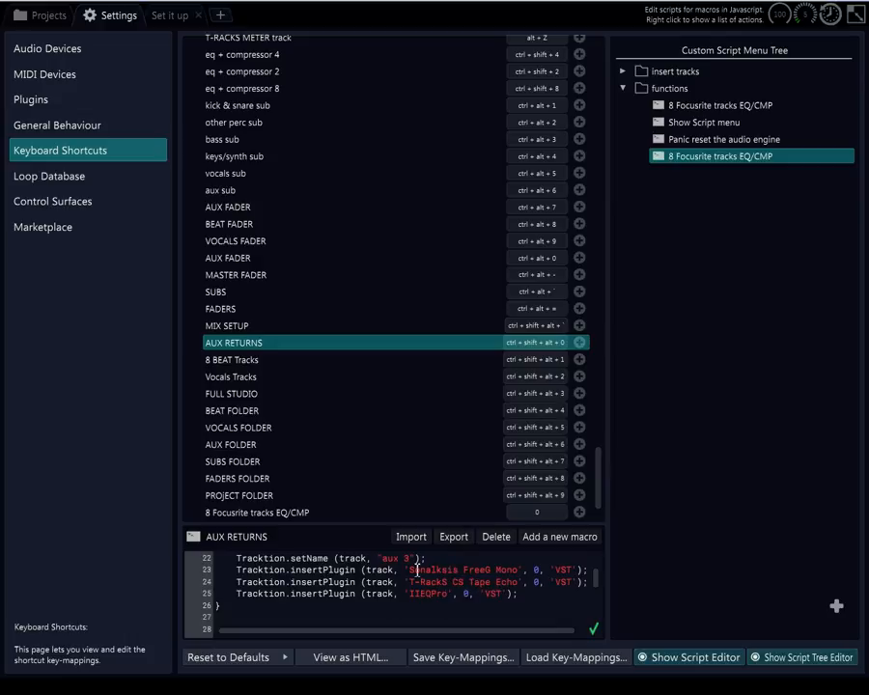
pyautogui.scroll(3, 413, 576)
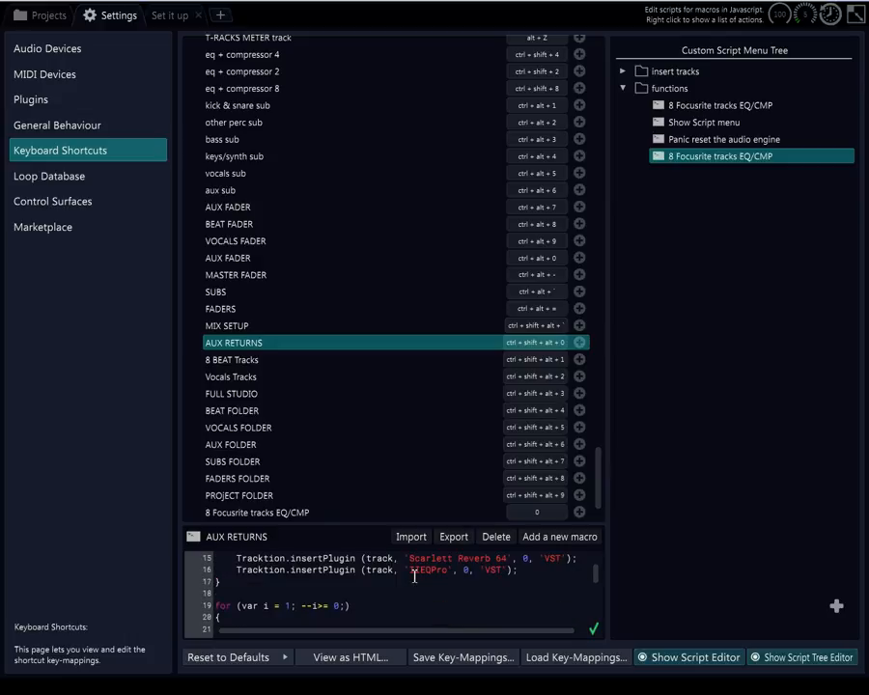
pyautogui.scroll(-3, 413, 627)
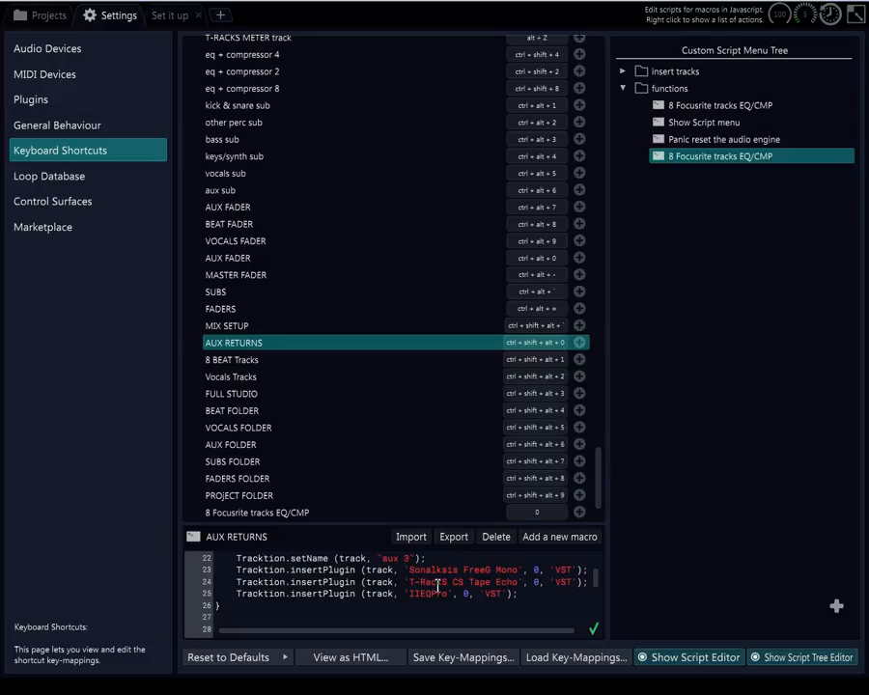
pyautogui.scroll(3, 419, 577)
pyautogui.scroll(3, 419, 577)
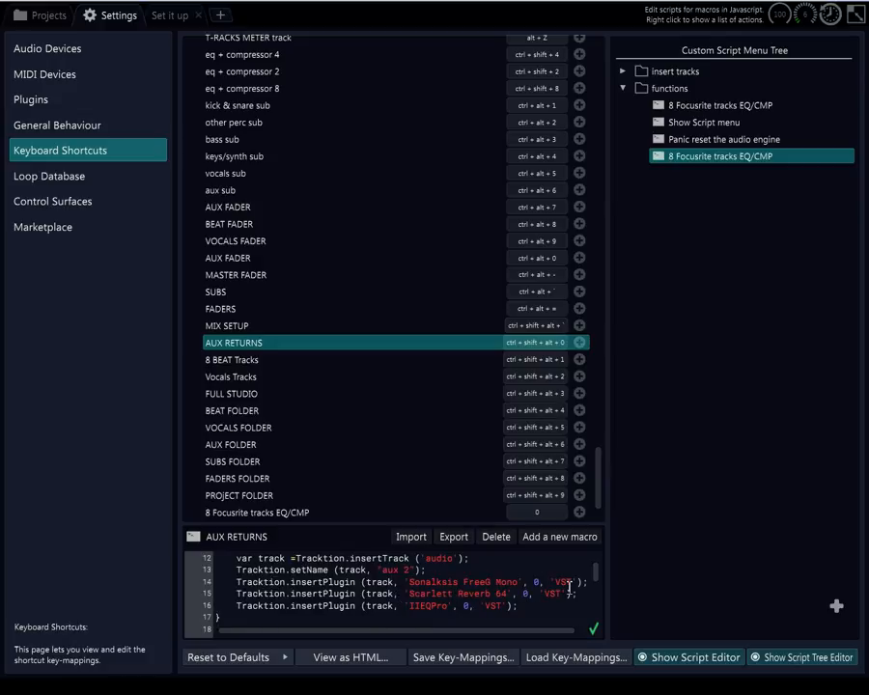
pyautogui.scroll(-10, 566, 589)
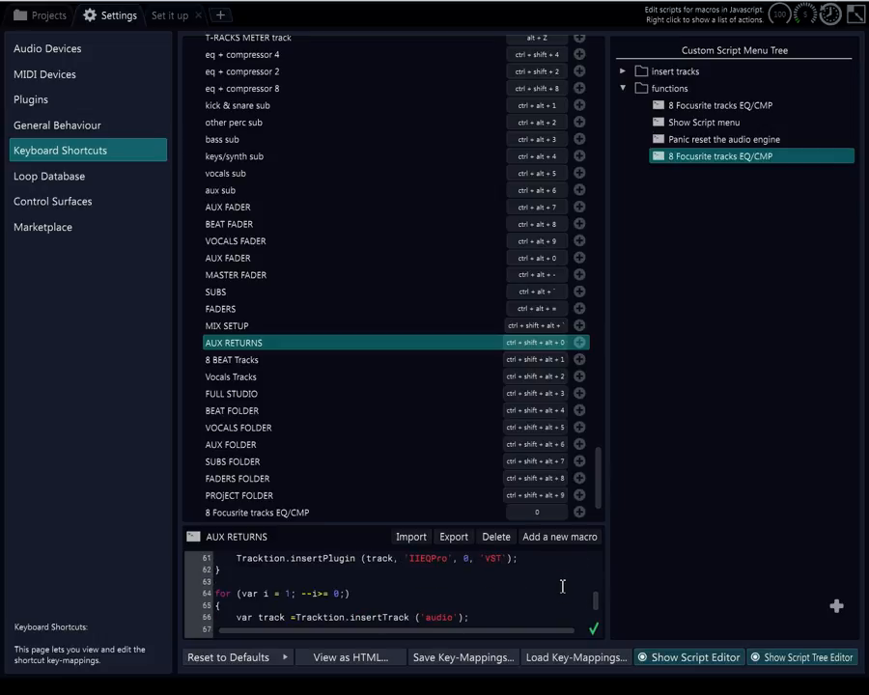
pyautogui.scroll(-7, 563, 585)
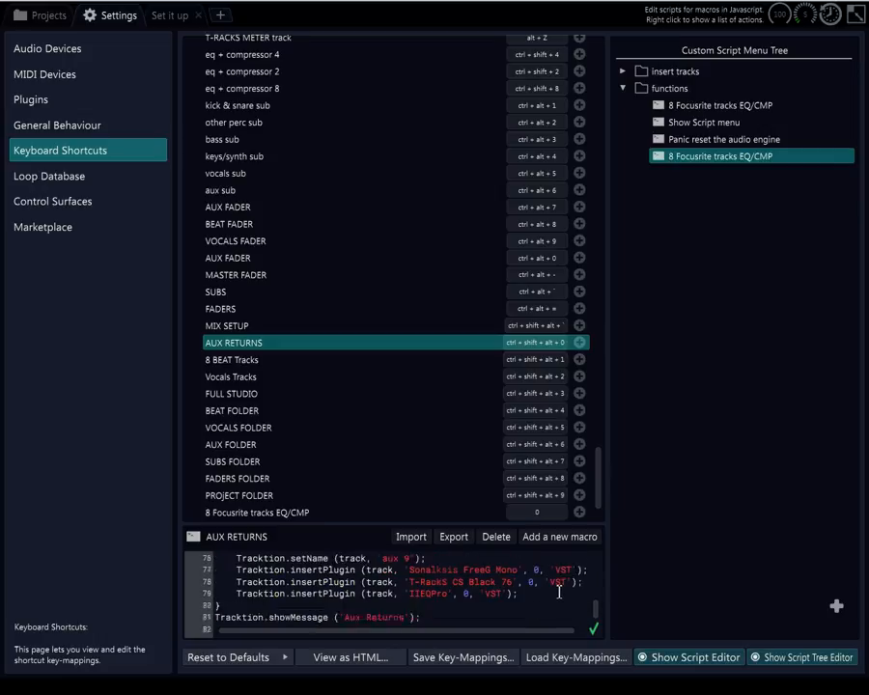
# Run the FULL STUDIO macro in the Set it up edit and look over the inserted beat tracks
pyautogui.click(168, 14)
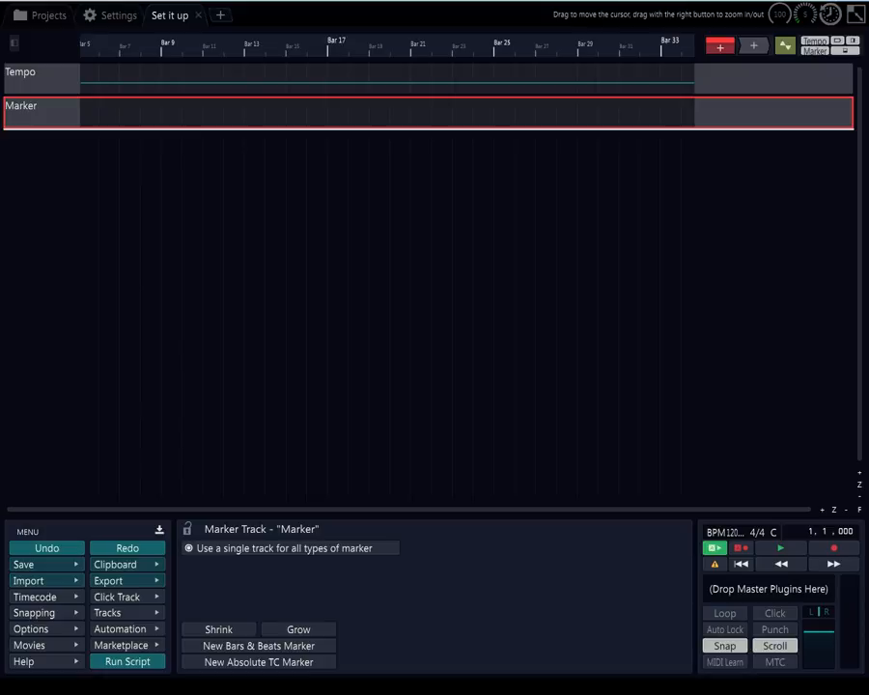
pyautogui.hotkey('ctrl', 'v')
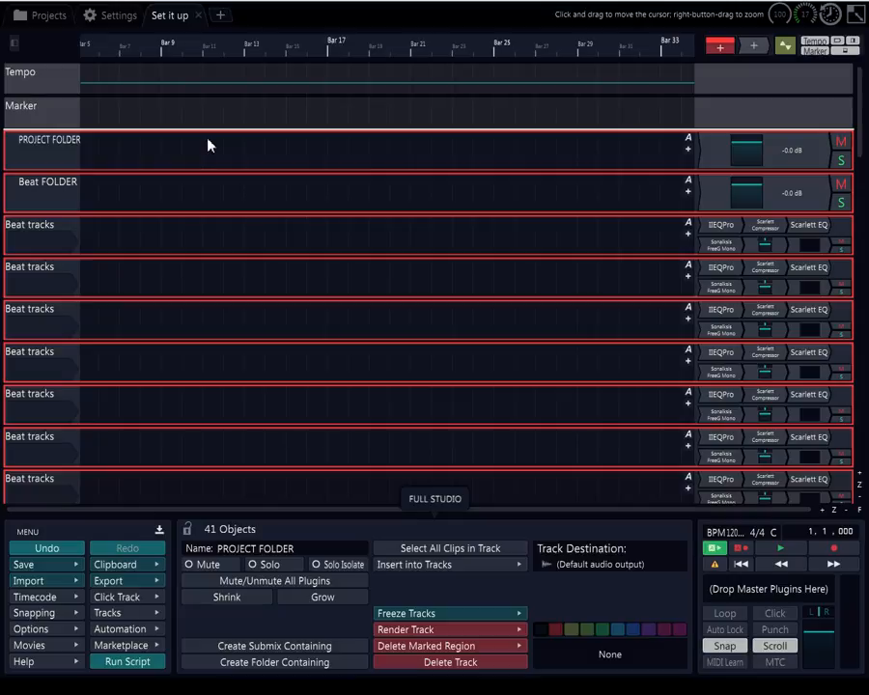
pyautogui.scroll(-2, 41, 172)
pyautogui.scroll(-2, 40, 171)
pyautogui.scroll(3, 41, 171)
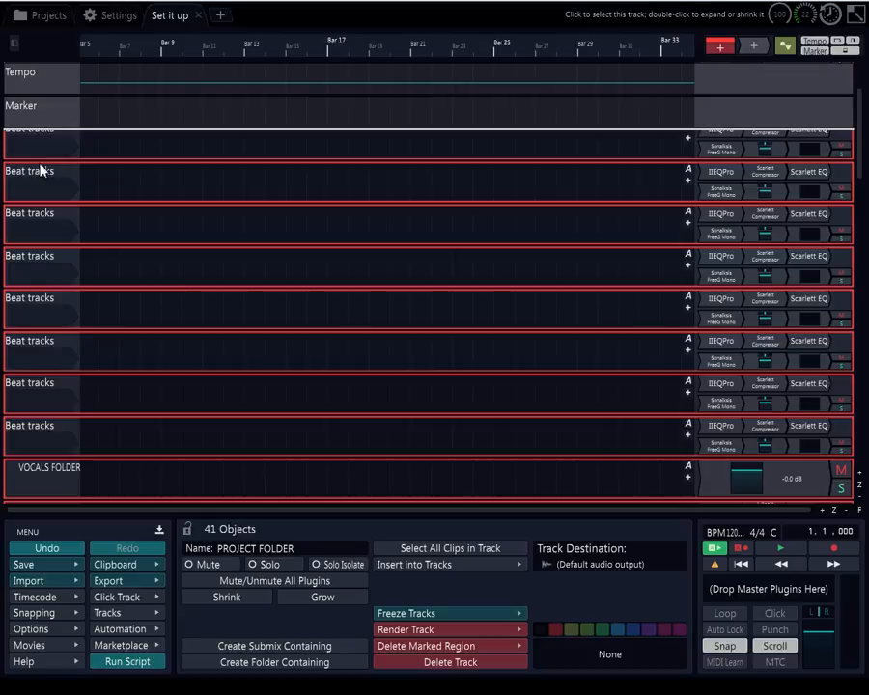
pyautogui.scroll(-1, 41, 170)
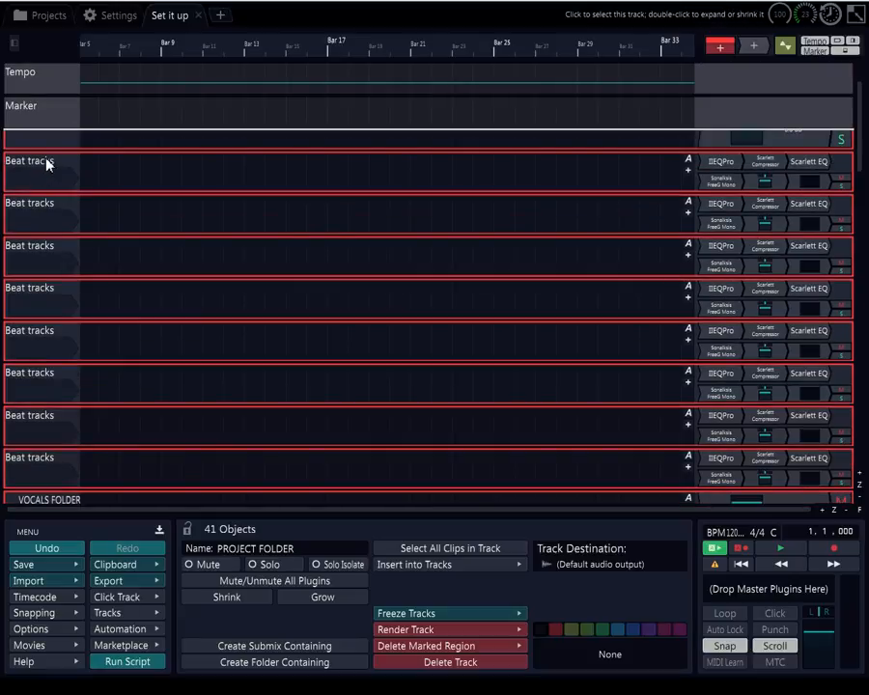
# Examine the vocals tracks between the VOCALS FOLDER and AUX FOLDER, select one of them and return to the PROJECT FOLDER
pyautogui.scroll(-4, 54, 190)
pyautogui.scroll(-7, 53, 191)
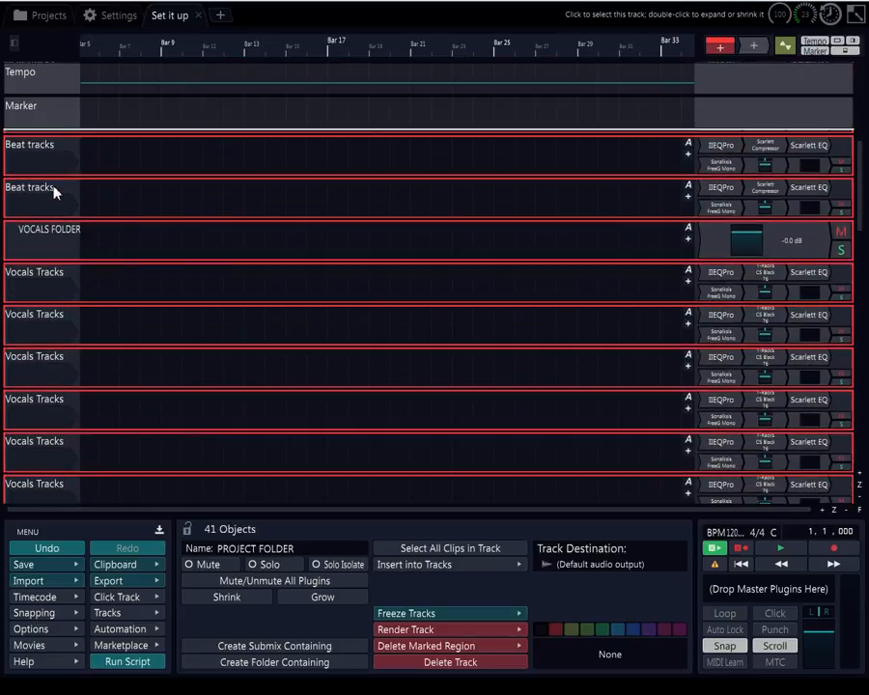
pyautogui.scroll(-1, 49, 178)
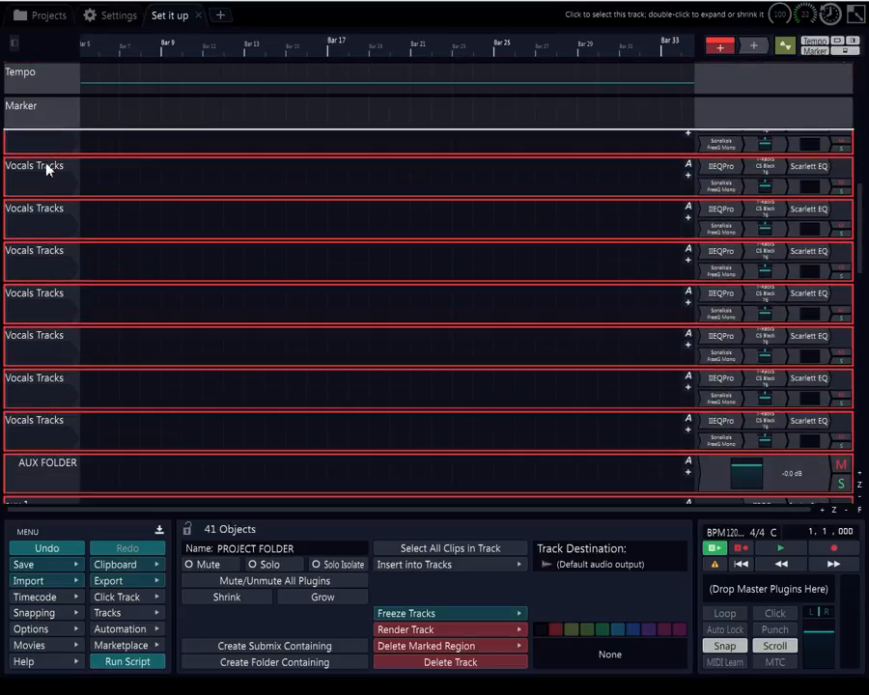
pyautogui.click(46, 167)
pyautogui.scroll(-1, 46, 168)
pyautogui.scroll(8, 47, 164)
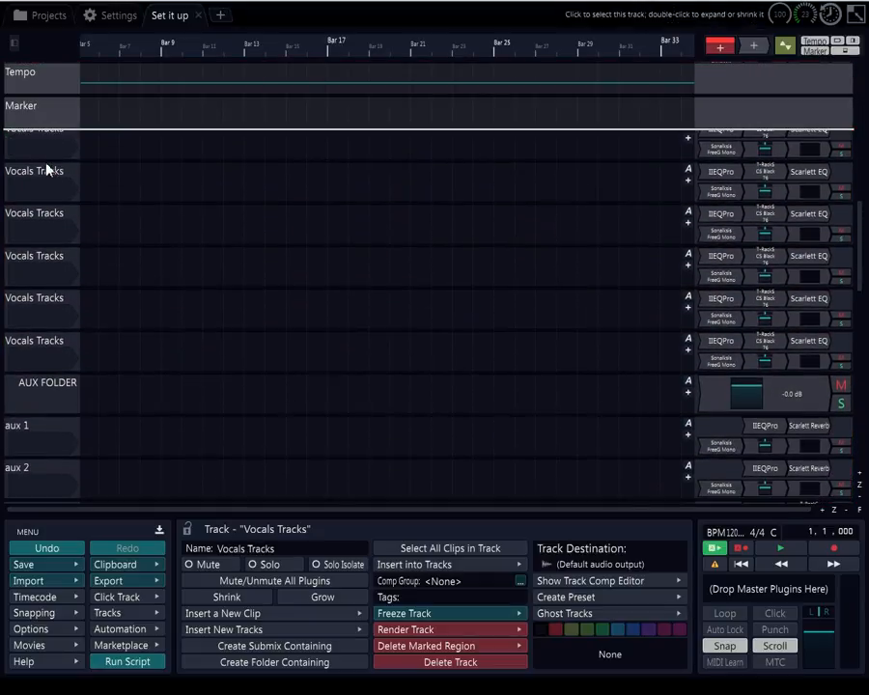
pyautogui.scroll(8, 46, 169)
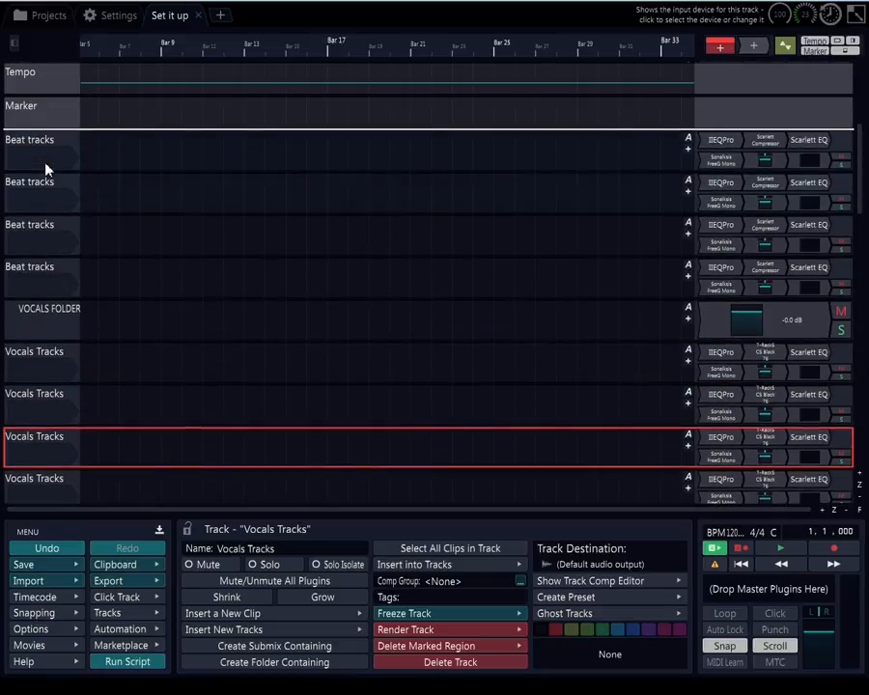
pyautogui.scroll(1, 45, 166)
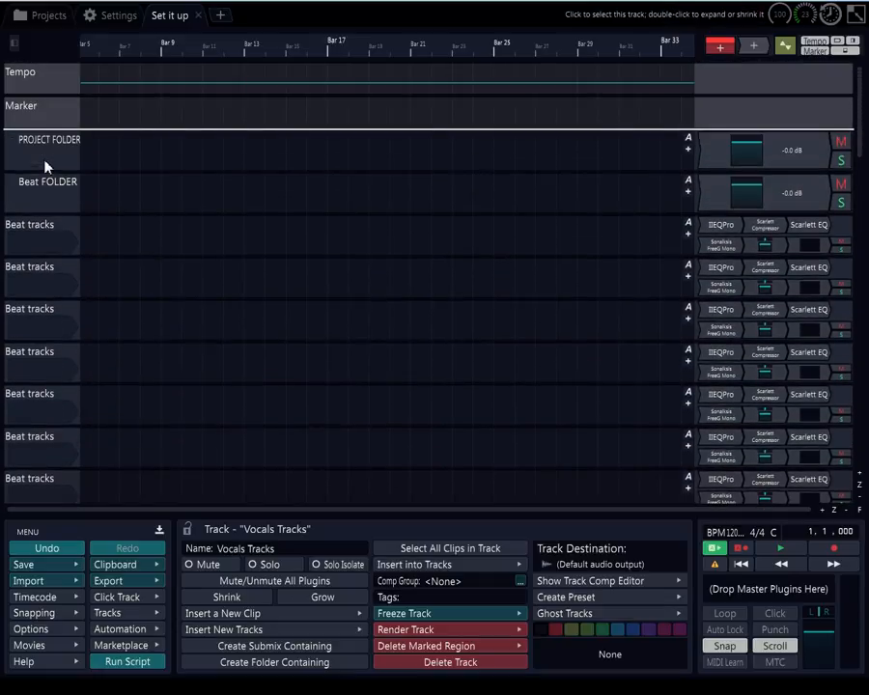
# Review the track layout and plugins from the beat tracks through the aux, subs and faders folders to MASTER FADER, and back to the vocals tracks
pyautogui.scroll(-10, 45, 167)
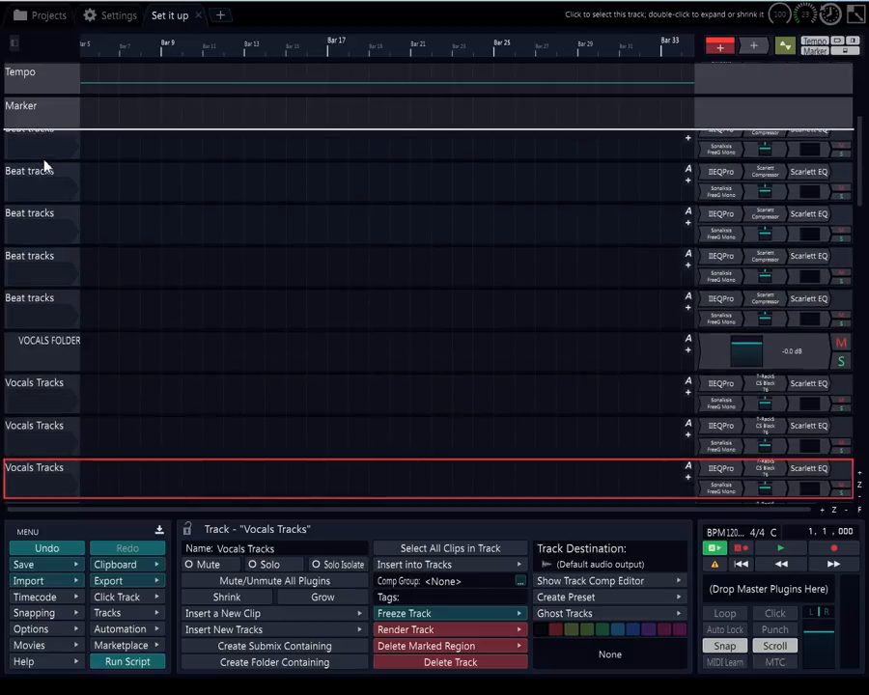
pyautogui.scroll(-4, 39, 215)
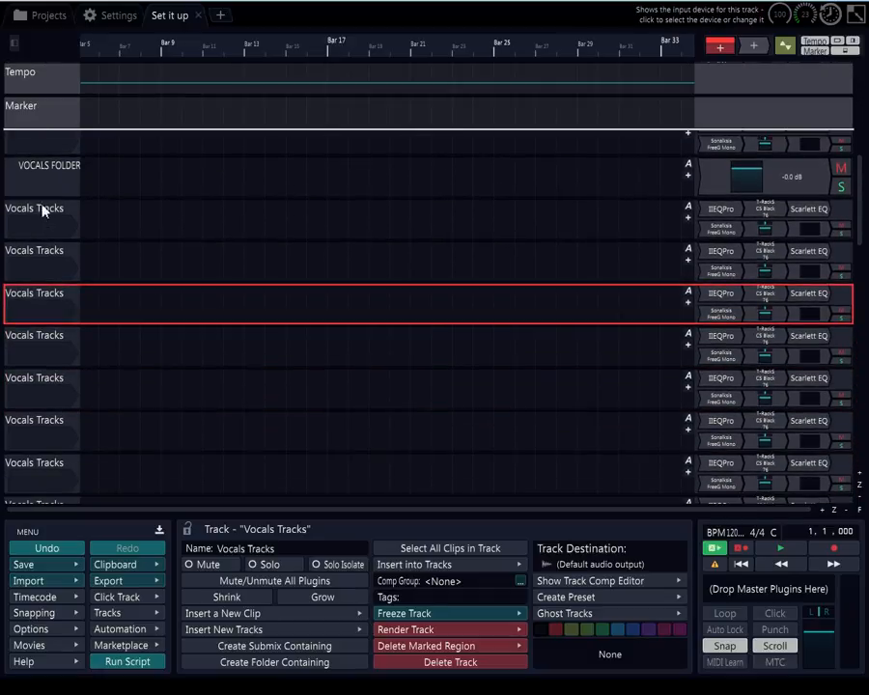
pyautogui.scroll(-6, 39, 222)
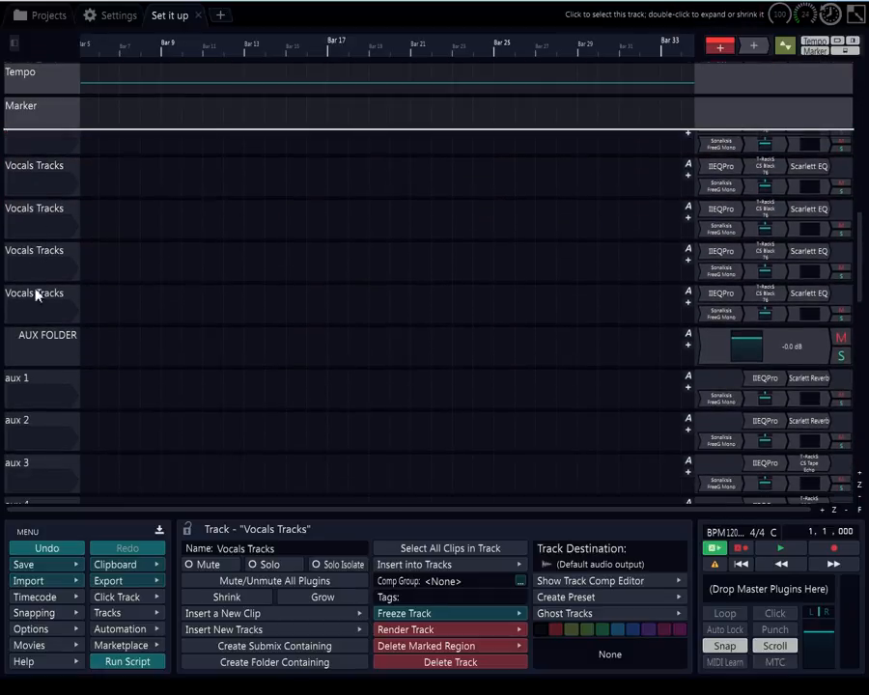
pyautogui.scroll(-9, 34, 295)
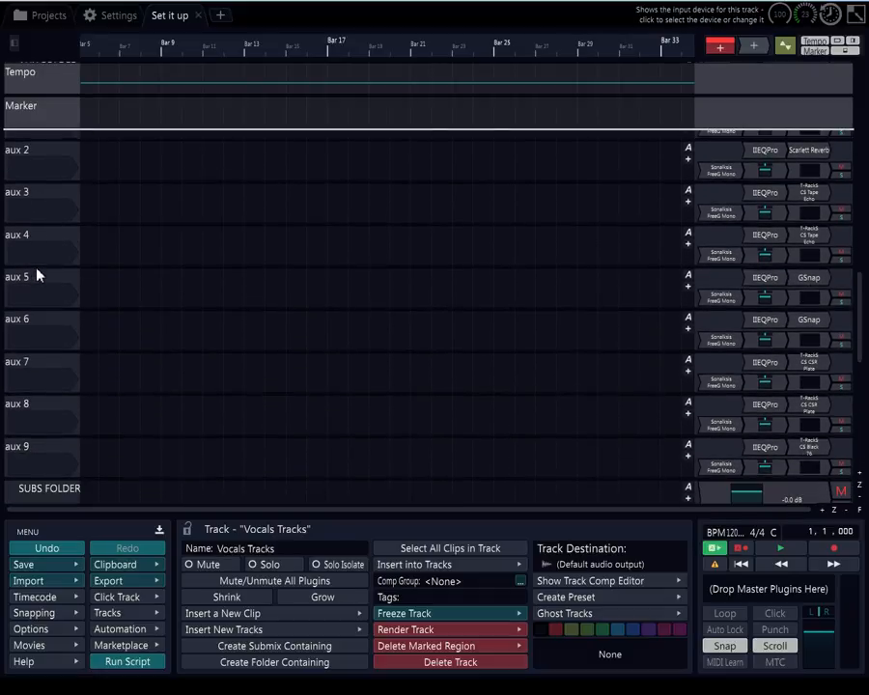
pyautogui.scroll(-6, 45, 264)
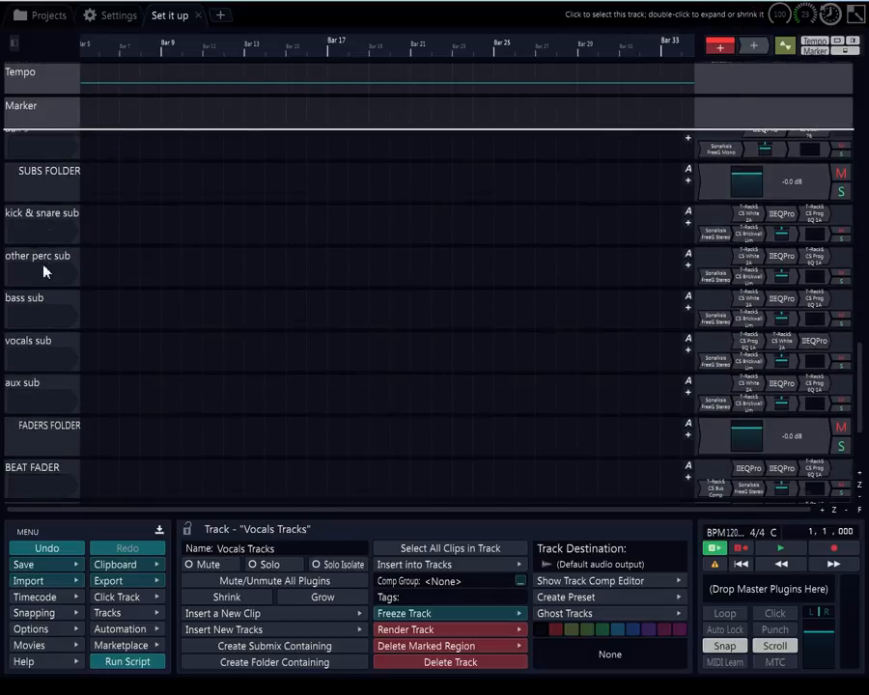
pyautogui.scroll(-2, 50, 280)
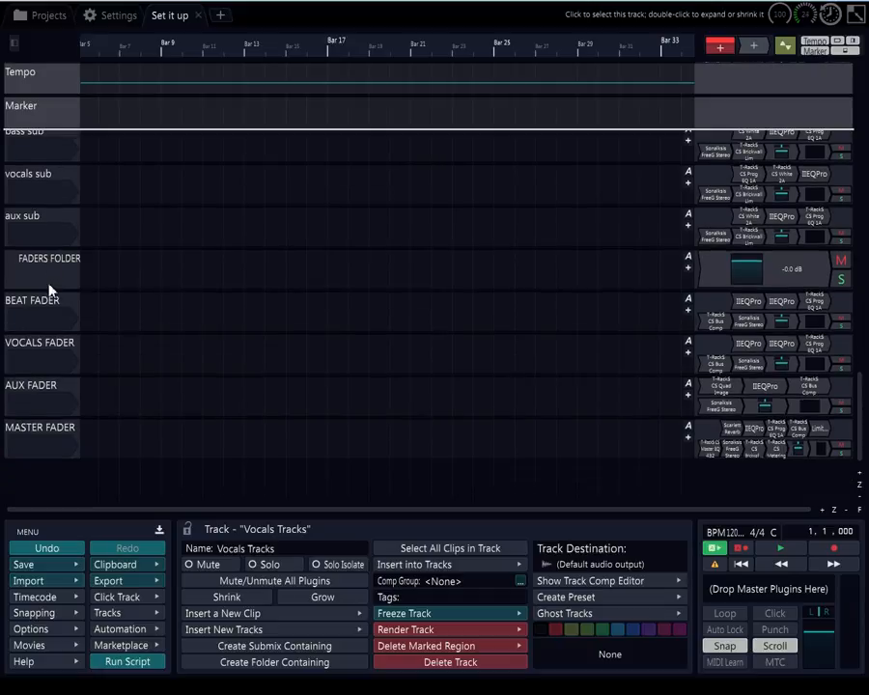
pyautogui.scroll(2, 63, 227)
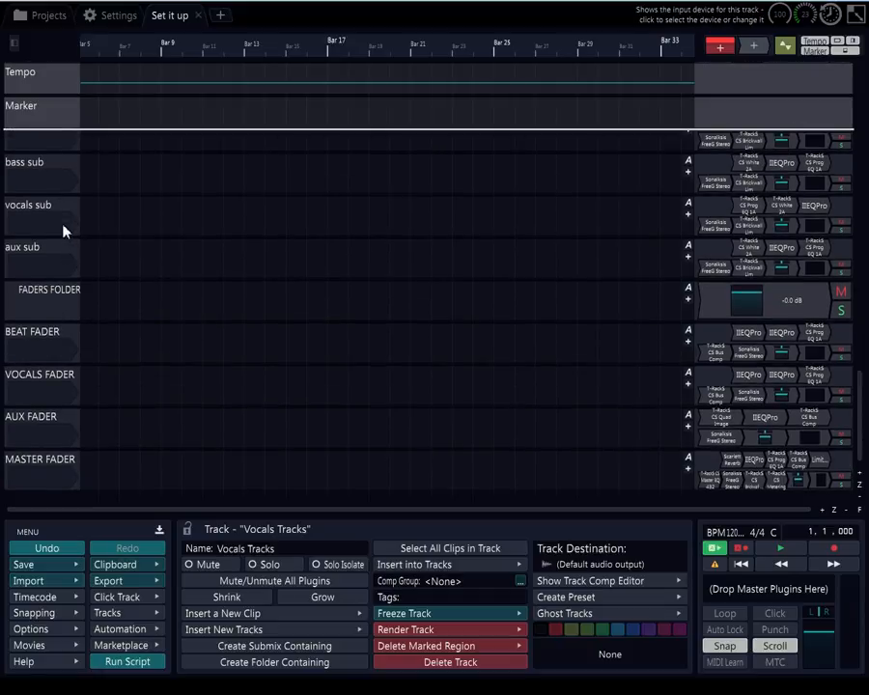
pyautogui.scroll(6, 64, 230)
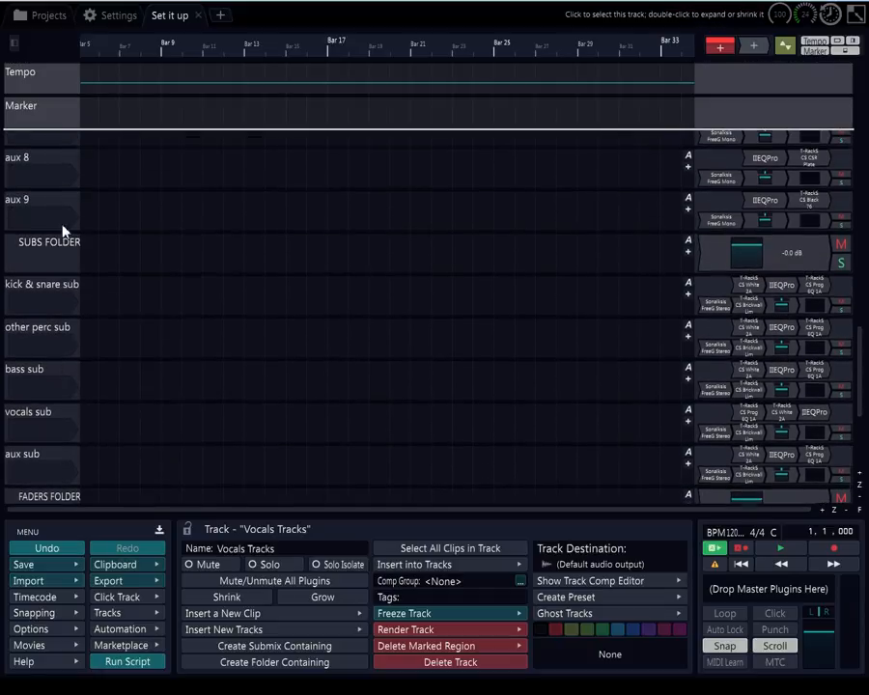
pyautogui.scroll(7, 62, 230)
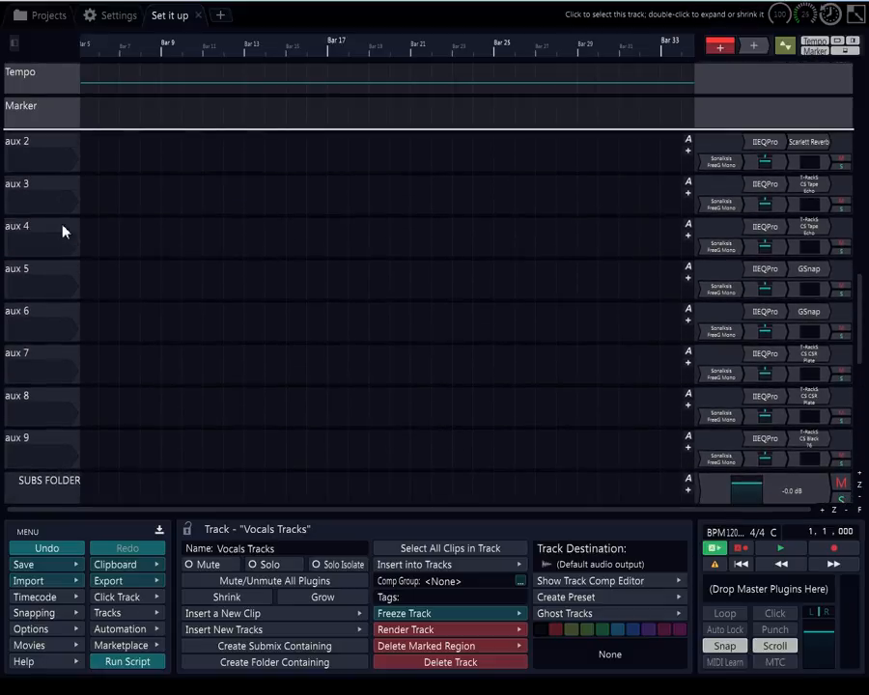
pyautogui.scroll(7, 62, 230)
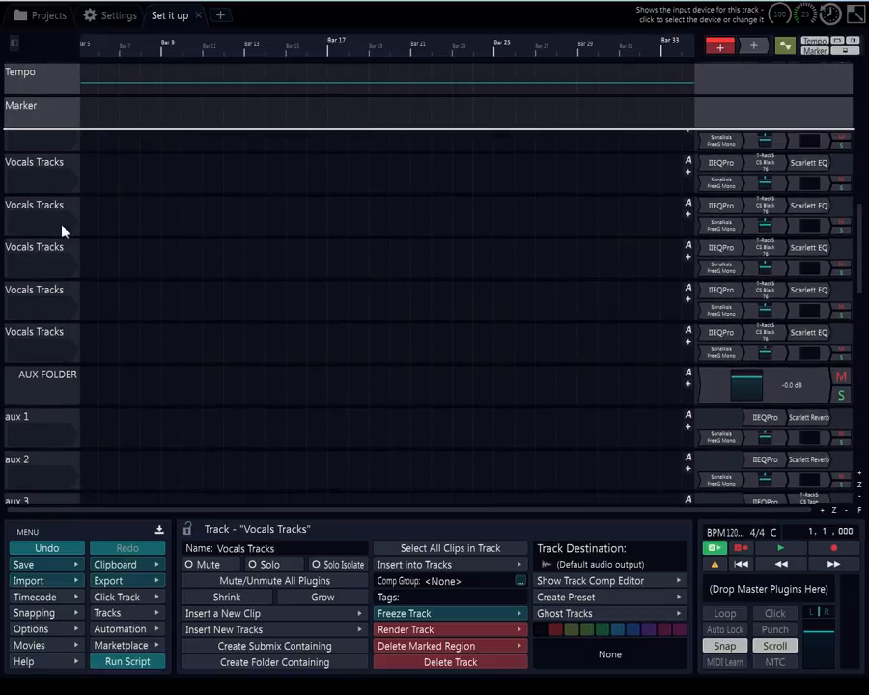
# Select every IIEQPro plugin across the edit's tracks, starting from the first beat track, and disable them all together
pyautogui.scroll(8, 62, 227)
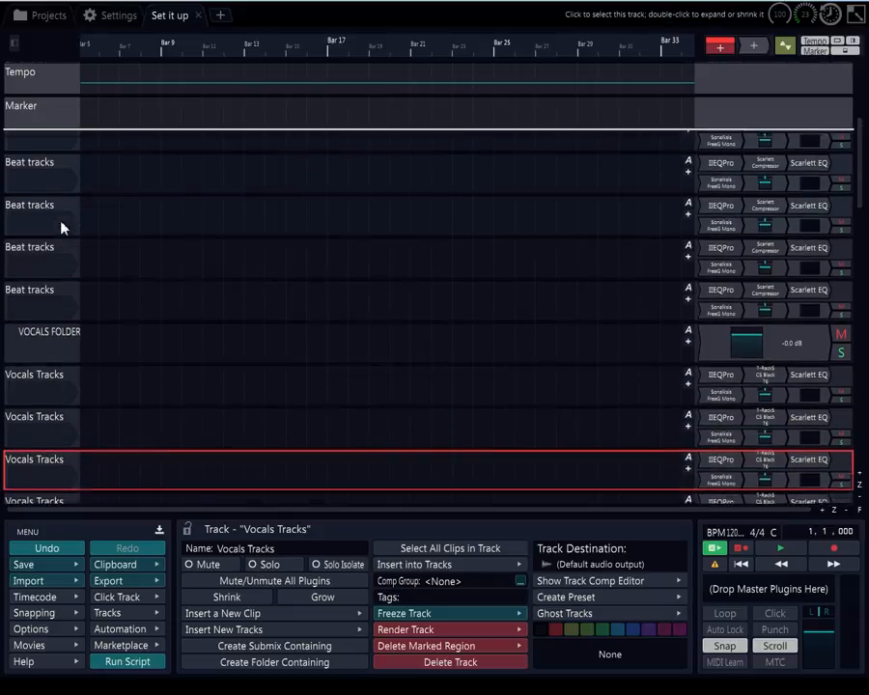
pyautogui.scroll(2, 62, 228)
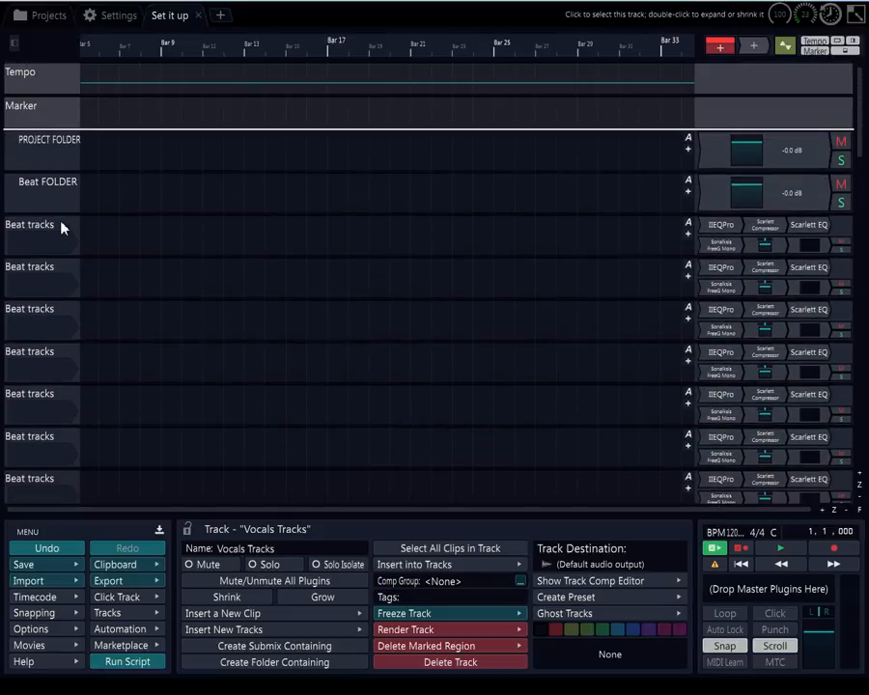
pyautogui.click(724, 228)
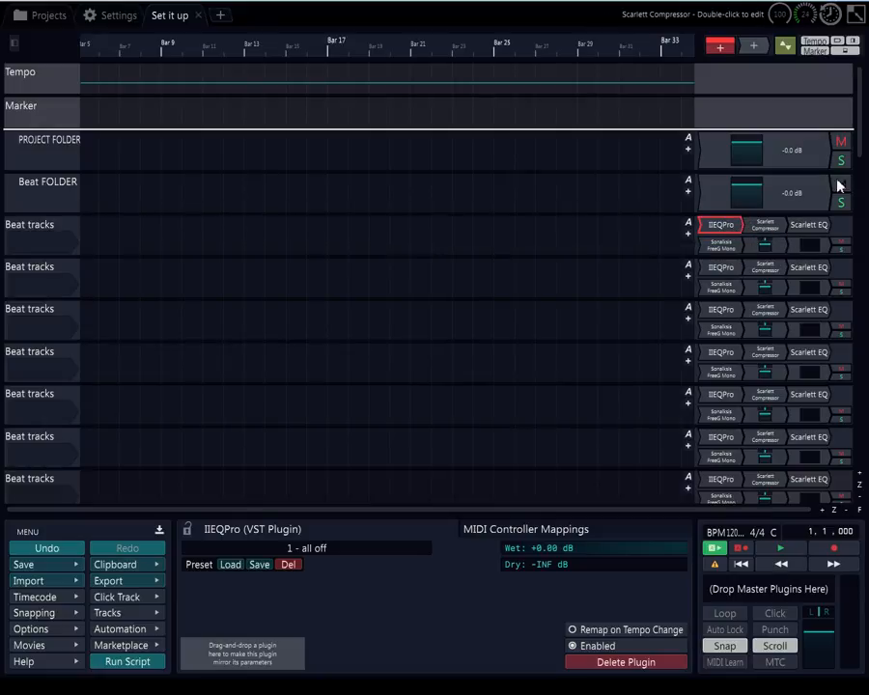
pyautogui.moveTo(861, 155); pyautogui.dragTo(855, 474)
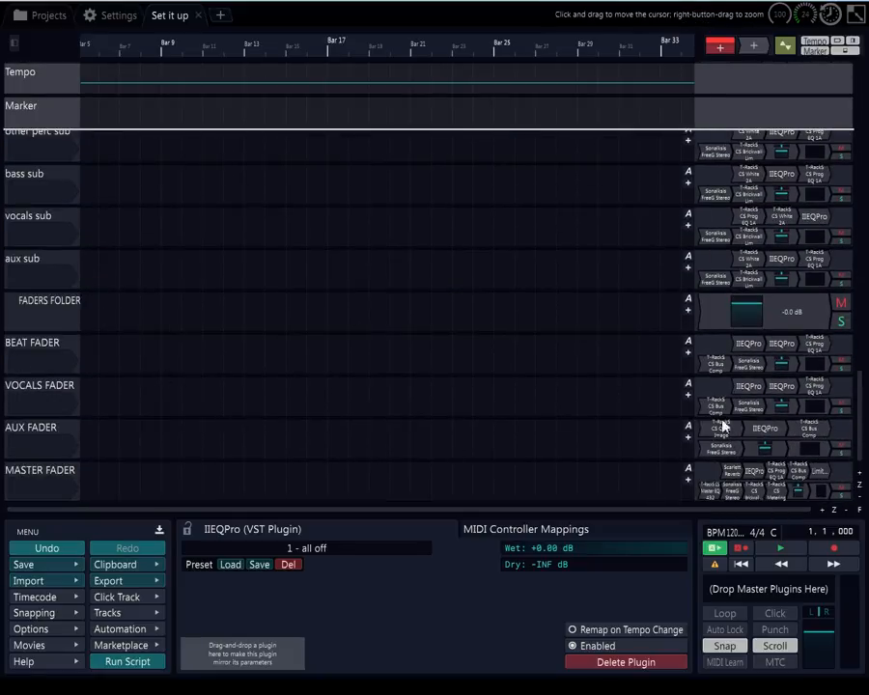
pyautogui.moveTo(861, 429); pyautogui.dragTo(862, 188)
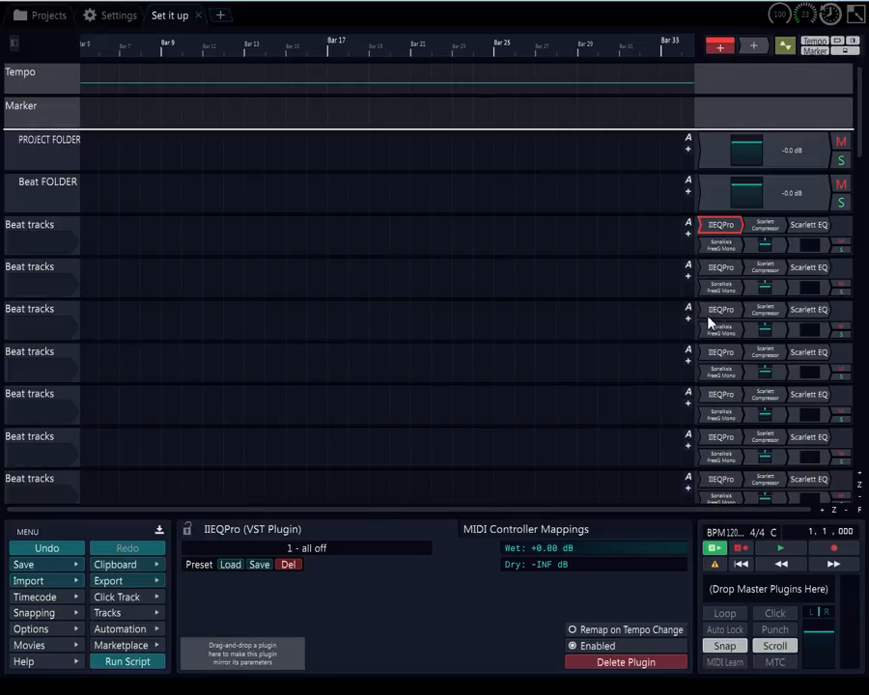
pyautogui.hotkey('ctrl', 'a')
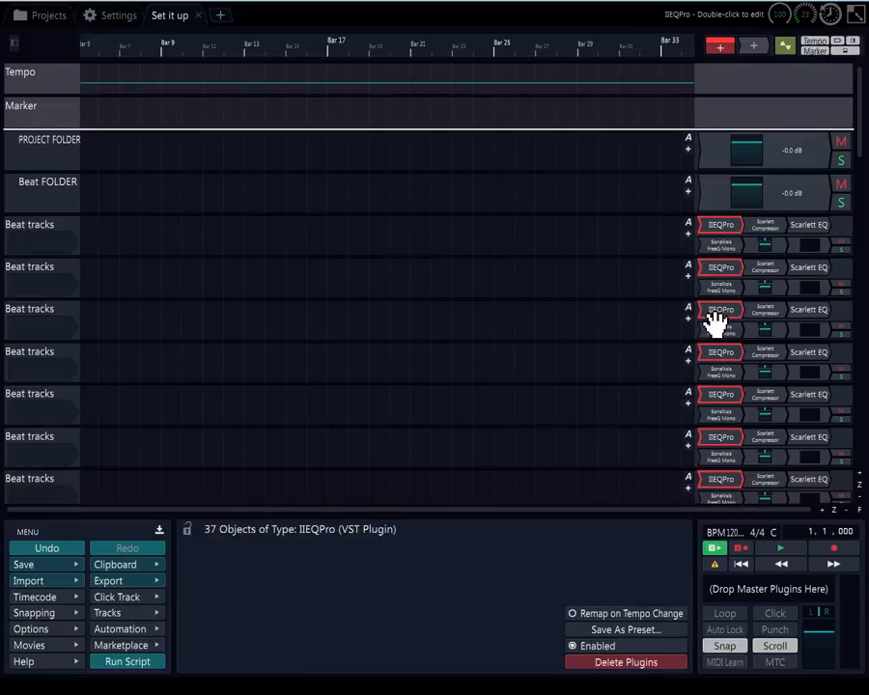
pyautogui.click(573, 646)
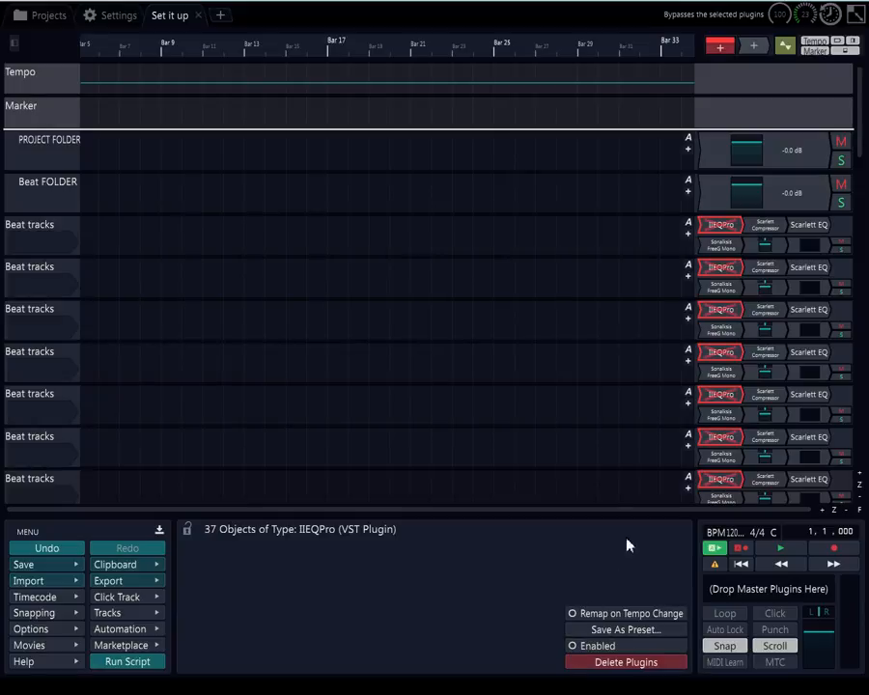
# Select all the Scarlett Compressor plugins on the beat tracks and disable them together
pyautogui.rightClick(783, 232)
pyautogui.click(728, 315)
pyautogui.click(770, 228)
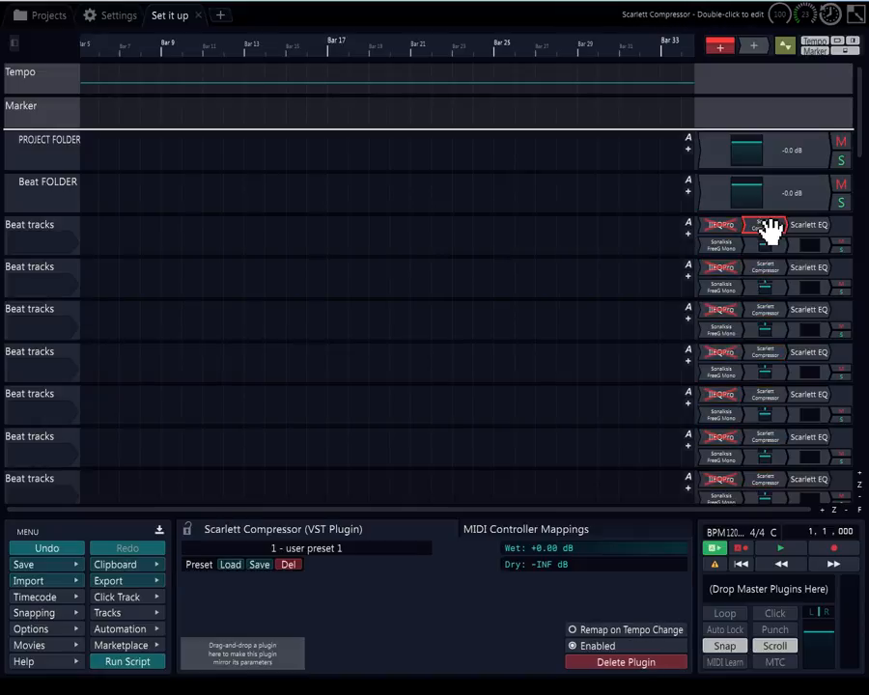
pyautogui.rightClick(769, 229)
pyautogui.click(732, 308)
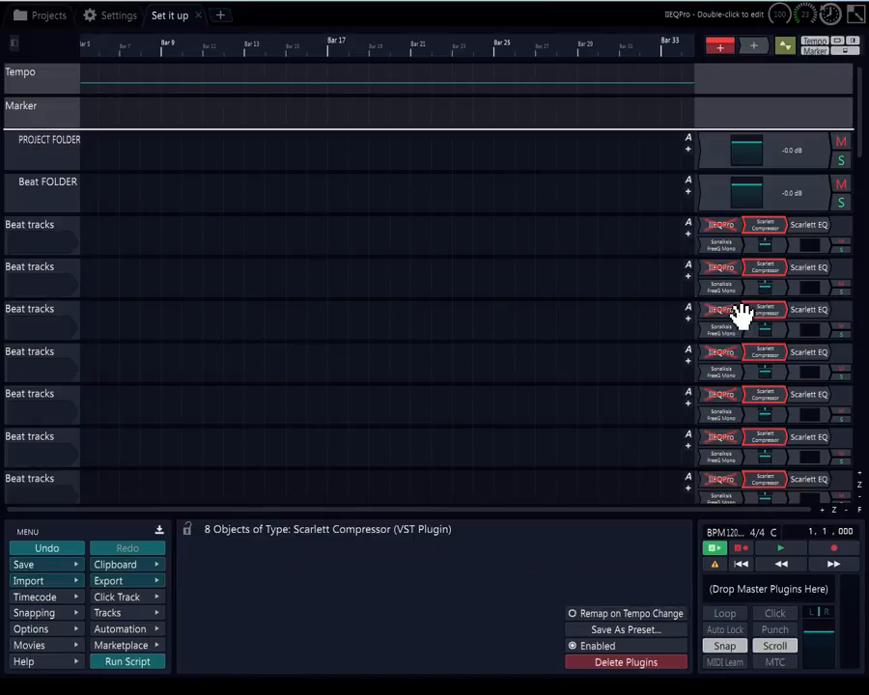
pyautogui.click(574, 645)
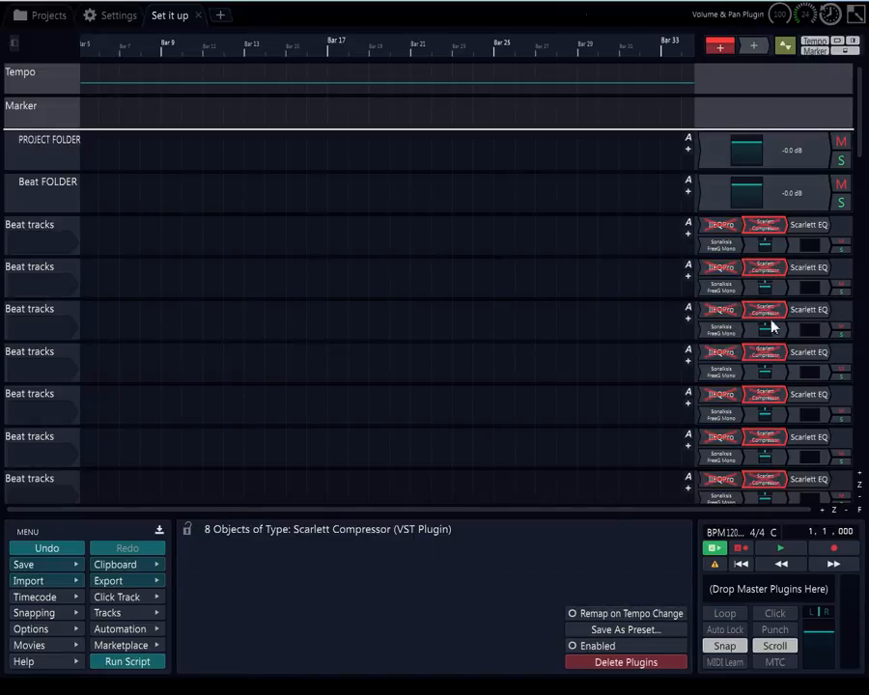
# Disable all Scarlett EQ plugins and all T-RackS CS Black 76 plugins in the edit
pyautogui.click(810, 225)
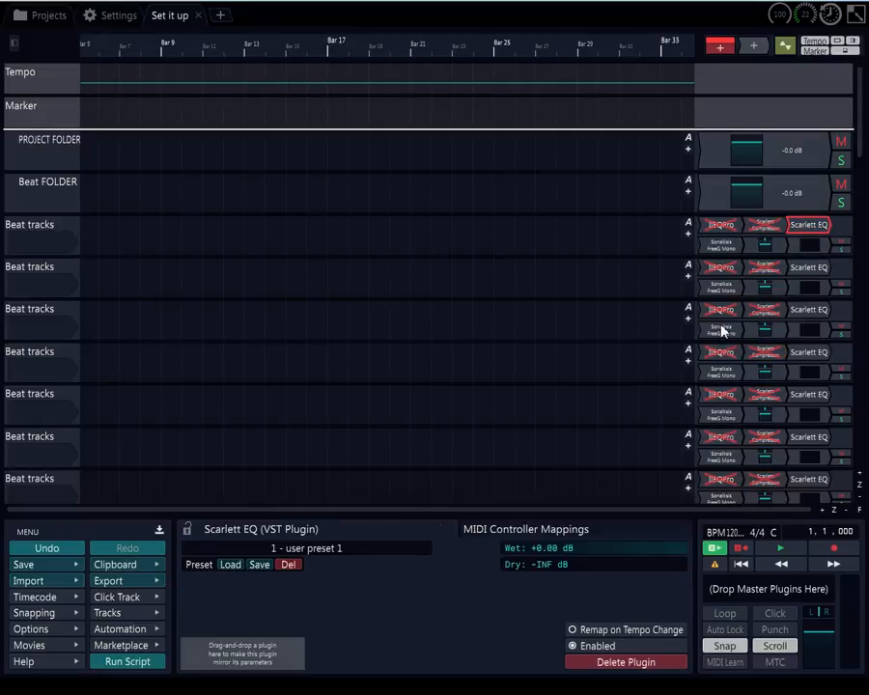
pyautogui.hotkey('ctrl', 'a')
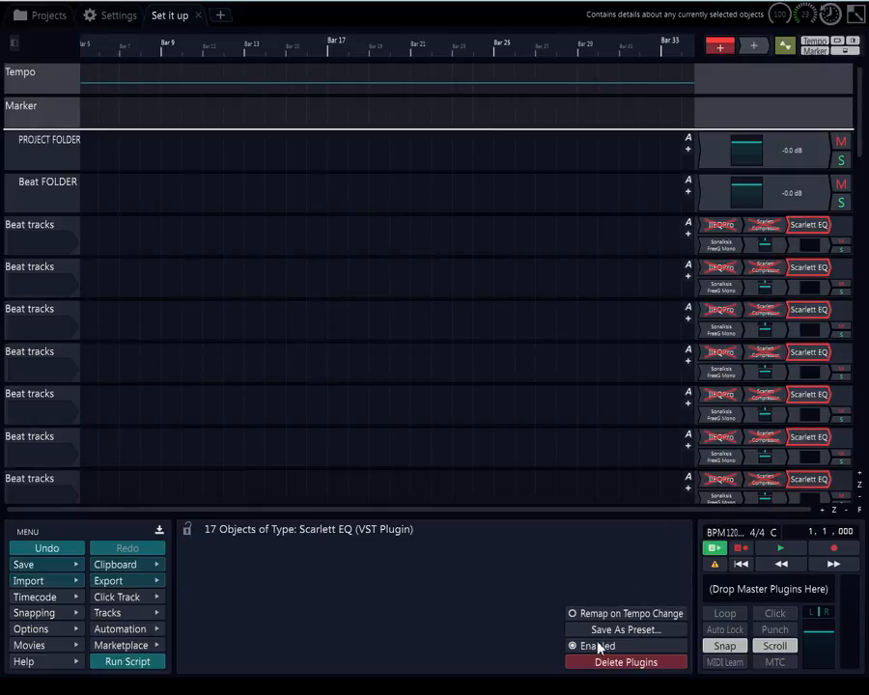
pyautogui.click(572, 646)
pyautogui.scroll(-7, 832, 307)
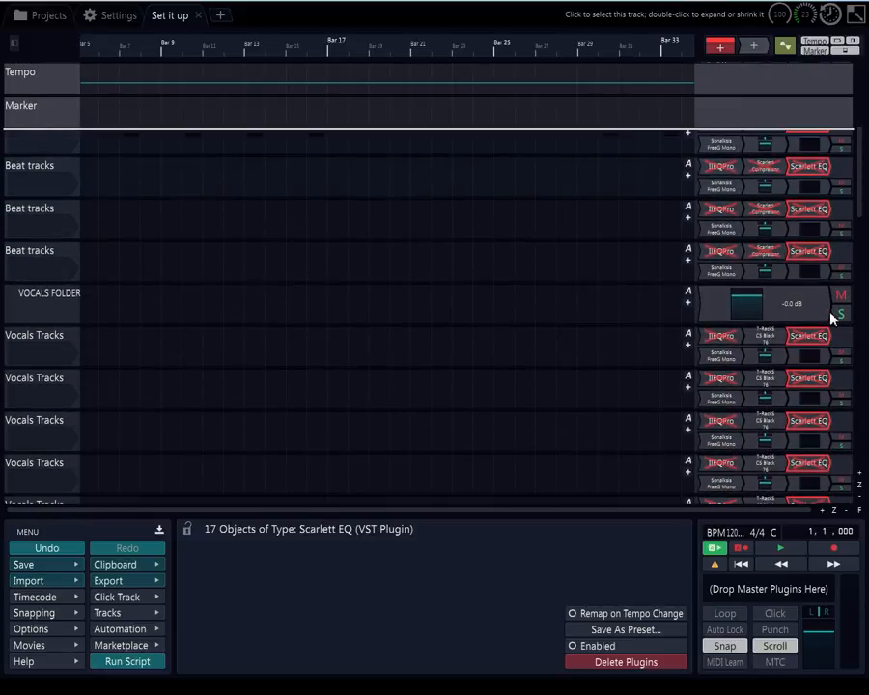
pyautogui.click(776, 339)
pyautogui.hotkey('ctrl', 'a')
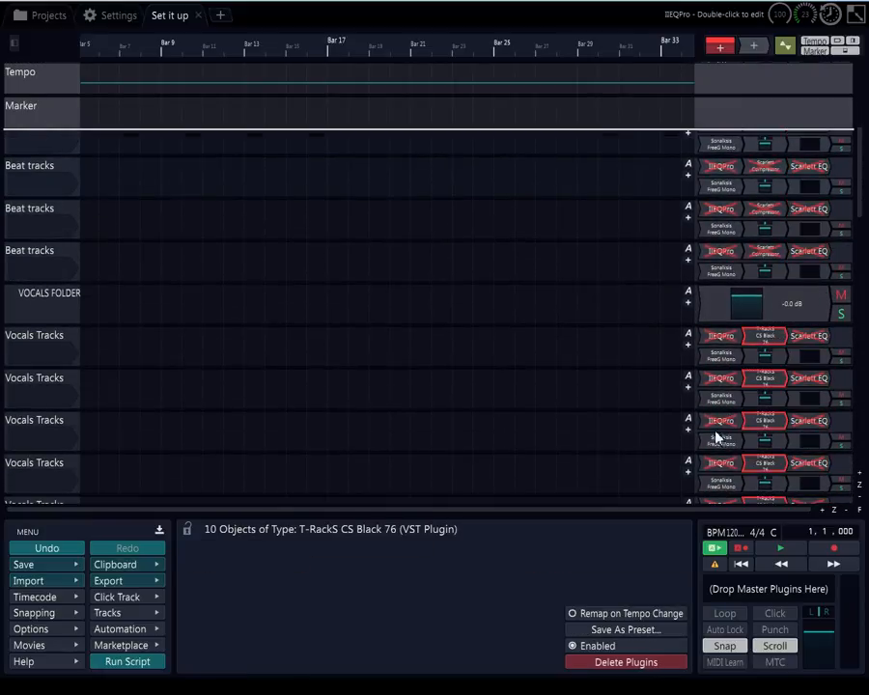
pyautogui.click(571, 645)
# Open the Sonalksis FreeG Mono plugin on a vocals track above the AUX FOLDER, view its fader window and close it
pyautogui.scroll(-5, 757, 396)
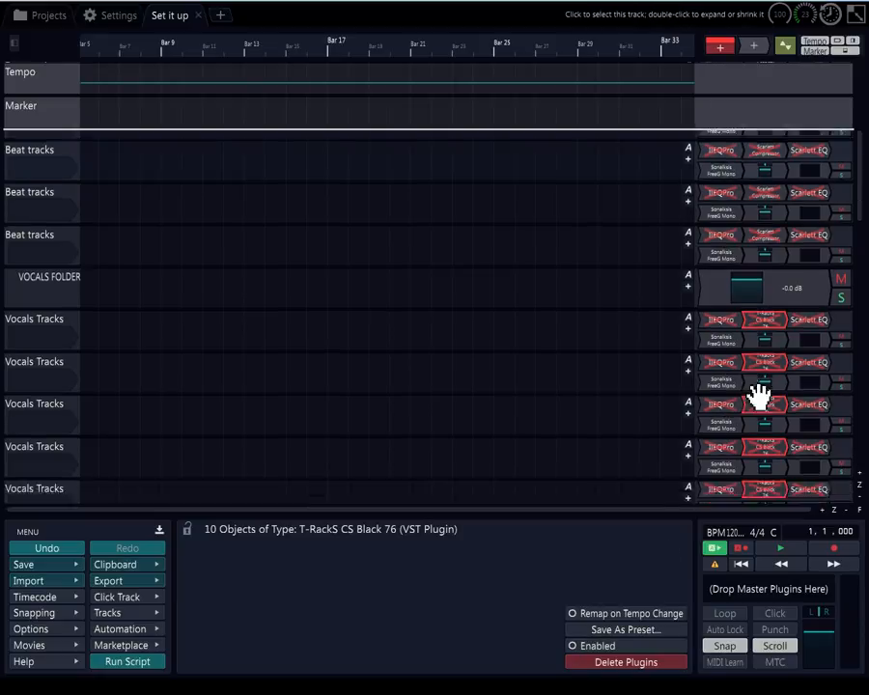
pyautogui.scroll(-3, 756, 386)
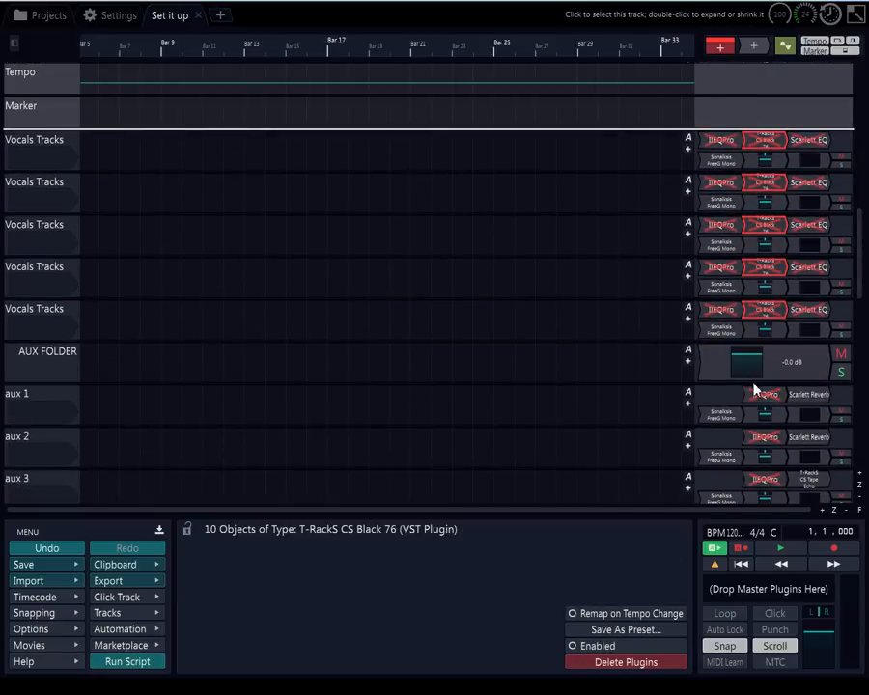
pyautogui.scroll(-1, 732, 352)
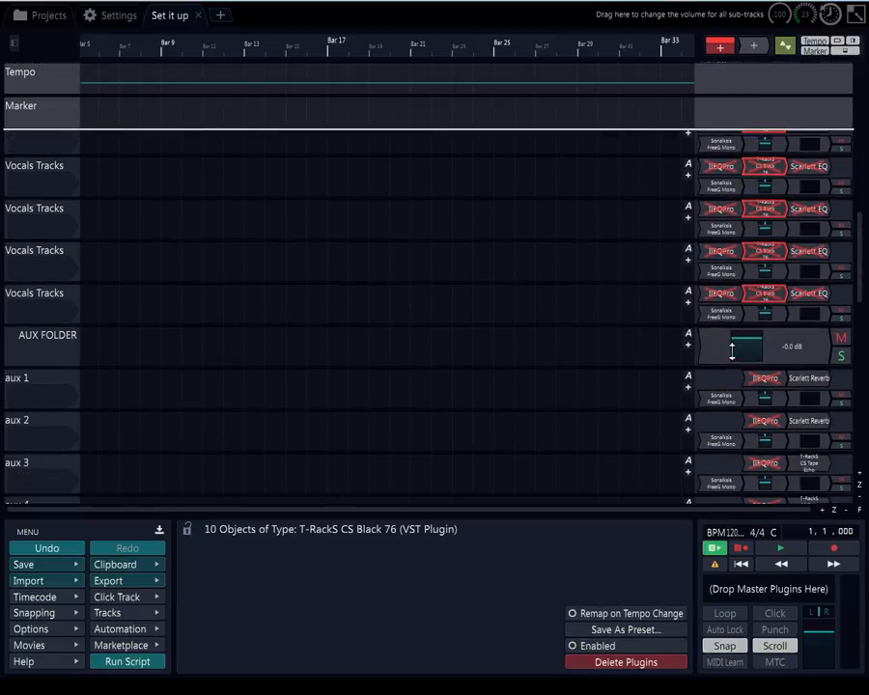
pyautogui.doubleClick(714, 273)
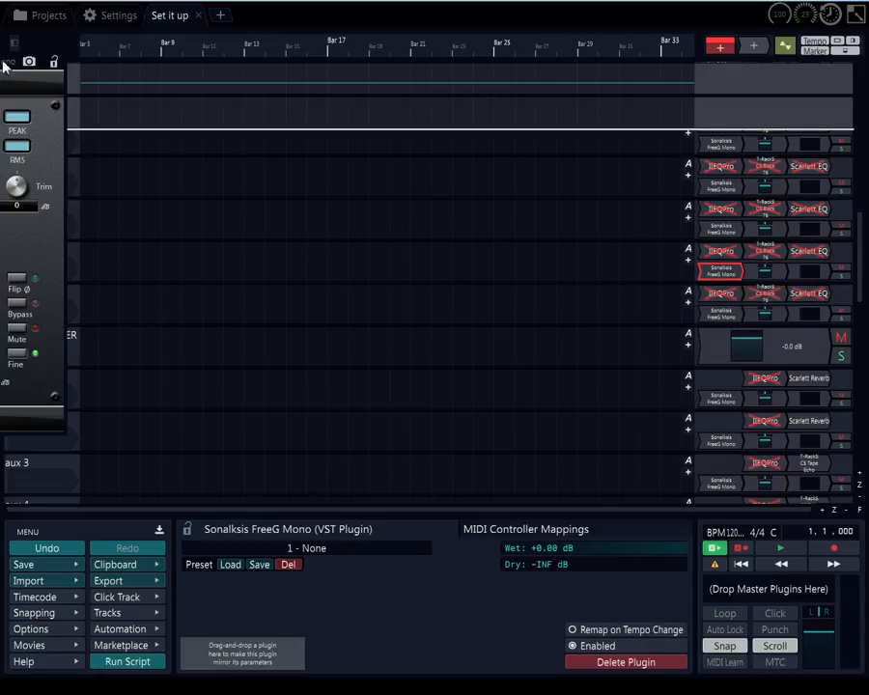
pyautogui.moveTo(13, 68); pyautogui.dragTo(439, 4)
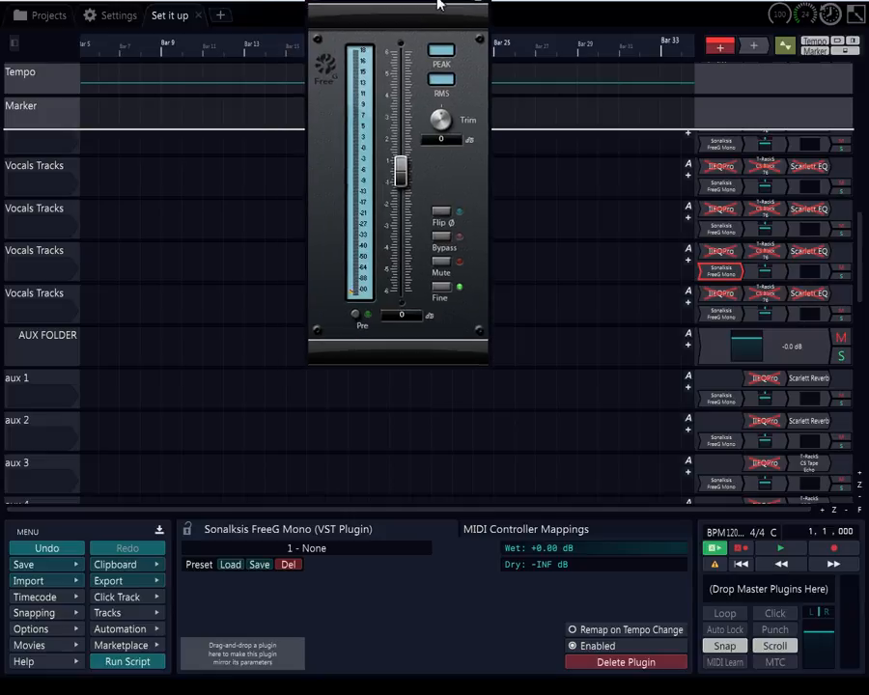
pyautogui.click(321, 2)
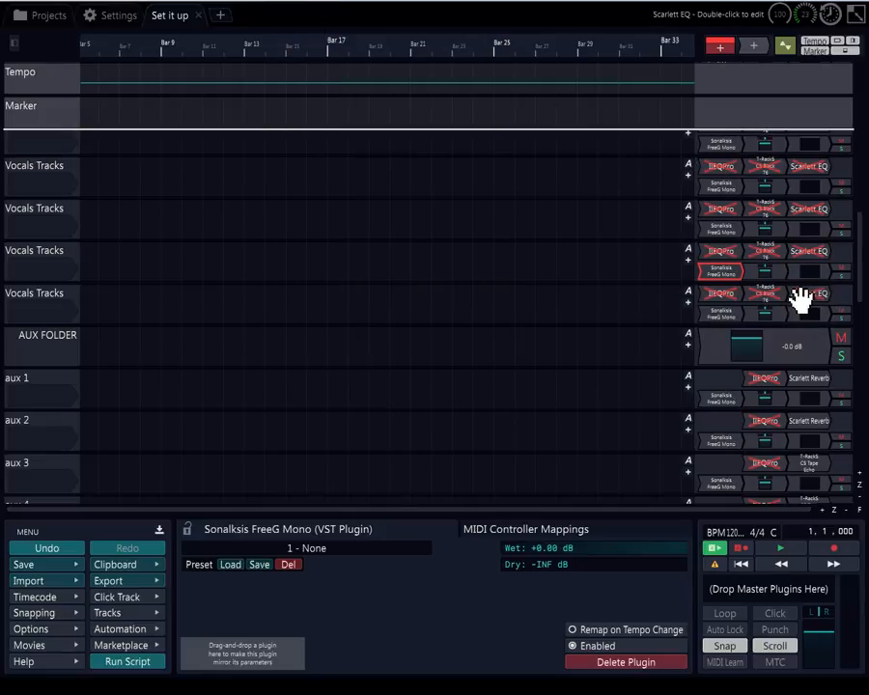
# Disable all Scarlett Reverb plugins on aux 1 and 2 and all T-RackS CS Tape Echo plugins on aux 3 and 4
pyautogui.click(811, 379)
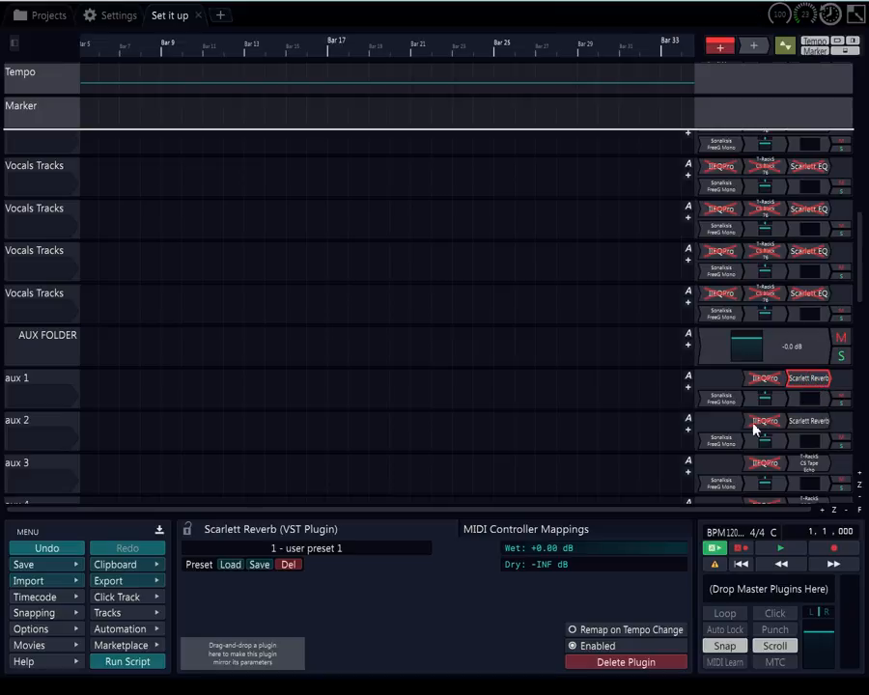
pyautogui.hotkey('ctrl', 'a')
pyautogui.click(574, 646)
pyautogui.scroll(-1, 833, 391)
pyautogui.click(817, 433)
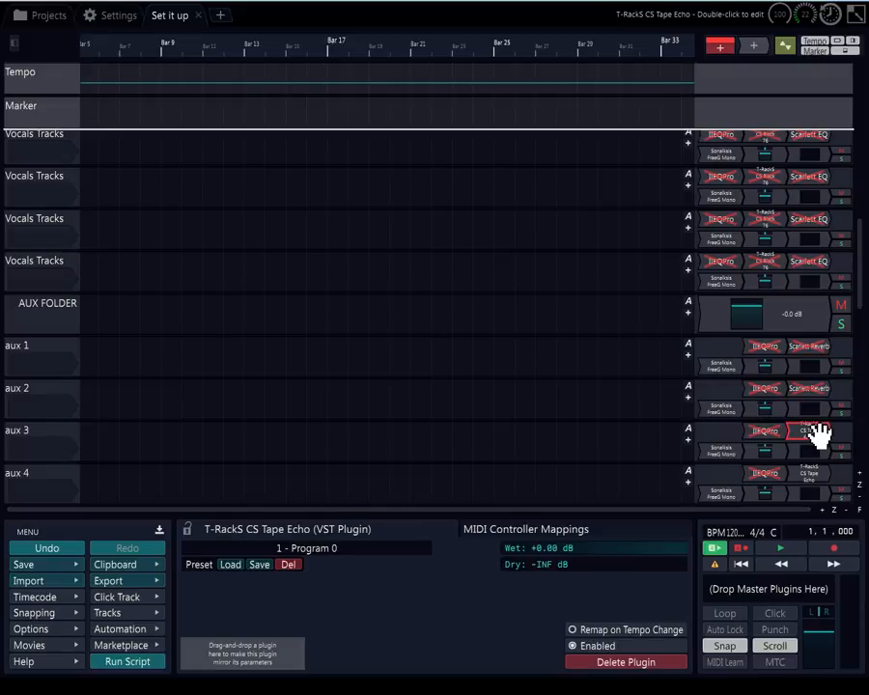
pyautogui.hotkey('ctrl', 'a')
pyautogui.scroll(-1, 810, 439)
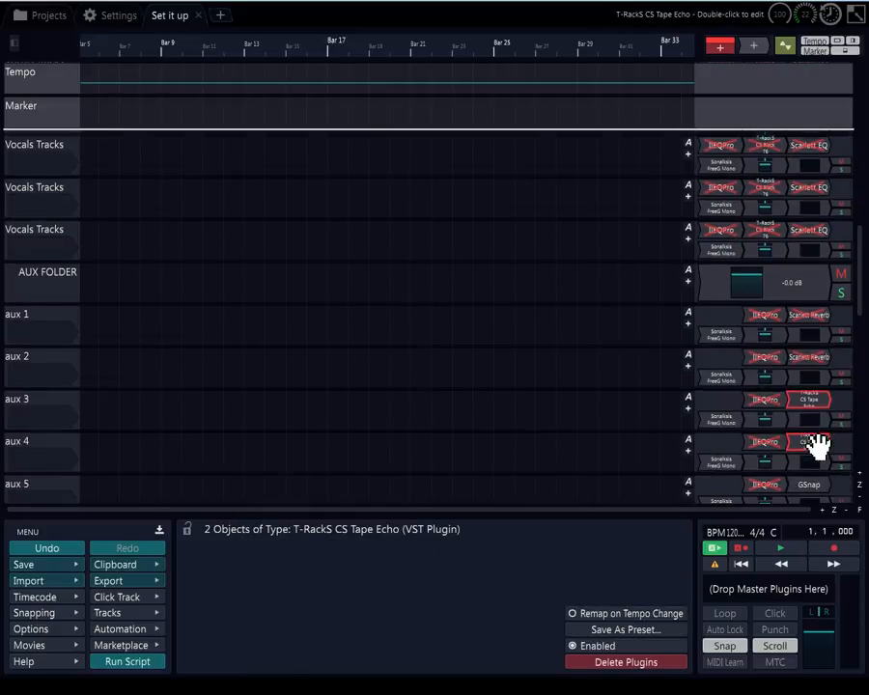
pyautogui.click(573, 645)
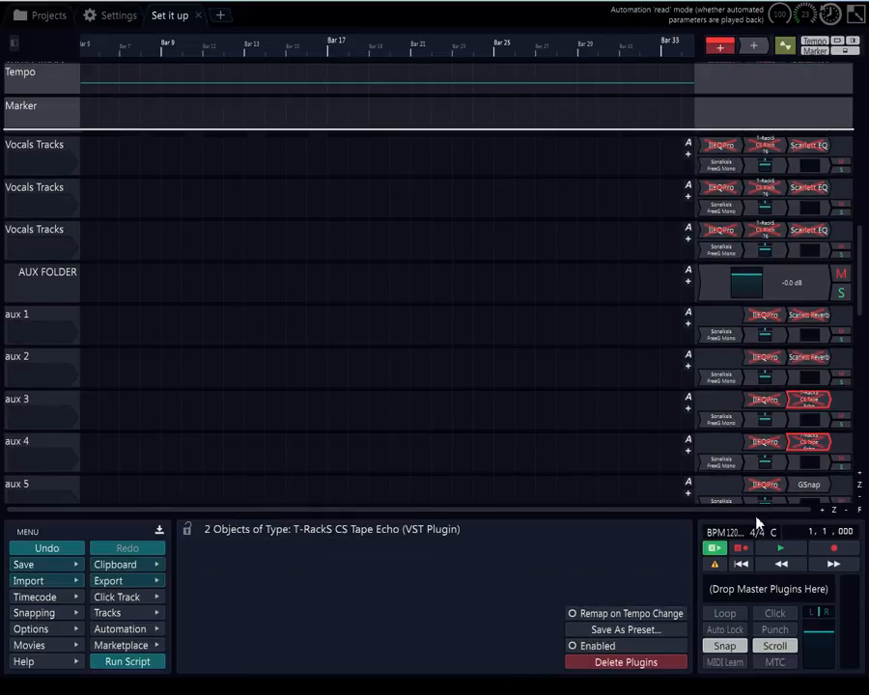
# Disable the GSnap plugins on aux 5 and 6 and the T-RackS CS CSR Plate plugins on aux 7 and 8
pyautogui.click(805, 487)
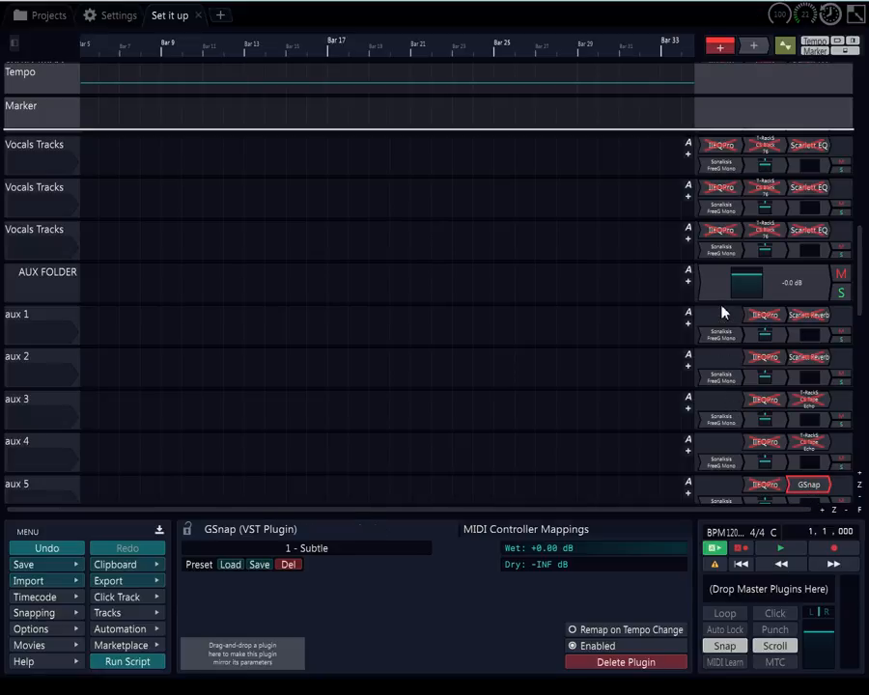
pyautogui.hotkey('ctrl', 'a')
pyautogui.scroll(-2, 721, 310)
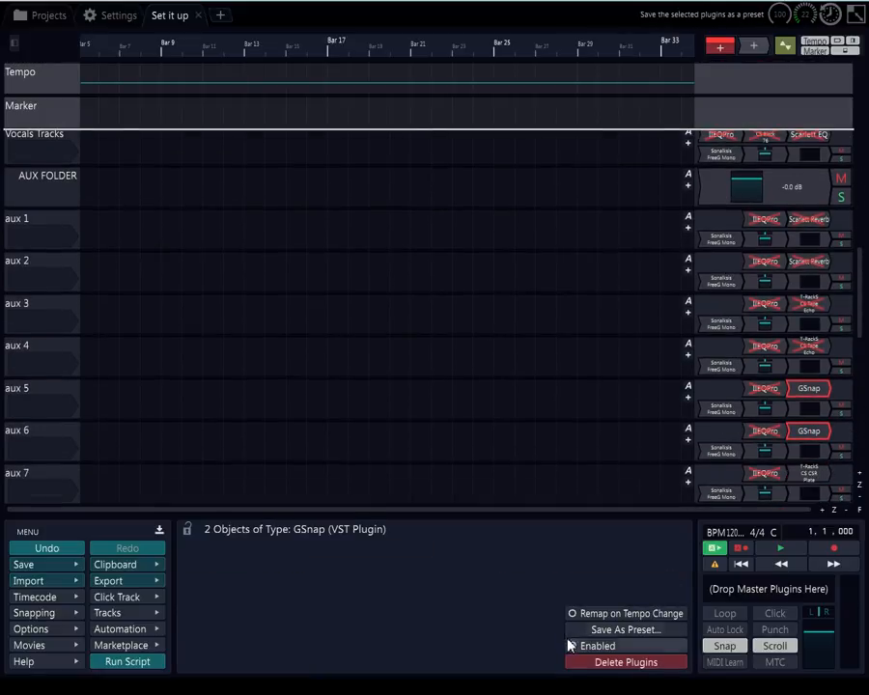
pyautogui.scroll(-1, 801, 431)
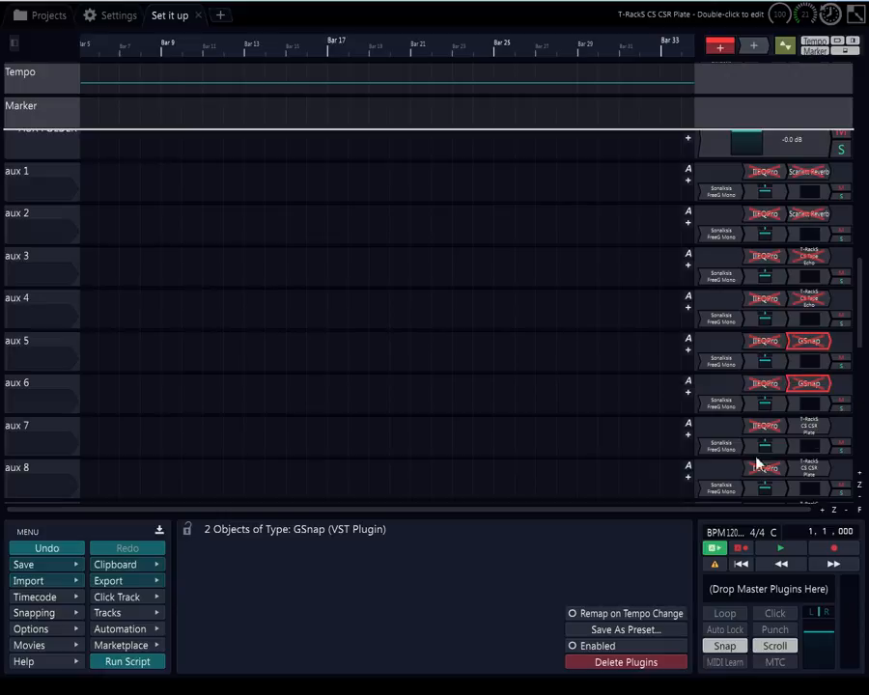
pyautogui.keyDown('ctrl'); pyautogui.click(809, 425); pyautogui.keyUp('ctrl')
pyautogui.keyDown('ctrl'); pyautogui.click(809, 468); pyautogui.keyUp('ctrl')
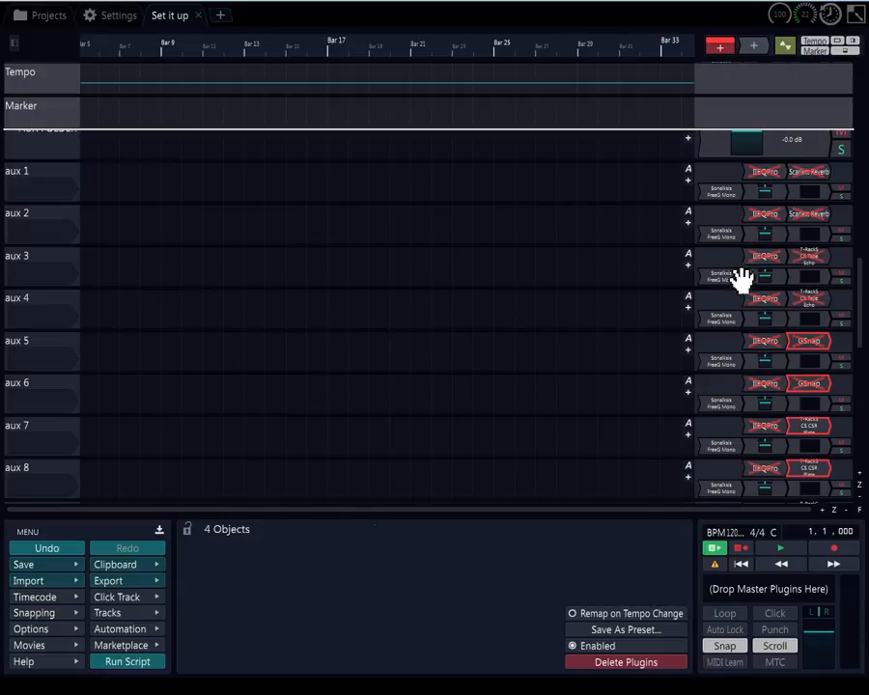
pyautogui.click(573, 646)
# Disable all T-RackS CS White 2A and T-RackS CS Prog EQ 1A plugins, starting from the kick & snare sub track
pyautogui.scroll(-5, 829, 349)
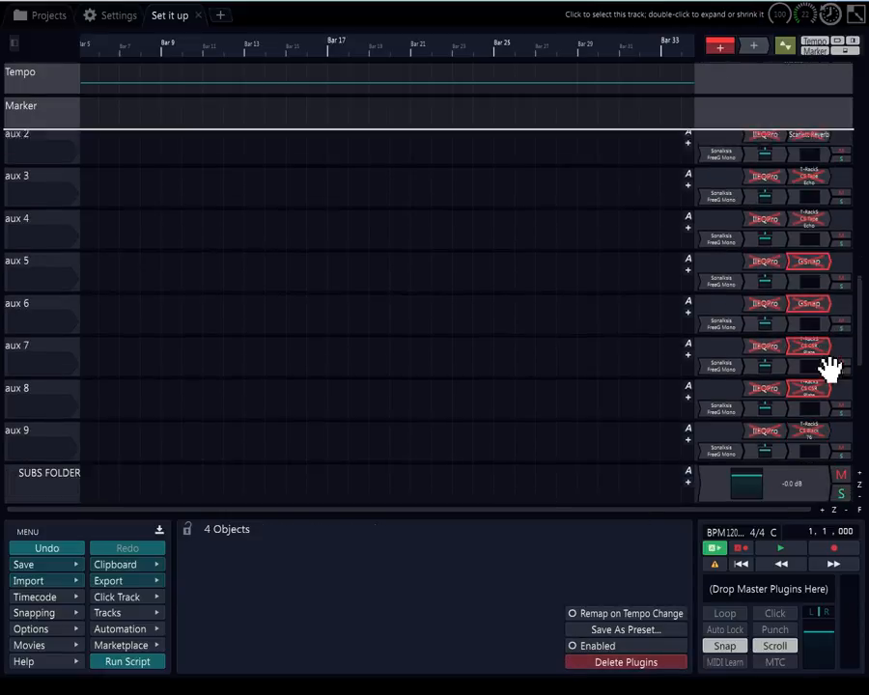
pyautogui.click(759, 370)
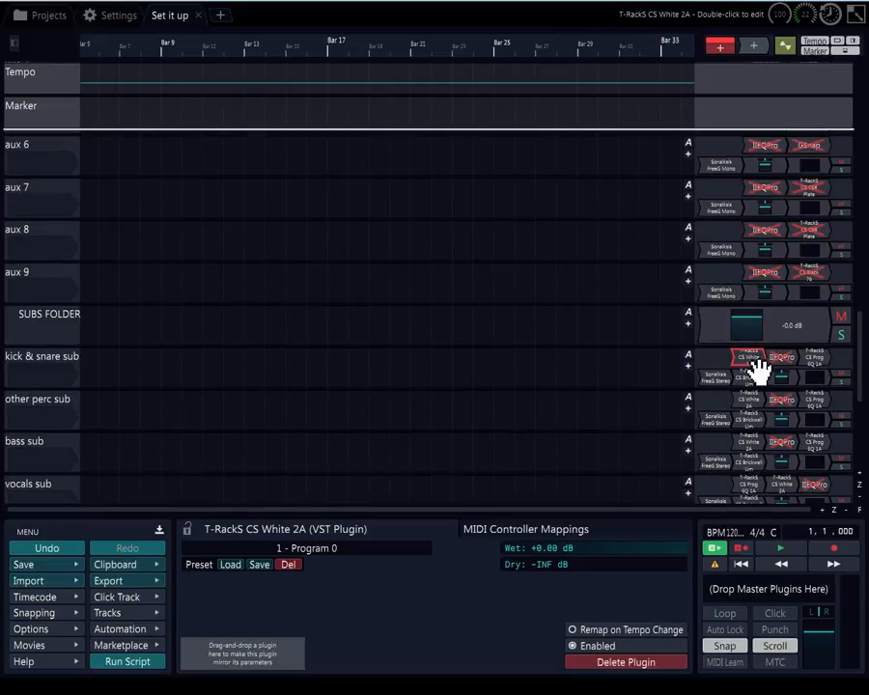
pyautogui.hotkey('ctrl', 'a')
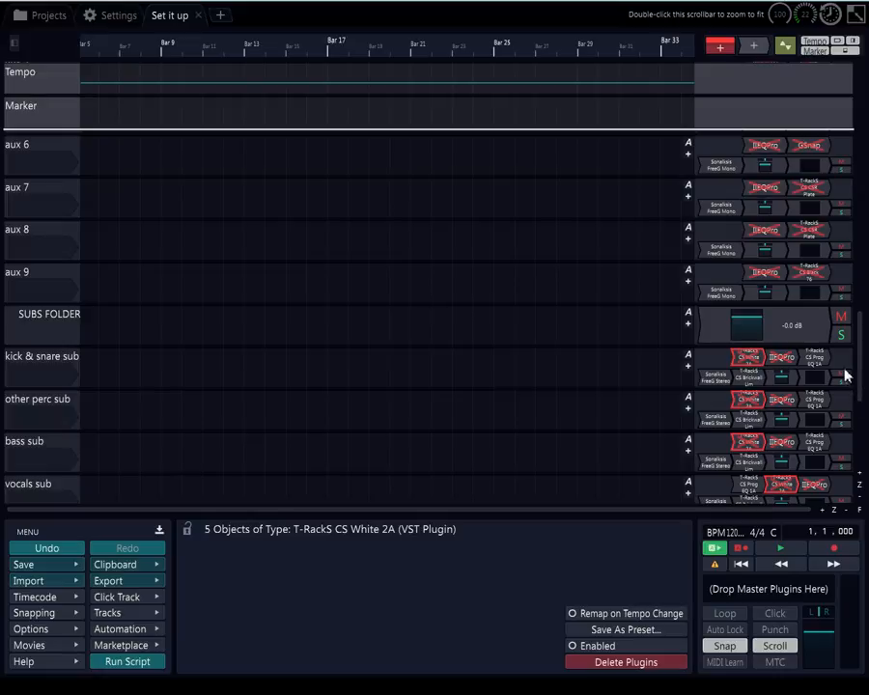
pyautogui.click(816, 362)
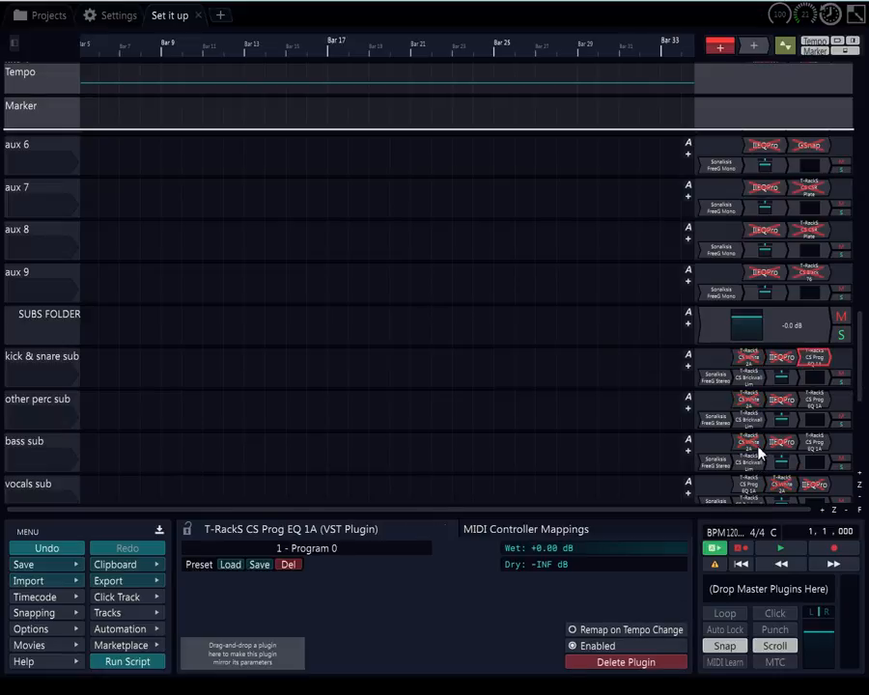
pyautogui.hotkey('ctrl', 'a')
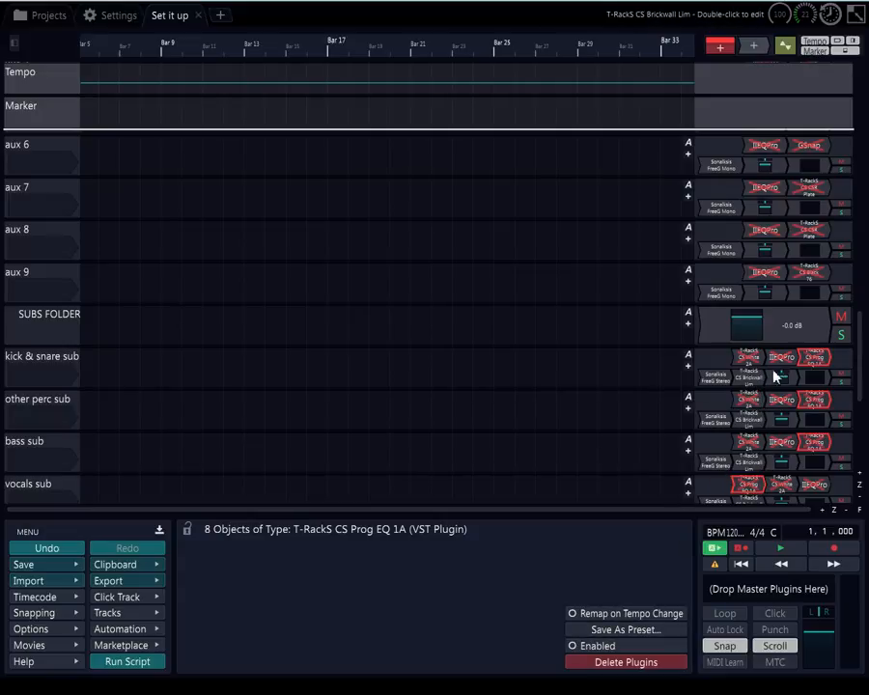
# Disable all T-RackS CS Bus Comp plugins in the edit, starting from the one on the VOCALS FADER track
pyautogui.scroll(-6, 775, 376)
pyautogui.scroll(-1, 734, 379)
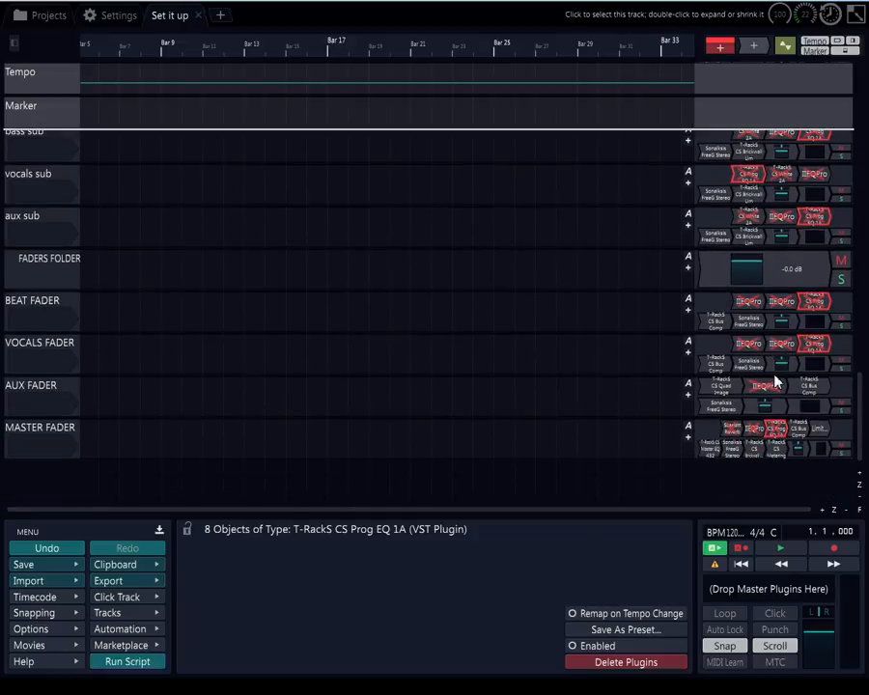
pyautogui.click(716, 366)
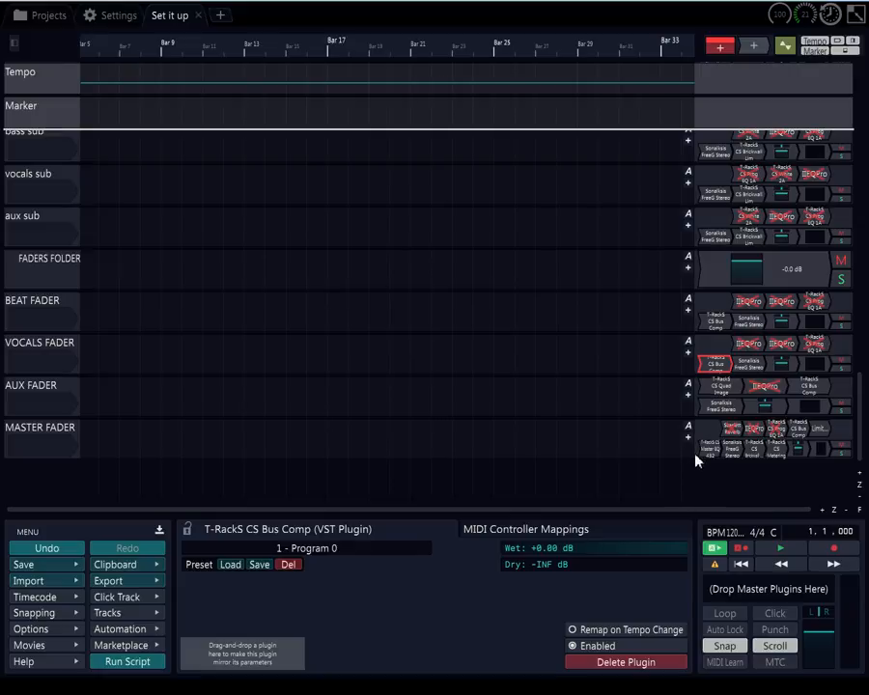
pyautogui.hotkey('ctrl', 'a')
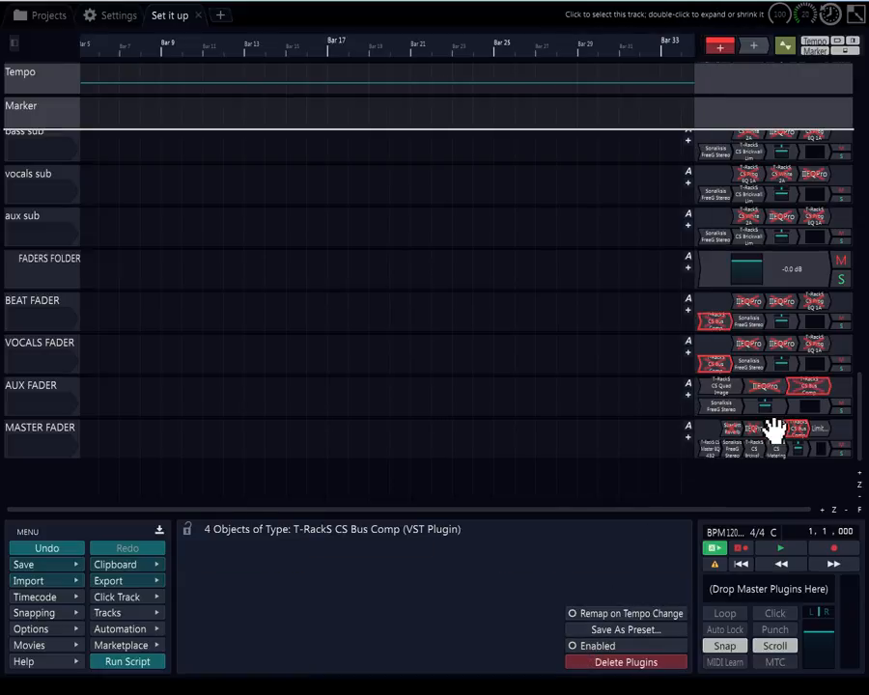
# Disable the MASTER FADER's Master EQ 432, FreeG Stereo, Brickwall Lim, Metering and Limiter6 plugins, and select the AUX FADER's Quad Image plugin
pyautogui.click(717, 450)
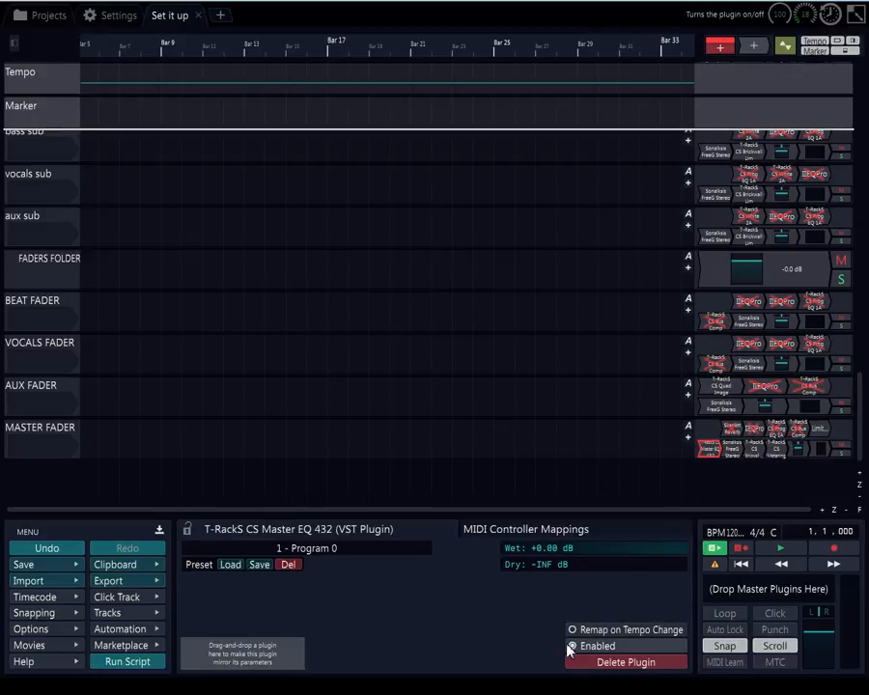
pyautogui.click(733, 449)
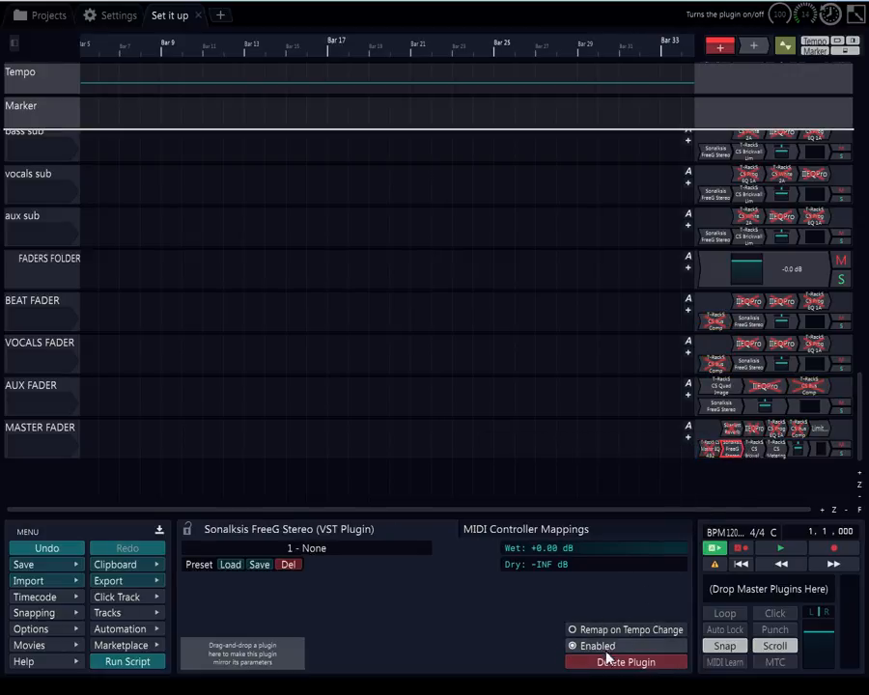
pyautogui.click(756, 448)
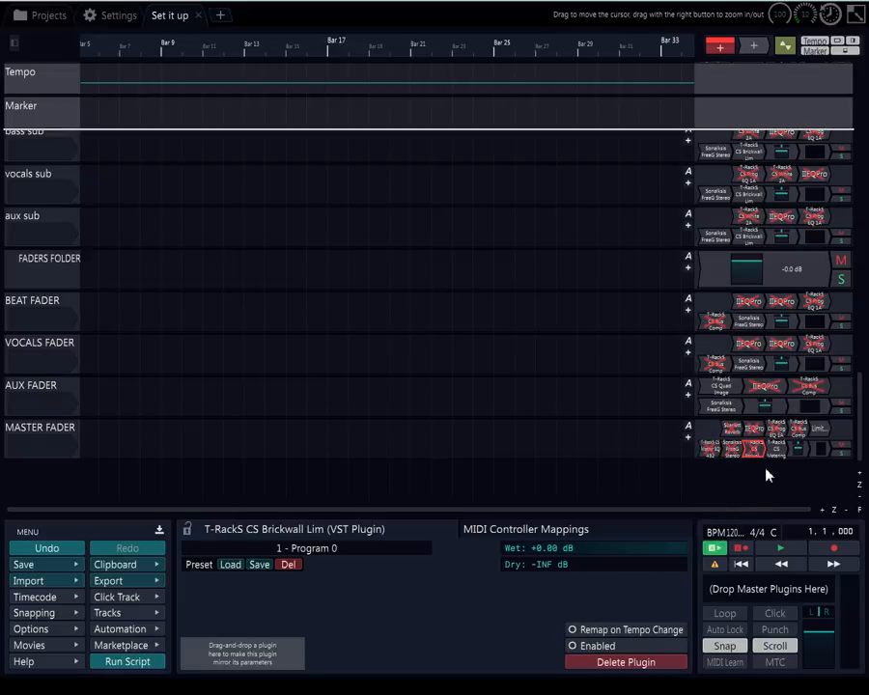
pyautogui.click(778, 452)
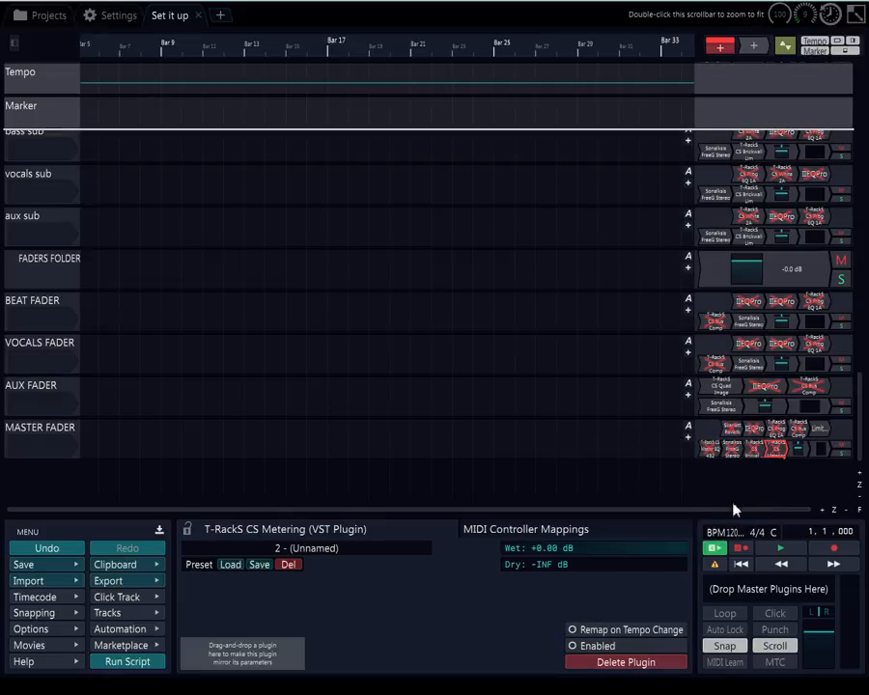
pyautogui.click(828, 434)
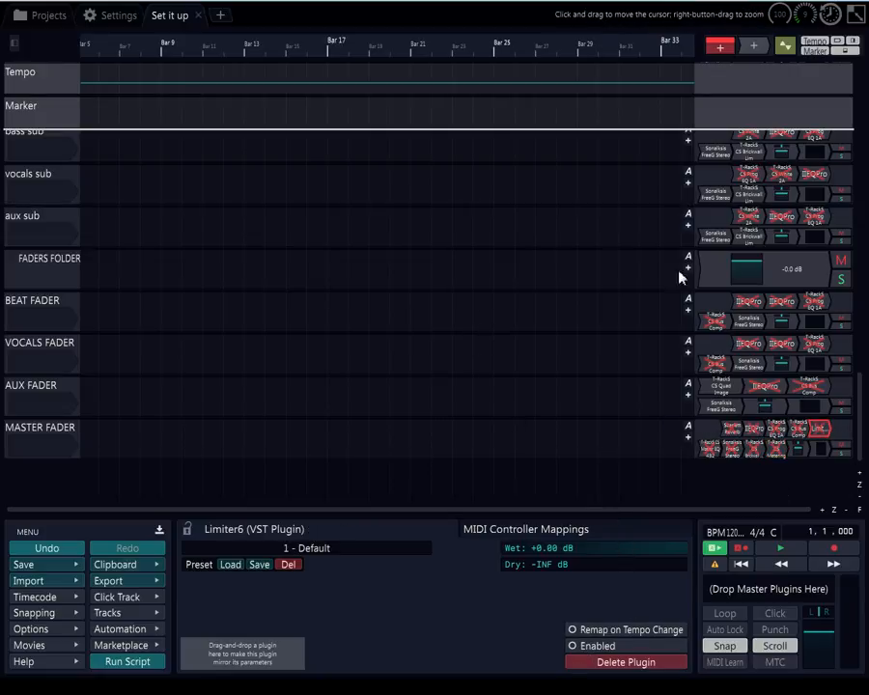
pyautogui.click(720, 388)
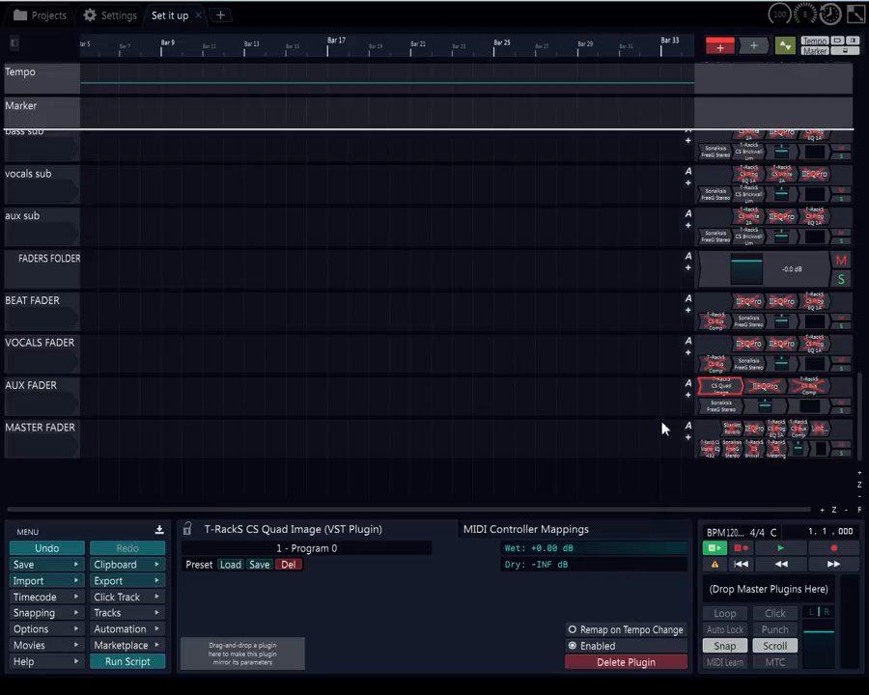
# Replace the VCA on the PROJECT FOLDER track with a text plugin named PROJECT FOLDER, copying the folder's name
pyautogui.moveTo(859, 431); pyautogui.dragTo(866, 102)
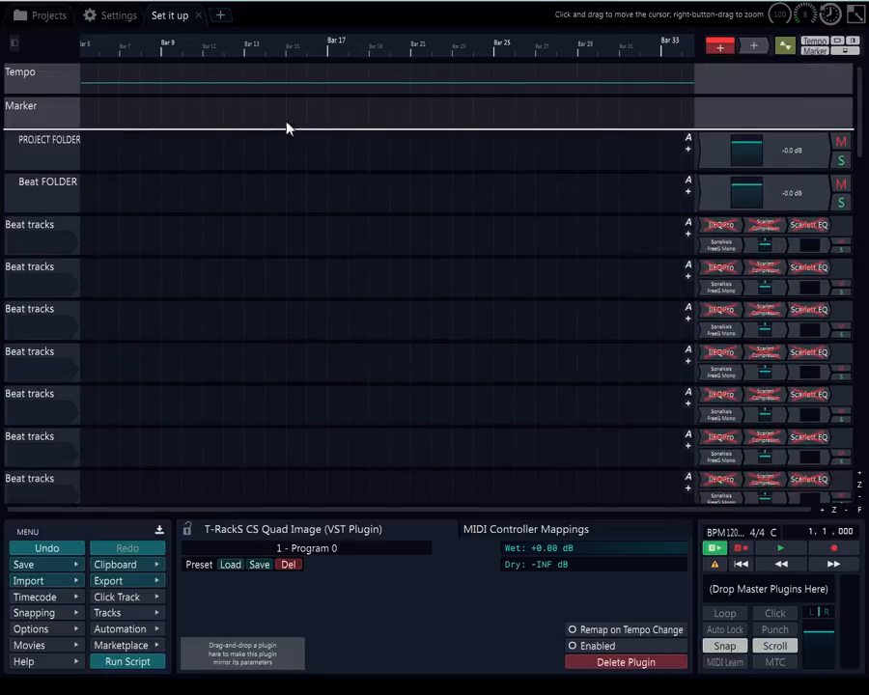
pyautogui.click(782, 159)
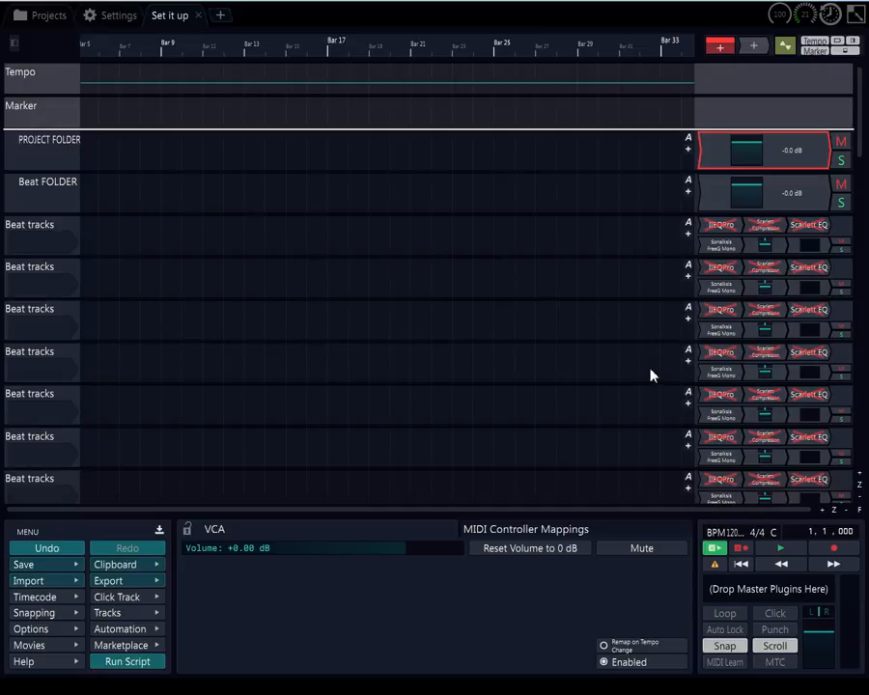
pyautogui.press('Delete')
pyautogui.click(53, 148)
pyautogui.click(290, 548)
pyautogui.hotkey('ctrl', 'c')
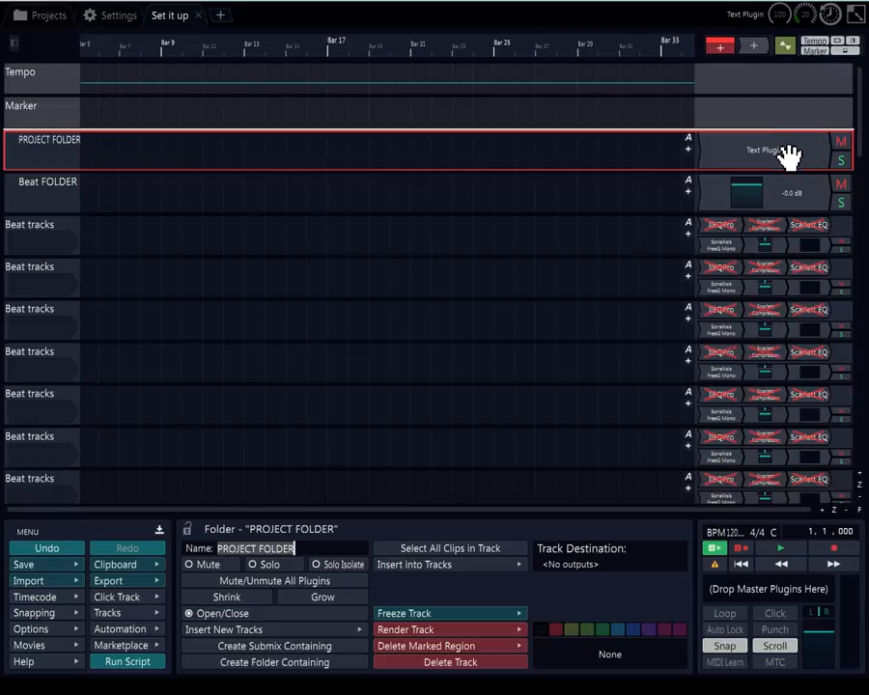
pyautogui.click(735, 155)
pyautogui.click(260, 567)
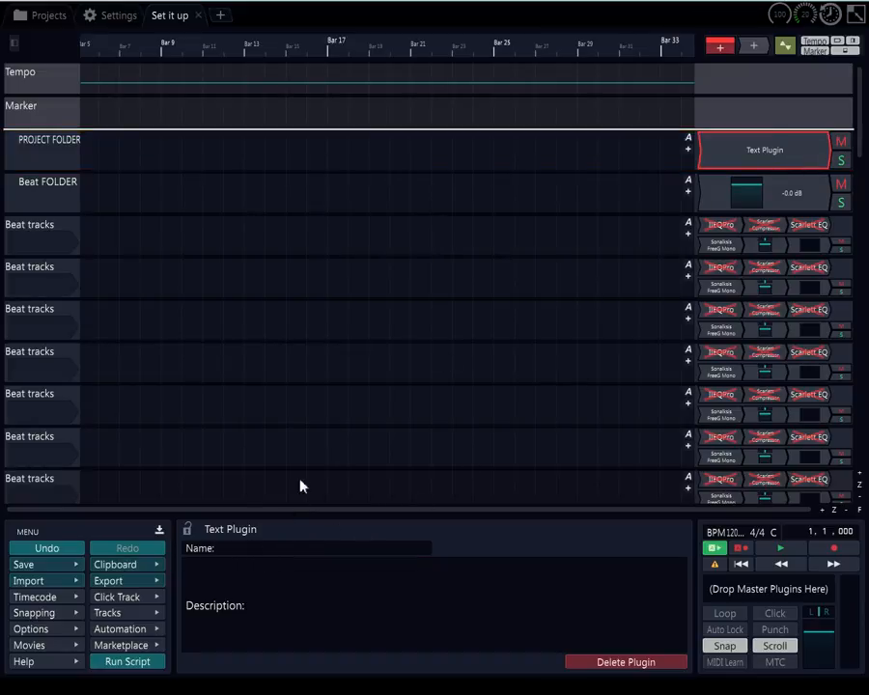
pyautogui.hotkey('ctrl', 'v')
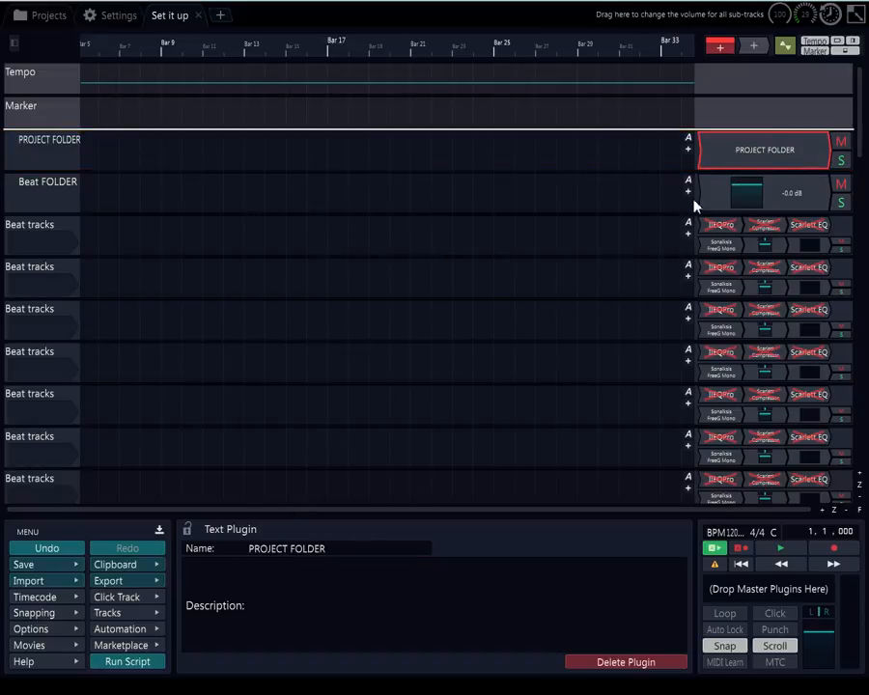
# Replace the VCA on the Beat FOLDER track with a text plugin named Beat FOLDER
pyautogui.click(791, 193)
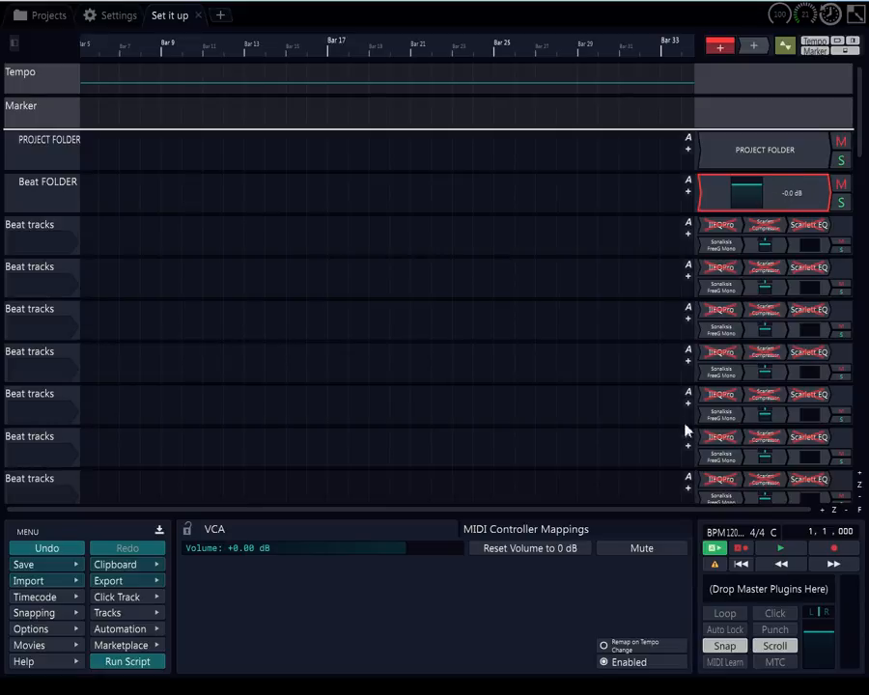
pyautogui.press('t')
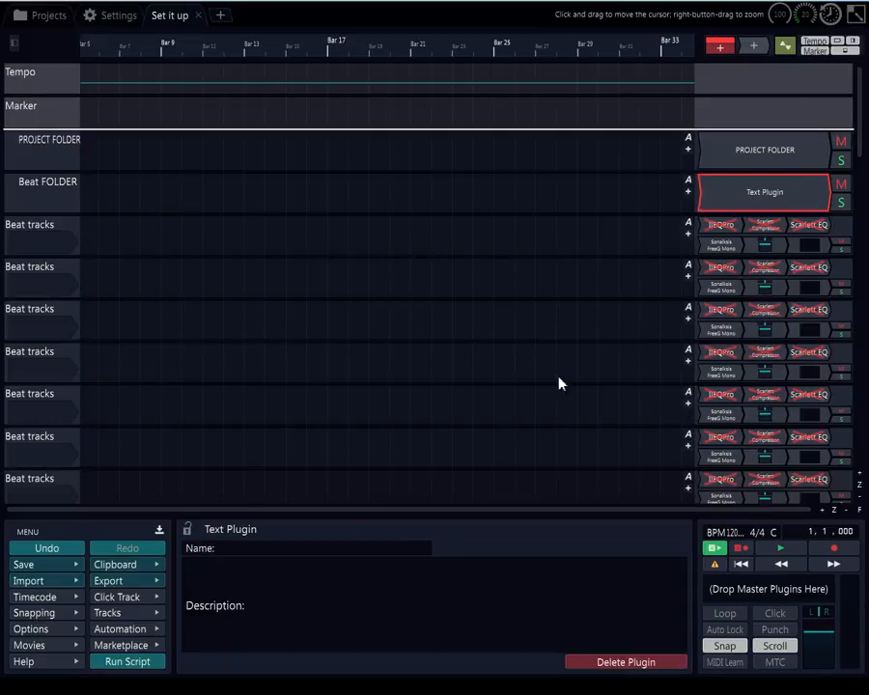
pyautogui.click(25, 191)
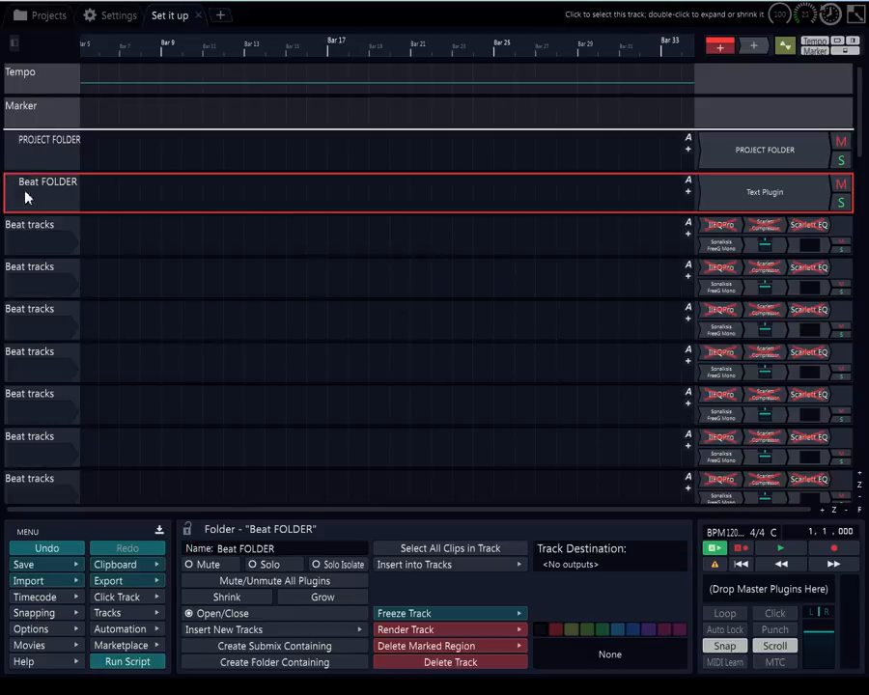
pyautogui.click(269, 546)
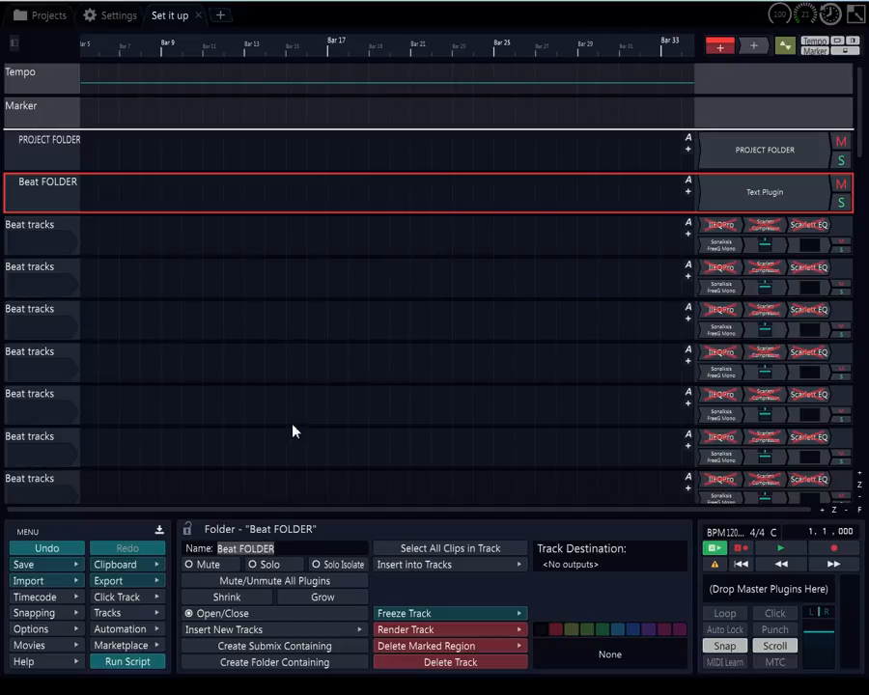
pyautogui.click(735, 188)
pyautogui.click(253, 547)
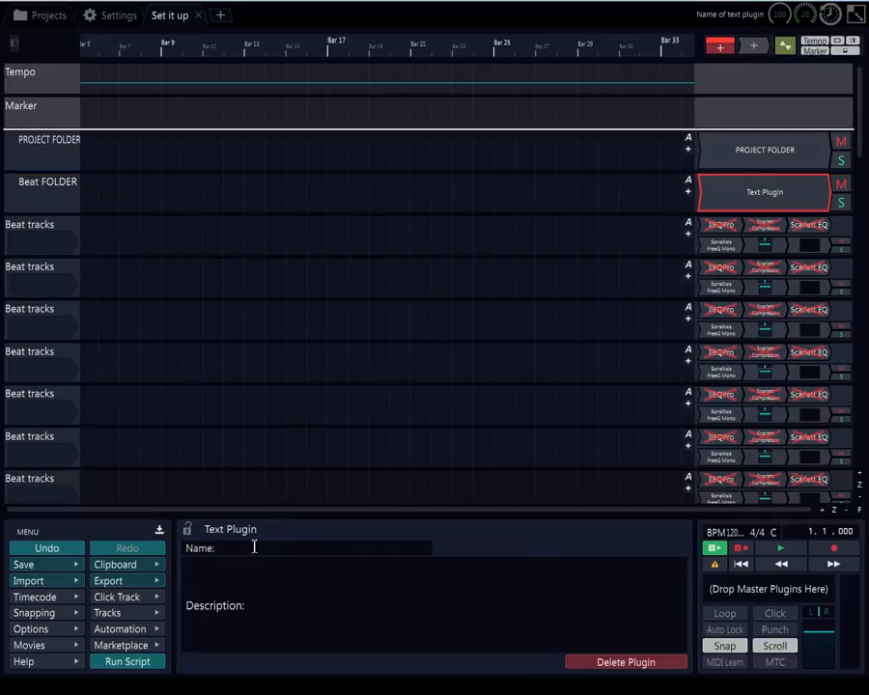
pyautogui.write('Beat FOLDER')
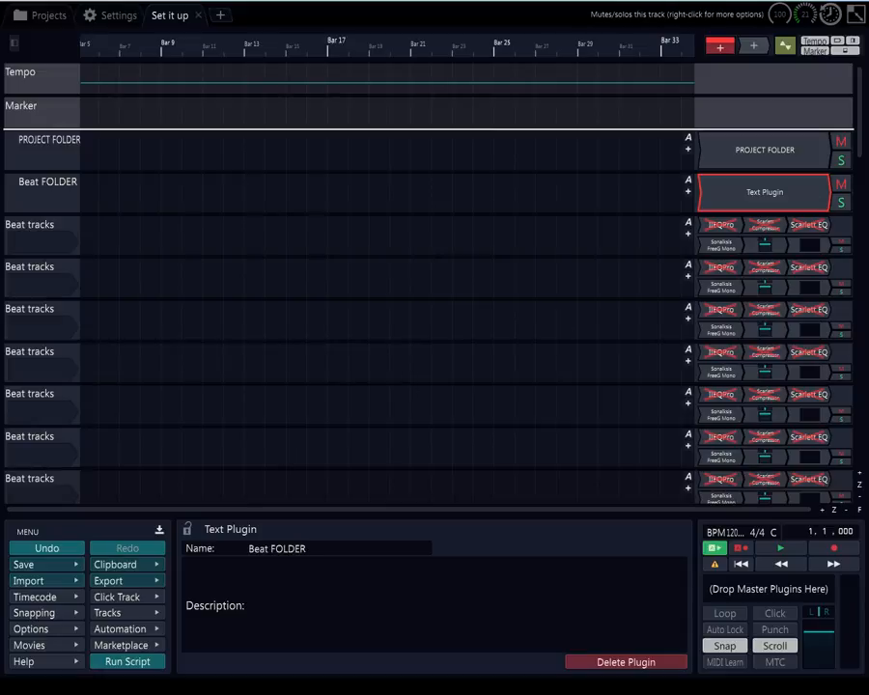
# Replace the VCA on the VOCALS FOLDER track with a text plugin named VOCALS FOLDER
pyautogui.moveTo(859, 159); pyautogui.dragTo(862, 217)
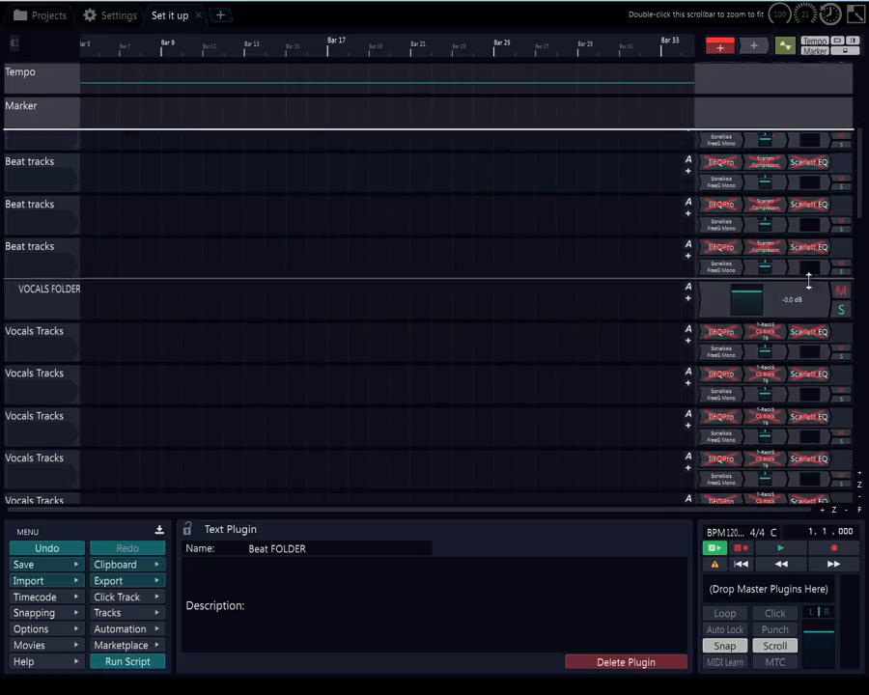
pyautogui.click(806, 302)
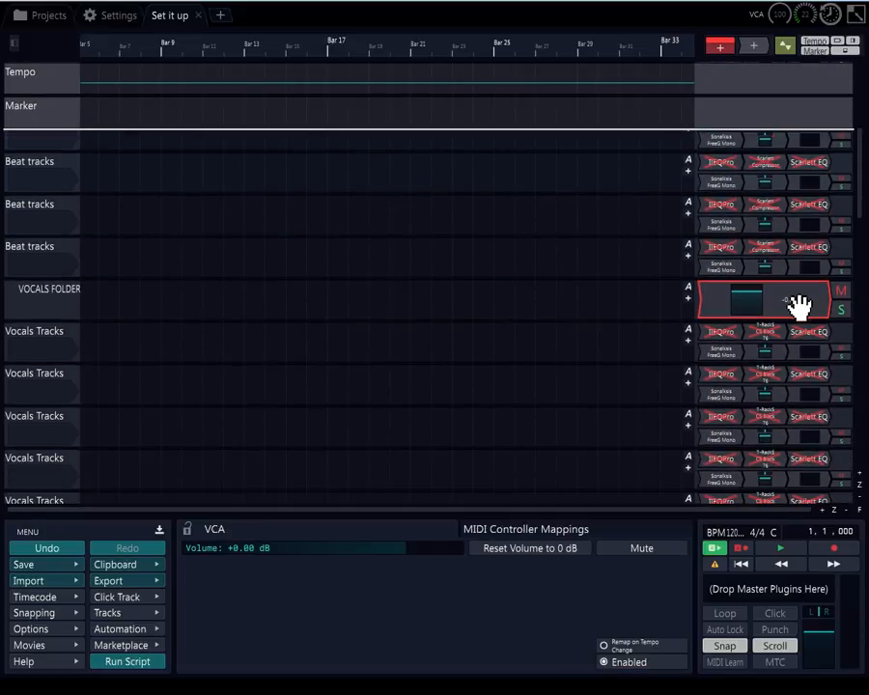
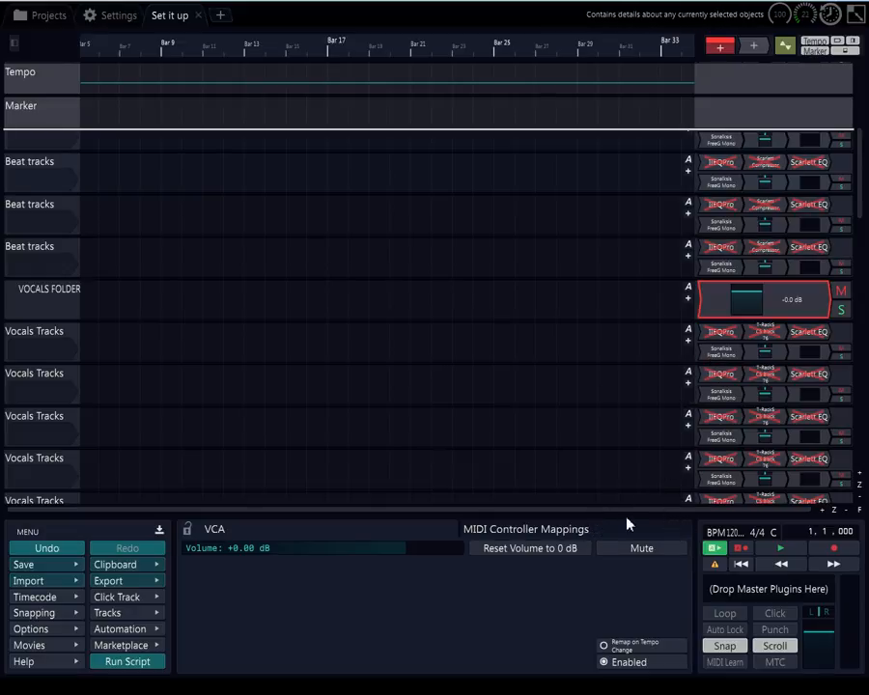
pyautogui.click(43, 291)
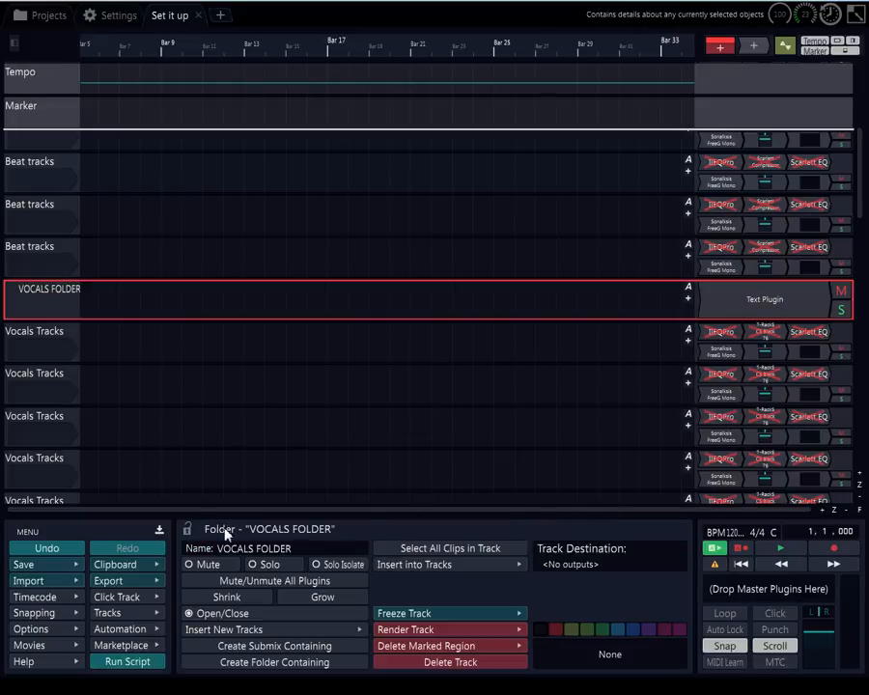
pyautogui.click(293, 548)
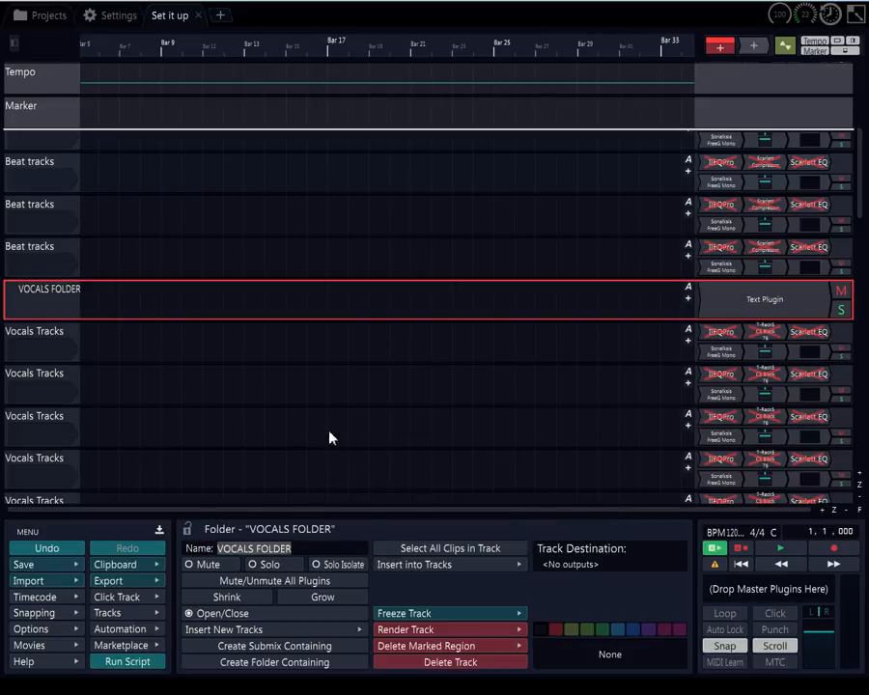
pyautogui.click(707, 291)
pyautogui.click(291, 547)
pyautogui.write('VOCALS FOLDER')
pyautogui.press('Return')
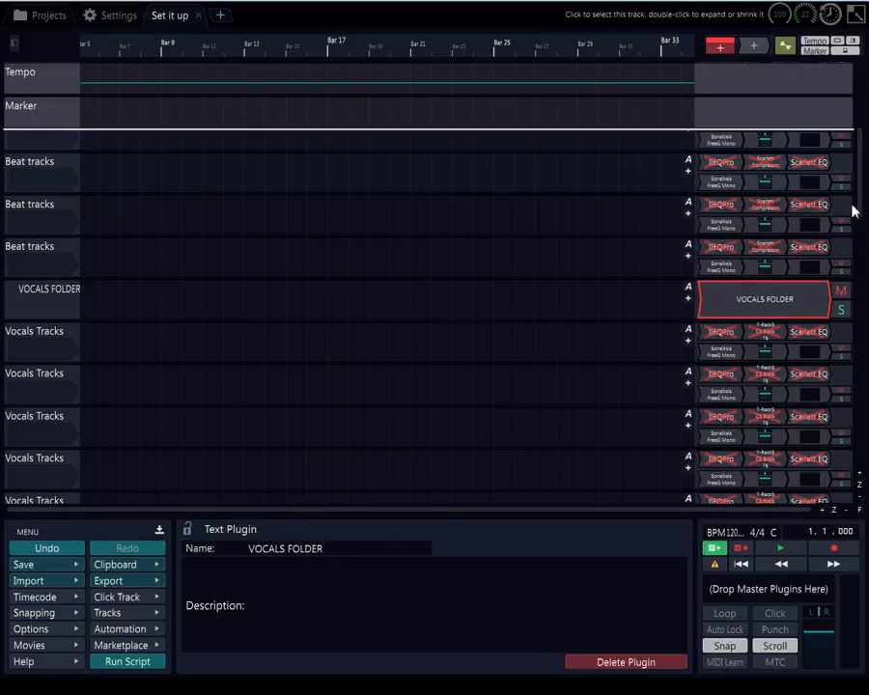
# Replace the VCA on the AUX FOLDER track with a text plugin named AUX FOLDER
pyautogui.scroll(-5, 855, 246)
pyautogui.scroll(-2, 859, 279)
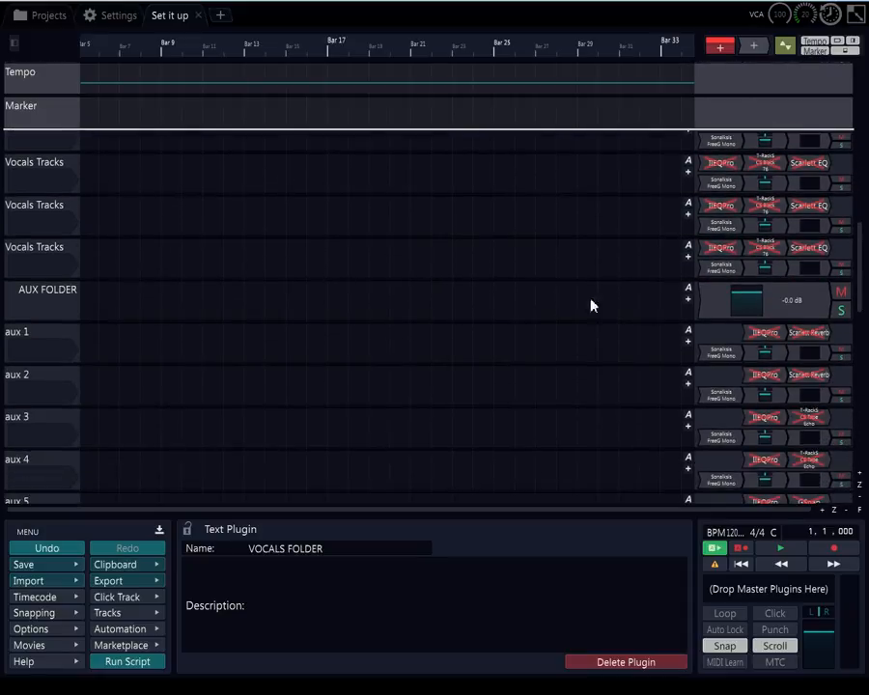
pyautogui.click(706, 303)
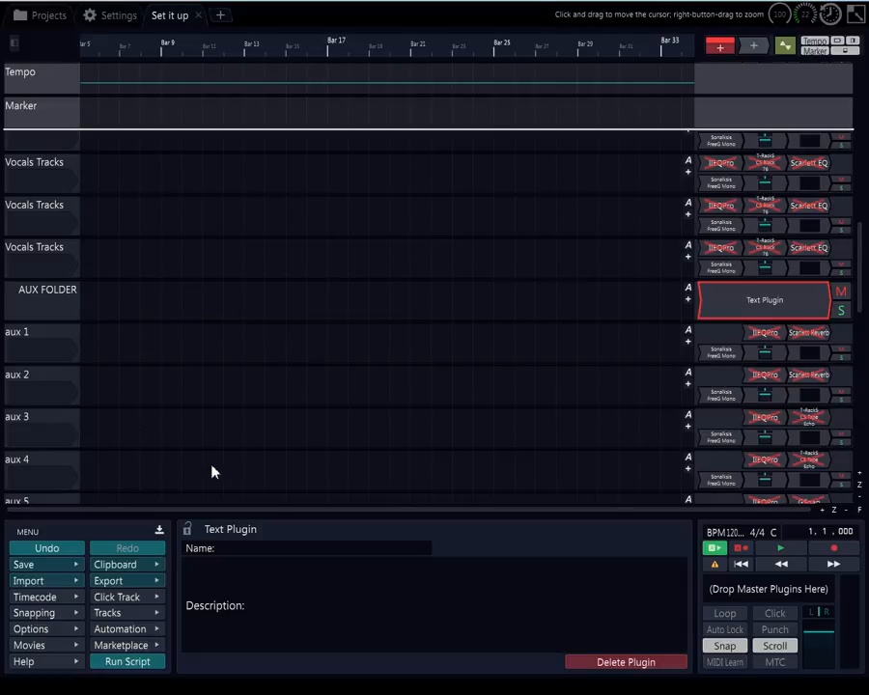
pyautogui.click(45, 290)
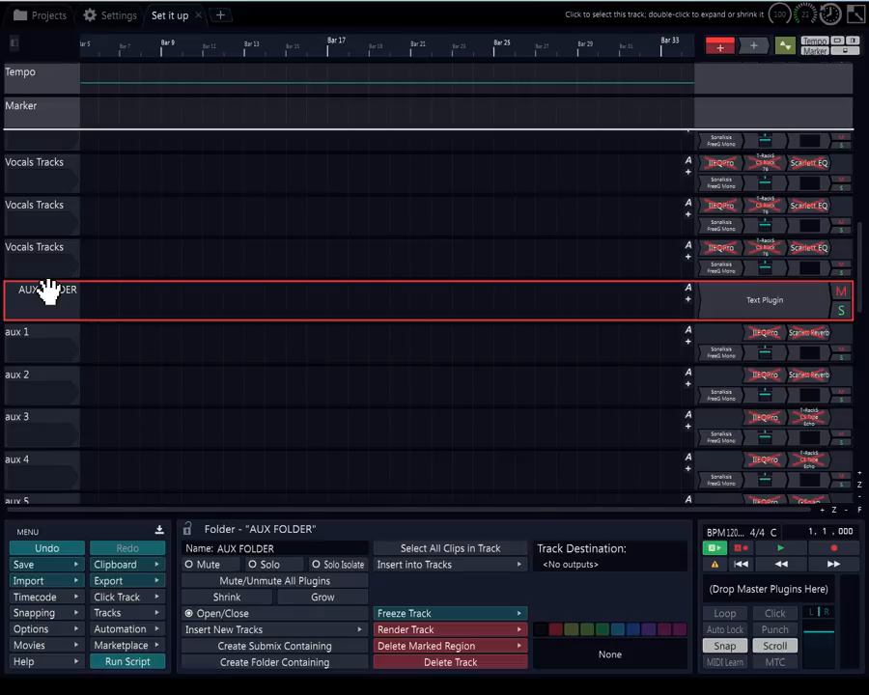
pyautogui.click(283, 549)
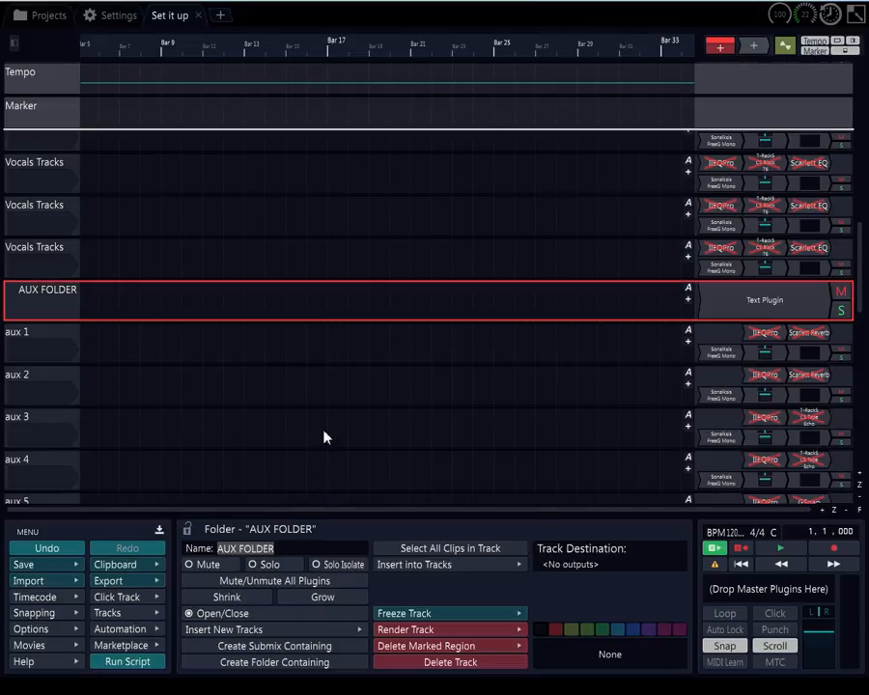
pyautogui.click(731, 298)
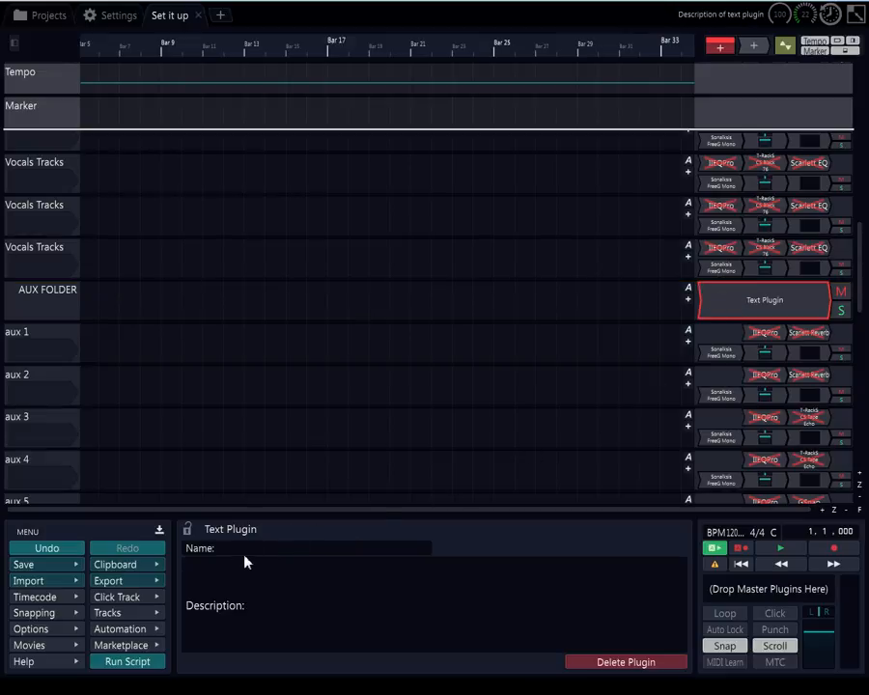
pyautogui.write('AUX FOLDER')
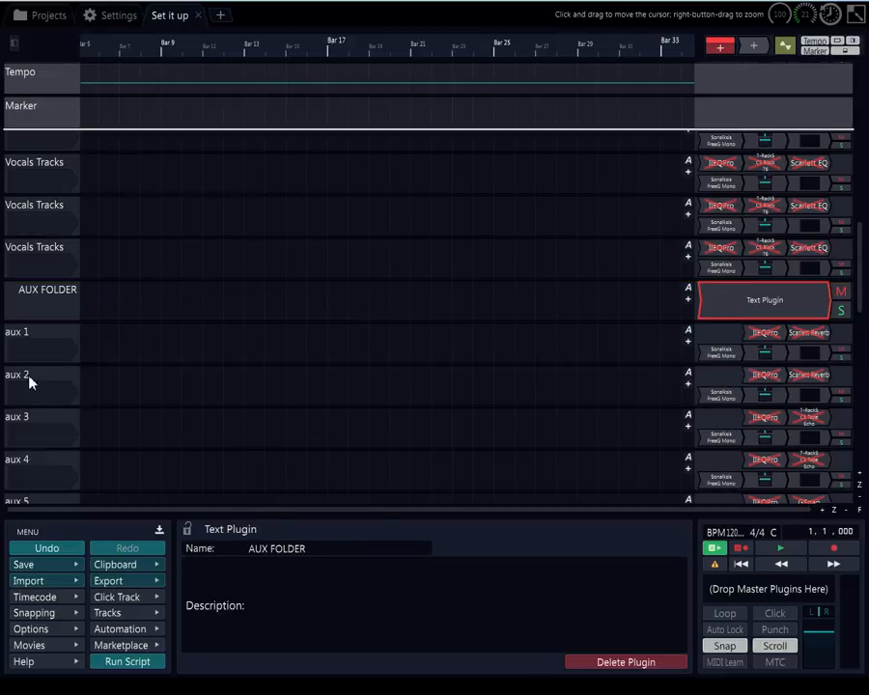
# Replace the VCA on the SUBS FOLDER track with a text plugin named SUBS FOLDER, copying the folder's name
pyautogui.scroll(-3, 29, 383)
pyautogui.scroll(-5, 25, 388)
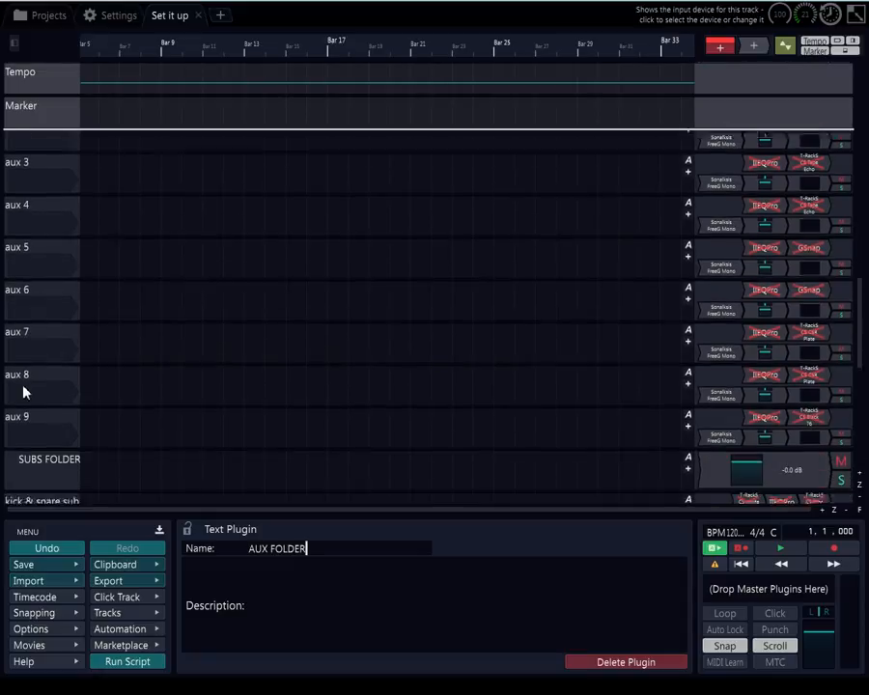
pyautogui.click(28, 385)
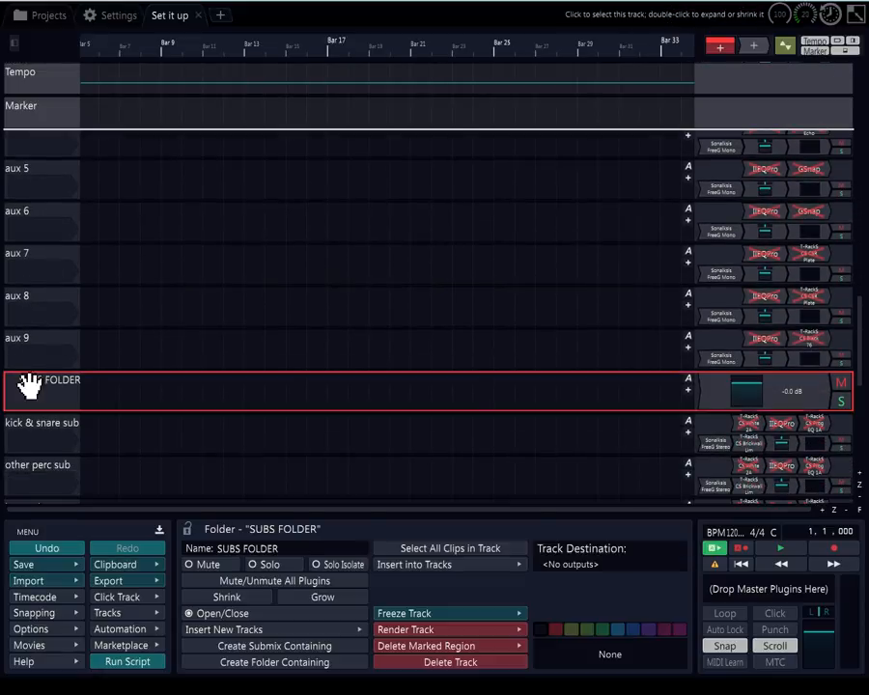
pyautogui.click(303, 547)
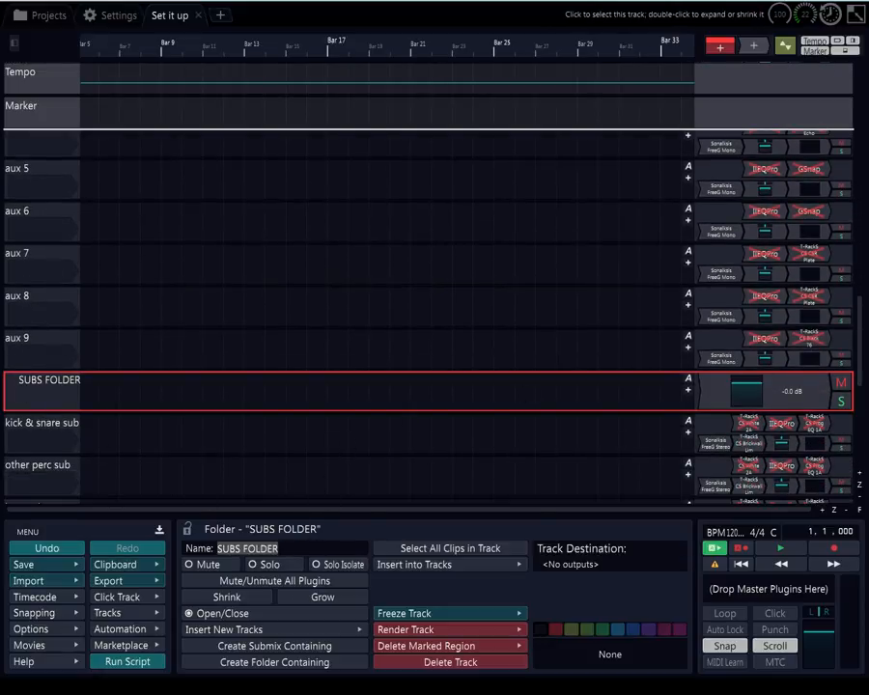
pyautogui.click(819, 399)
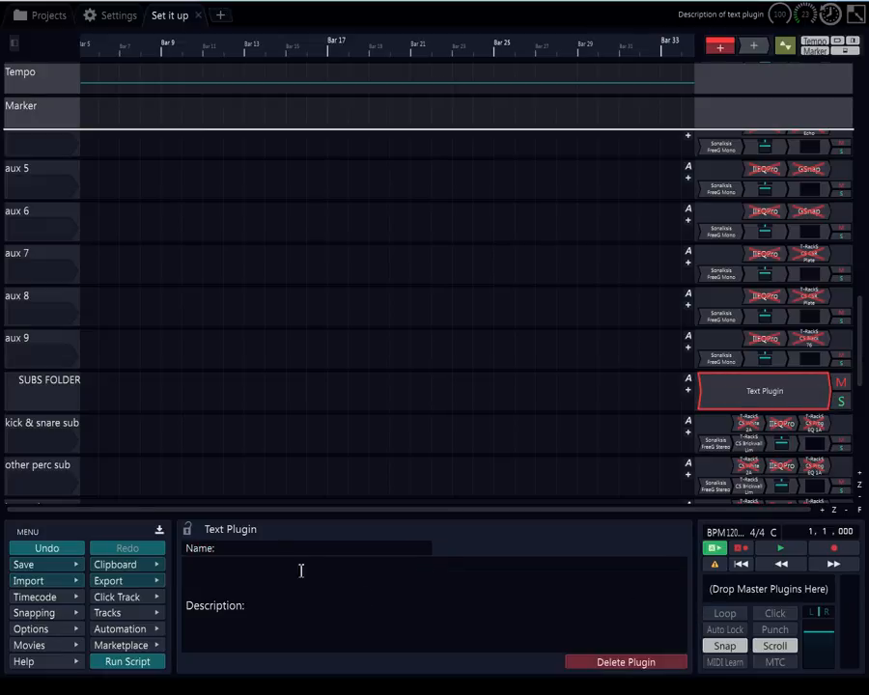
pyautogui.click(271, 551)
pyautogui.write('SUBS FOLDER')
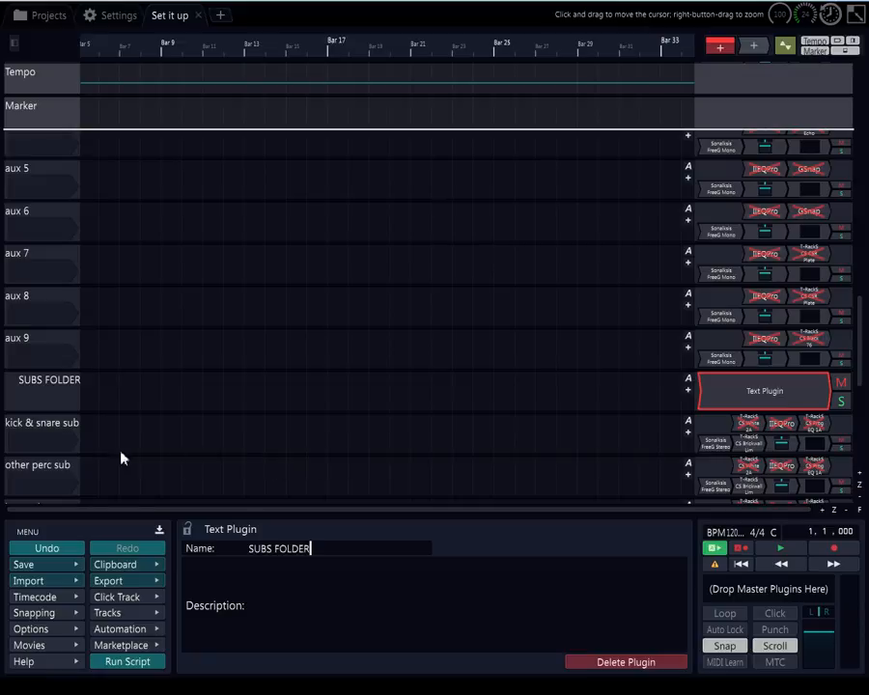
pyautogui.press('Return')
# Replace the VCA on the FADERS FOLDER track with a text plugin named FADERS FOLDER, copying the folder's name
pyautogui.click(39, 465)
pyautogui.scroll(-6, 39, 465)
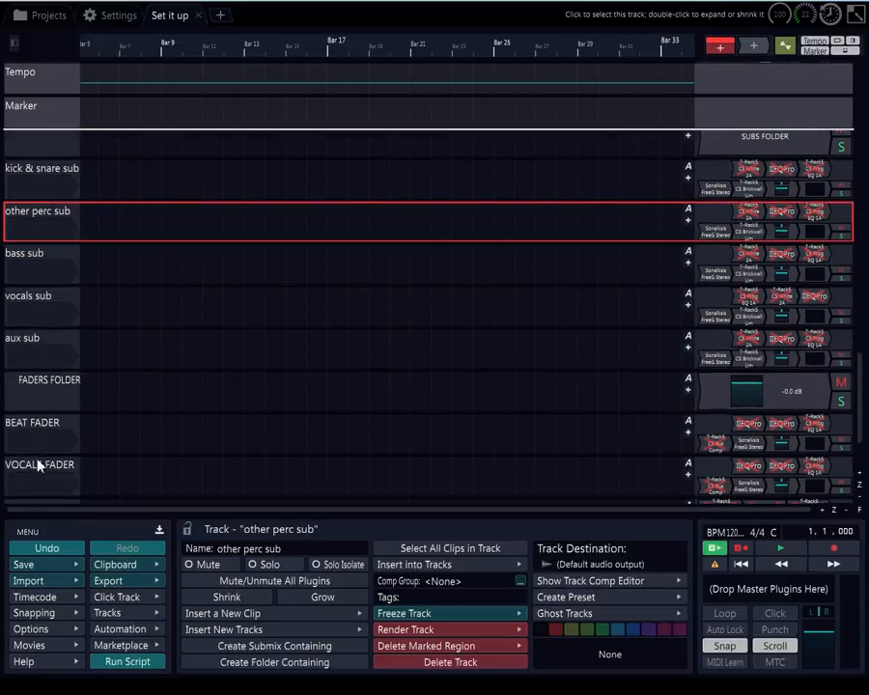
pyautogui.click(58, 394)
pyautogui.click(296, 548)
pyautogui.hotkey('ctrl', 'c')
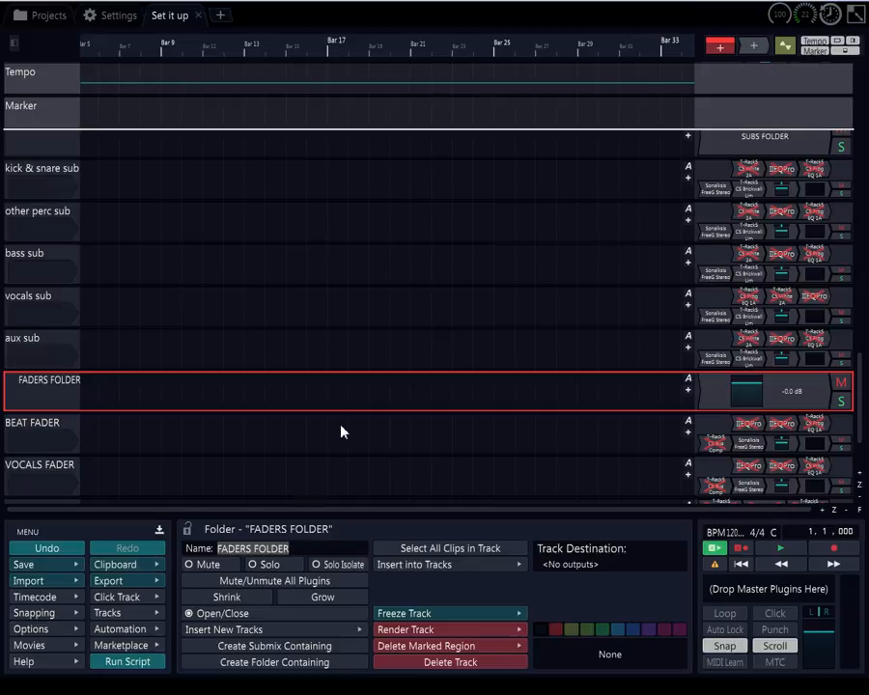
pyautogui.click(808, 395)
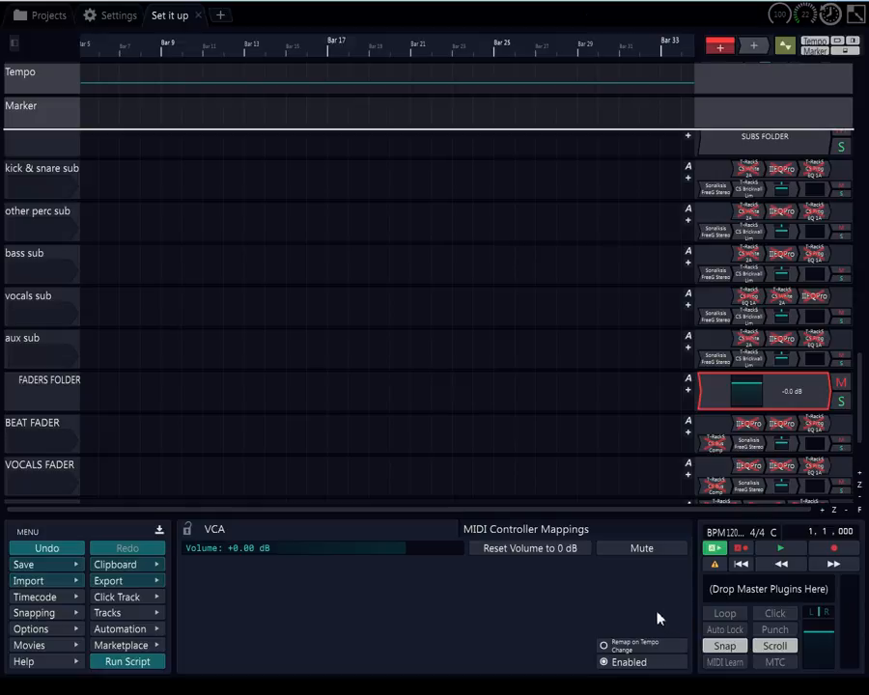
pyautogui.press('Delete')
pyautogui.click(302, 554)
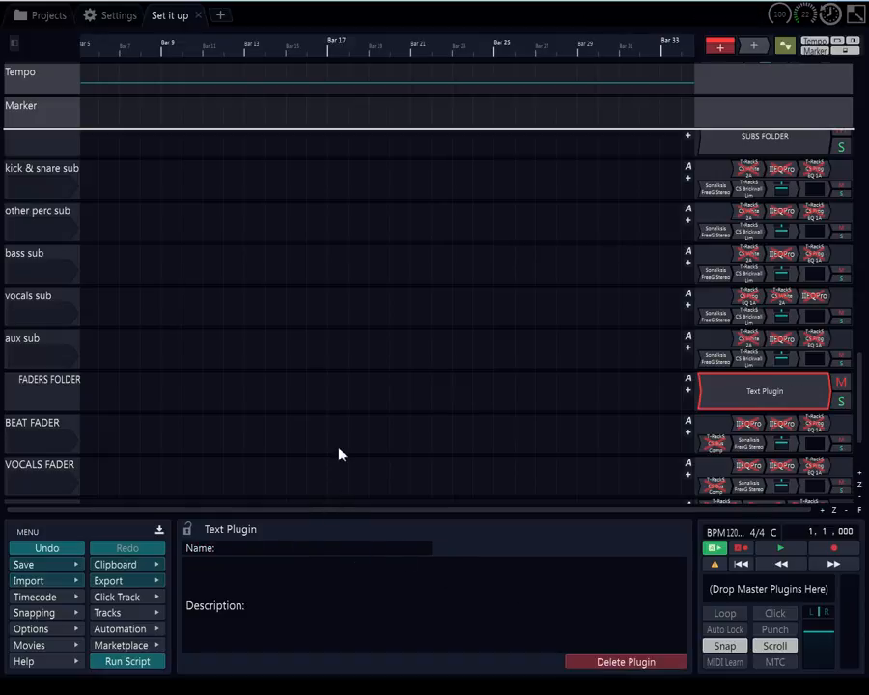
pyautogui.hotkey('ctrl', 'v')
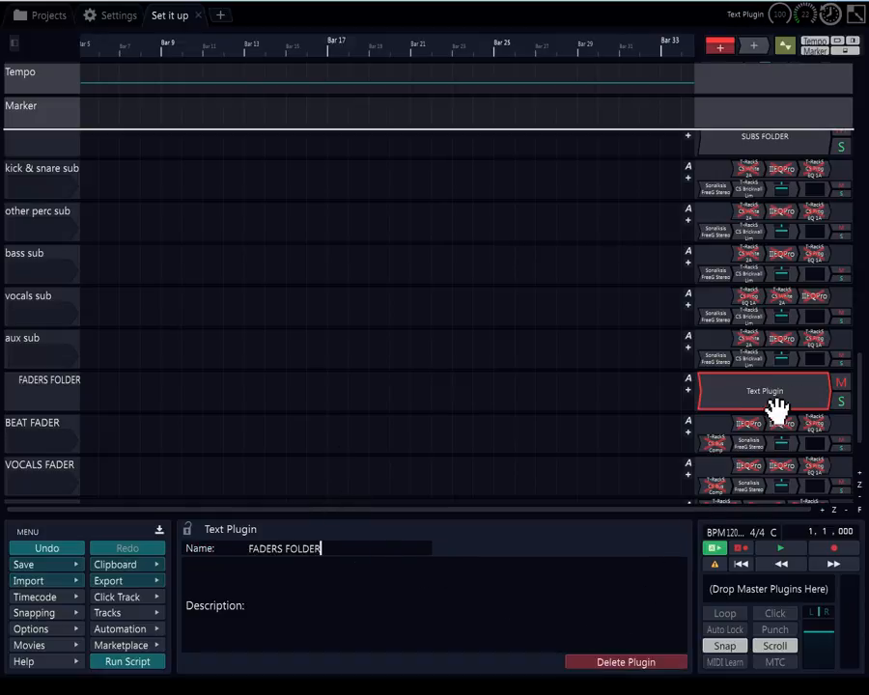
pyautogui.scroll(-3, 36, 432)
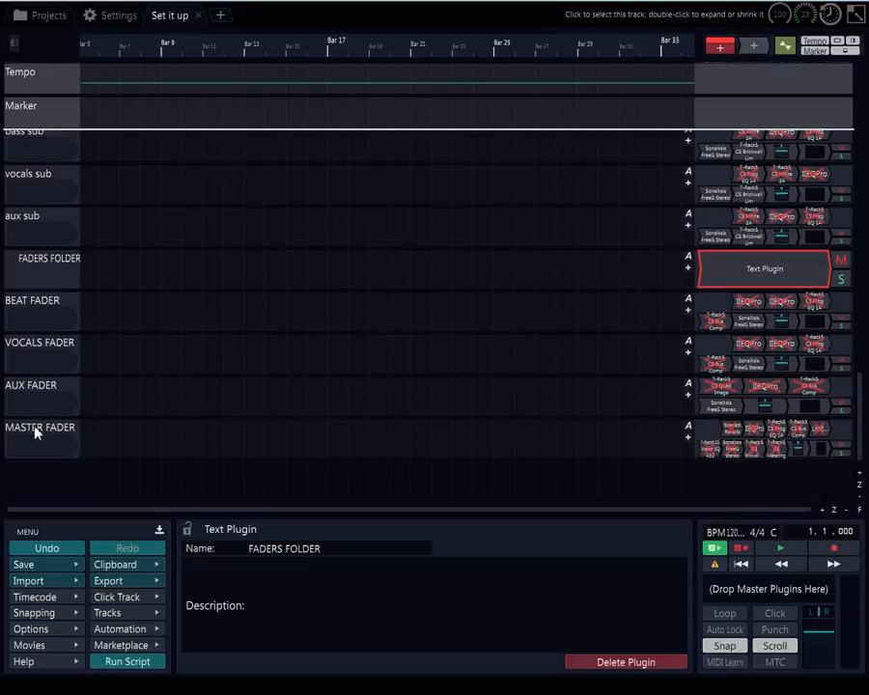
pyautogui.click(56, 268)
pyautogui.scroll(3, 53, 271)
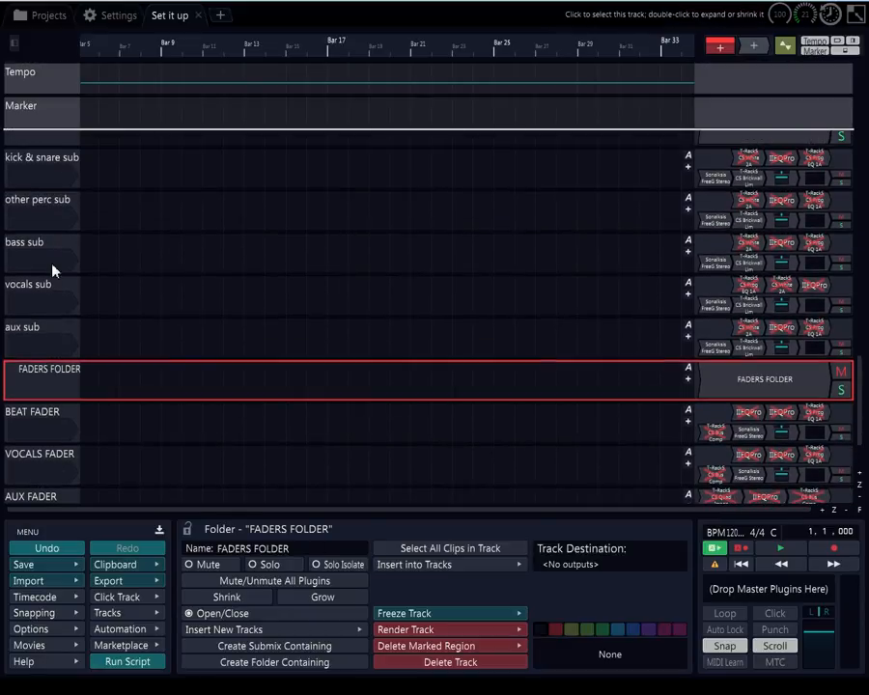
pyautogui.scroll(1, 54, 269)
pyautogui.scroll(-3, 20, 344)
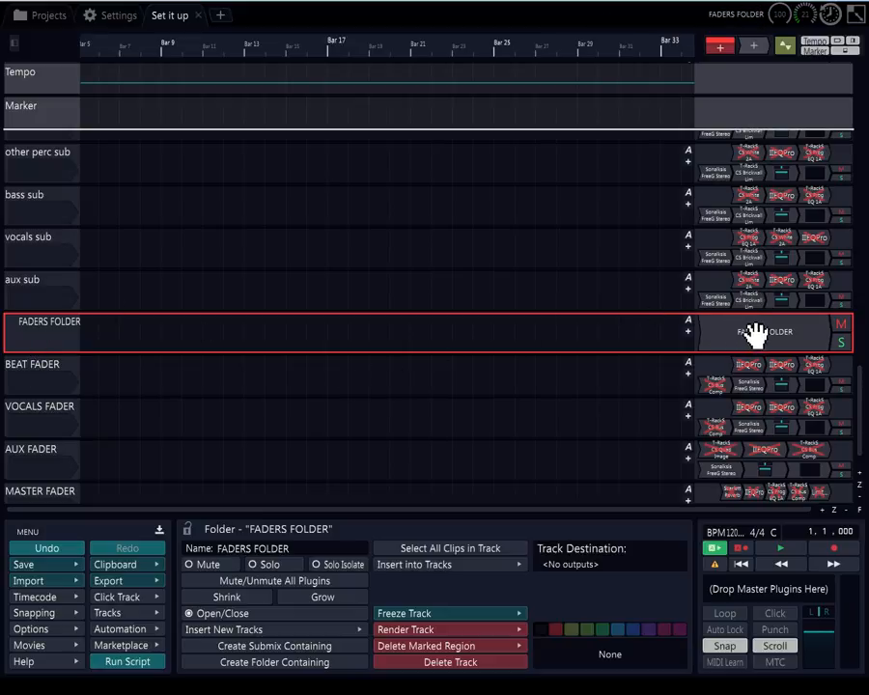
pyautogui.click(755, 333)
pyautogui.click(56, 333)
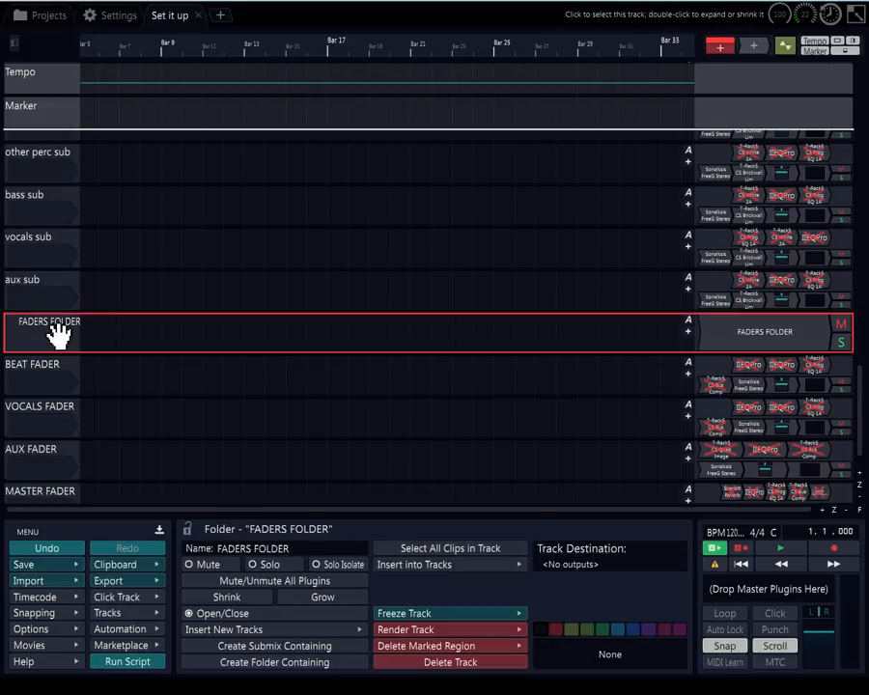
# Move the four tracks from BEAT FADER to MASTER FADER into the FADERS FOLDER
pyautogui.scroll(-2, 56, 333)
pyautogui.click(39, 306)
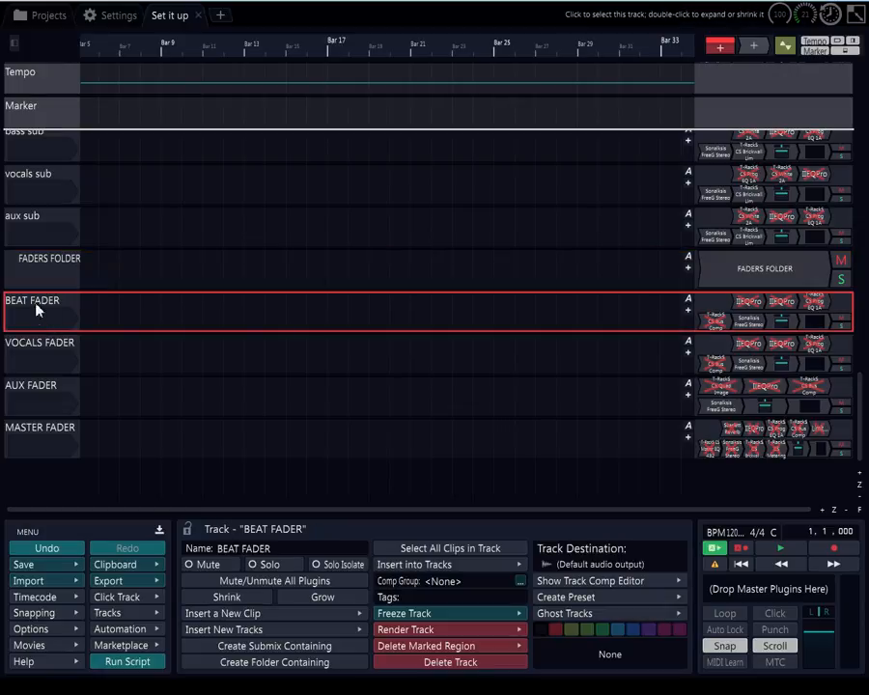
pyautogui.keyDown('shift'); pyautogui.click(33, 430); pyautogui.keyUp('shift')
pyautogui.moveTo(21, 302); pyautogui.dragTo(39, 274)
# Move the five sub tracks, from kick & snare sub to aux sub, into the SUBS FOLDER
pyautogui.scroll(5, 12, 234)
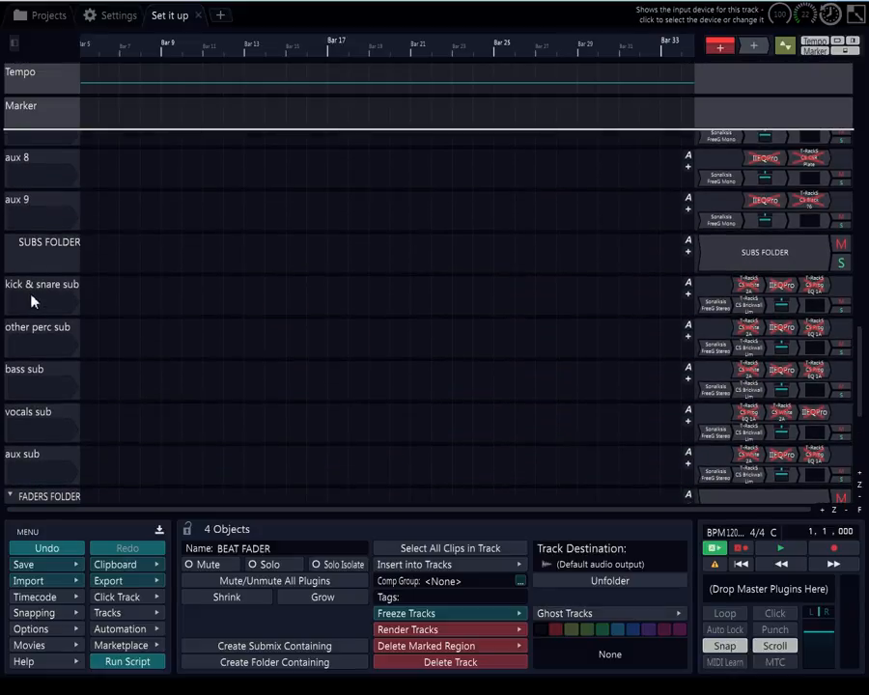
pyautogui.click(32, 302)
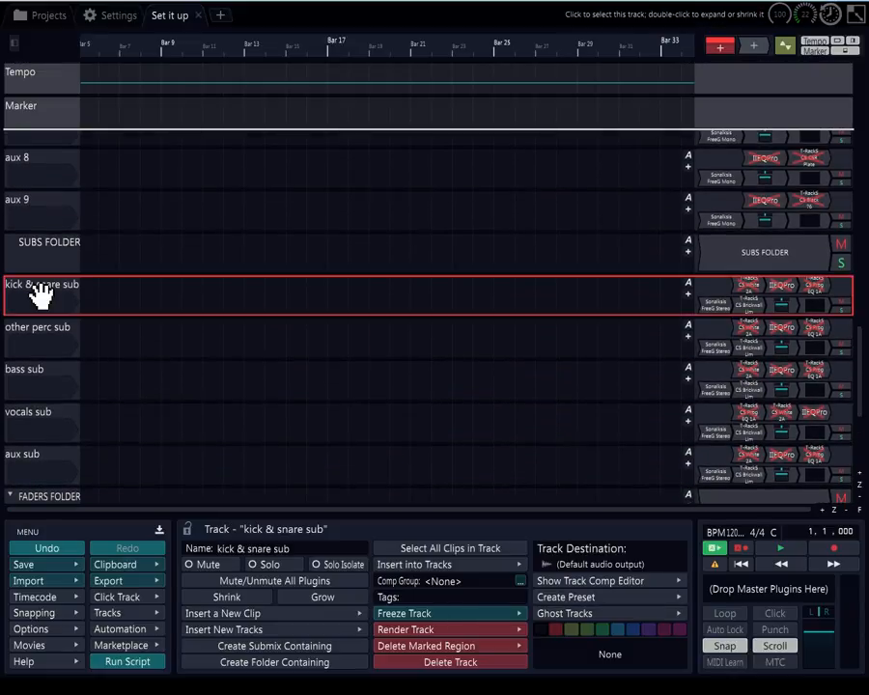
pyautogui.keyDown('shift'); pyautogui.click(26, 462); pyautogui.keyUp('shift')
pyautogui.moveTo(40, 289); pyautogui.dragTo(46, 275)
# Move the nine tracks from aux 1 to aux 9 into the AUX FOLDER
pyautogui.scroll(3, 45, 274)
pyautogui.scroll(5, 44, 280)
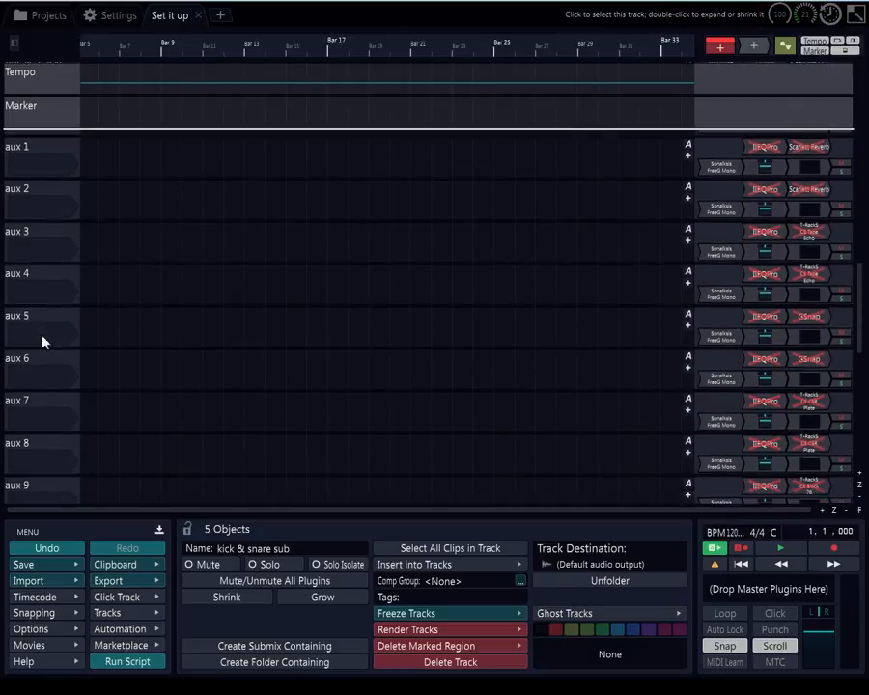
pyautogui.scroll(-1, 43, 341)
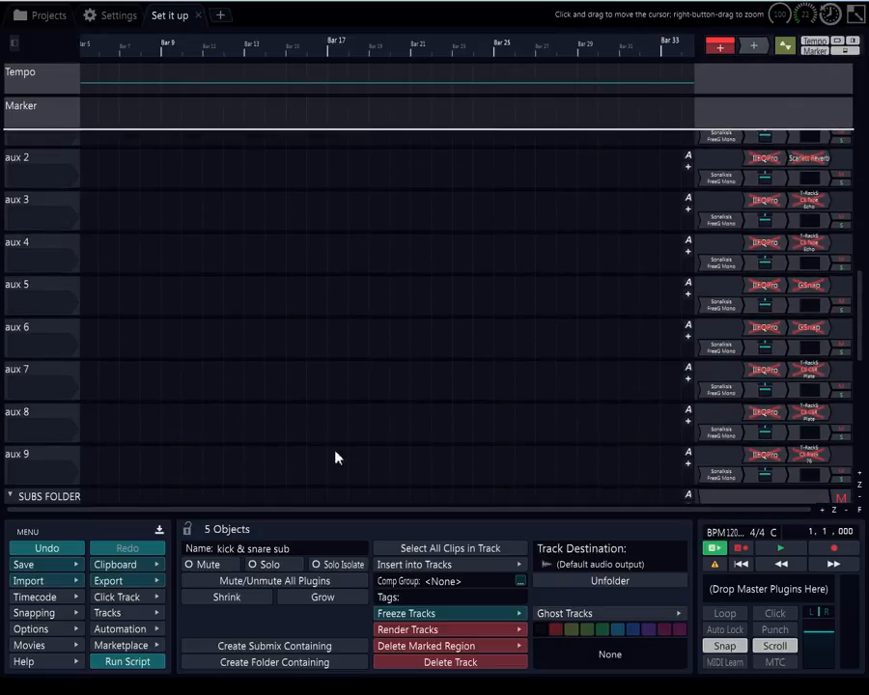
pyautogui.click(731, 431)
pyautogui.click(35, 456)
pyautogui.scroll(4, 31, 453)
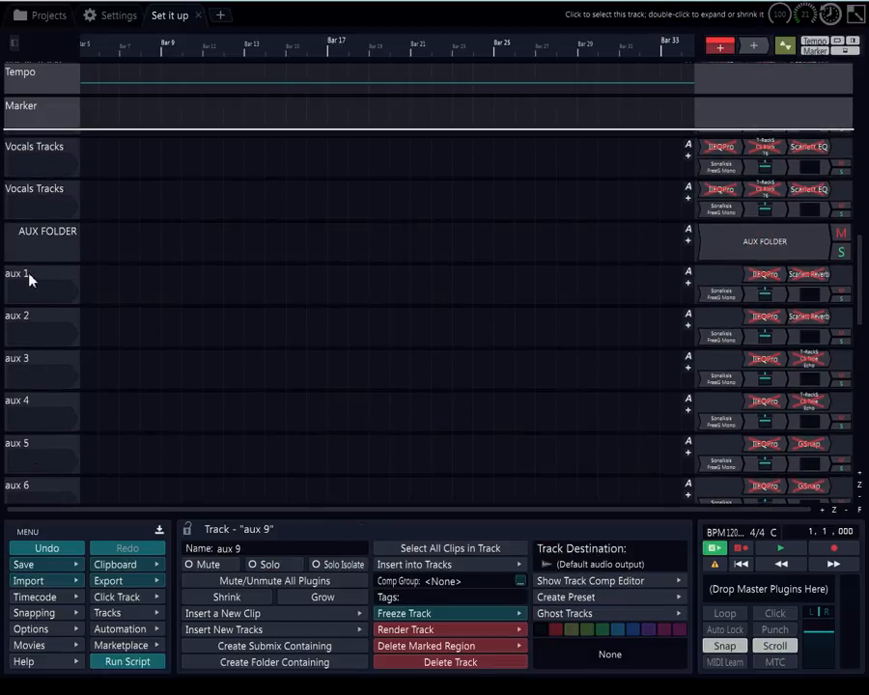
pyautogui.keyDown('shift'); pyautogui.click(29, 278); pyautogui.keyUp('shift')
pyautogui.moveTo(29, 278); pyautogui.dragTo(55, 256)
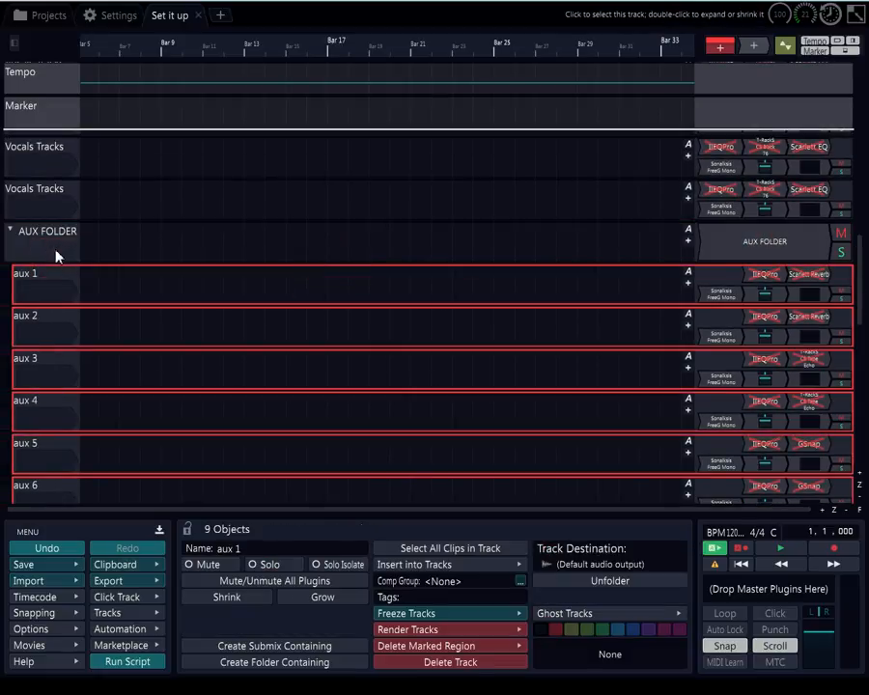
# Move all nine Vocals Tracks into the VOCALS FOLDER
pyautogui.scroll(3, 10, 288)
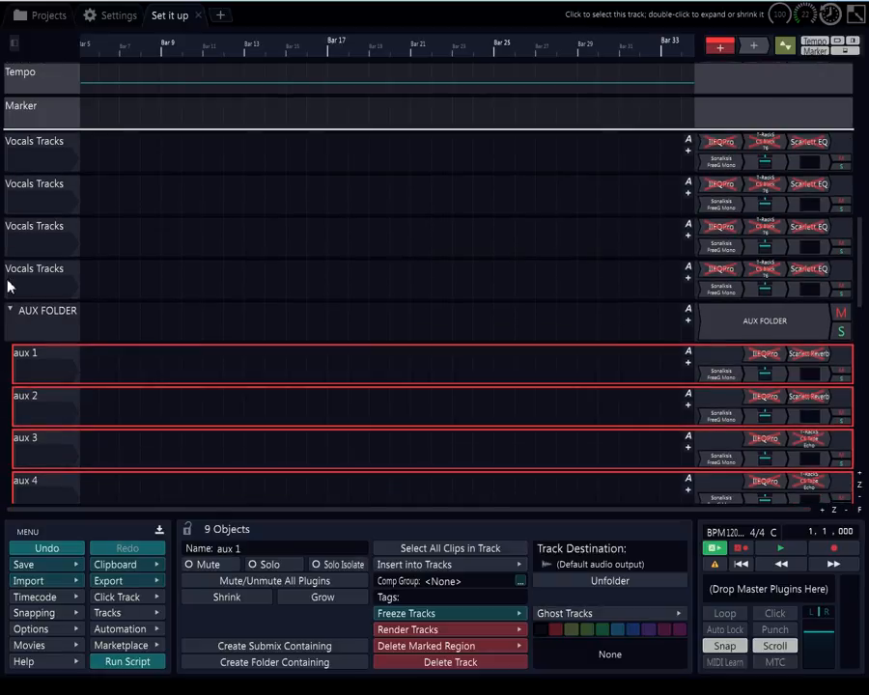
pyautogui.click(38, 304)
pyautogui.scroll(5, 34, 290)
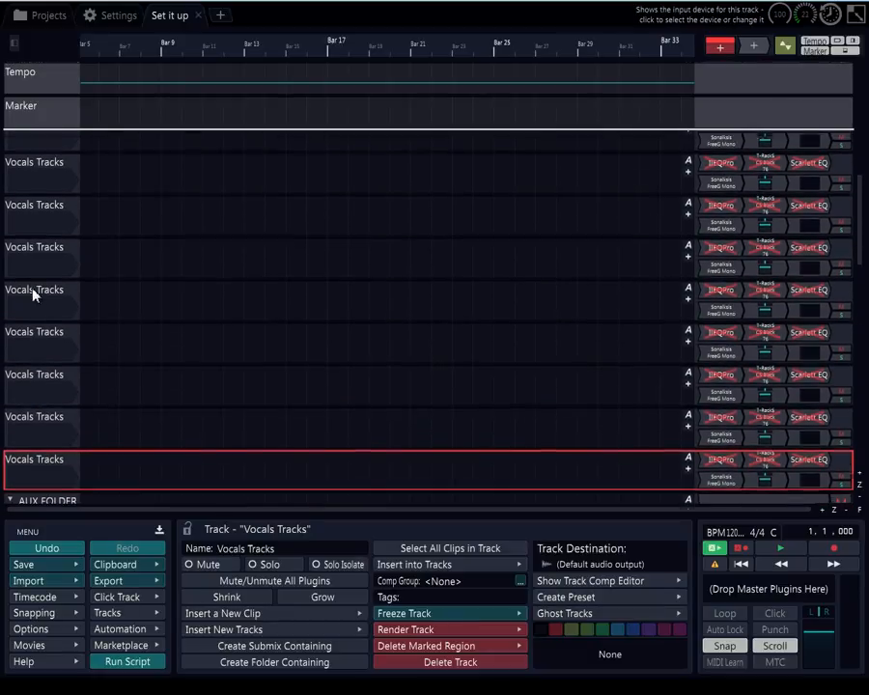
pyautogui.keyDown('shift'); pyautogui.click(34, 283); pyautogui.keyUp('shift')
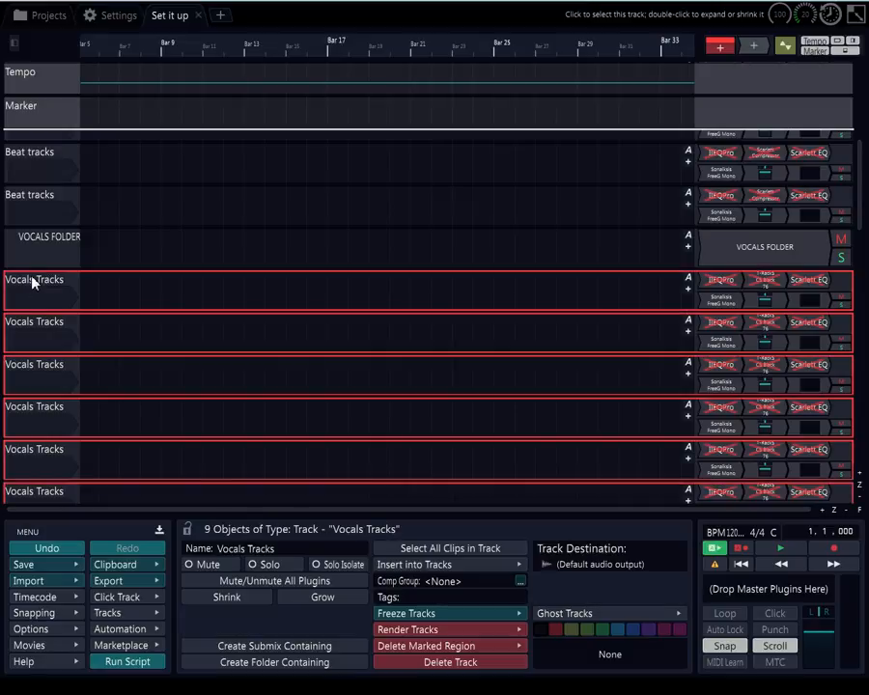
pyautogui.moveTo(32, 281); pyautogui.dragTo(48, 263)
# Move all eight Beat tracks into the Beat FOLDER
pyautogui.scroll(3, 49, 260)
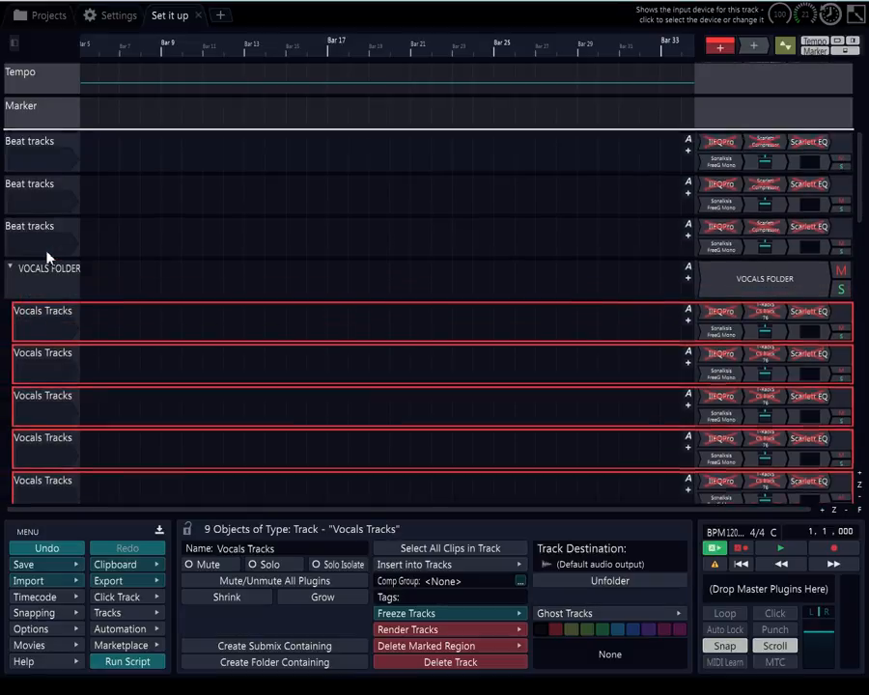
pyautogui.scroll(3, 34, 289)
pyautogui.click(25, 386)
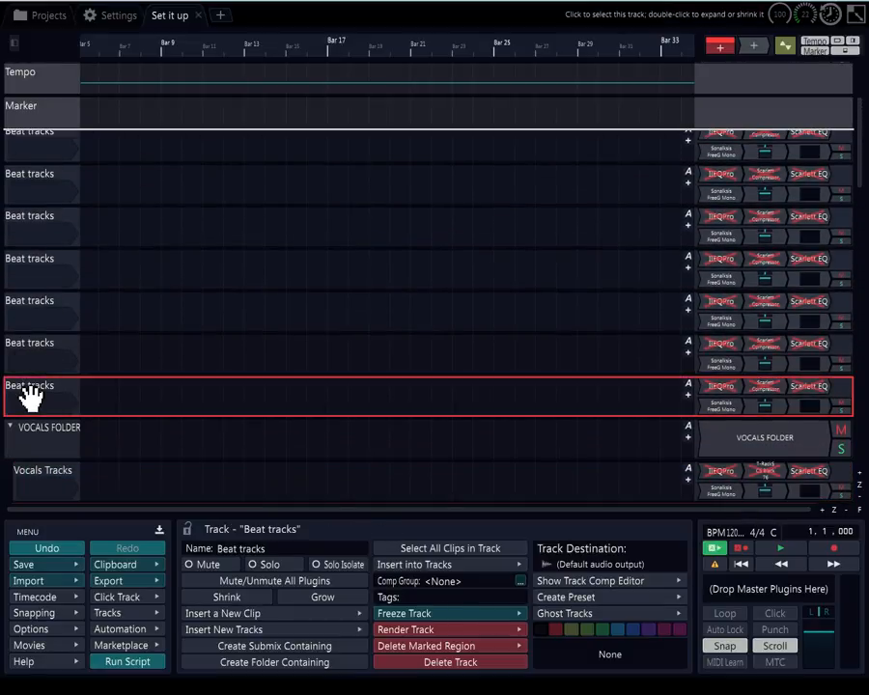
pyautogui.scroll(2, 26, 385)
pyautogui.scroll(2, 26, 384)
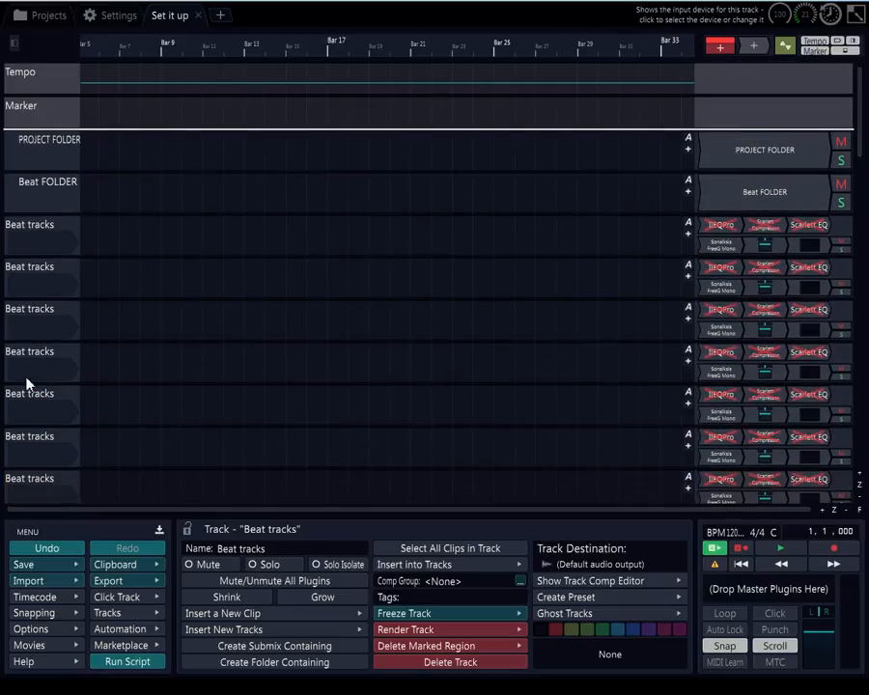
pyautogui.keyDown('shift'); pyautogui.click(27, 227); pyautogui.keyUp('shift')
pyautogui.moveTo(27, 228)
pyautogui.mouseDown()
pyautogui.moveTo(44, 217)
pyautogui.moveTo(44, 232)
pyautogui.mouseUp()
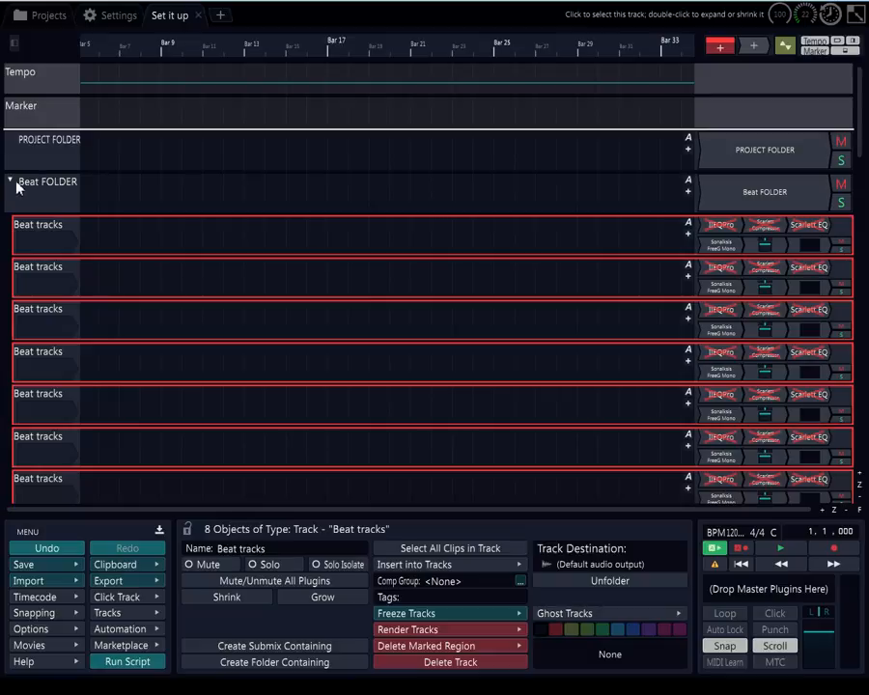
# Collapse the Beat, VOCALS, AUX, SUBS and FADERS folders so that only the folder tracks show
pyautogui.click(12, 184)
pyautogui.click(11, 225)
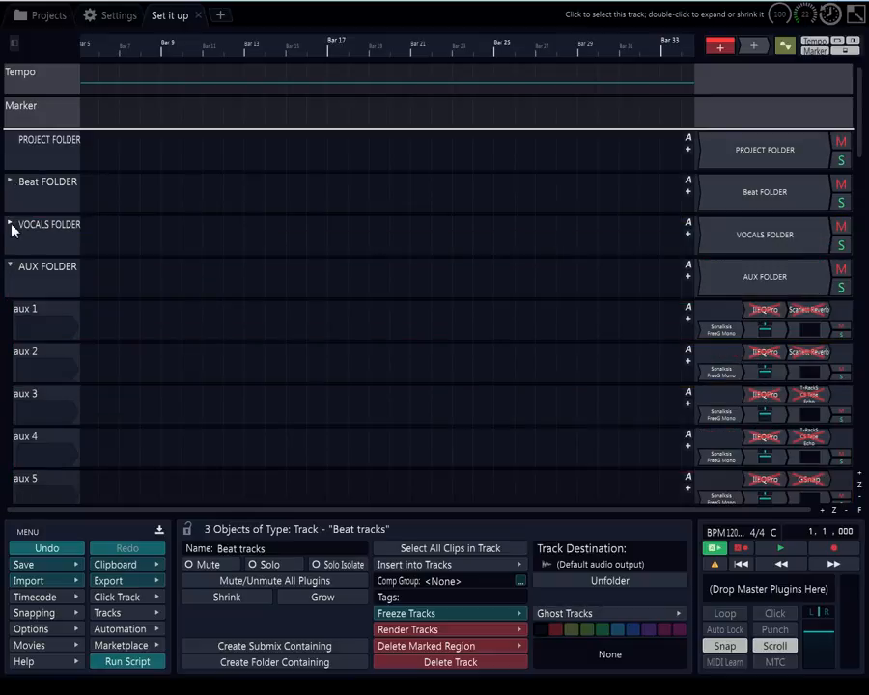
pyautogui.click(10, 267)
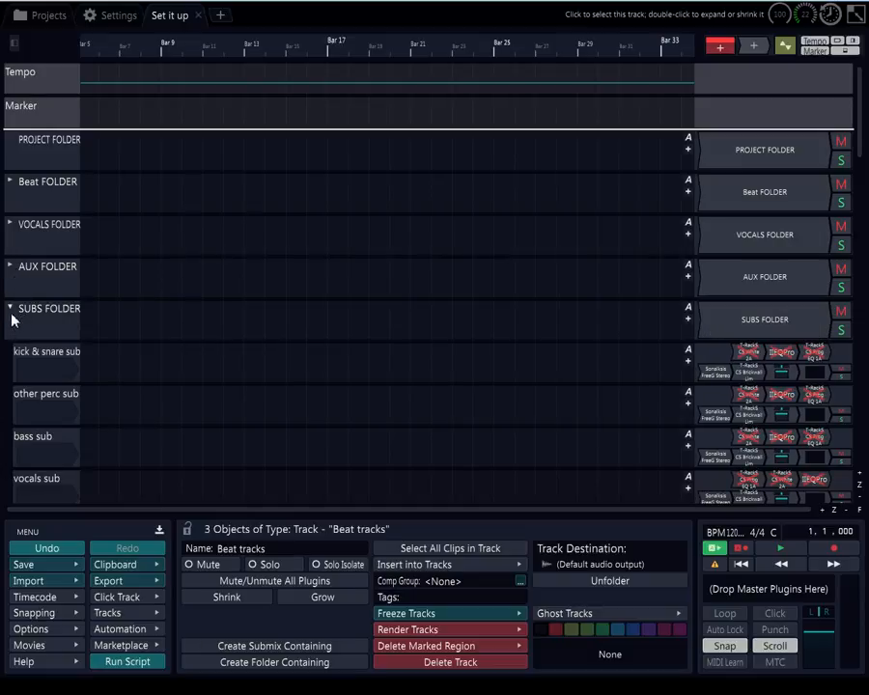
pyautogui.click(10, 309)
pyautogui.click(10, 352)
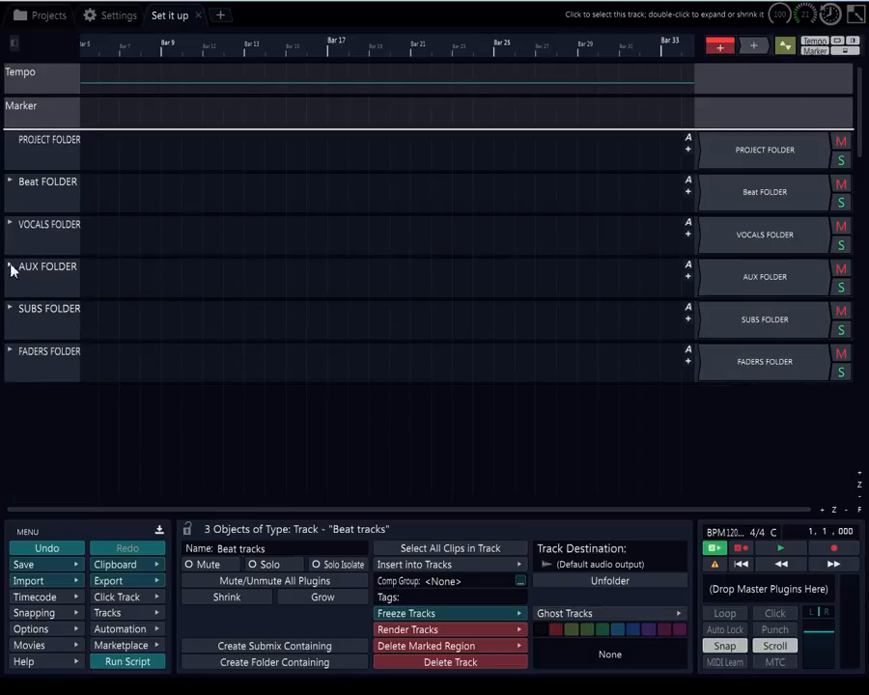
# Nest the Beat FOLDER and the VOCALS FOLDER inside the PROJECT FOLDER
pyautogui.click(25, 188)
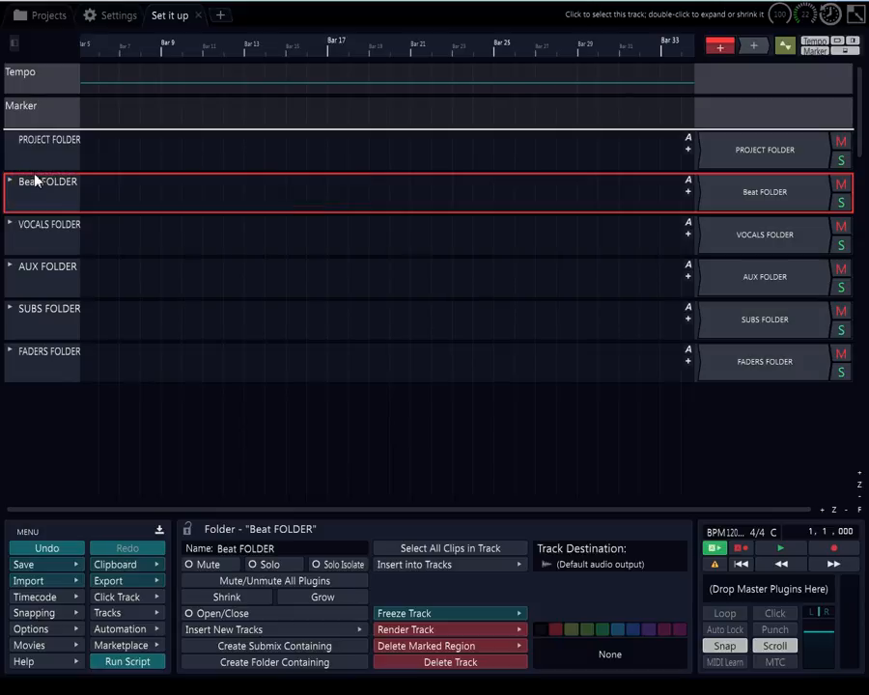
pyautogui.moveTo(34, 184); pyautogui.dragTo(44, 167)
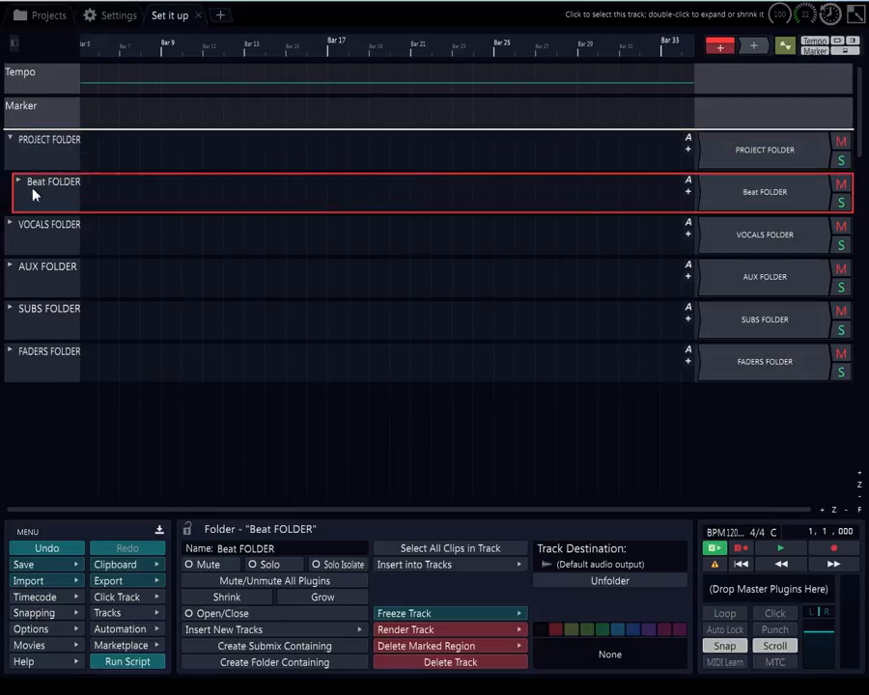
pyautogui.click(22, 230)
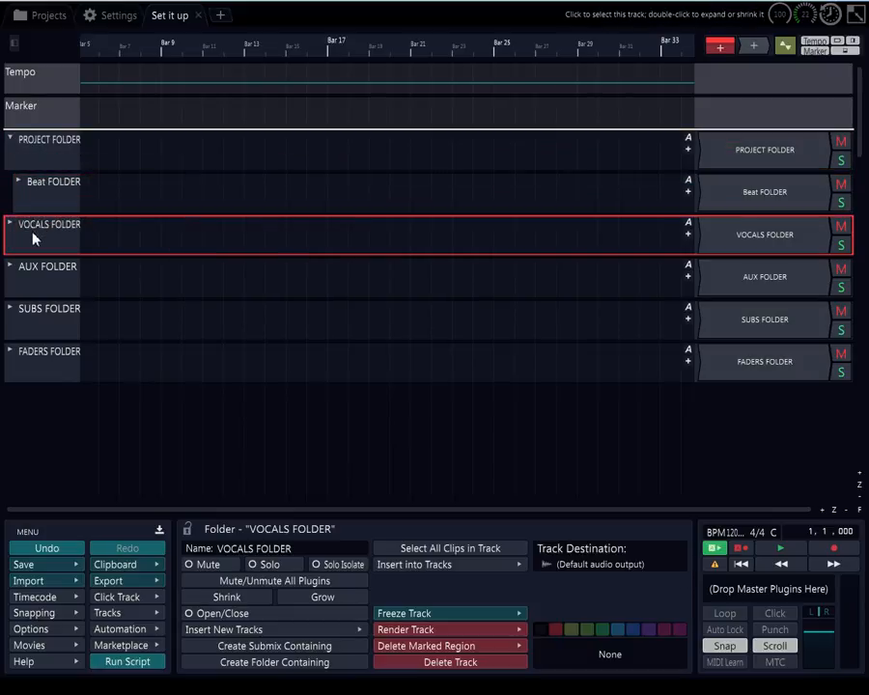
pyautogui.moveTo(34, 235)
pyautogui.mouseDown()
pyautogui.moveTo(58, 221)
pyautogui.moveTo(29, 223)
pyautogui.mouseUp()
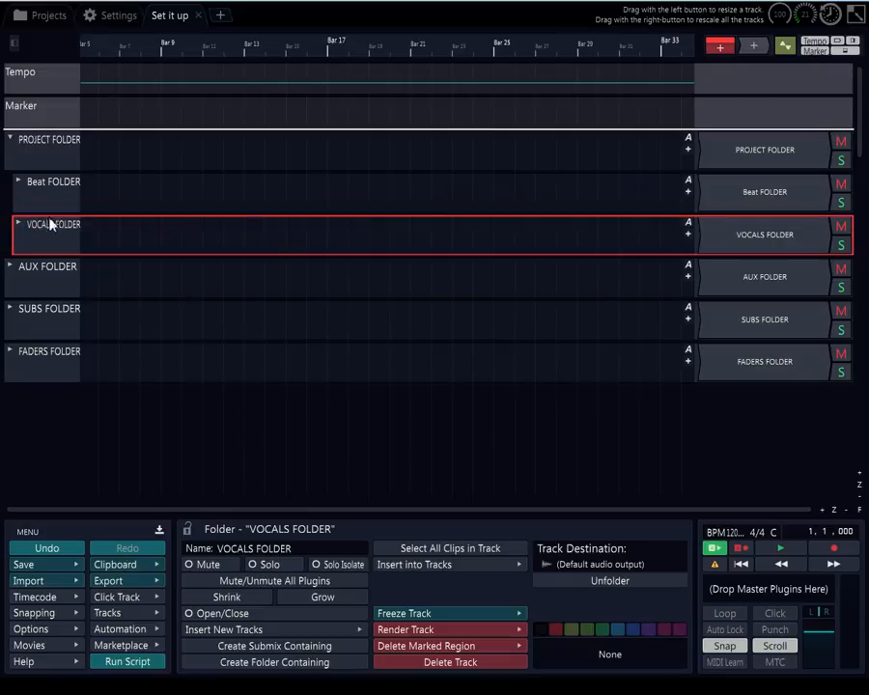
# Nest the AUX FOLDER and the SUBS FOLDER inside the PROJECT FOLDER, and collapse the PROJECT FOLDER
pyautogui.click(36, 274)
pyautogui.moveTo(35, 274); pyautogui.dragTo(46, 263)
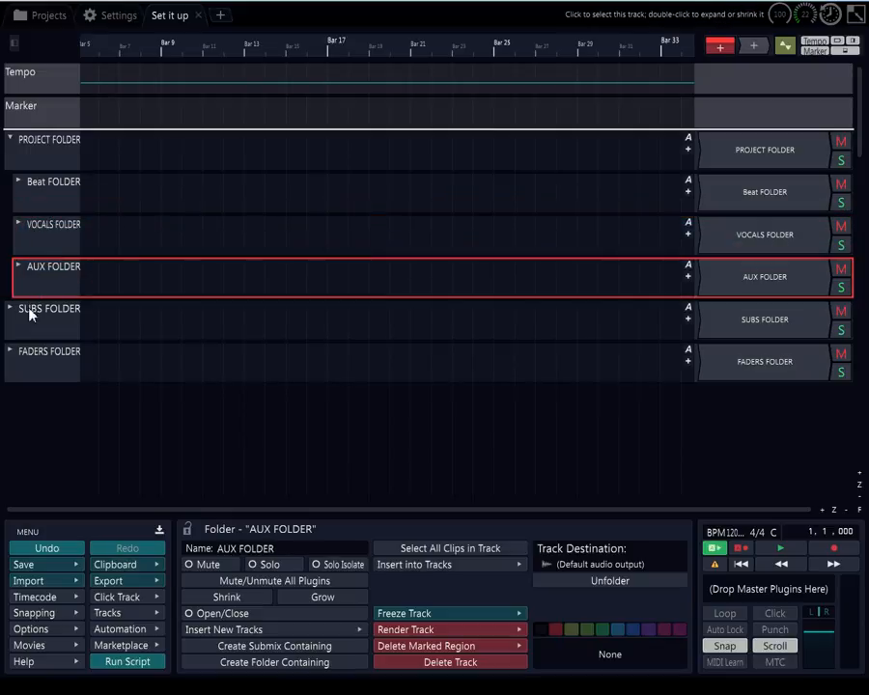
pyautogui.click(34, 314)
pyautogui.moveTo(34, 313); pyautogui.dragTo(41, 304)
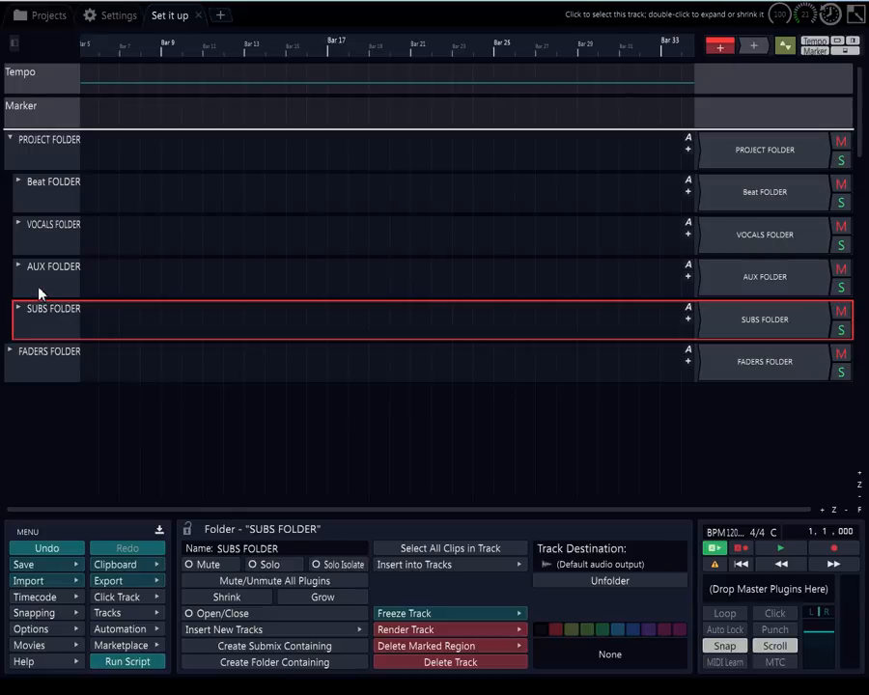
pyautogui.click(8, 142)
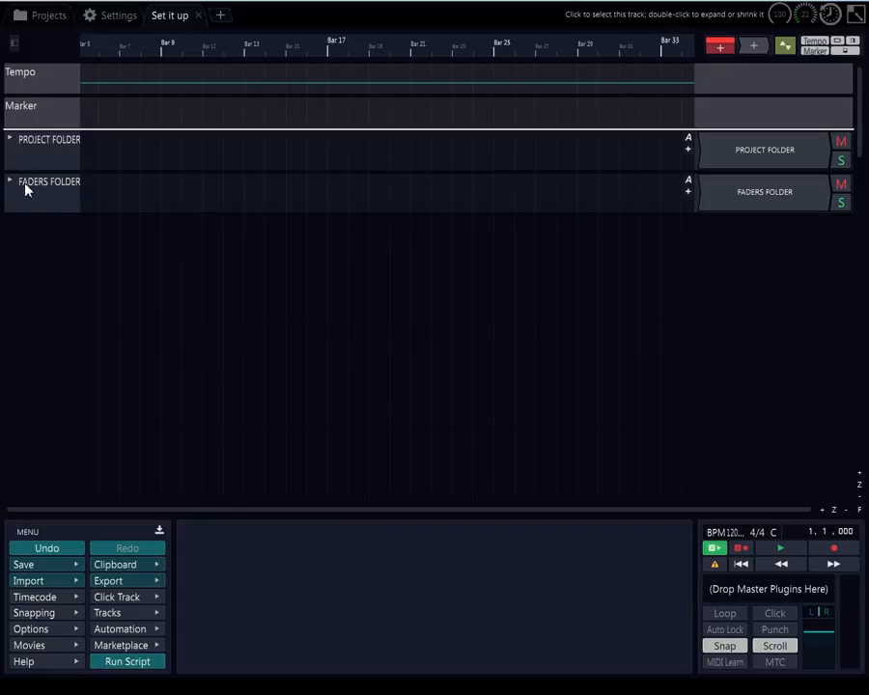
# Expand and collapse the FADERS FOLDER and the PROJECT FOLDER in turn to review the tracks and folders they contain
pyautogui.click(10, 183)
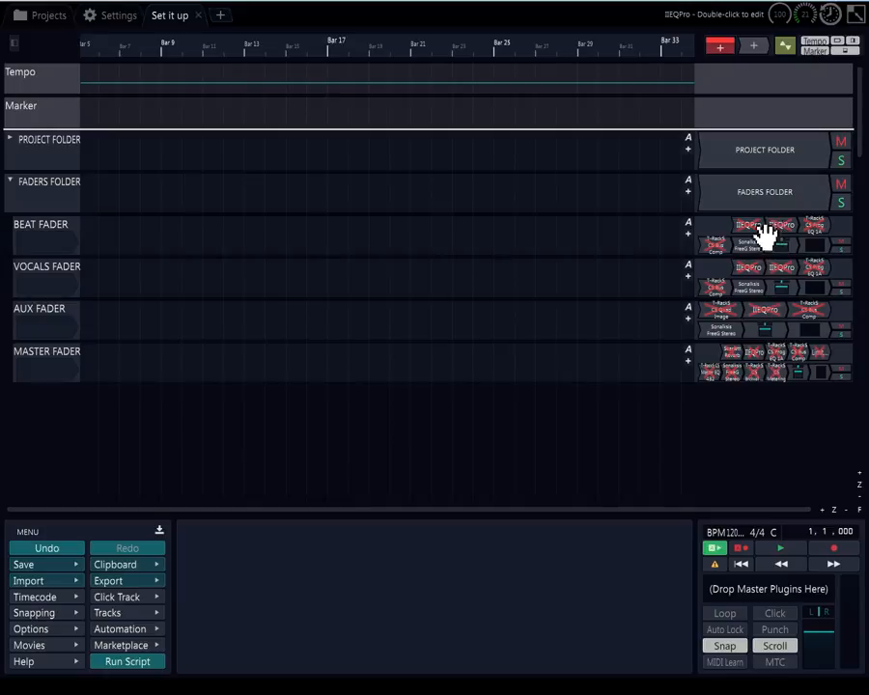
pyautogui.click(10, 182)
pyautogui.click(9, 182)
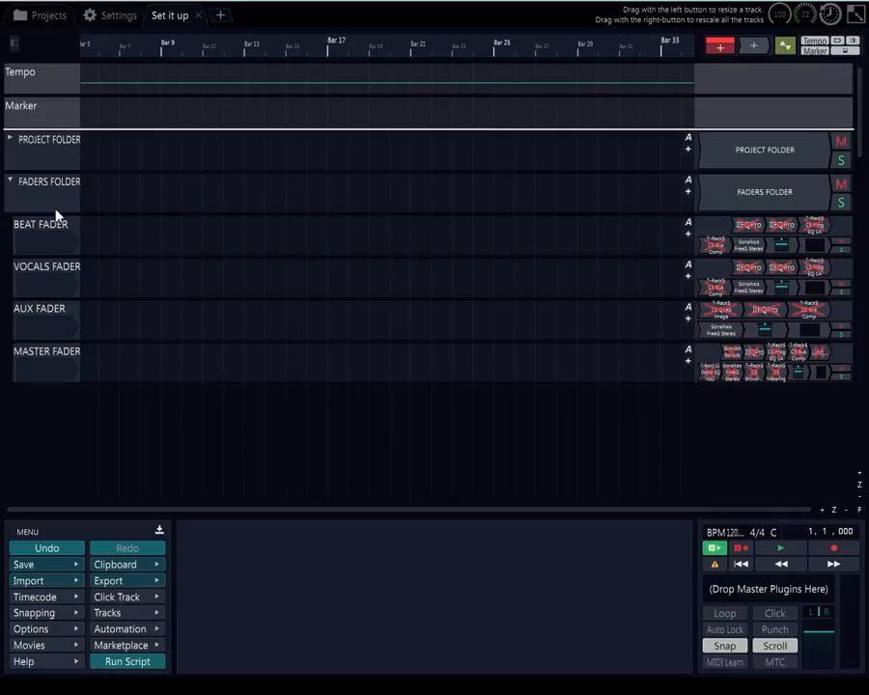
pyautogui.click(11, 180)
pyautogui.click(10, 142)
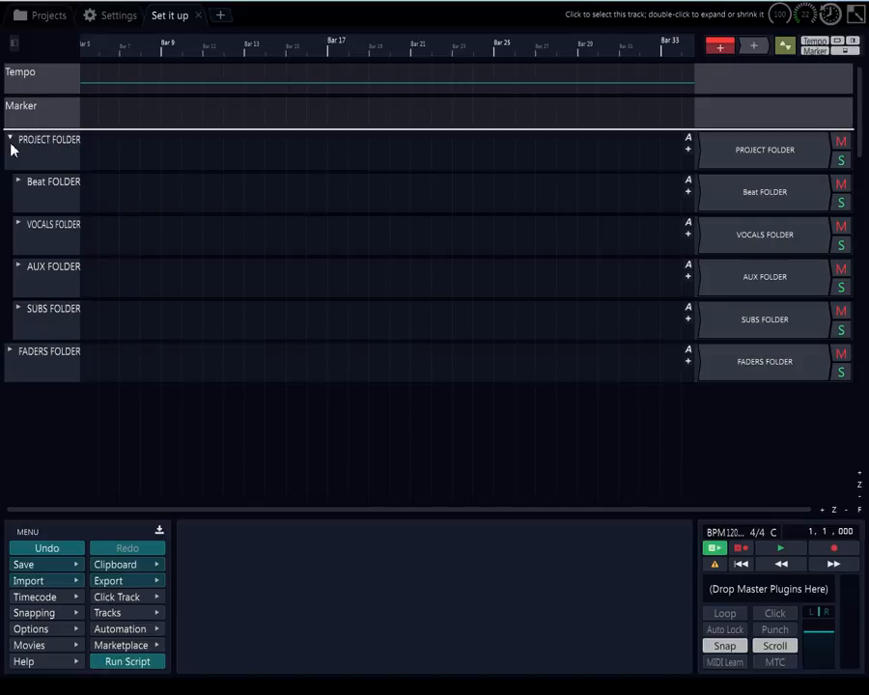
pyautogui.click(11, 144)
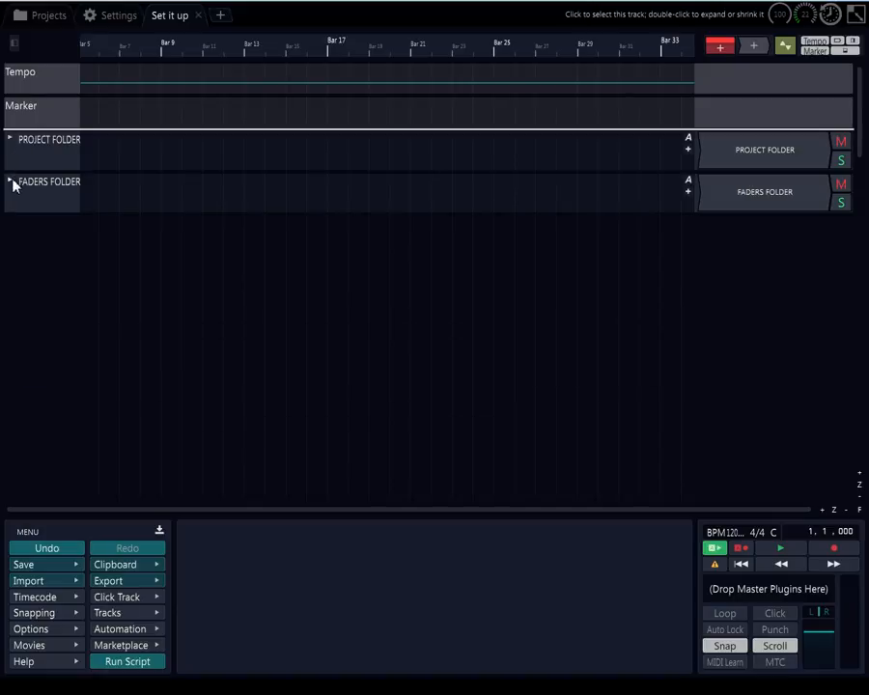
pyautogui.click(10, 181)
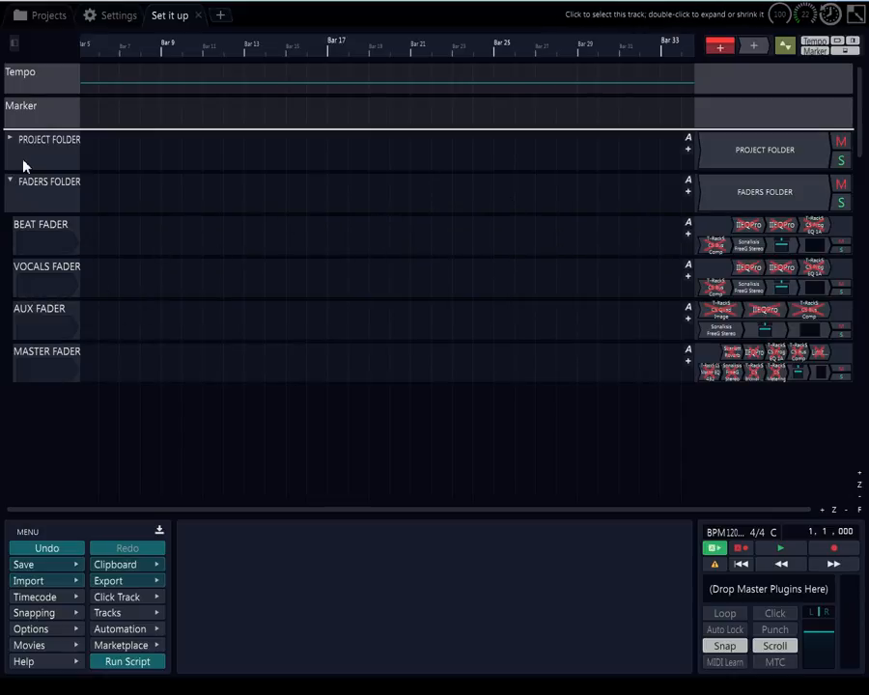
# Colour the FADERS FOLDER red and the PROJECT FOLDER blue
pyautogui.doubleClick(27, 193)
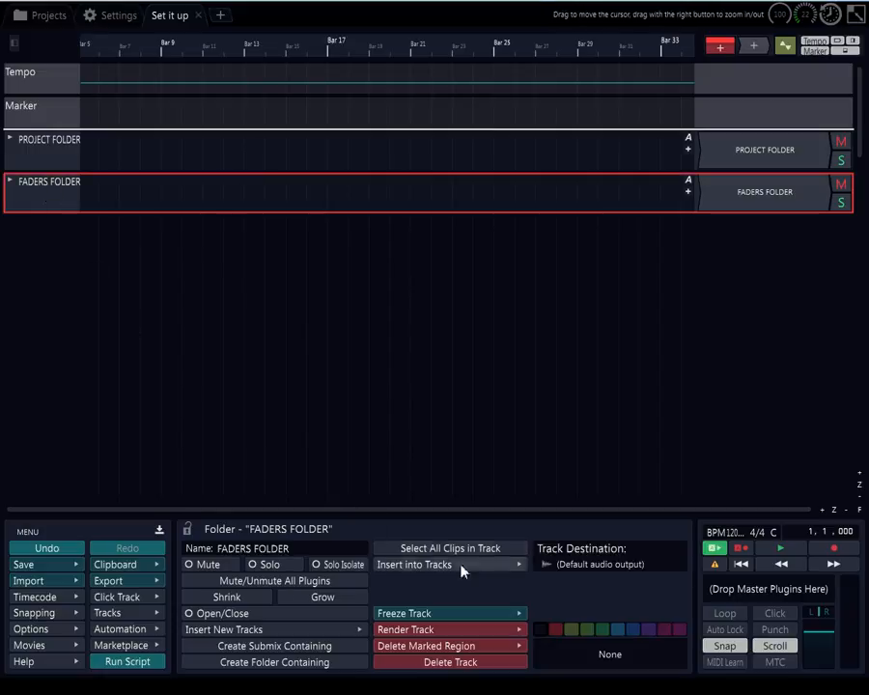
pyautogui.click(555, 629)
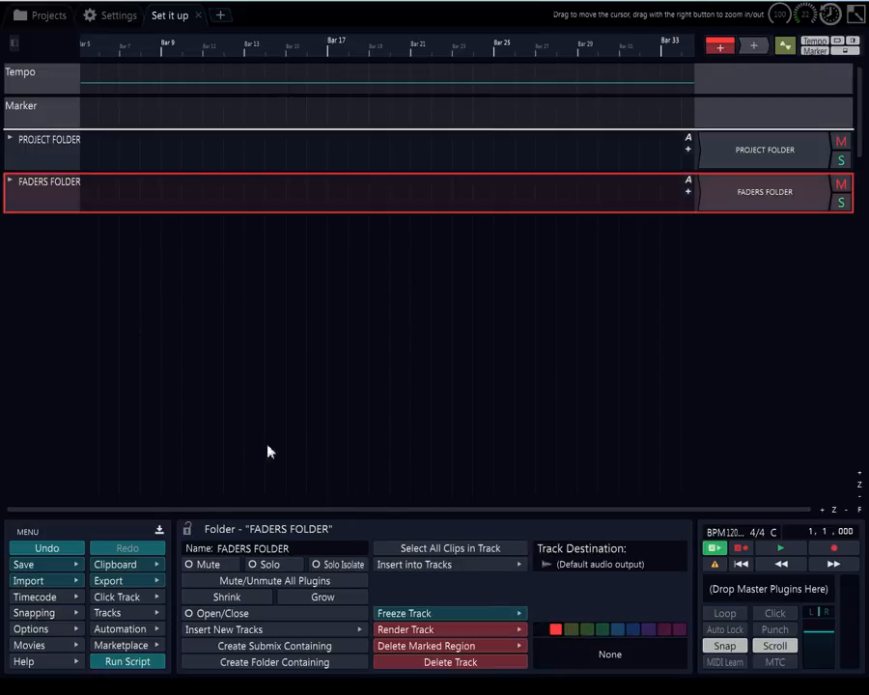
pyautogui.click(11, 182)
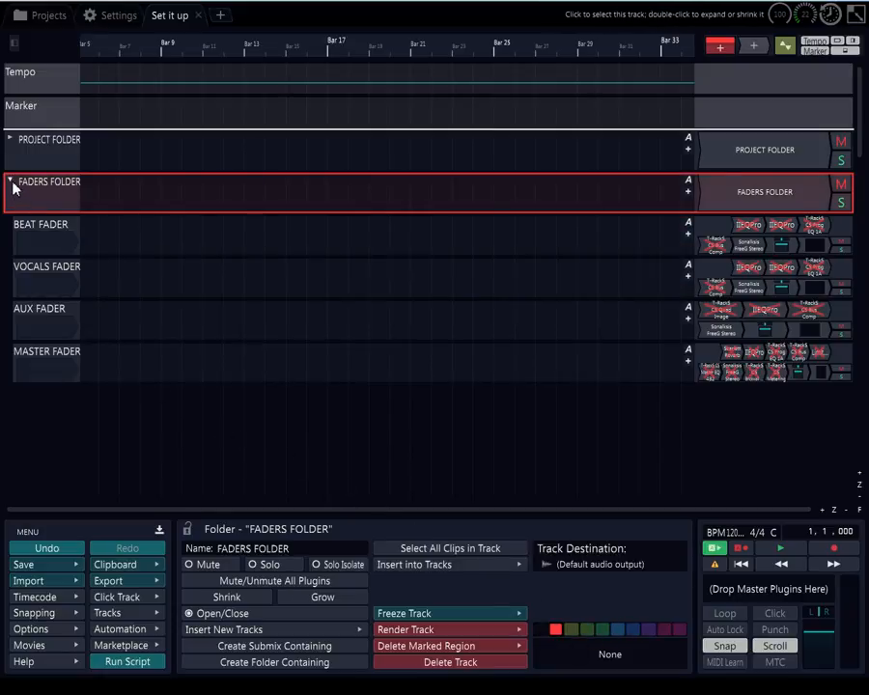
pyautogui.click(12, 183)
pyautogui.click(38, 143)
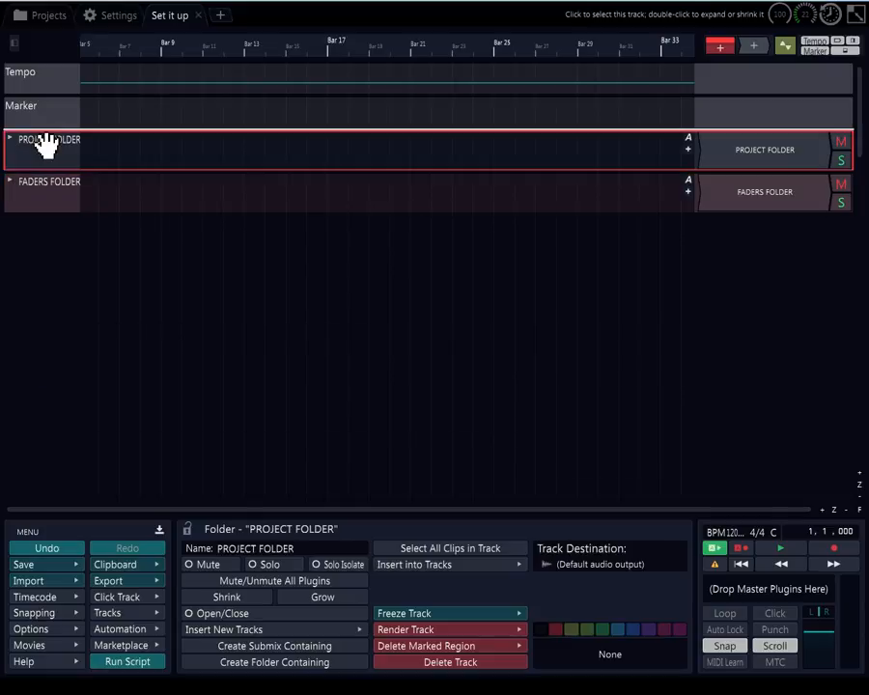
pyautogui.click(631, 631)
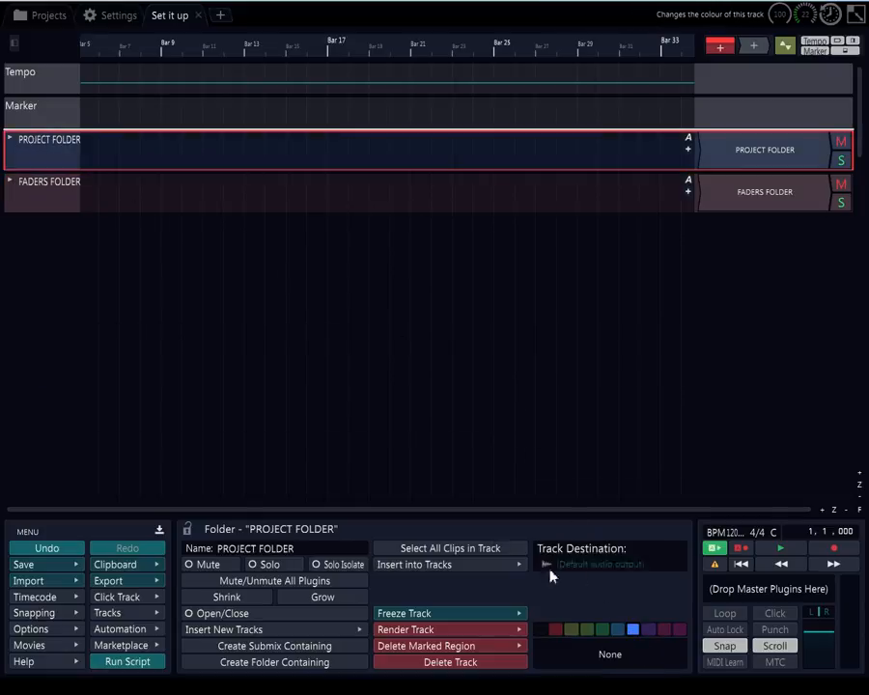
# Inside the PROJECT FOLDER, colour the Beat FOLDER yellow and the VOCALS FOLDER light blue
pyautogui.click(10, 140)
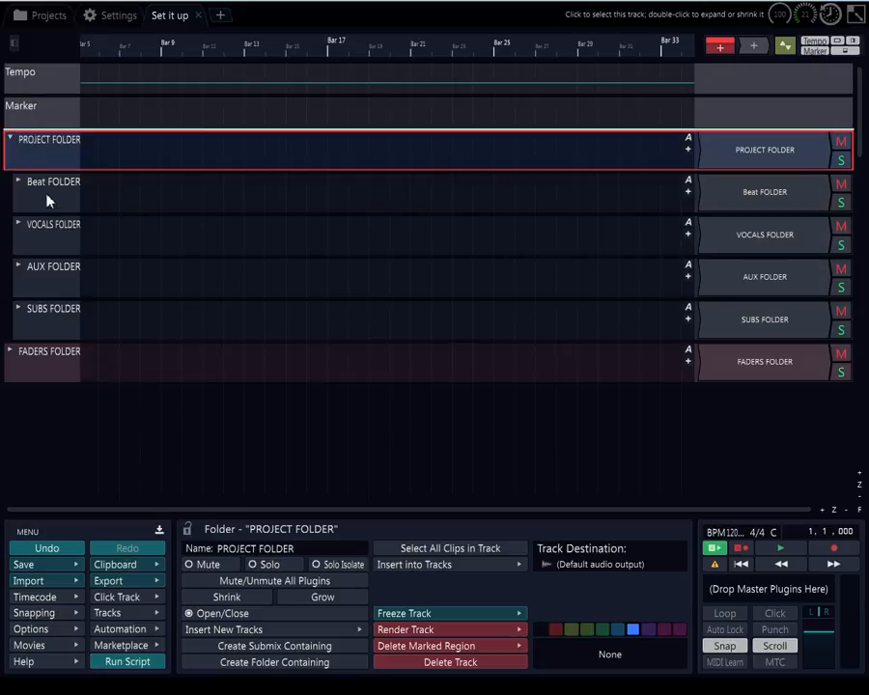
pyautogui.click(55, 188)
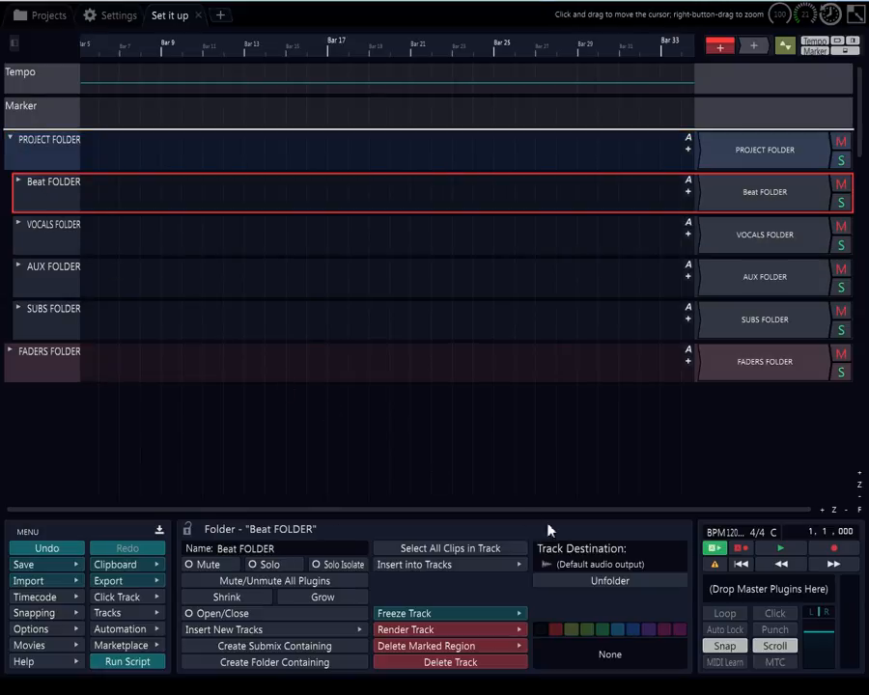
pyautogui.click(571, 632)
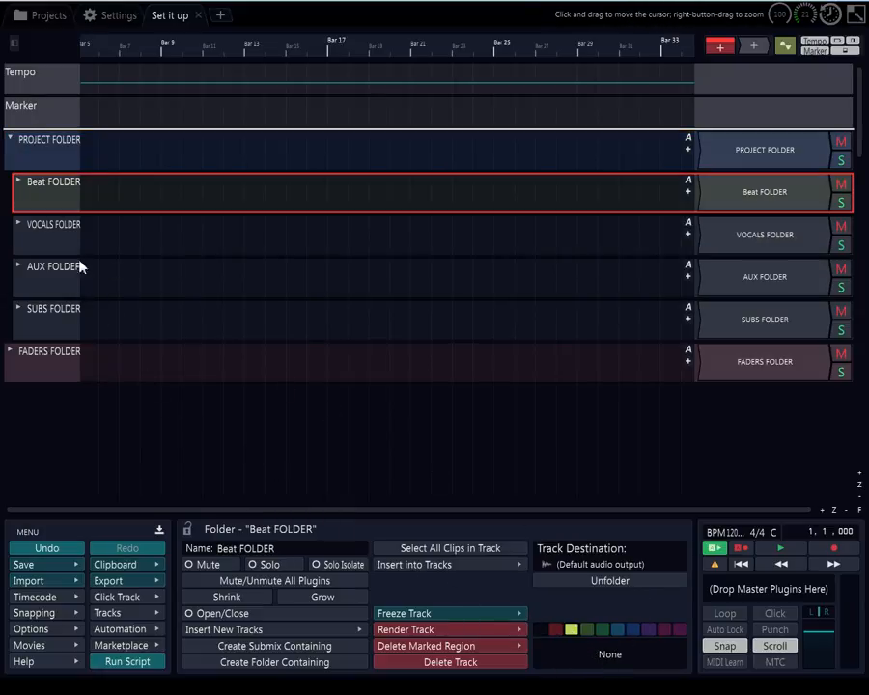
pyautogui.click(63, 236)
pyautogui.click(619, 632)
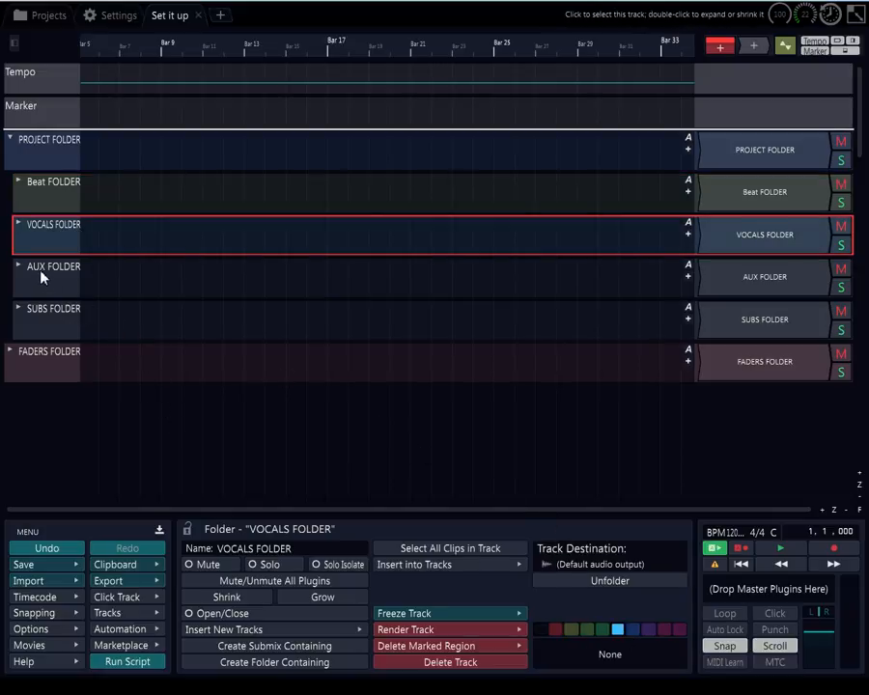
# Colour the AUX FOLDER green and the SUBS FOLDER purple
pyautogui.click(45, 275)
pyautogui.click(601, 630)
pyautogui.click(36, 322)
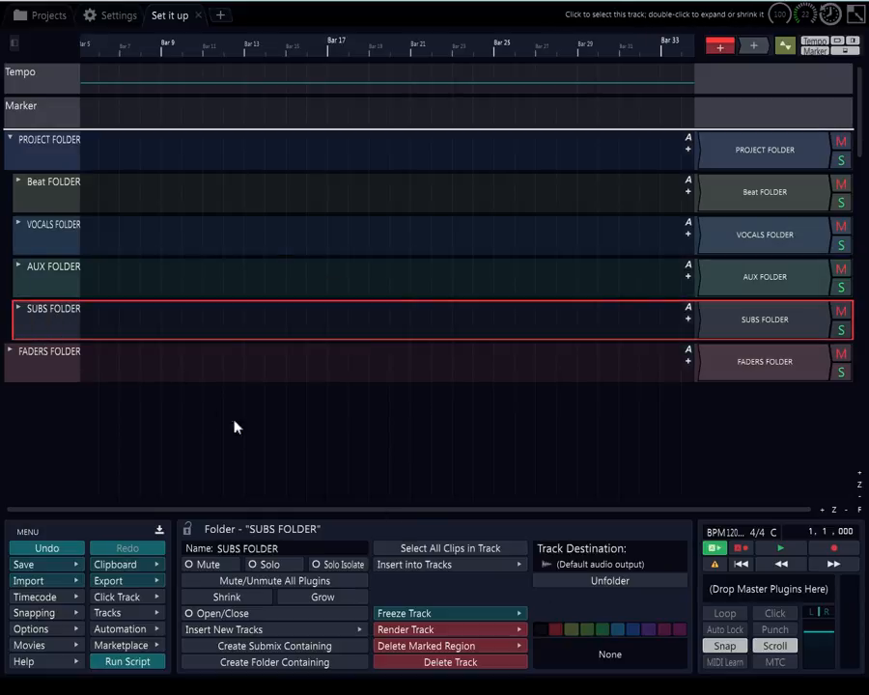
pyautogui.click(649, 630)
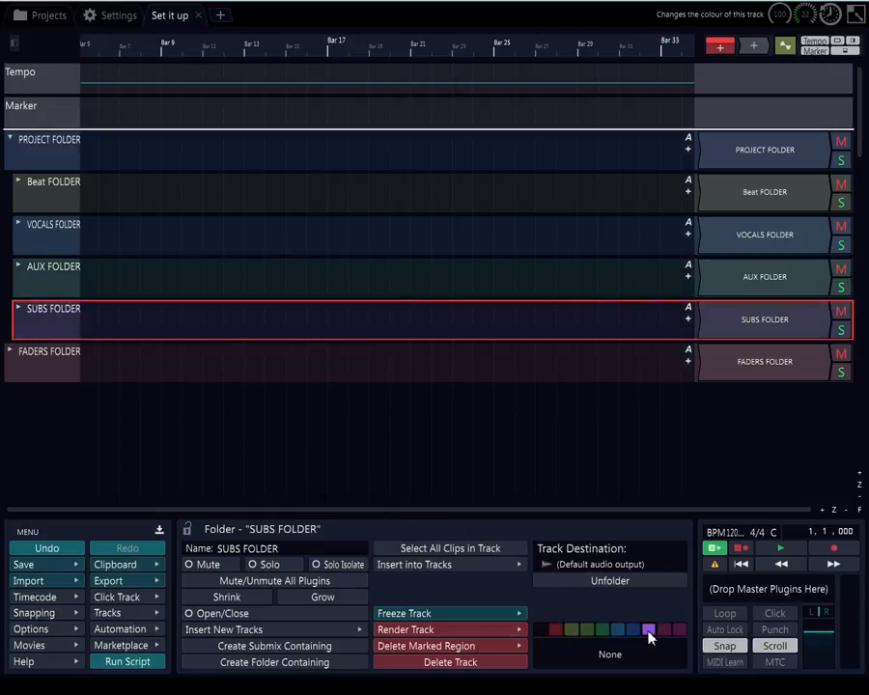
# Expand the Beat, VOCALS, AUX, SUBS and FADERS folders to show all their tracks, and return to the start of the track list
pyautogui.click(19, 182)
pyautogui.scroll(-3, 27, 279)
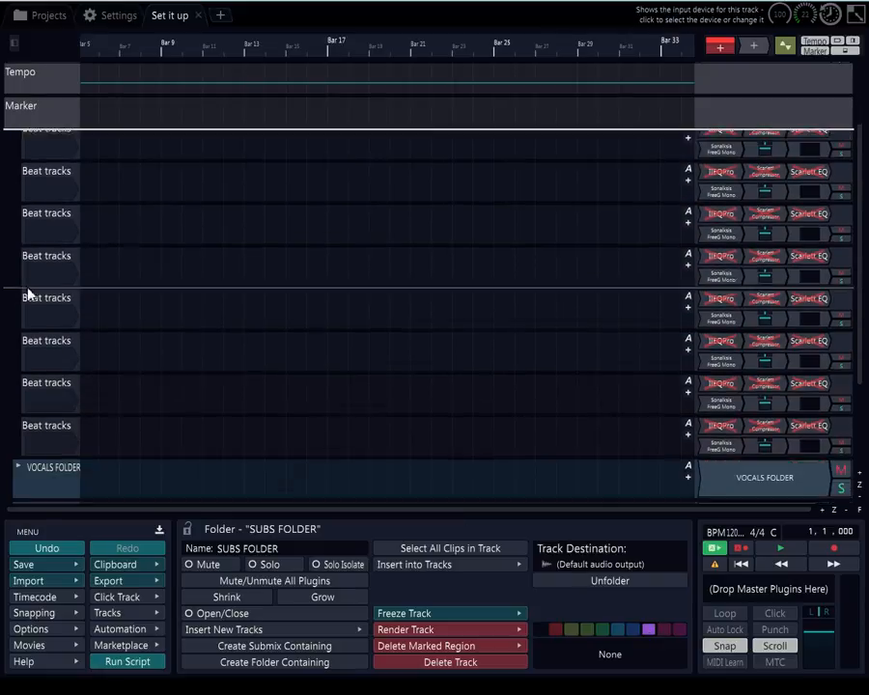
pyautogui.scroll(-3, 28, 292)
pyautogui.click(19, 355)
pyautogui.scroll(-5, 16, 361)
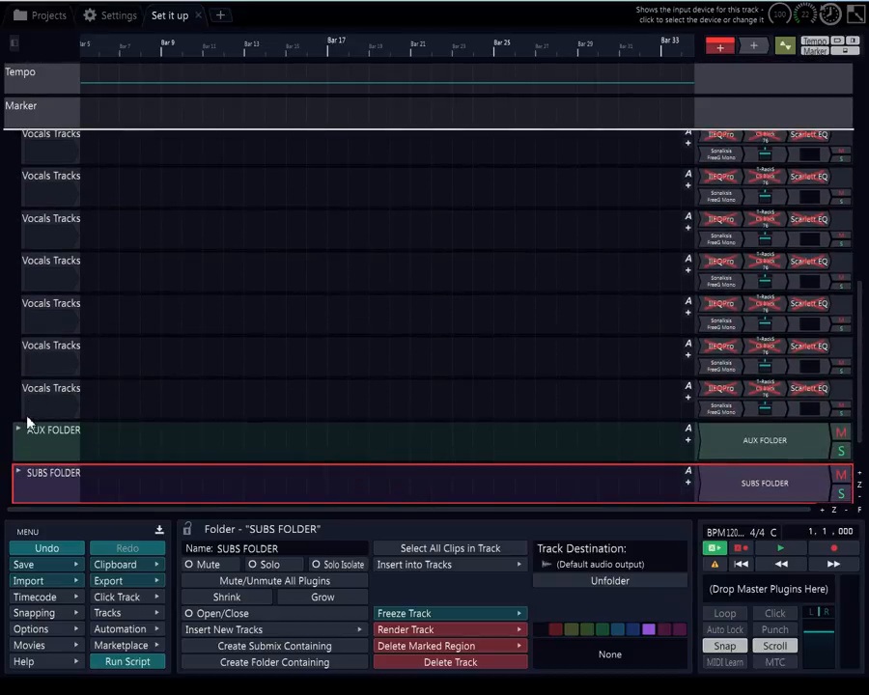
pyautogui.click(18, 430)
pyautogui.scroll(-5, 24, 431)
pyautogui.scroll(-6, 24, 425)
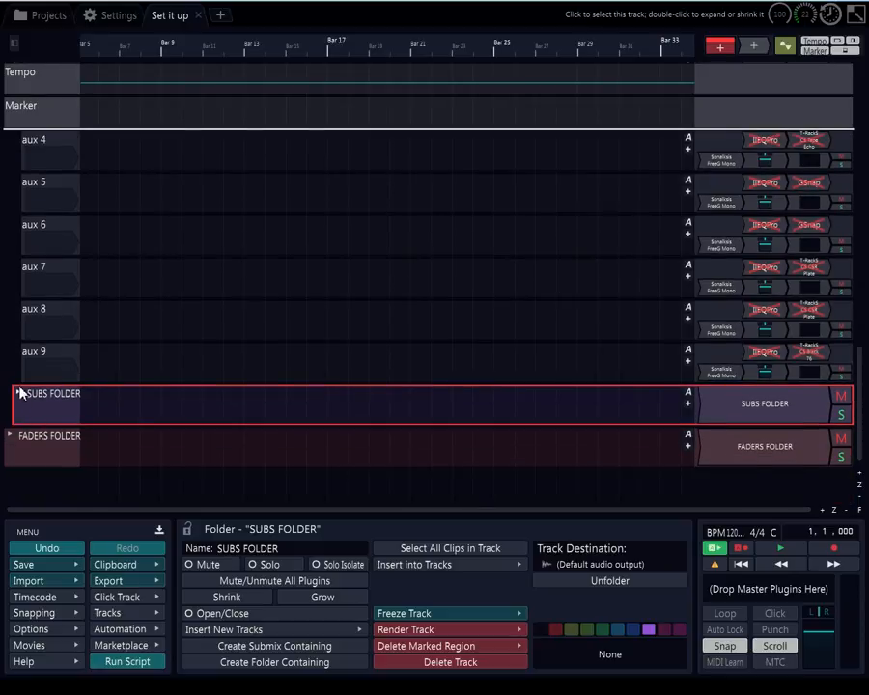
pyautogui.click(18, 393)
pyautogui.scroll(-5, 24, 415)
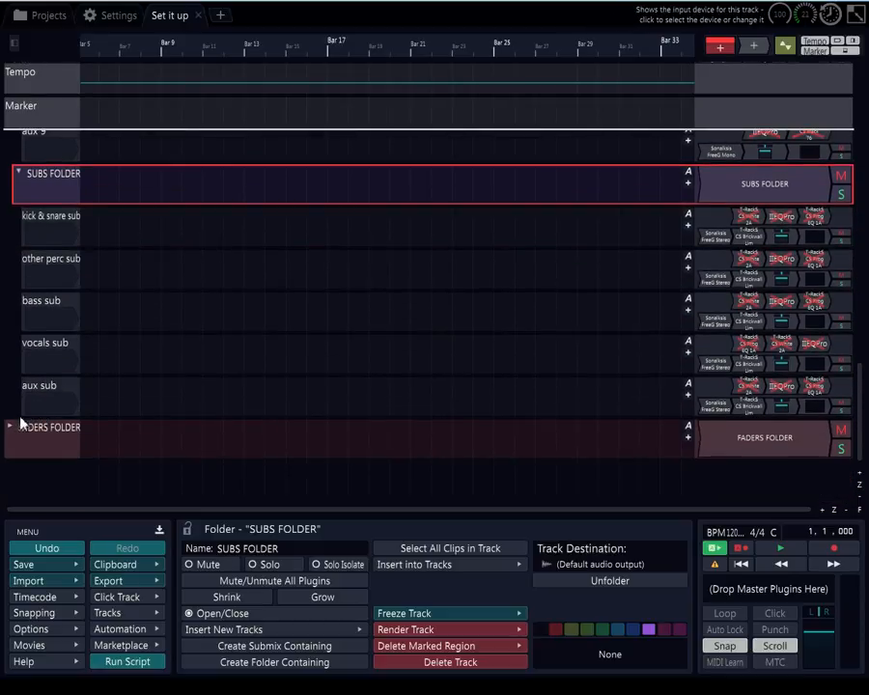
pyautogui.click(9, 425)
pyautogui.scroll(-3, 116, 46)
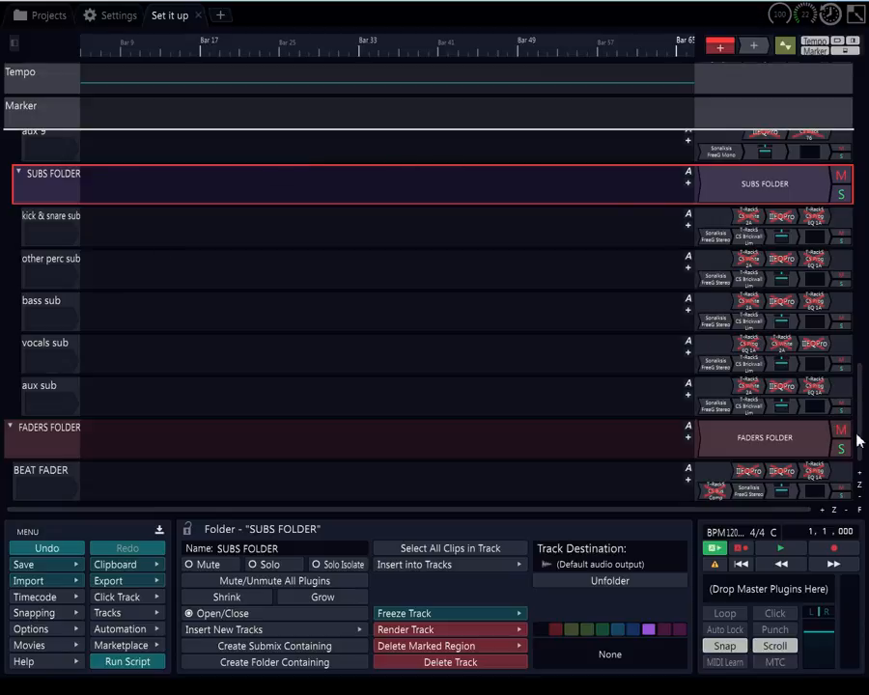
pyautogui.scroll(10, 855, 436)
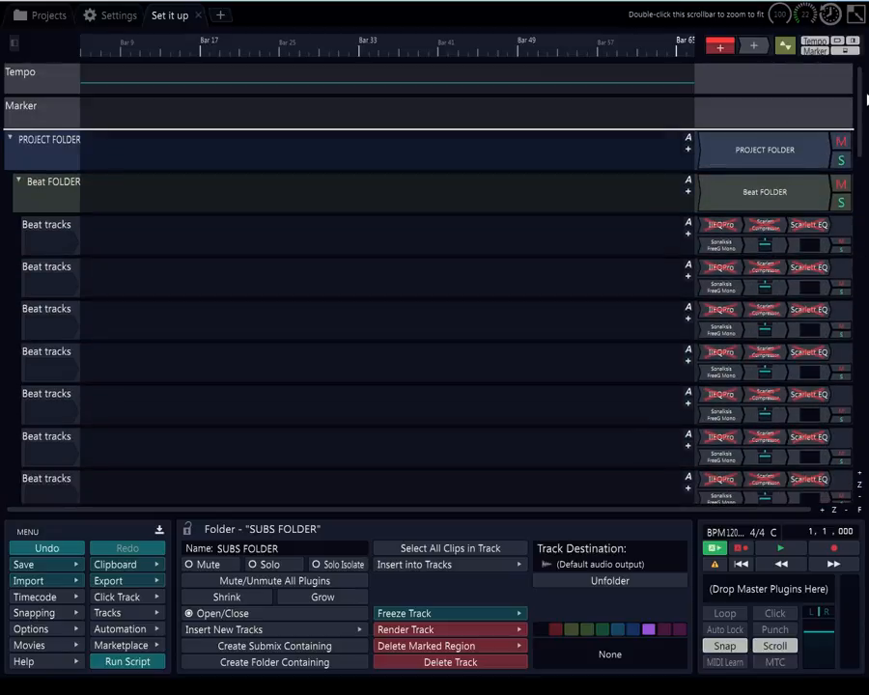
# Select all eight Beat tracks and give them the tag "1 Beat tracks"
pyautogui.click(56, 228)
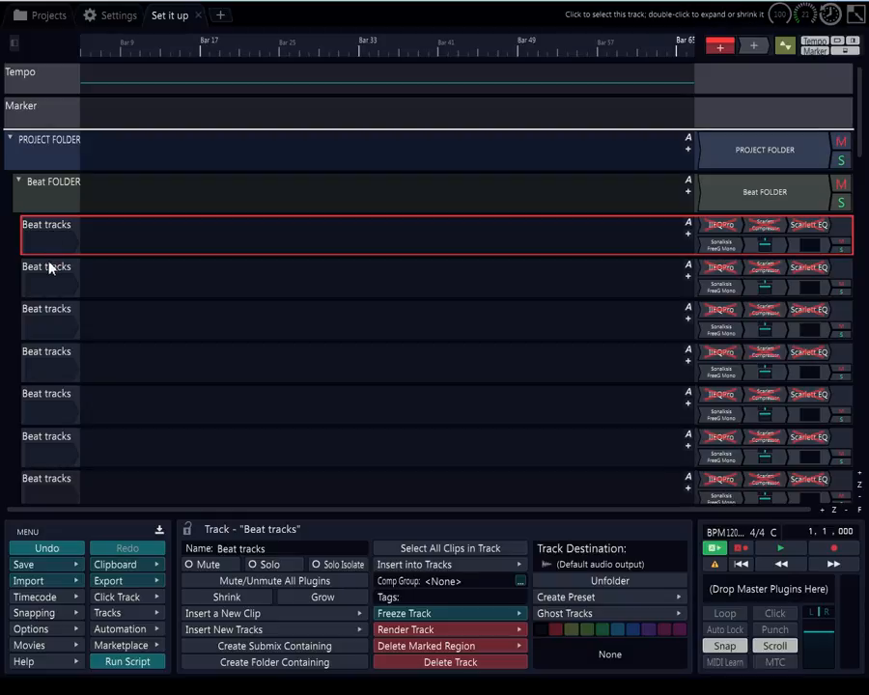
pyautogui.scroll(-3, 48, 268)
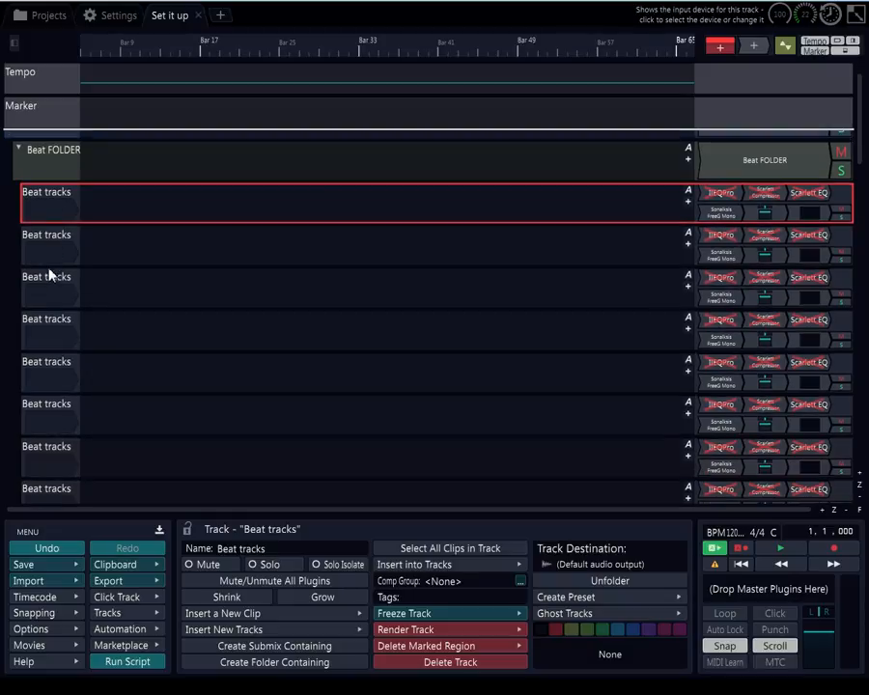
pyautogui.scroll(-1, 39, 265)
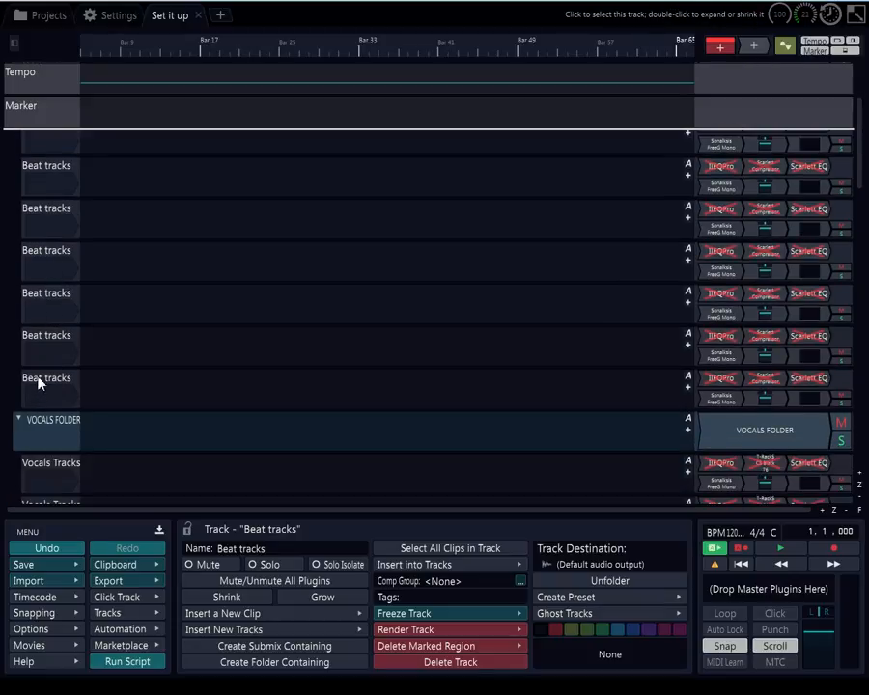
pyautogui.click(269, 548)
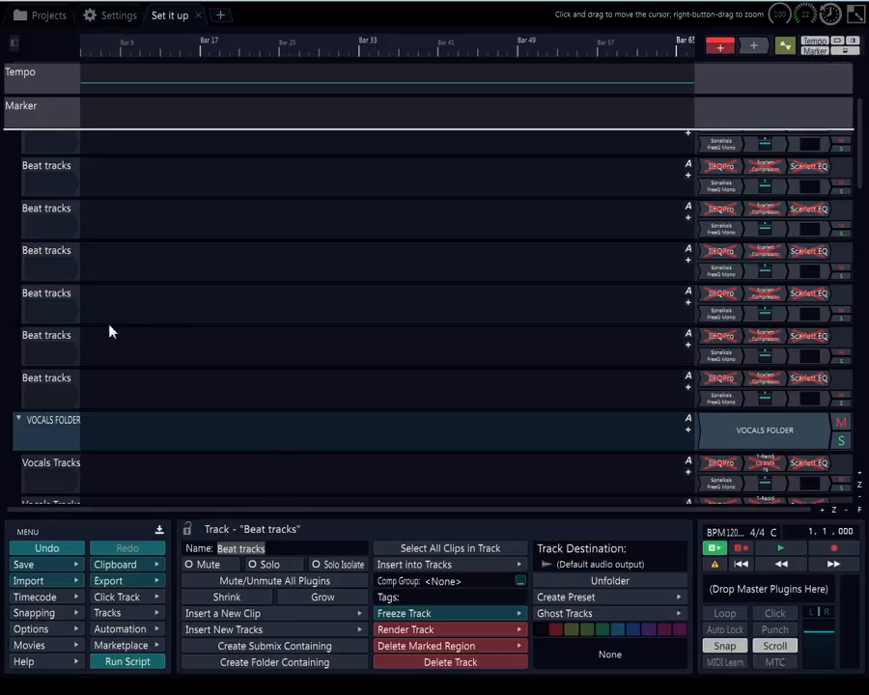
pyautogui.keyDown('shift'); pyautogui.click(41, 379); pyautogui.keyUp('shift')
pyautogui.click(433, 598)
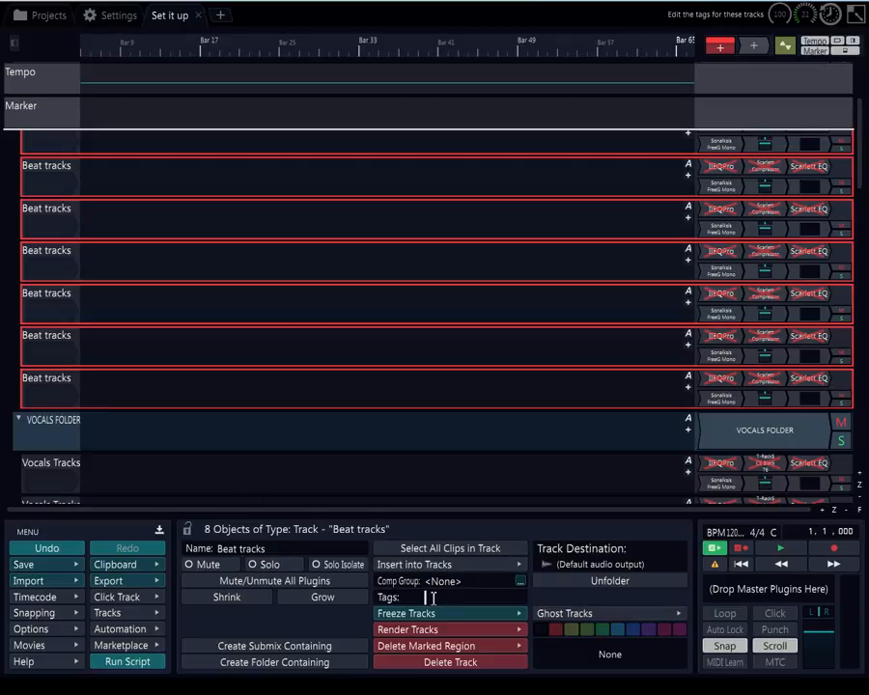
pyautogui.write('Beat tracks')
pyautogui.click(427, 598)
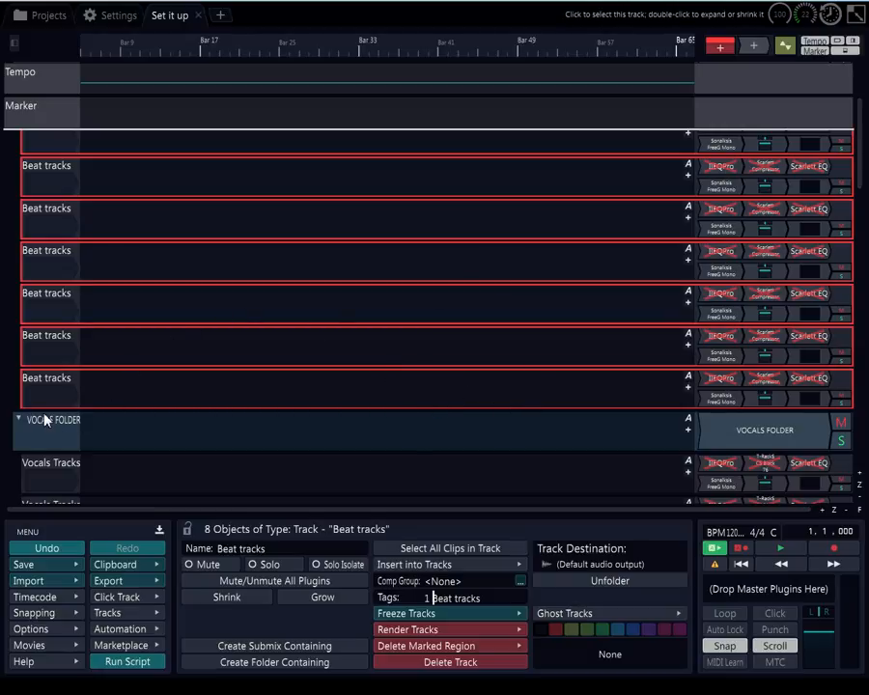
# Select all nine Vocals Tracks and give them the tag "2 Vocals Tracks"
pyautogui.scroll(-1, 43, 441)
pyautogui.click(42, 439)
pyautogui.scroll(-10, 42, 446)
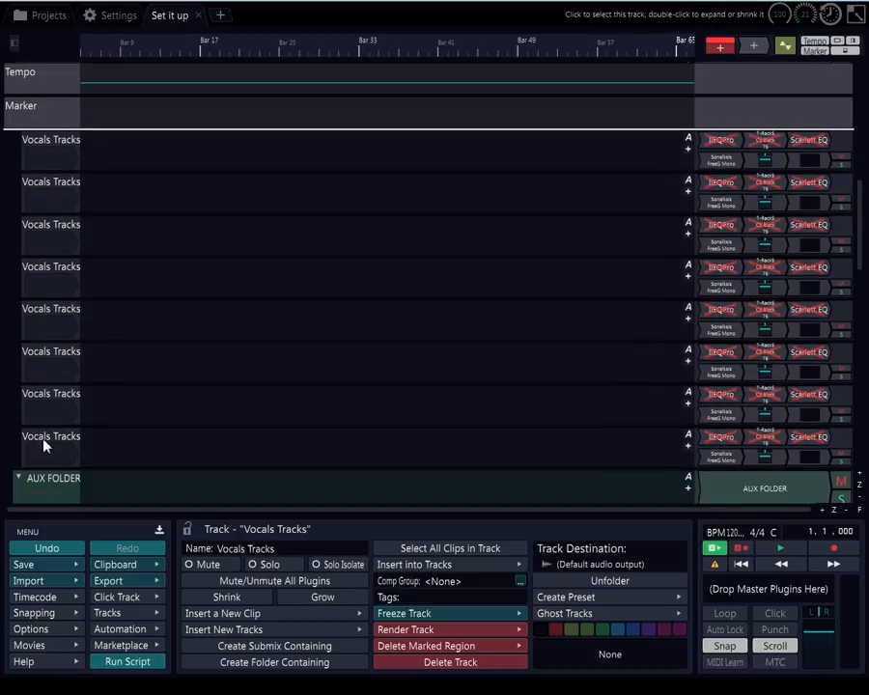
pyautogui.keyDown('shift'); pyautogui.click(89, 444); pyautogui.keyUp('shift')
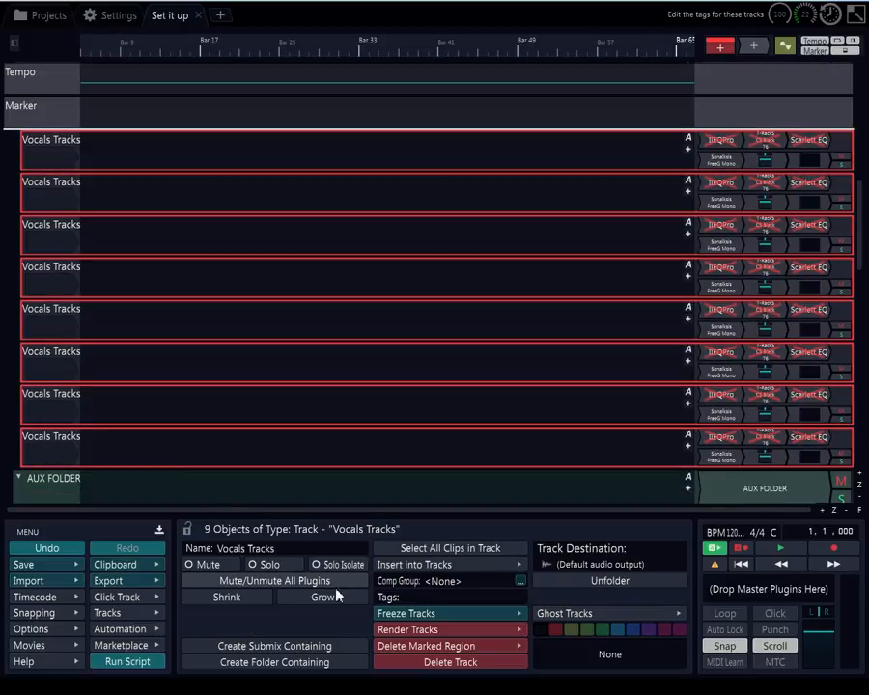
pyautogui.click(275, 548)
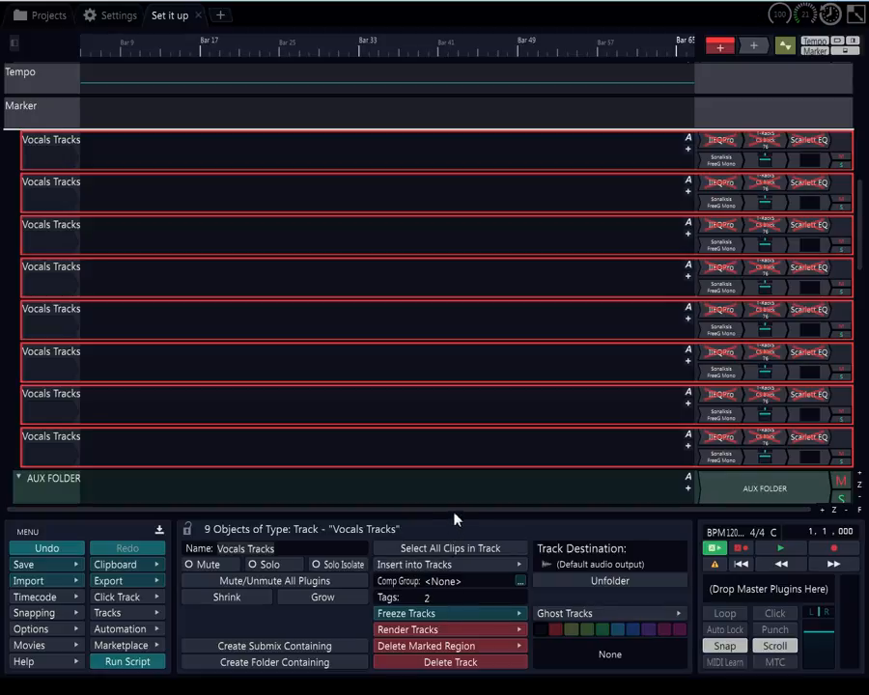
pyautogui.write('Vocals Tracks')
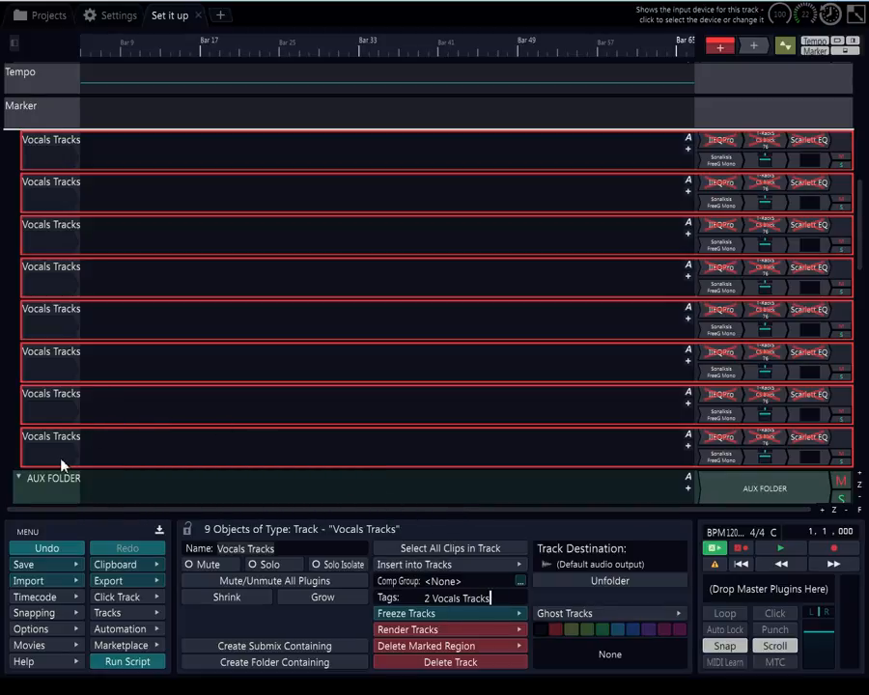
# Select the nine aux tracks, aux 1 to aux 9, and give them the tag "3 Aux Returns"
pyautogui.scroll(-3, 62, 465)
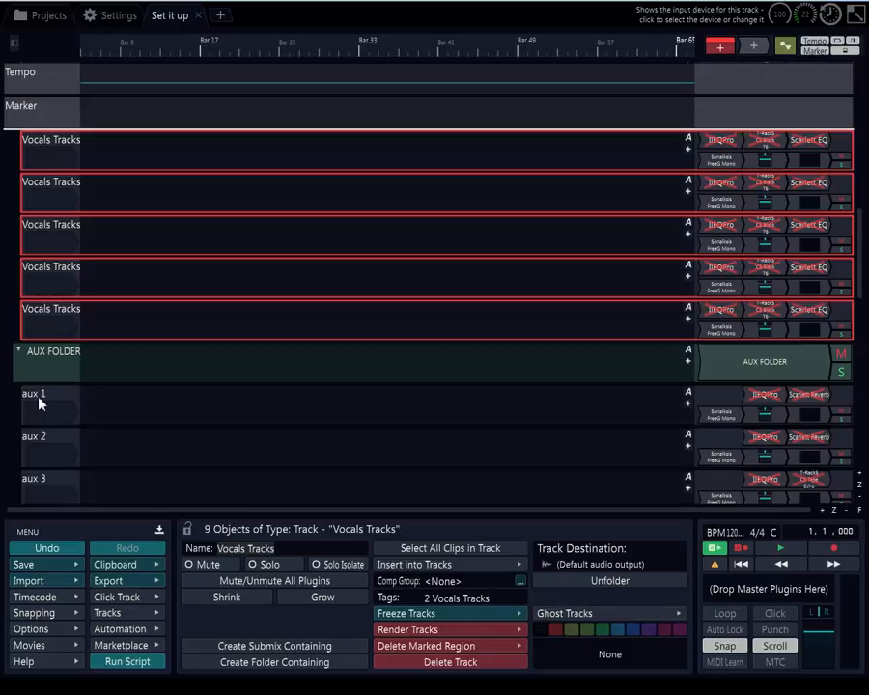
pyautogui.click(39, 399)
pyautogui.scroll(-5, 39, 434)
pyautogui.scroll(-3, 38, 436)
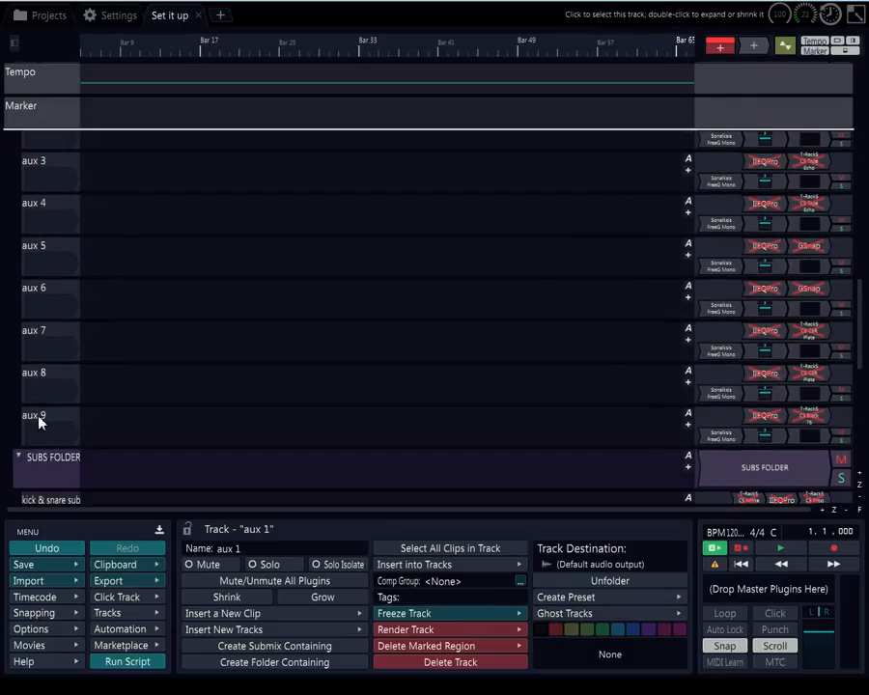
pyautogui.keyDown('shift'); pyautogui.click(38, 422); pyautogui.keyUp('shift')
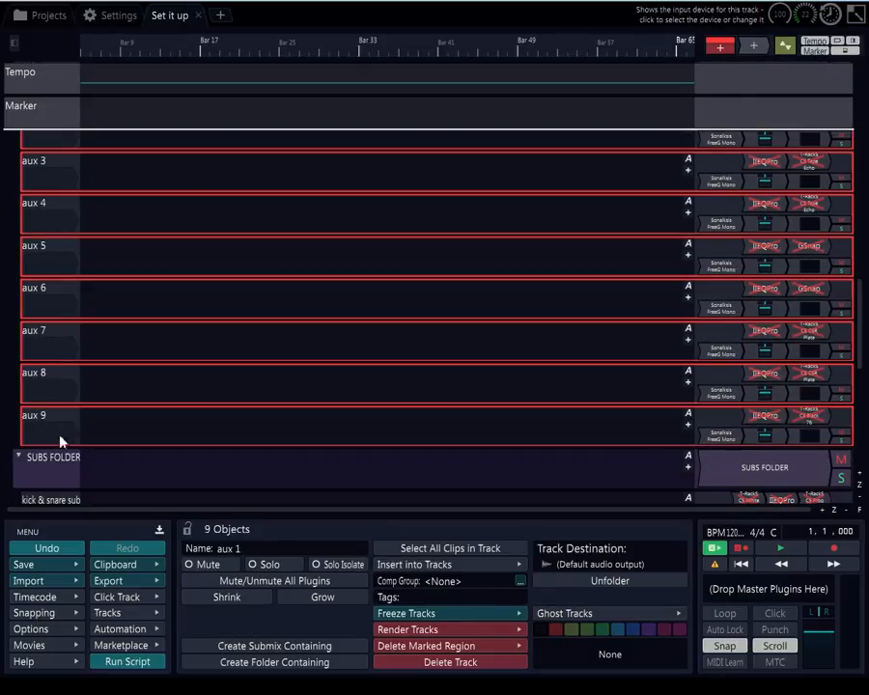
pyautogui.click(417, 598)
pyautogui.write('Aux Retur')
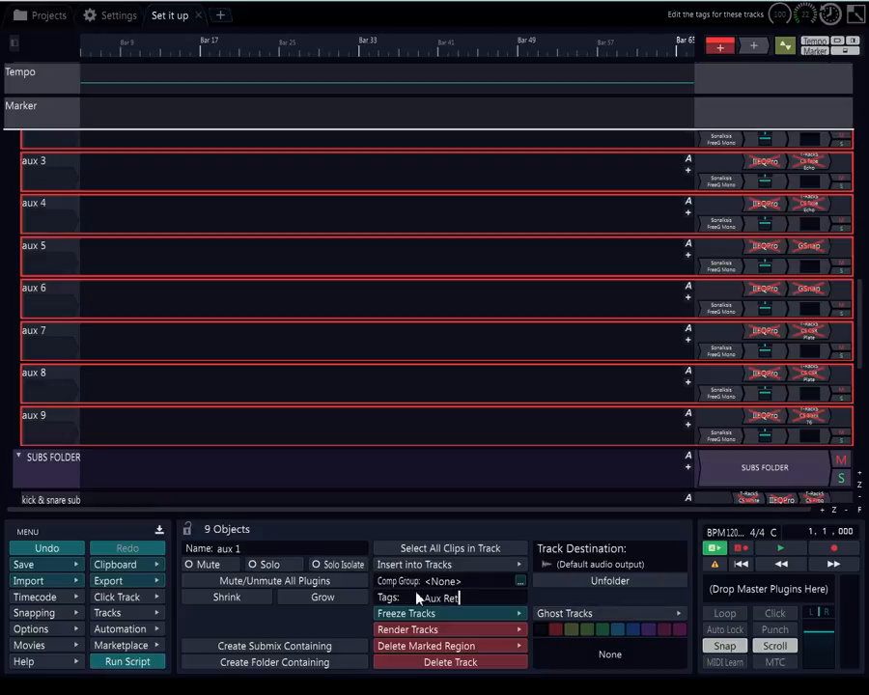
pyautogui.write('ns')
pyautogui.press('Return')
pyautogui.click(424, 597)
pyautogui.write('3')
# Select the five sub tracks, from kick & snare sub to aux sub, and tag them "4 Subs"
pyautogui.scroll(-3, 54, 413)
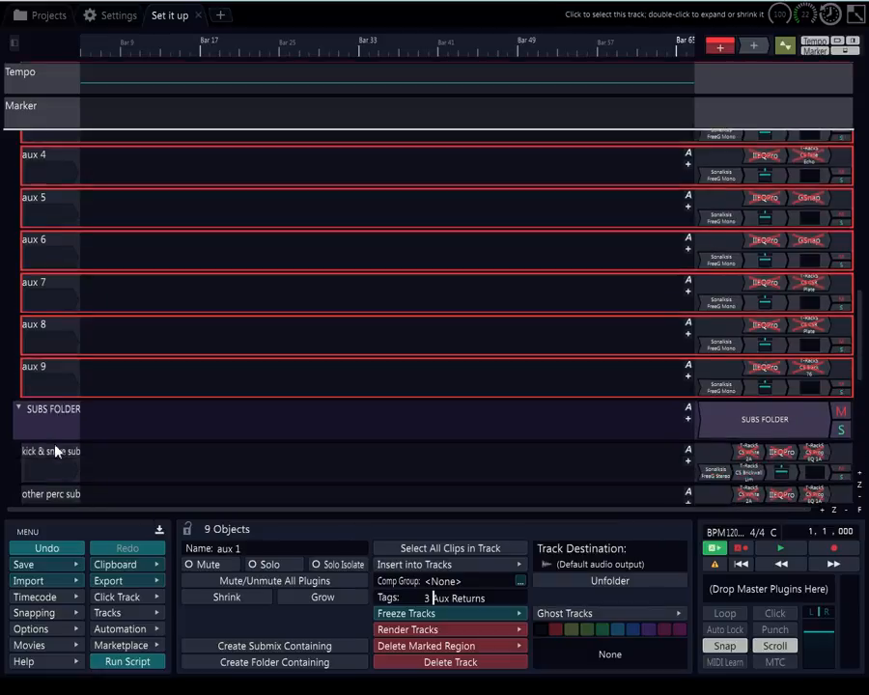
pyautogui.click(58, 395)
pyautogui.scroll(-5, 54, 415)
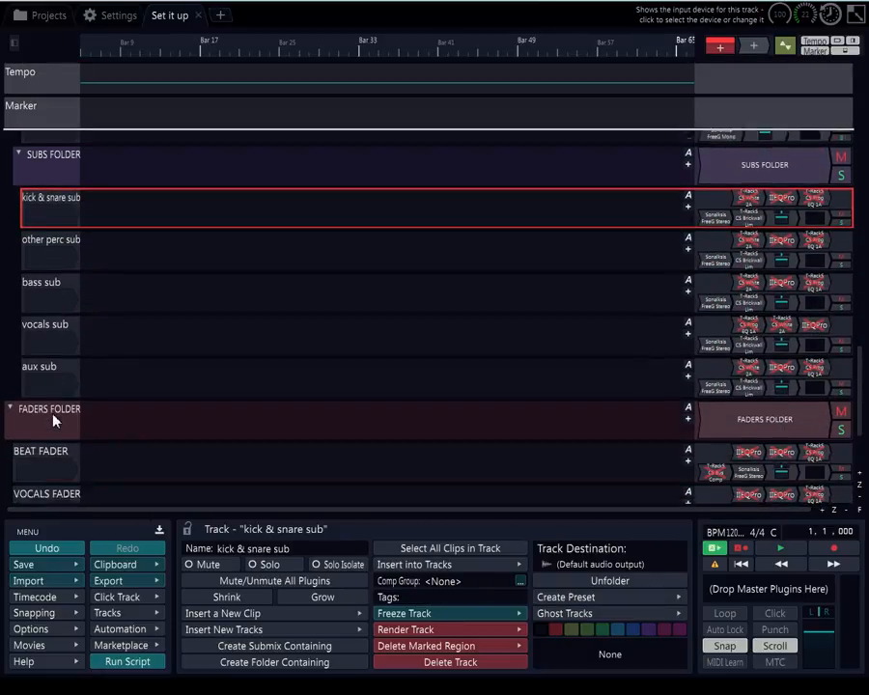
pyautogui.keyDown('shift'); pyautogui.click(48, 356); pyautogui.keyUp('shift')
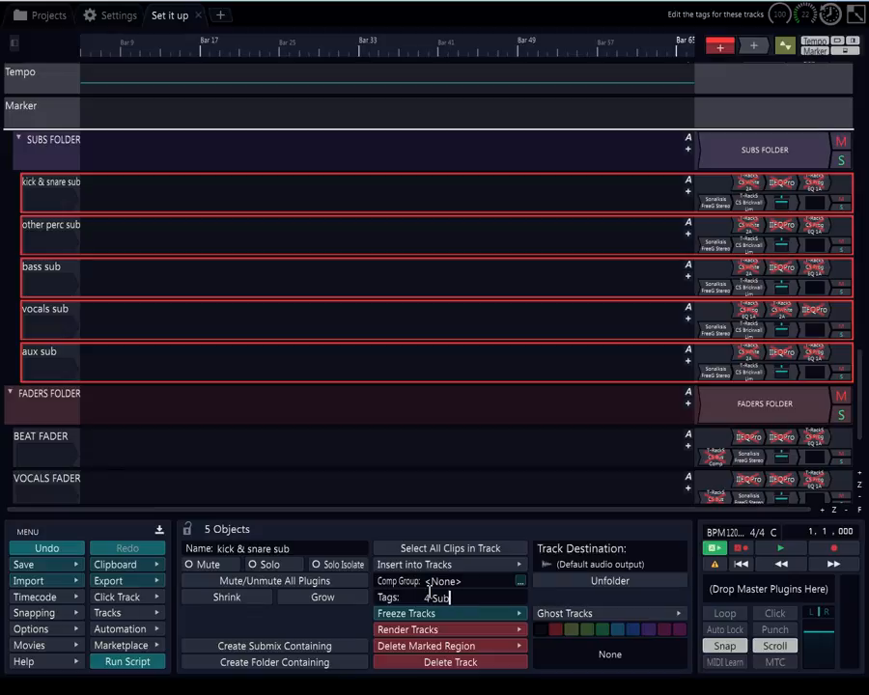
# Select the four fader tracks, from BEAT FADER to MASTER FADER, and give them the tag "5 Faders"
pyautogui.click(61, 439)
pyautogui.scroll(-3, 58, 439)
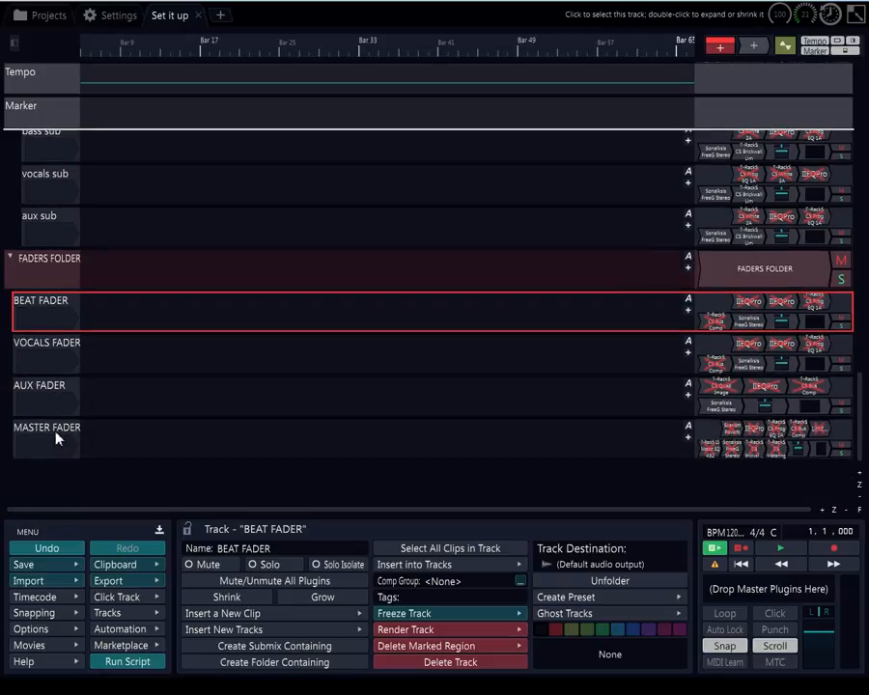
pyautogui.keyDown('shift'); pyautogui.click(55, 435); pyautogui.keyUp('shift')
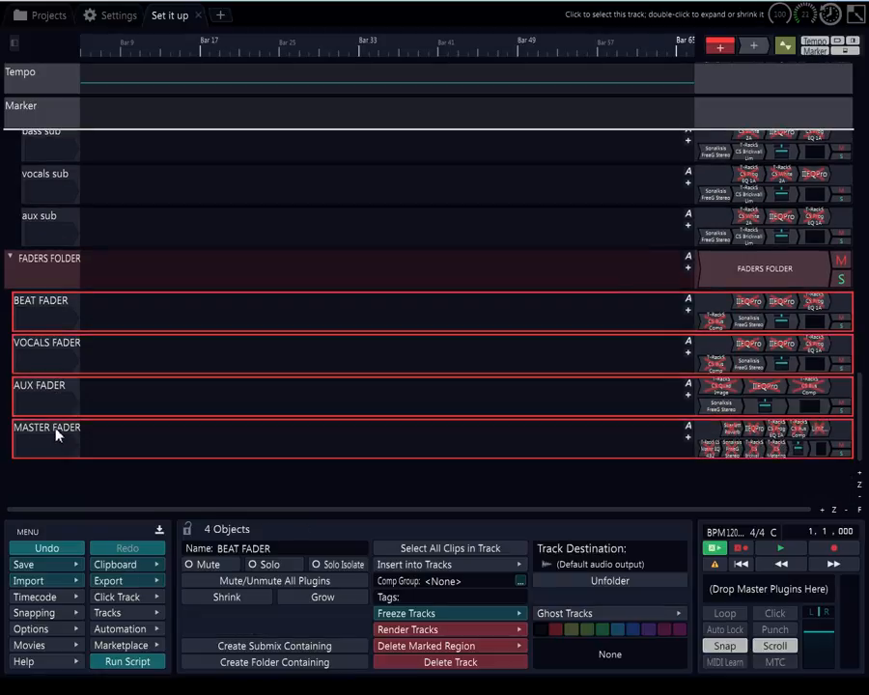
pyautogui.click(420, 598)
pyautogui.write('Faders')
pyautogui.press('Return')
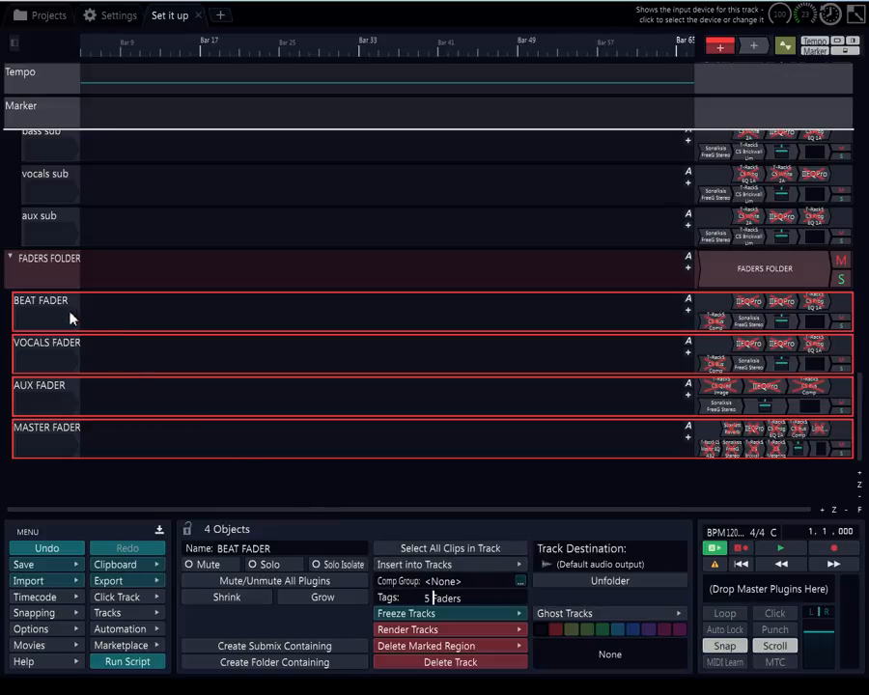
pyautogui.click(36, 306)
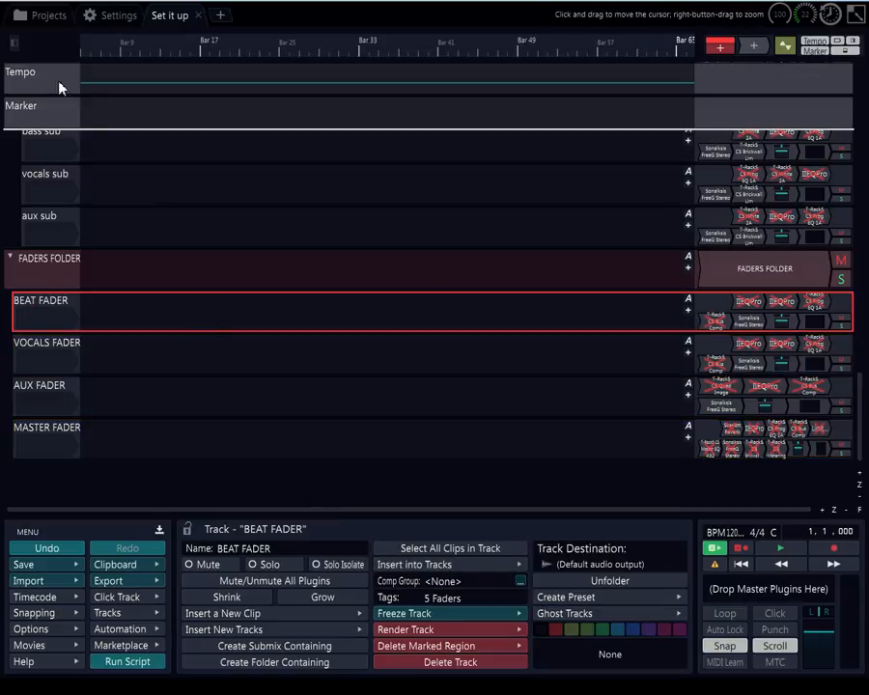
# Open the side browser on its track list and widen it so the full track names fit beside Disable and Hide
pyautogui.moveTo(14, 44); pyautogui.dragTo(852, 44)
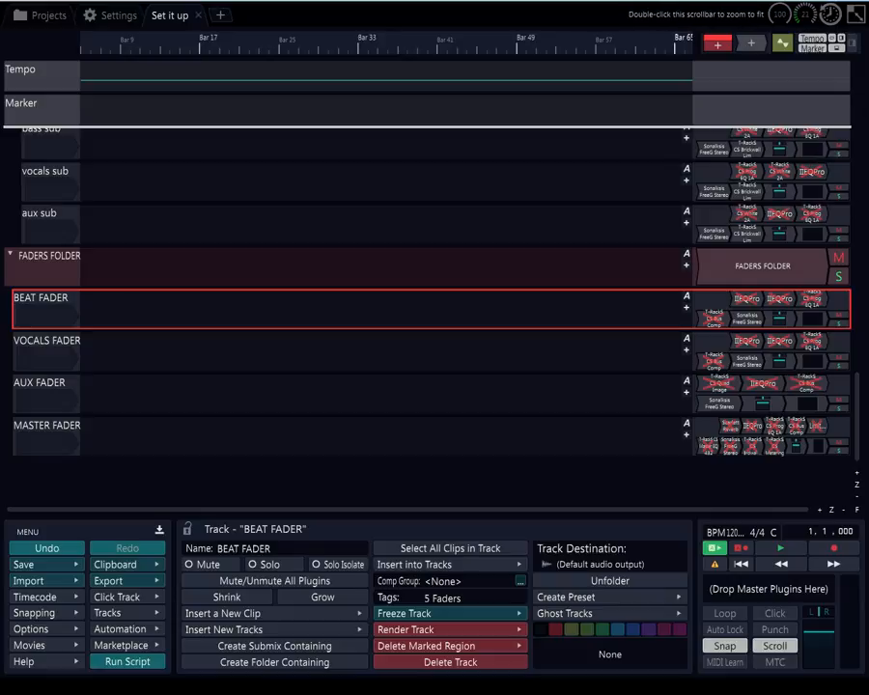
pyautogui.click(855, 123)
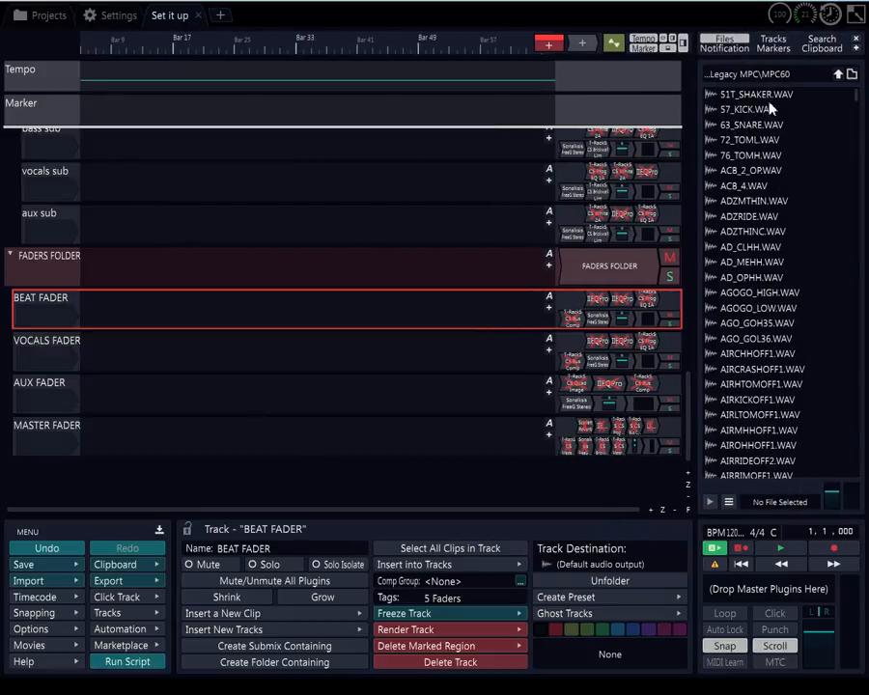
pyautogui.click(821, 39)
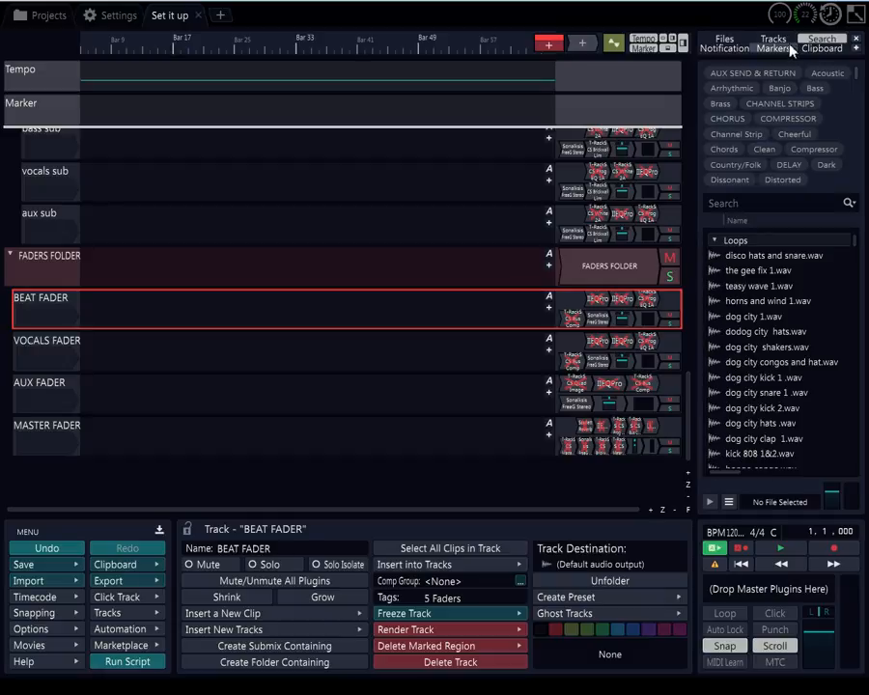
pyautogui.click(773, 39)
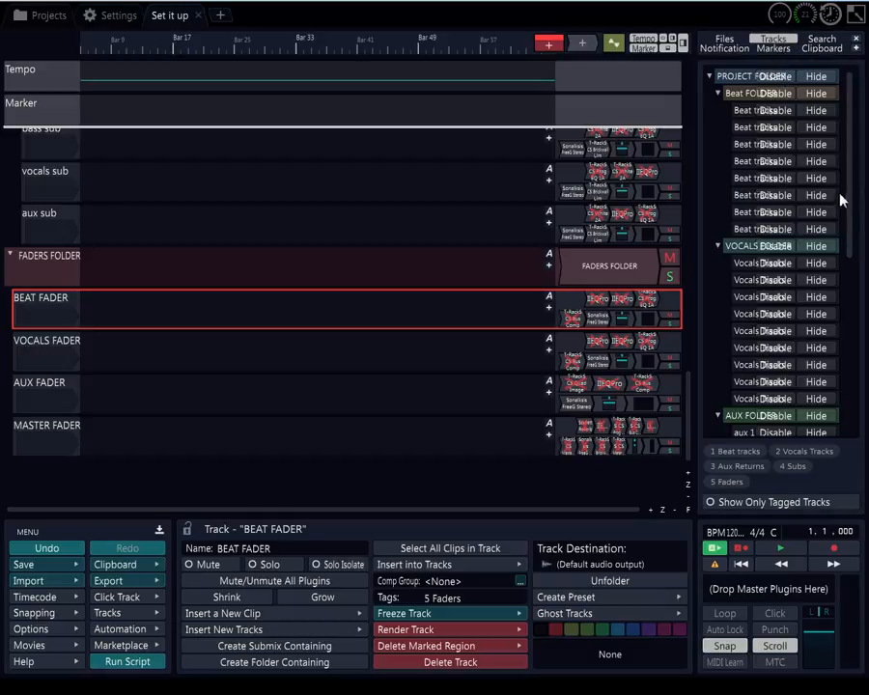
pyautogui.moveTo(849, 213); pyautogui.dragTo(845, 381)
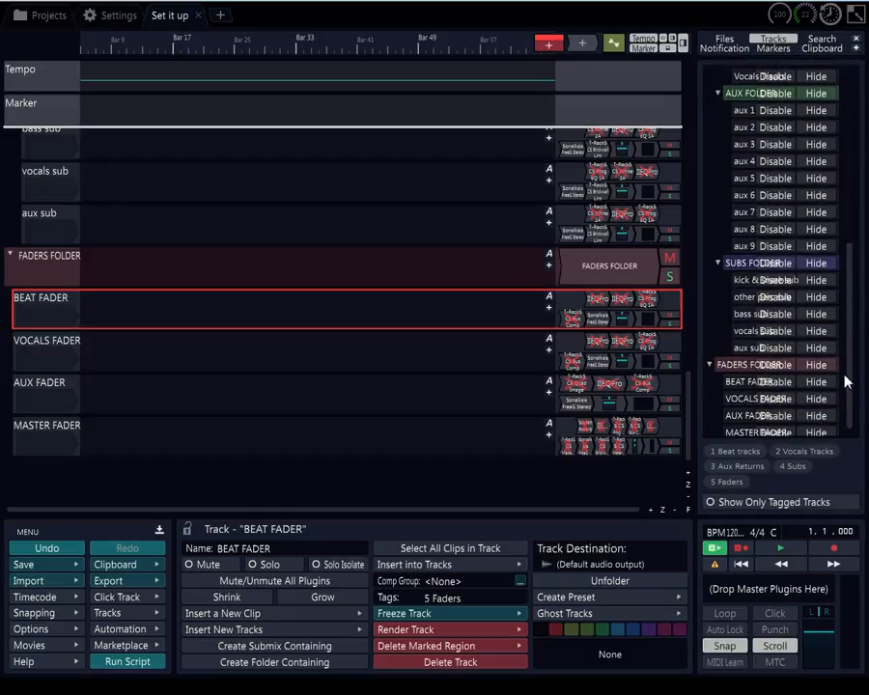
pyautogui.moveTo(696, 331); pyautogui.dragTo(628, 331)
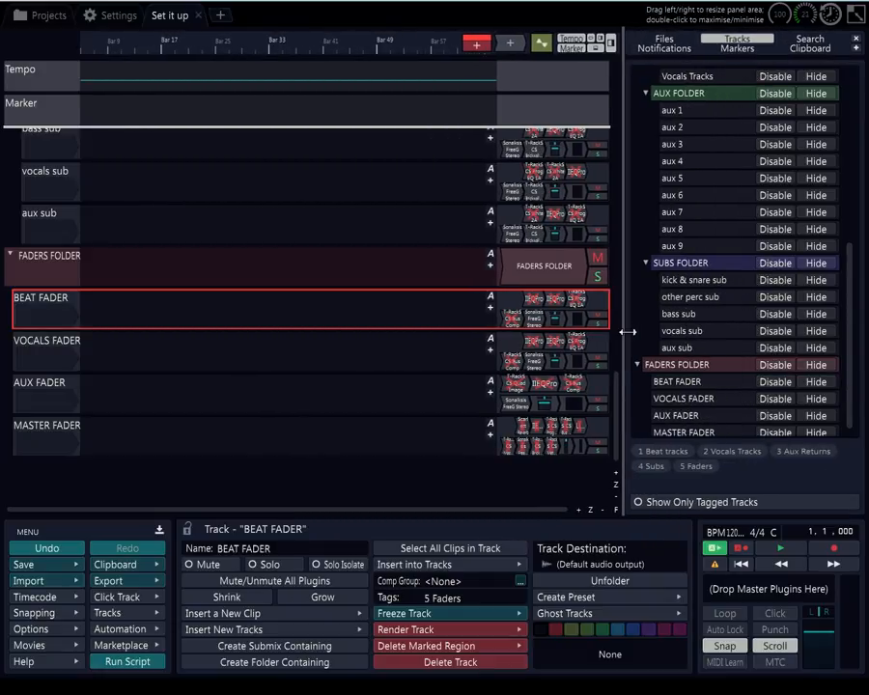
pyautogui.moveTo(627, 331); pyautogui.dragTo(659, 335)
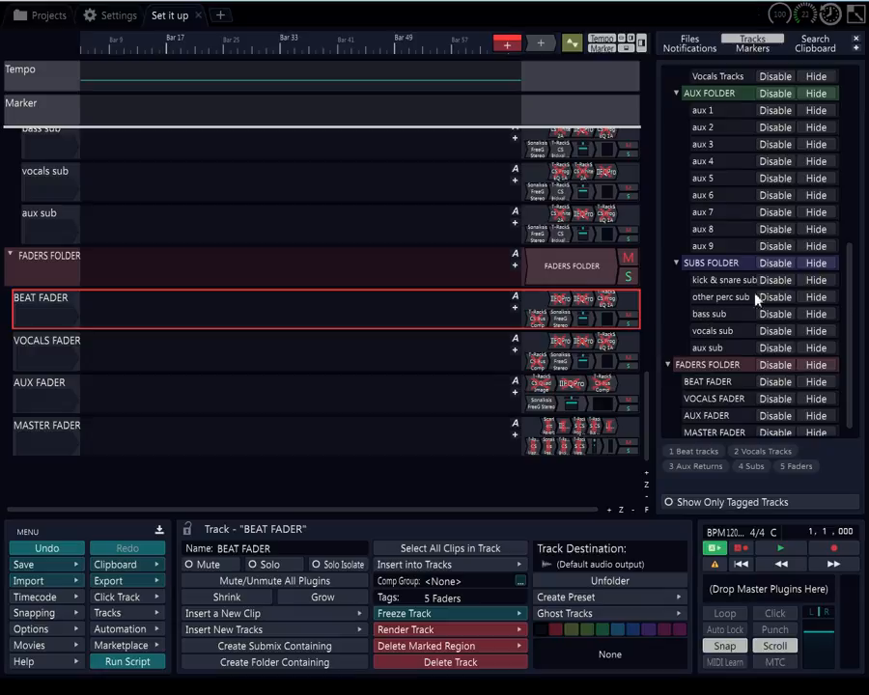
# Restrict the arrangement to tagged tracks, filter it by the 1 Beat tracks tag, and look through the listed tracks
pyautogui.scroll(-1, 780, 244)
pyautogui.scroll(4, 780, 253)
pyautogui.scroll(-4, 781, 265)
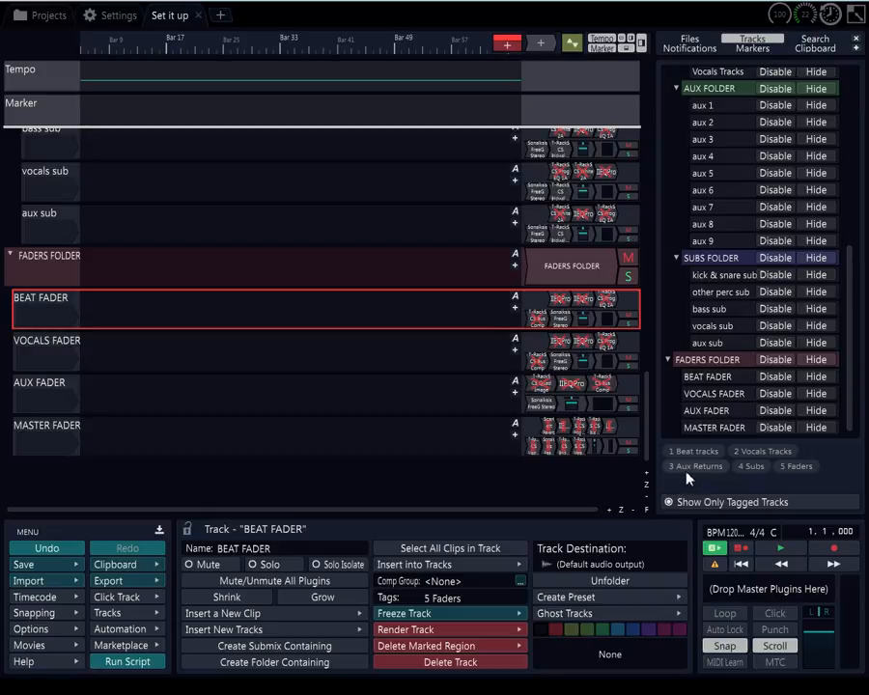
pyautogui.moveTo(838, 382)
pyautogui.click(700, 451)
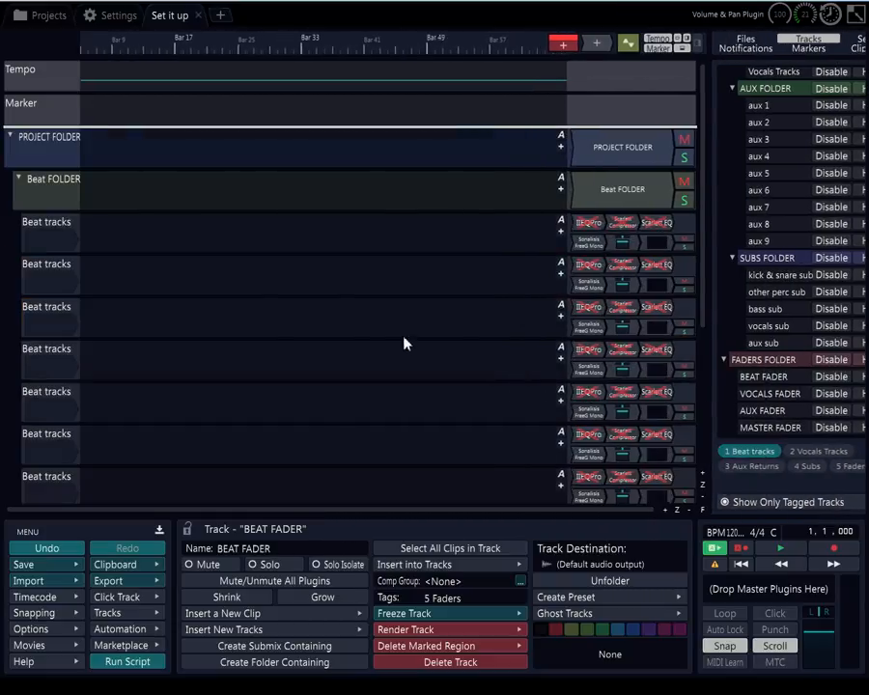
pyautogui.scroll(-4, 193, 318)
pyautogui.scroll(-5, 50, 193)
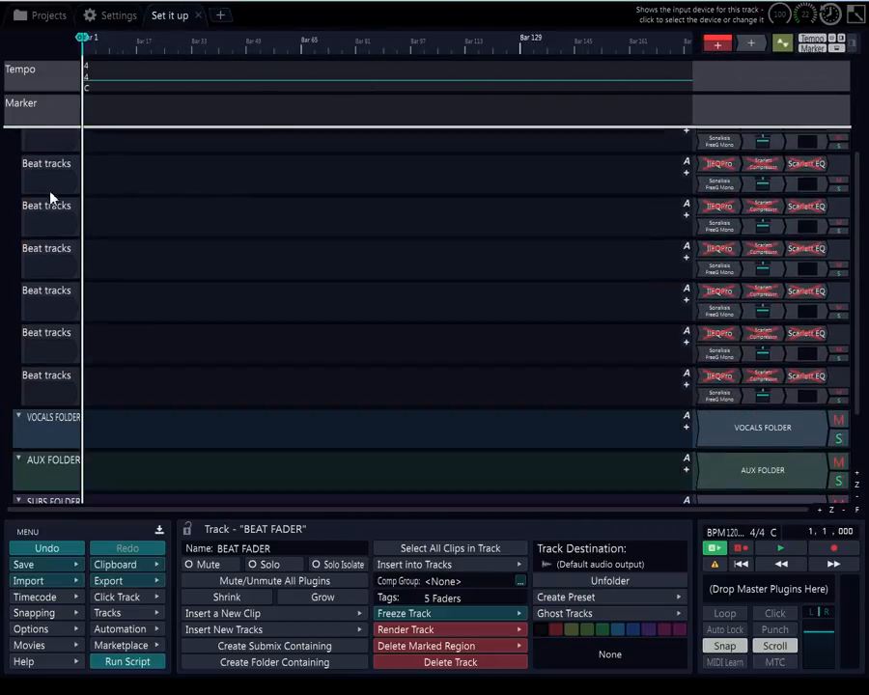
pyautogui.scroll(3, 46, 261)
pyautogui.scroll(4, 46, 269)
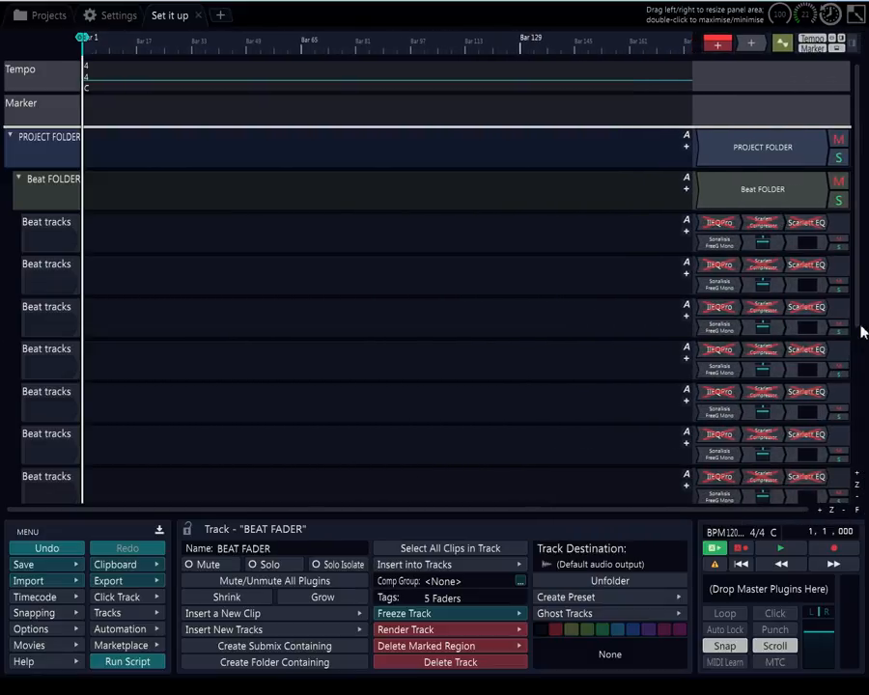
pyautogui.moveTo(861, 326)
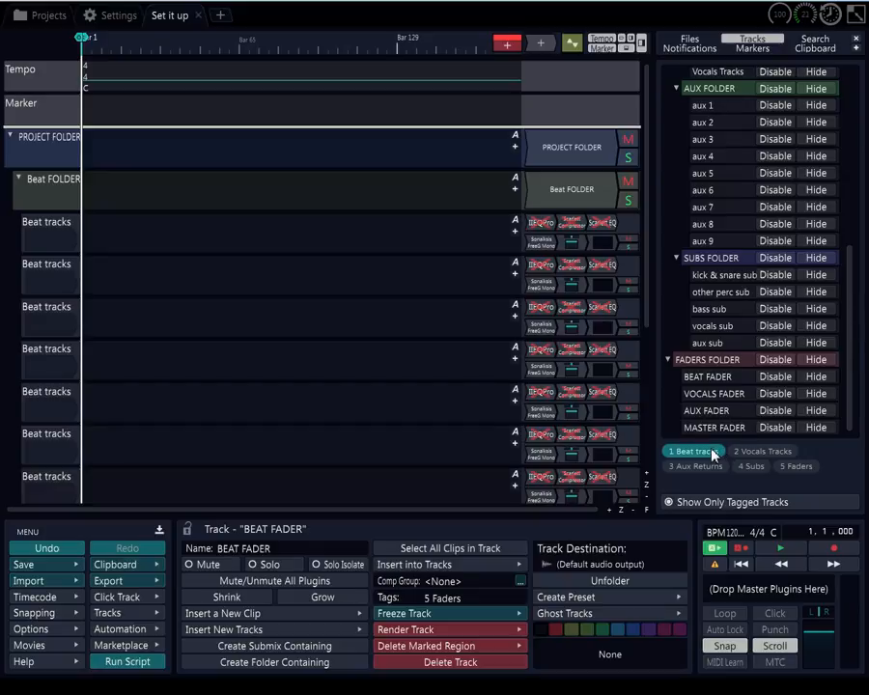
# Filter the tracks by the 2 Vocals Tracks, 4 Subs, 5 Faders and 3 Aux Returns tags in turn, and clear the filter
pyautogui.click(750, 452)
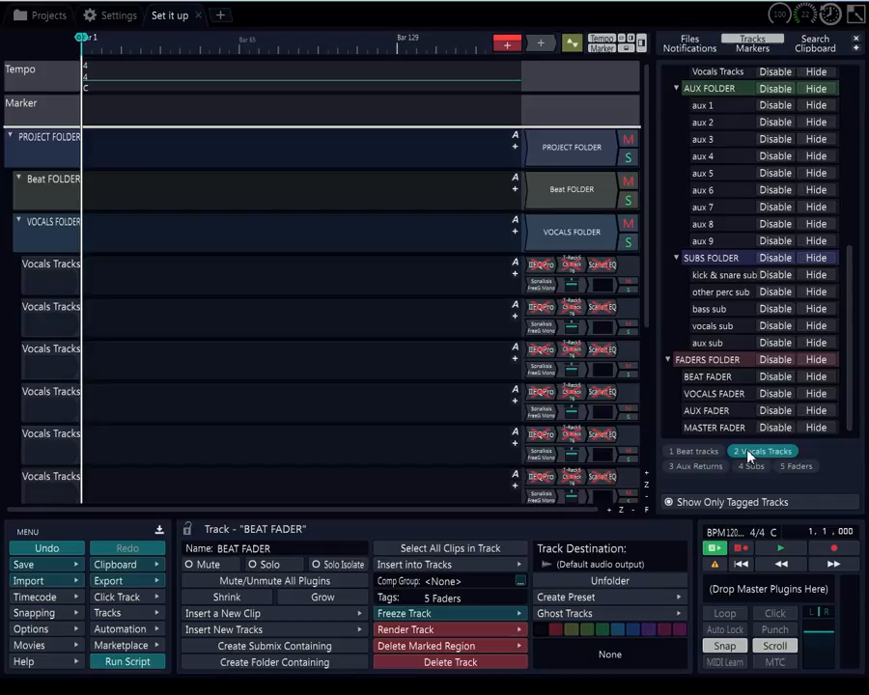
pyautogui.click(750, 452)
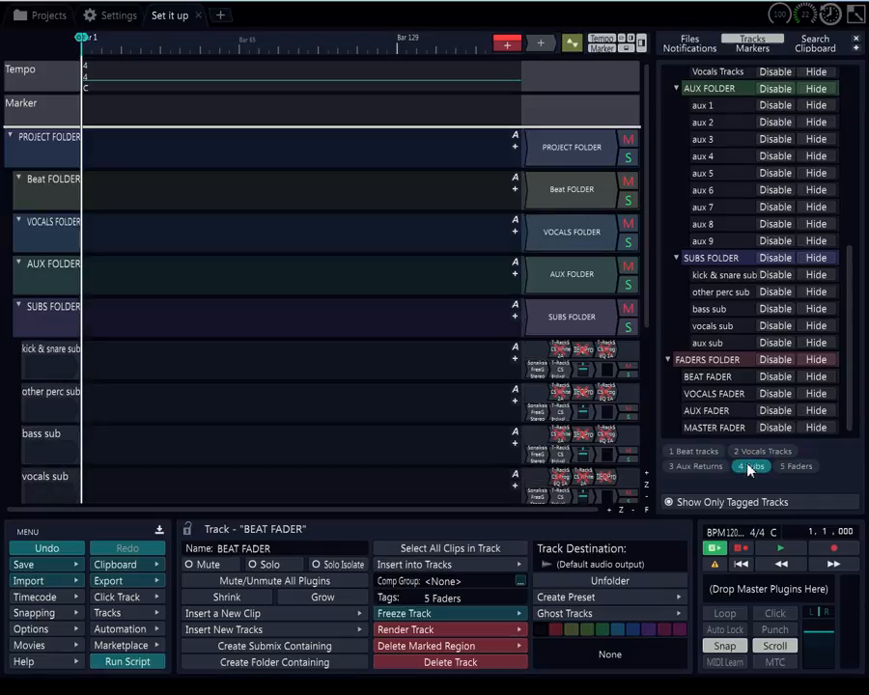
pyautogui.click(749, 467)
pyautogui.click(789, 468)
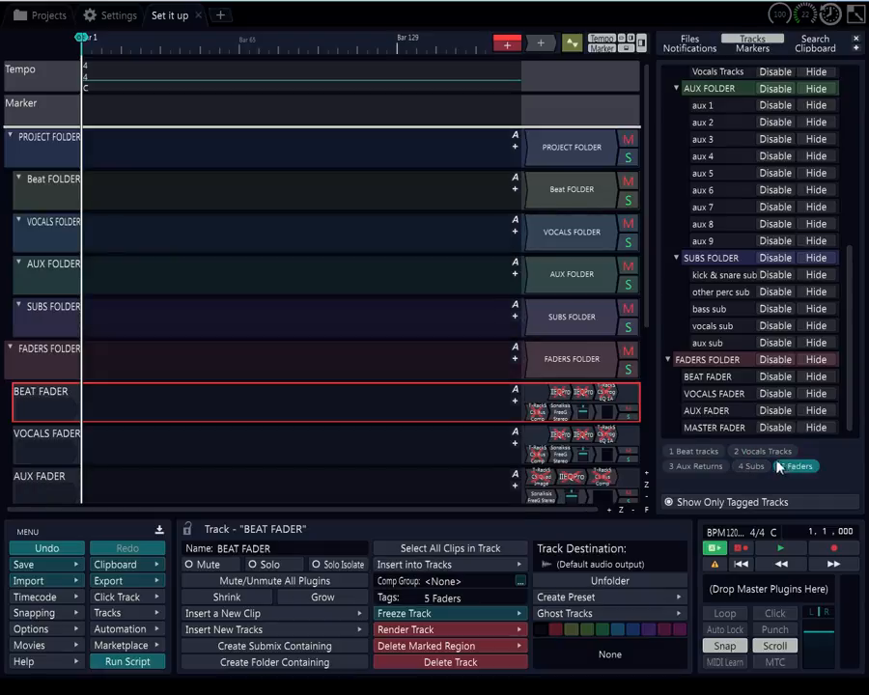
pyautogui.click(783, 470)
pyautogui.click(697, 467)
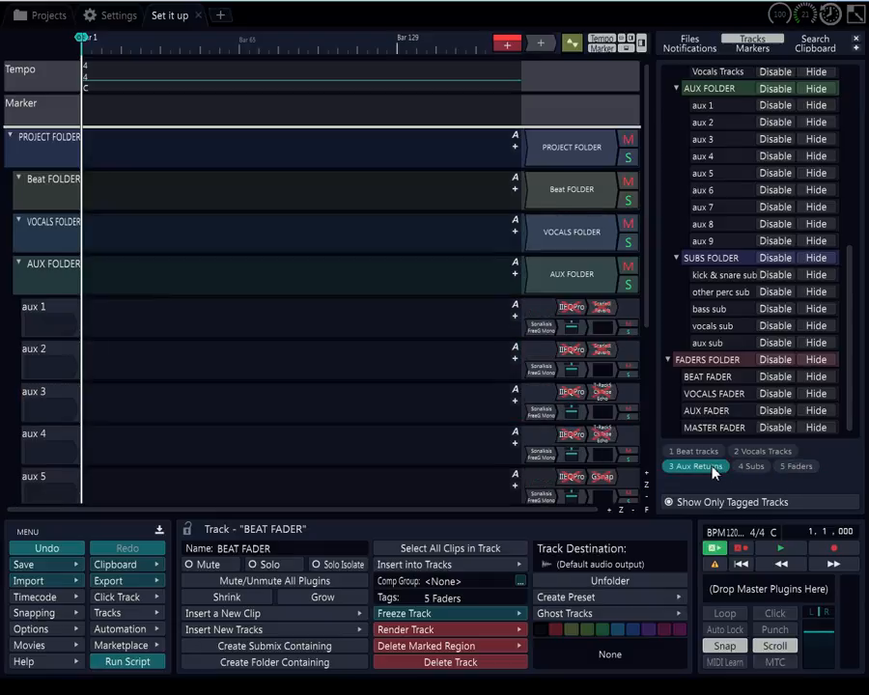
pyautogui.click(712, 467)
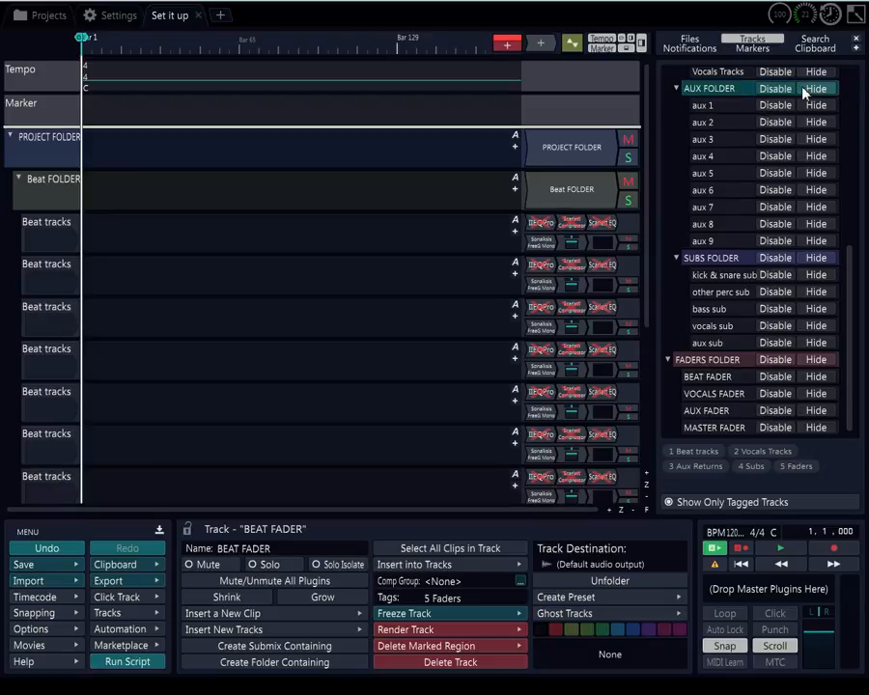
# Hide and show the PROJECT FOLDER with its contents several times, leaving it shown
pyautogui.scroll(3, 735, 92)
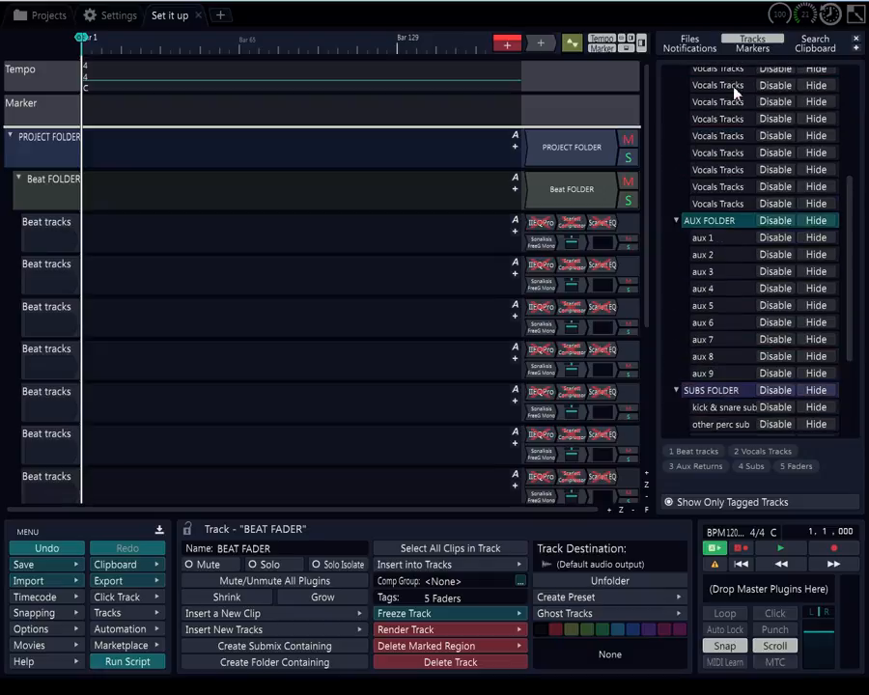
pyautogui.scroll(5, 735, 92)
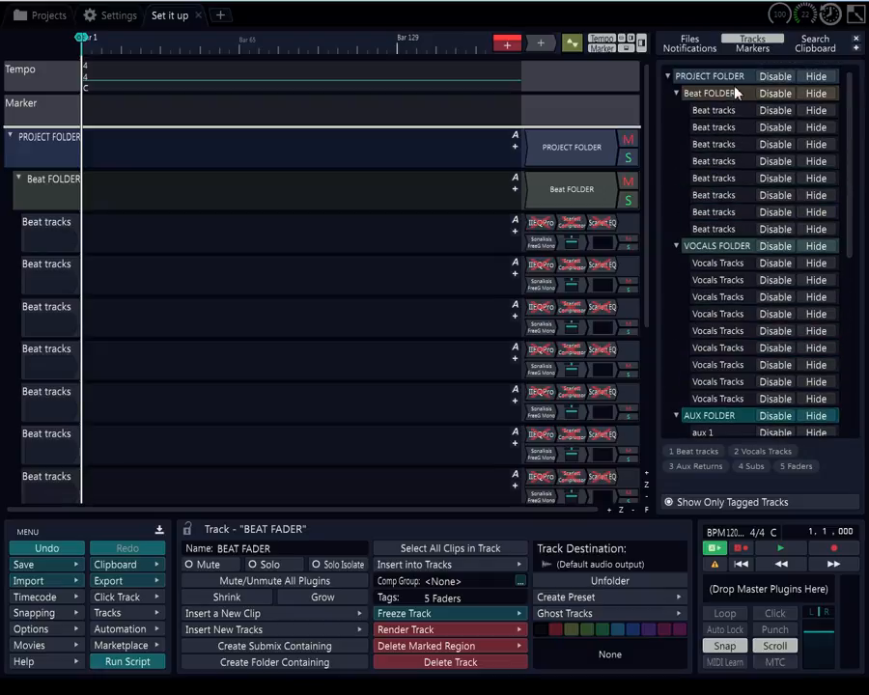
pyautogui.click(810, 79)
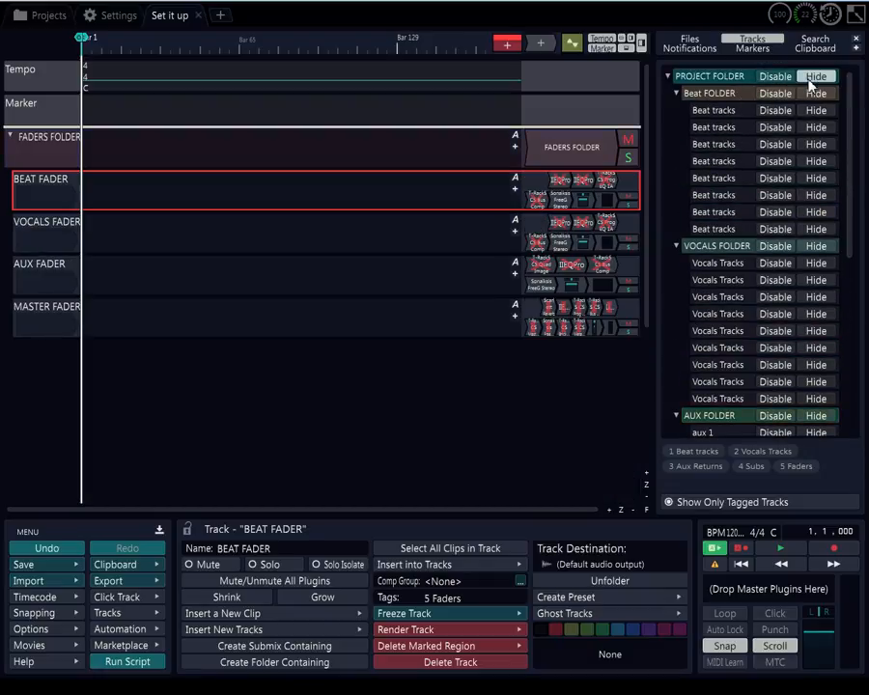
pyautogui.click(808, 82)
pyautogui.click(808, 82)
pyautogui.click(808, 83)
pyautogui.click(809, 83)
pyautogui.click(809, 83)
pyautogui.click(809, 83)
pyautogui.click(809, 83)
pyautogui.click(670, 78)
pyautogui.click(671, 78)
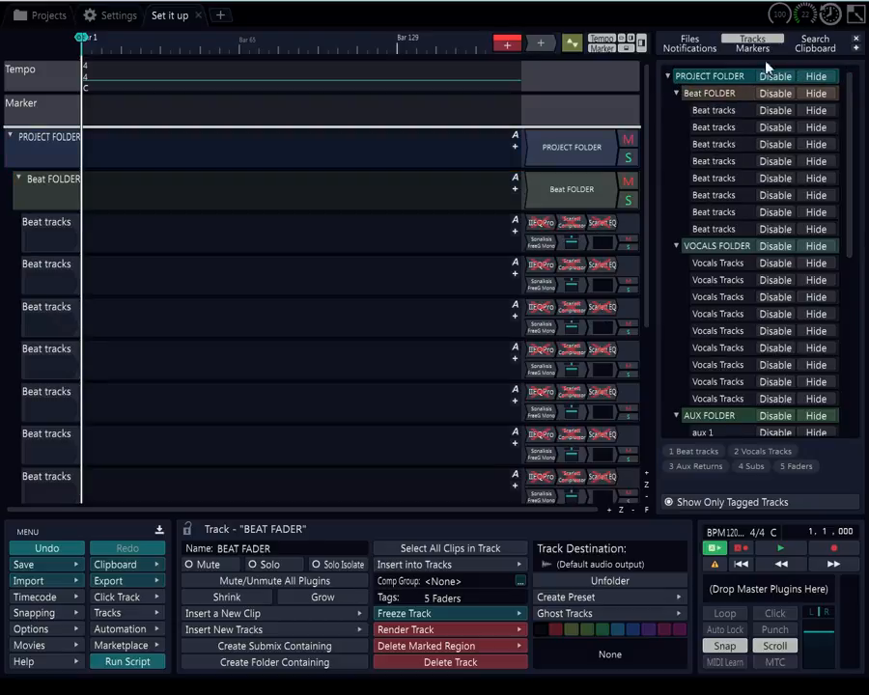
pyautogui.click(816, 77)
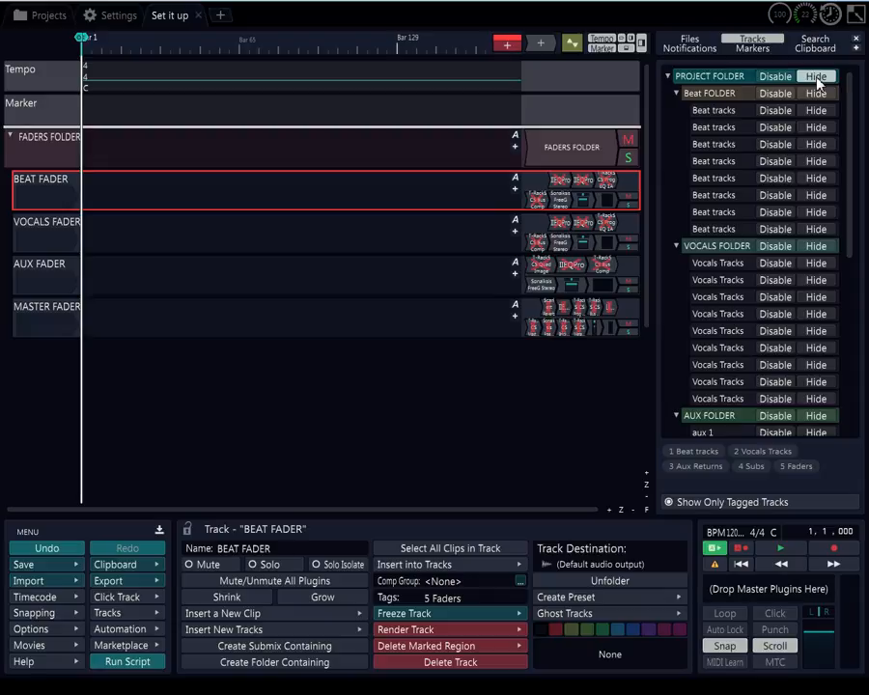
pyautogui.click(817, 78)
pyautogui.click(816, 78)
pyautogui.click(816, 78)
pyautogui.click(816, 79)
pyautogui.click(816, 79)
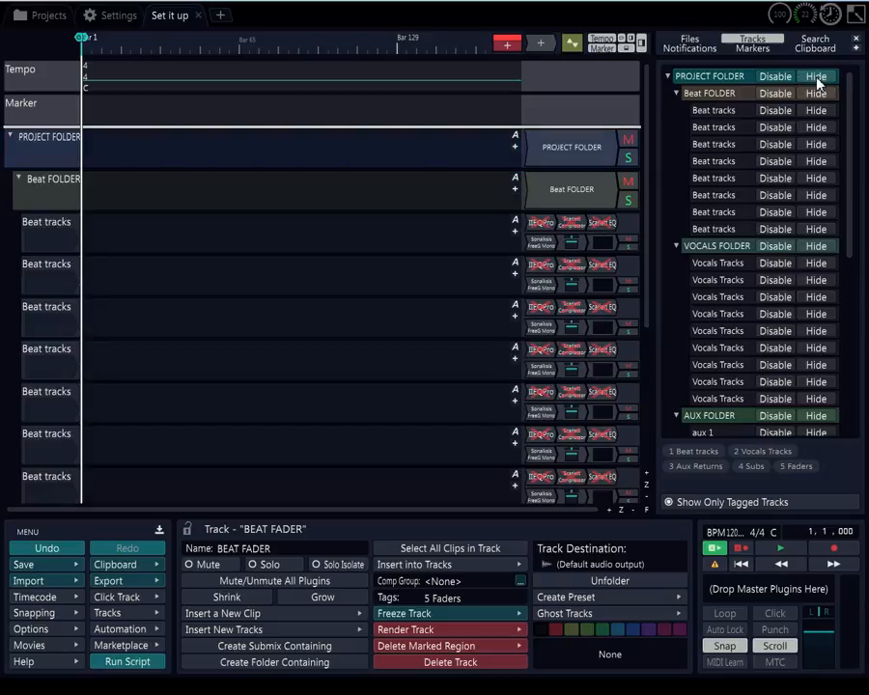
# Close the track list browser so the arrangement uses the full width
pyautogui.click(640, 44)
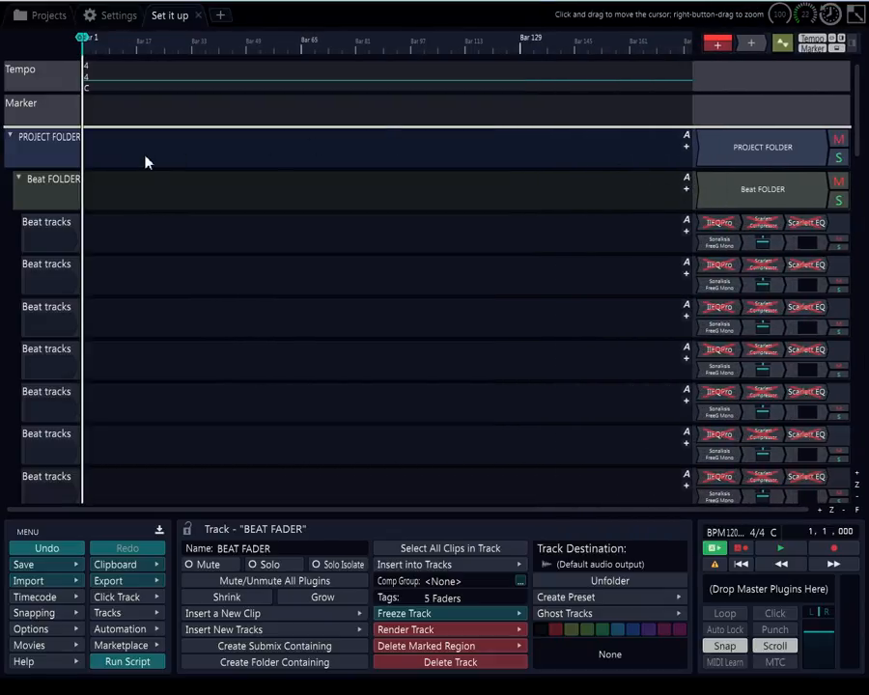
pyautogui.scroll(-1, 56, 194)
pyautogui.scroll(2, 56, 197)
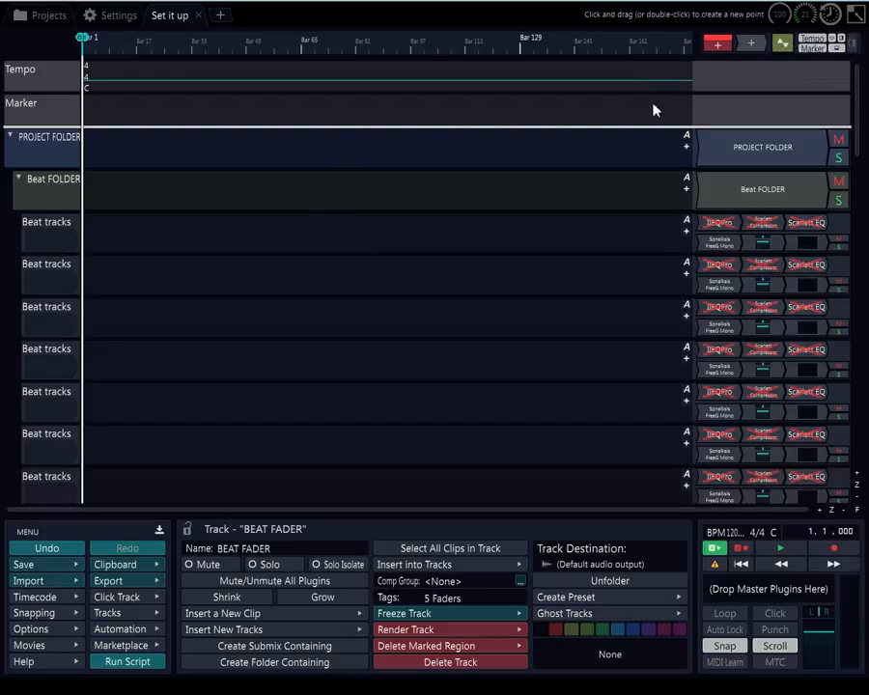
pyautogui.click(854, 3)
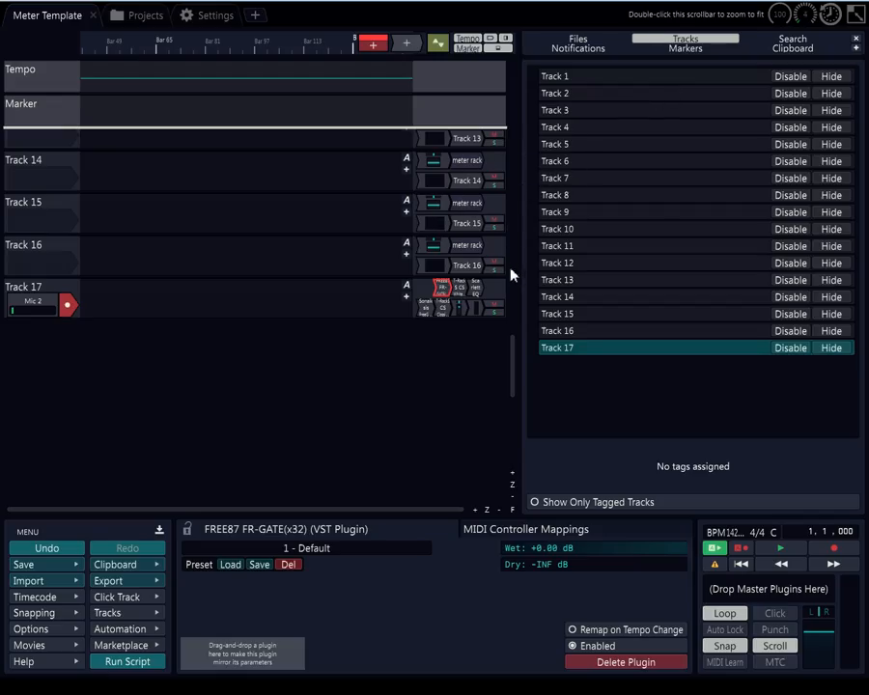
# Find the half out project among the active projects and open its Meter Template edit
pyautogui.scroll(3, 467, 245)
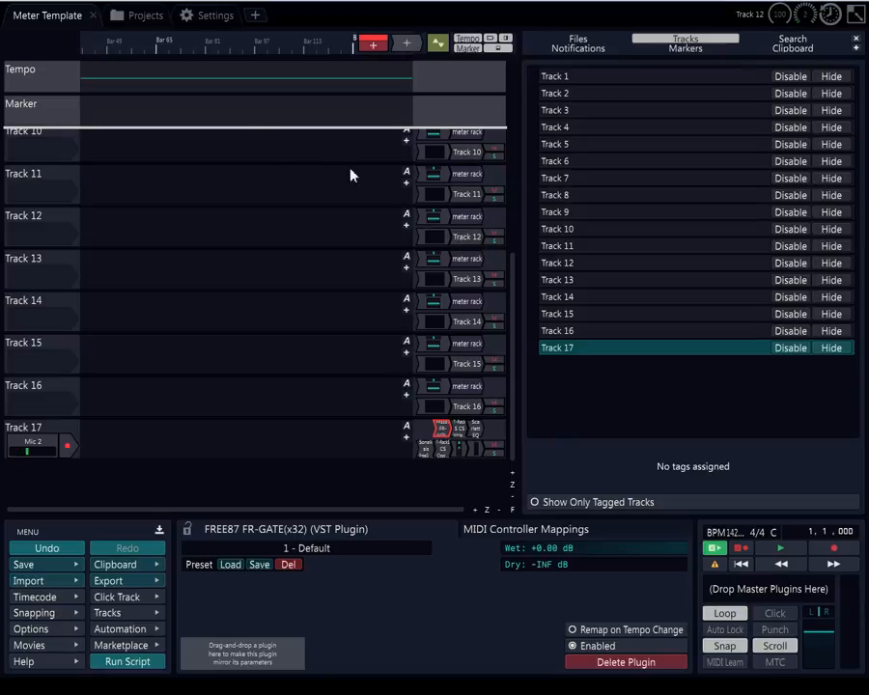
pyautogui.click(135, 14)
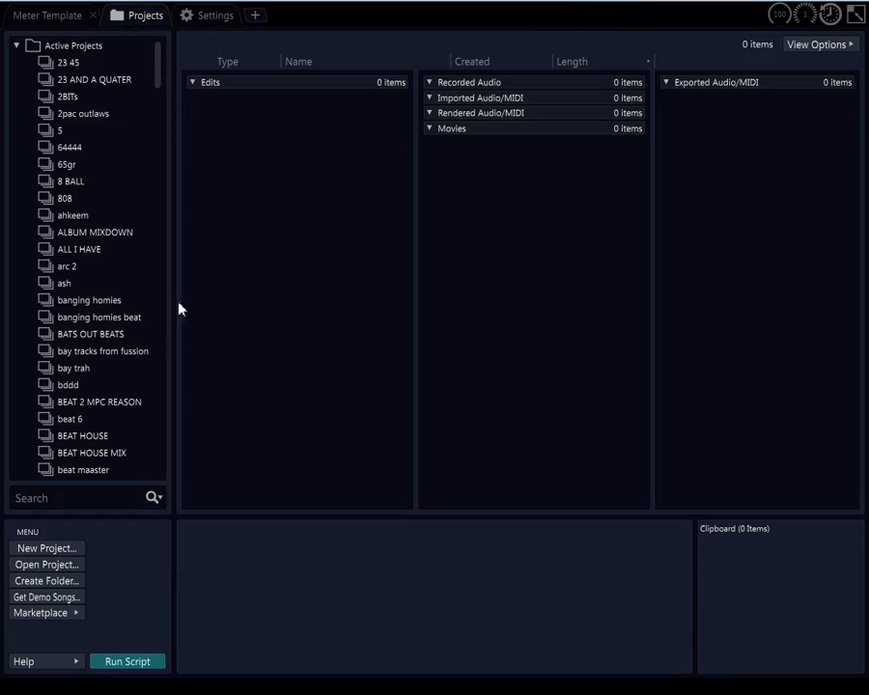
pyautogui.scroll(-8, 106, 463)
pyautogui.scroll(-20, 106, 463)
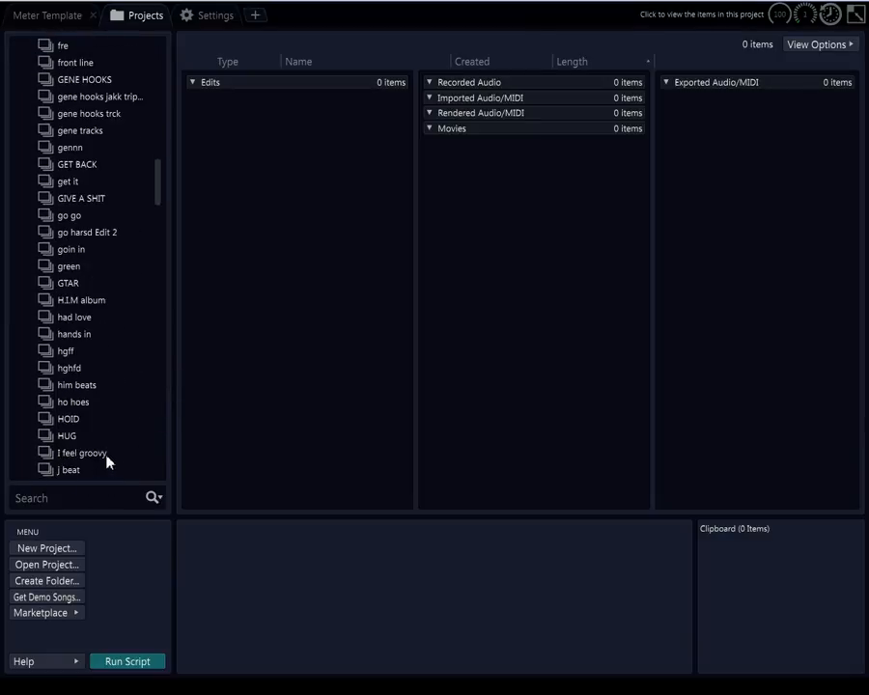
pyautogui.scroll(-20, 94, 478)
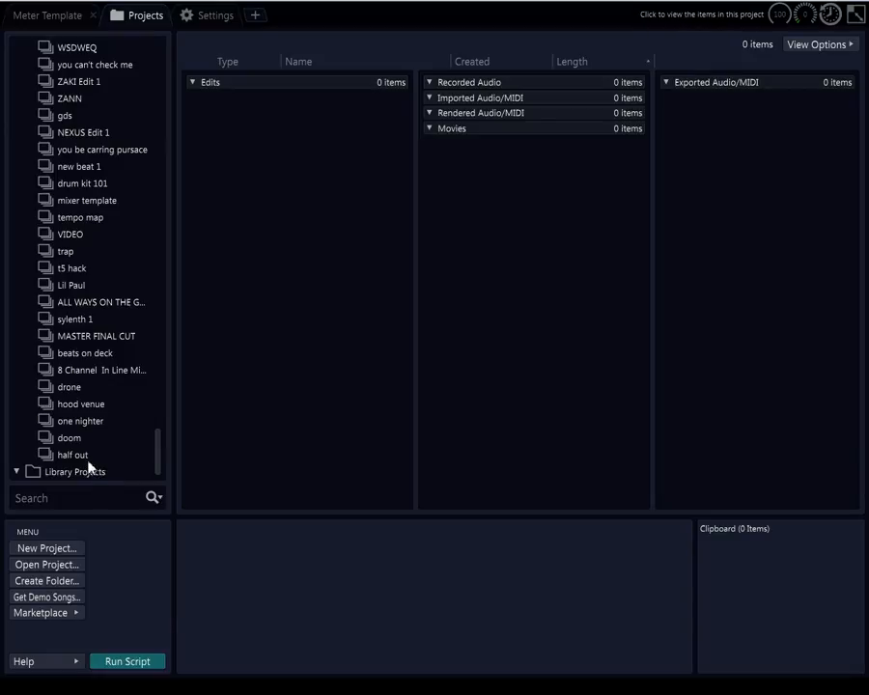
pyautogui.click(85, 457)
pyautogui.doubleClick(243, 99)
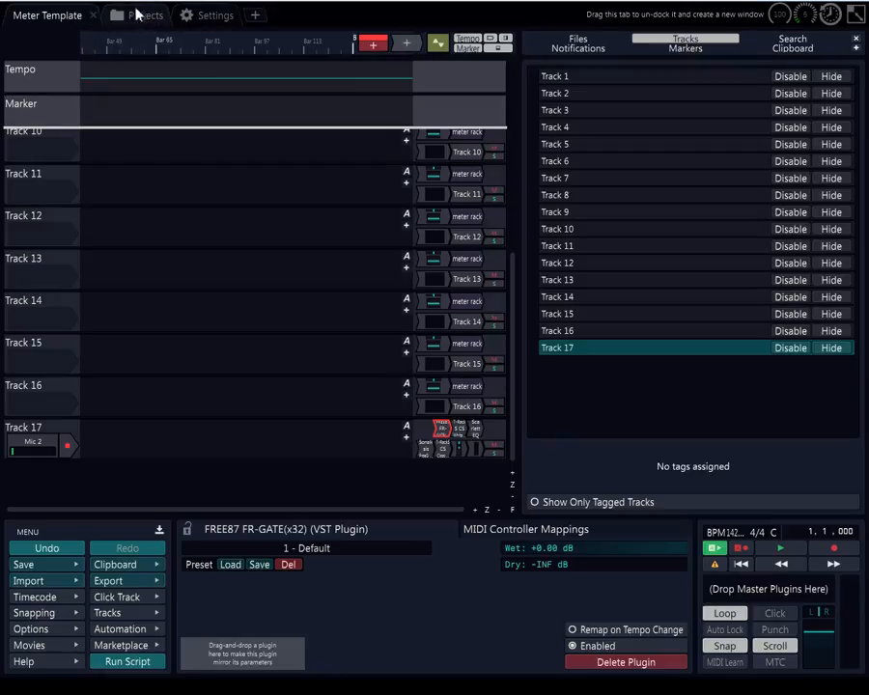
# Return to the half out project and open its Set it up edit
pyautogui.click(203, 17)
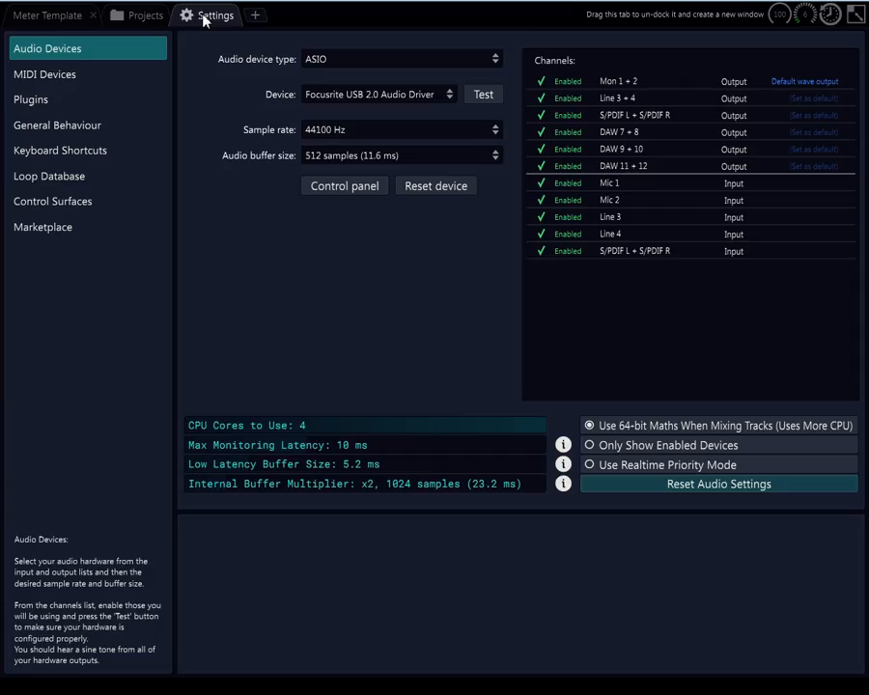
pyautogui.click(147, 16)
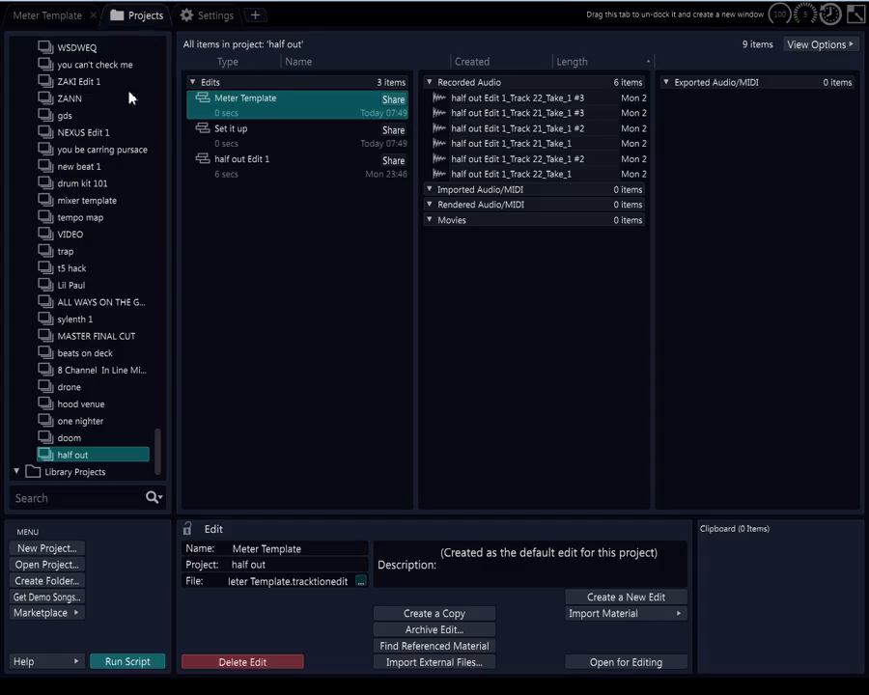
pyautogui.doubleClick(242, 131)
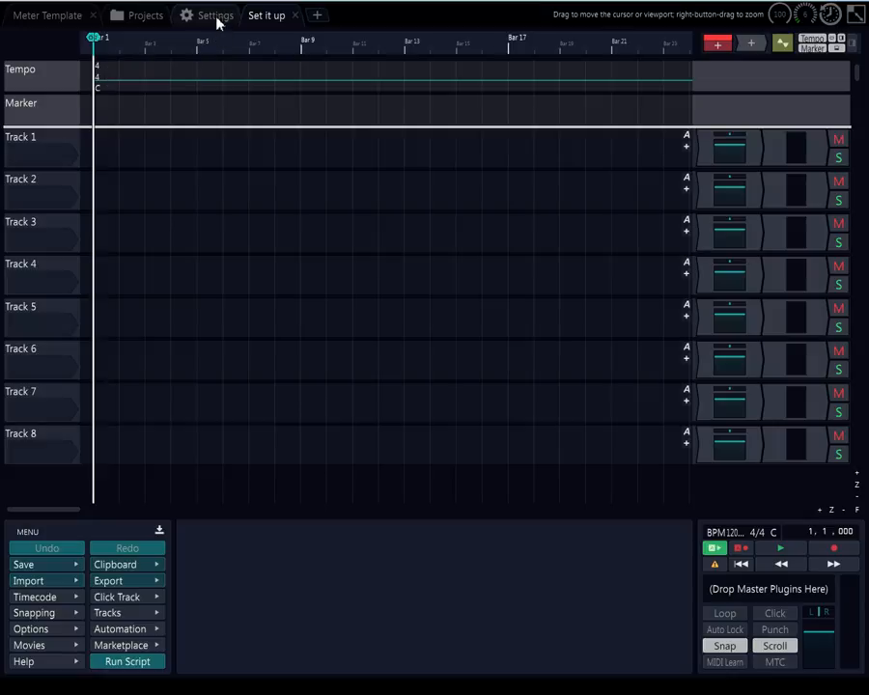
# Delete Track 1 through Track 8 from the Set it up edit
pyautogui.click(217, 17)
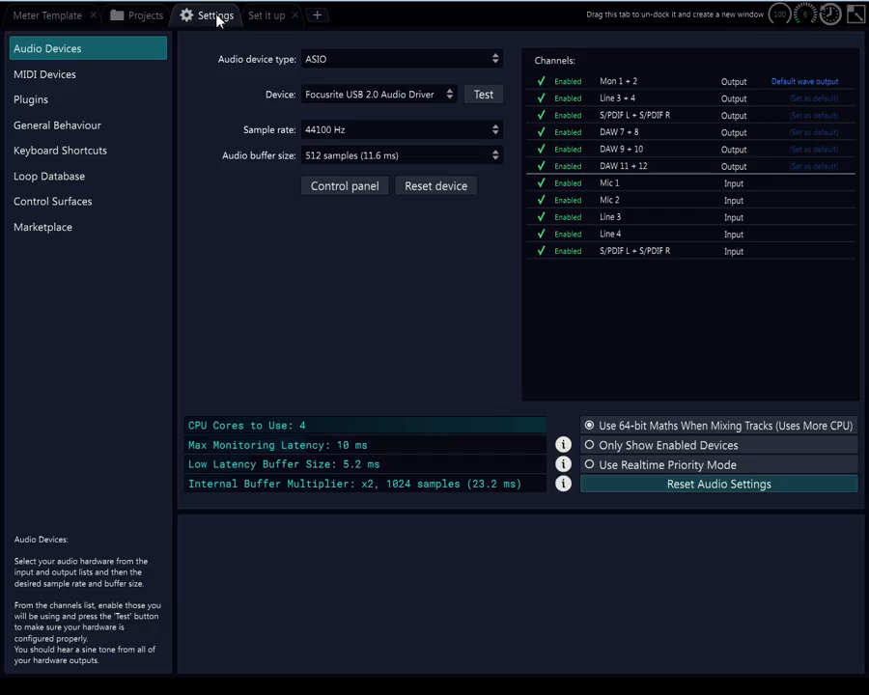
pyautogui.click(267, 16)
pyautogui.click(27, 143)
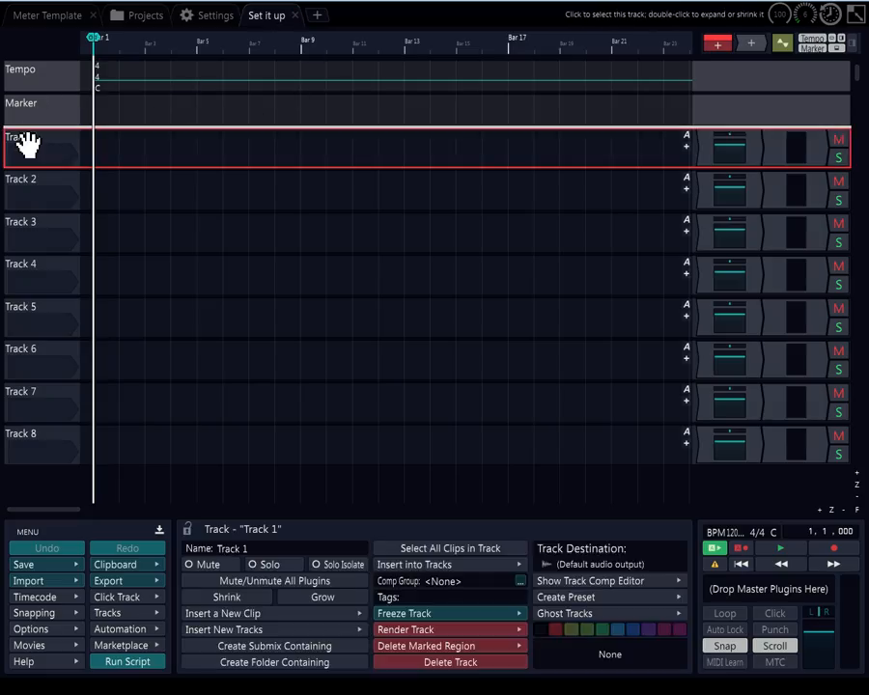
pyautogui.keyDown('shift'); pyautogui.click(27, 436); pyautogui.keyUp('shift')
pyautogui.press('Delete')
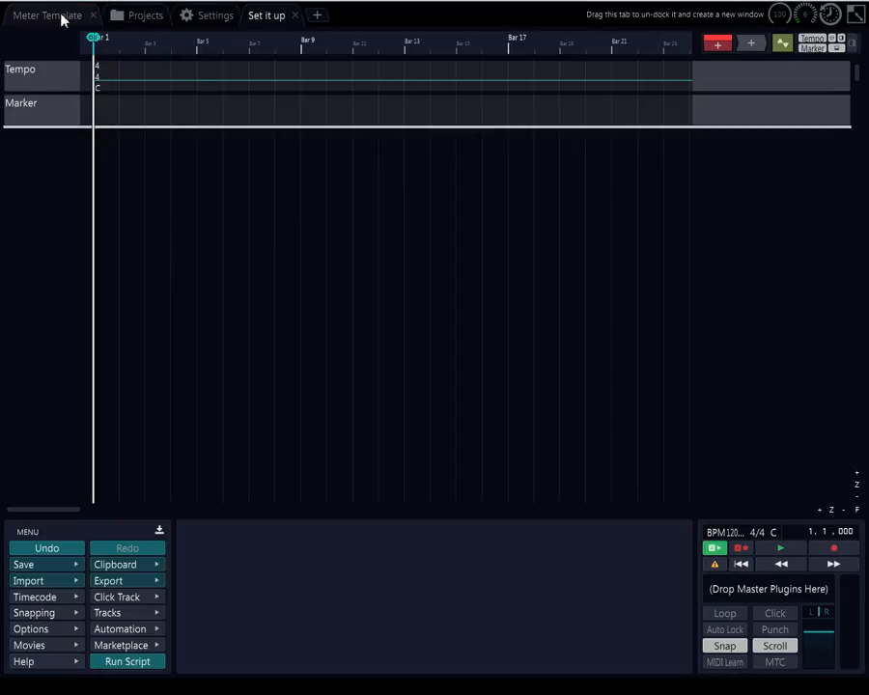
# Undock the Meter Template edit into a separate window
pyautogui.moveTo(61, 16); pyautogui.dragTo(48, 58)
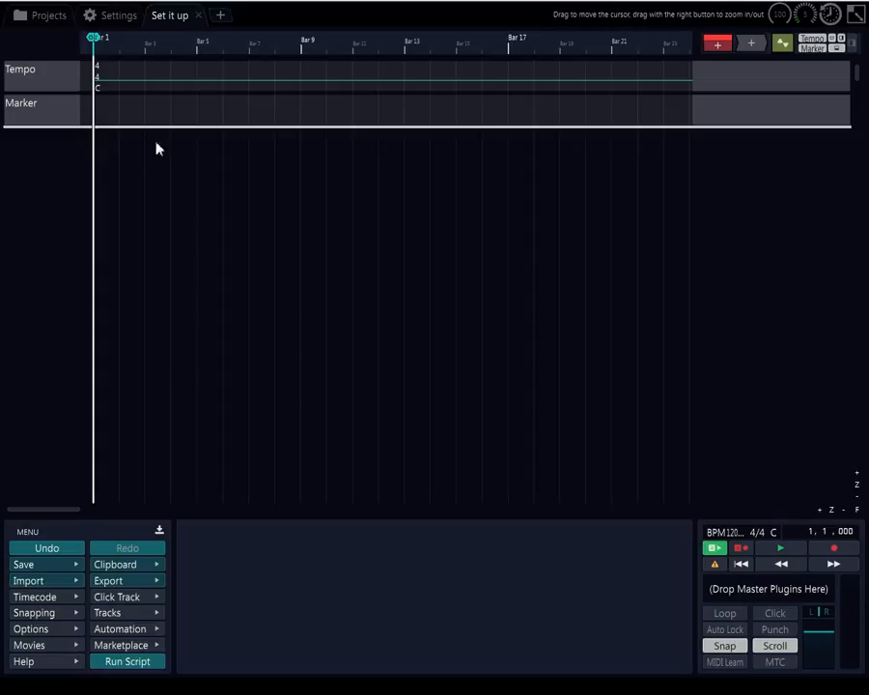
# Open the plugin settings and look through the installed plugins down to the end of the list
pyautogui.click(119, 15)
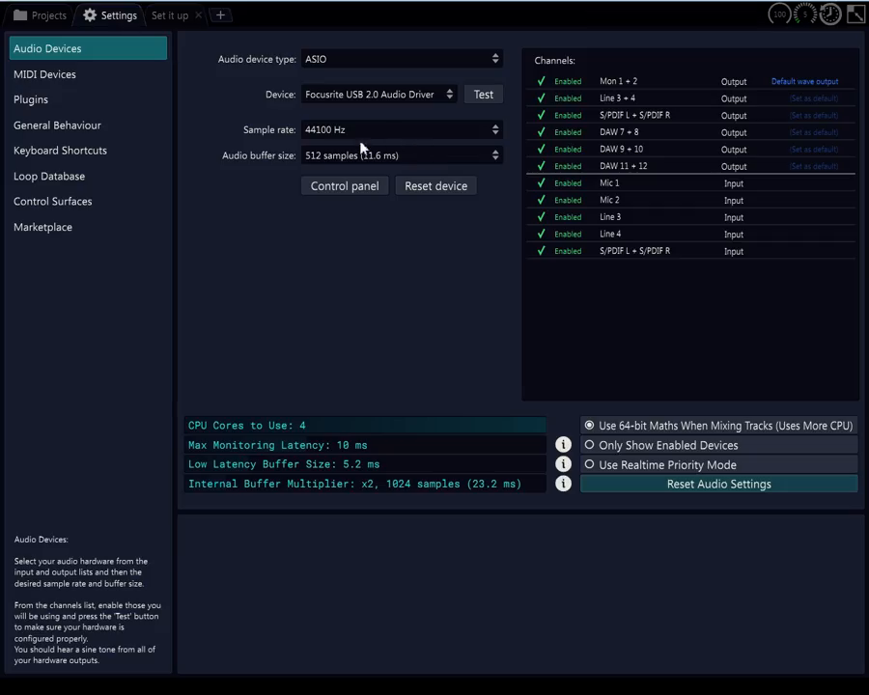
pyautogui.click(32, 106)
pyautogui.scroll(-10, 406, 169)
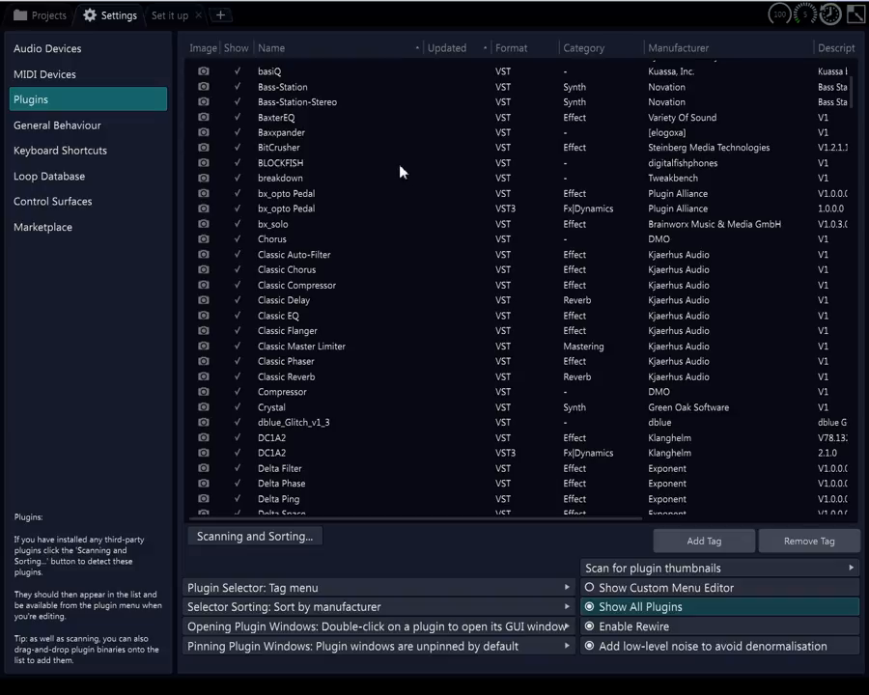
pyautogui.scroll(-14, 366, 179)
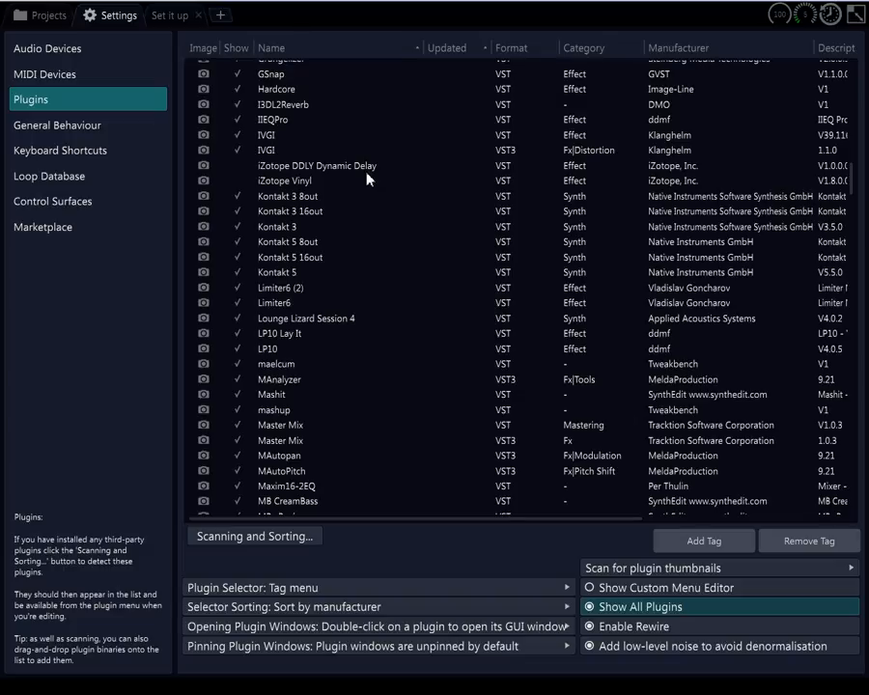
pyautogui.scroll(-6, 360, 193)
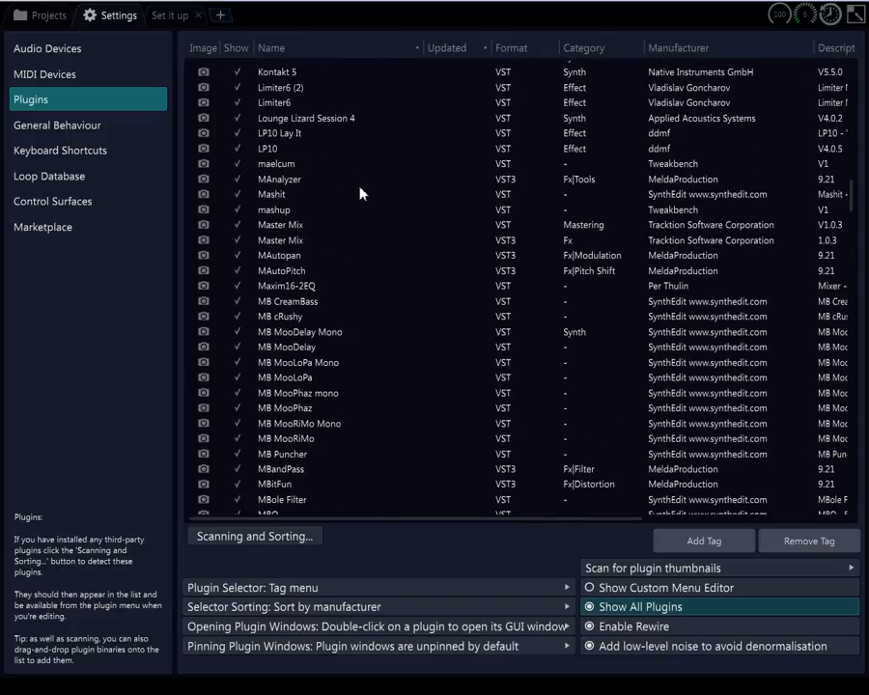
pyautogui.scroll(-13, 360, 193)
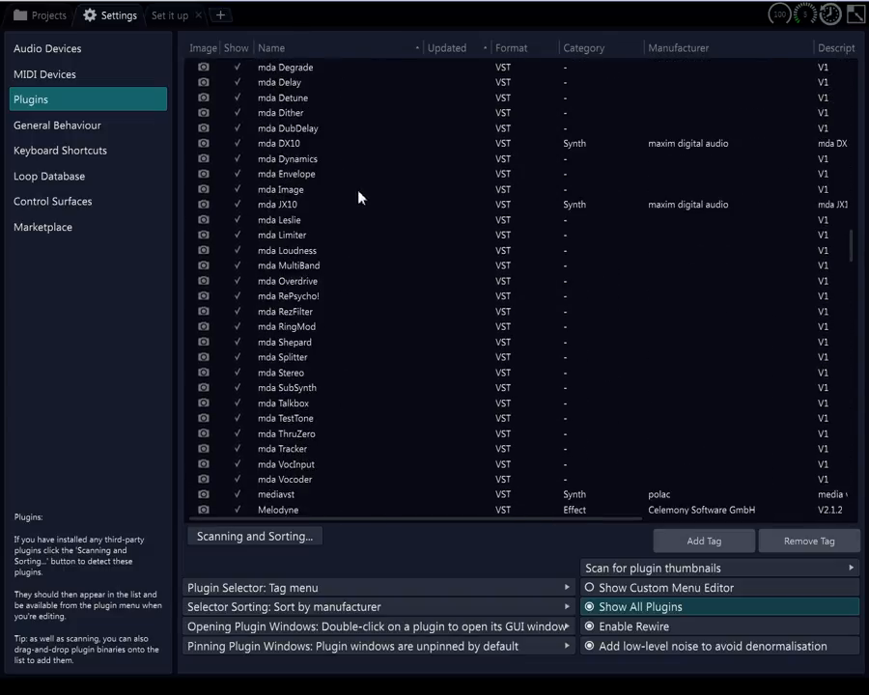
pyautogui.scroll(-12, 355, 202)
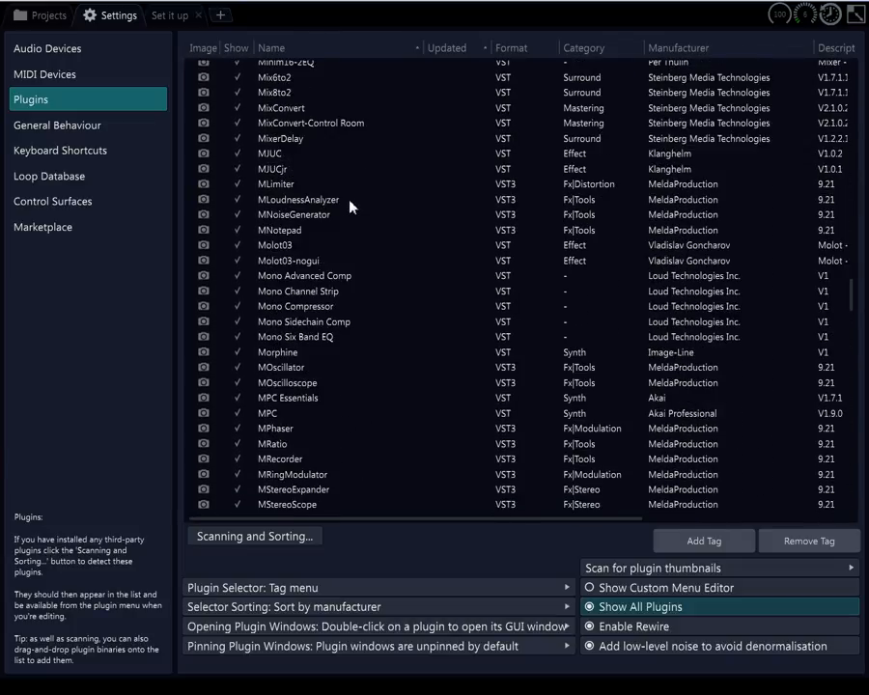
pyautogui.scroll(-7, 350, 203)
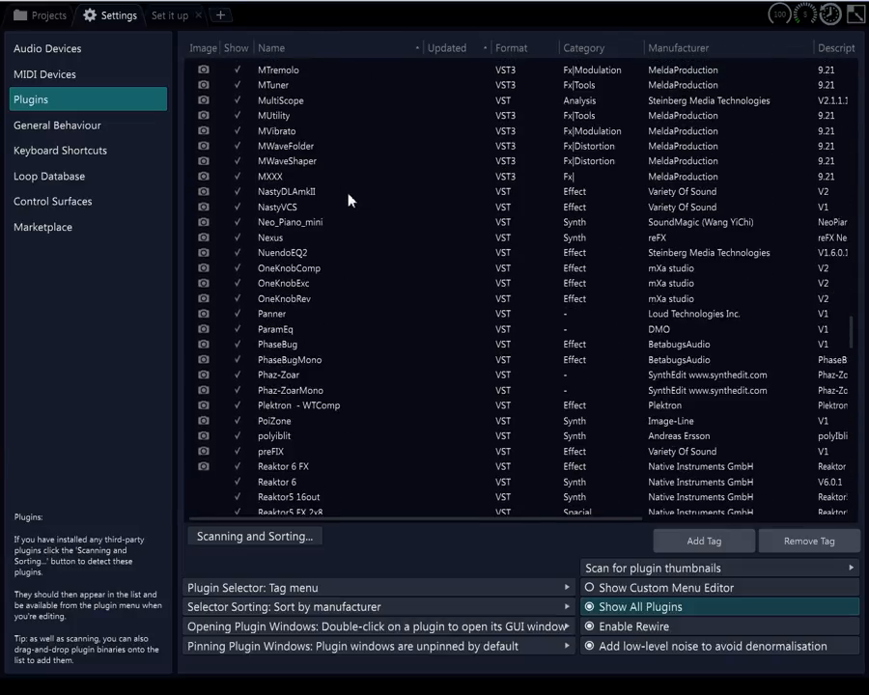
pyautogui.scroll(-4, 349, 200)
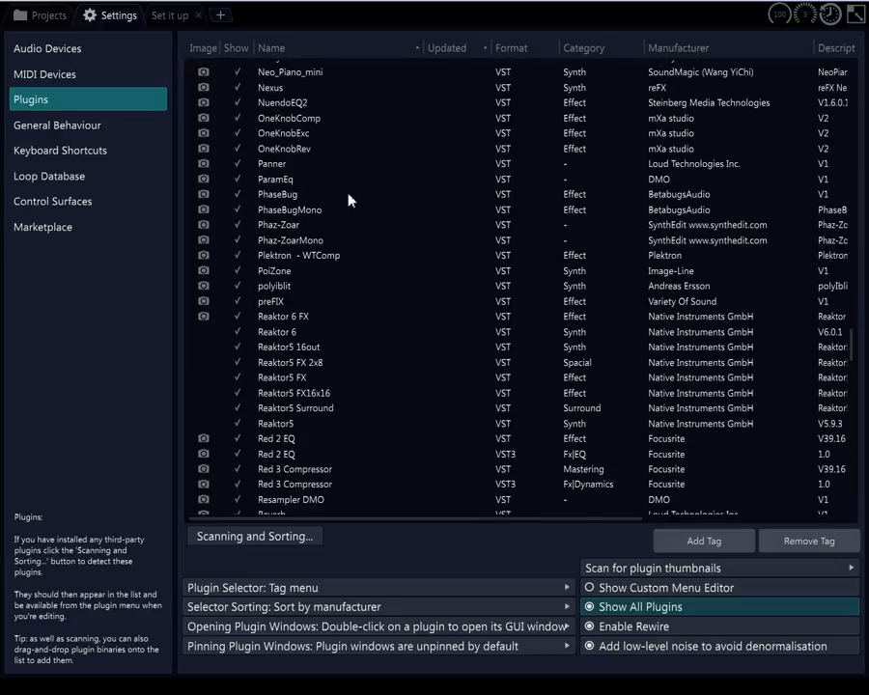
pyautogui.scroll(-10, 349, 200)
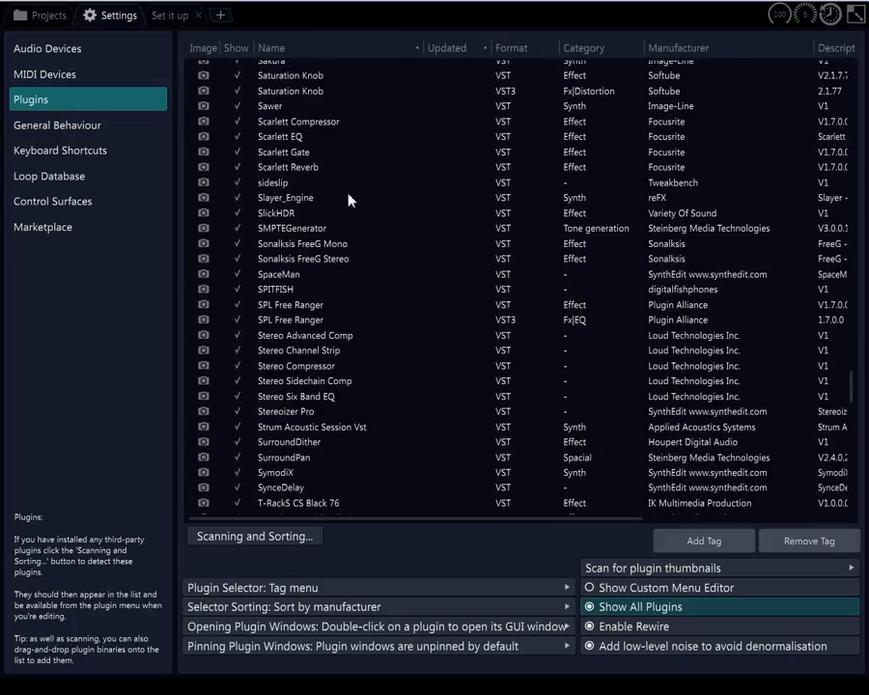
pyautogui.scroll(-11, 349, 200)
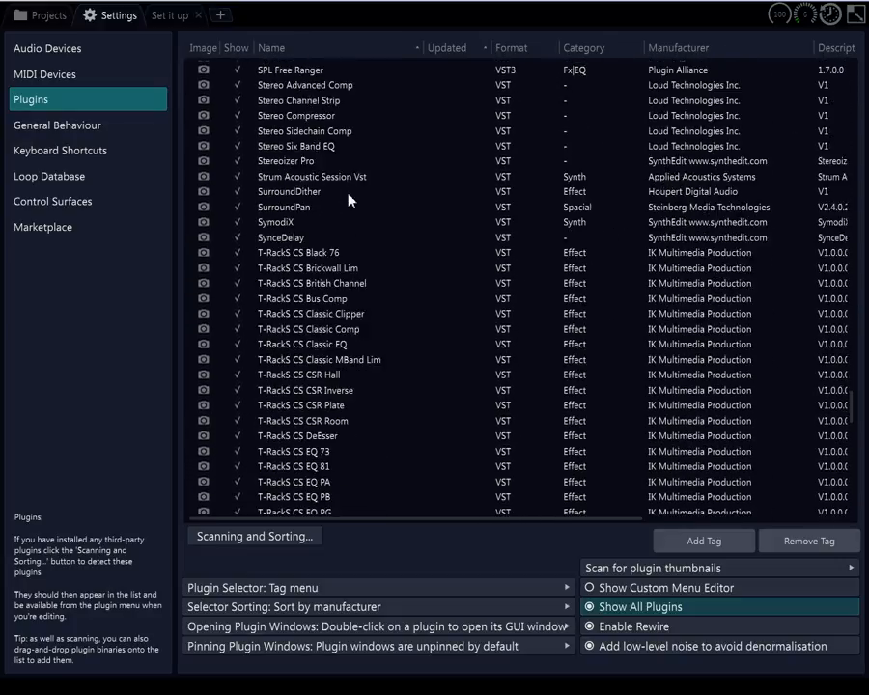
pyautogui.scroll(-12, 348, 193)
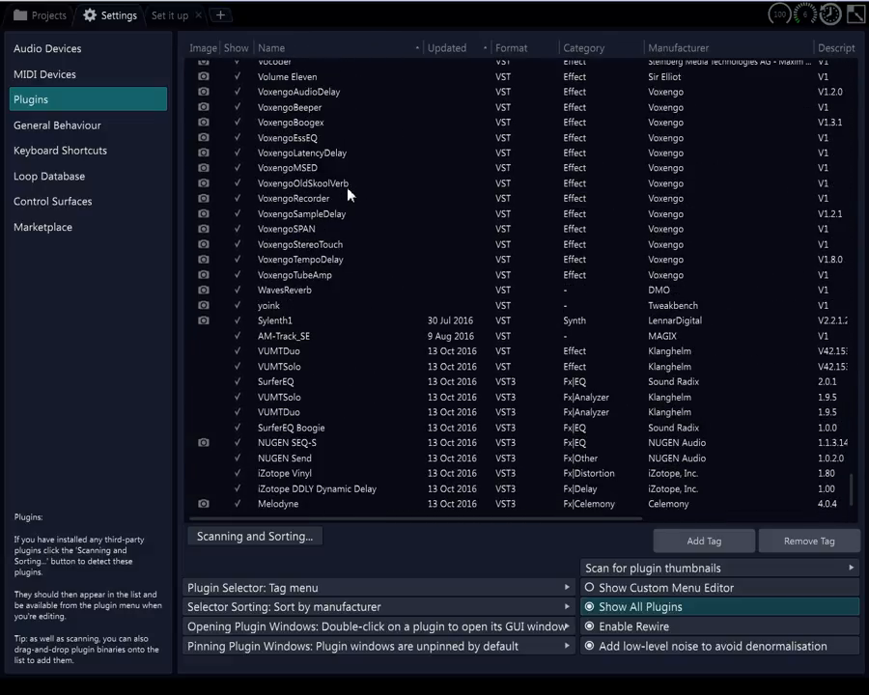
pyautogui.scroll(-2, 349, 194)
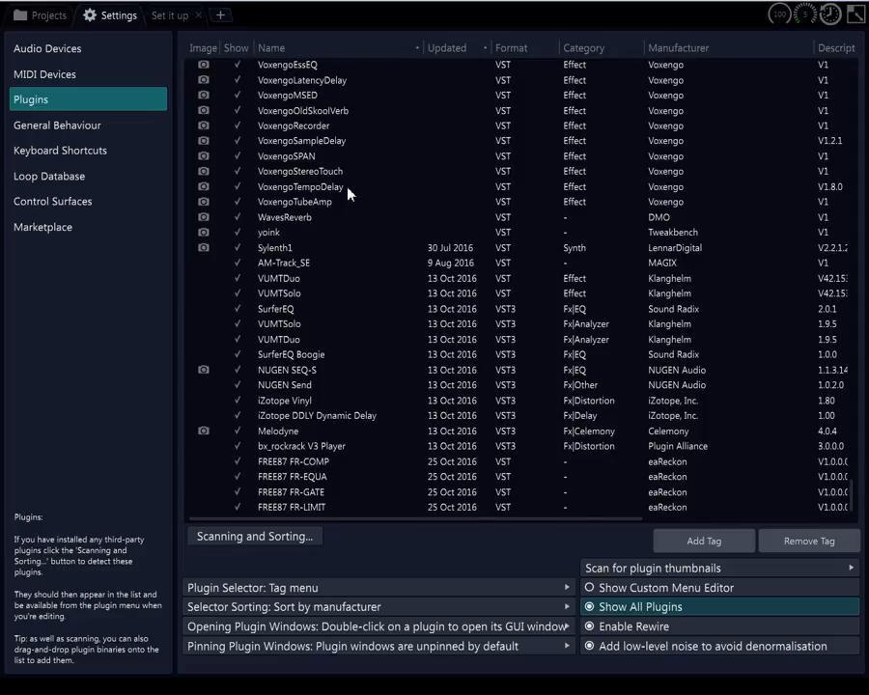
# Review the plugin list from the most recently added entries back to the first one, comparing VST and VST3 versions
pyautogui.scroll(4, 350, 194)
pyautogui.scroll(14, 350, 194)
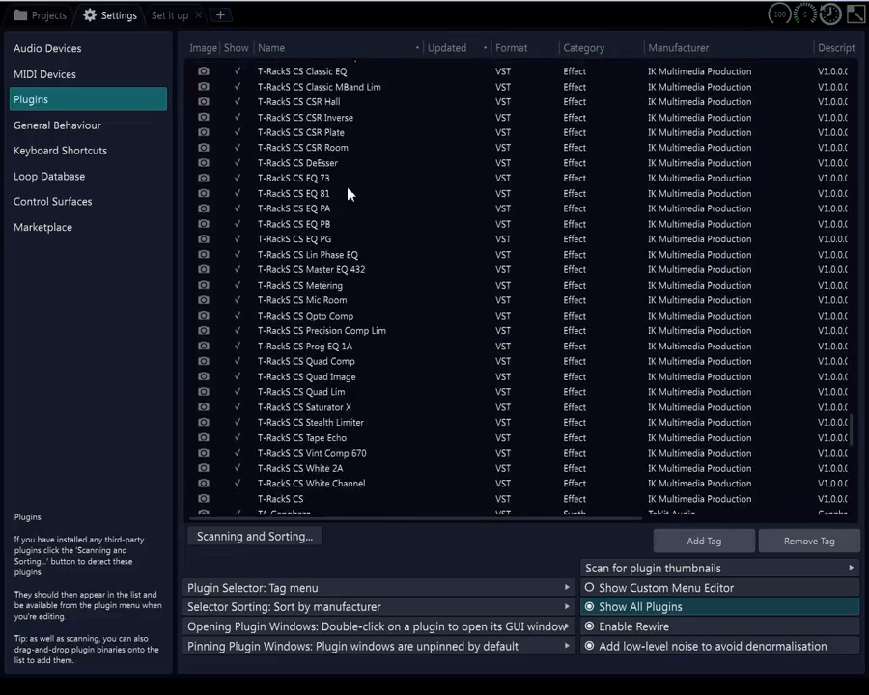
pyautogui.scroll(17, 347, 193)
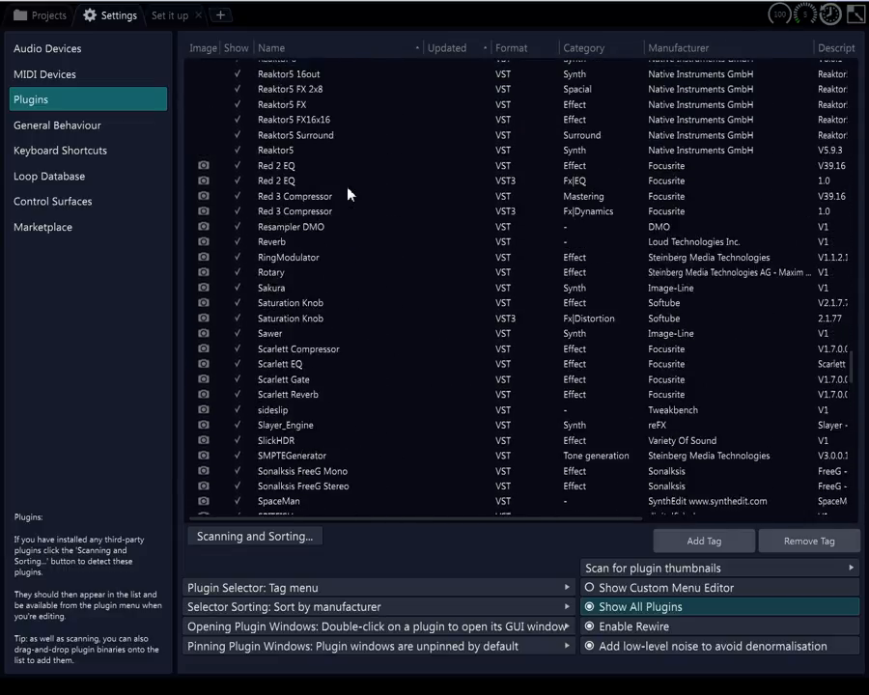
pyautogui.scroll(1, 347, 193)
pyautogui.scroll(9, 347, 193)
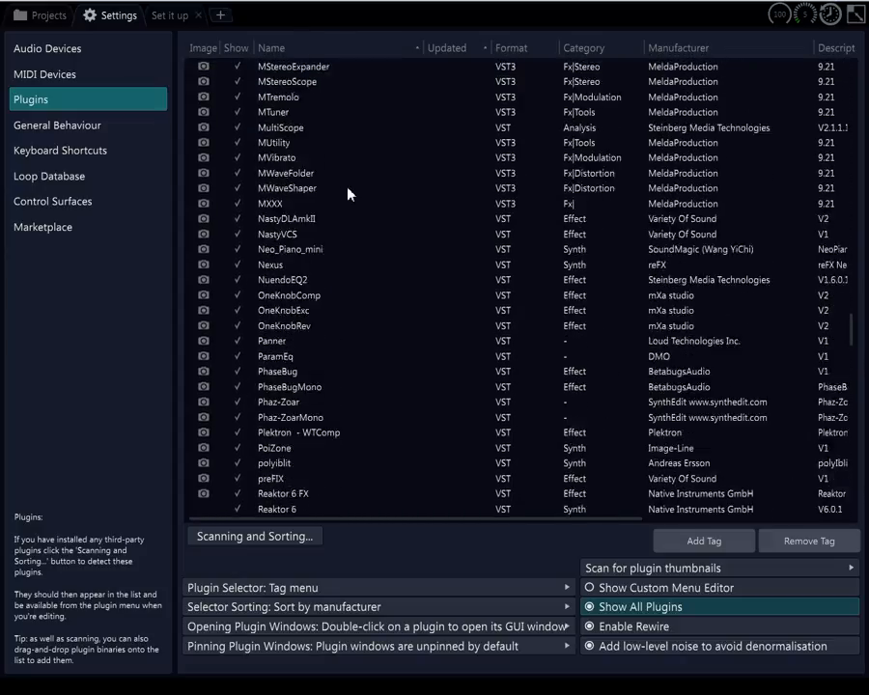
pyautogui.scroll(2, 348, 194)
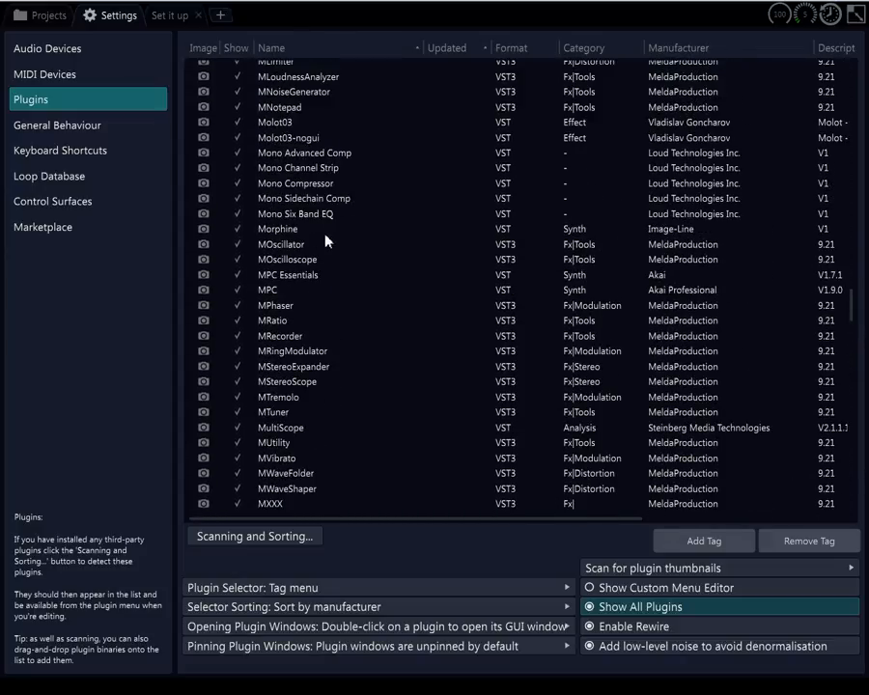
pyautogui.scroll(-2, 325, 241)
pyautogui.scroll(-5, 325, 242)
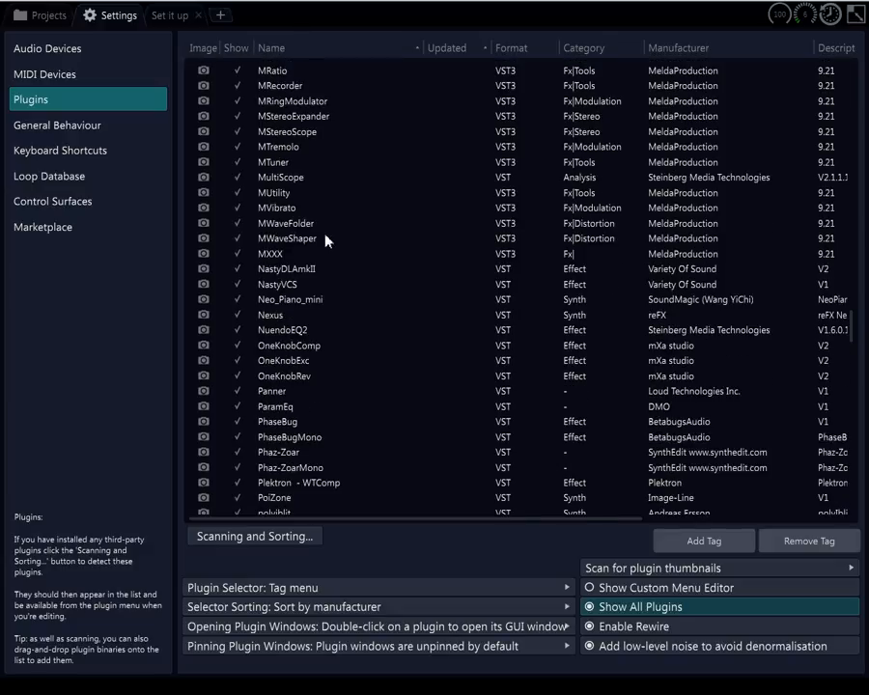
pyautogui.scroll(10, 326, 242)
pyautogui.scroll(6, 325, 241)
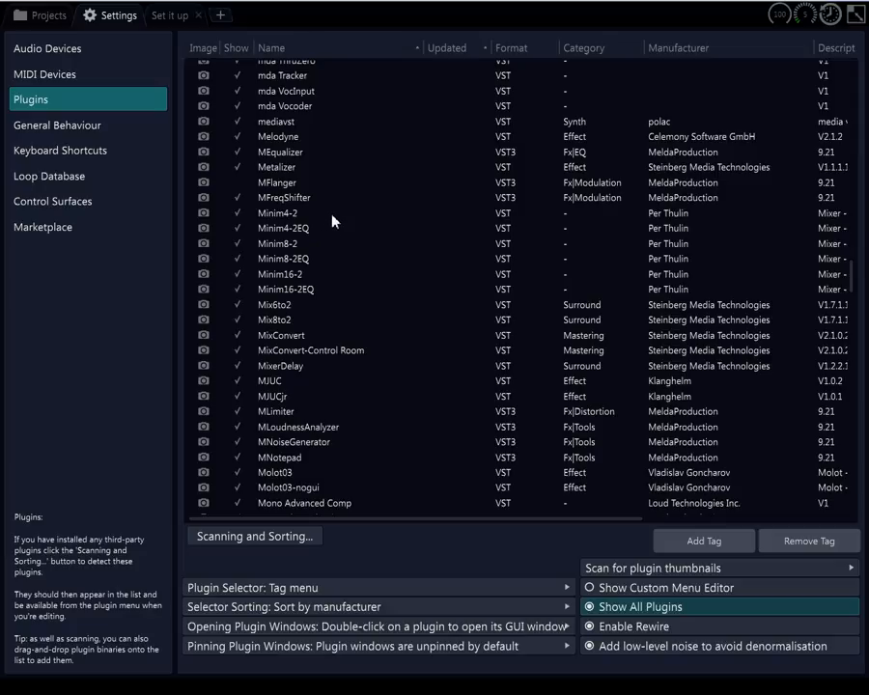
pyautogui.scroll(6, 332, 222)
pyautogui.scroll(8, 332, 221)
pyautogui.scroll(10, 332, 221)
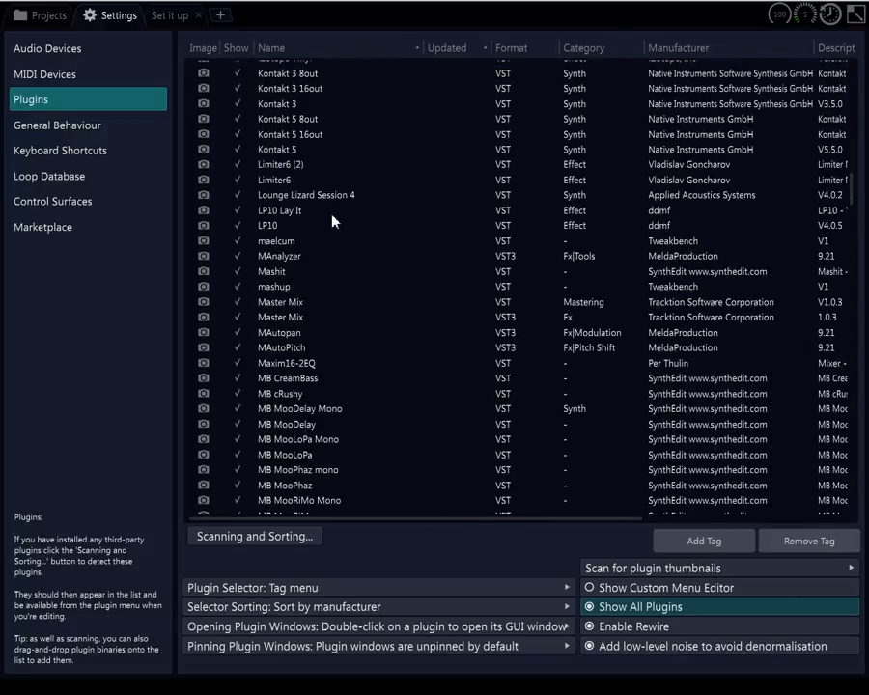
pyautogui.scroll(1, 332, 221)
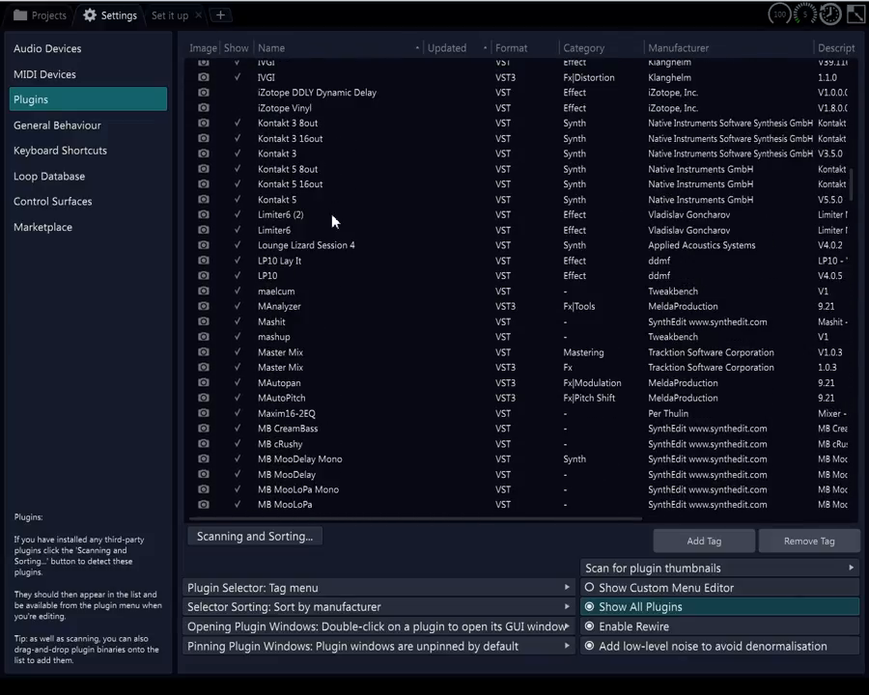
pyautogui.scroll(5, 331, 221)
pyautogui.scroll(8, 331, 221)
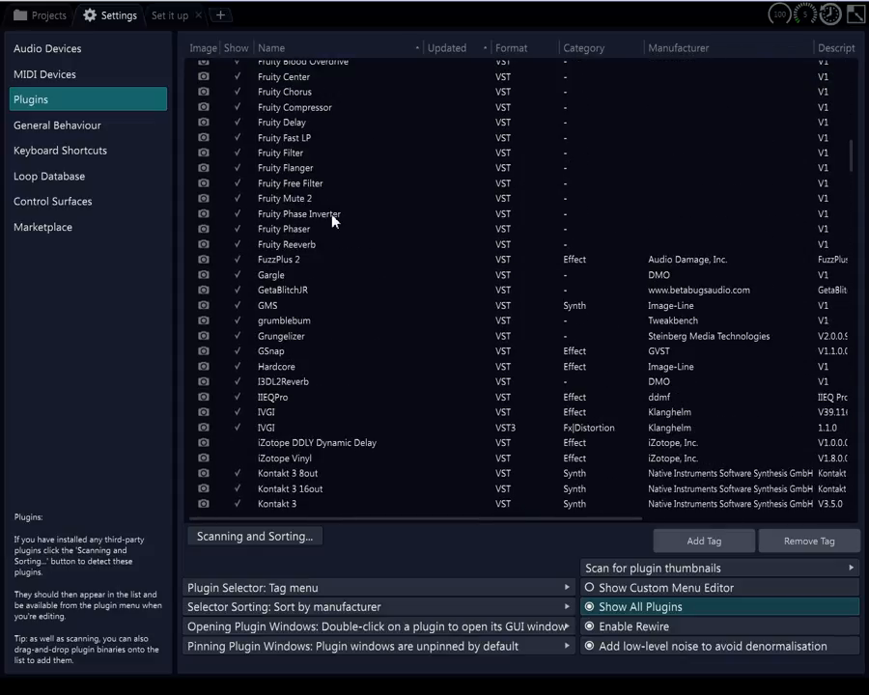
pyautogui.scroll(7, 331, 220)
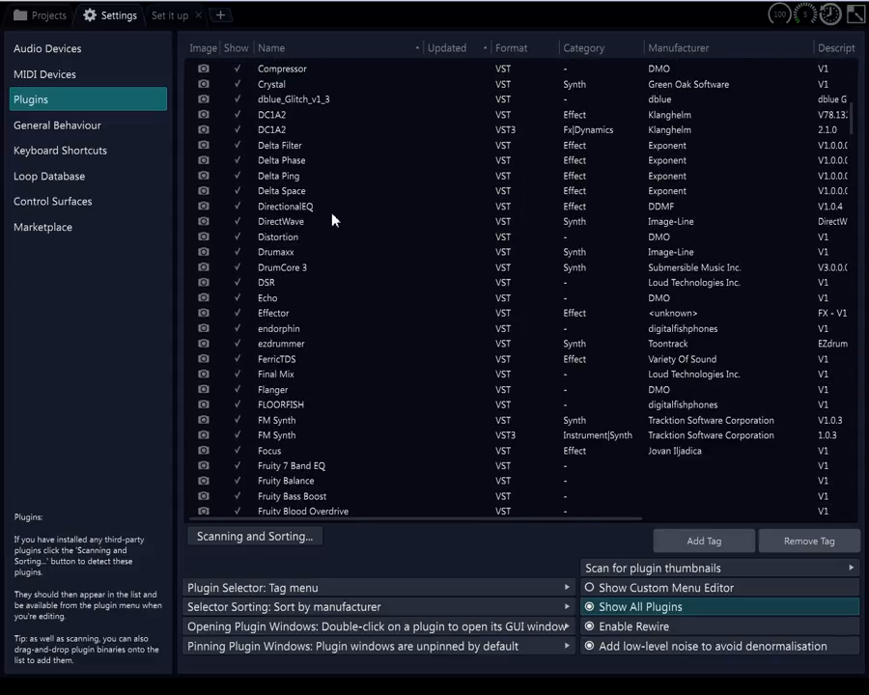
pyautogui.scroll(6, 331, 220)
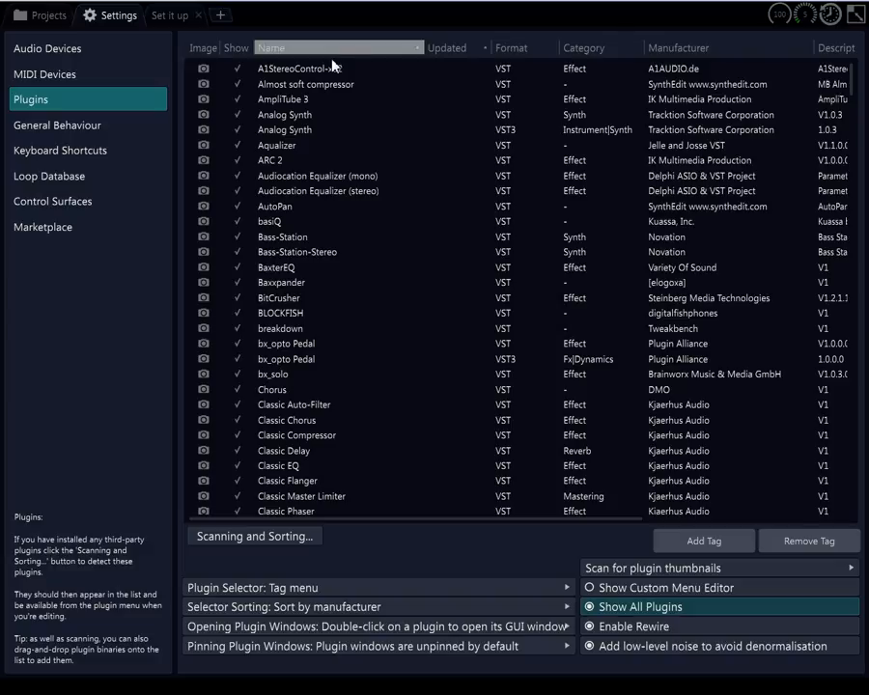
# Switch to the other Tracktion window showing the audio device settings and maximize it
pyautogui.click(43, 13)
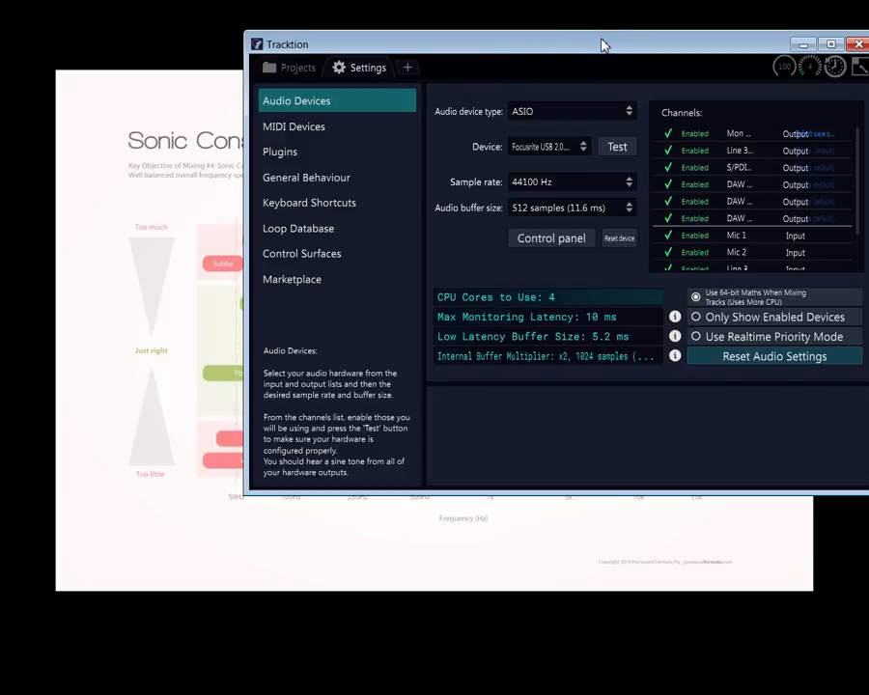
pyautogui.moveTo(601, 43); pyautogui.dragTo(518, 16)
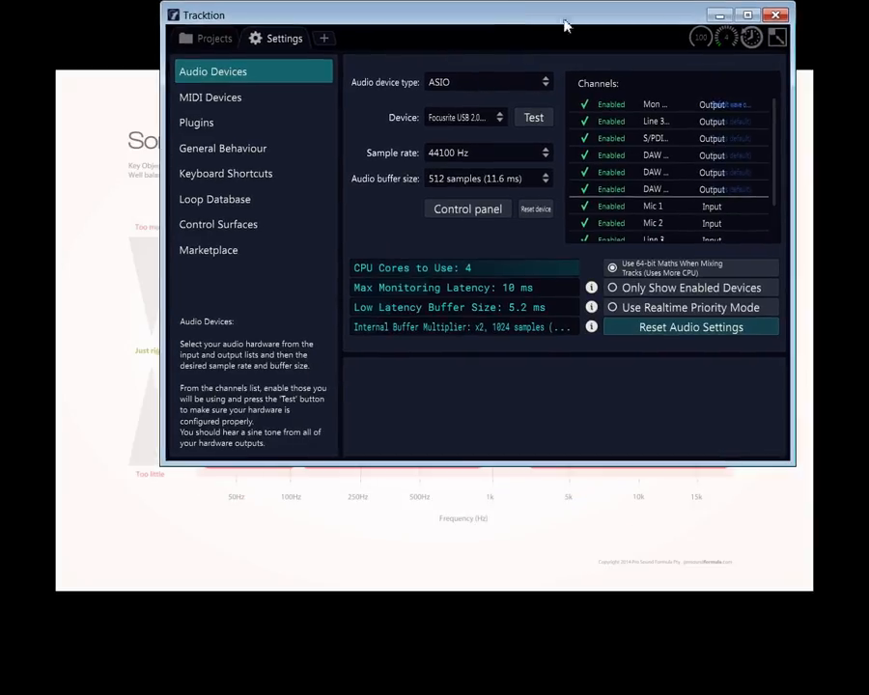
pyautogui.doubleClick(518, 16)
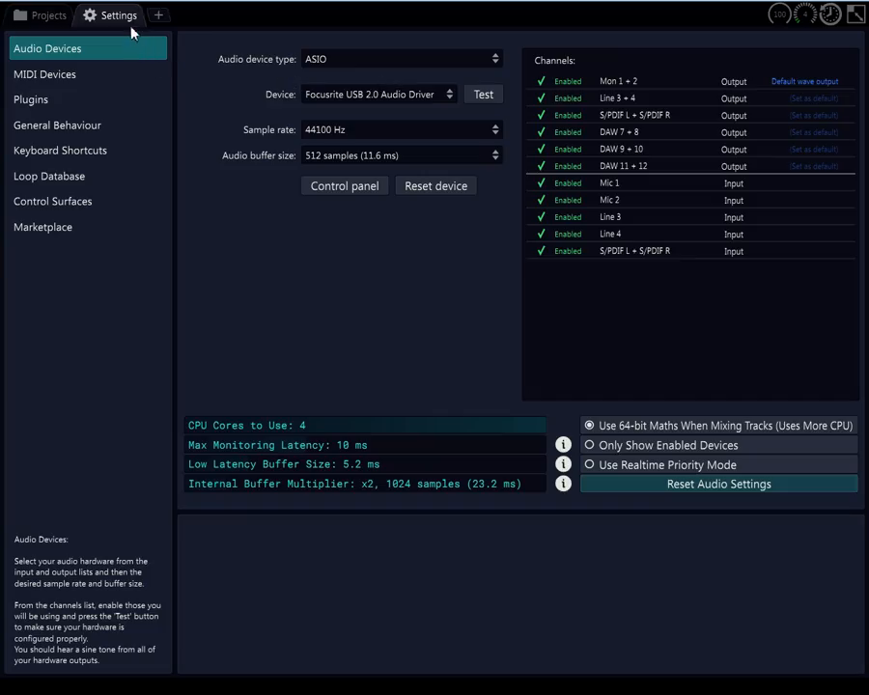
# Open the plugin settings and examine the list for x64 entries, selecting Effector_x64 and GMS_x64
pyautogui.click(37, 99)
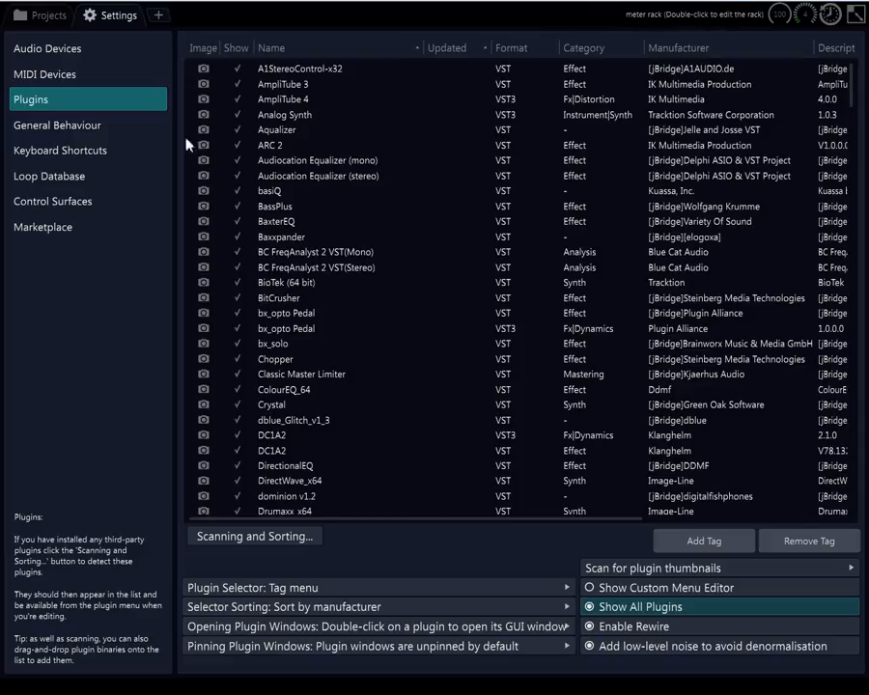
pyautogui.scroll(-8, 241, 115)
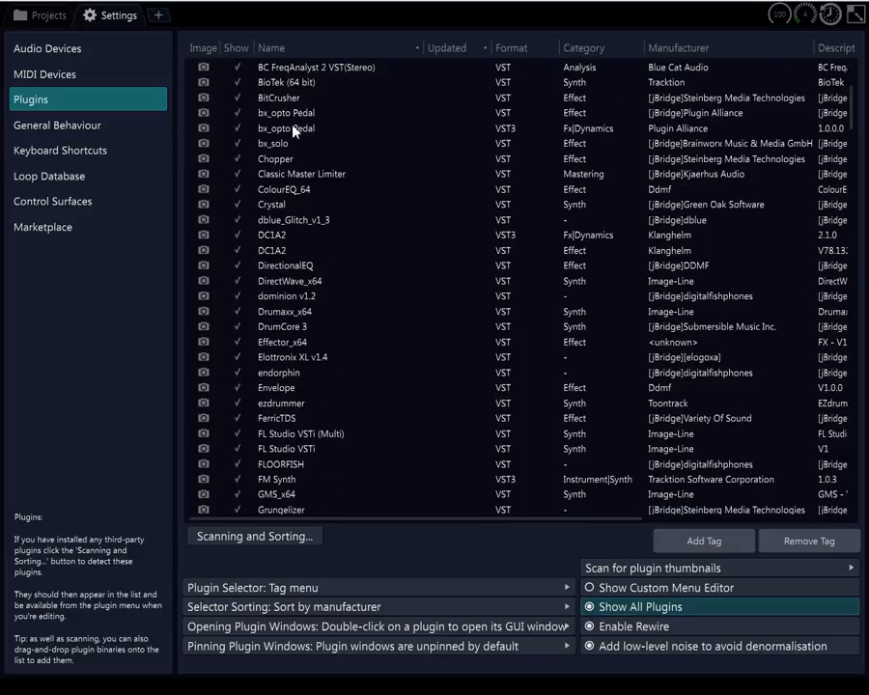
pyautogui.scroll(-5, 292, 145)
pyautogui.scroll(5, 291, 154)
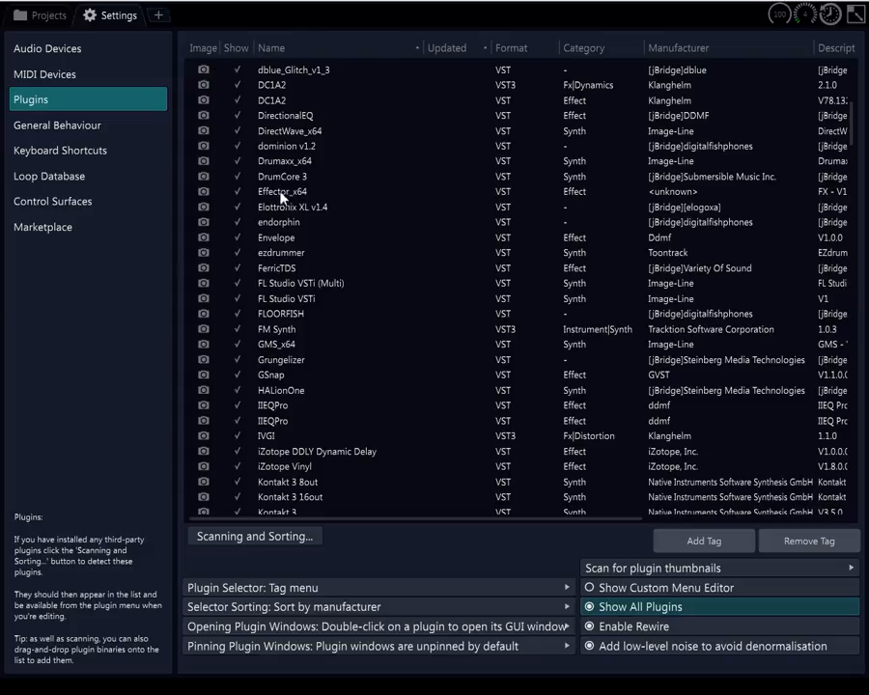
pyautogui.click(283, 194)
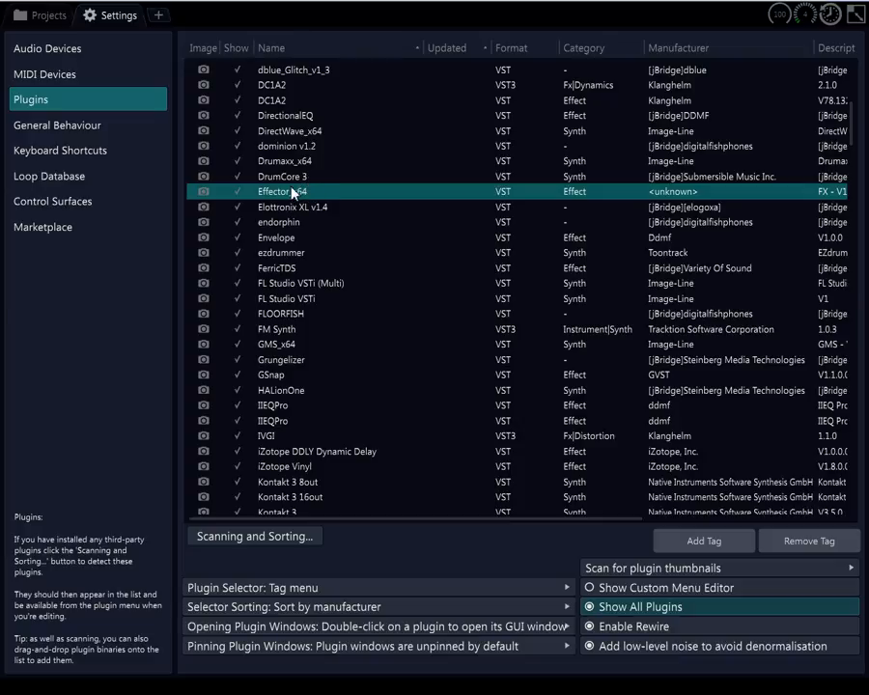
pyautogui.click(271, 347)
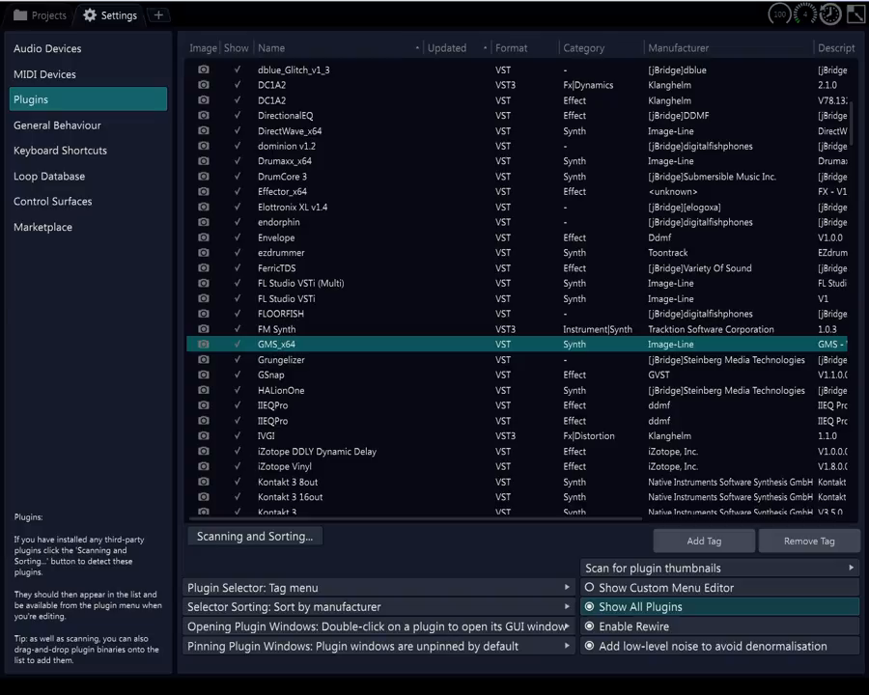
# Bring the GMS plugin folder window into view and create a new folder named 64 in it
pyautogui.moveTo(2, 70); pyautogui.dragTo(553, 47)
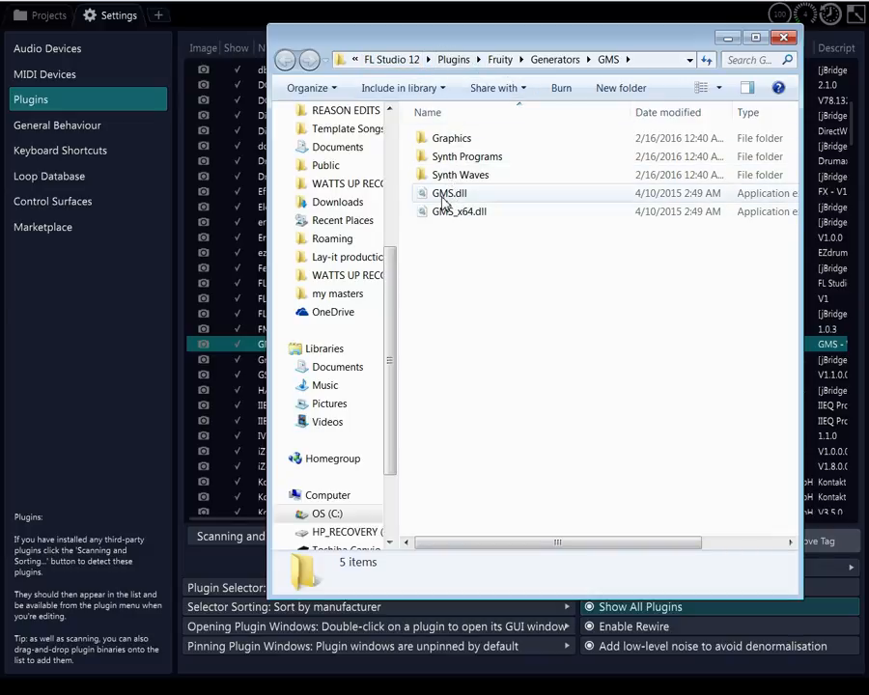
pyautogui.click(603, 89)
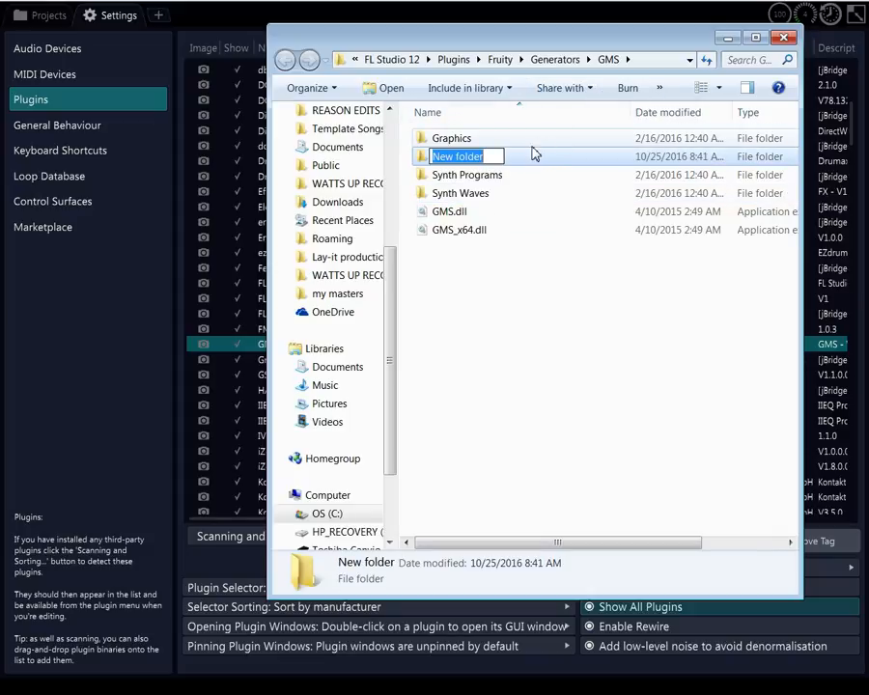
pyautogui.write('64')
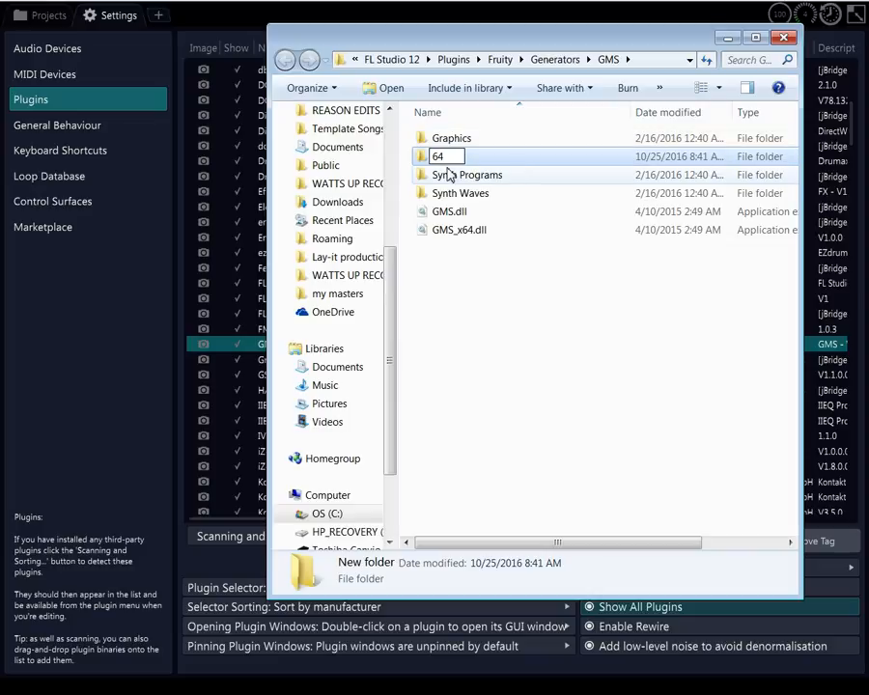
pyautogui.press('Return')
pyautogui.click(431, 156)
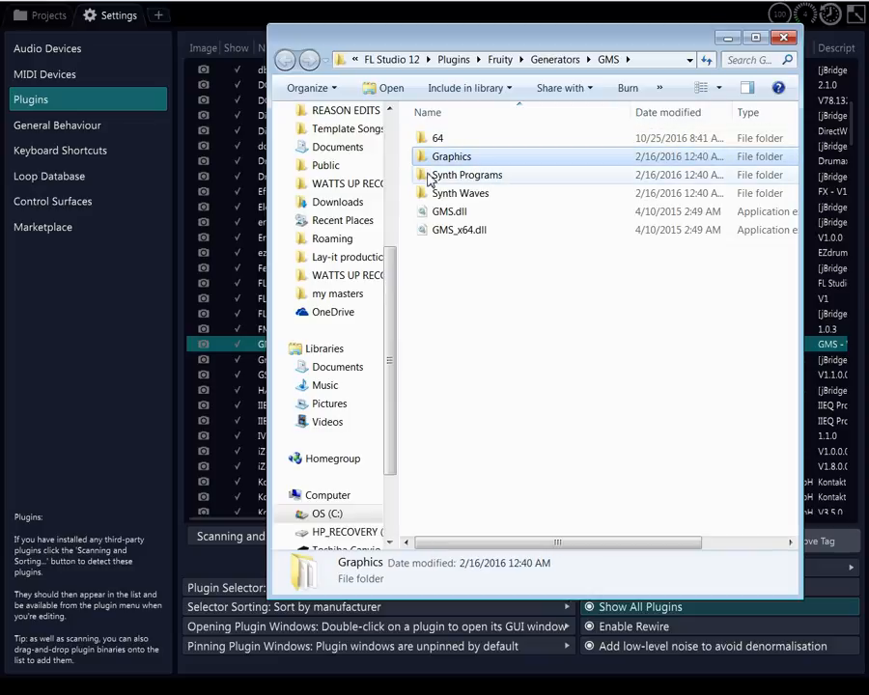
# Move GMS_x64.dll into the 64 folder and open that folder
pyautogui.click(446, 238)
pyautogui.moveTo(446, 237); pyautogui.dragTo(437, 142)
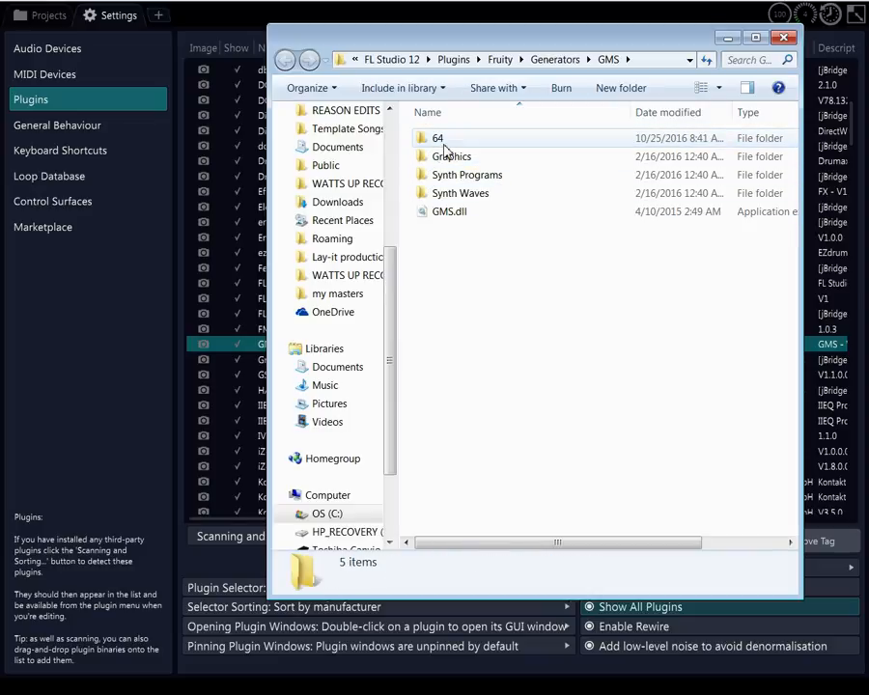
pyautogui.doubleClick(438, 141)
# Rename GMS_x64.dll in the 64 folder as GMS.dll
pyautogui.click(440, 145)
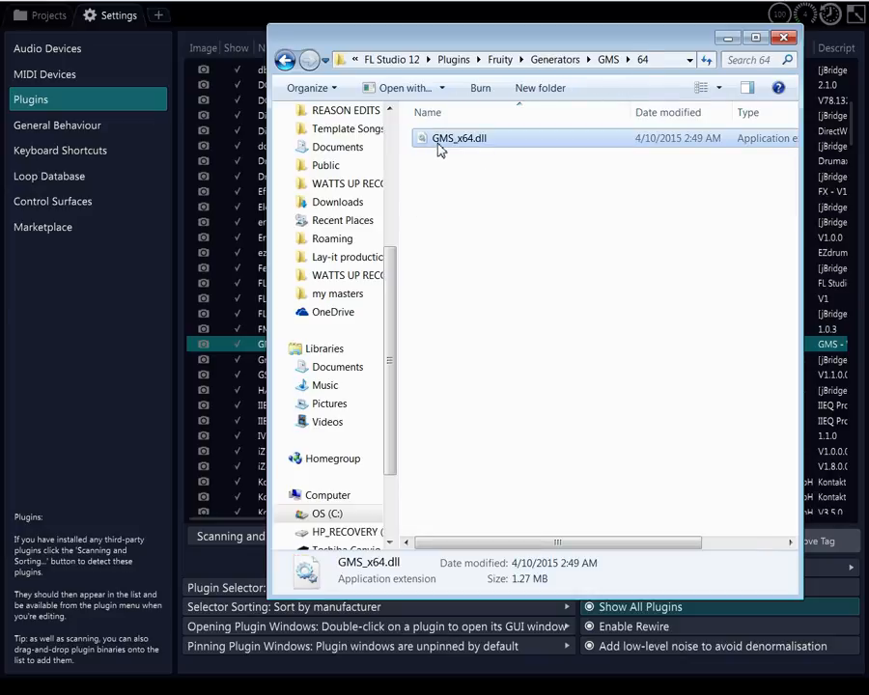
pyautogui.rightClick(439, 144)
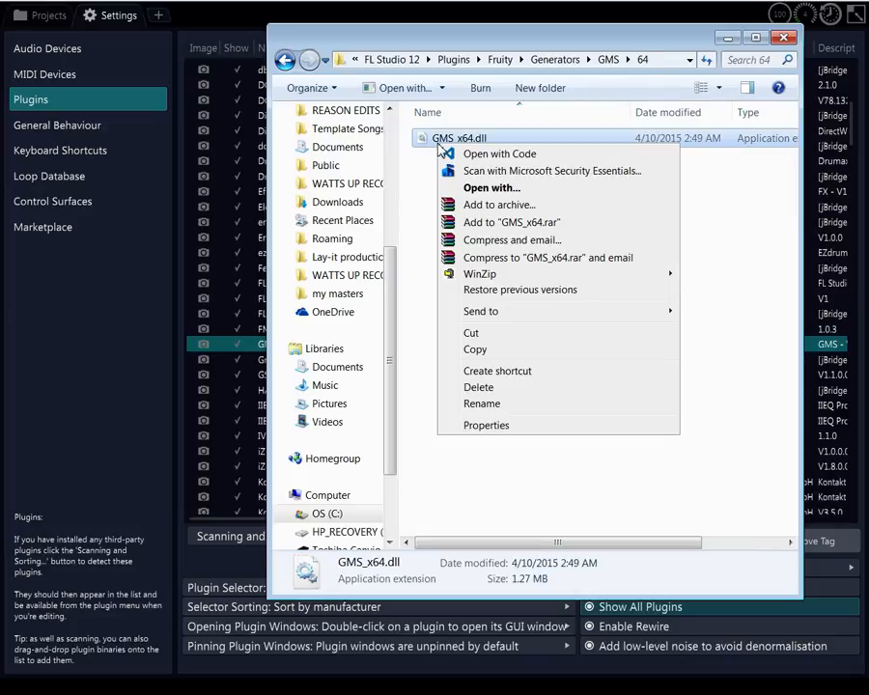
pyautogui.click(481, 403)
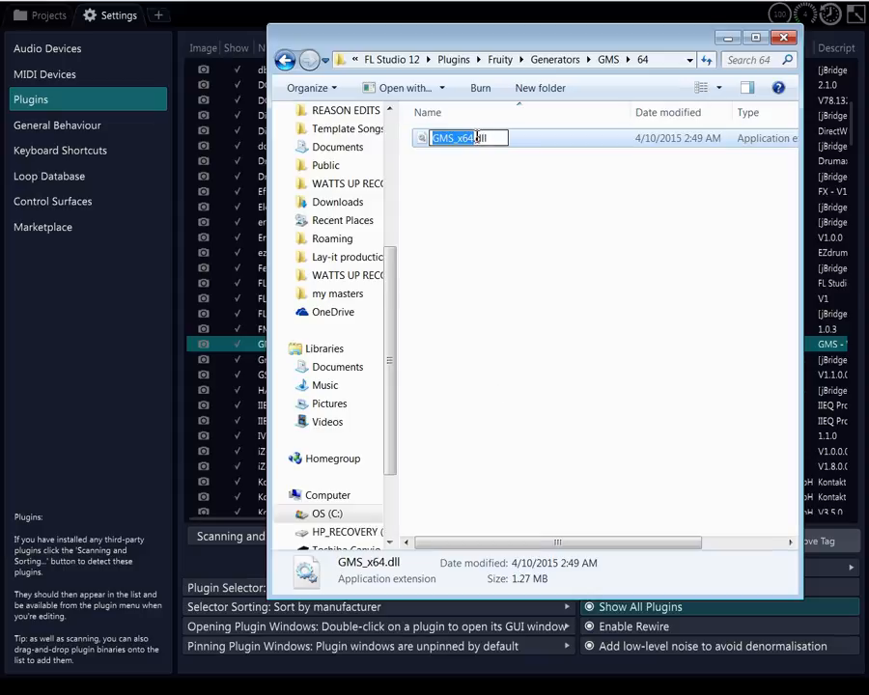
pyautogui.click(477, 136)
pyautogui.press('BackSpace')
pyautogui.press('BackSpace')
pyautogui.press('BackSpace')
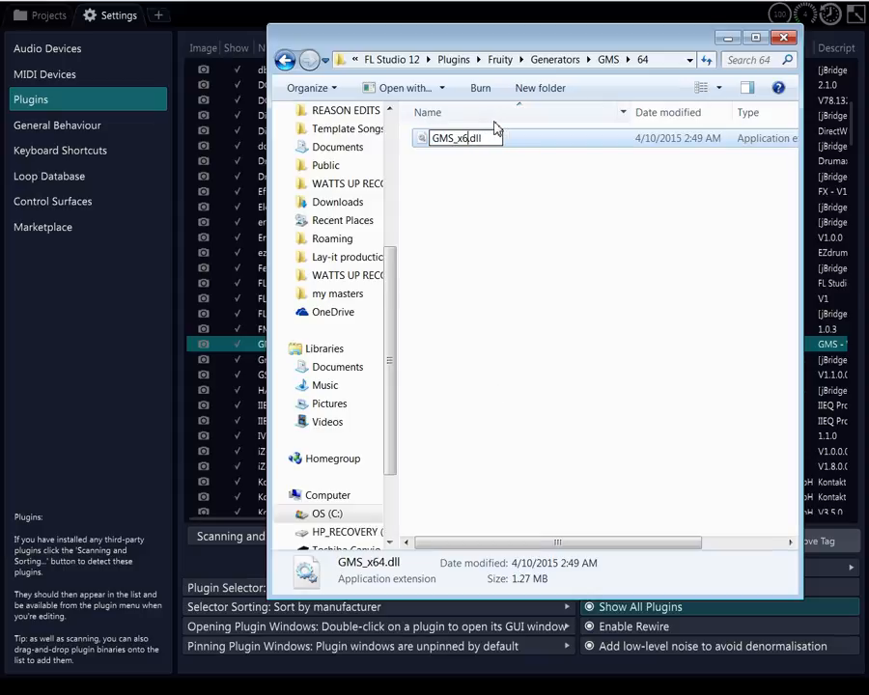
pyautogui.press('BackSpace')
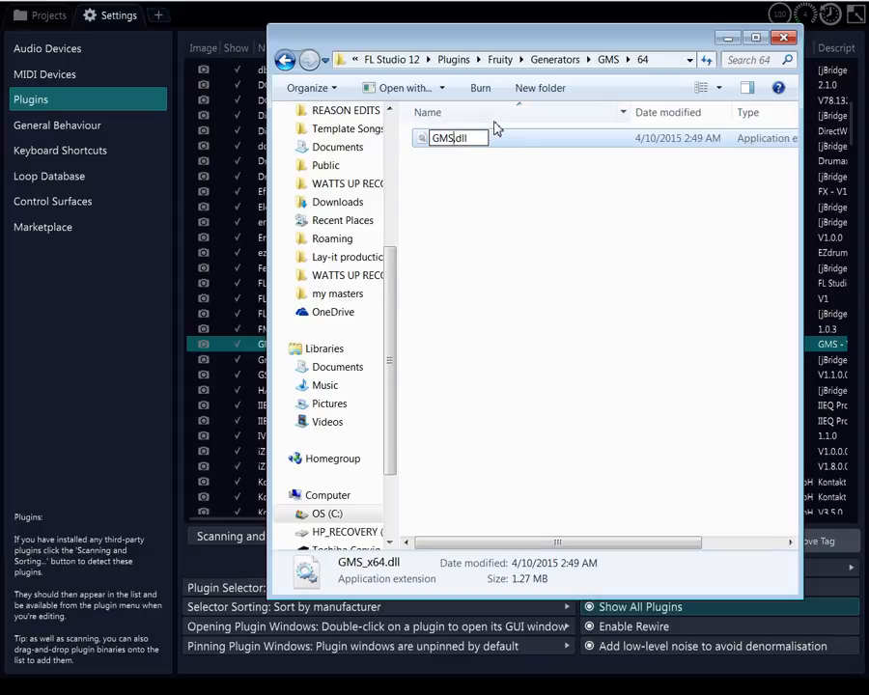
pyautogui.click(482, 179)
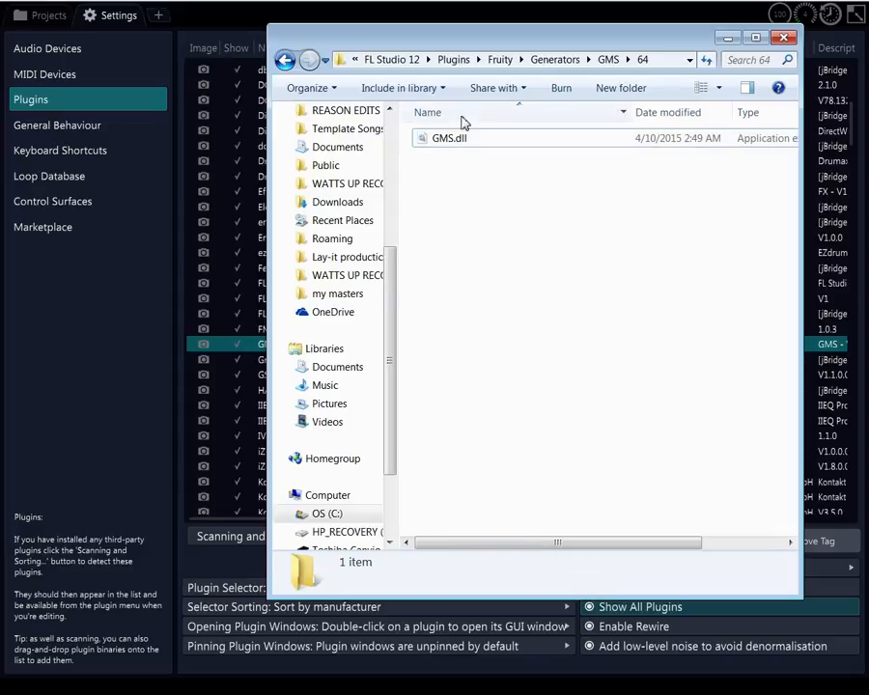
# Move the folder window out of the way and remove the GMS_x64 entry from the plugin list
pyautogui.moveTo(479, 40); pyautogui.dragTo(0, 166)
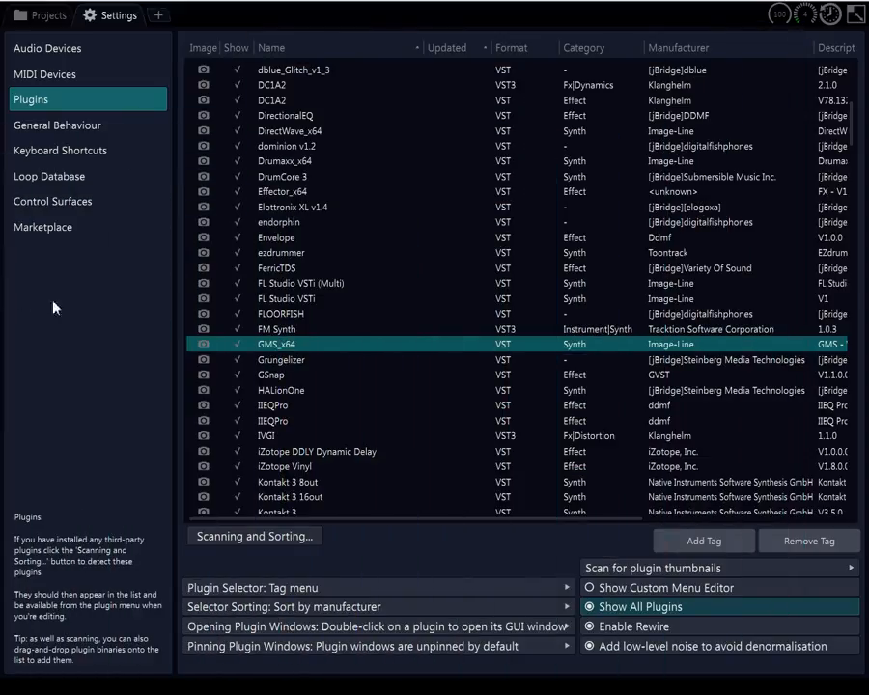
pyautogui.click(262, 346)
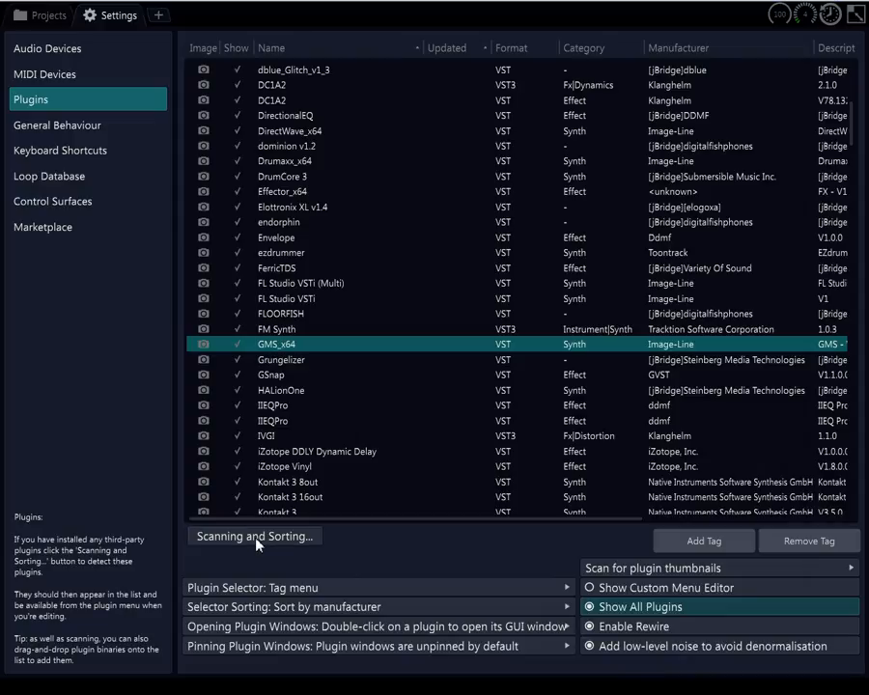
pyautogui.press('Delete')
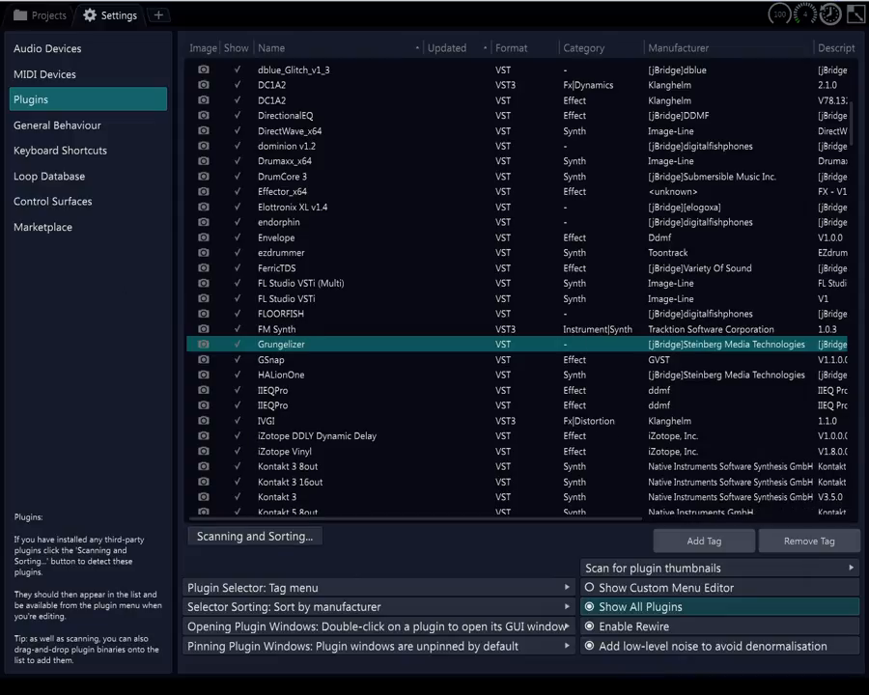
# Add the renamed GMS.dll to the plugin list and select its new entry at the end
pyautogui.scroll(-20, 201, 261)
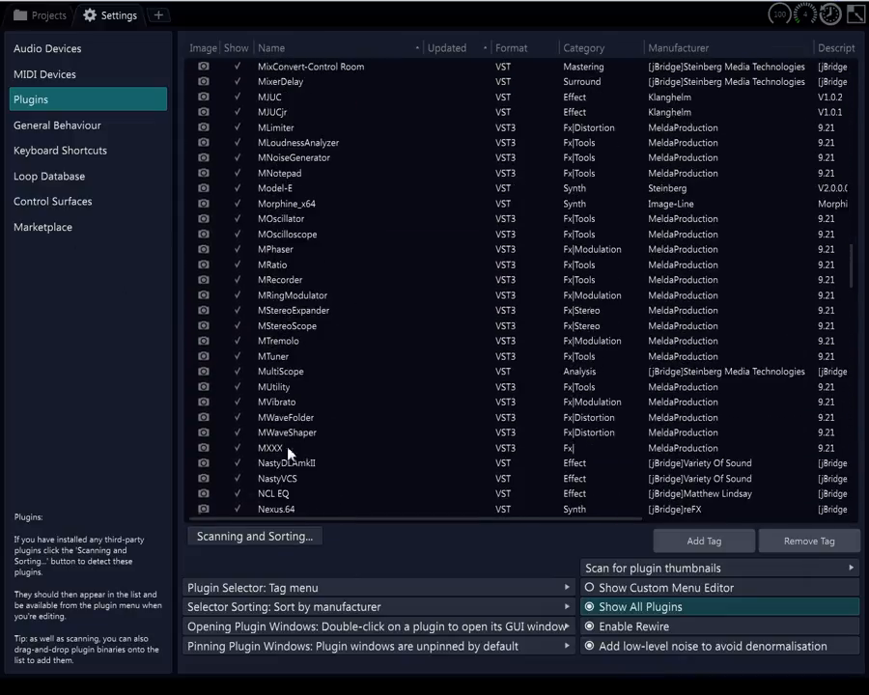
pyautogui.scroll(-20, 286, 412)
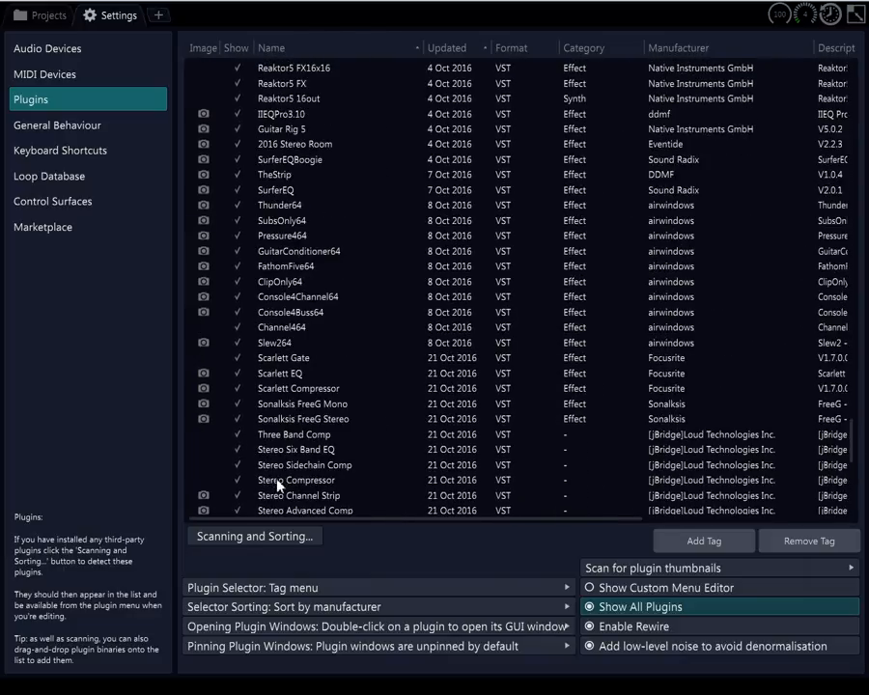
pyautogui.scroll(-1, 277, 491)
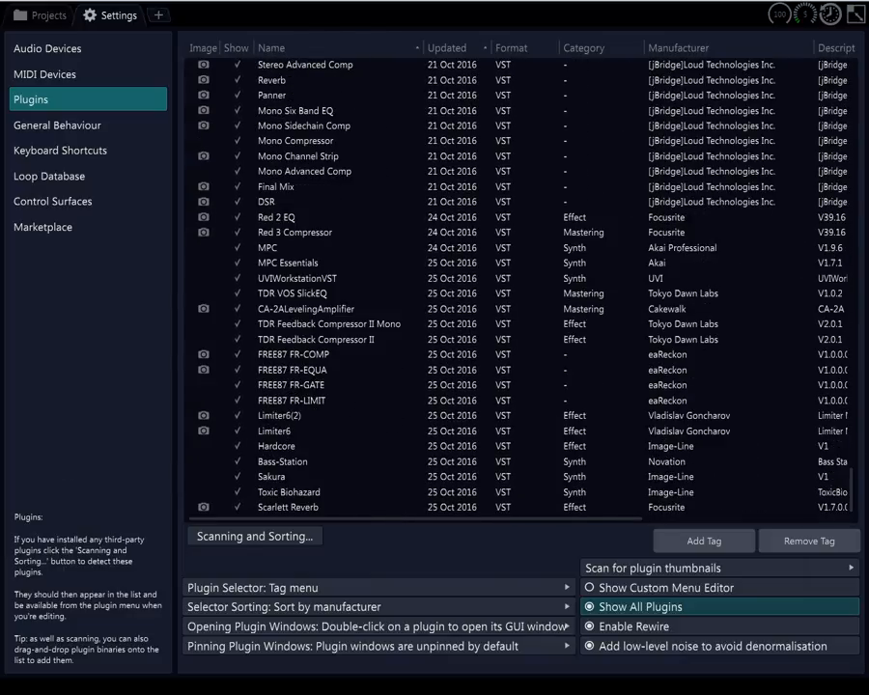
pyautogui.moveTo(383, 421); pyautogui.dragTo(386, 412)
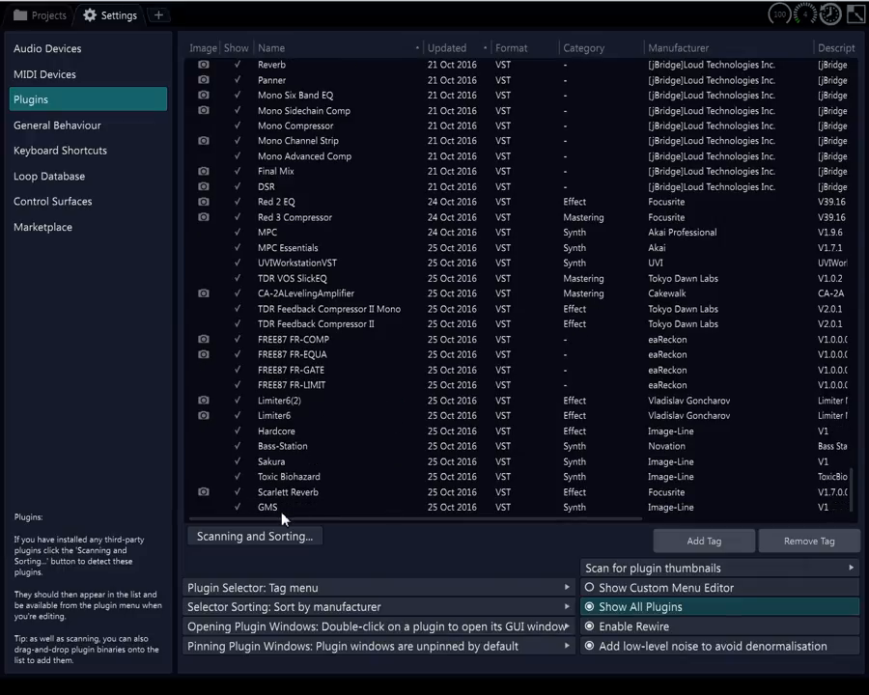
pyautogui.click(282, 512)
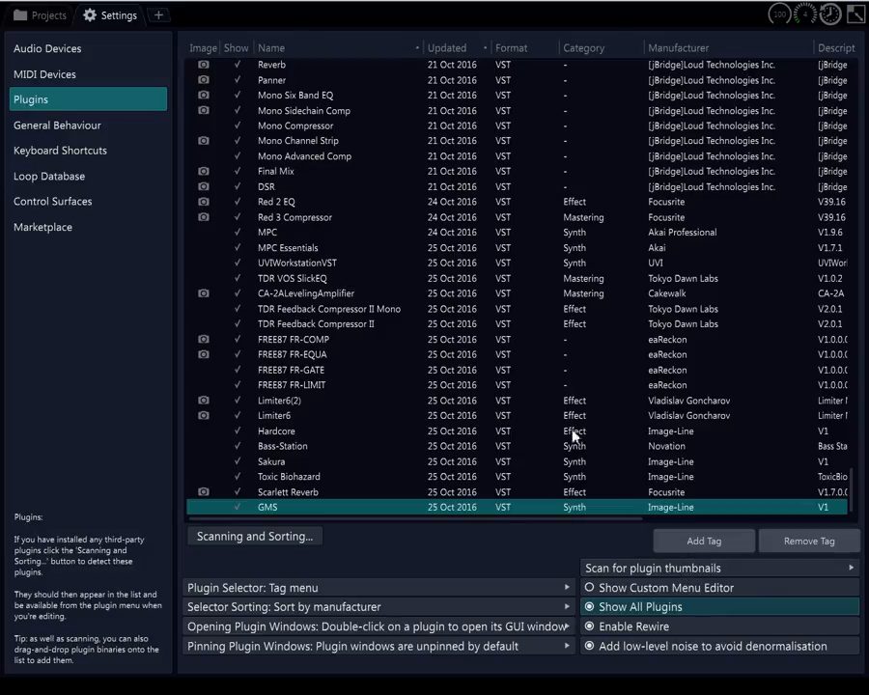
# Review the FREE87 FR-COMP, FR-EQUA, FR-GATE and FR-LIMIT entries in the plugin list
pyautogui.click(312, 372)
pyautogui.click(306, 356)
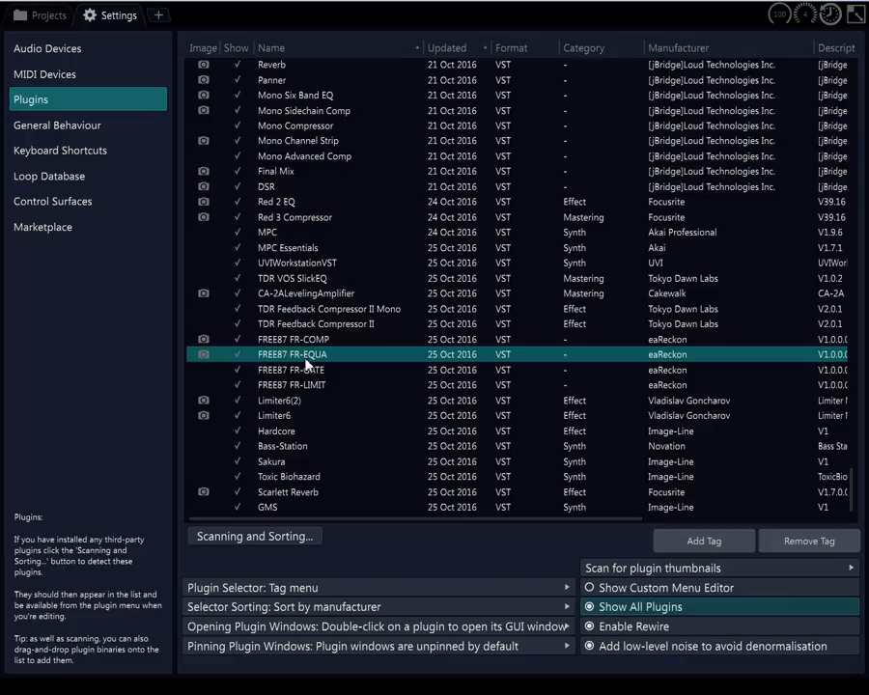
pyautogui.click(304, 344)
pyautogui.click(304, 354)
pyautogui.click(305, 371)
pyautogui.click(307, 386)
# Select the Limiter6(2) entry, bring the VstPlugIns64 folder into view and rename Limiter6(2).dll as Limiter6 (2).dll
pyautogui.click(293, 401)
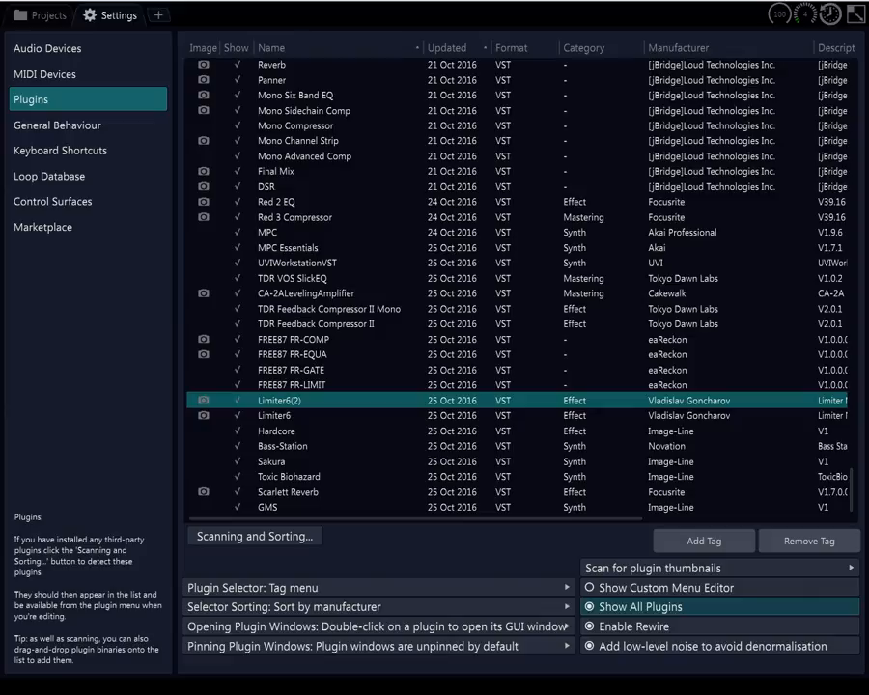
pyautogui.moveTo(0, 2); pyautogui.dragTo(620, 9)
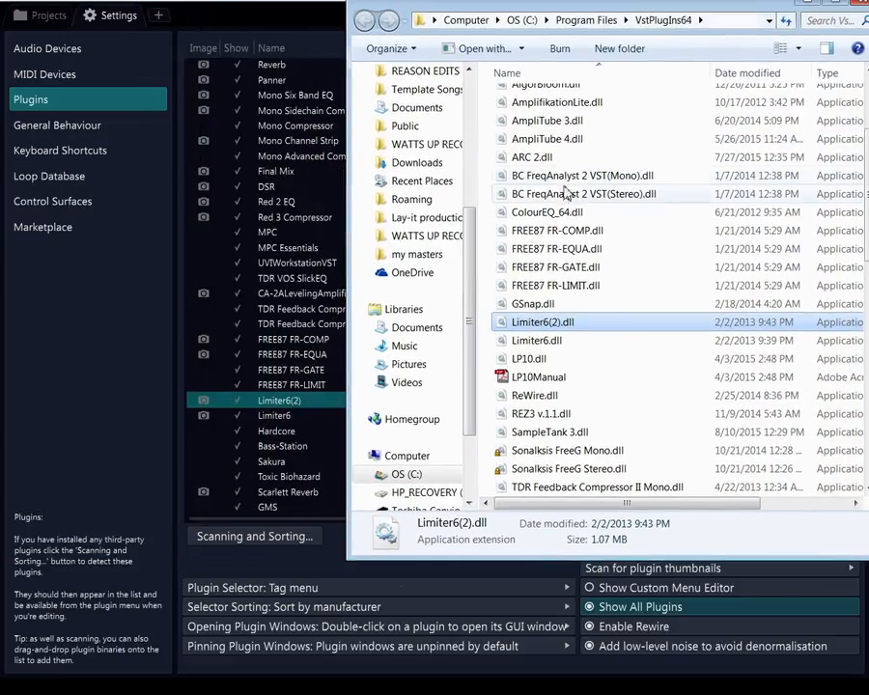
pyautogui.rightClick(567, 326)
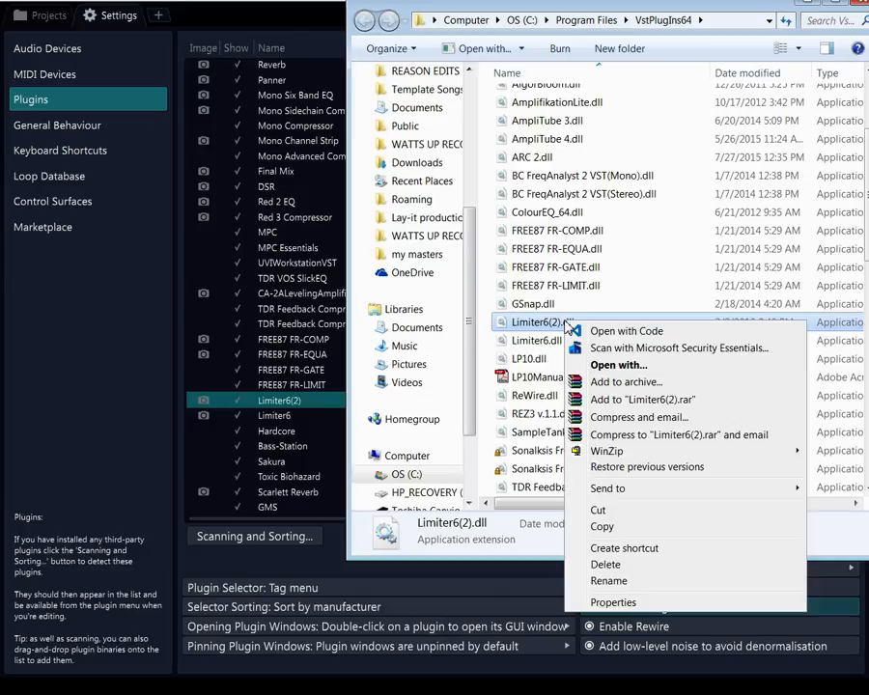
pyautogui.click(609, 583)
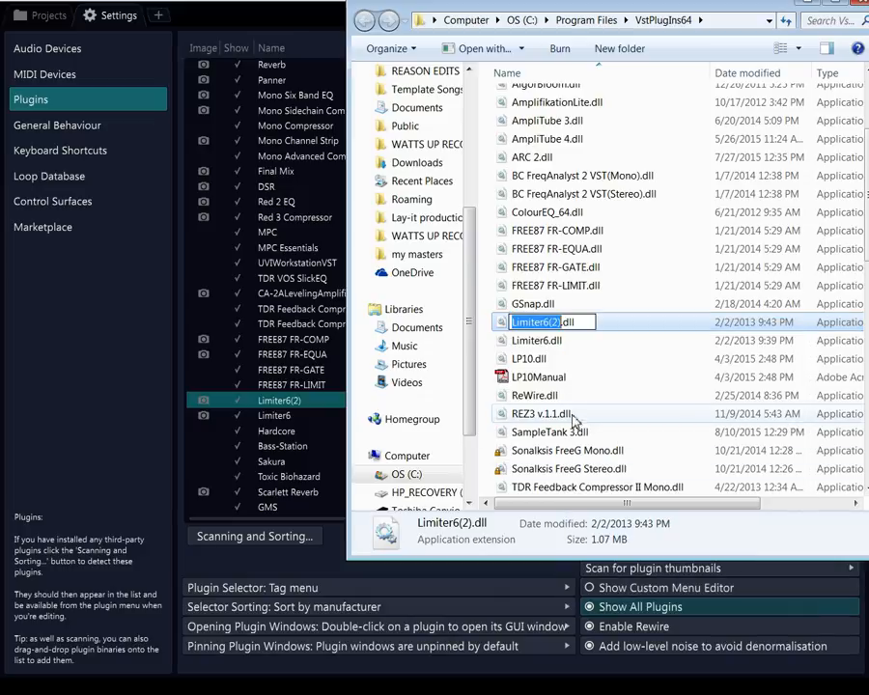
pyautogui.click(553, 324)
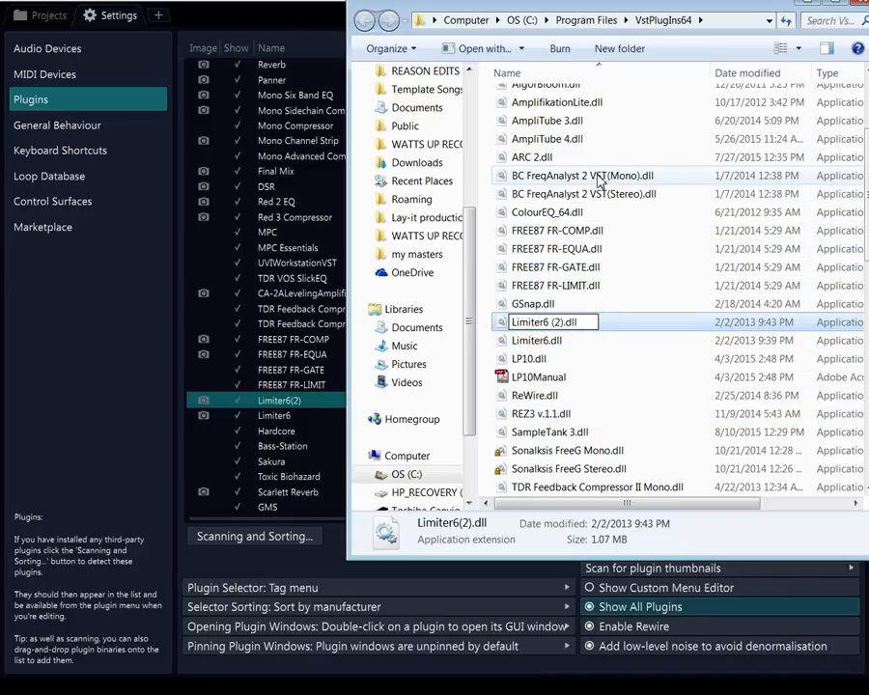
# Move the VstPlugIns64 folder window aside and remove the Limiter6(2) entry from the plugin list
pyautogui.moveTo(598, 4); pyautogui.dragTo(0, 30)
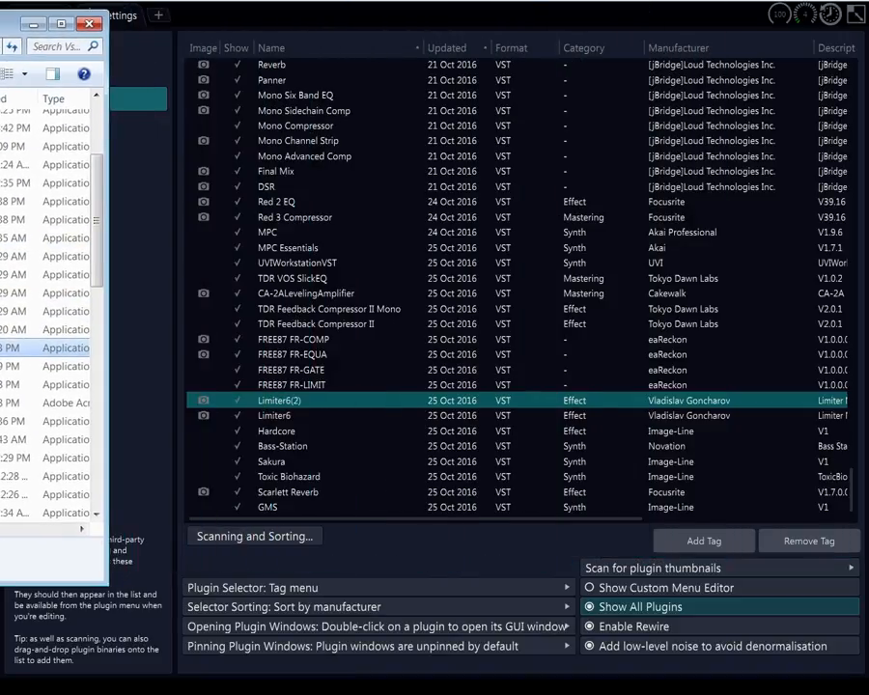
pyautogui.click(236, 537)
pyautogui.press('Delete')
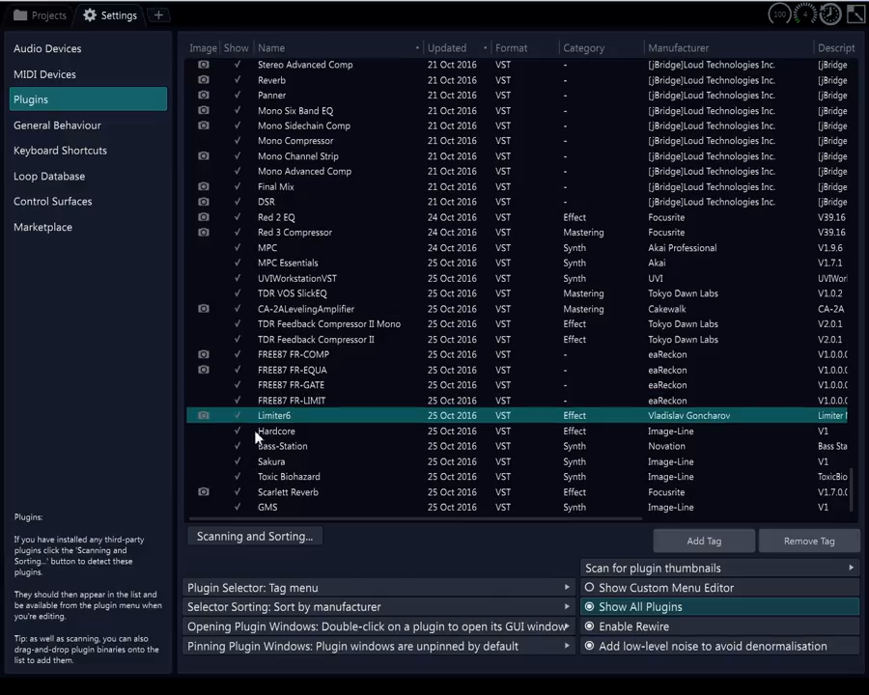
# Add the renamed Limiter6 (2).dll to the plugin list and select its new entry
pyautogui.moveTo(0, 413); pyautogui.dragTo(351, 416)
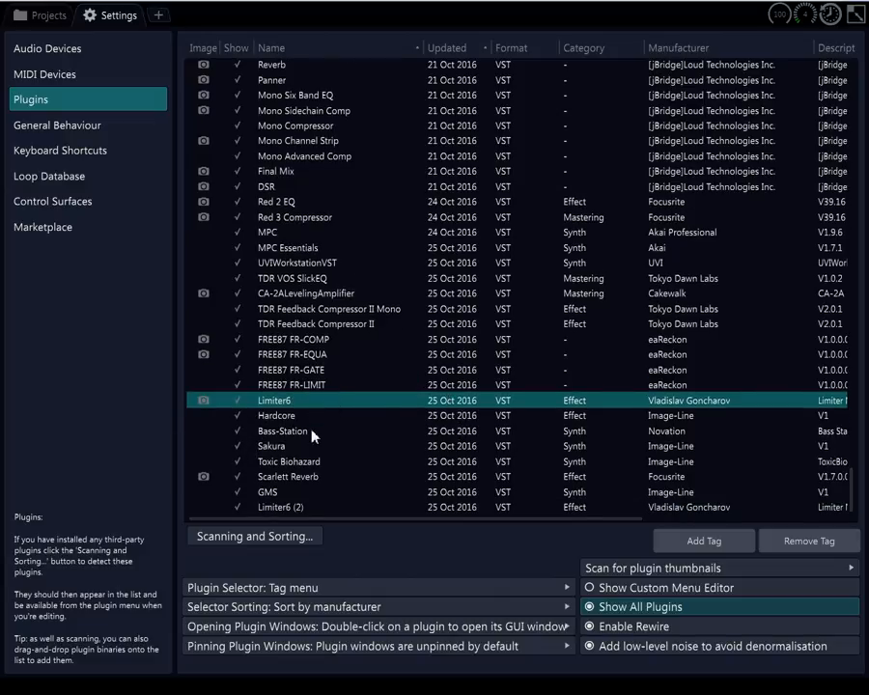
pyautogui.click(290, 509)
pyautogui.click(703, 541)
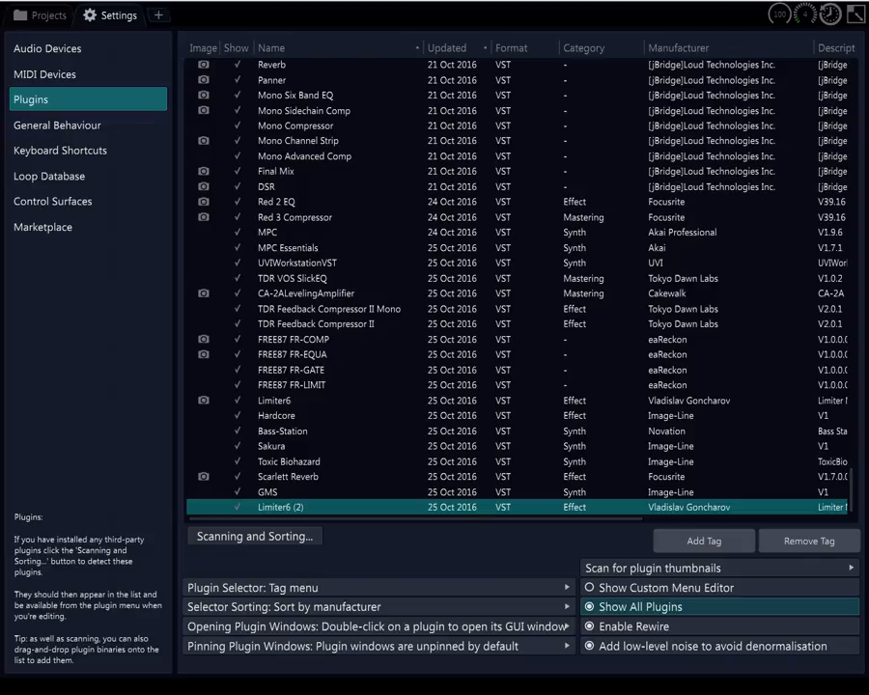
# Examine the plugin list for entries with 64 in their names, selecting PoiZone_x64 and Nexus.64
pyautogui.click(264, 342)
pyautogui.scroll(2, 269, 377)
pyautogui.scroll(-2, 269, 386)
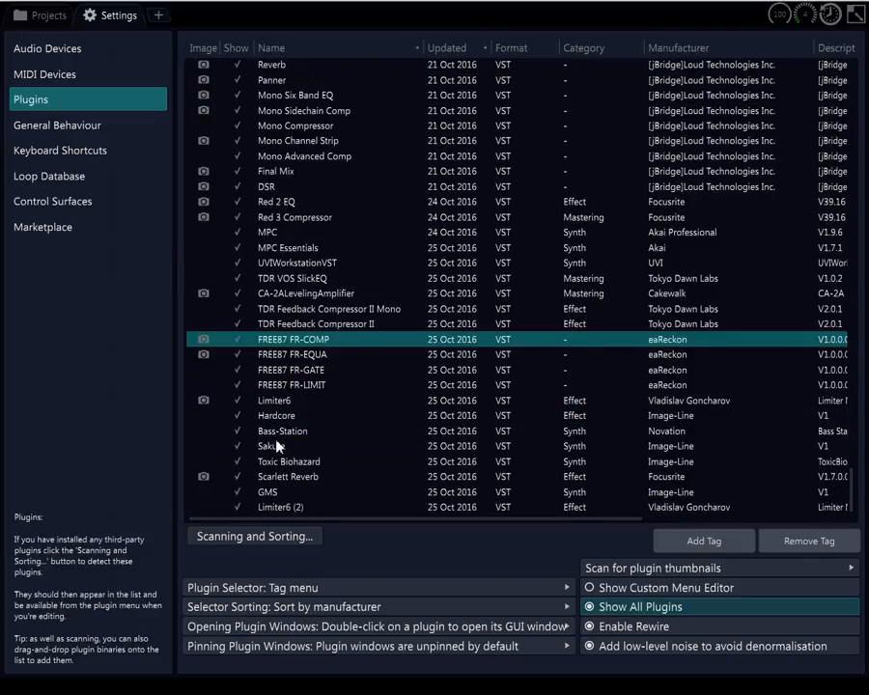
pyautogui.scroll(12, 277, 442)
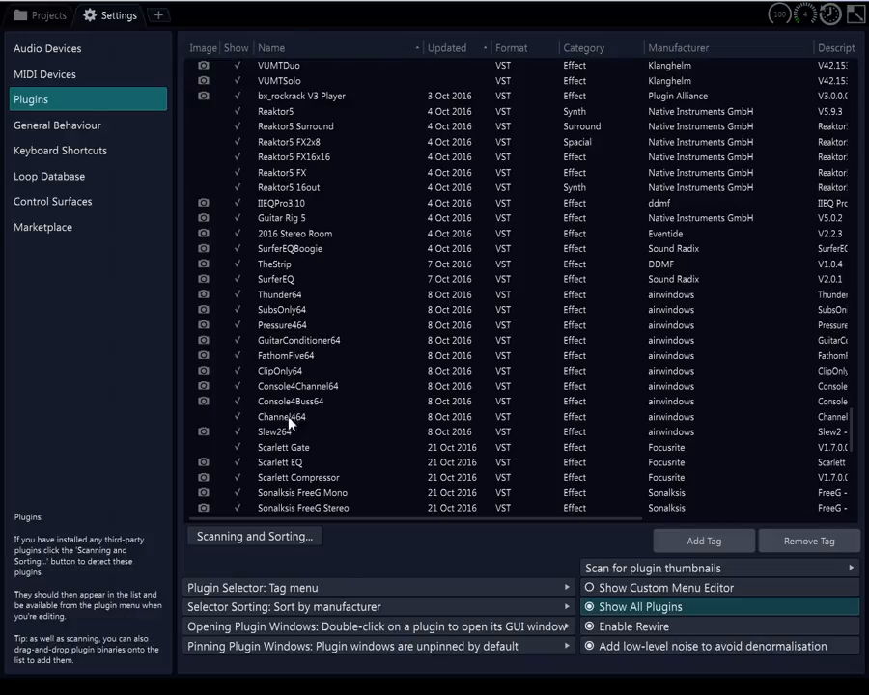
pyautogui.scroll(8, 284, 411)
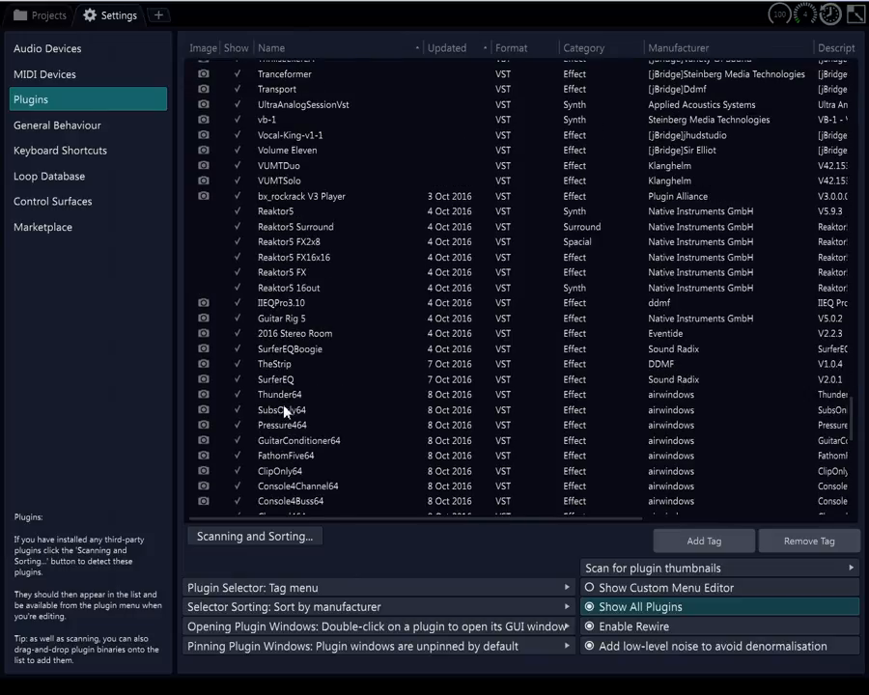
pyautogui.scroll(12, 284, 411)
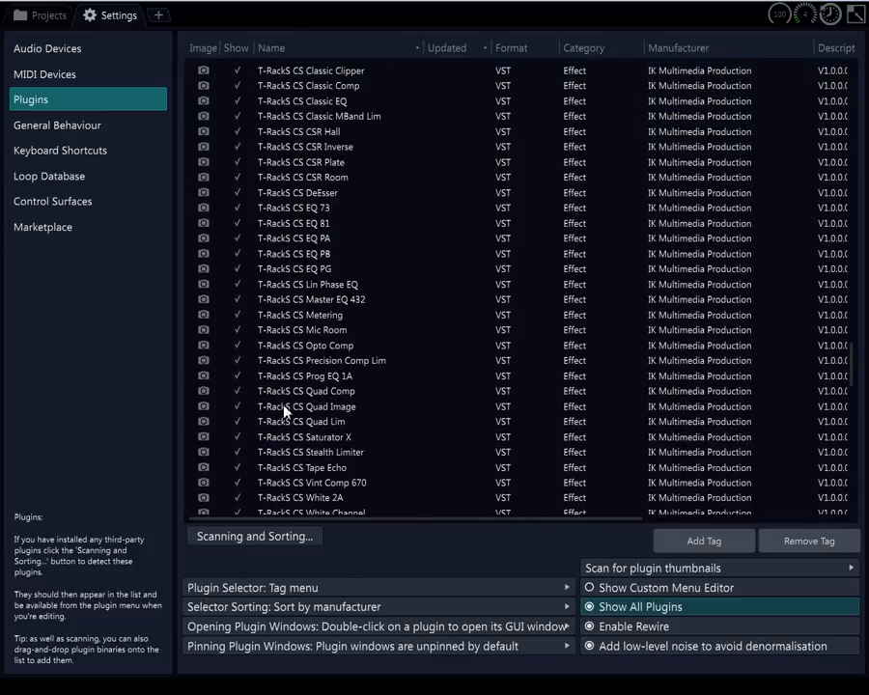
pyautogui.scroll(3, 283, 403)
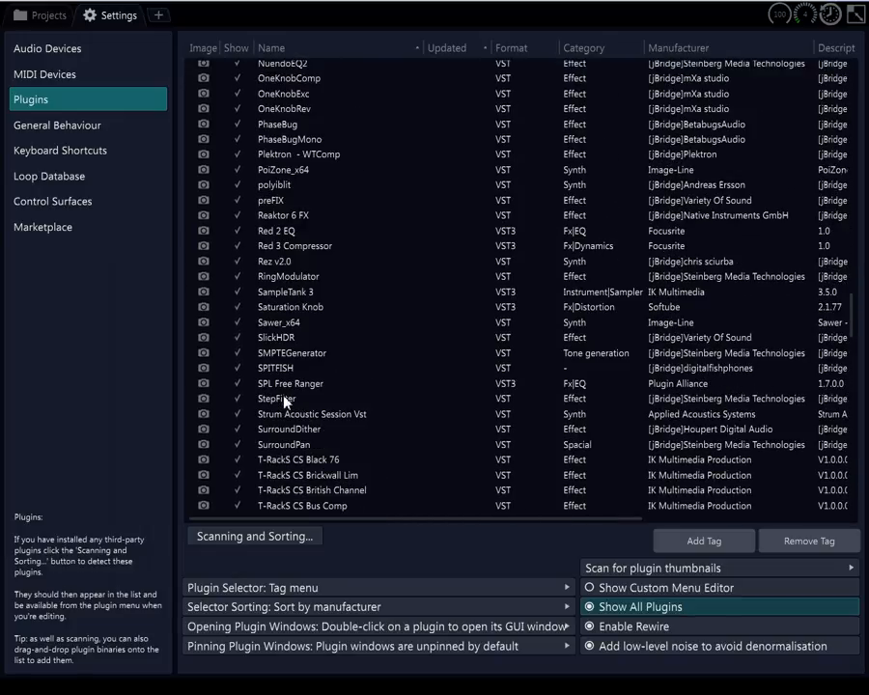
pyautogui.scroll(2, 285, 403)
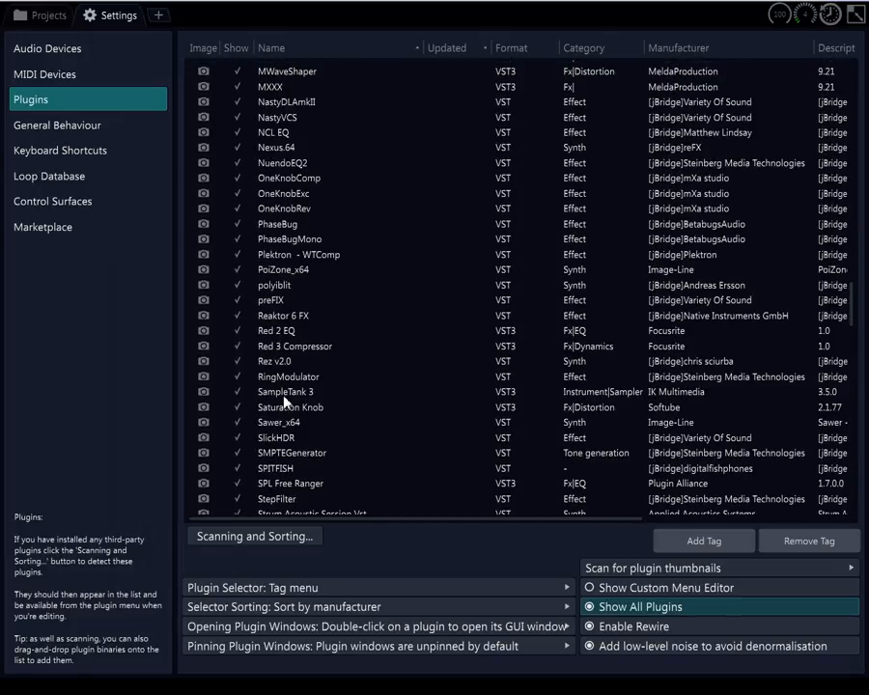
pyautogui.click(301, 275)
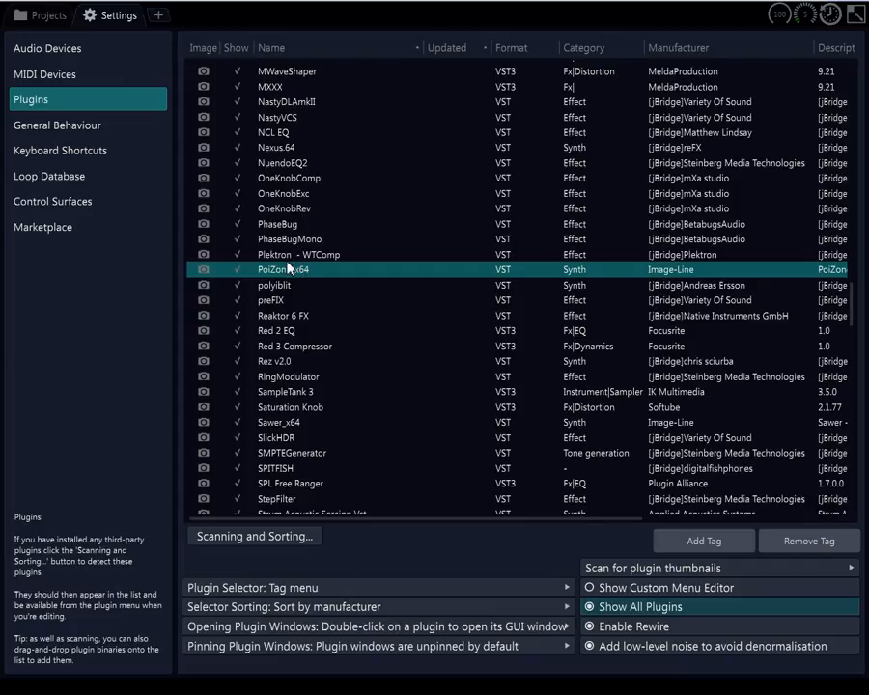
pyautogui.scroll(2, 285, 152)
pyautogui.scroll(2, 284, 152)
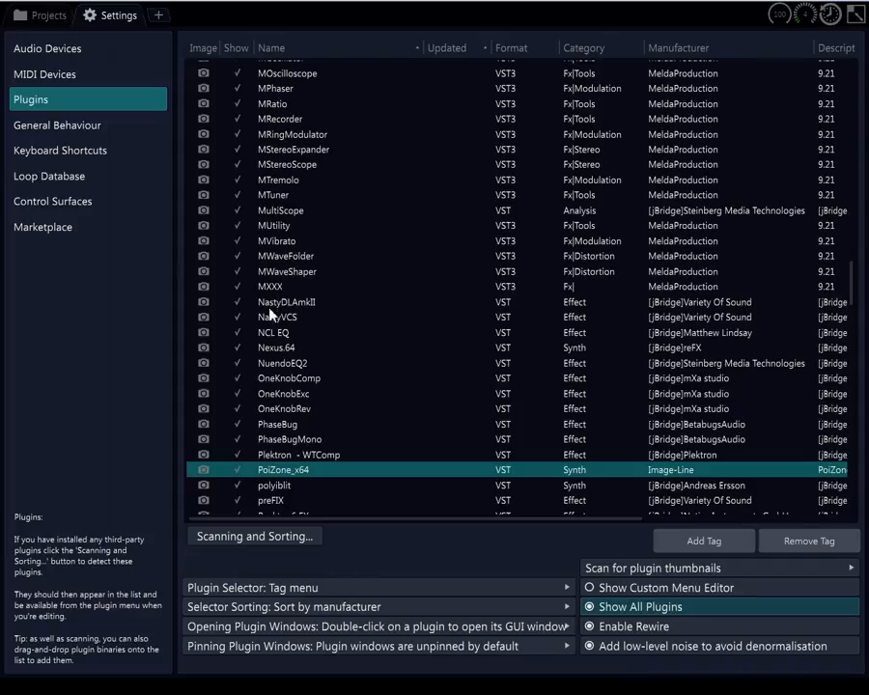
pyautogui.click(279, 353)
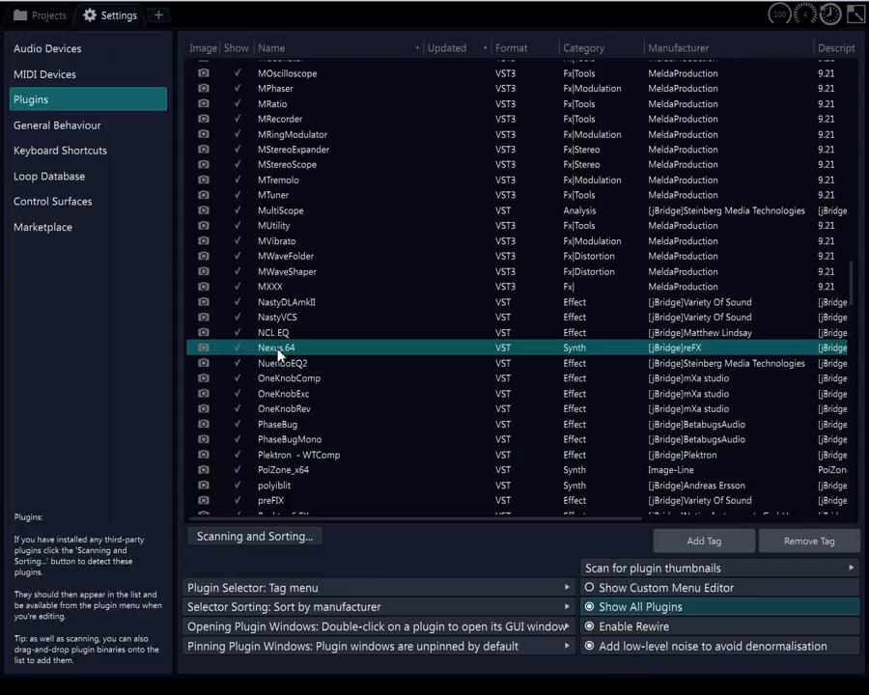
pyautogui.click(281, 472)
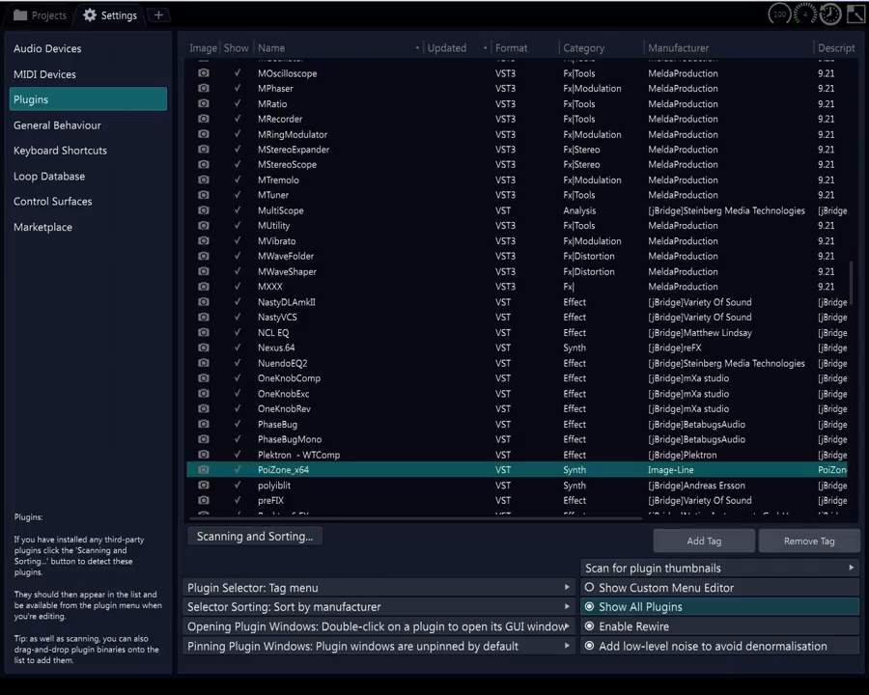
# Create a folder named 64 inside the PoiZone folder and move PoiZone_x64.dll into it
pyautogui.moveTo(383, 89); pyautogui.dragTo(475, 76)
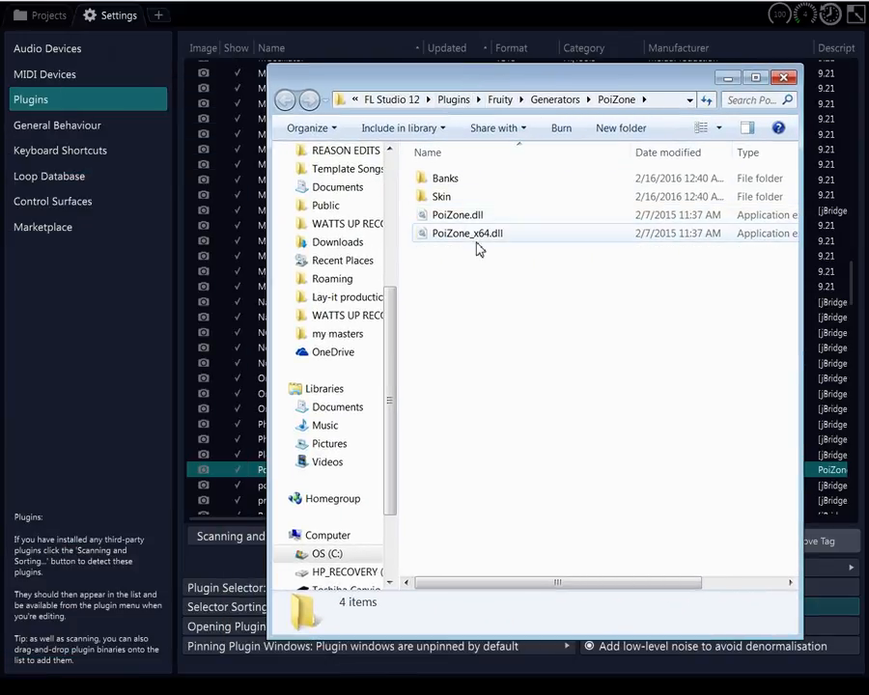
pyautogui.click(465, 235)
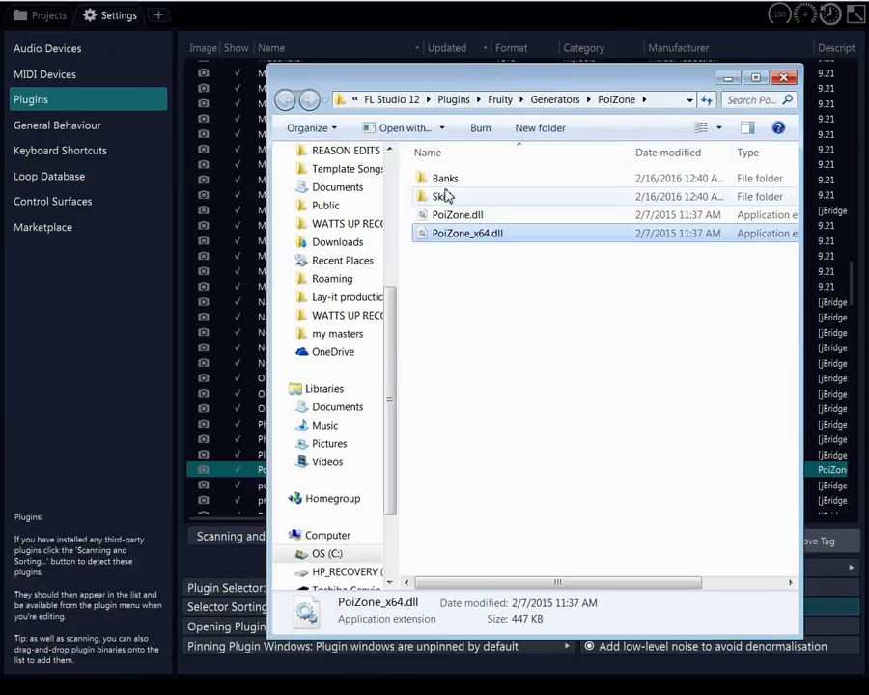
pyautogui.click(529, 129)
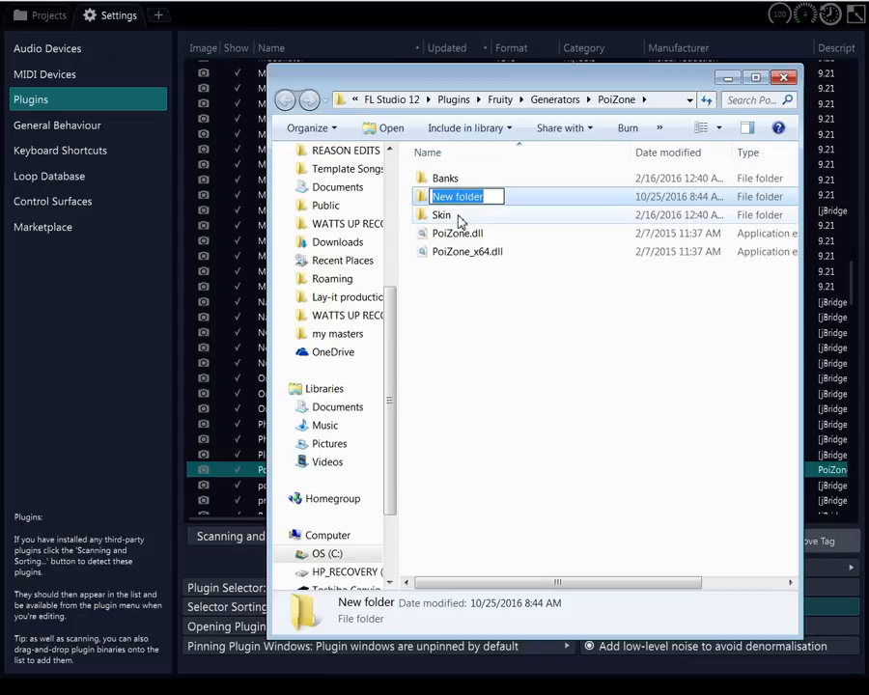
pyautogui.write('64')
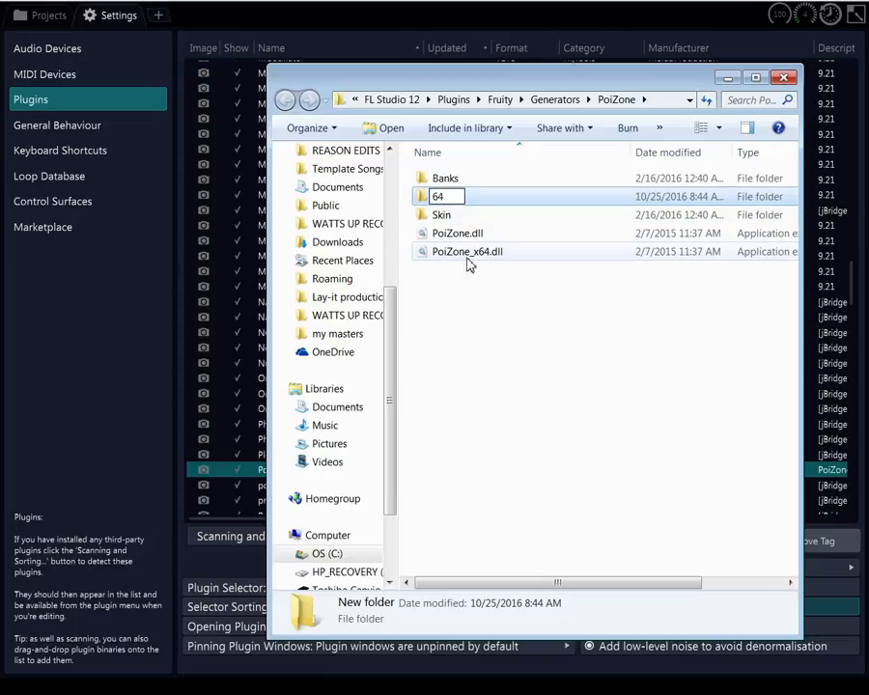
pyautogui.click(460, 259)
pyautogui.moveTo(460, 259); pyautogui.dragTo(448, 183)
# Open the 64 folder and rename PoiZone_x64.dll as PoiZone.dll
pyautogui.doubleClick(449, 181)
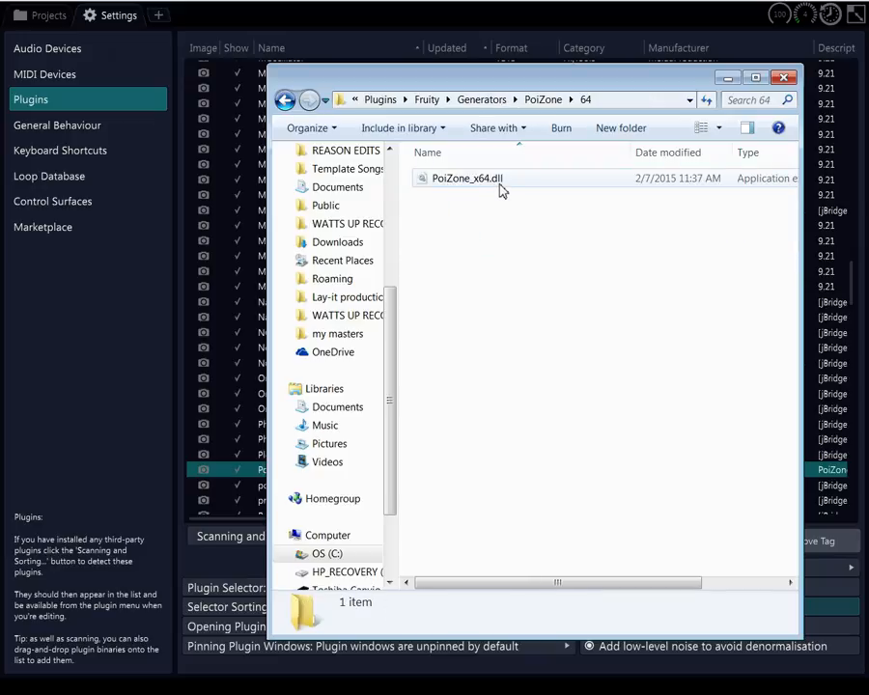
pyautogui.click(496, 184)
pyautogui.rightClick(491, 187)
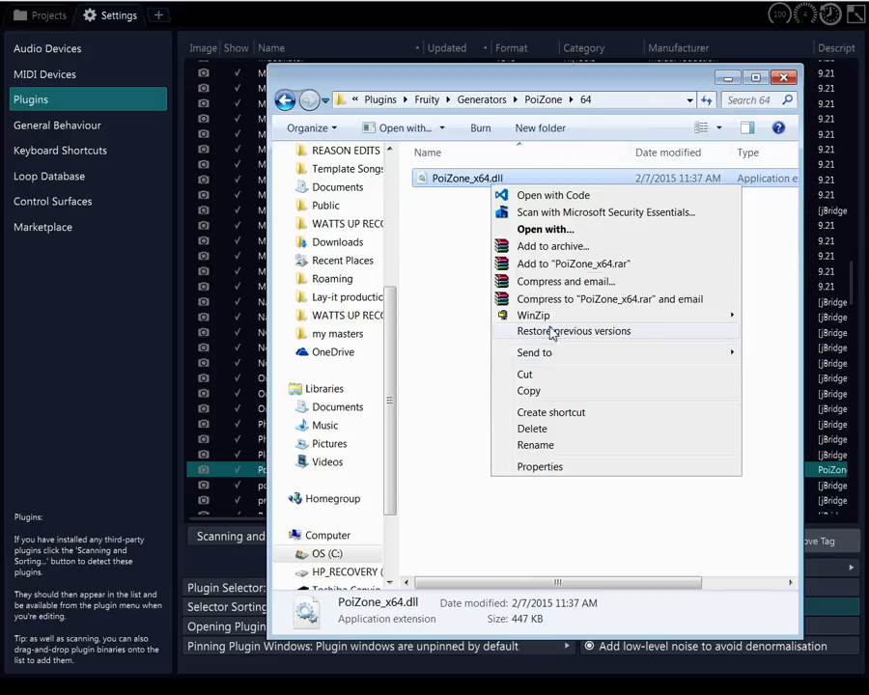
pyautogui.click(535, 445)
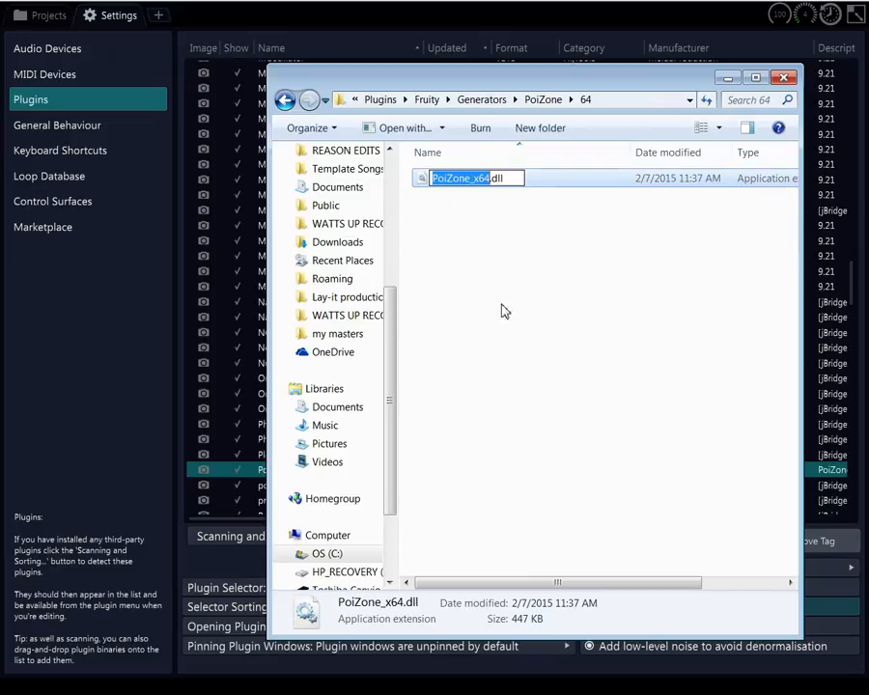
pyautogui.click(501, 178)
pyautogui.press('Left')
pyautogui.press('Left')
pyautogui.press('Left')
pyautogui.press('Left')
pyautogui.press('BackSpace')
pyautogui.press('BackSpace')
pyautogui.press('BackSpace')
pyautogui.press('BackSpace')
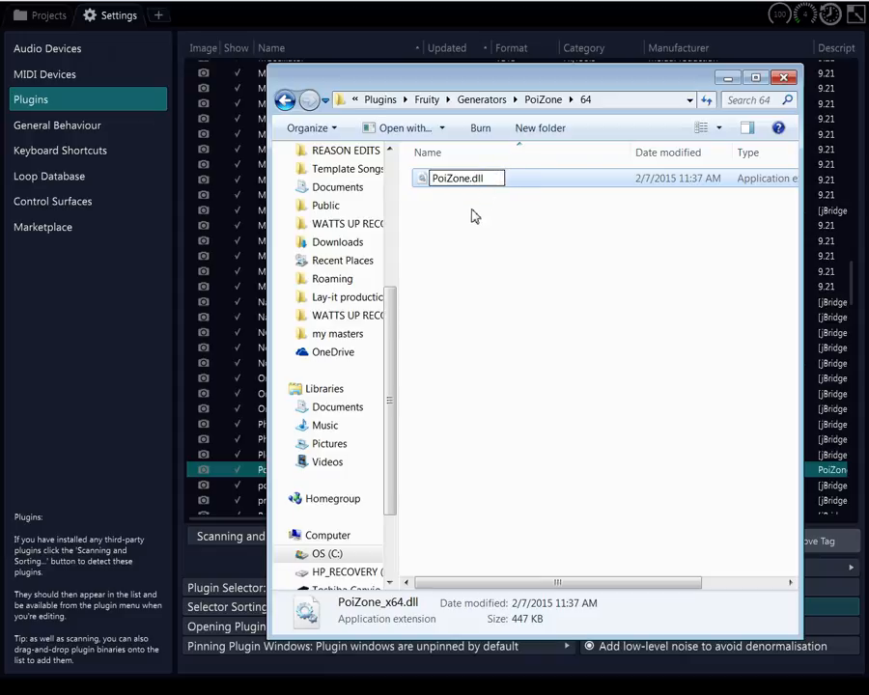
pyautogui.click(496, 212)
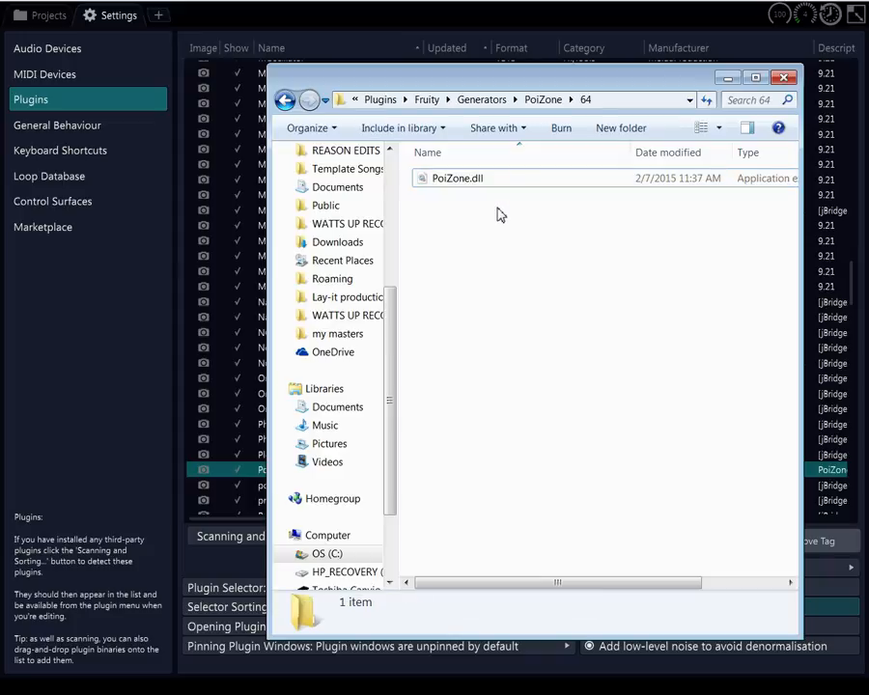
# Move the 64 folder window aside and remove the PoiZone_x64 entry from the plugin list
pyautogui.moveTo(561, 81); pyautogui.dragTo(0, 78)
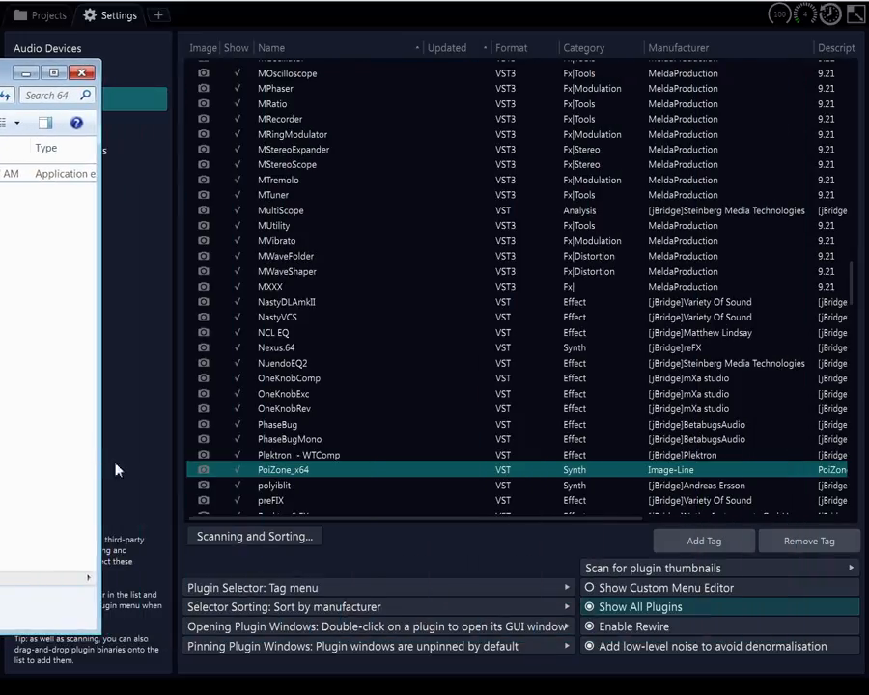
pyautogui.click(229, 518)
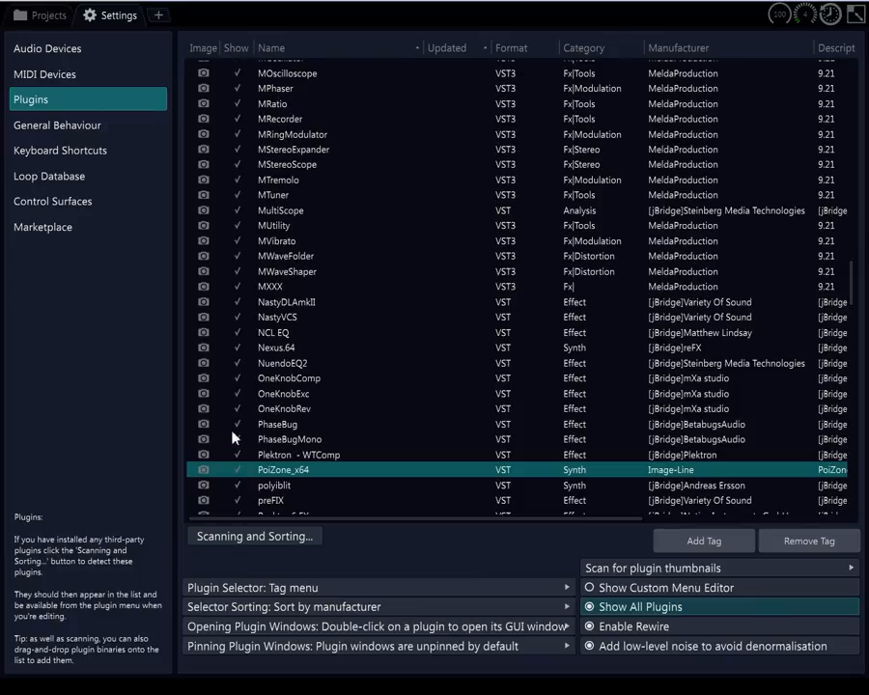
pyautogui.press('Delete')
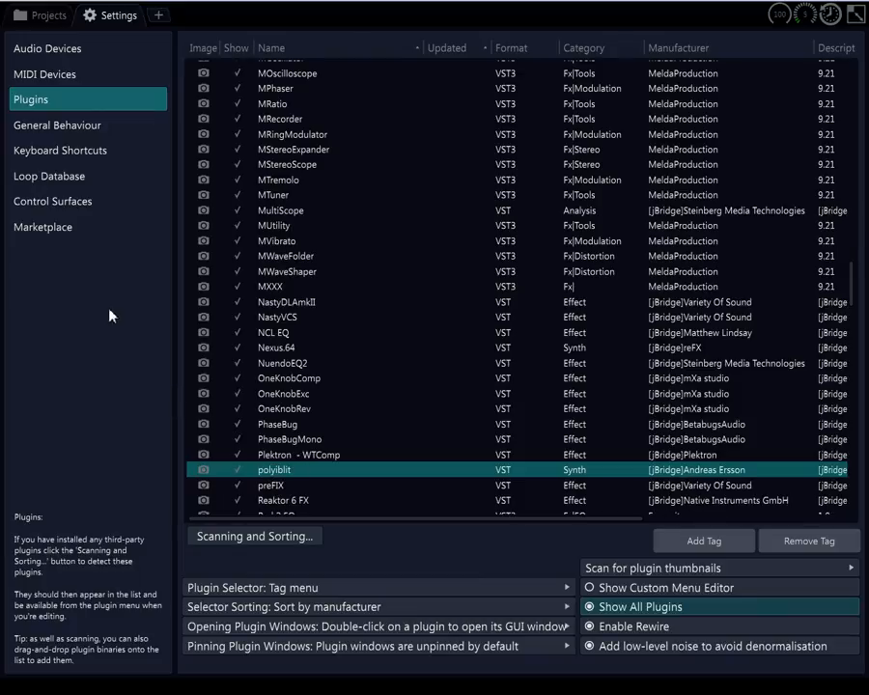
pyautogui.scroll(-20, 270, 395)
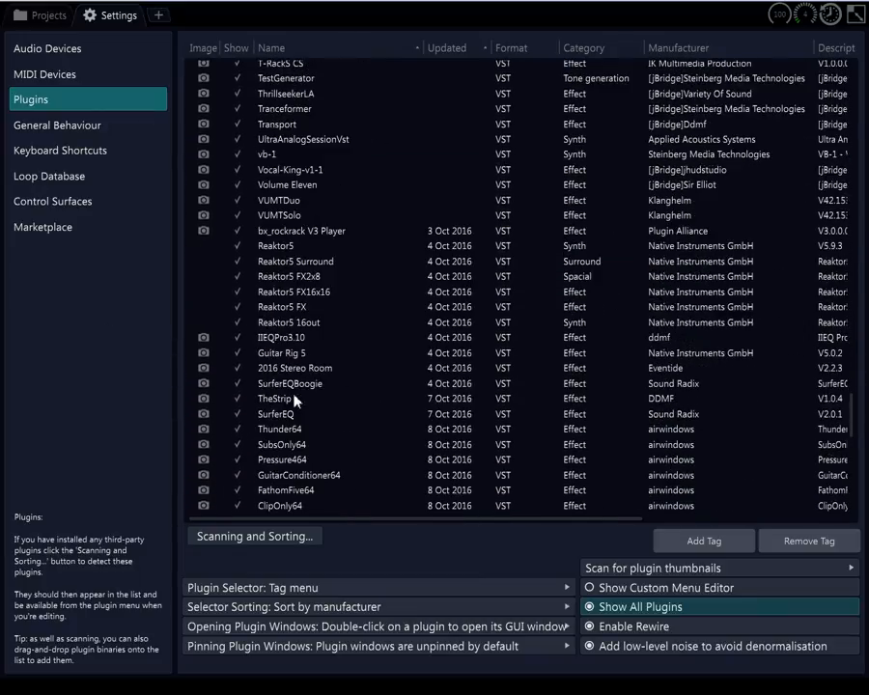
pyautogui.scroll(-10, 205, 275)
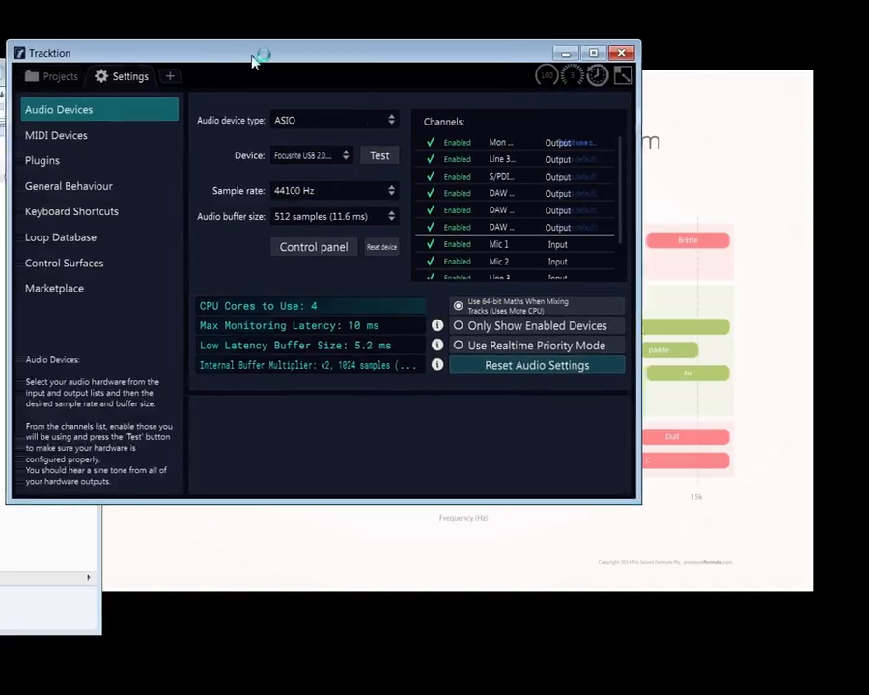
# Maximise the reopened Tracktion window and view the half out project's edits and the General Behaviour settings
pyautogui.moveTo(256, 58); pyautogui.dragTo(361, 58)
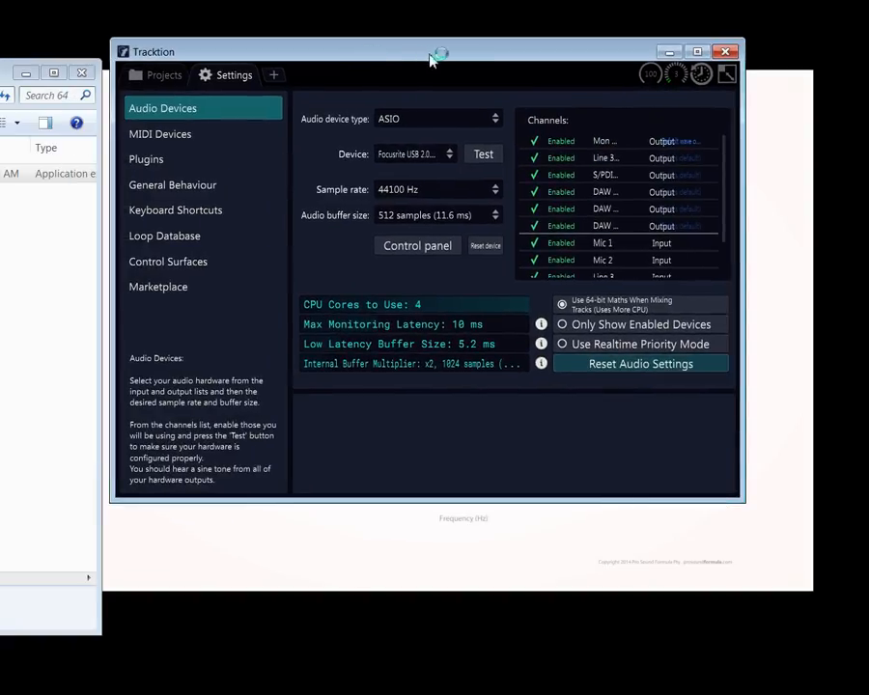
pyautogui.click(691, 51)
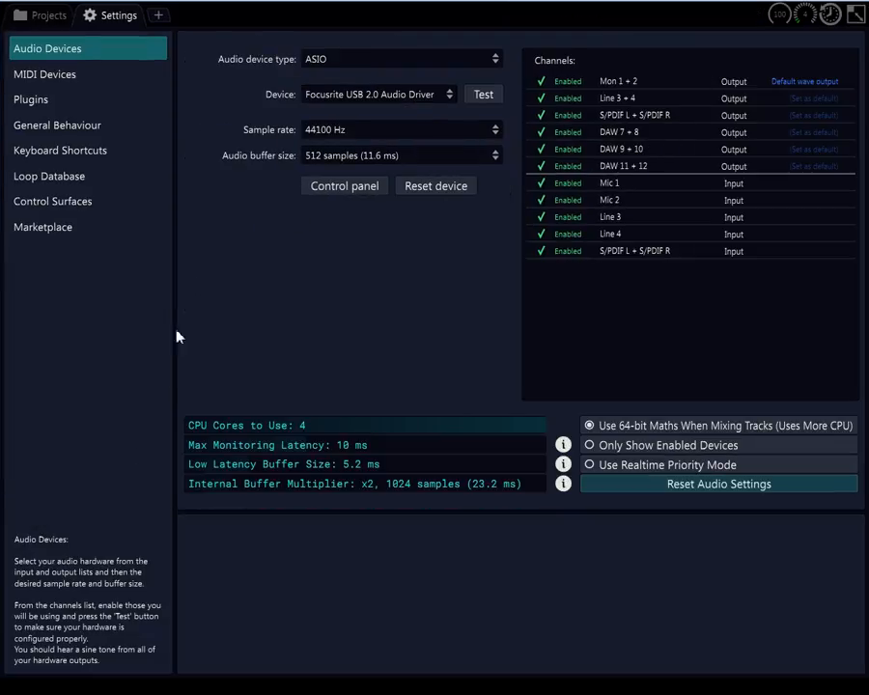
pyautogui.click(49, 17)
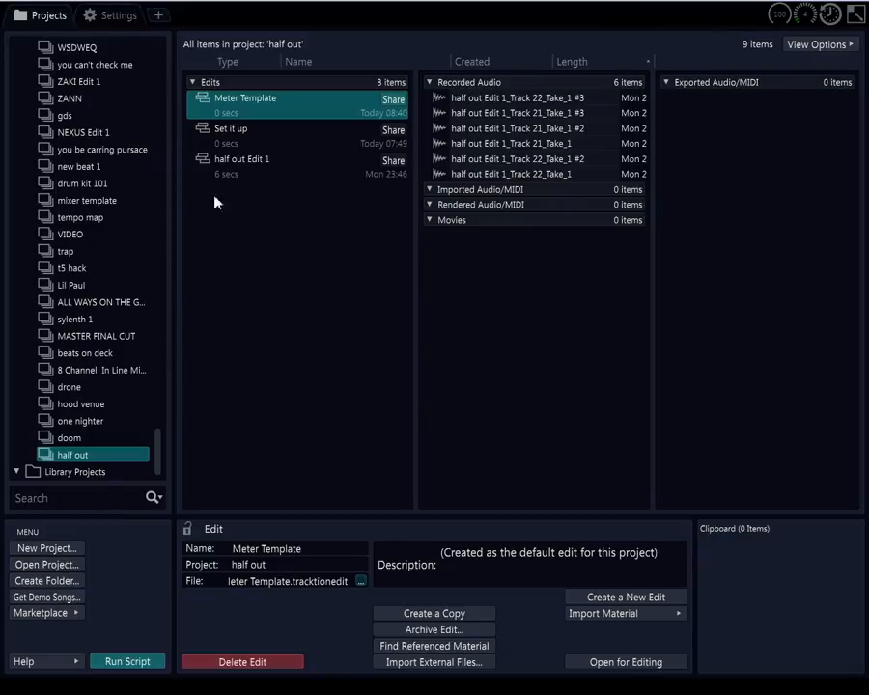
pyautogui.click(126, 17)
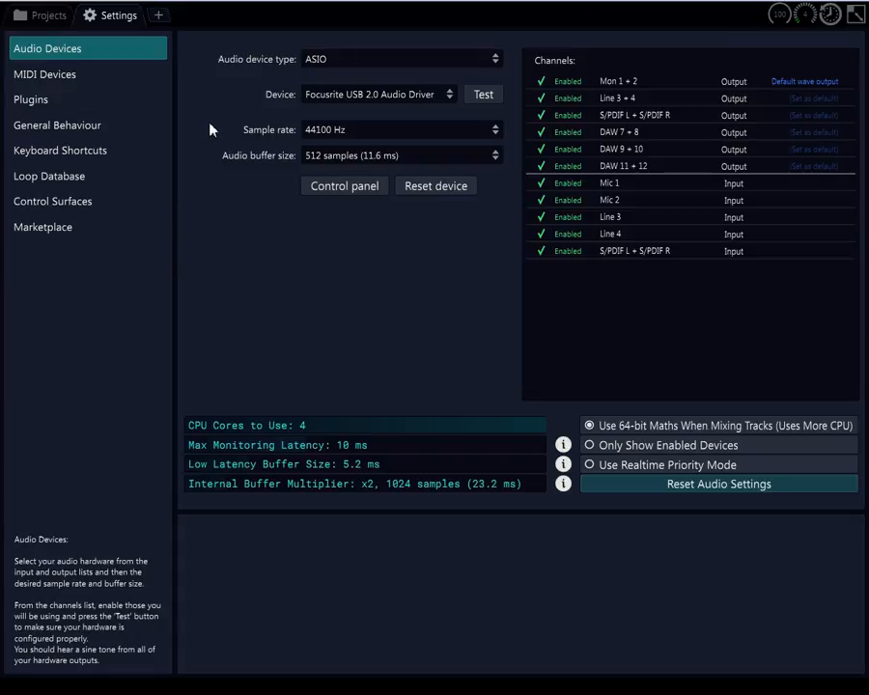
pyautogui.click(44, 126)
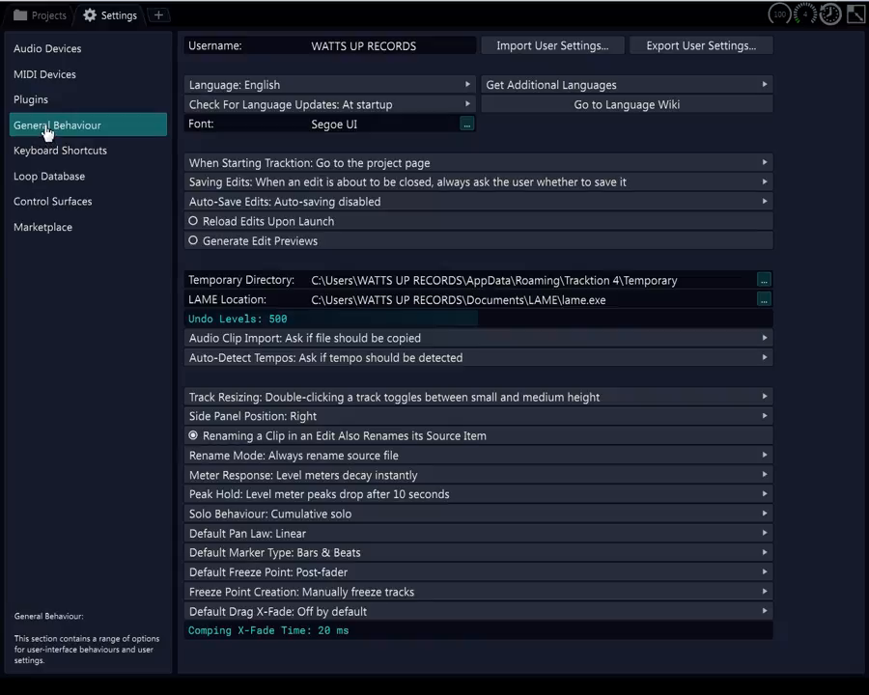
# Examine the plugin list, comparing the airwindows entries with the ones updated on 21 to 25 Oct 2016
pyautogui.click(31, 99)
pyautogui.scroll(-5, 407, 386)
pyautogui.scroll(-20, 410, 430)
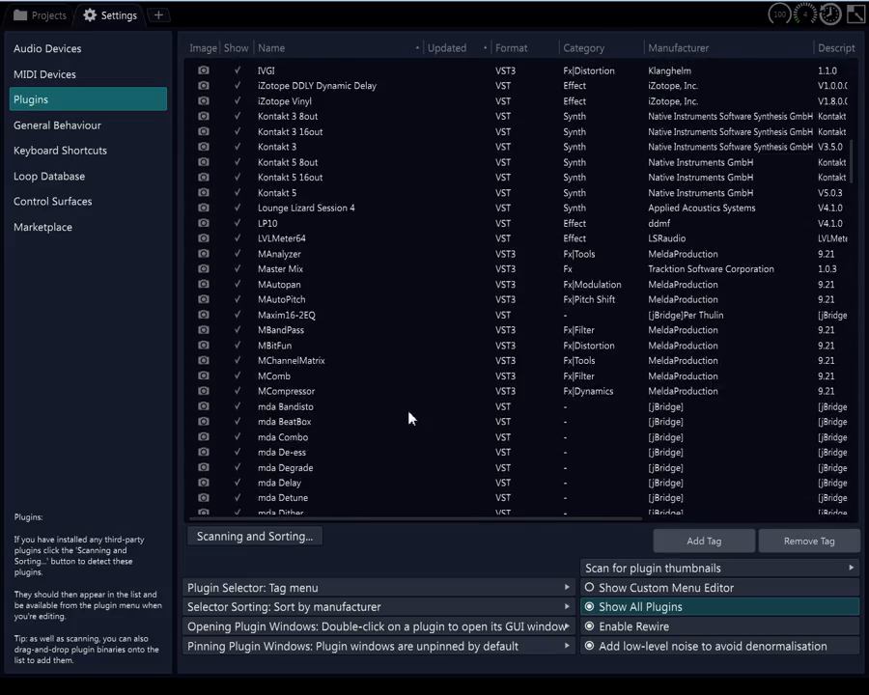
pyautogui.scroll(-20, 396, 430)
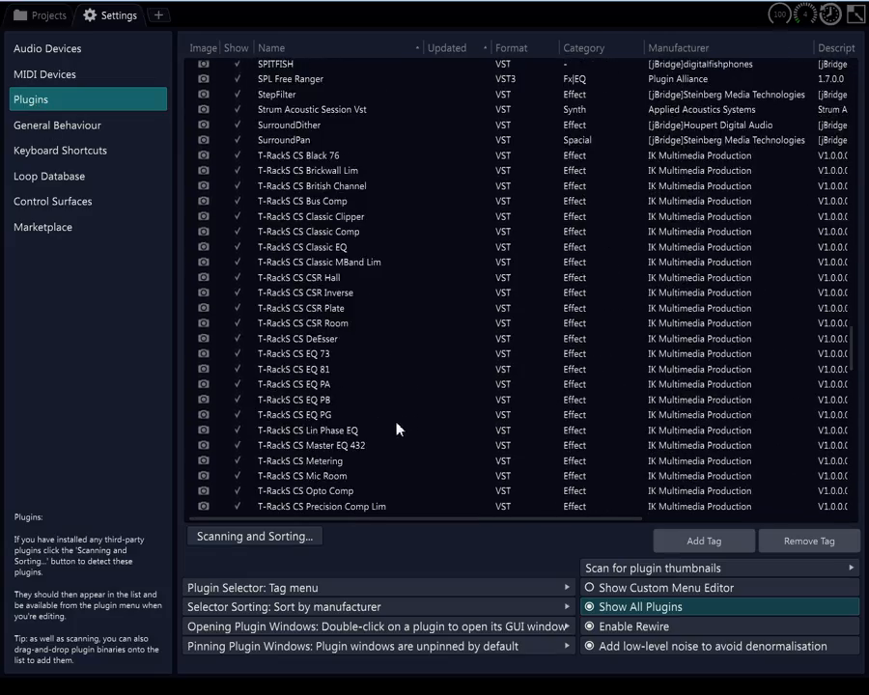
pyautogui.scroll(-3, 389, 428)
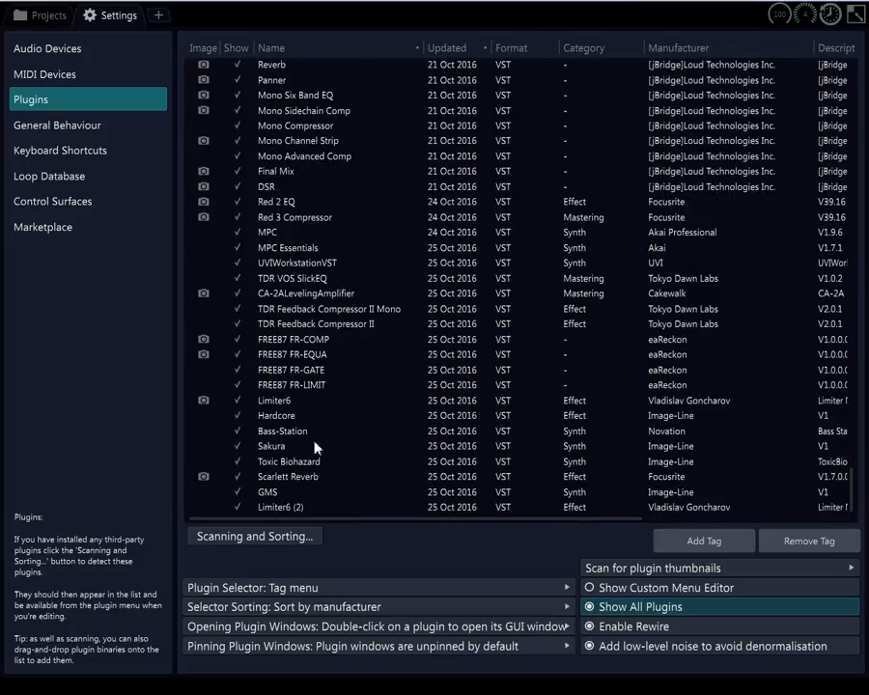
pyautogui.scroll(10, 319, 447)
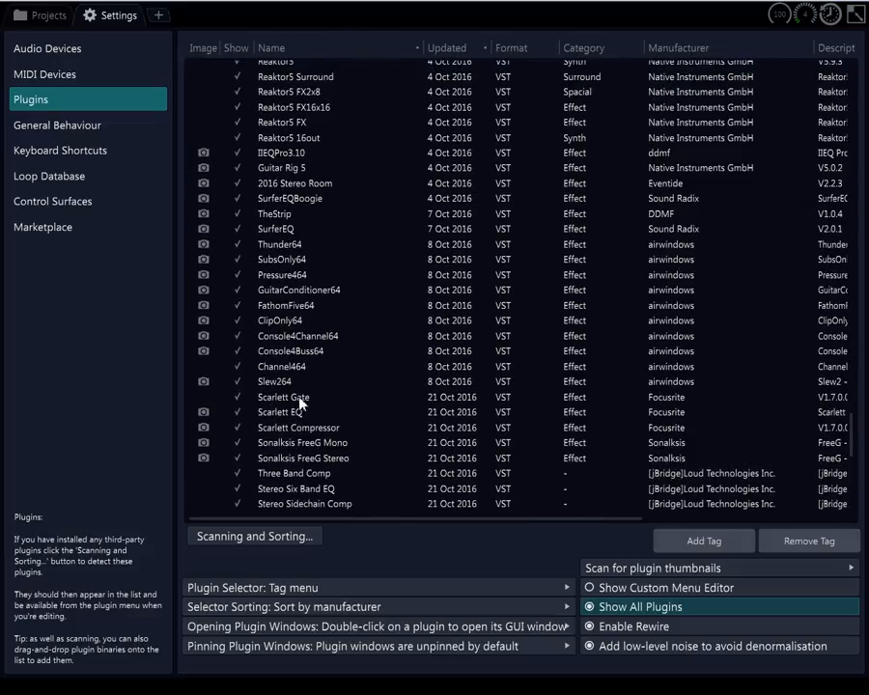
pyautogui.scroll(1, 299, 404)
pyautogui.scroll(8, 299, 404)
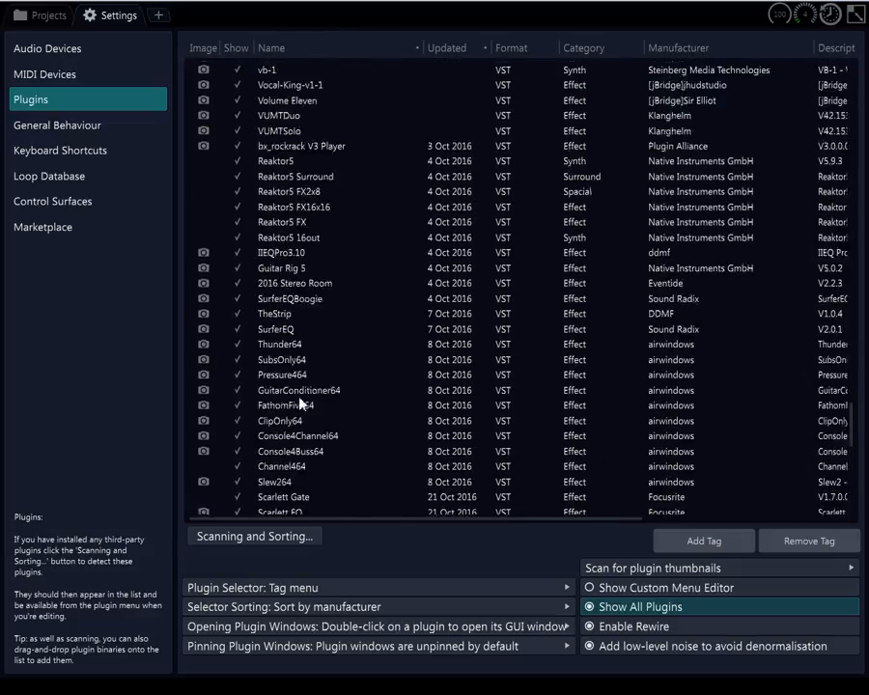
pyautogui.scroll(-10, 290, 410)
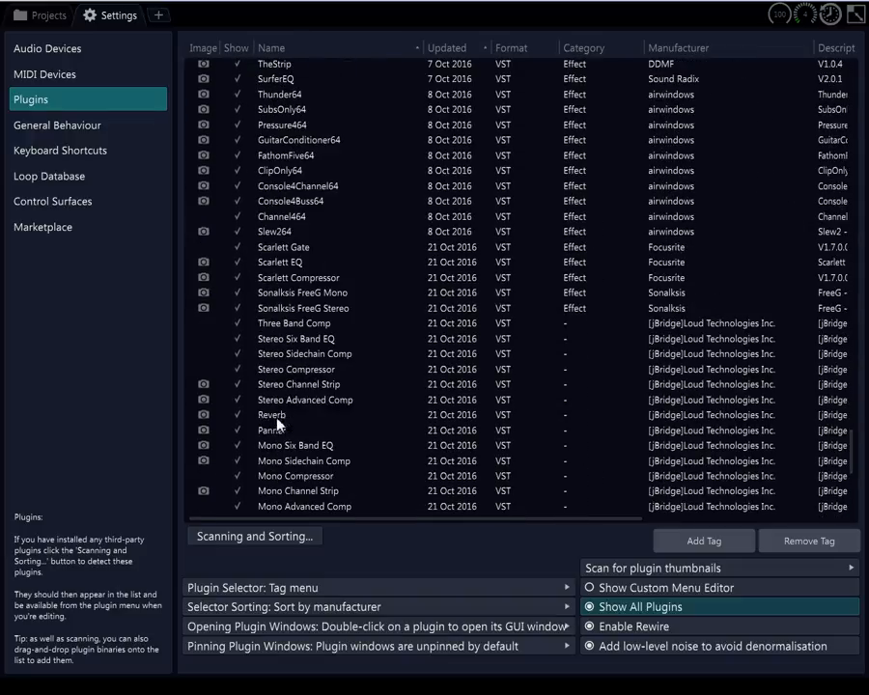
# Try to add the renamed PoiZone.dll from the 64 folder to the plugin list
pyautogui.moveTo(0, 84); pyautogui.dragTo(0, 101)
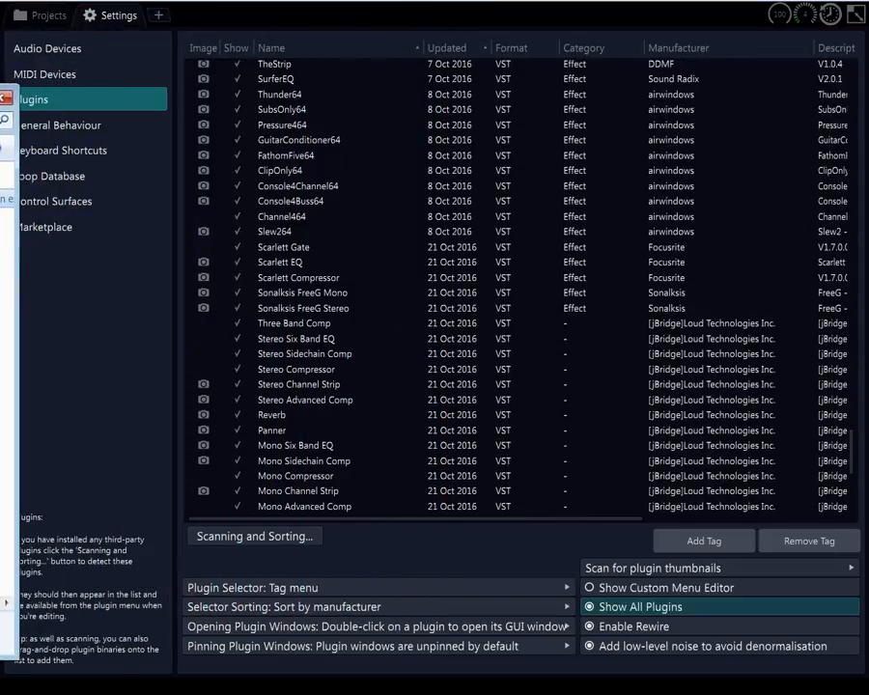
pyautogui.click(331, 292)
pyautogui.scroll(-8, 277, 381)
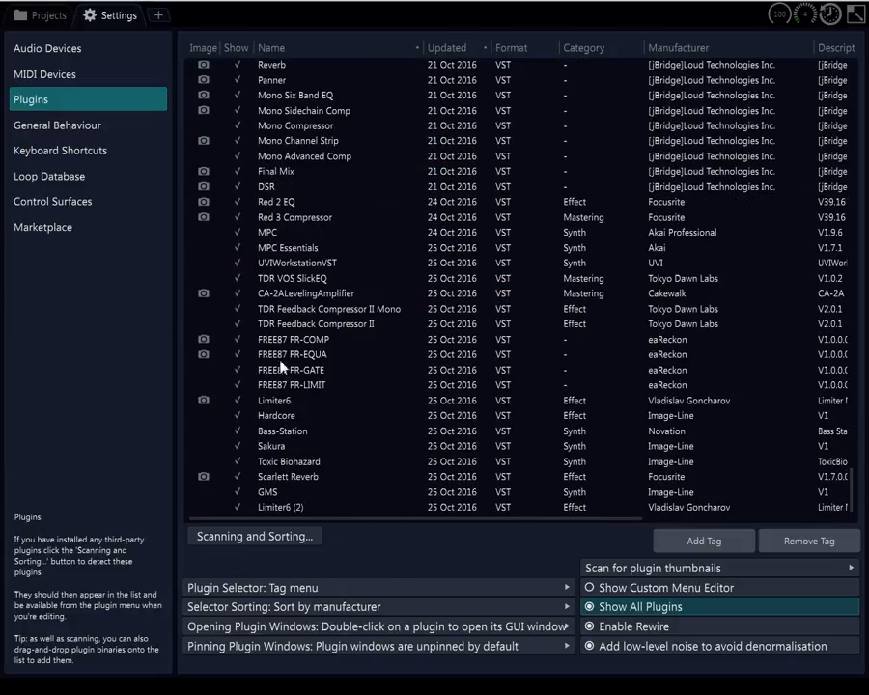
pyautogui.moveTo(0, 482); pyautogui.dragTo(402, 395)
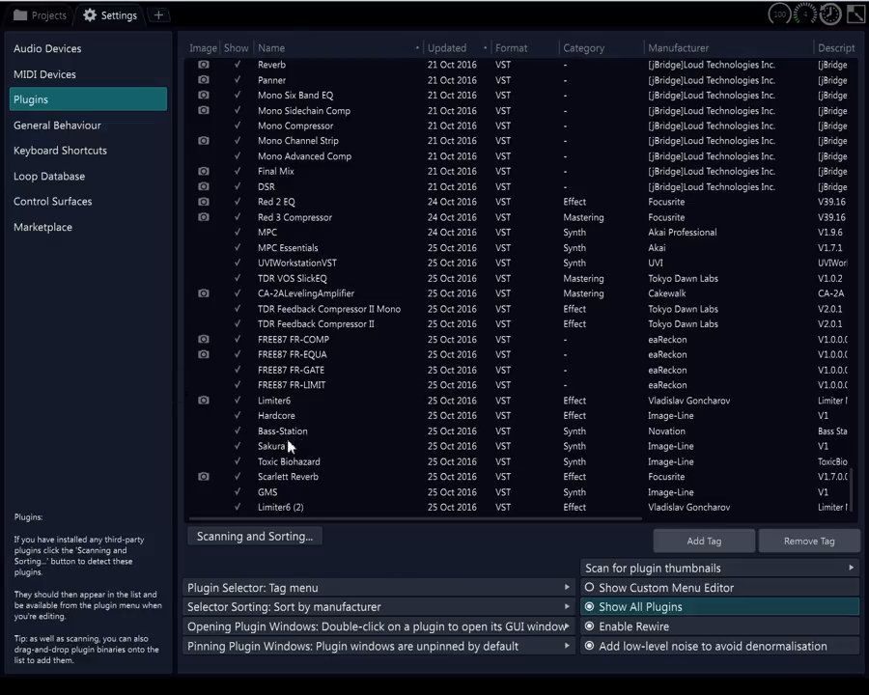
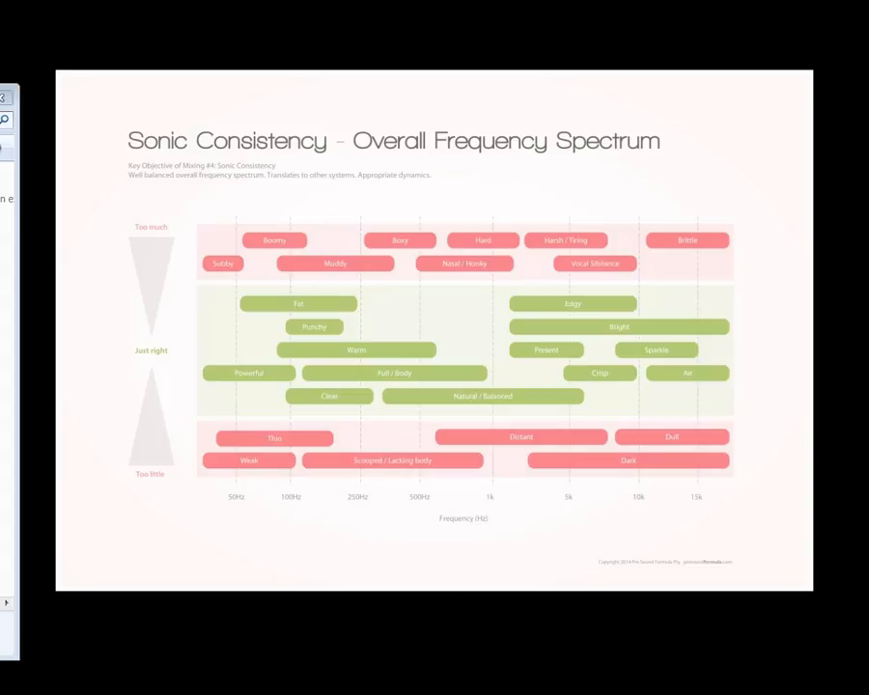
# Maximise the reopened Tracktion window and display the plugin list
pyautogui.moveTo(0, 62); pyautogui.dragTo(528, 92)
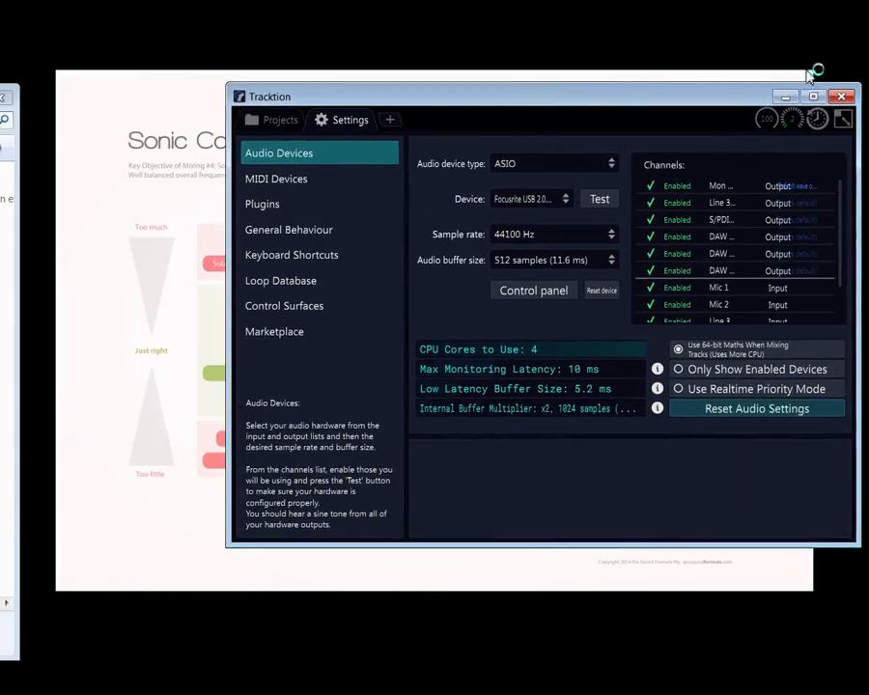
pyautogui.click(816, 97)
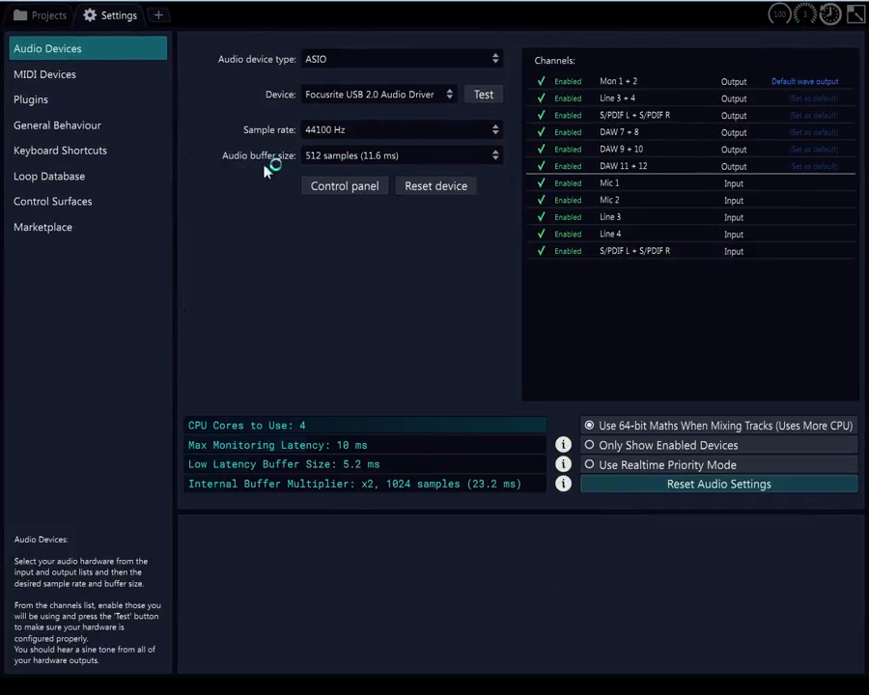
pyautogui.click(33, 102)
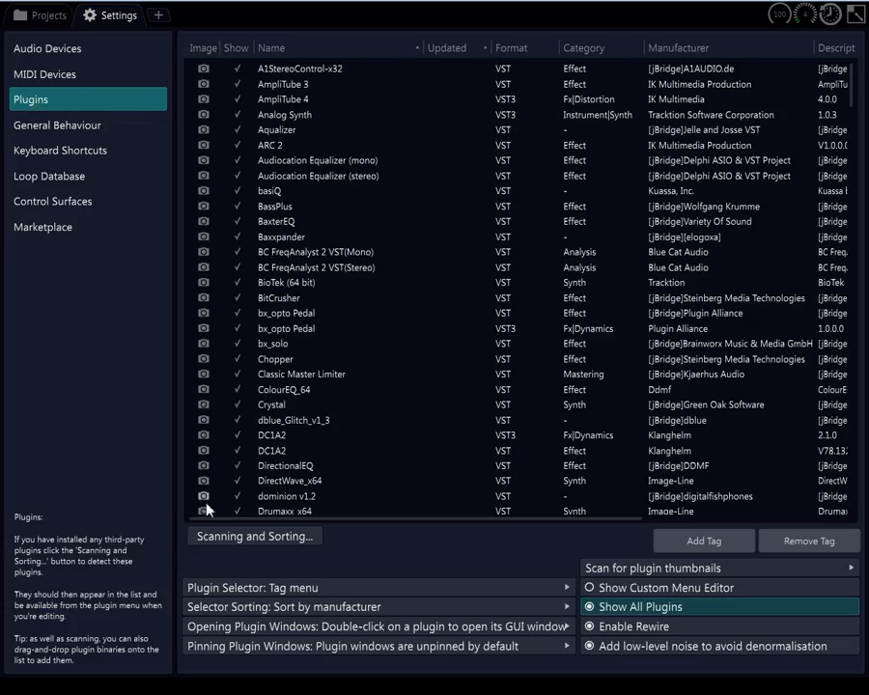
# Try again to add the PoiZone plugin file from the Explorer window and look for it in the plugin list
pyautogui.moveTo(0, 72); pyautogui.dragTo(0, 96)
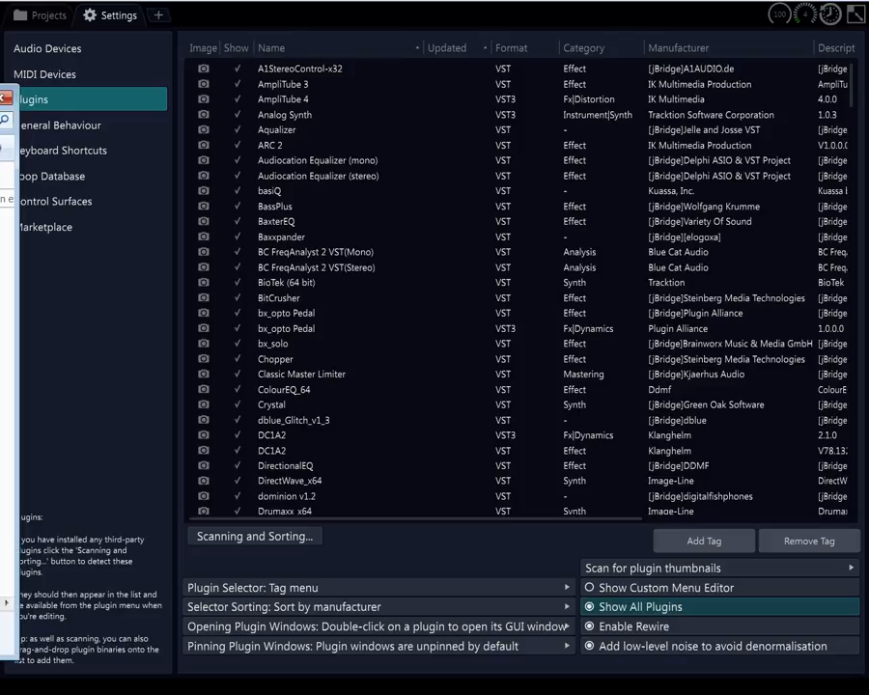
pyautogui.moveTo(5, 139); pyautogui.dragTo(434, 466)
pyautogui.click(301, 421)
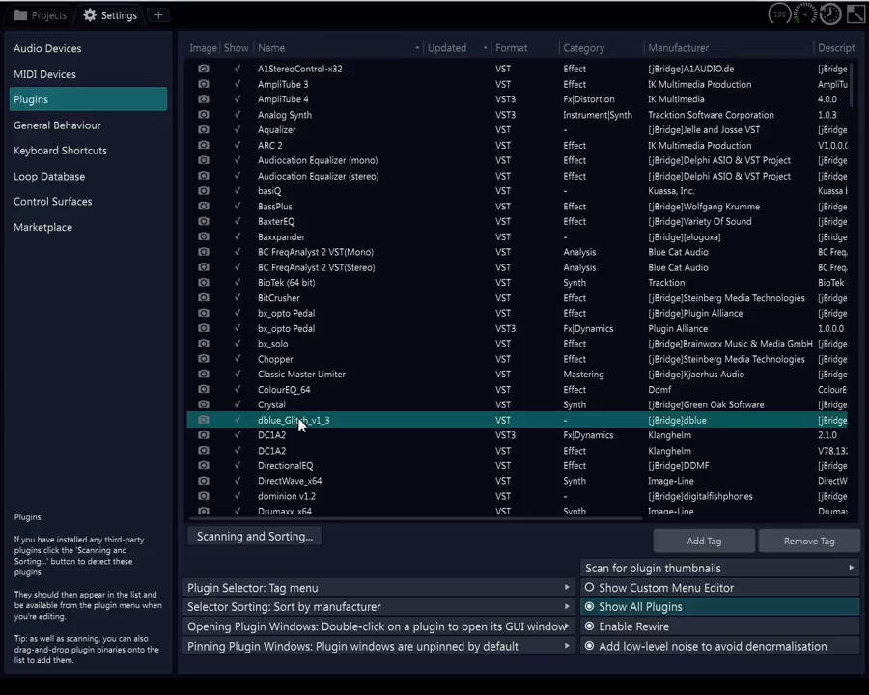
pyautogui.scroll(-5, 299, 429)
pyautogui.scroll(-20, 300, 430)
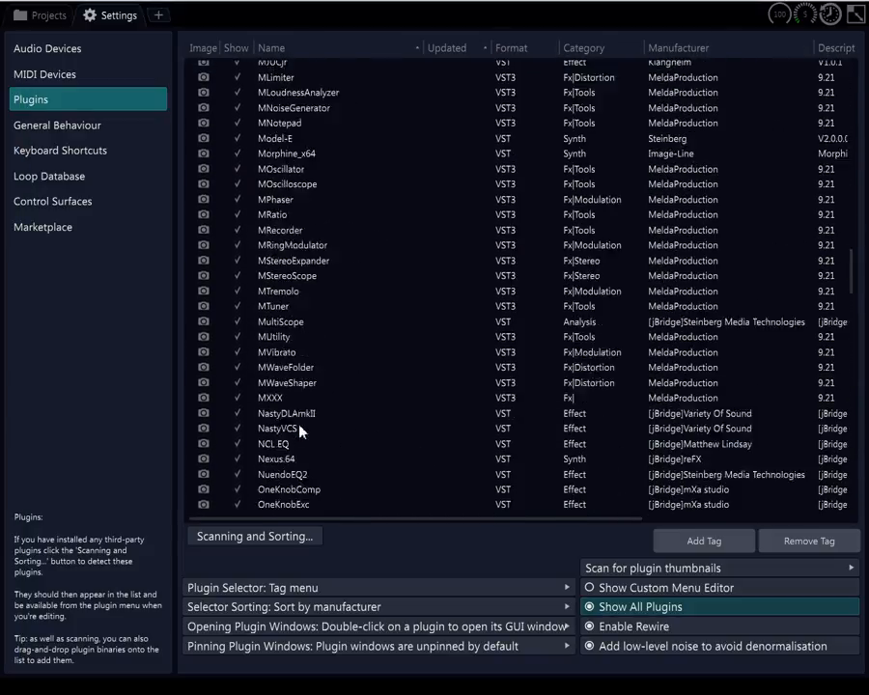
pyautogui.scroll(-20, 300, 434)
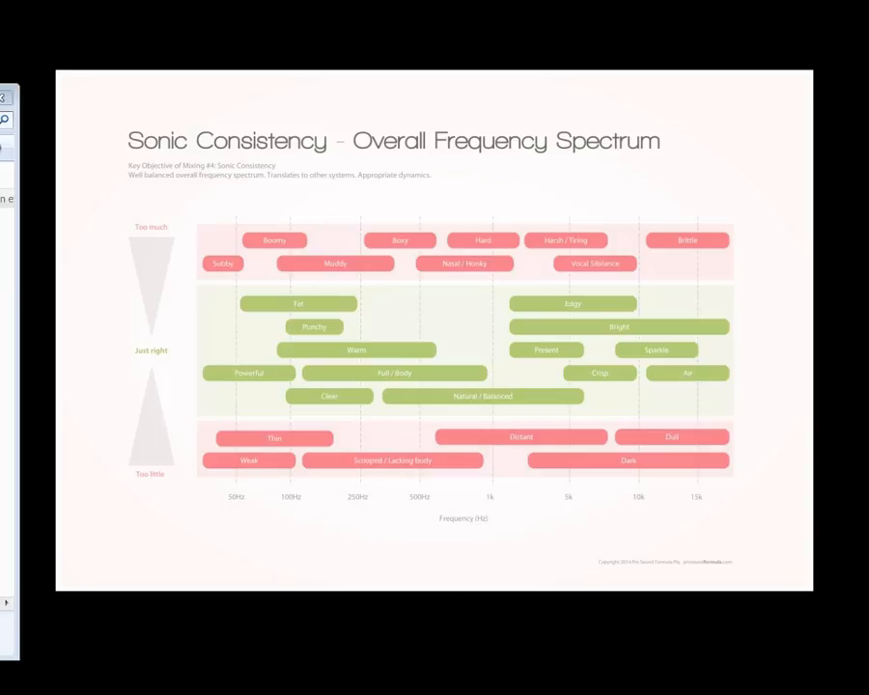
# Maximise the restarted Tracktion window, look at the Loop Database settings and return to the plugin list
pyautogui.moveTo(0, 25); pyautogui.dragTo(352, 68)
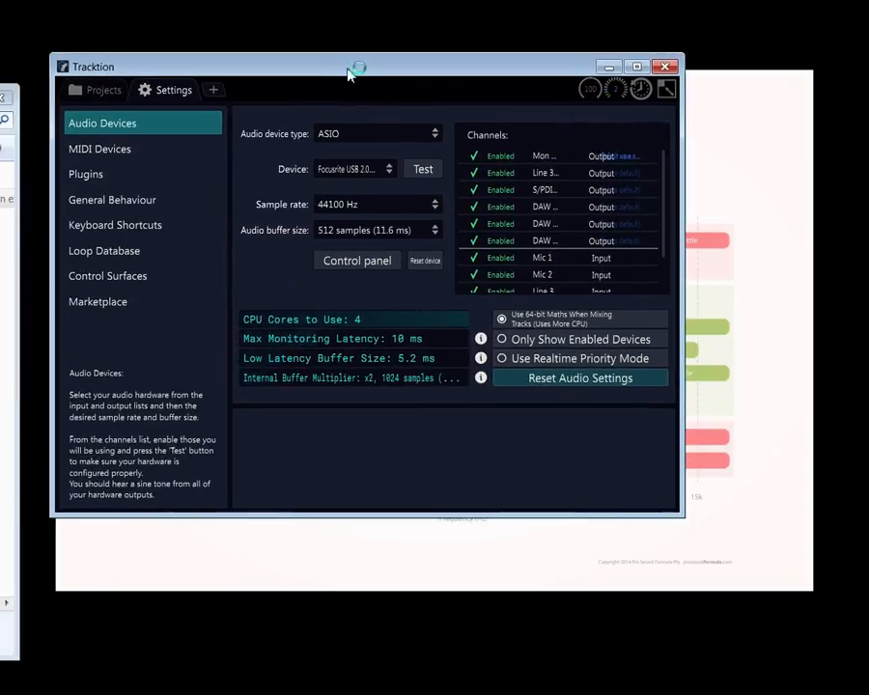
pyautogui.click(637, 67)
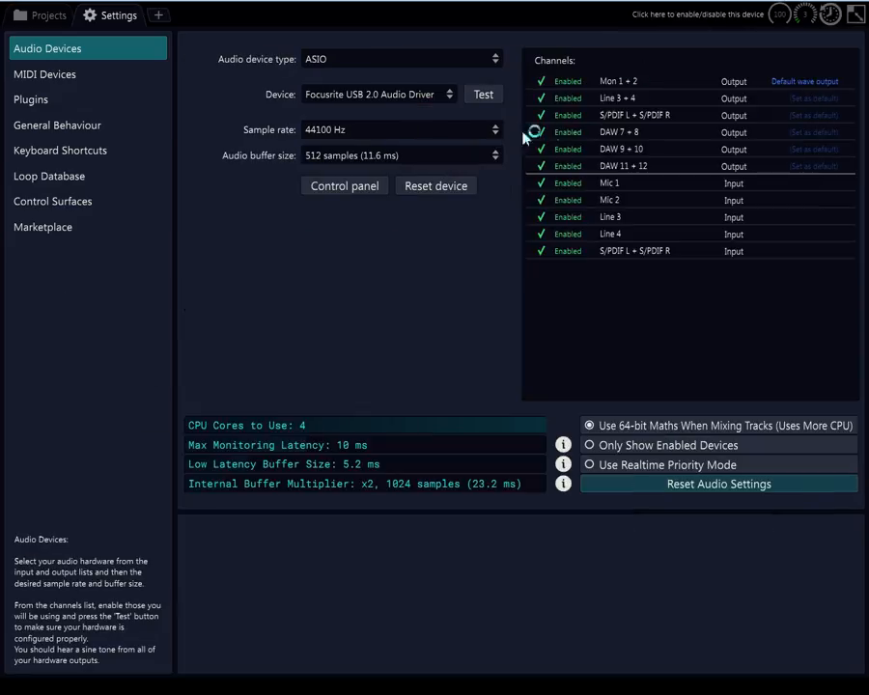
pyautogui.click(66, 141)
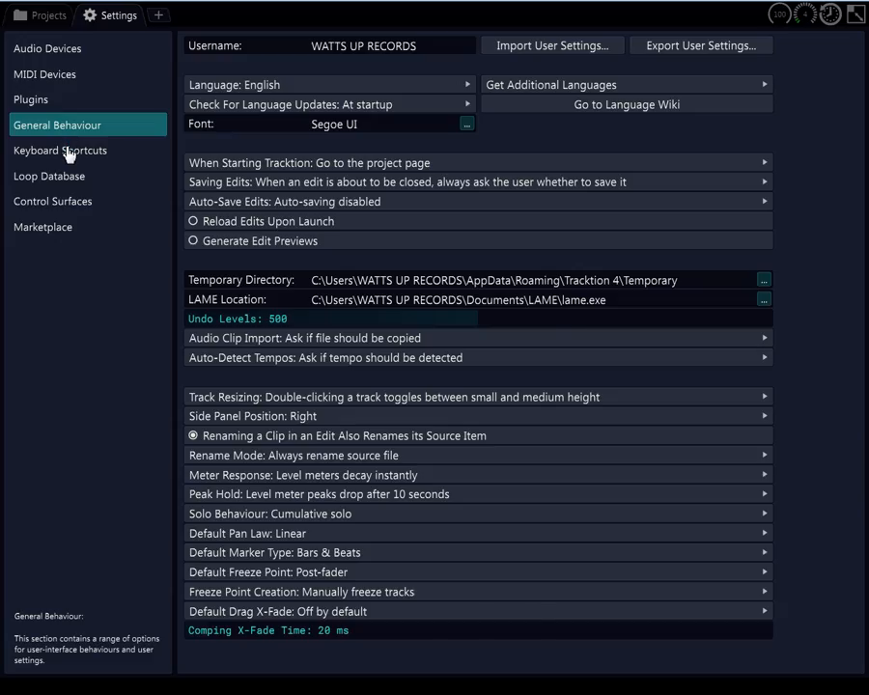
pyautogui.click(68, 153)
pyautogui.click(68, 182)
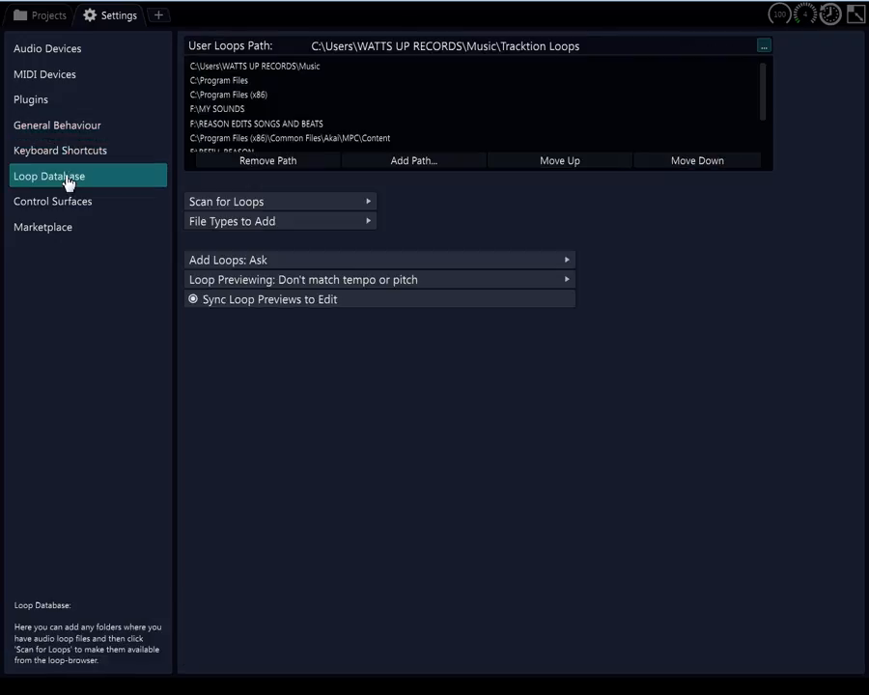
pyautogui.click(43, 103)
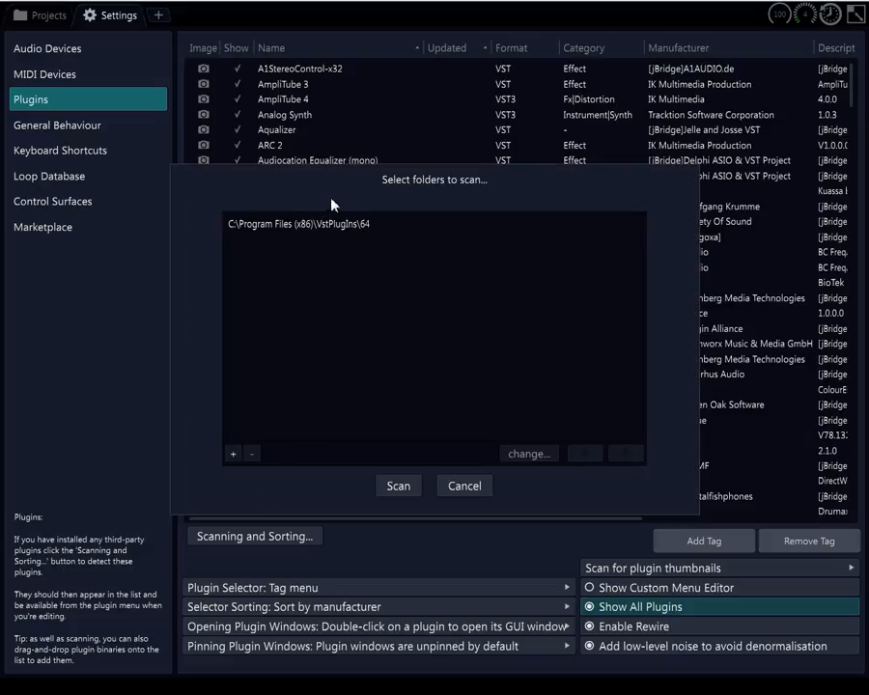
# Start replacing the VstPlugIns\64 scan folder and browse to the Image-Line folder in C:\Program Files (x86)
pyautogui.click(324, 225)
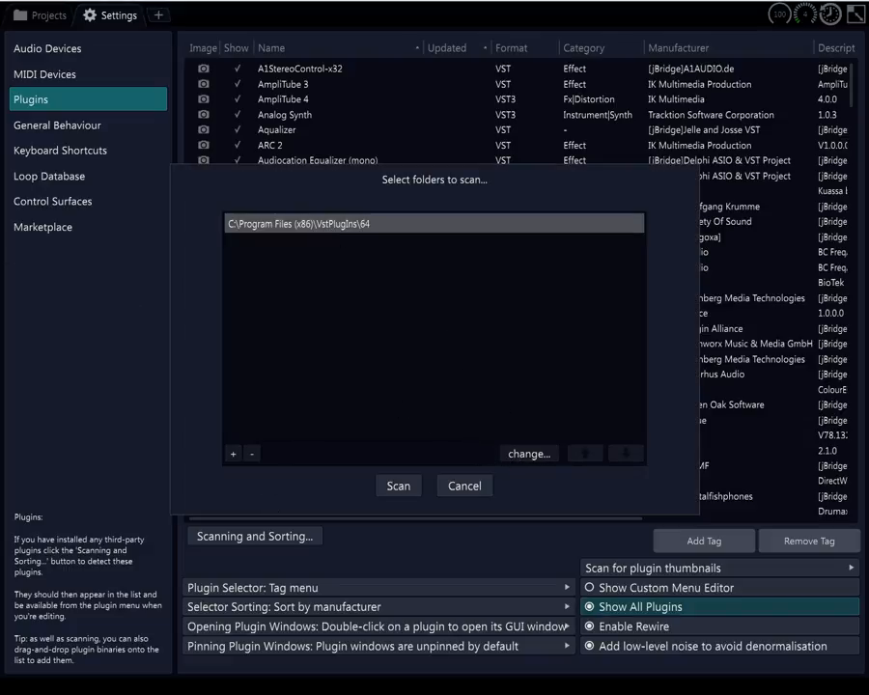
pyautogui.moveTo(274, 199); pyautogui.dragTo(610, 170)
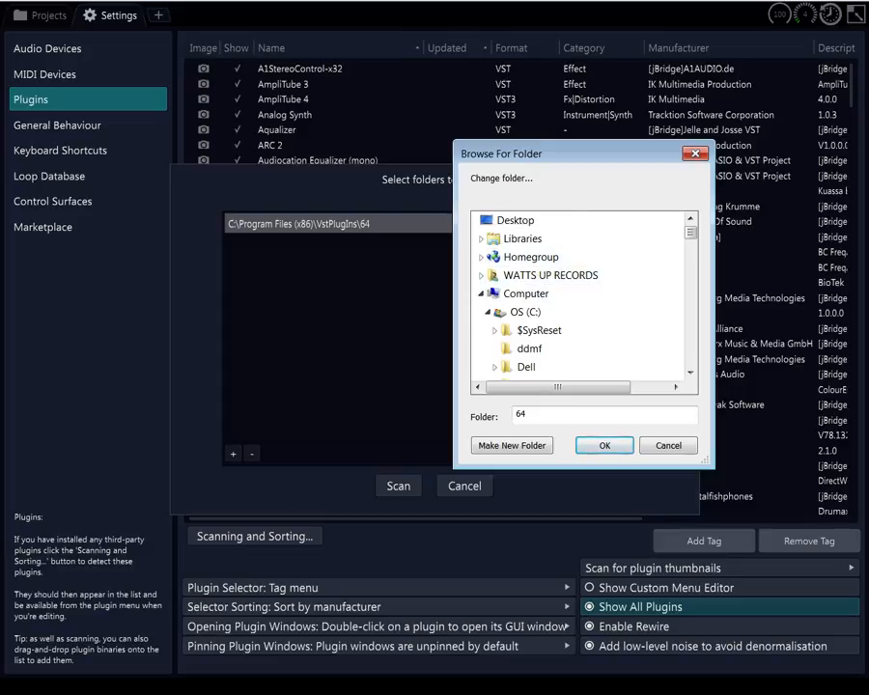
pyautogui.hotkey('alt', 'Tab')
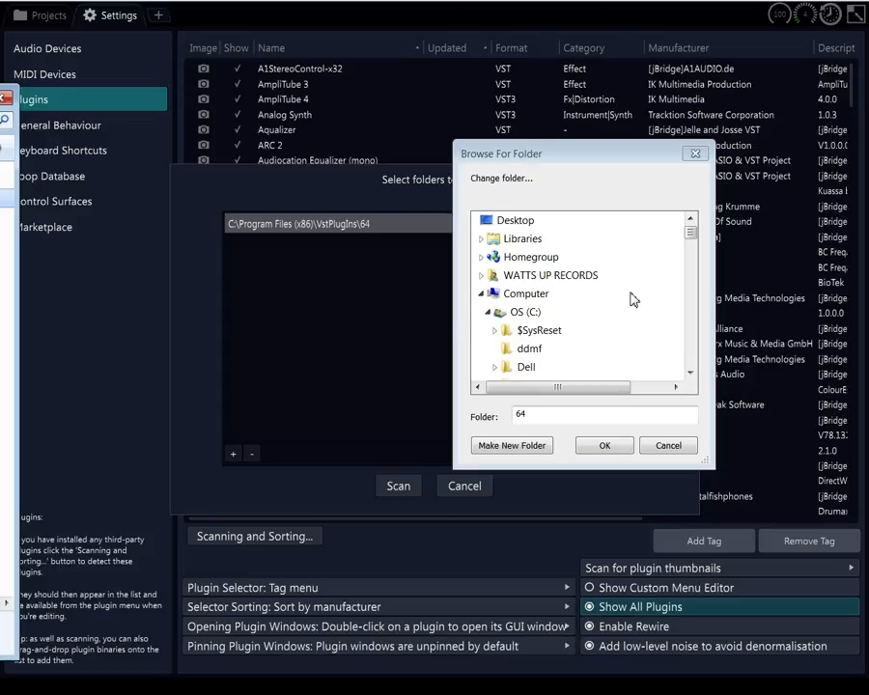
pyautogui.click(689, 373)
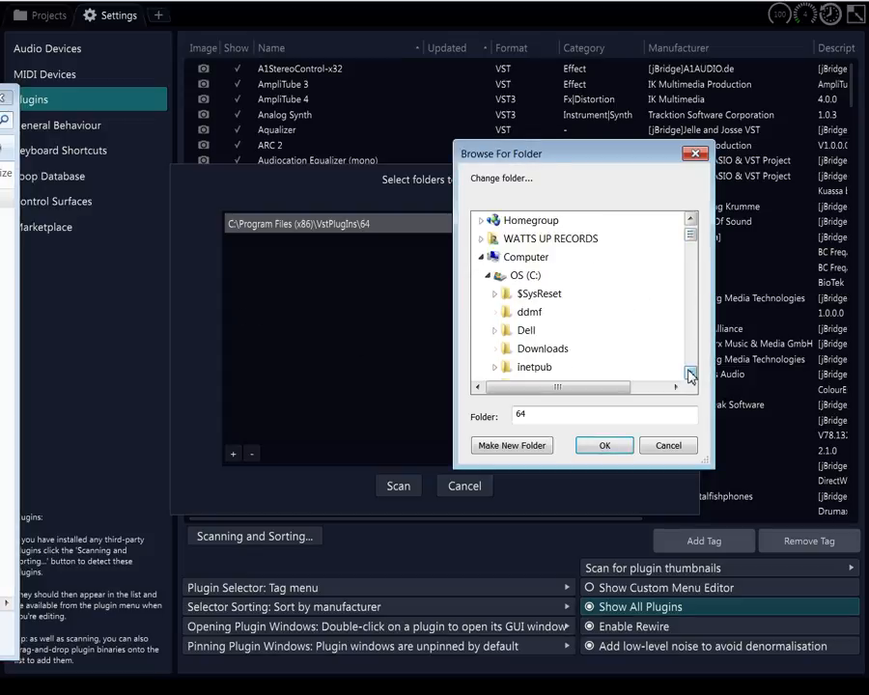
pyautogui.moveTo(689, 373); pyautogui.dragTo(689, 373)
pyautogui.moveTo(690, 376); pyautogui.dragTo(690, 377)
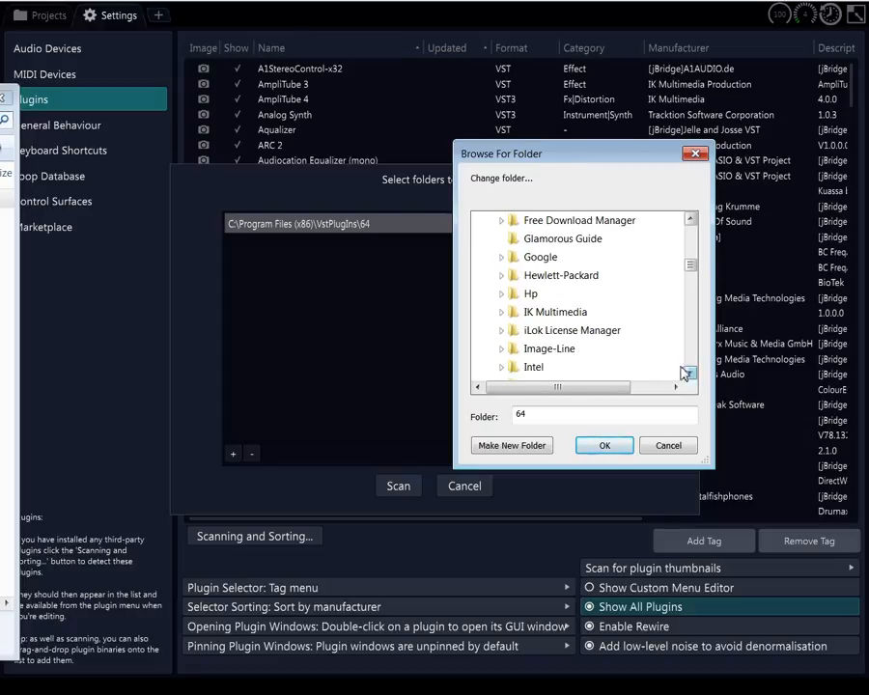
pyautogui.click(555, 349)
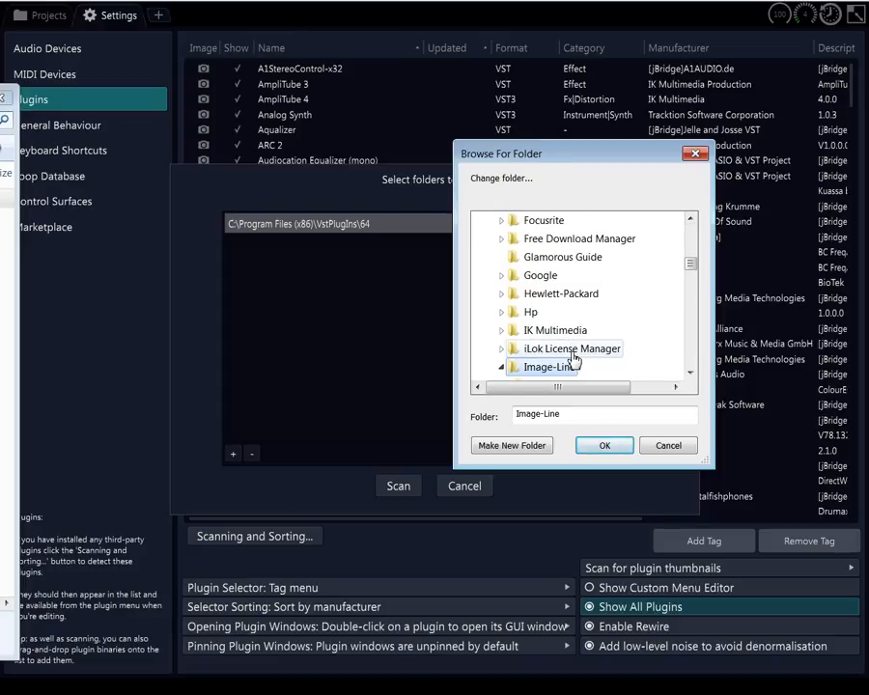
# Expand the FL Studio 12 folder inside Image-Line and open its Plugins subfolder
pyautogui.click(690, 377)
pyautogui.click(690, 376)
pyautogui.click(690, 376)
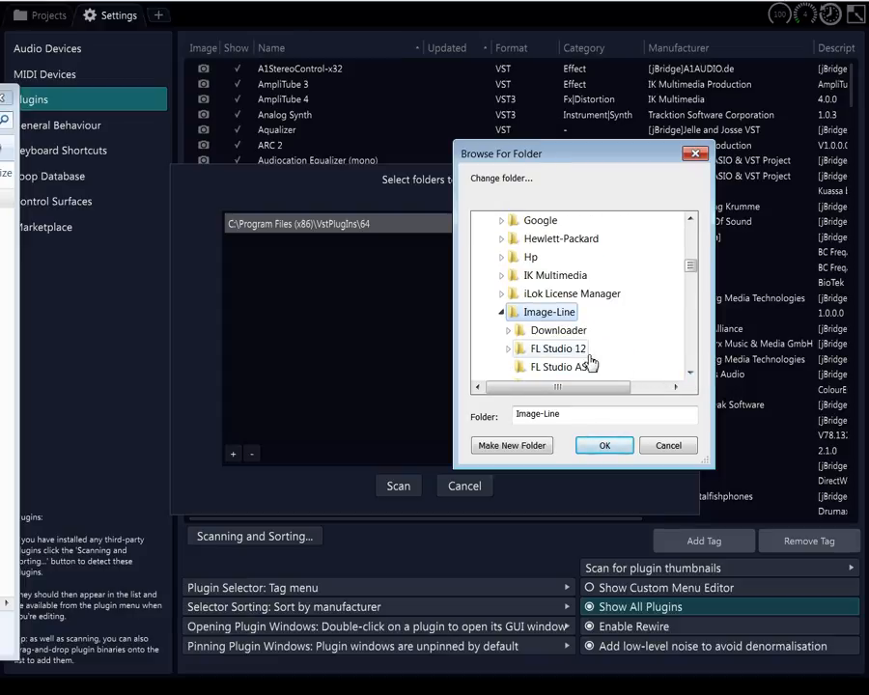
pyautogui.click(552, 349)
pyautogui.click(690, 377)
pyautogui.click(690, 375)
pyautogui.click(690, 375)
pyautogui.click(690, 374)
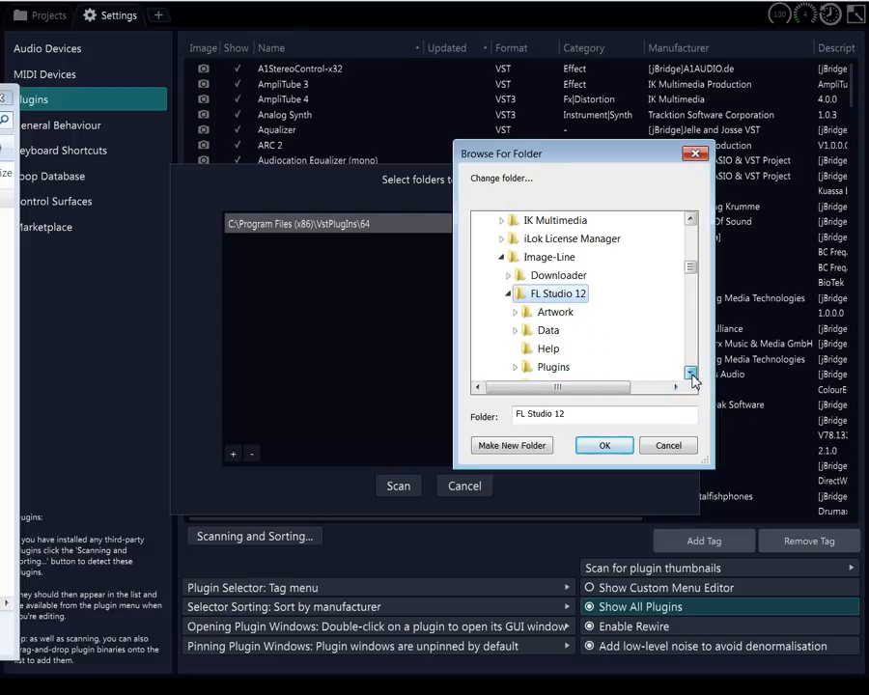
pyautogui.click(690, 374)
pyautogui.click(579, 367)
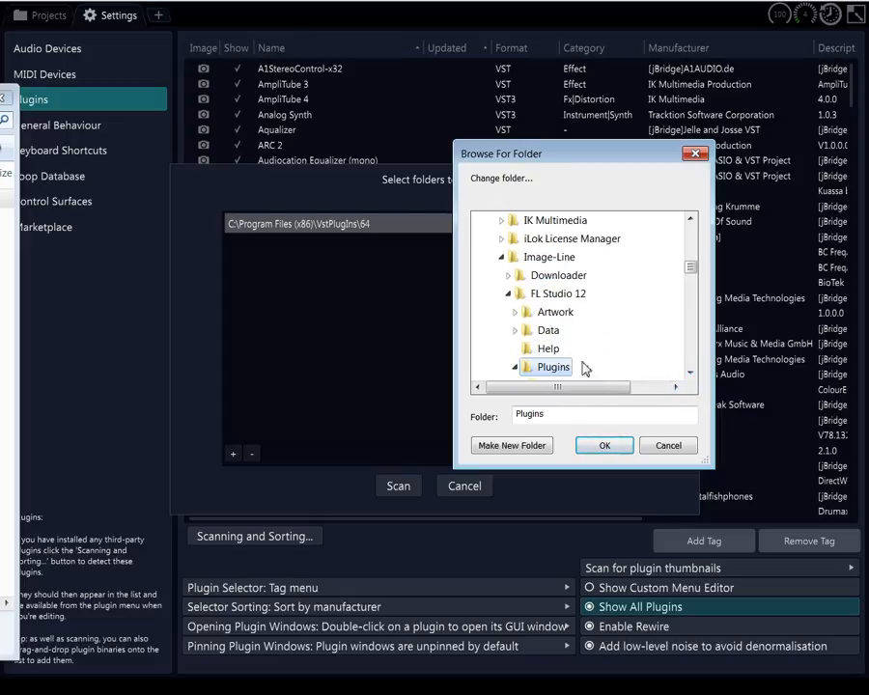
# Expand the Fruity folder under Plugins and open its Generators subfolder
pyautogui.click(690, 373)
pyautogui.click(690, 372)
pyautogui.click(690, 373)
pyautogui.click(690, 373)
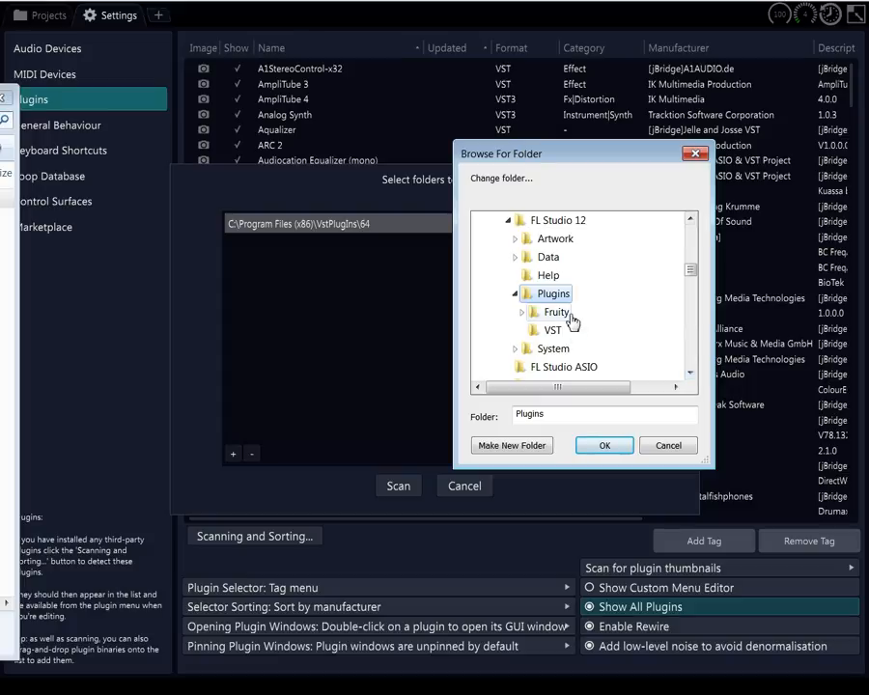
pyautogui.doubleClick(568, 316)
pyautogui.click(690, 372)
pyautogui.click(690, 373)
pyautogui.click(690, 373)
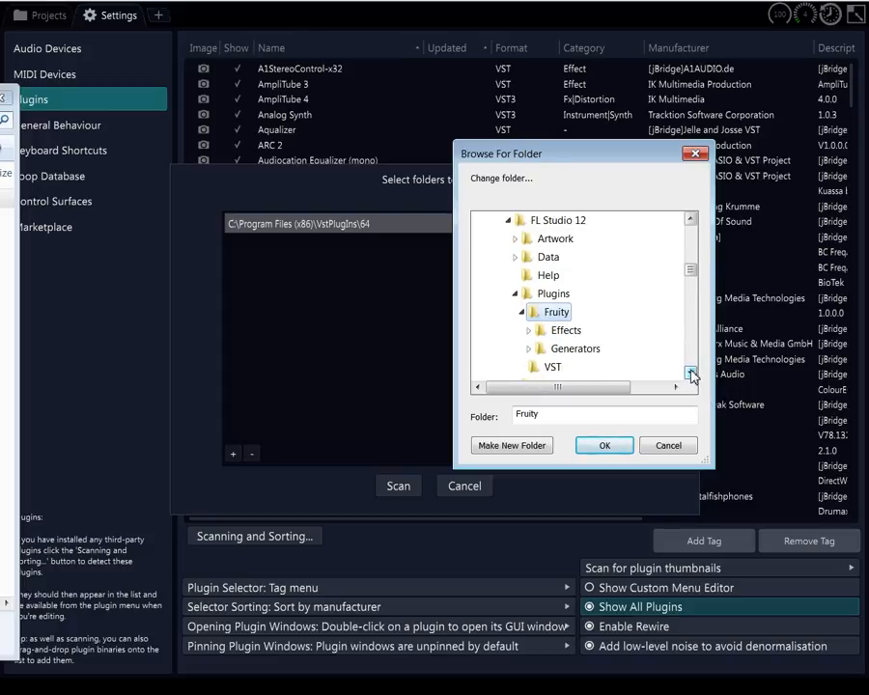
pyautogui.click(690, 372)
pyautogui.doubleClick(592, 333)
# Set the scan folder to the 64 subfolder of PoiZone within Generators
pyautogui.click(690, 375)
pyautogui.click(690, 374)
pyautogui.click(690, 374)
pyautogui.click(690, 374)
pyautogui.click(690, 374)
pyautogui.click(690, 375)
pyautogui.click(690, 375)
pyautogui.click(690, 375)
pyautogui.click(690, 375)
pyautogui.click(690, 374)
pyautogui.click(690, 375)
pyautogui.click(691, 375)
pyautogui.click(690, 374)
pyautogui.click(690, 374)
pyautogui.click(690, 375)
pyautogui.click(690, 374)
pyautogui.click(690, 375)
pyautogui.click(690, 375)
pyautogui.click(690, 374)
pyautogui.click(690, 375)
pyautogui.click(690, 374)
pyautogui.click(690, 374)
pyautogui.click(690, 374)
pyautogui.click(690, 375)
pyautogui.click(690, 374)
pyautogui.click(690, 375)
pyautogui.click(690, 375)
pyautogui.click(690, 374)
pyautogui.click(690, 375)
pyautogui.click(690, 375)
pyautogui.click(690, 374)
pyautogui.click(690, 375)
pyautogui.click(690, 374)
pyautogui.click(690, 375)
pyautogui.click(690, 375)
pyautogui.click(598, 349)
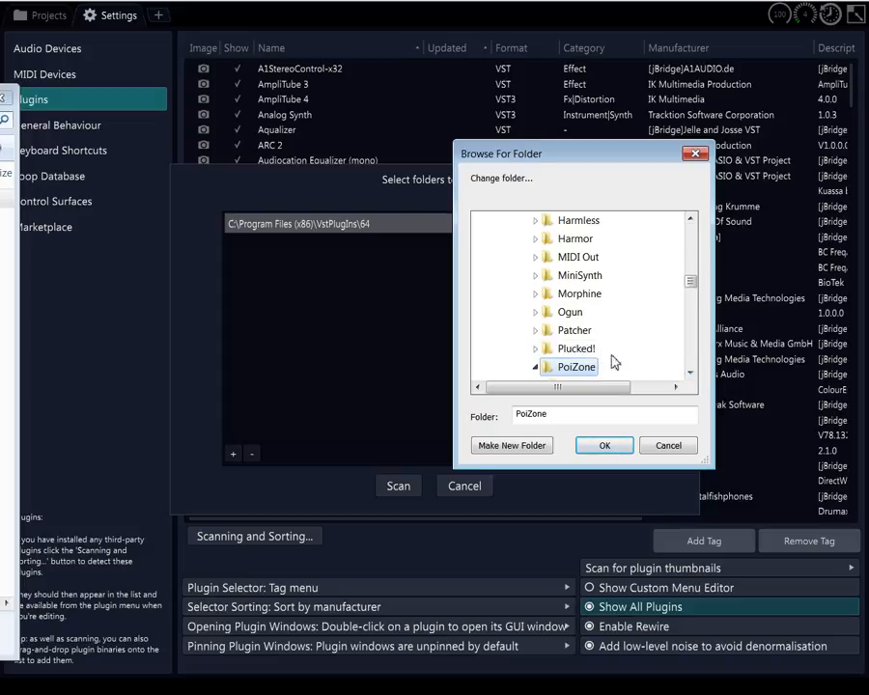
pyautogui.click(691, 374)
pyautogui.click(558, 368)
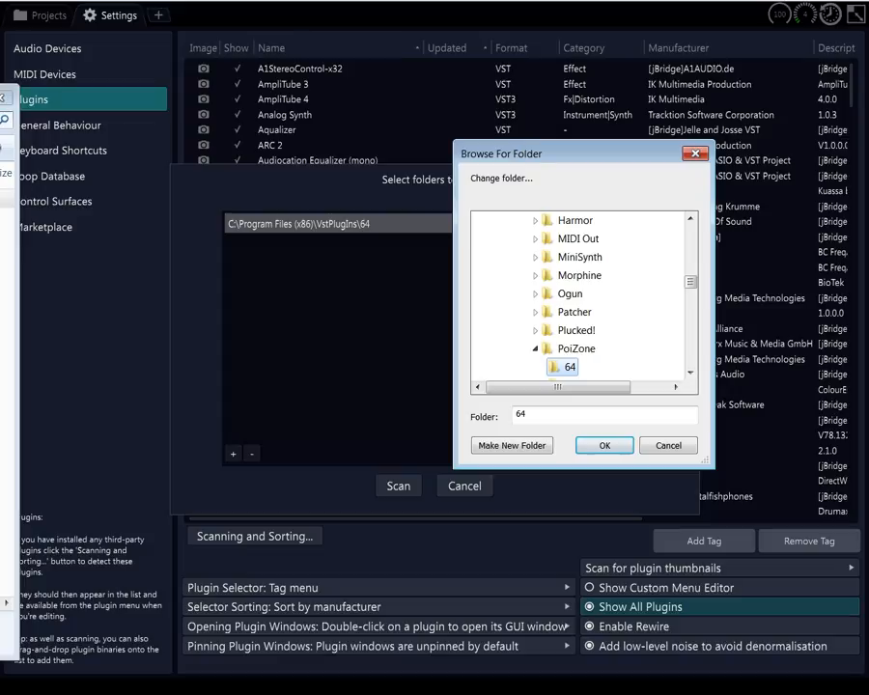
pyautogui.click(1, 602)
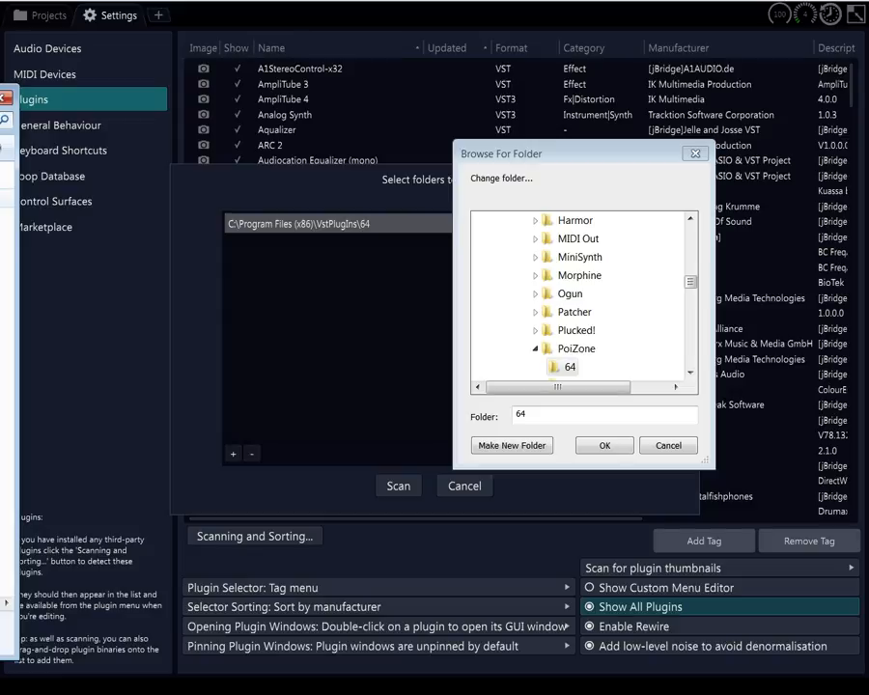
pyautogui.scroll(-7, 6, 376)
pyautogui.click(605, 445)
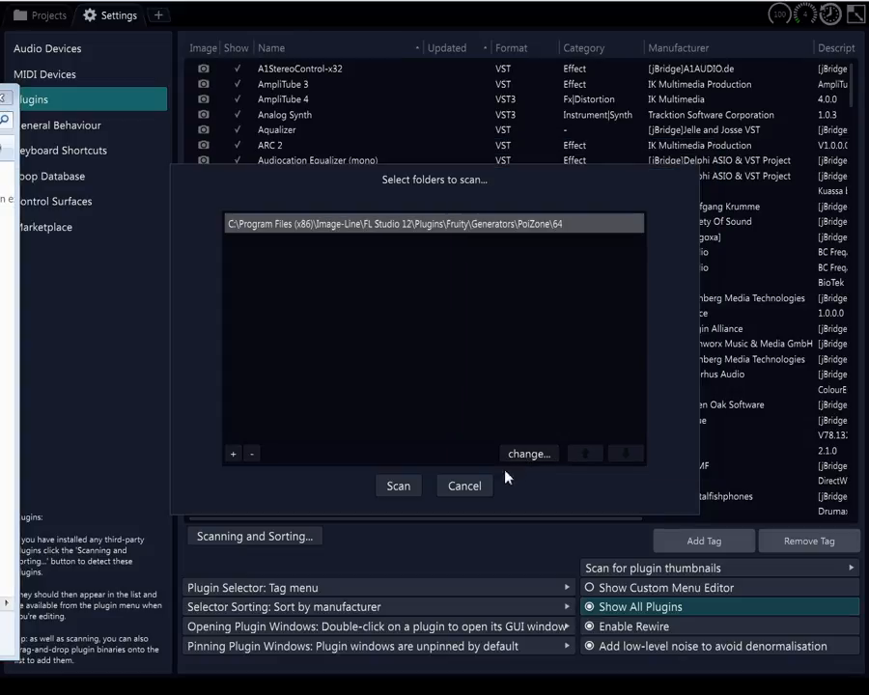
# Scan the PoiZone\64 folder for plugins and delete the deactivated Image-Line entry at the end of the plugin list
pyautogui.click(400, 485)
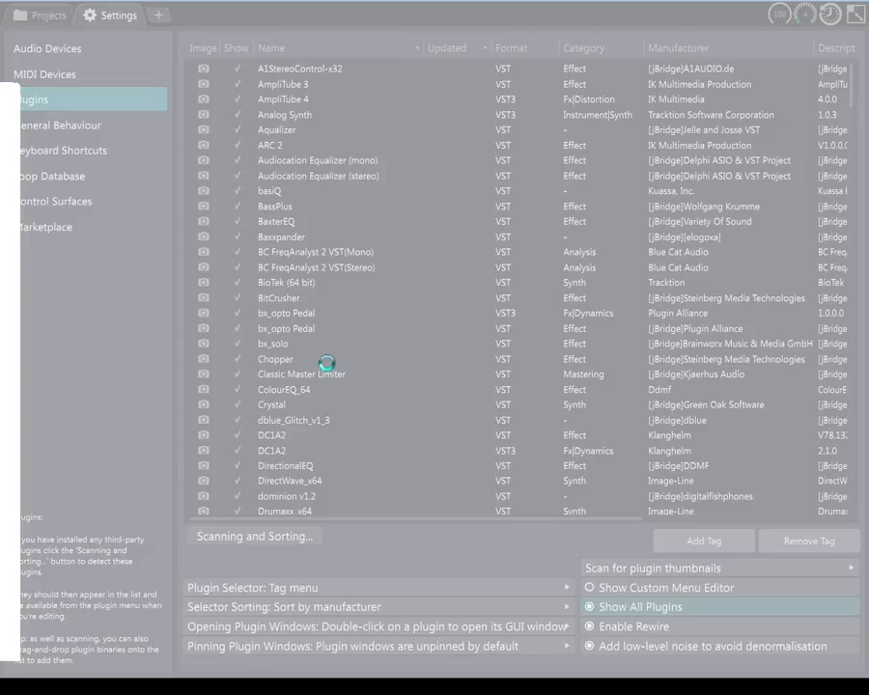
pyautogui.scroll(-5, 309, 338)
pyautogui.click(333, 353)
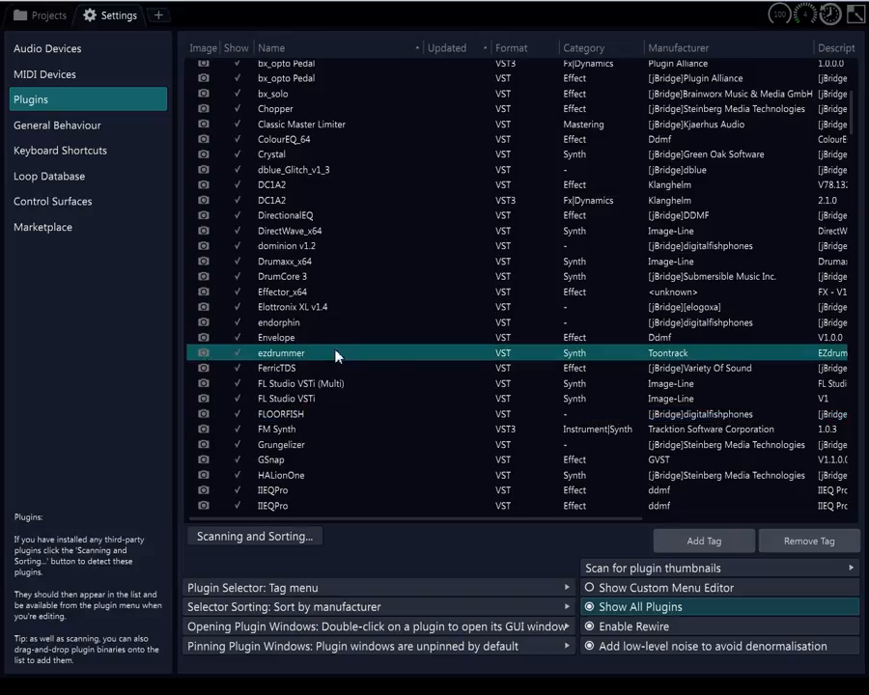
pyautogui.scroll(-5, 334, 367)
pyautogui.scroll(-20, 335, 387)
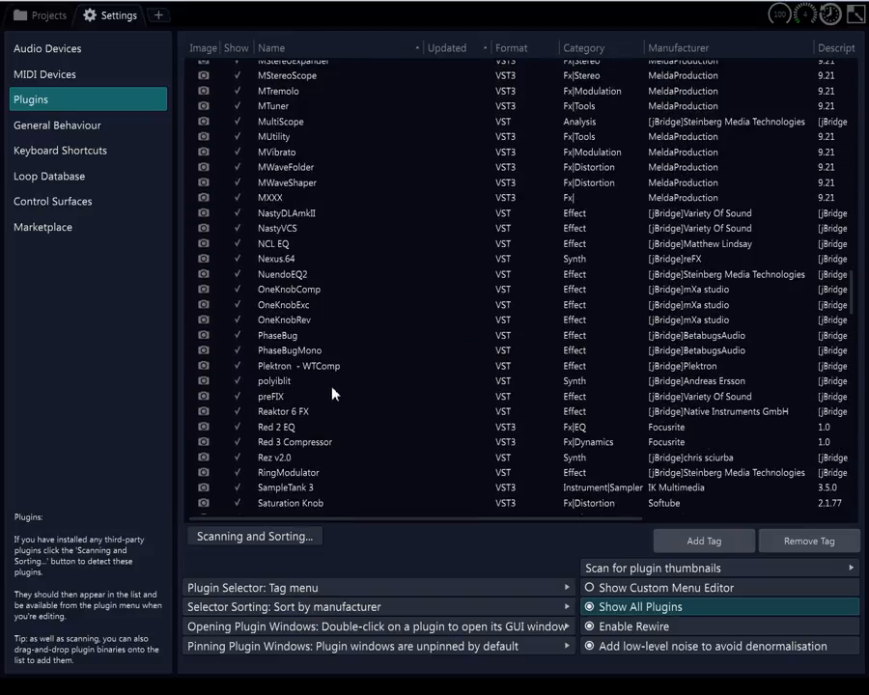
pyautogui.scroll(-20, 333, 384)
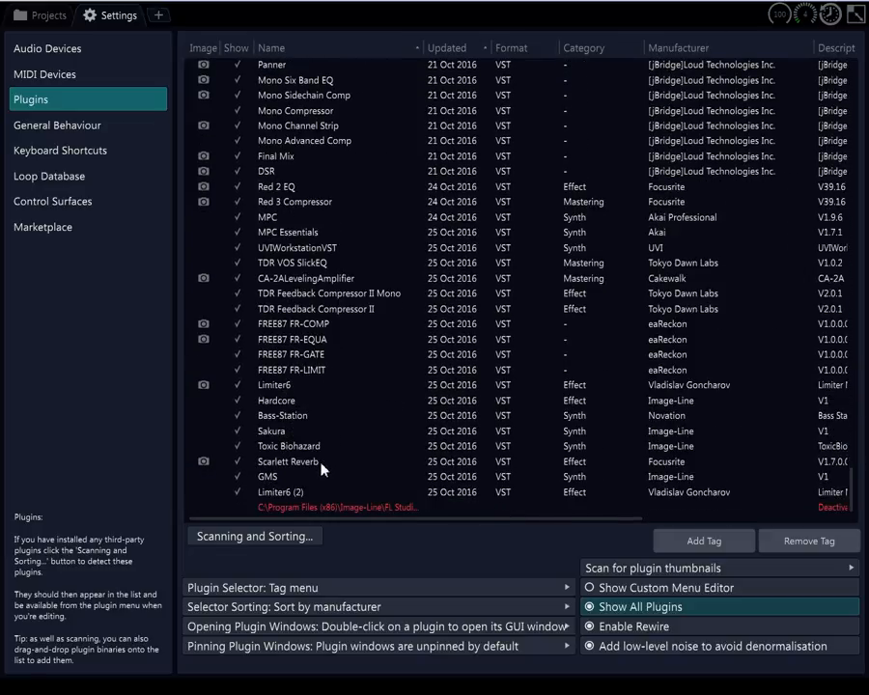
pyautogui.click(297, 506)
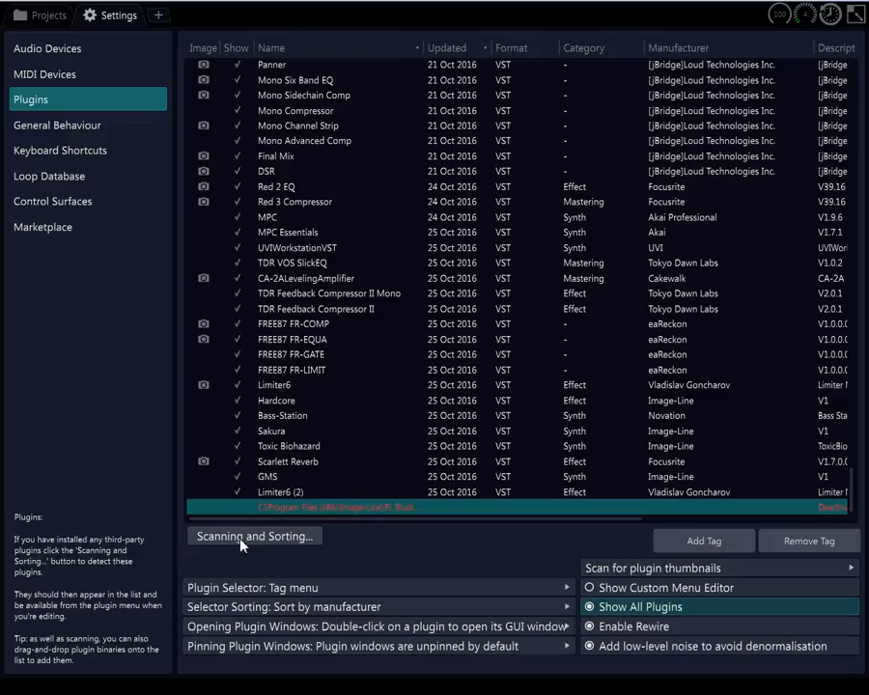
pyautogui.press('Delete')
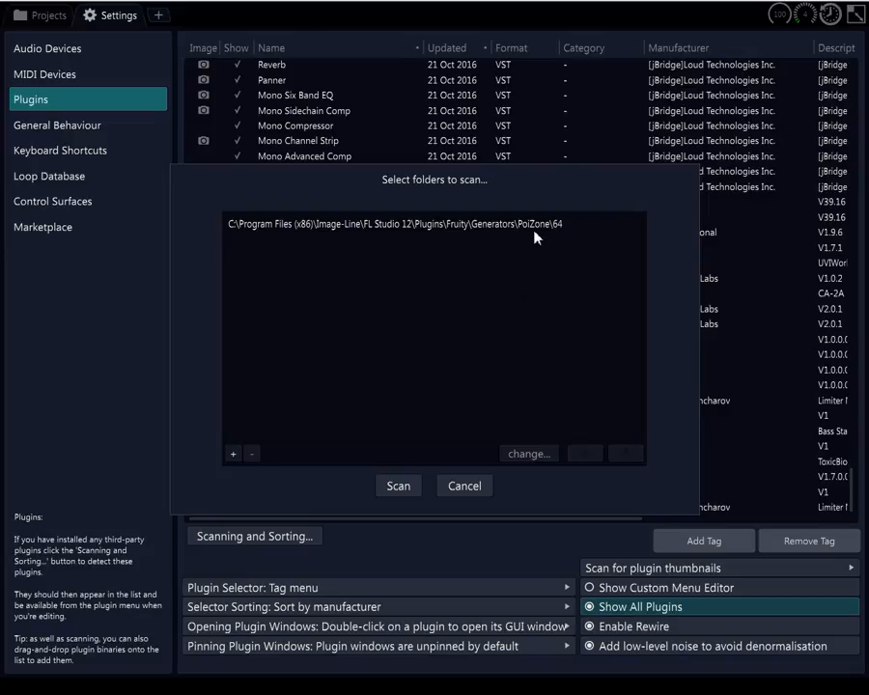
# Rescan the PoiZone\64 folder and delete the deactivated FL Studio path entry from the plugin list again
pyautogui.click(399, 485)
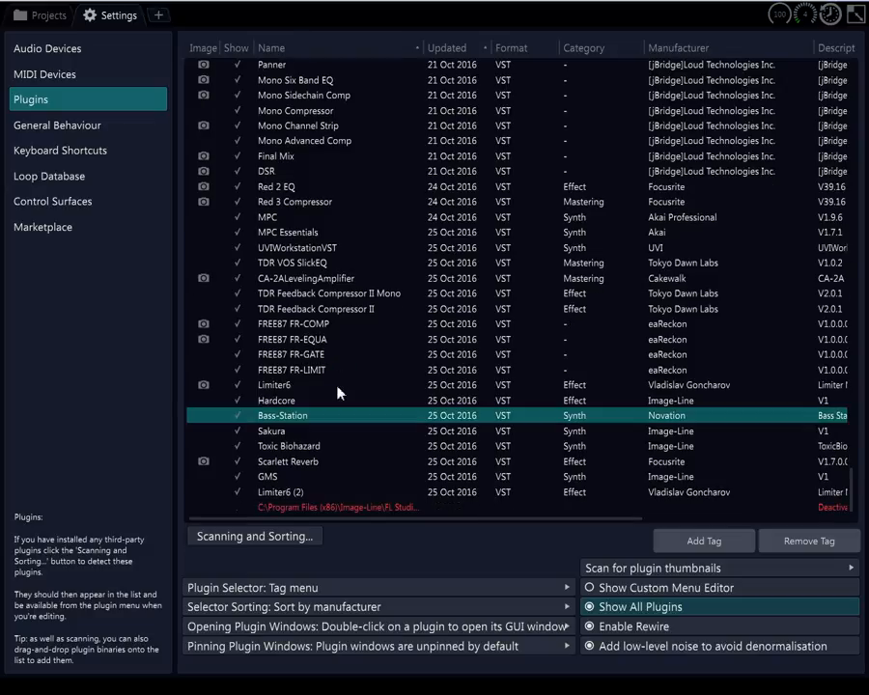
pyautogui.click(329, 506)
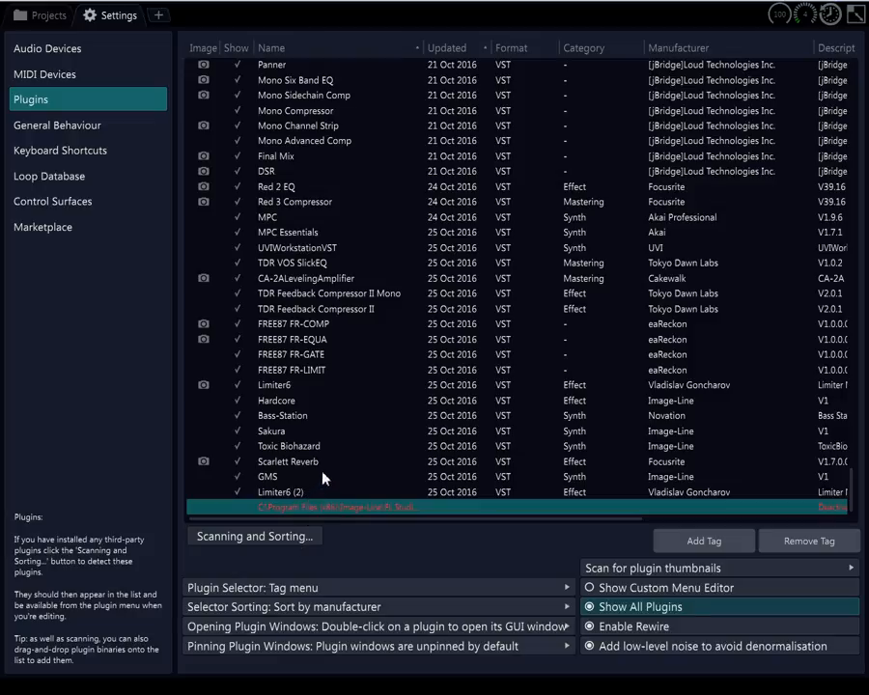
pyautogui.press('Delete')
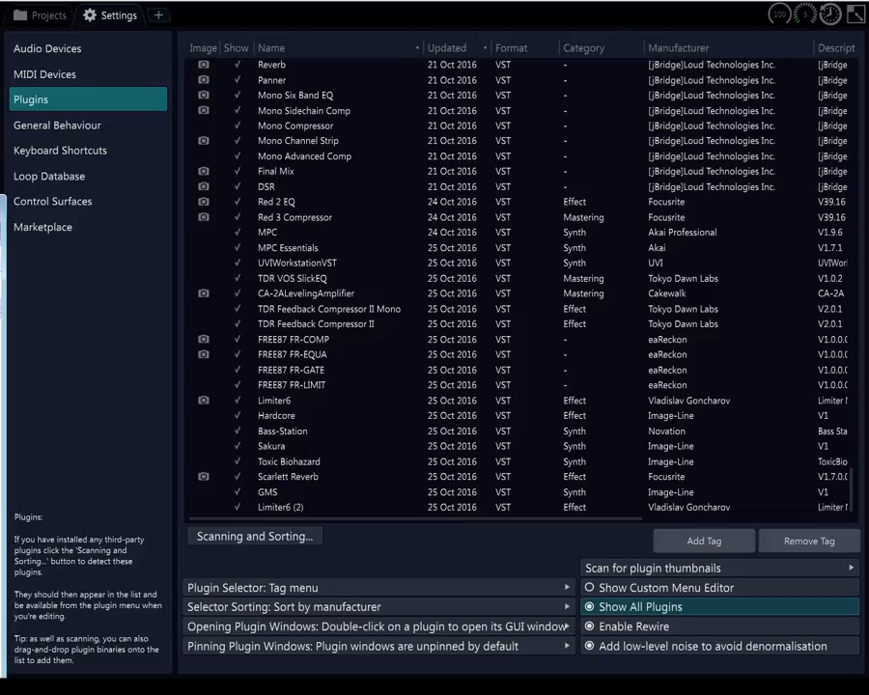
# Bring the Explorer window of the GMS\64 folder into view, select GMS.dll and leave the current Tracktion window
pyautogui.moveTo(0, 109); pyautogui.dragTo(708, 109)
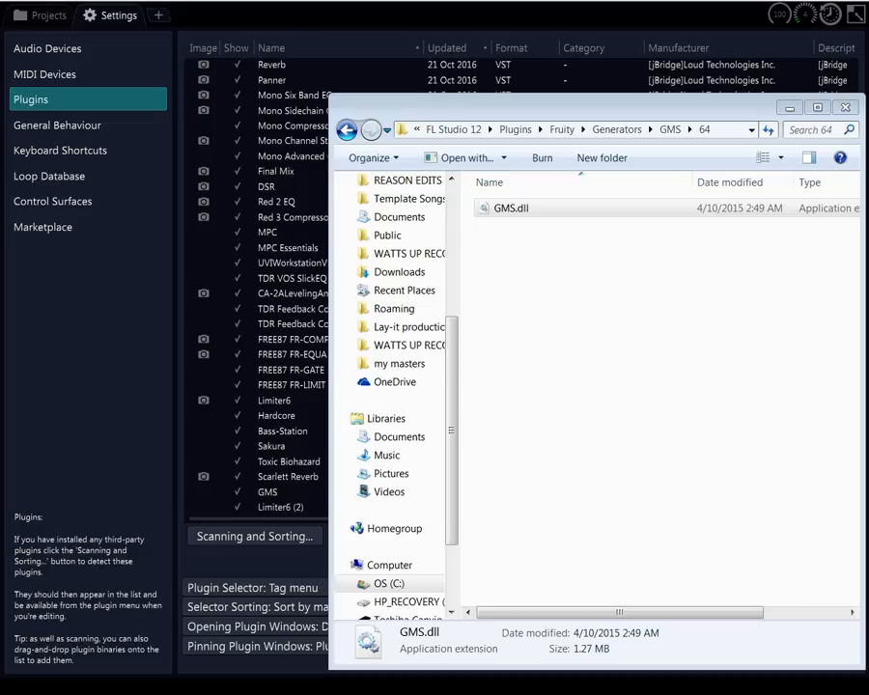
pyautogui.click(511, 208)
pyautogui.click(854, 9)
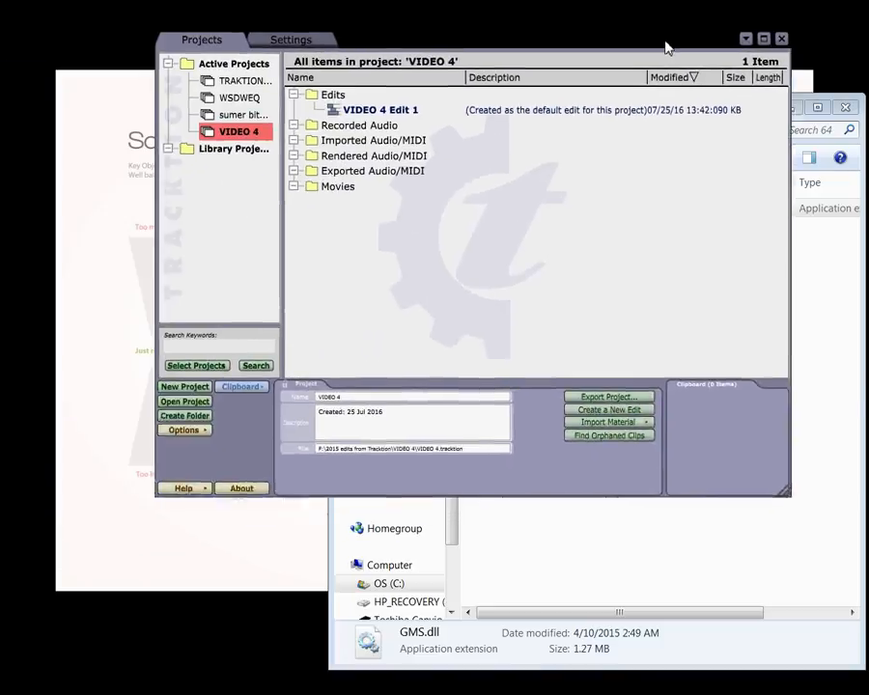
# Maximize the Tracktion window of project VIDEO 4 and open its plugin settings
pyautogui.moveTo(663, 41); pyautogui.dragTo(736, 23)
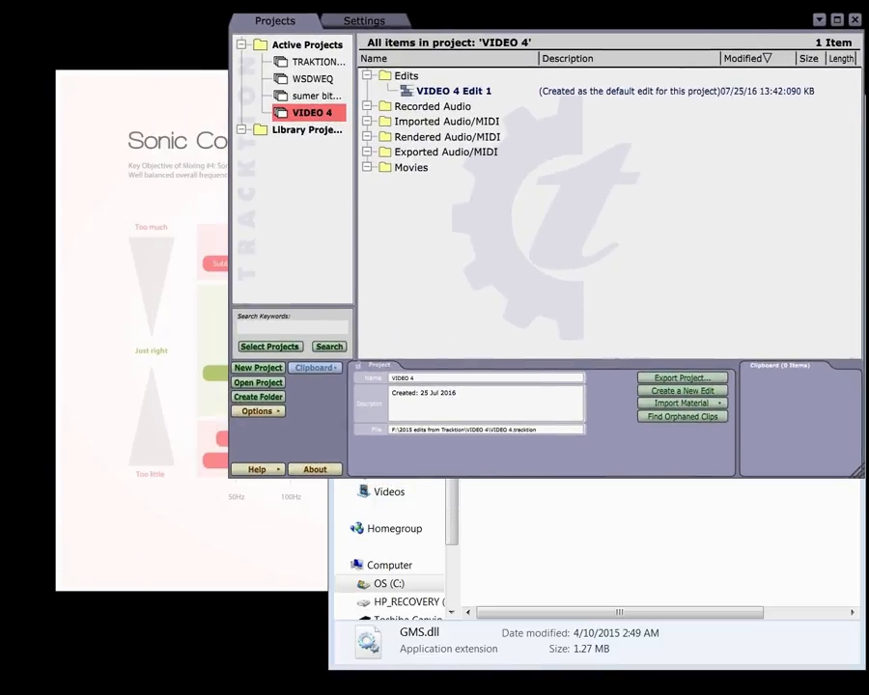
pyautogui.click(836, 19)
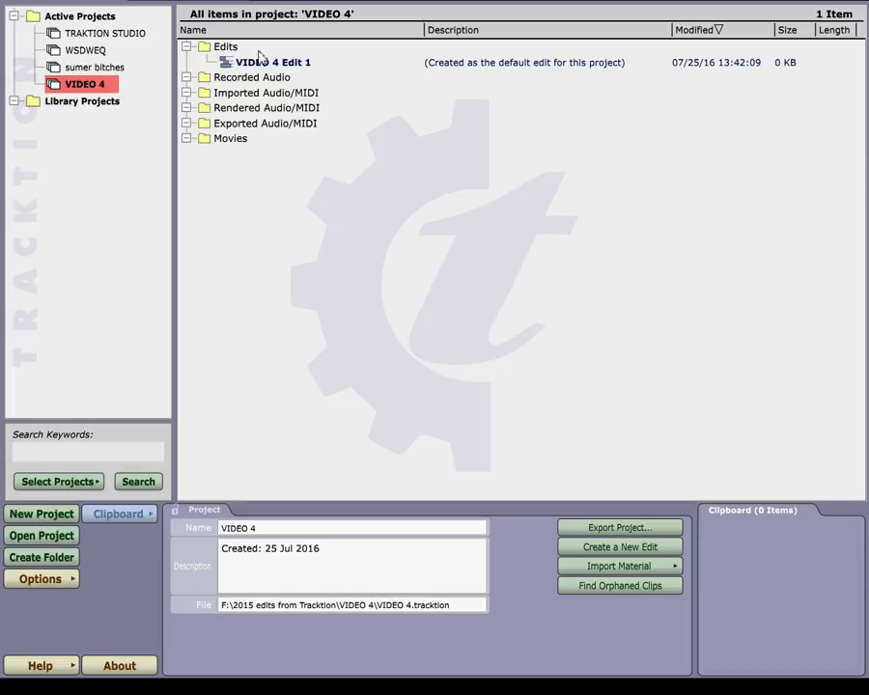
pyautogui.click(218, 4)
pyautogui.click(166, 177)
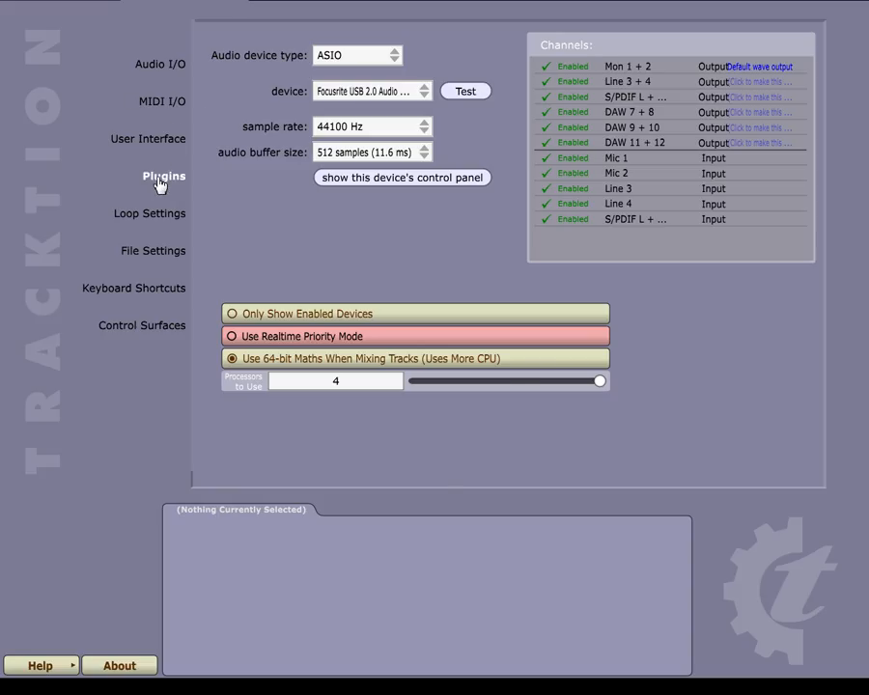
# Look through the plugin list to its end and select the deactivated Image-Line entries
pyautogui.scroll(-20, 253, 202)
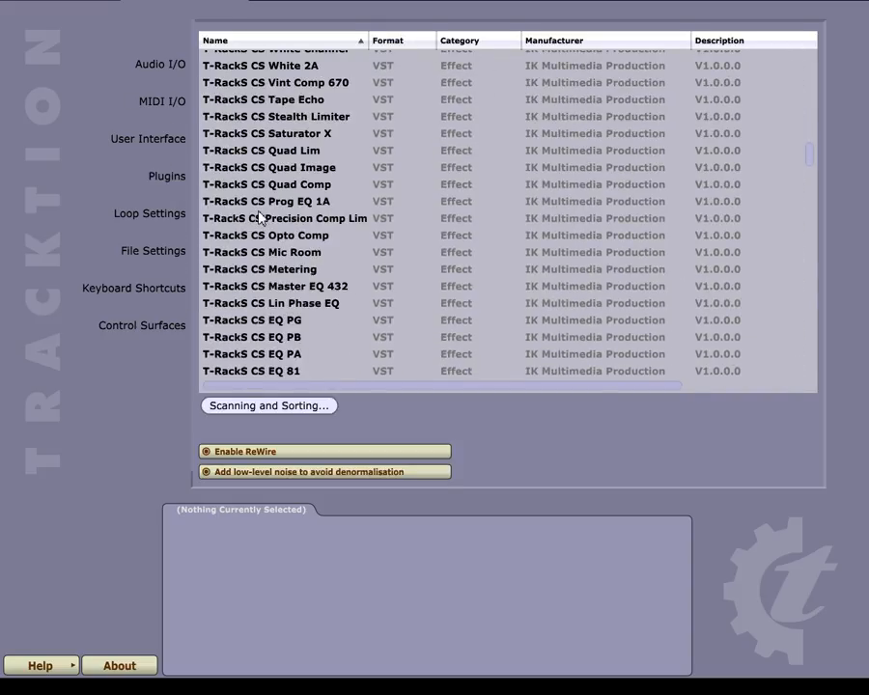
pyautogui.scroll(-15, 261, 236)
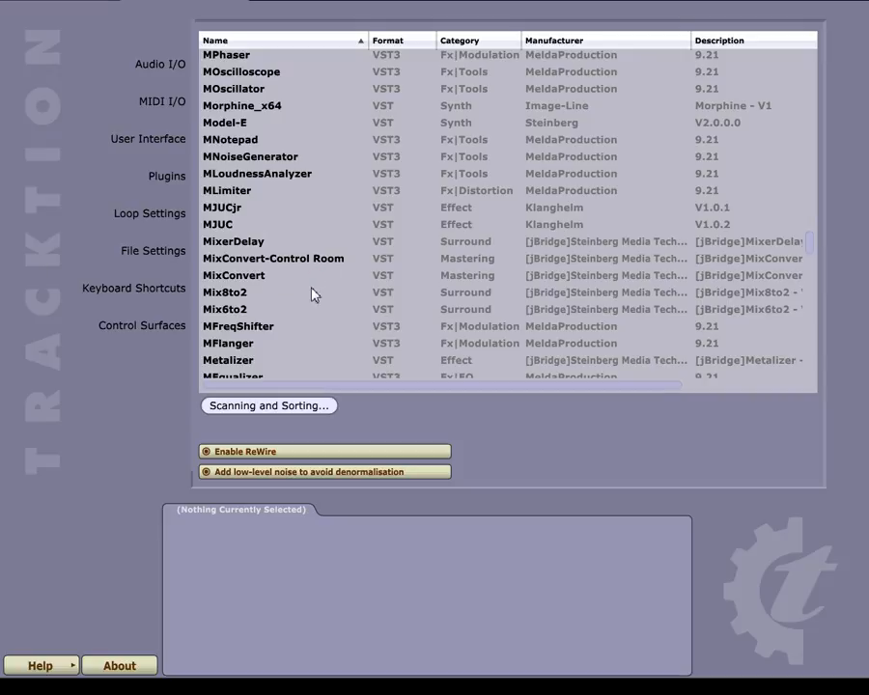
pyautogui.scroll(-10, 272, 307)
pyautogui.scroll(-15, 272, 319)
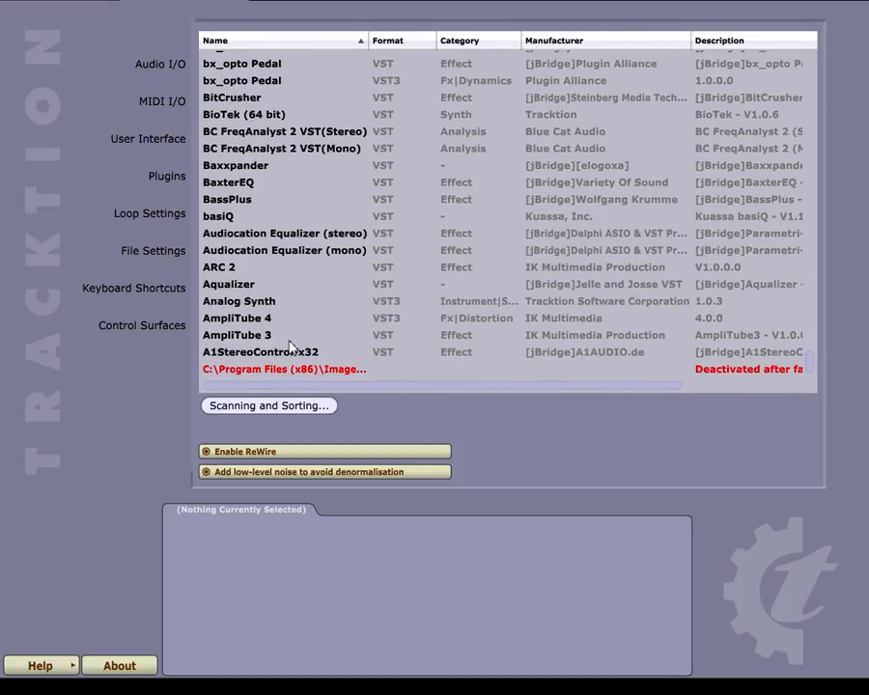
pyautogui.moveTo(282, 385); pyautogui.dragTo(219, 401)
pyautogui.click(230, 375)
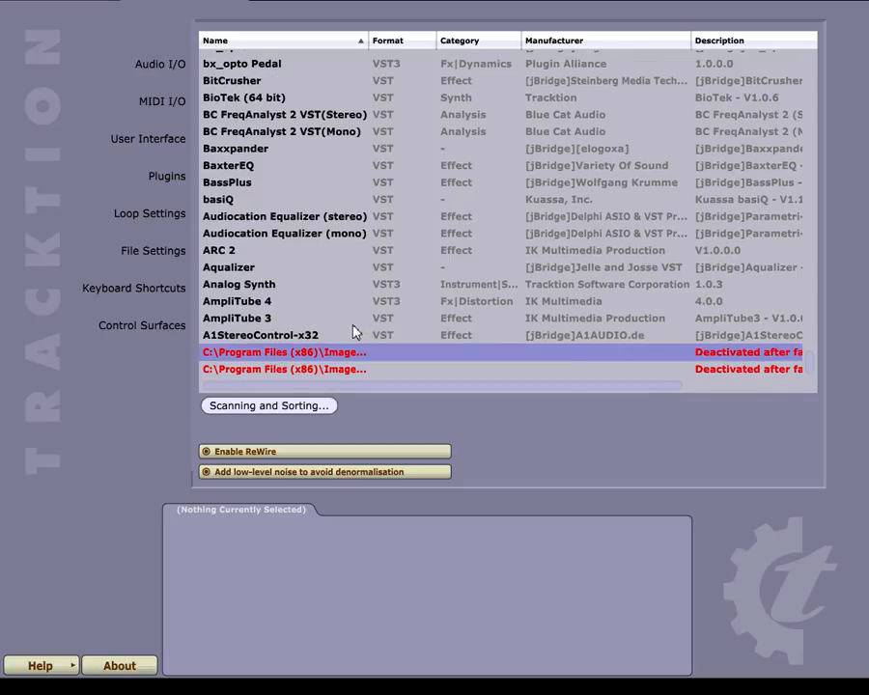
pyautogui.click(325, 368)
# Return to the start of the plugin list and select the PoiZone_x64 entry
pyautogui.scroll(20, 813, 353)
pyautogui.moveTo(813, 292); pyautogui.dragTo(803, 72)
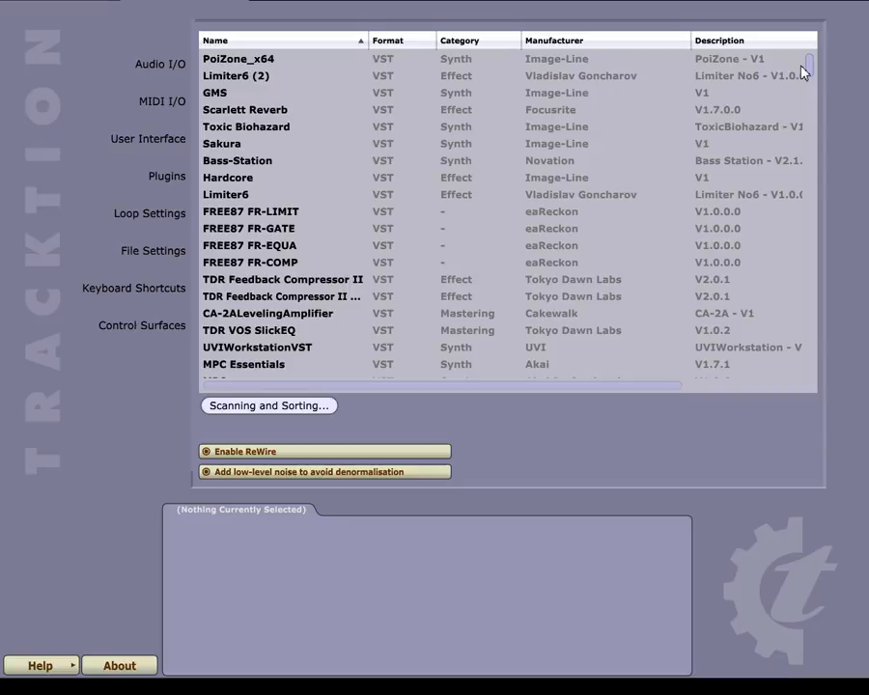
pyautogui.click(256, 62)
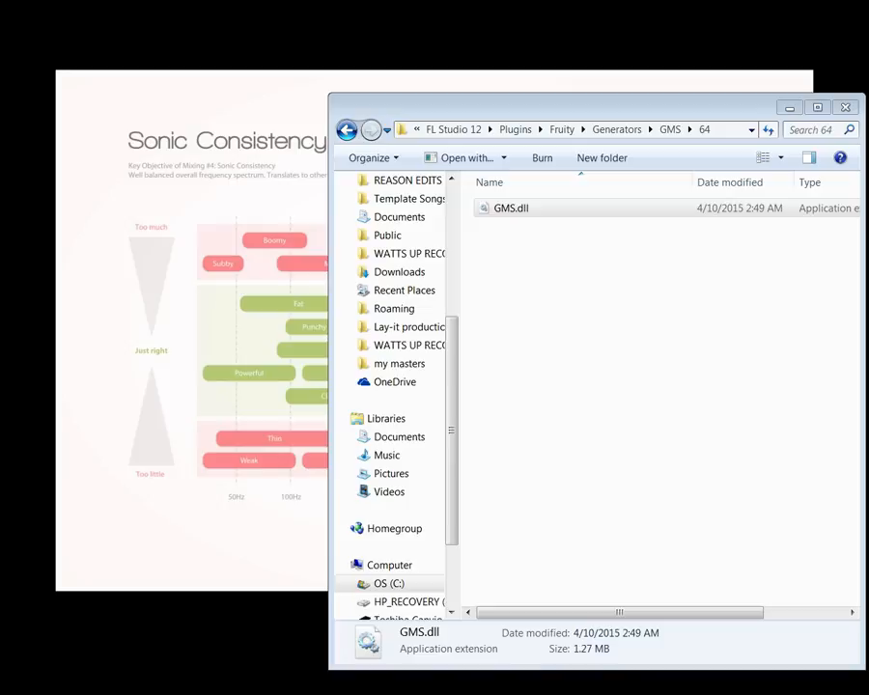
# Switch to the newer, dark-themed Tracktion version and look through its active projects
pyautogui.moveTo(0, 253); pyautogui.dragTo(751, 1)
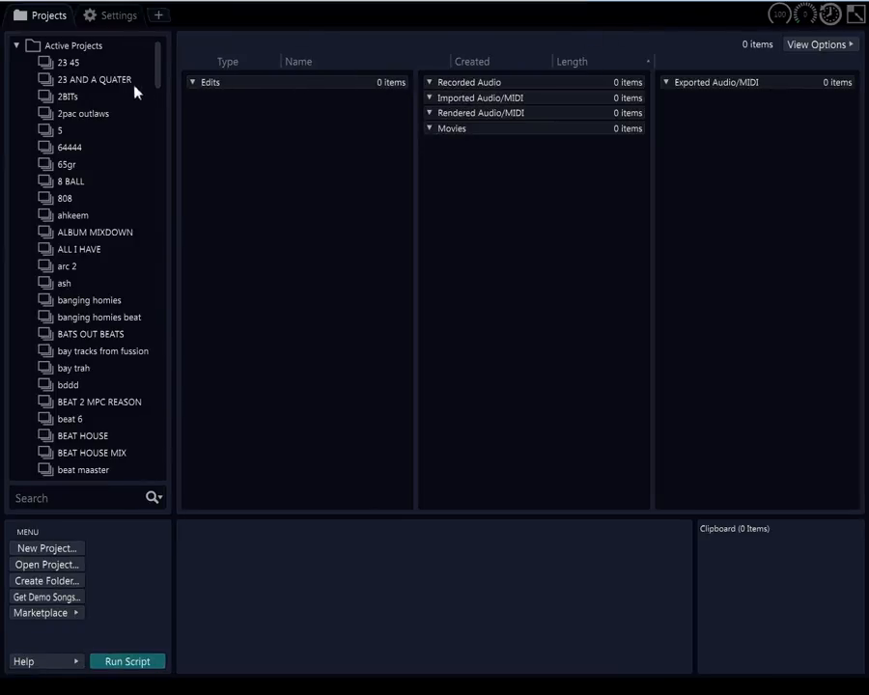
pyautogui.scroll(-4, 57, 386)
pyautogui.scroll(-20, 68, 391)
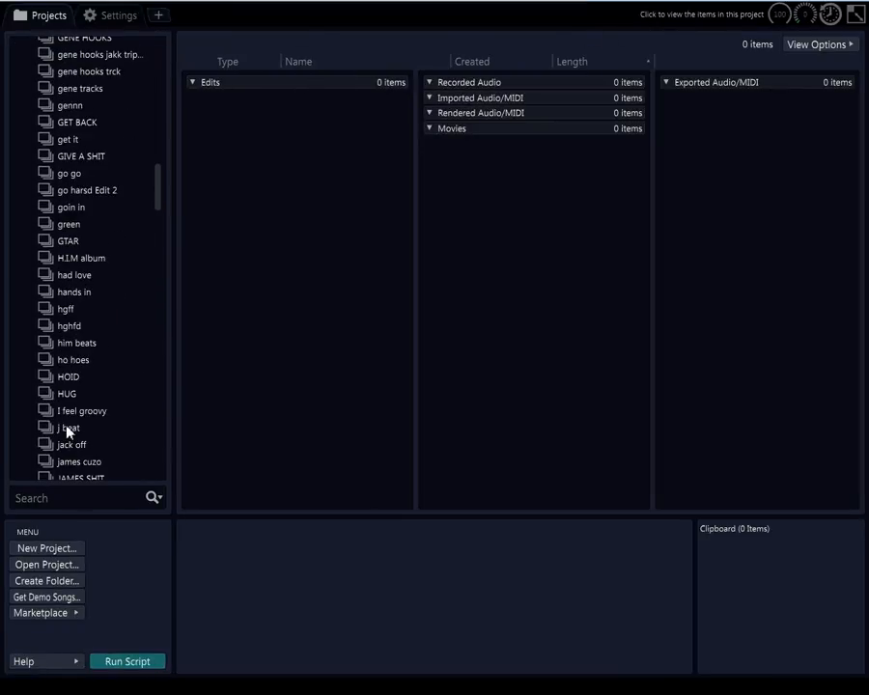
pyautogui.scroll(-3, 69, 467)
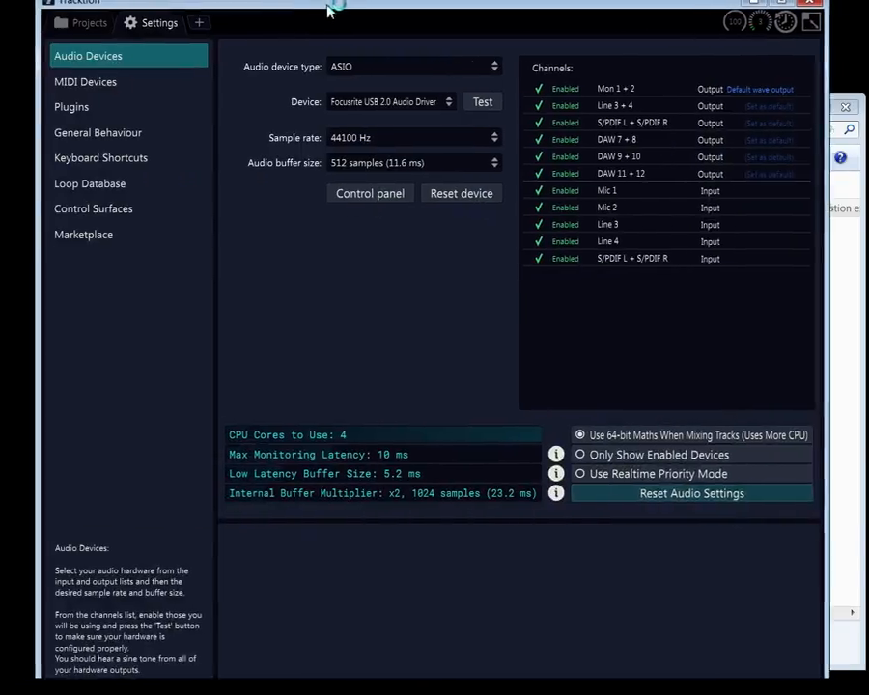
# Reposition and maximize the newer Tracktion window, and open its plugin settings
pyautogui.moveTo(330, 8); pyautogui.dragTo(403, 6)
pyautogui.moveTo(747, 3); pyautogui.dragTo(672, 2)
pyautogui.click(773, 2)
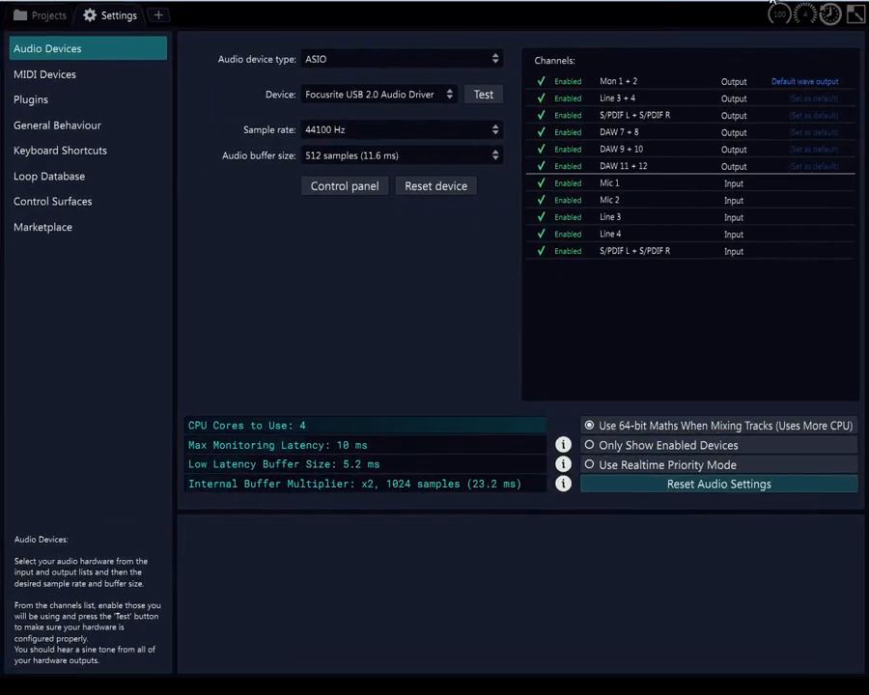
pyautogui.click(32, 100)
# Look through the plugin list to the deactivated entries at its end and select PoiZone_x64
pyautogui.scroll(-20, 396, 106)
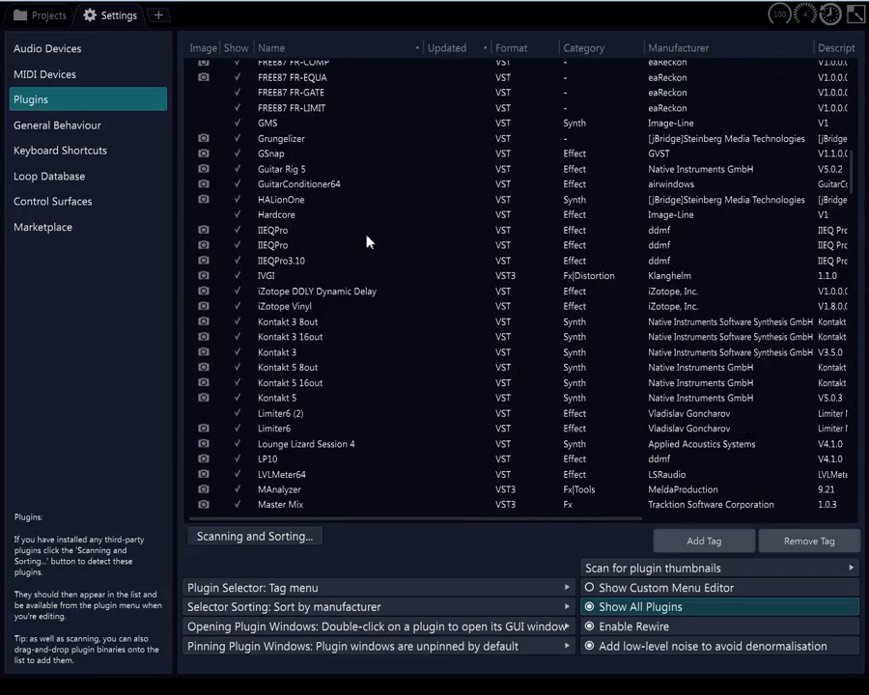
pyautogui.scroll(-20, 363, 276)
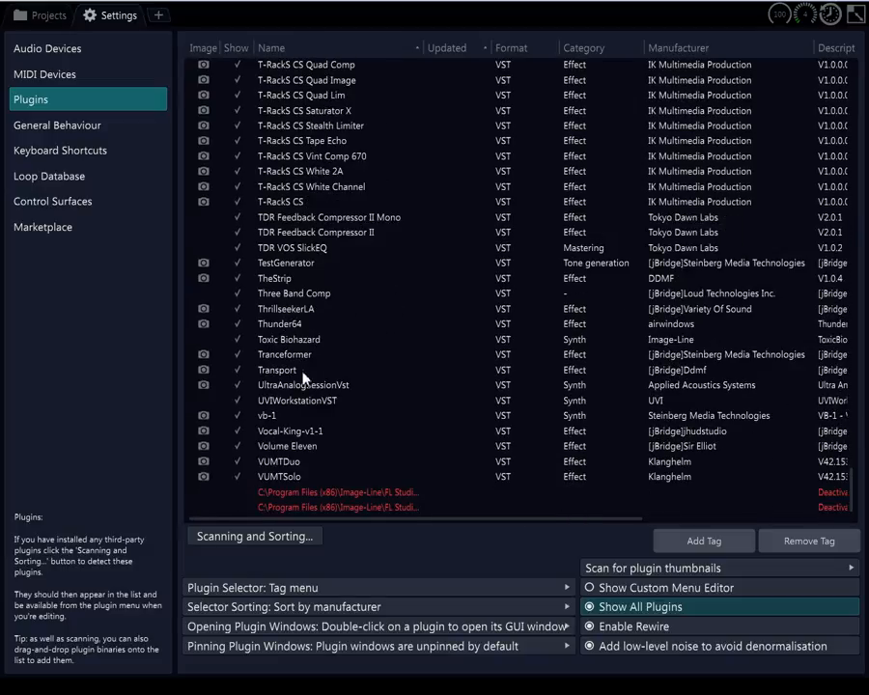
pyautogui.scroll(14, 303, 355)
pyautogui.scroll(15, 292, 299)
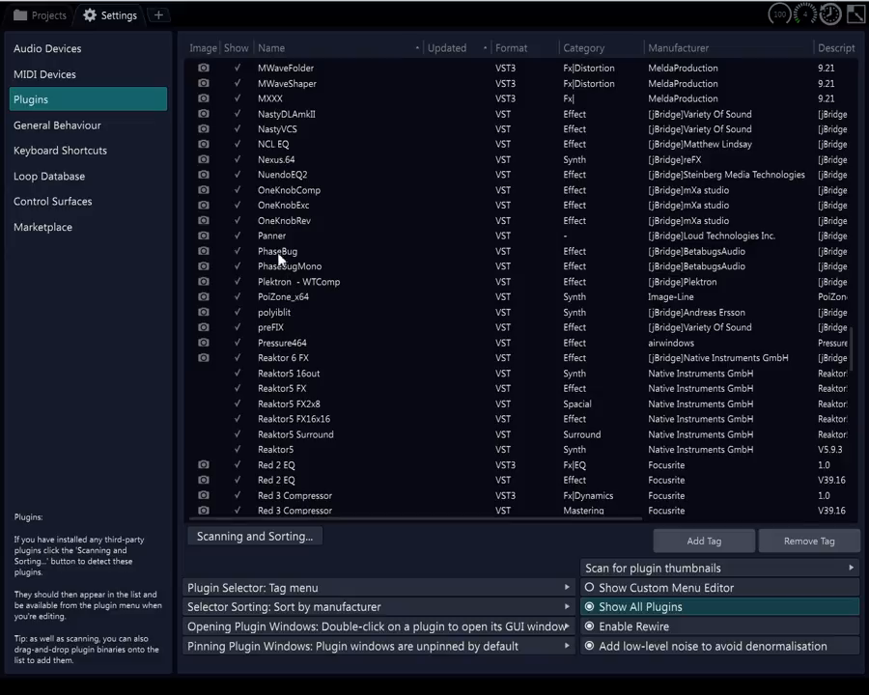
pyautogui.click(270, 299)
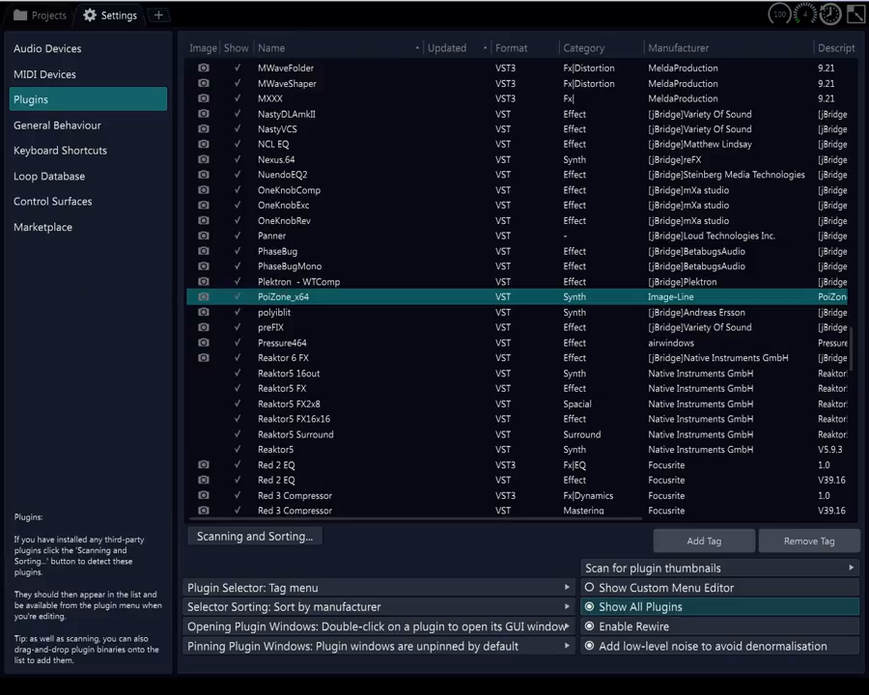
# Bring up the Explorer window of the PoiZone folder, inspect its Banks folder and close the extra window
pyautogui.moveTo(0, 5); pyautogui.dragTo(470, 60)
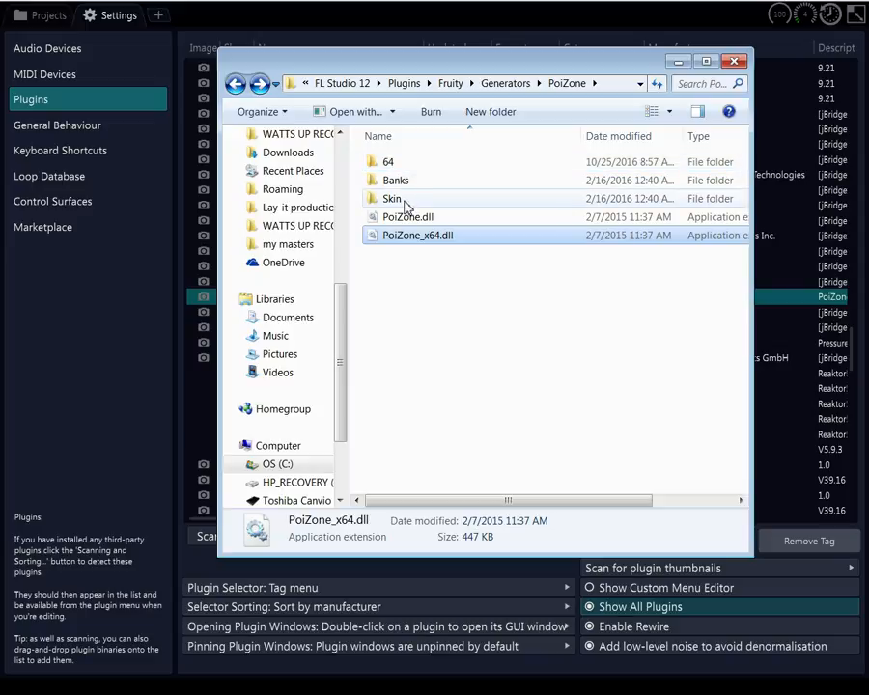
pyautogui.click(396, 199)
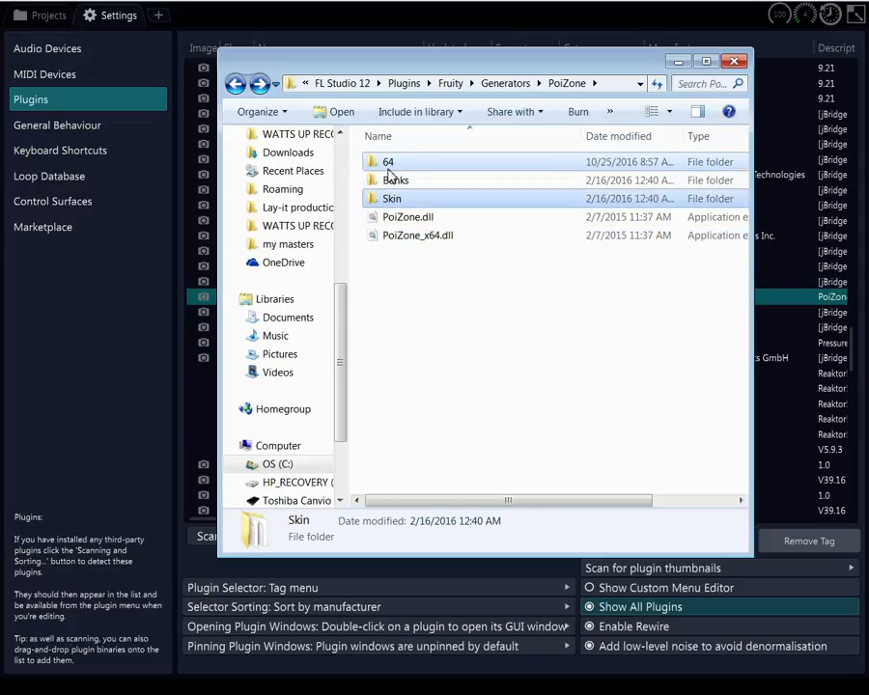
pyautogui.click(392, 181)
pyautogui.doubleClick(389, 182)
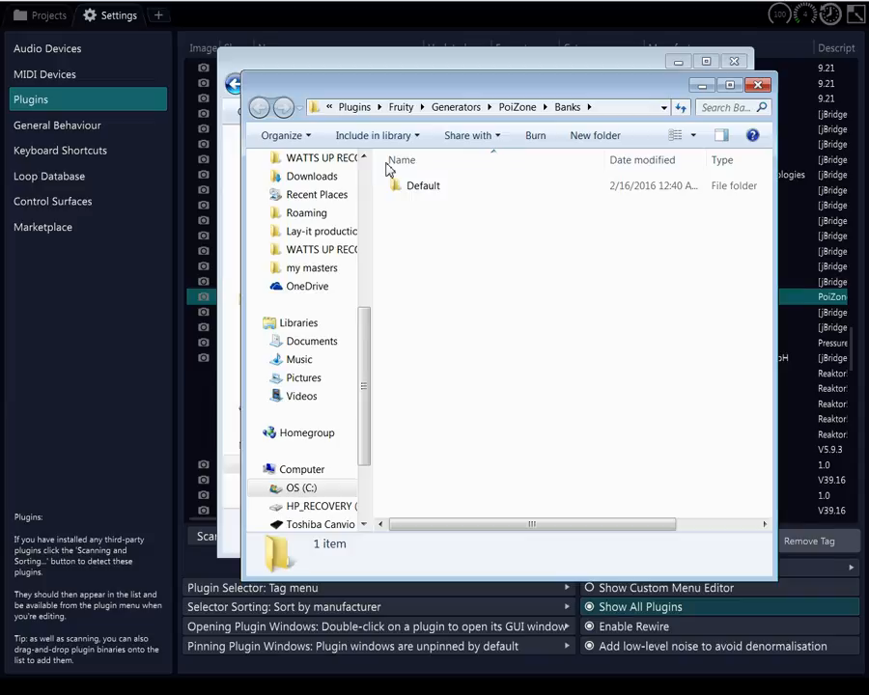
pyautogui.click(758, 85)
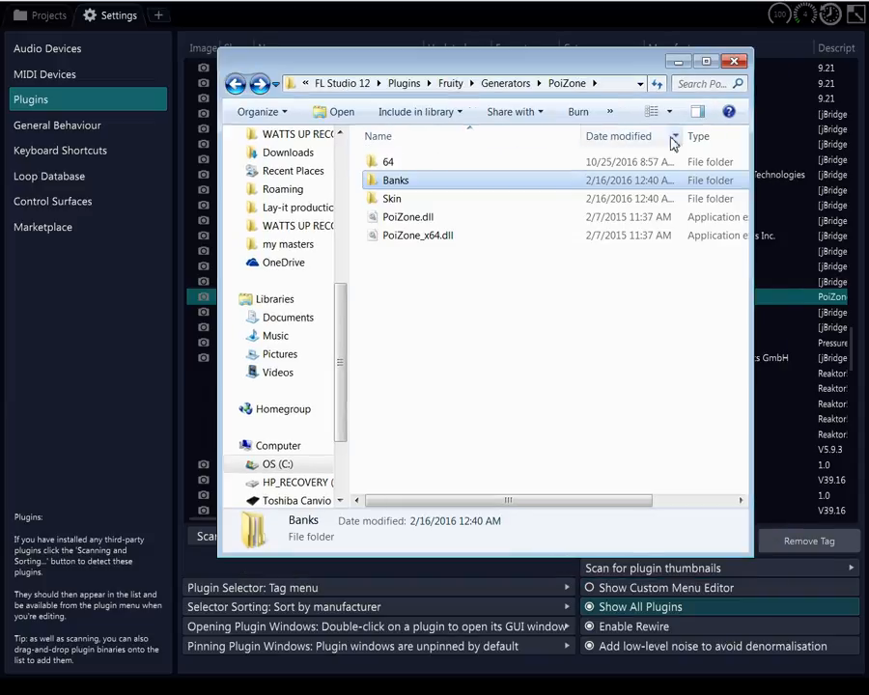
# Open PoiZone's 64 folder and inspect the Default presets inside its Banks subfolder
pyautogui.doubleClick(388, 165)
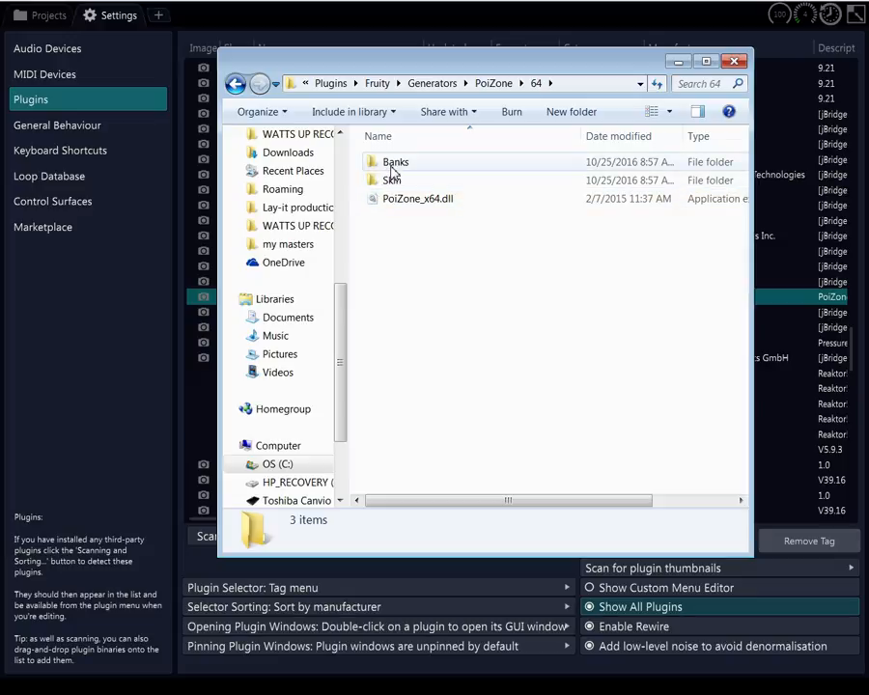
pyautogui.rightClick(384, 238)
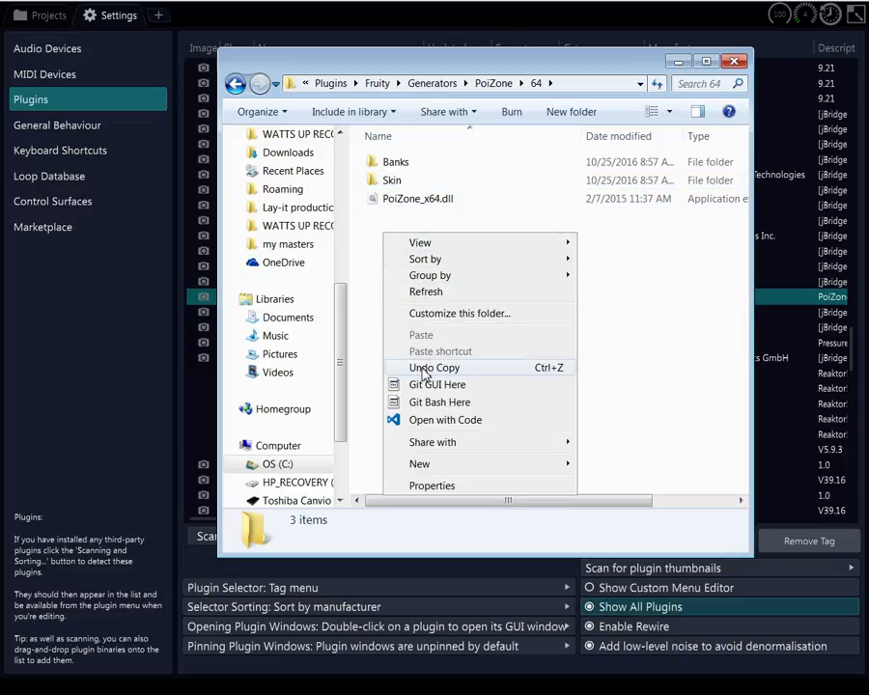
pyautogui.click(407, 168)
pyautogui.doubleClick(407, 168)
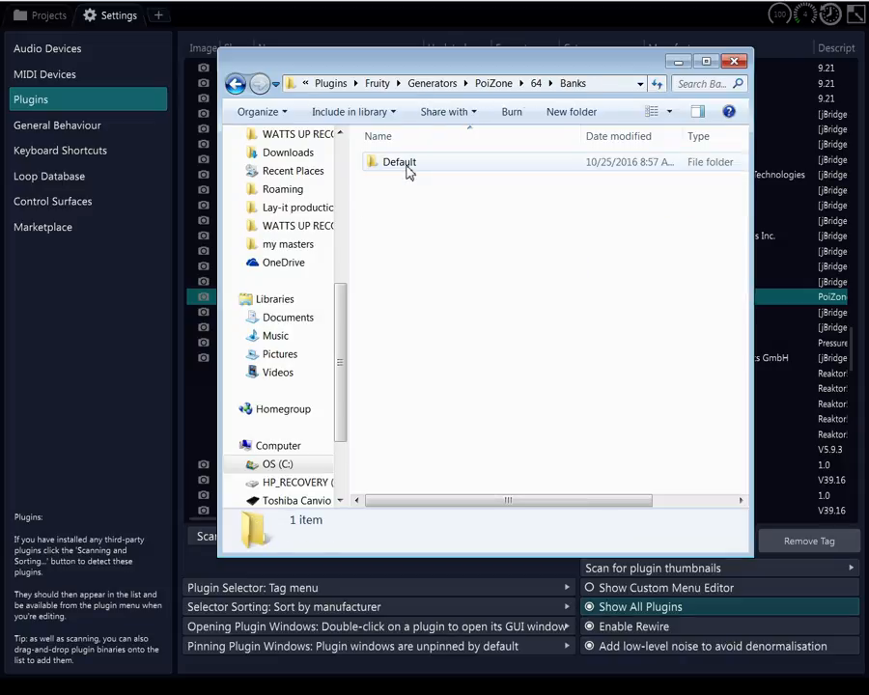
pyautogui.doubleClick(407, 164)
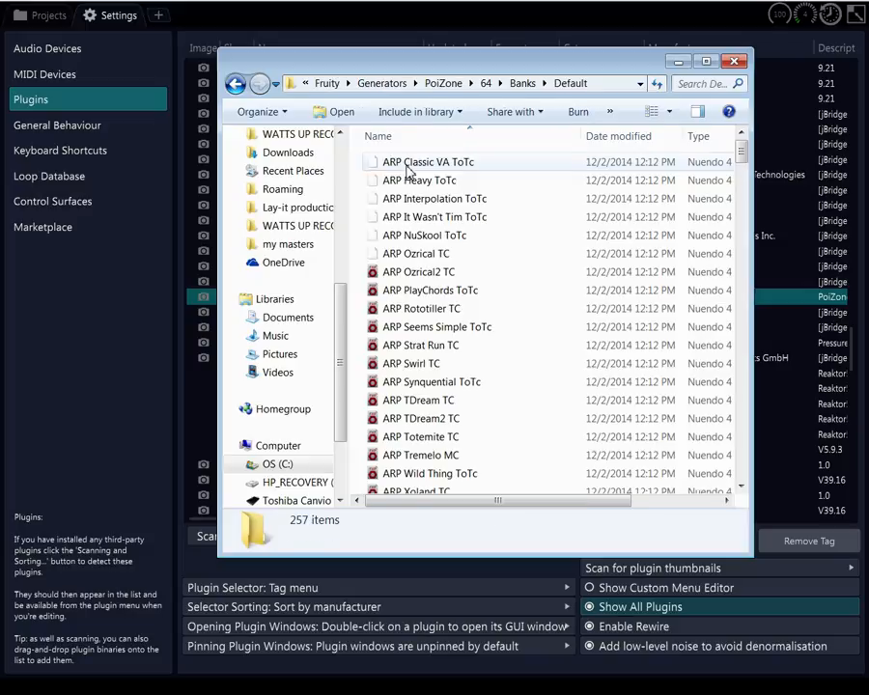
pyautogui.click(235, 85)
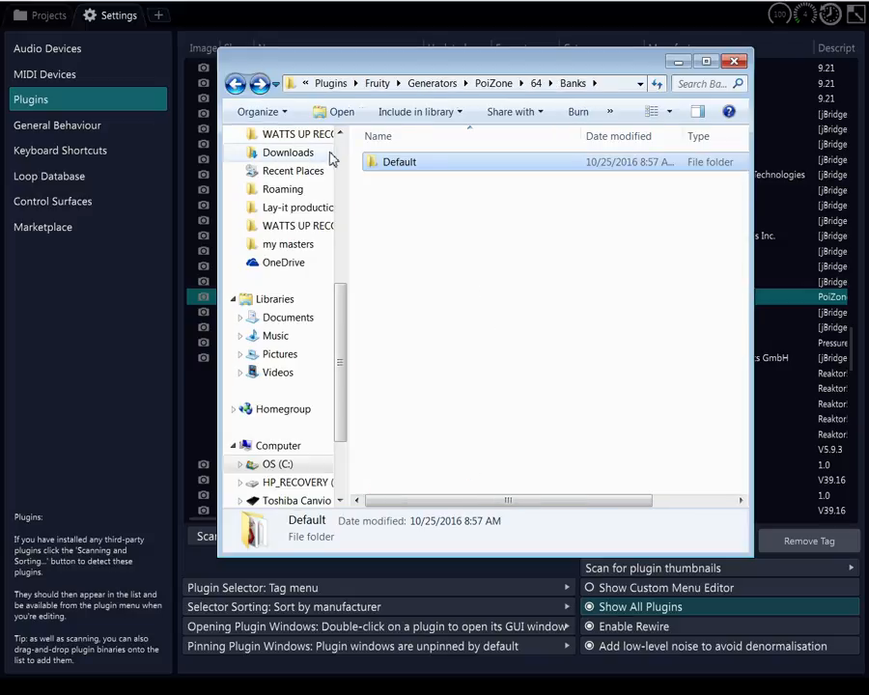
# Inspect the Skin subfolder of PoiZone\64 and return to the PoiZone folder
pyautogui.click(234, 84)
pyautogui.doubleClick(386, 179)
pyautogui.scroll(-2, 388, 280)
pyautogui.scroll(2, 390, 280)
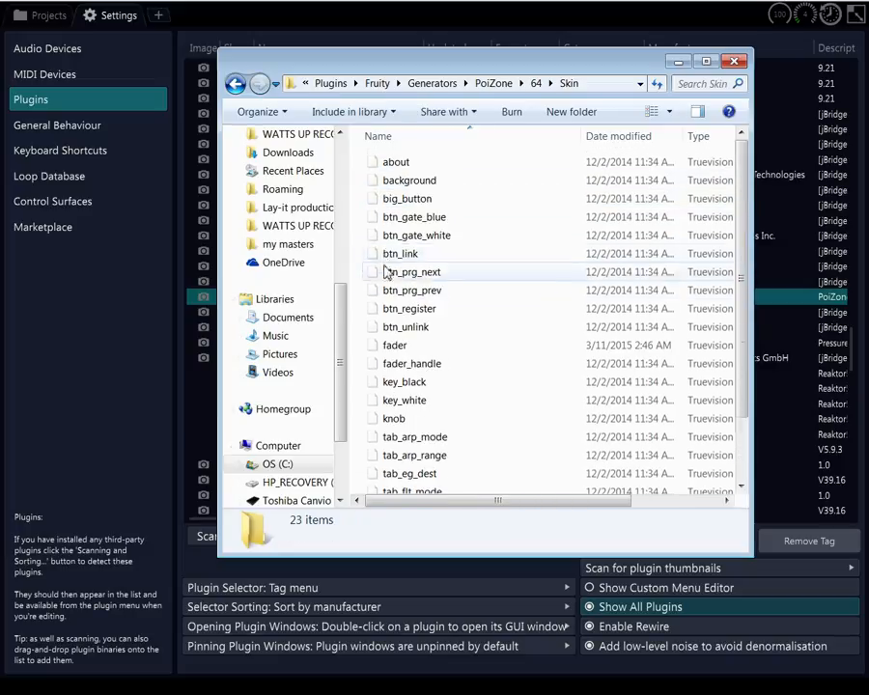
pyautogui.click(234, 85)
pyautogui.click(235, 85)
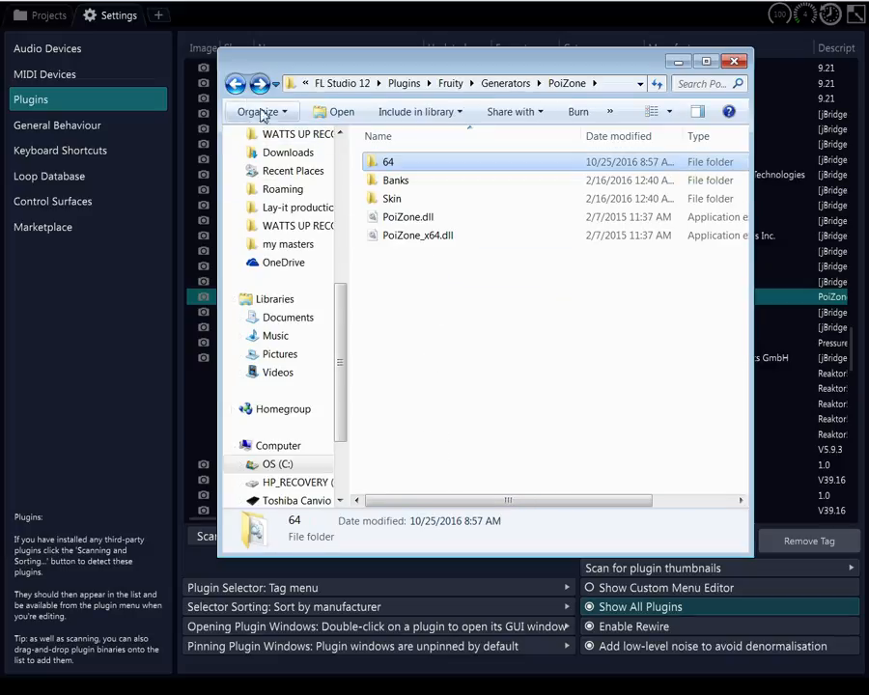
# Review the contents of the 64 folder, go back to PoiZone and show the file actions for PoiZone_x64.dll
pyautogui.doubleClick(389, 166)
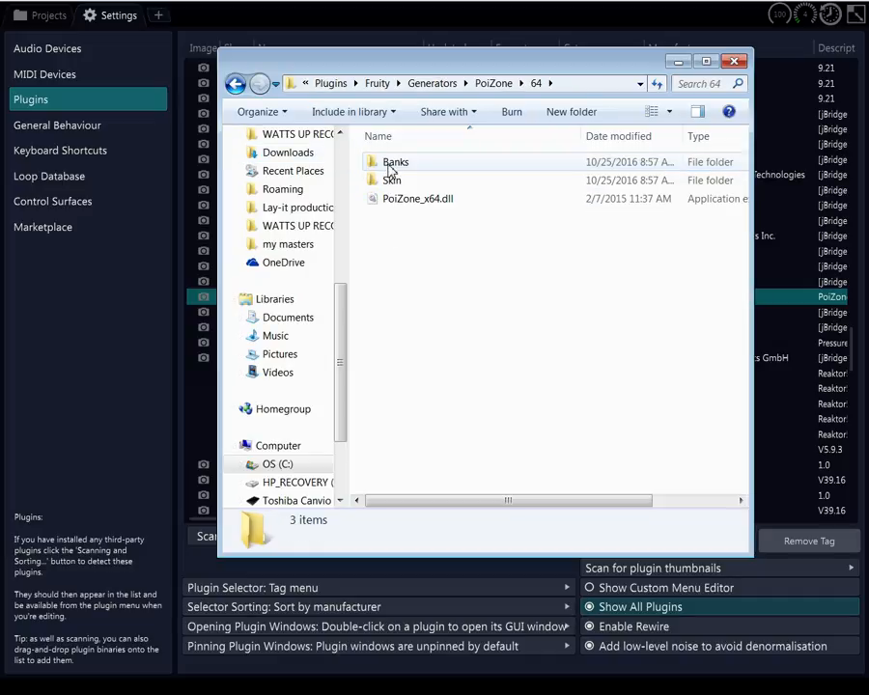
pyautogui.click(235, 84)
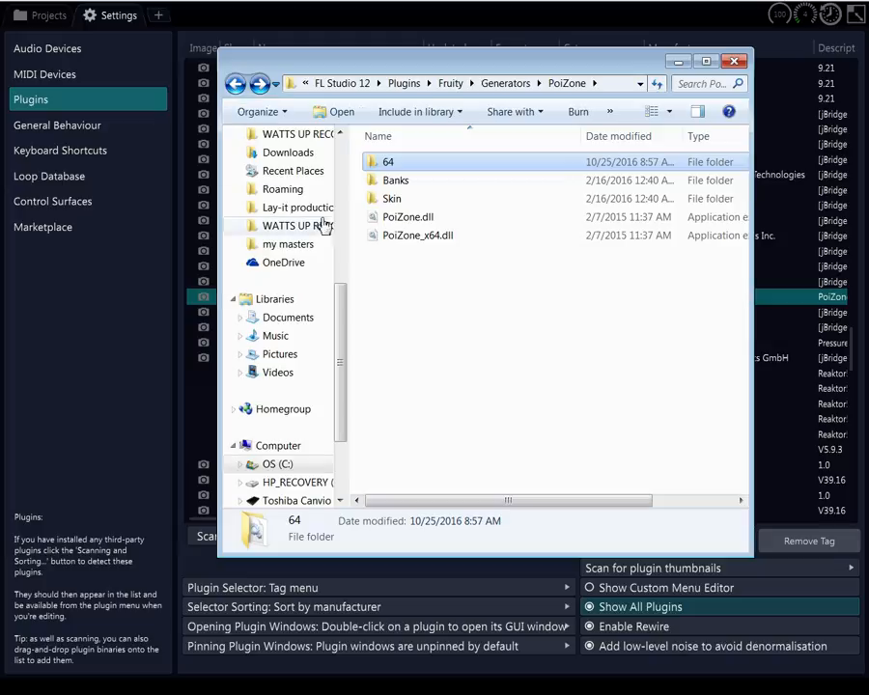
pyautogui.click(391, 237)
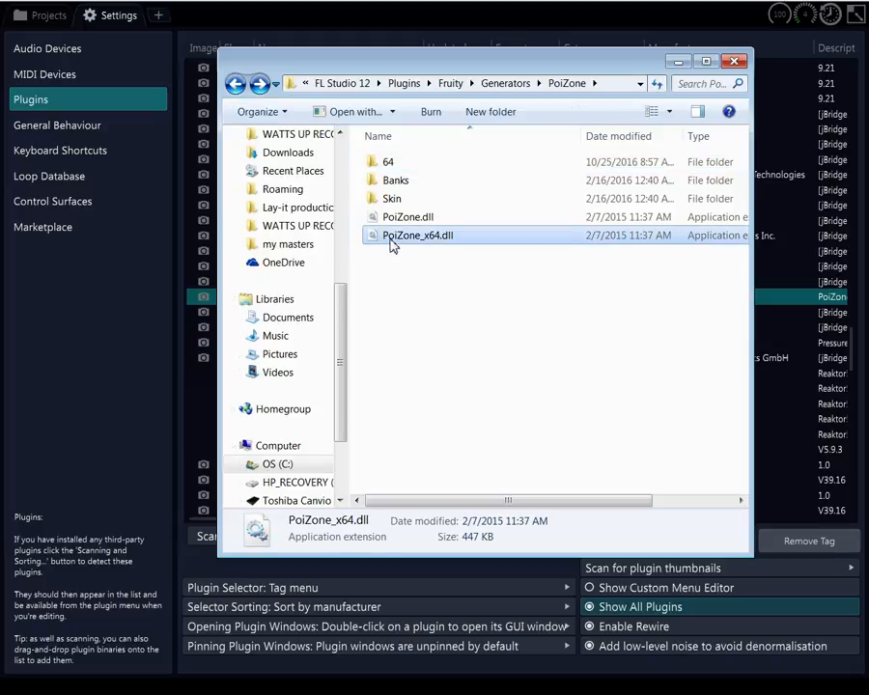
pyautogui.rightClick(393, 245)
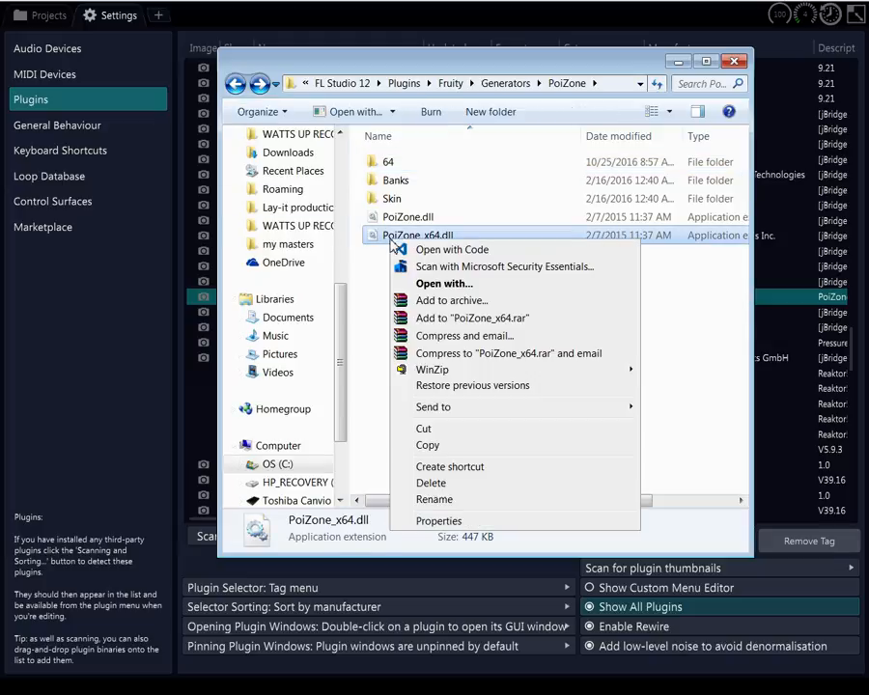
# Reopen PoiZone's 64 folder without renaming it and select the PoiZone_x64.dll copy inside
pyautogui.click(386, 163)
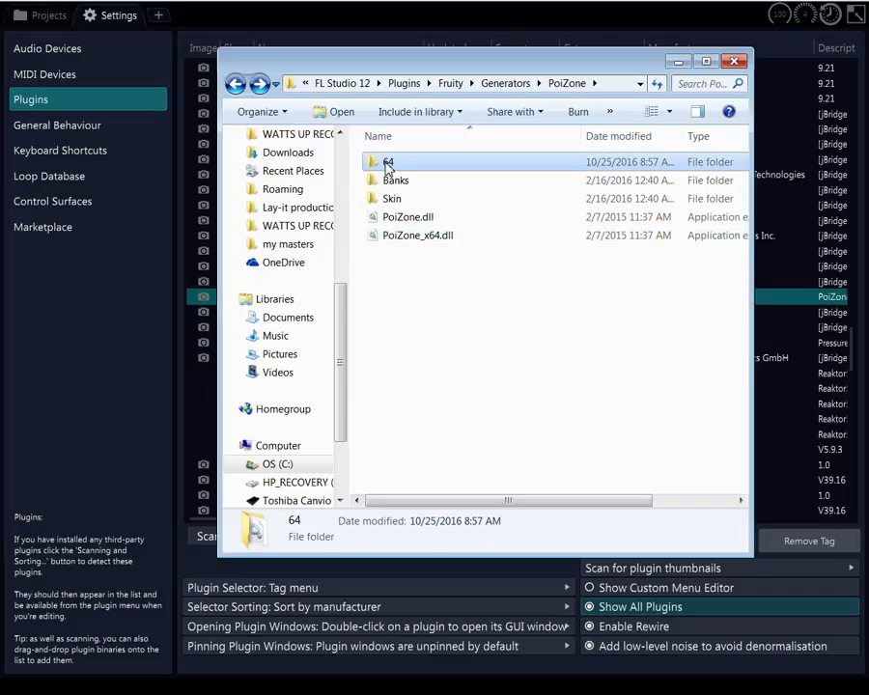
pyautogui.click(386, 164)
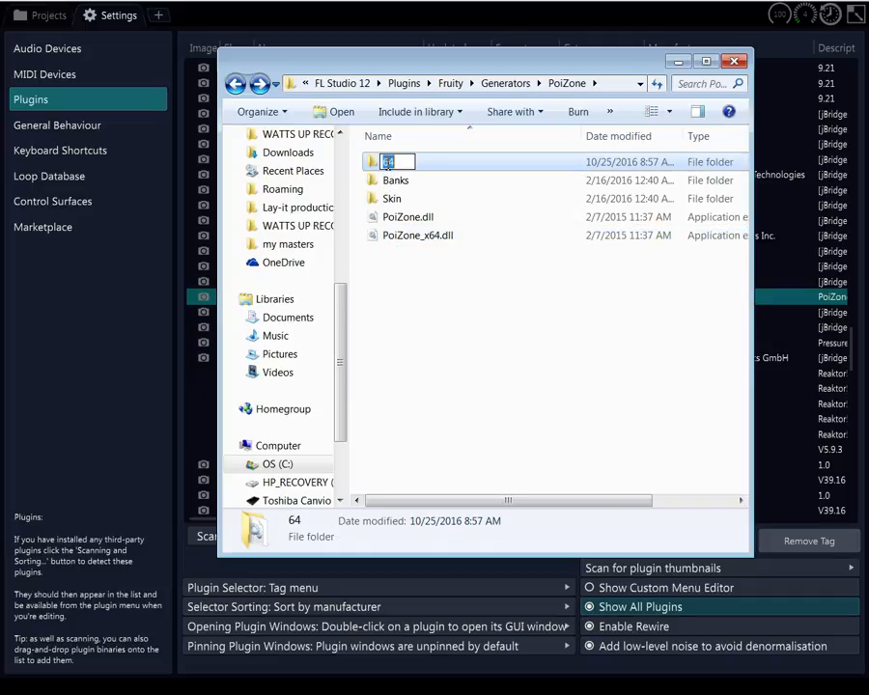
pyautogui.doubleClick(369, 171)
pyautogui.click(395, 199)
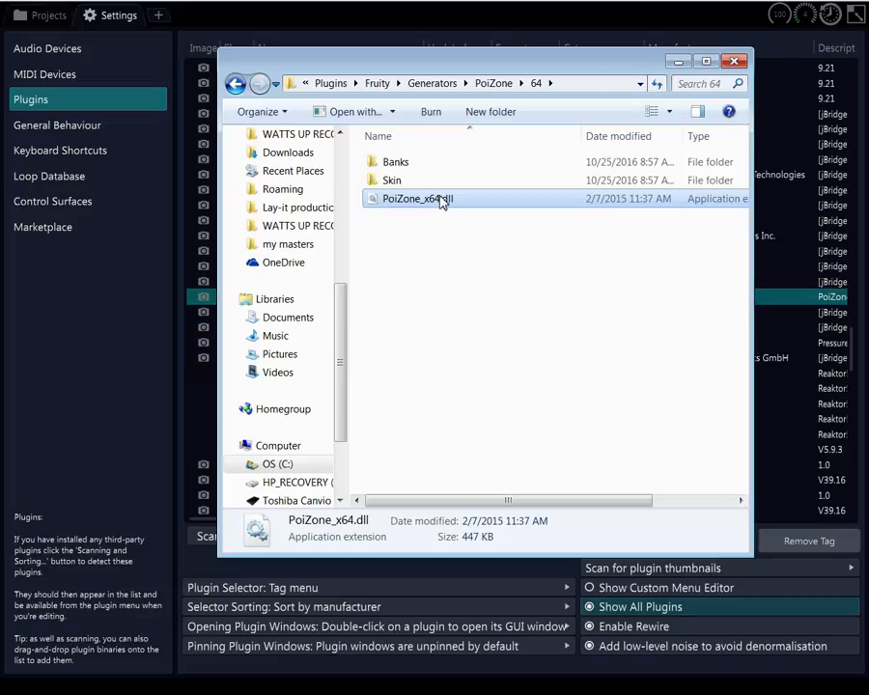
# Rename PoiZone_x64.dll inside PoiZone's 64 folder to PoiZone.dll
pyautogui.rightClick(441, 199)
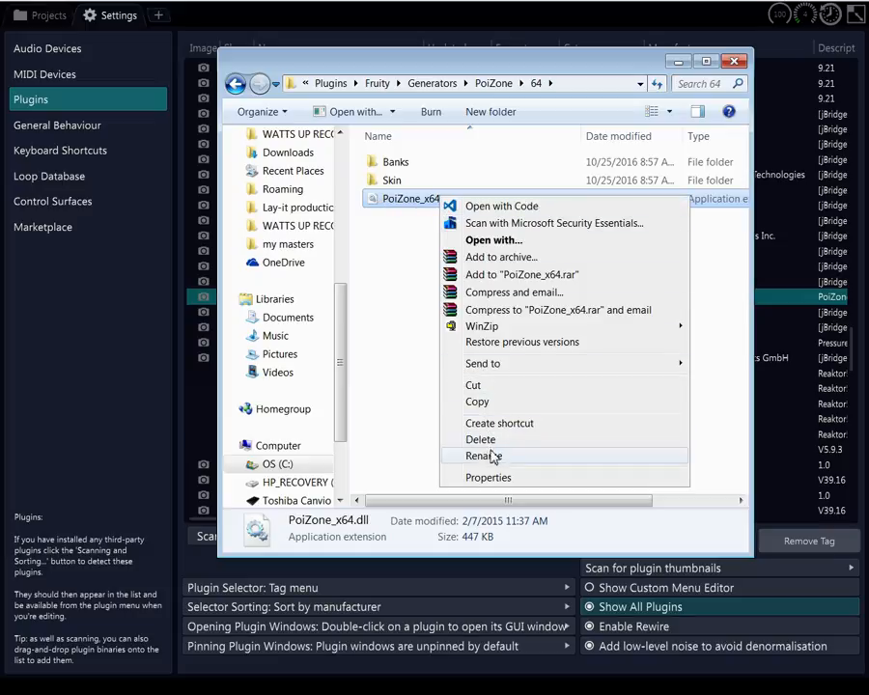
pyautogui.click(442, 456)
pyautogui.click(464, 199)
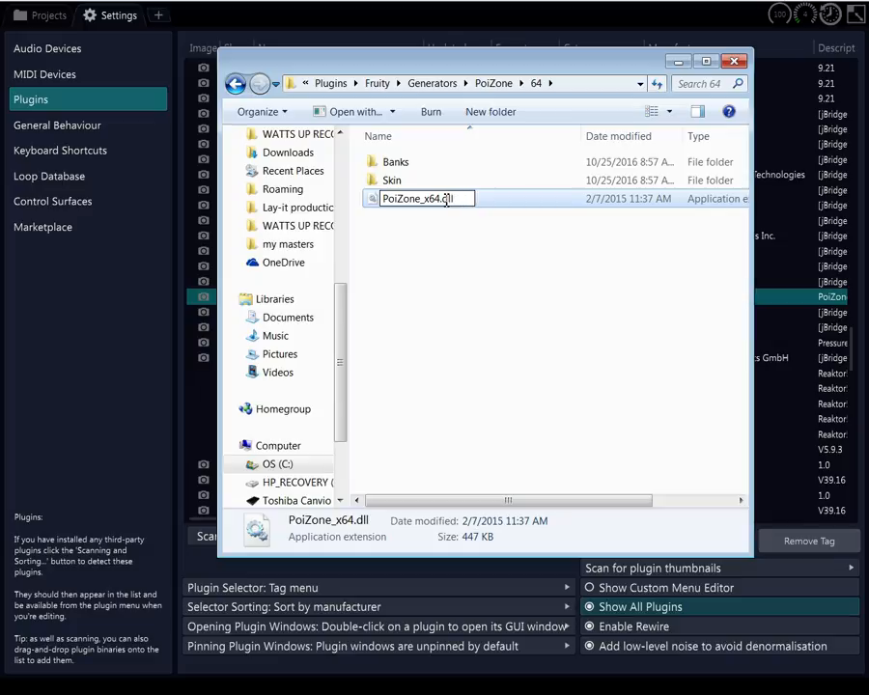
pyautogui.click(443, 199)
pyautogui.press('BackSpace')
pyautogui.press('BackSpace')
pyautogui.press('BackSpace')
pyautogui.press('BackSpace')
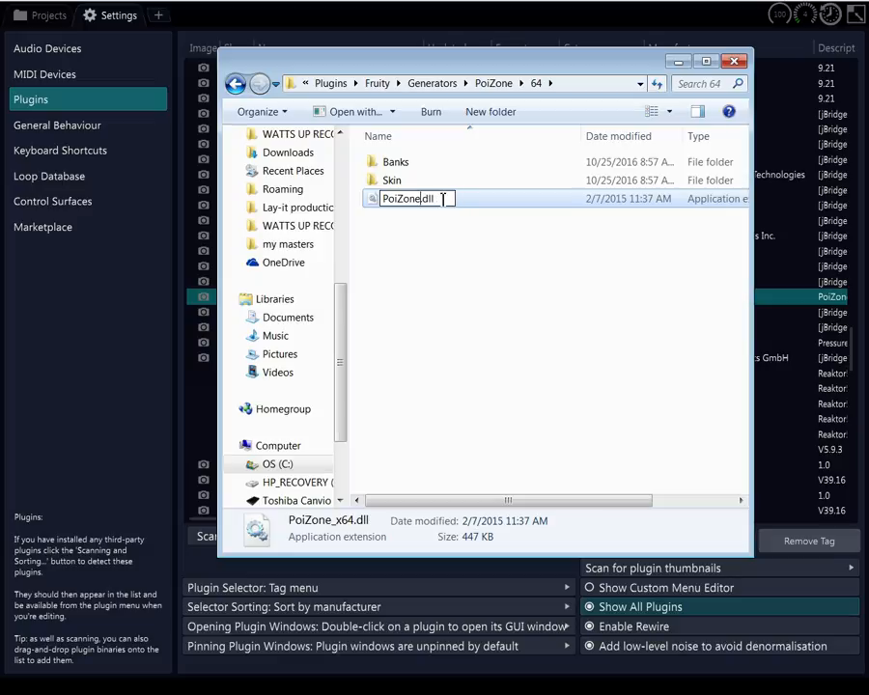
pyautogui.click(427, 256)
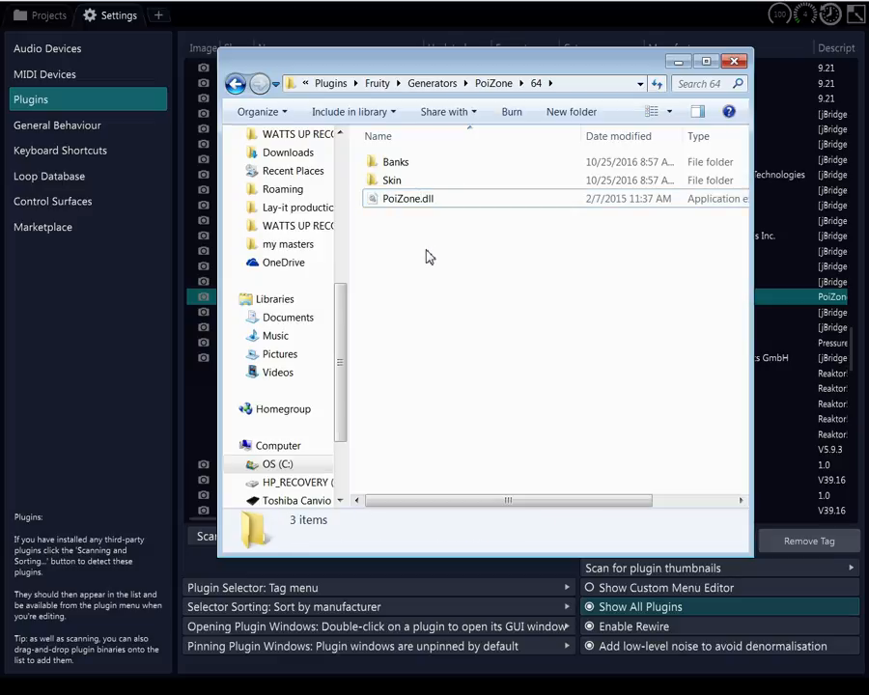
# Move the folder window out of the way and remove the PoiZone_x64 entry from Tracktion's plugin list
pyautogui.moveTo(596, 77); pyautogui.dragTo(0, 233)
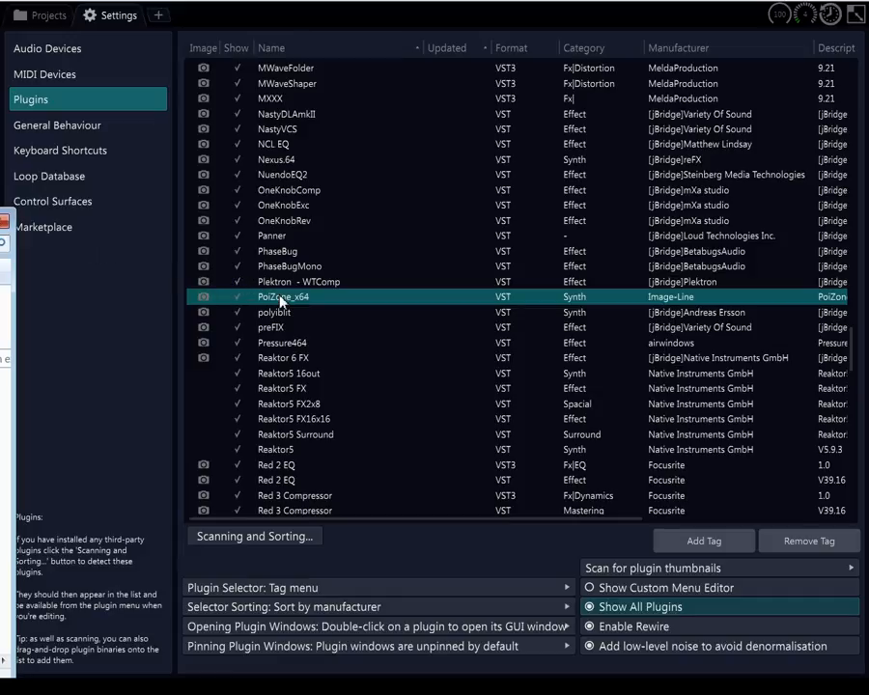
pyautogui.click(258, 536)
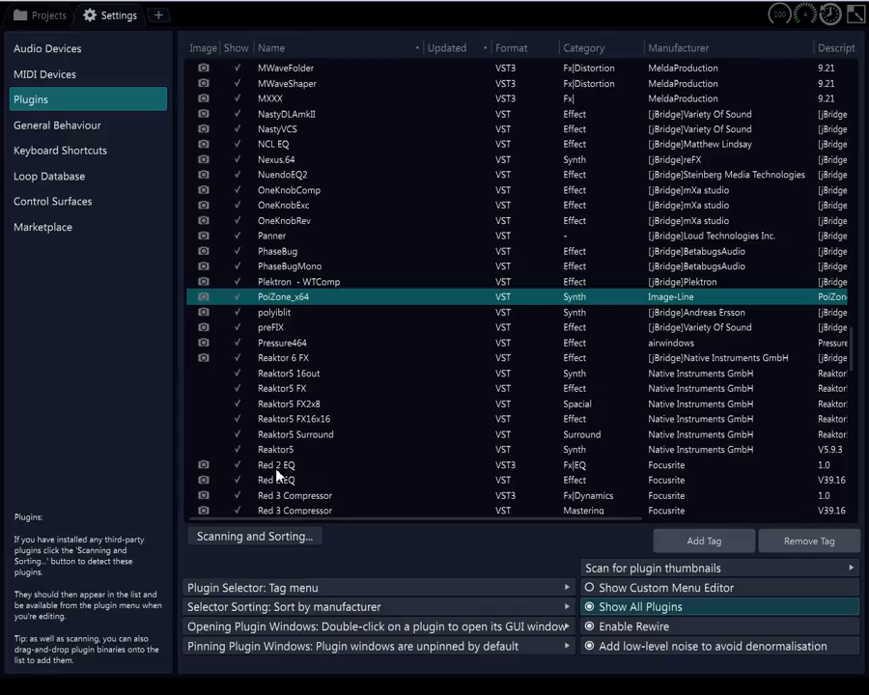
pyautogui.press('Delete')
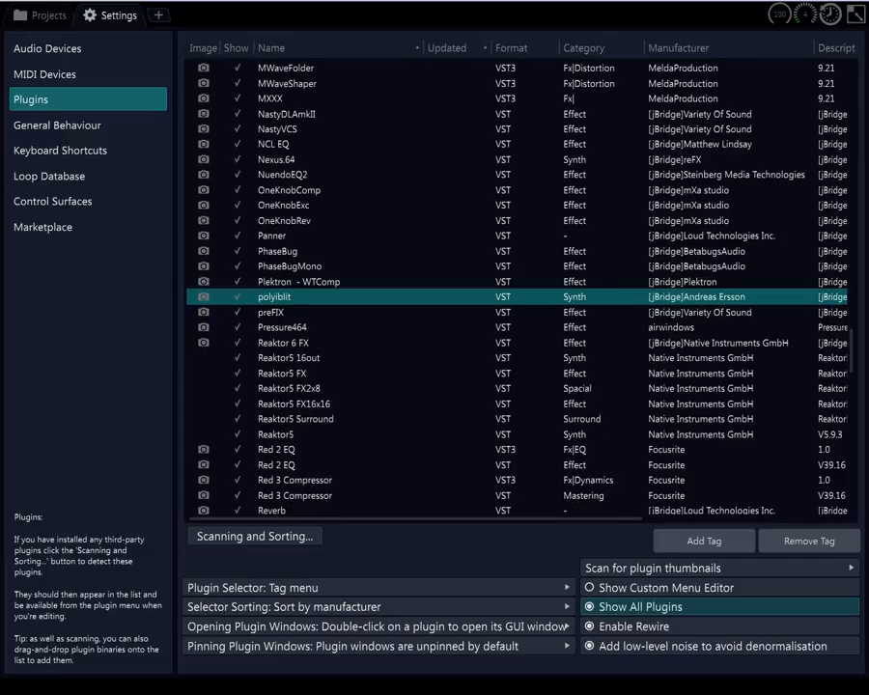
# Examine the remaining plugin list down to the FL Studio path entries at its end
pyautogui.click(373, 373)
pyautogui.scroll(-20, 371, 425)
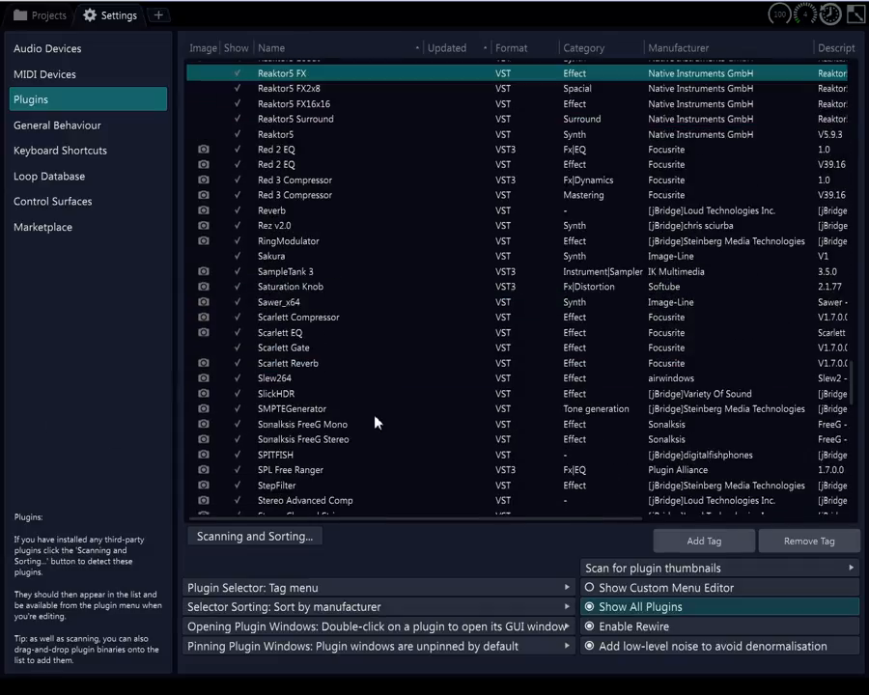
pyautogui.scroll(-5, 349, 471)
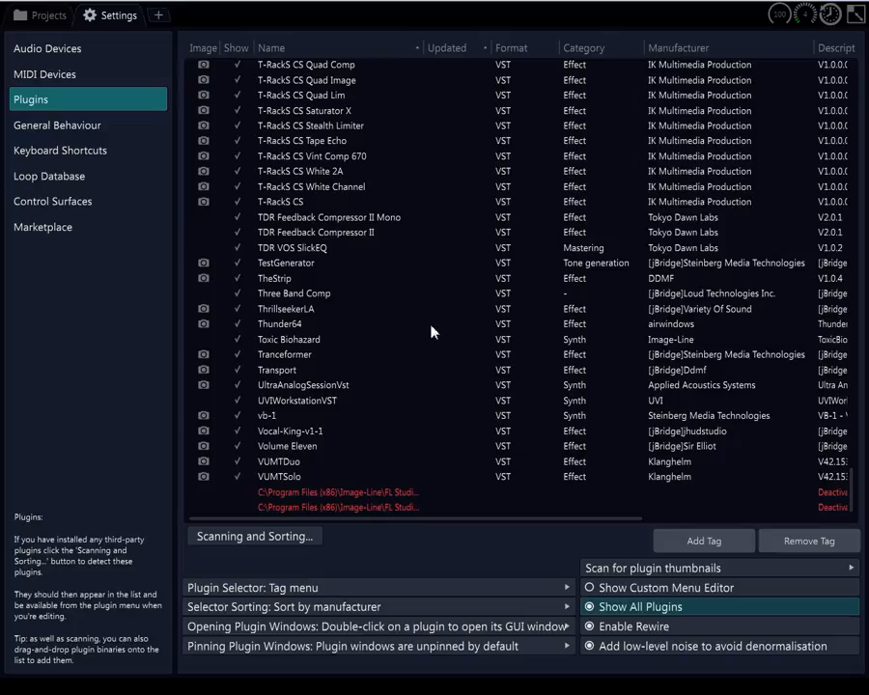
pyautogui.click(319, 399)
pyautogui.scroll(3, 294, 439)
pyautogui.scroll(-3, 295, 439)
pyautogui.click(294, 436)
pyautogui.scroll(3, 294, 436)
pyautogui.scroll(-3, 293, 436)
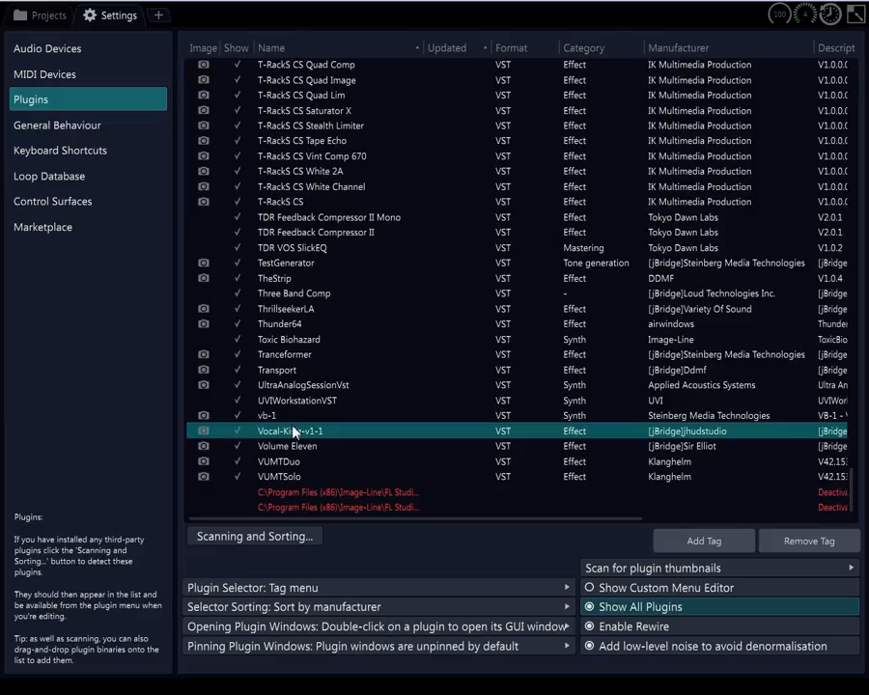
pyautogui.scroll(2, 291, 432)
pyautogui.scroll(-2, 291, 432)
# Scan FL Studio 12's Generators\PoiZone\64 folder for plugins and check the list for a PoiZone entry
pyautogui.doubleClick(302, 496)
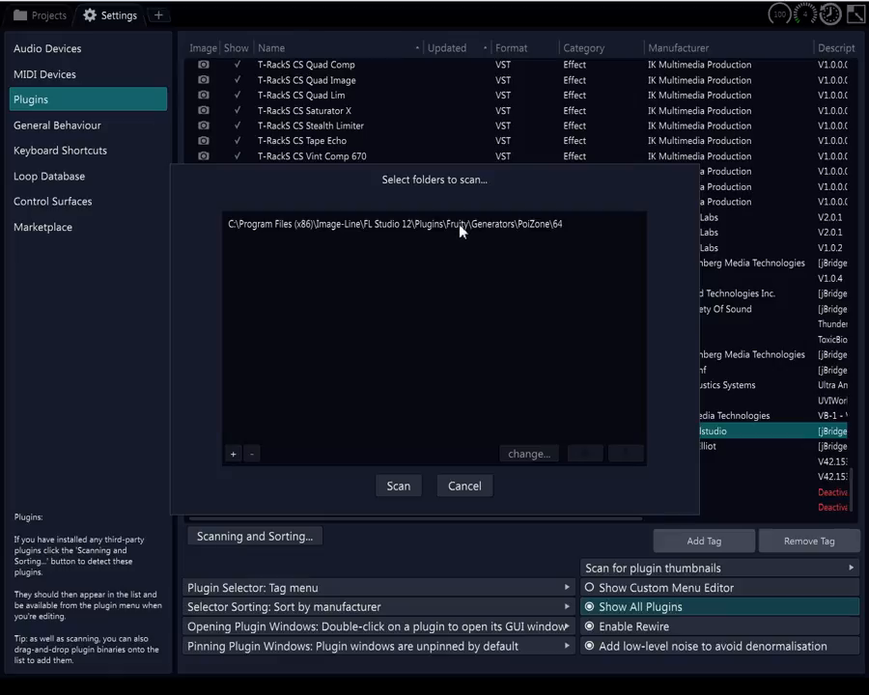
pyautogui.click(411, 489)
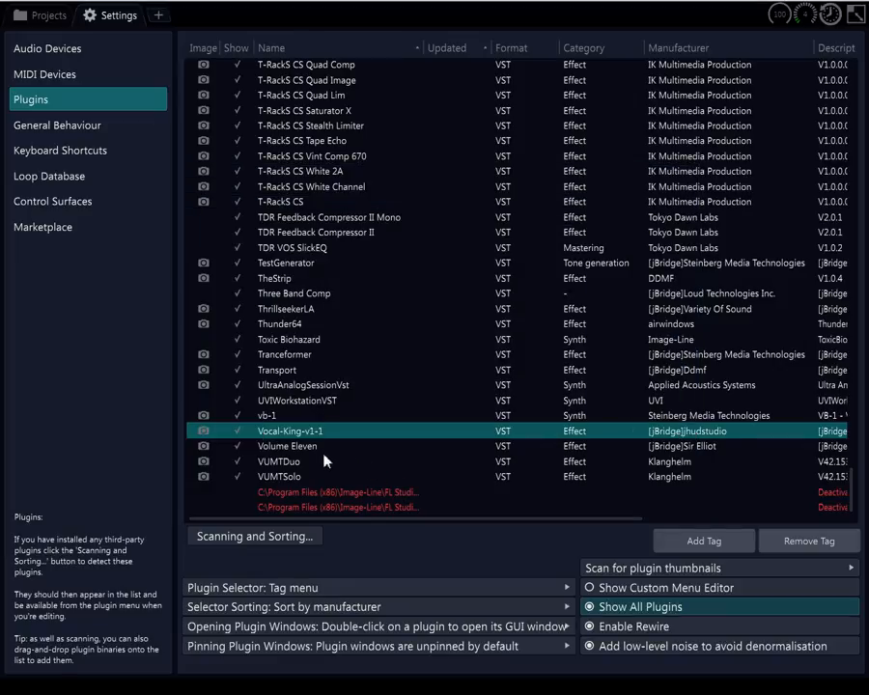
pyautogui.scroll(14, 323, 461)
pyautogui.scroll(12, 323, 462)
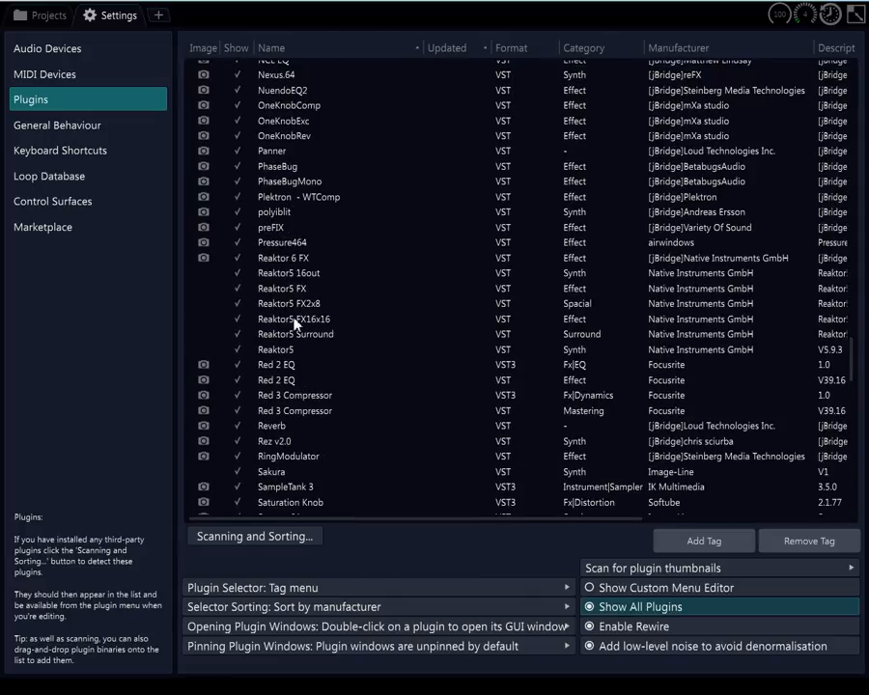
pyautogui.scroll(1, 285, 316)
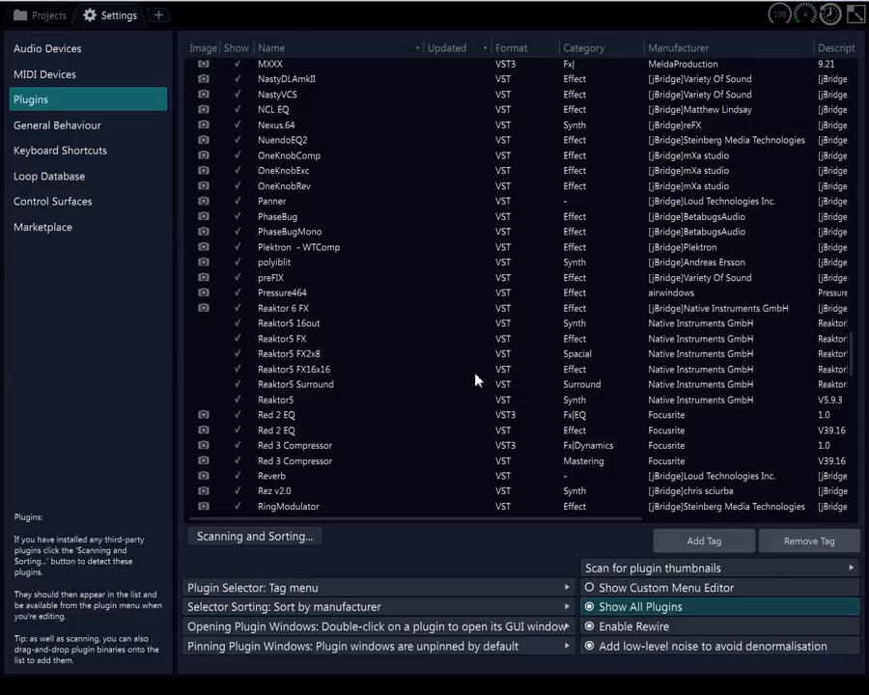
pyautogui.scroll(-10, 473, 415)
pyautogui.scroll(-10, 470, 452)
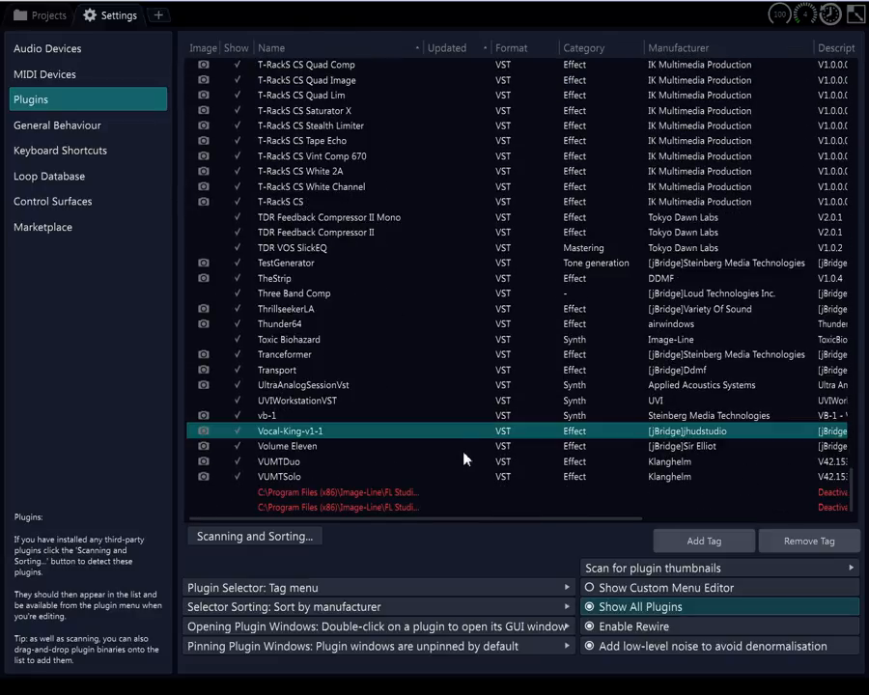
# Put the current Tracktion window away, switch to the older Tracktion version's plugin settings and make that window full-screen
pyautogui.moveTo(394, 304); pyautogui.dragTo(440, 285)
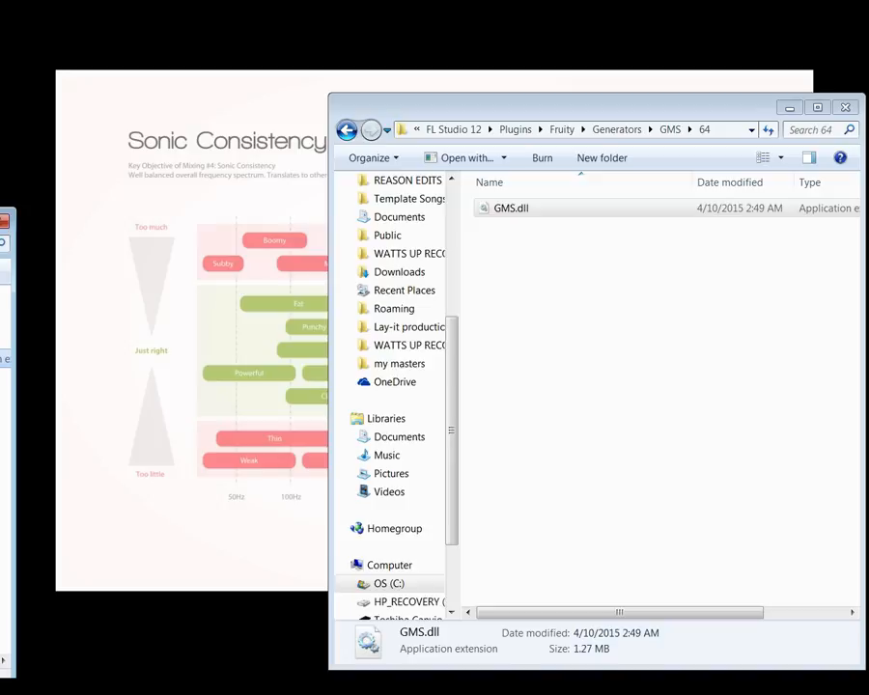
pyautogui.hotkey('alt', 'Tab')
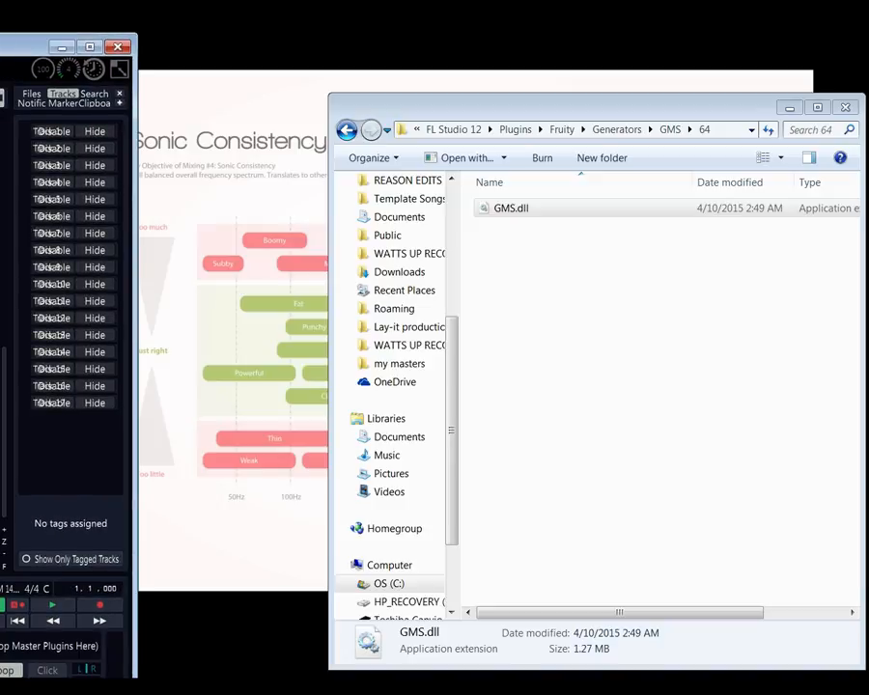
pyautogui.press('super+Down')
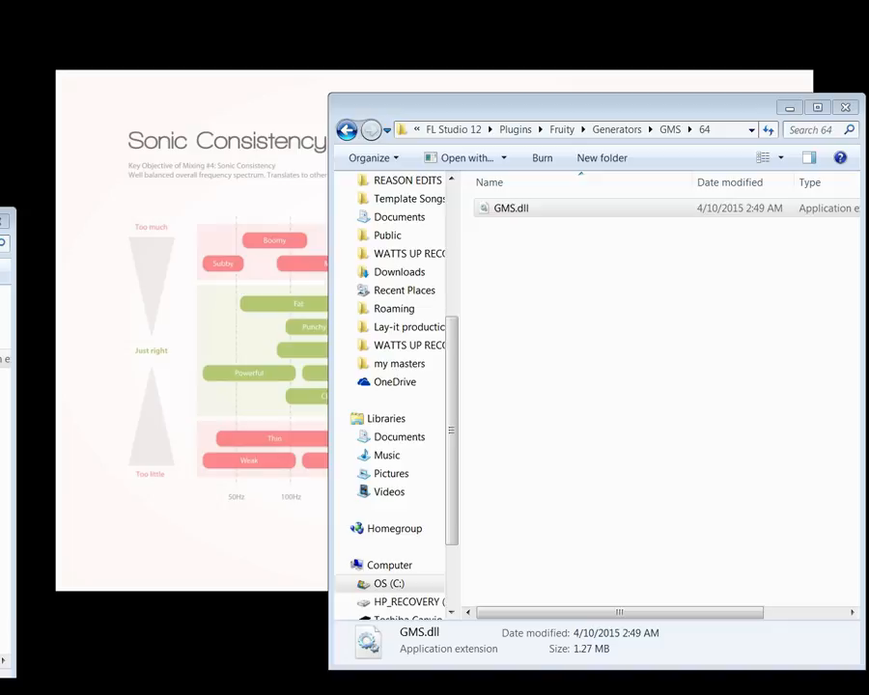
pyautogui.hotkey('alt', 'Tab')
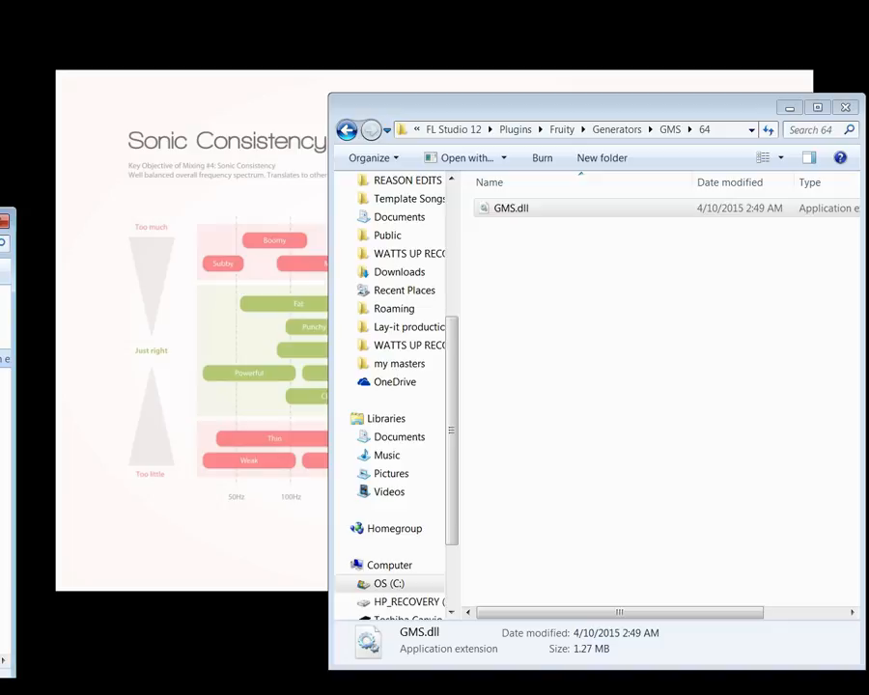
pyautogui.hotkey('alt', 'Tab')
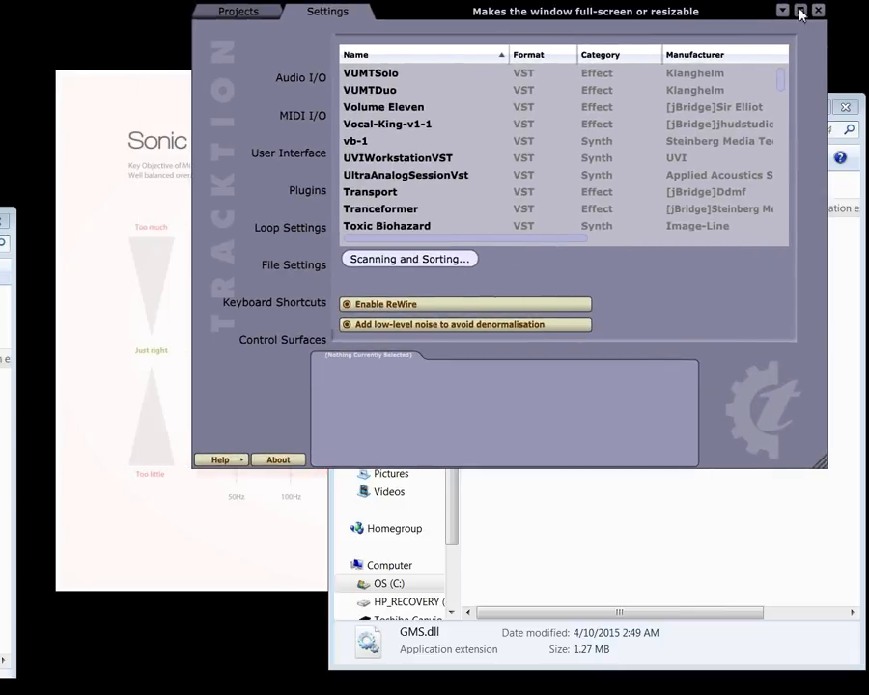
pyautogui.click(799, 12)
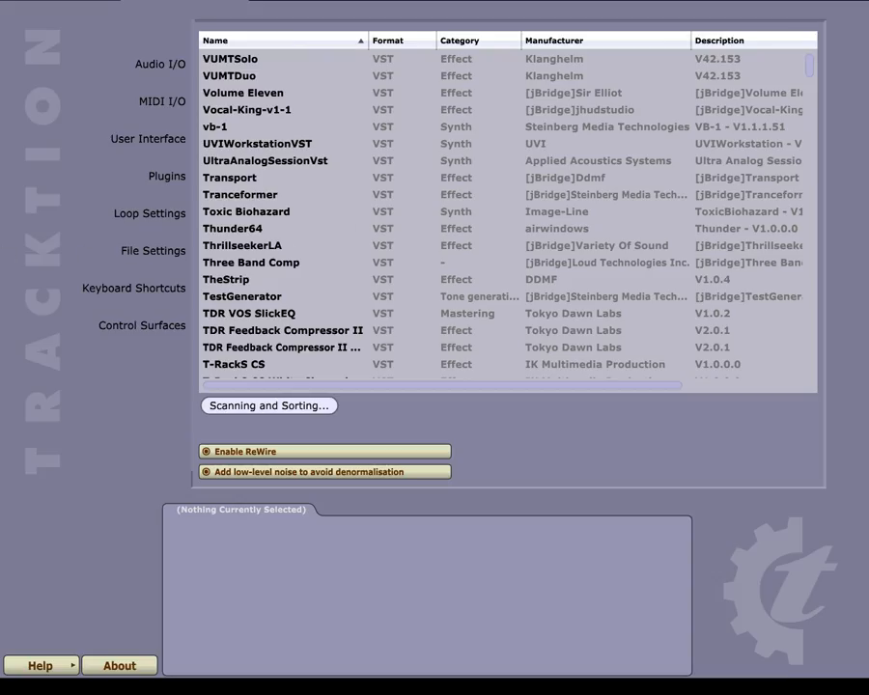
# Look through the older Tracktion version's entire plugin list and return to its beginning
pyautogui.scroll(-10, 388, 352)
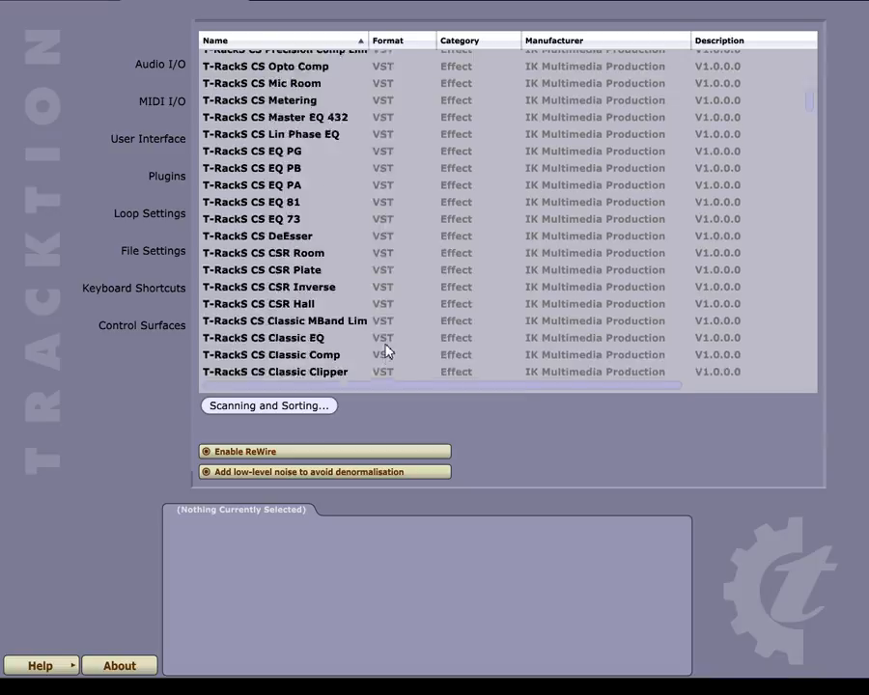
pyautogui.scroll(-15, 384, 342)
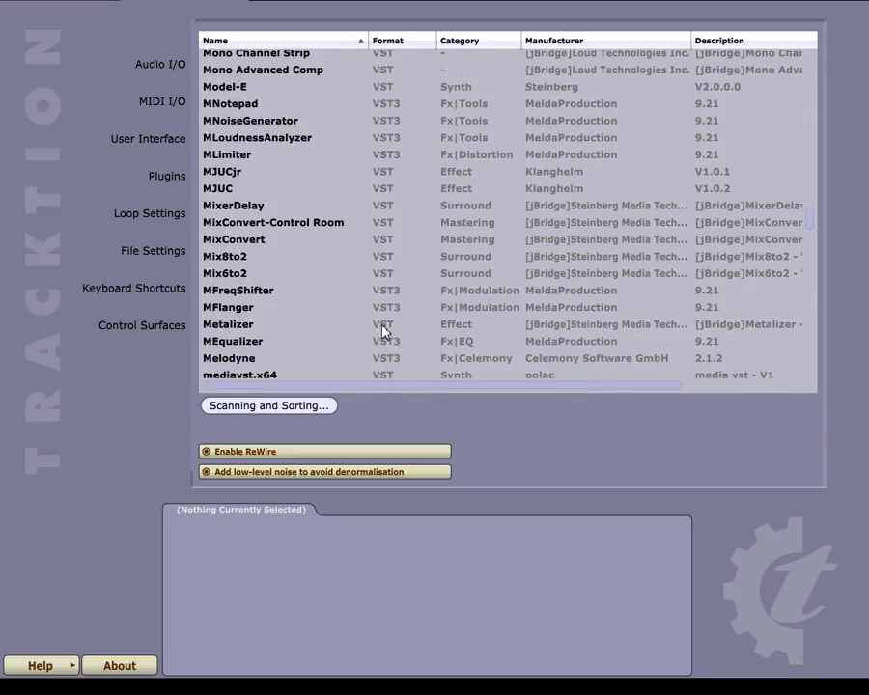
pyautogui.scroll(-20, 382, 331)
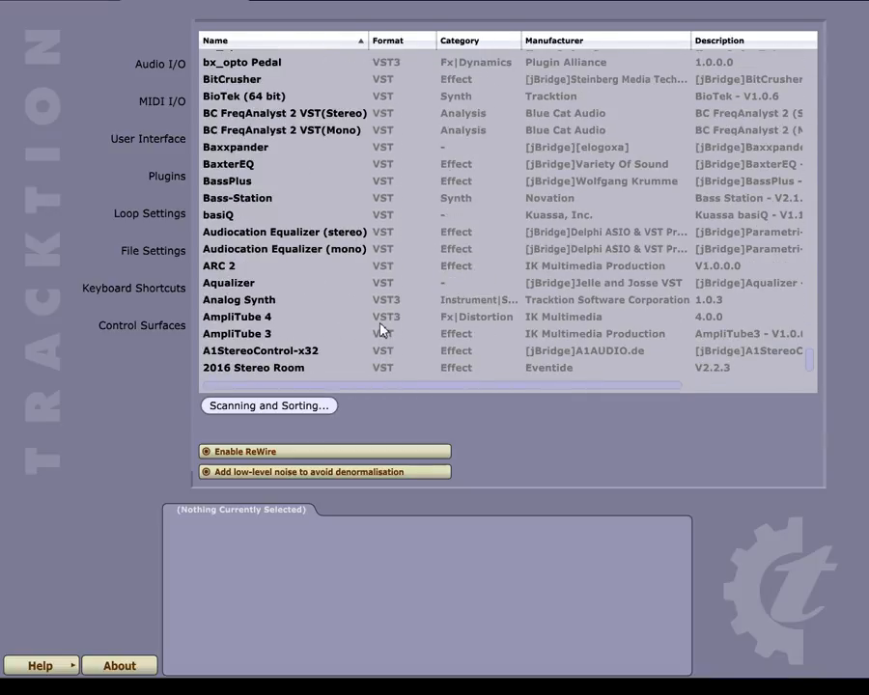
pyautogui.scroll(-1, 381, 330)
pyautogui.scroll(5, 328, 331)
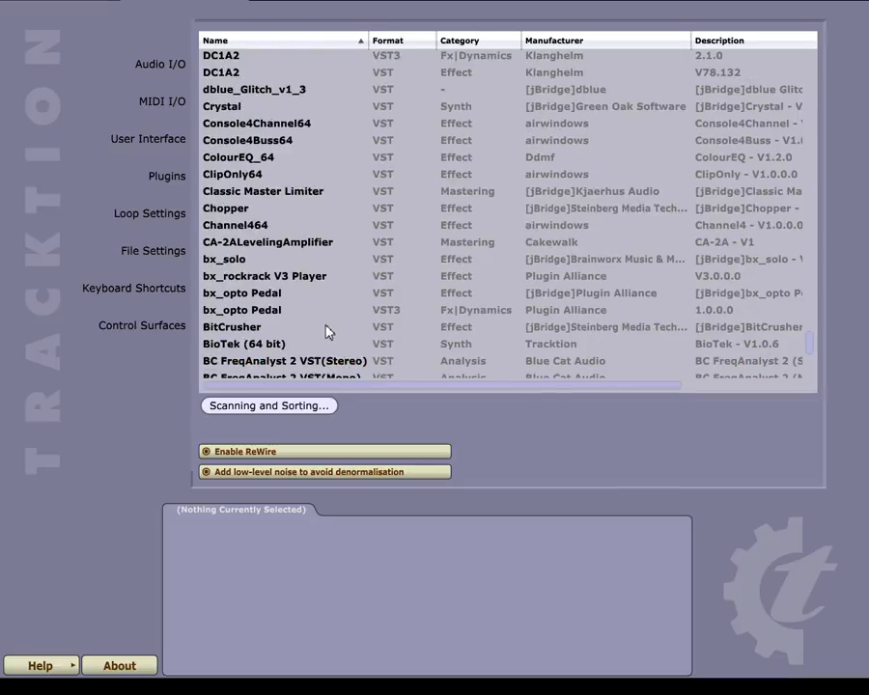
pyautogui.scroll(20, 327, 332)
pyautogui.scroll(20, 326, 332)
pyautogui.scroll(20, 326, 332)
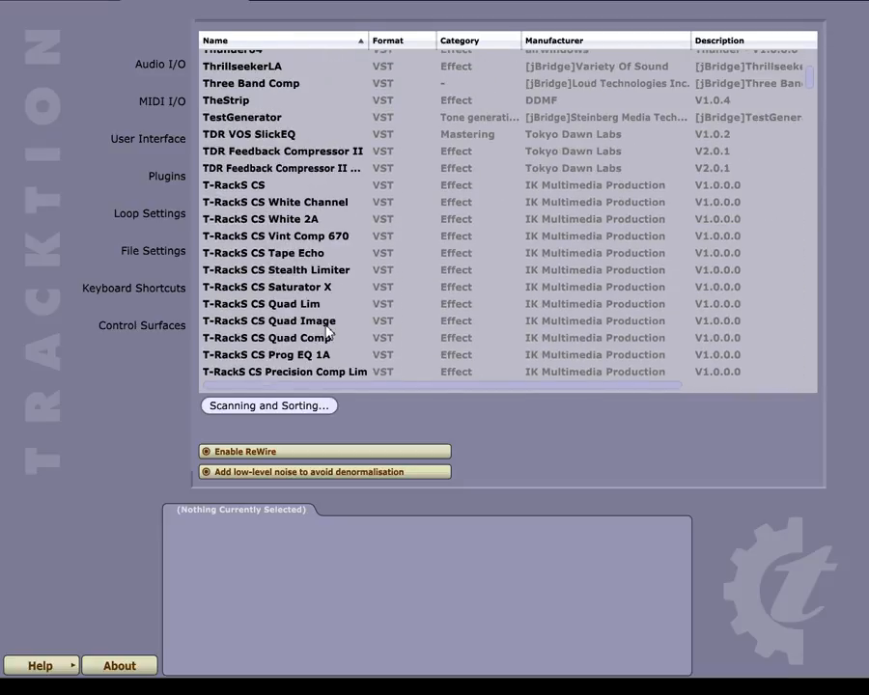
pyautogui.scroll(4, 326, 332)
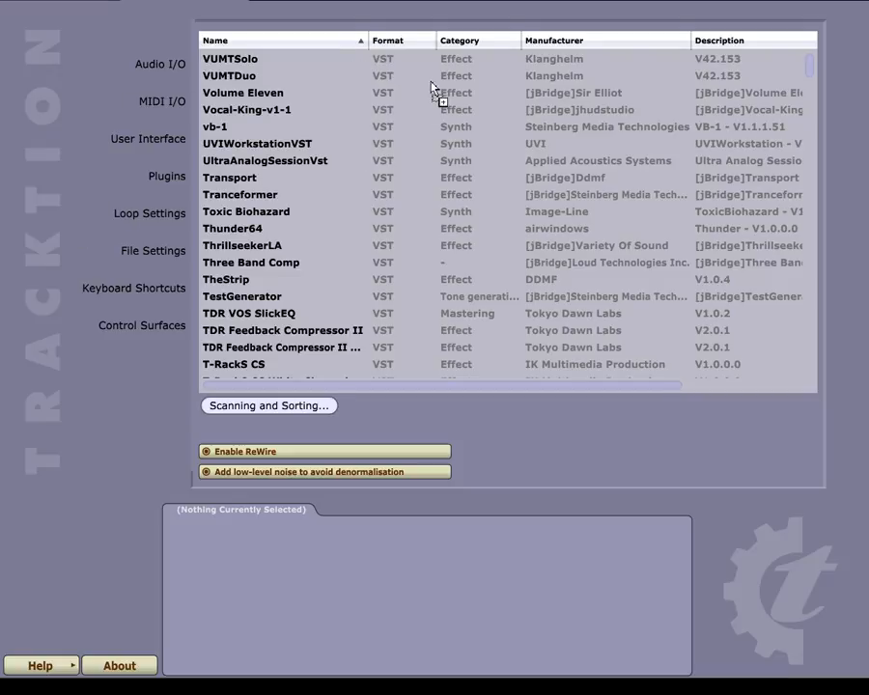
# Scan the FL Studio 12 PoiZone folder for new or updated VST plug-ins and check the list for PoiZone
pyautogui.click(287, 408)
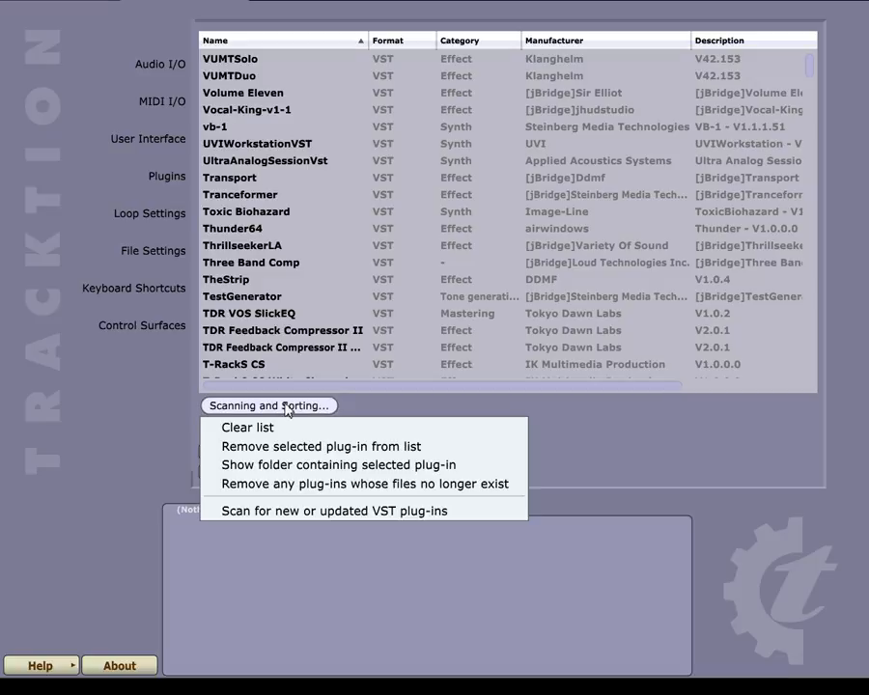
pyautogui.click(287, 512)
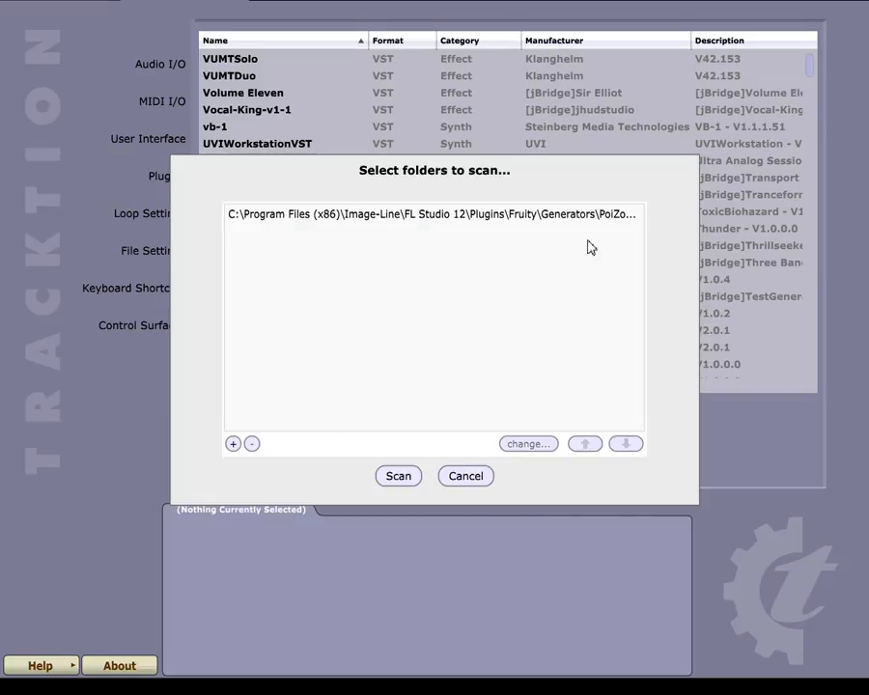
pyautogui.click(405, 485)
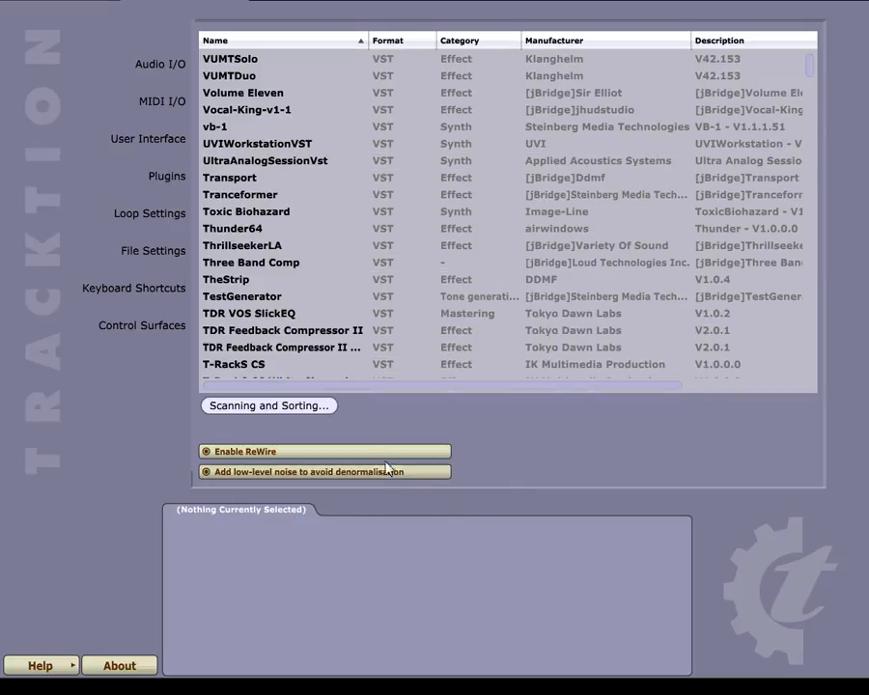
pyautogui.click(328, 281)
pyautogui.scroll(-20, 328, 281)
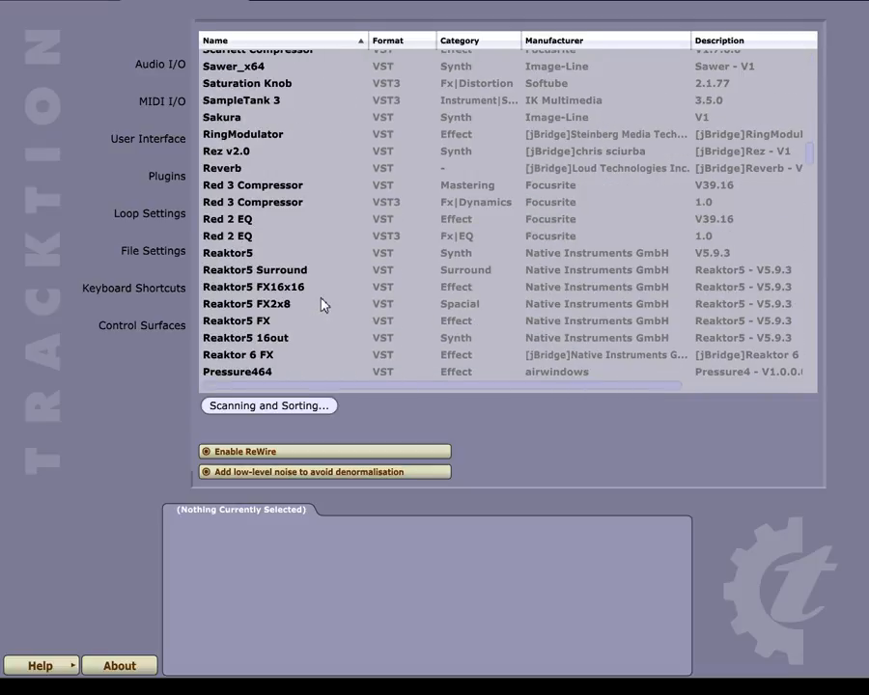
pyautogui.scroll(-20, 324, 302)
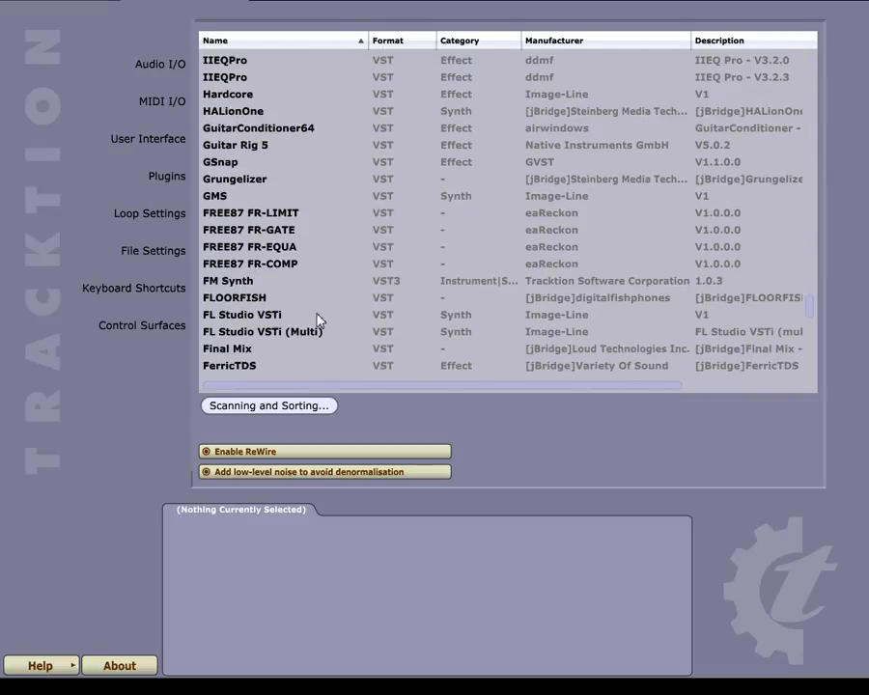
pyautogui.scroll(-8, 316, 328)
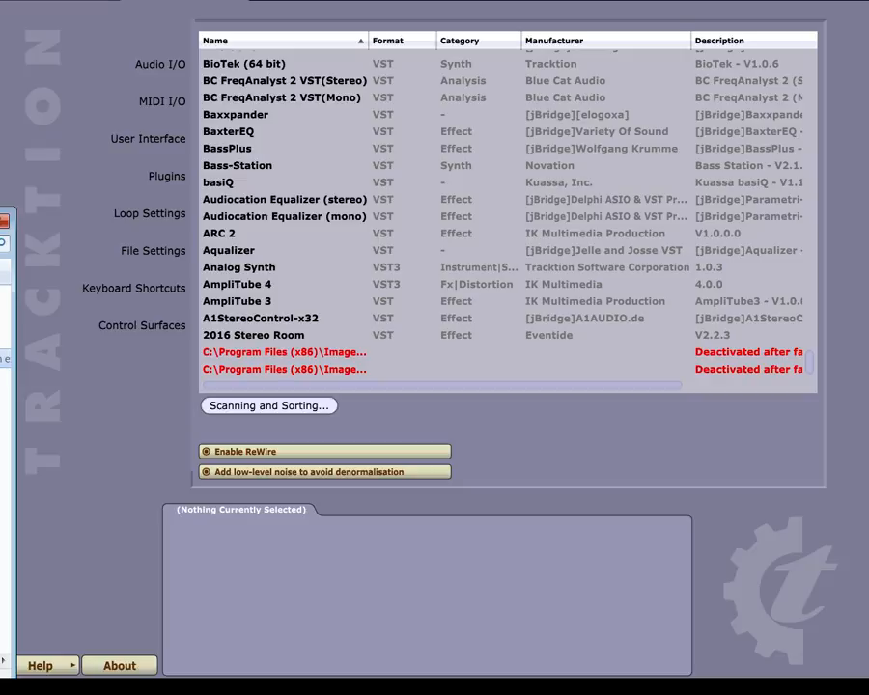
pyautogui.scroll(1, 431, 214)
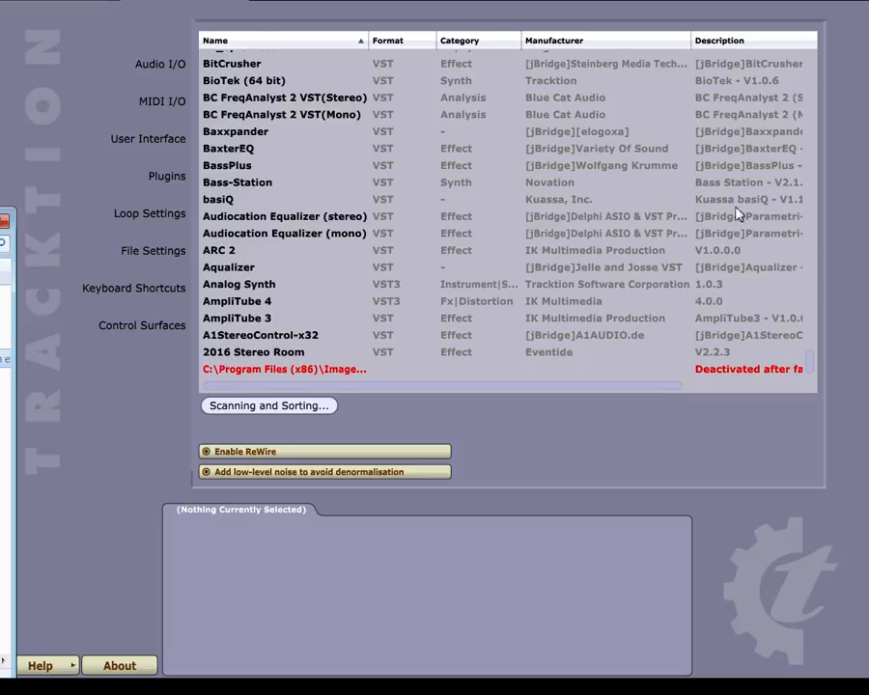
pyautogui.moveTo(811, 369); pyautogui.dragTo(809, 62)
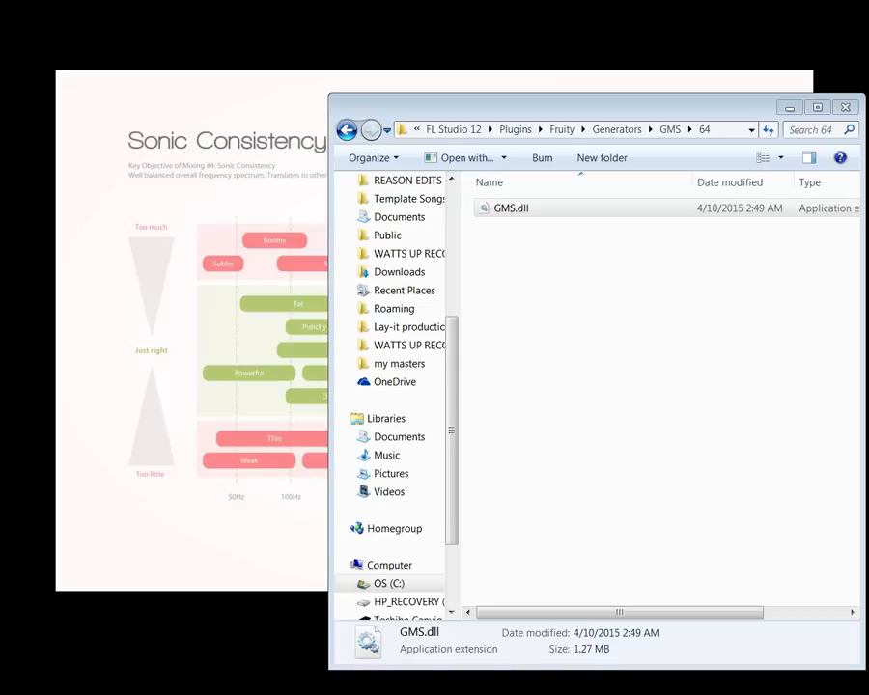
# Switch from the GMS folder to Tracktion, make its window full-screen and show the plugin settings
pyautogui.moveTo(0, 44); pyautogui.dragTo(441, 1)
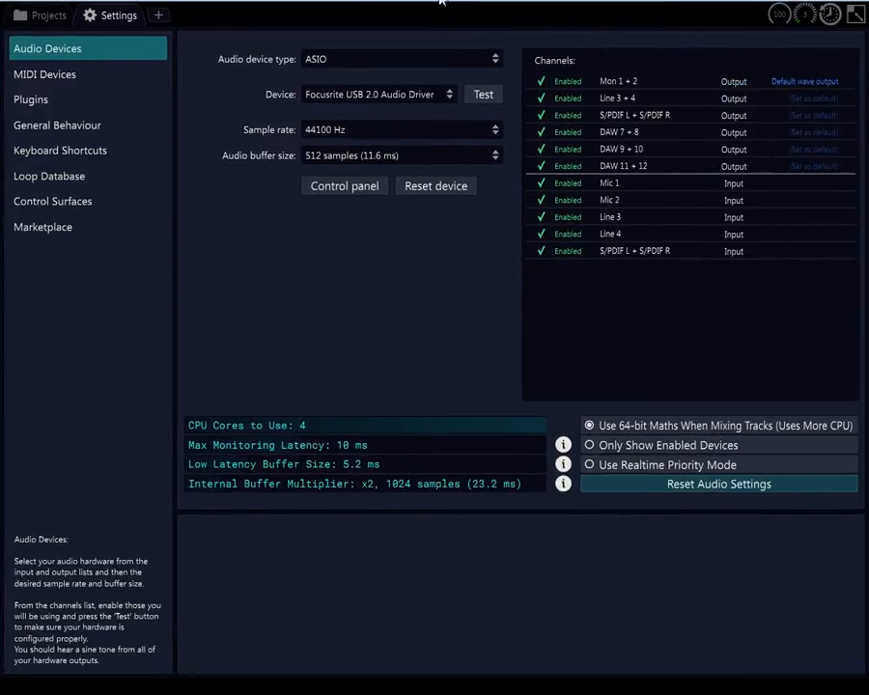
pyautogui.click(24, 104)
pyautogui.click(366, 130)
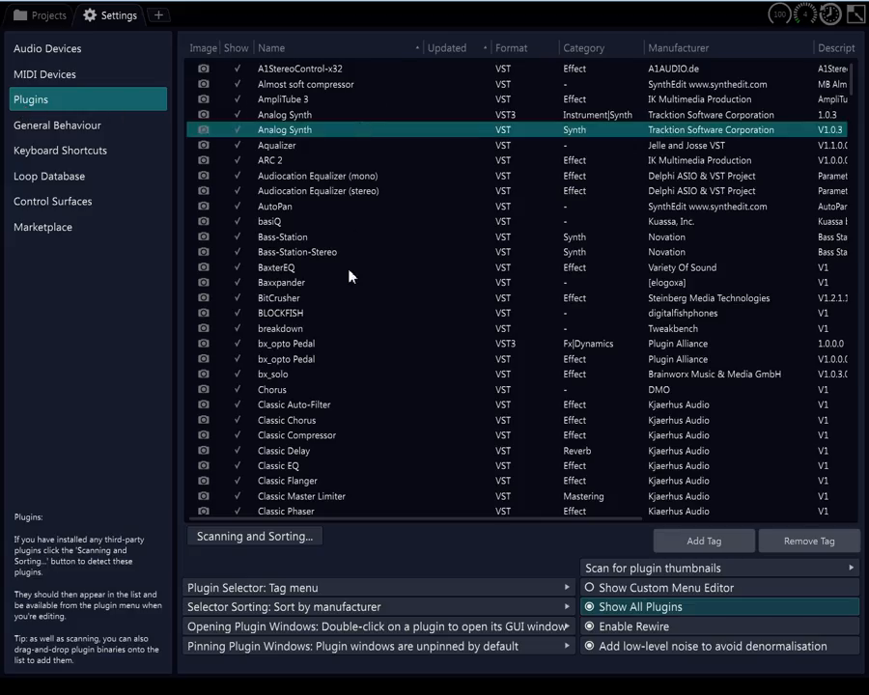
# Find the Image-Line PoiZone entry in the alphabetical part of the plugin list and remove it
pyautogui.scroll(-13, 347, 287)
pyautogui.scroll(-9, 348, 286)
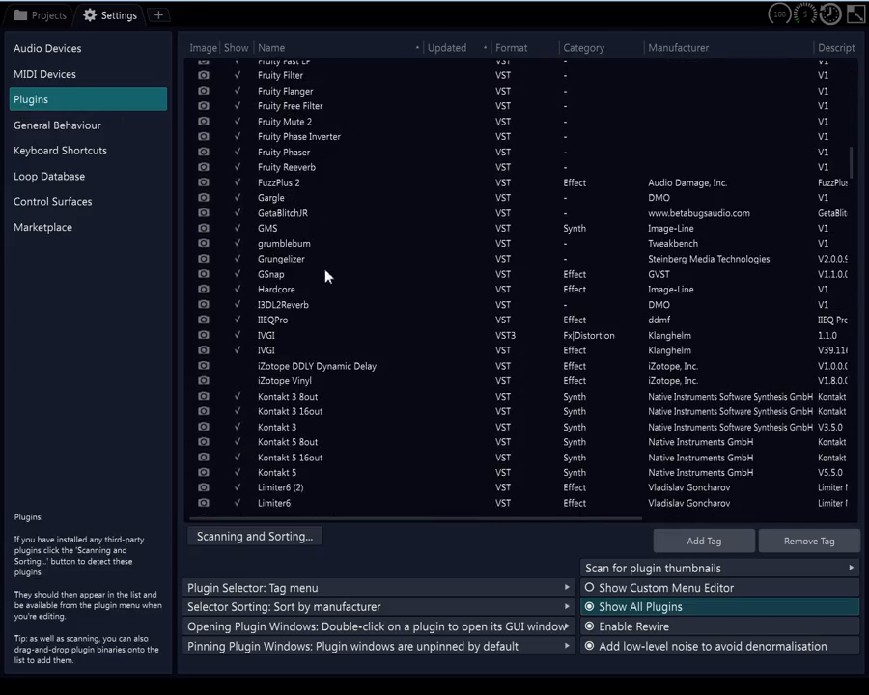
pyautogui.scroll(3, 304, 229)
pyautogui.scroll(-7, 303, 232)
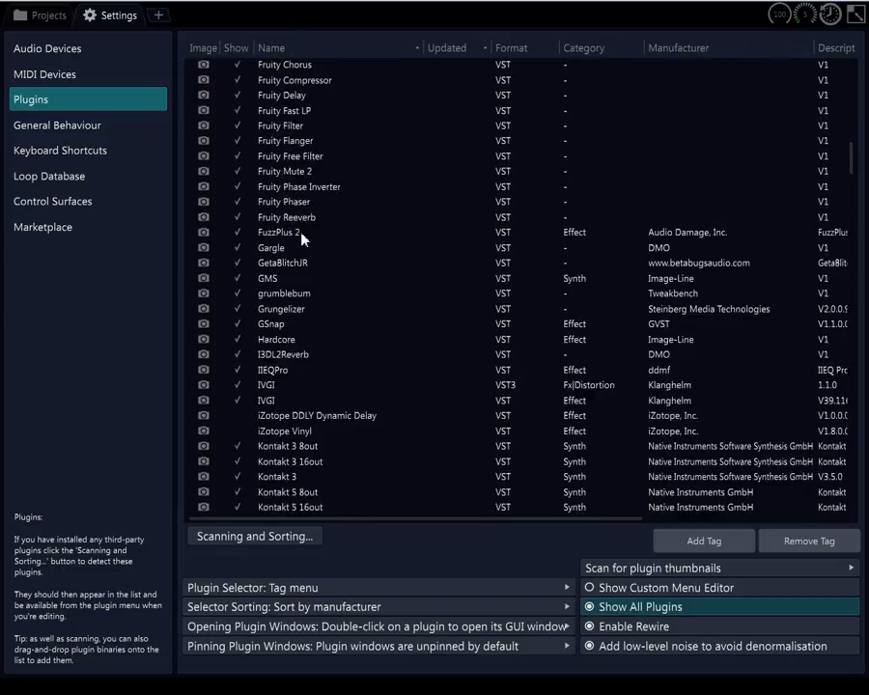
pyautogui.scroll(-8, 303, 238)
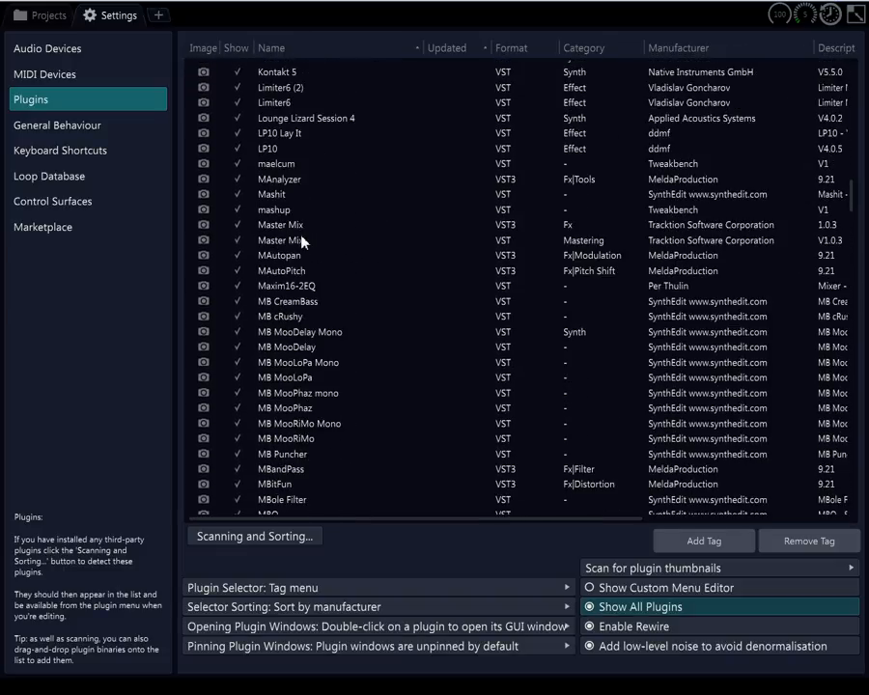
pyautogui.scroll(-13, 302, 241)
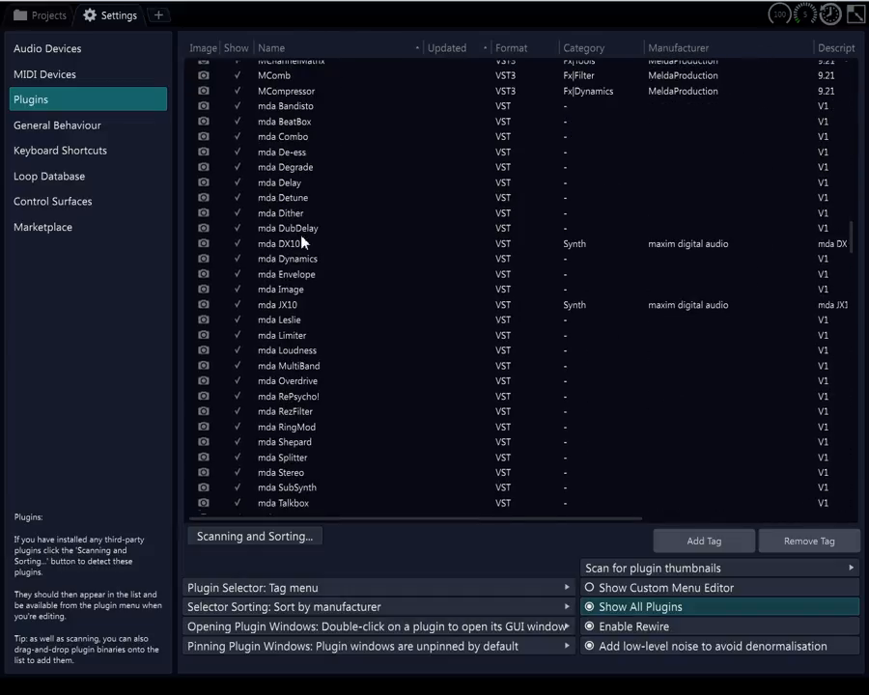
pyautogui.scroll(-15, 302, 241)
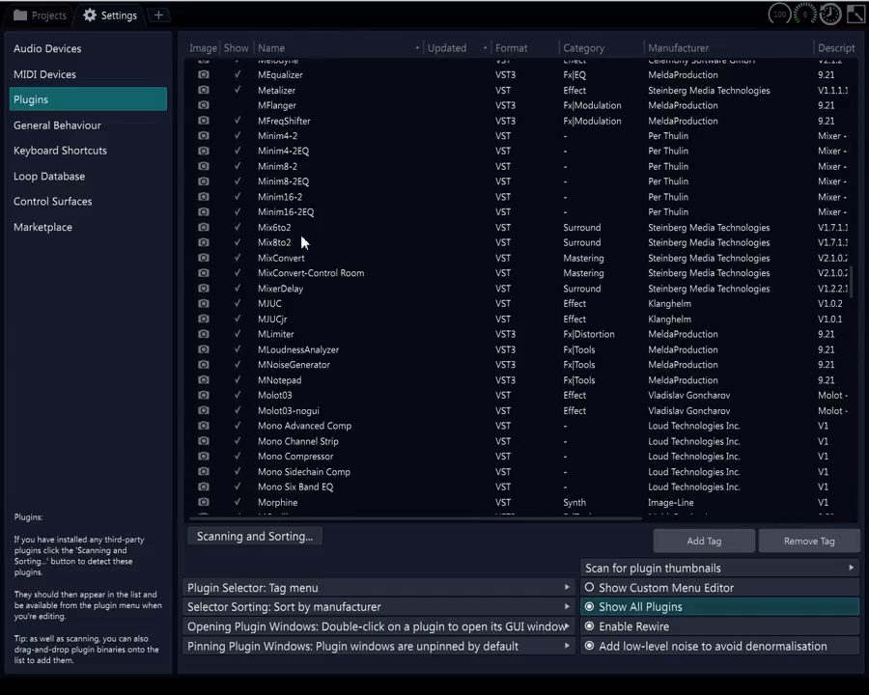
pyautogui.scroll(-4, 299, 250)
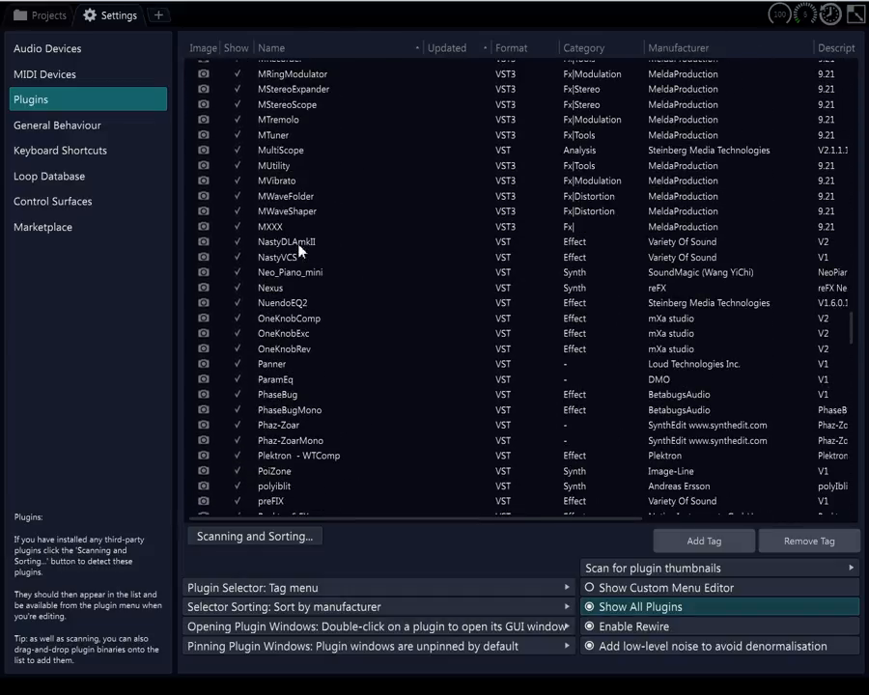
pyautogui.click(280, 471)
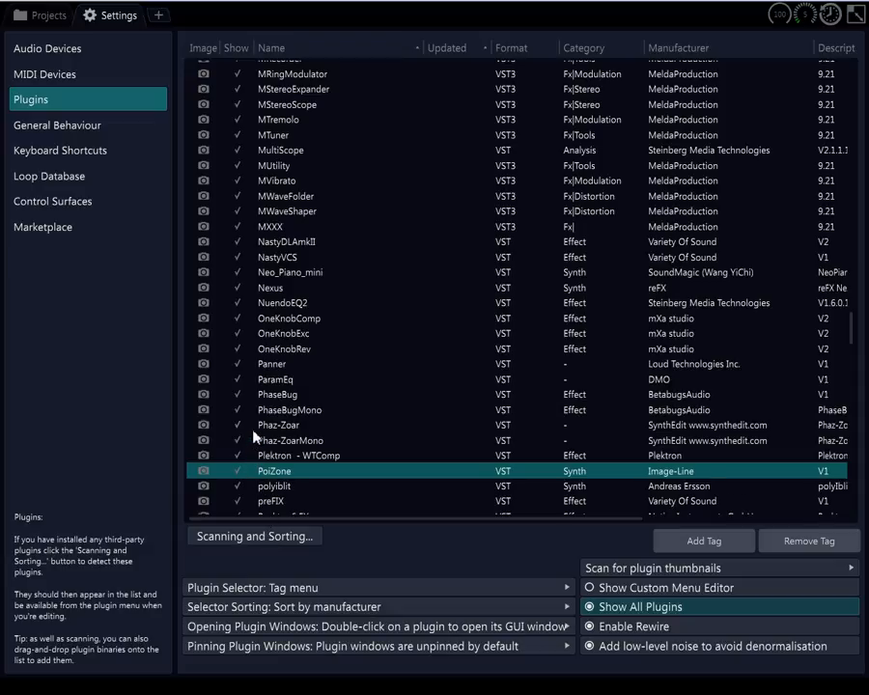
pyautogui.press('Delete')
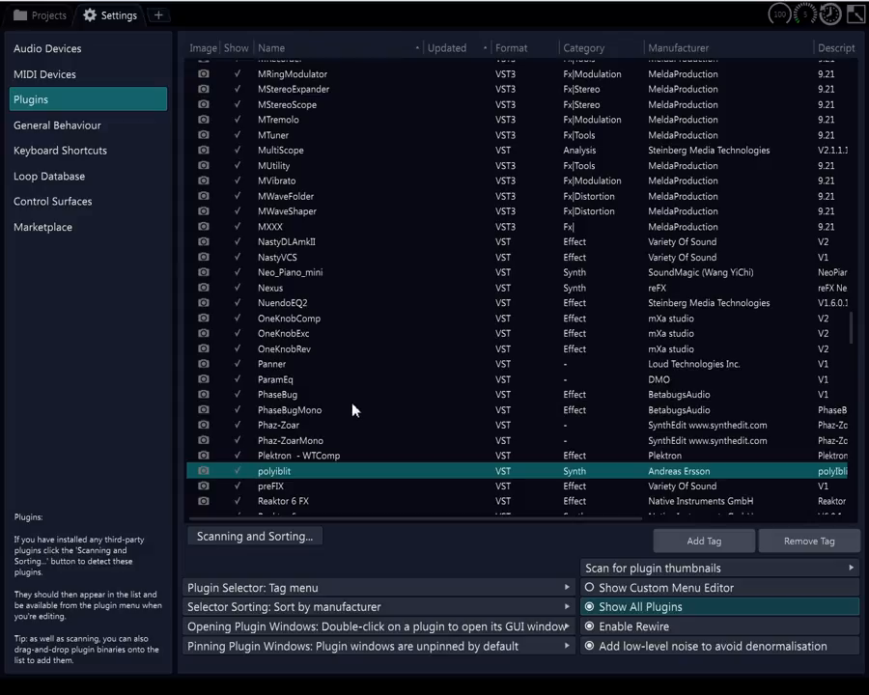
# Examine the most recently updated entries at the end of the plugin list, including PoiZone_ and the FREE87 plugins
pyautogui.click(329, 412)
pyautogui.scroll(-13, 326, 415)
pyautogui.scroll(-20, 327, 413)
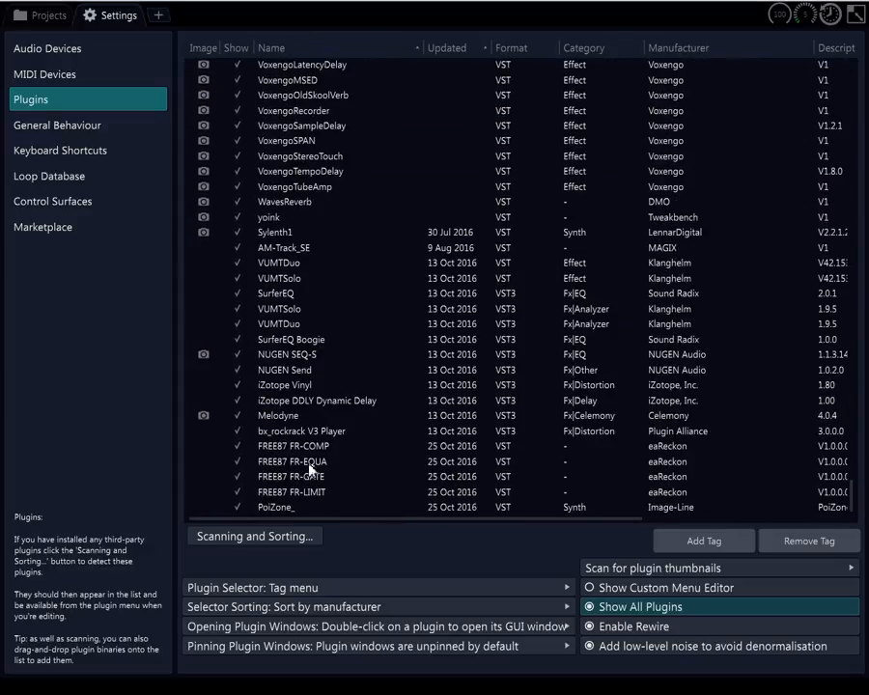
pyautogui.click(287, 508)
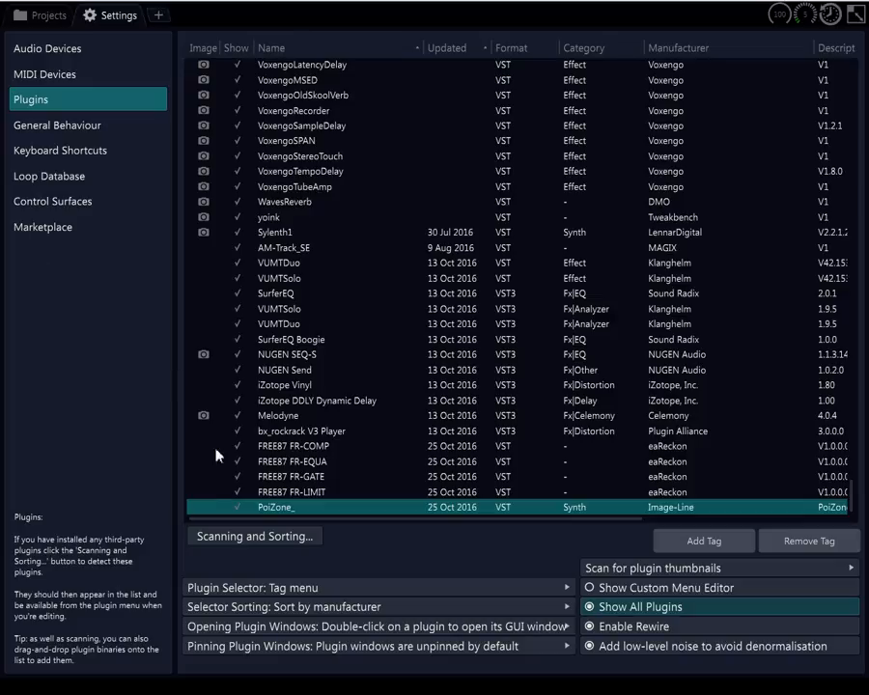
pyautogui.click(289, 491)
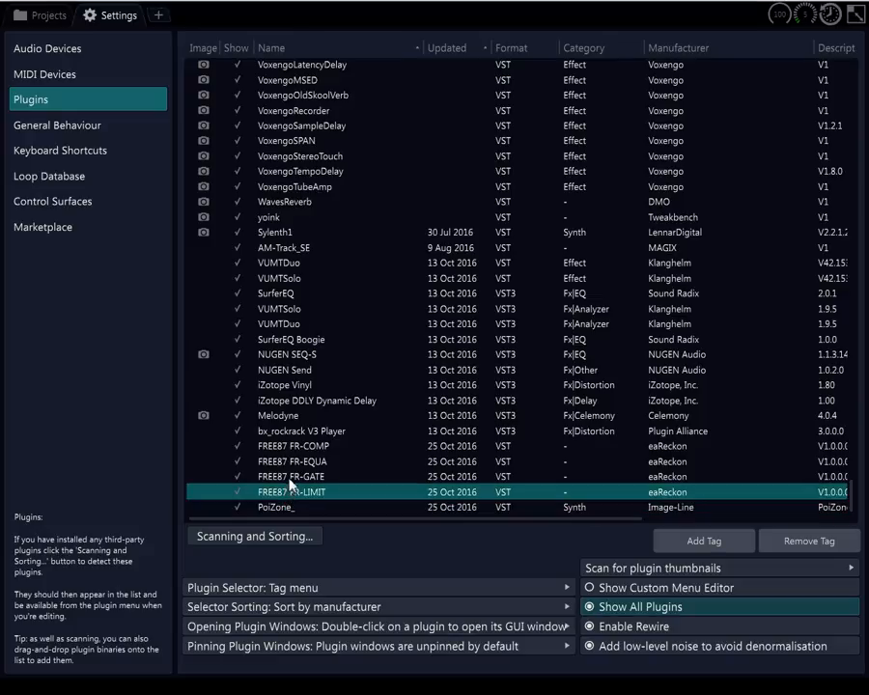
pyautogui.click(289, 479)
pyautogui.click(287, 495)
pyautogui.click(275, 506)
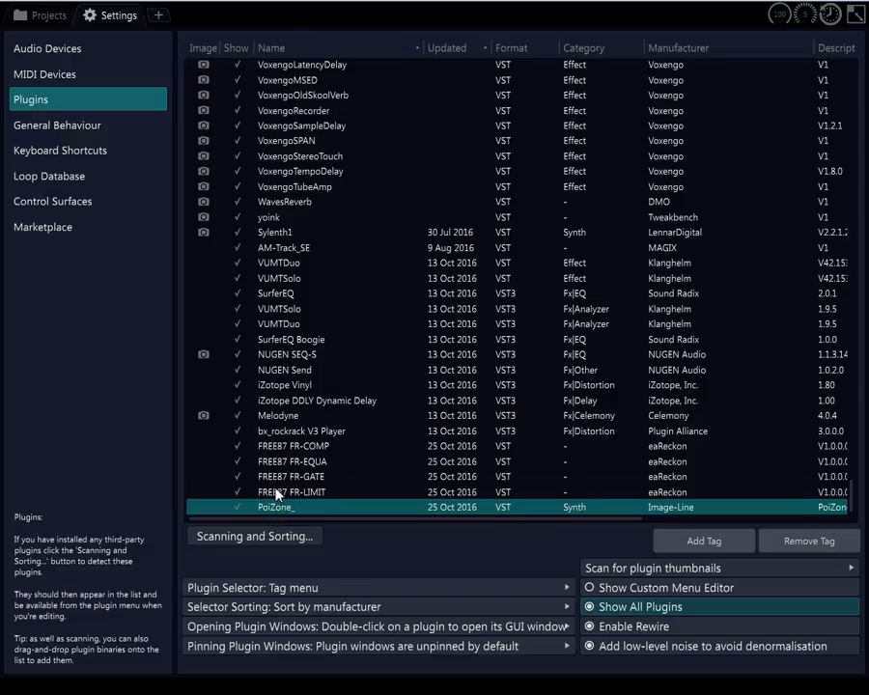
pyautogui.click(275, 491)
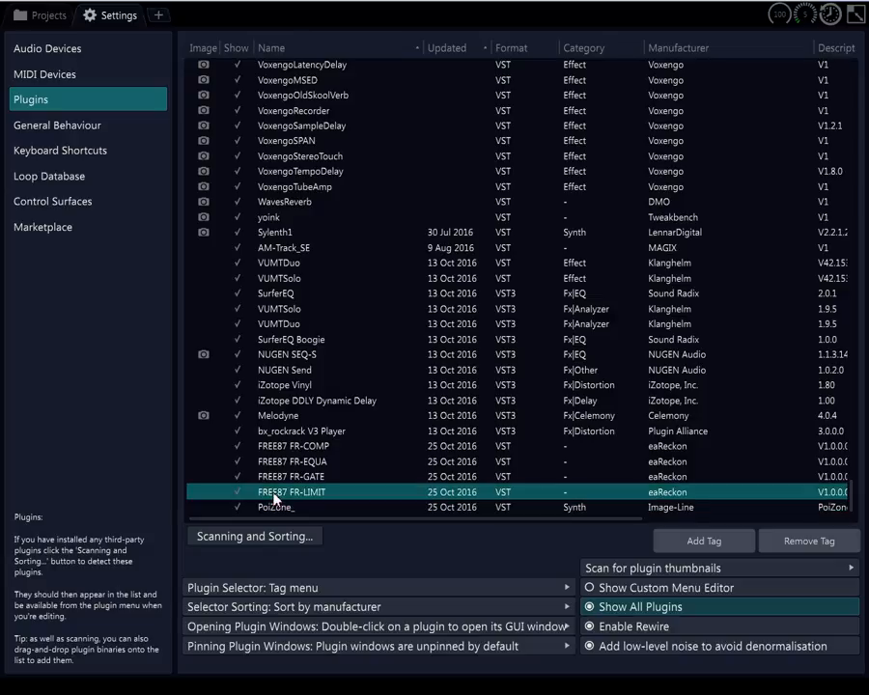
pyautogui.click(277, 473)
pyautogui.click(276, 460)
pyautogui.click(275, 449)
pyautogui.click(276, 507)
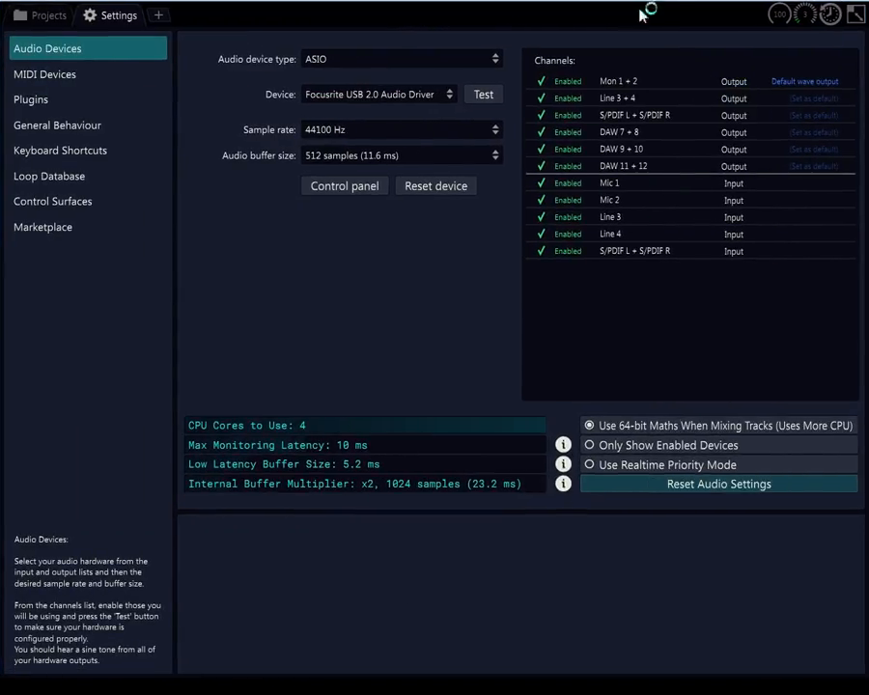
# Show the keyboard shortcut settings and find the Macros section in the list
pyautogui.click(39, 97)
pyautogui.click(41, 76)
pyautogui.click(43, 106)
pyautogui.click(38, 124)
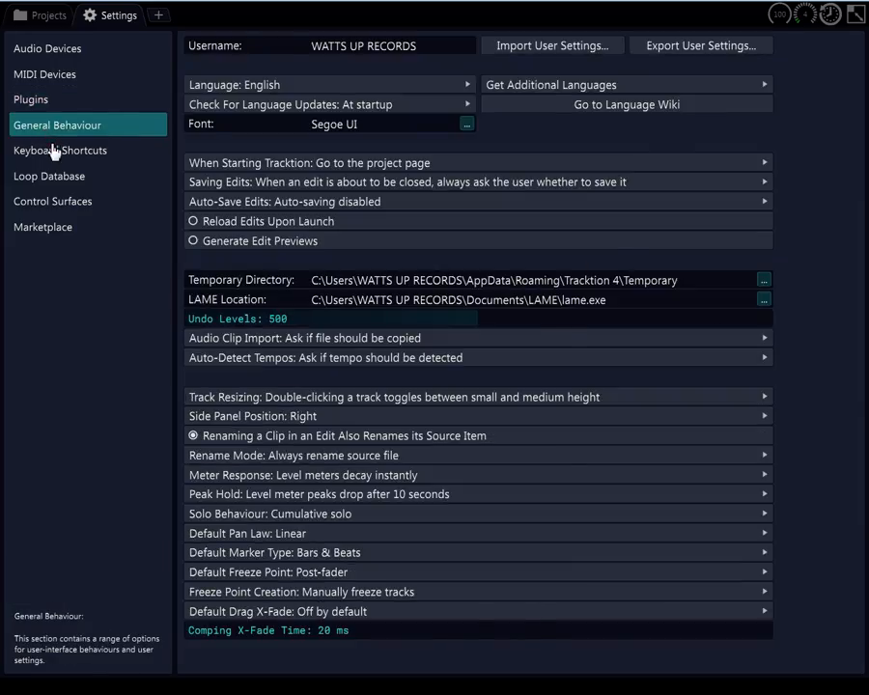
pyautogui.click(39, 149)
pyautogui.scroll(-5, 290, 218)
pyautogui.scroll(-20, 289, 218)
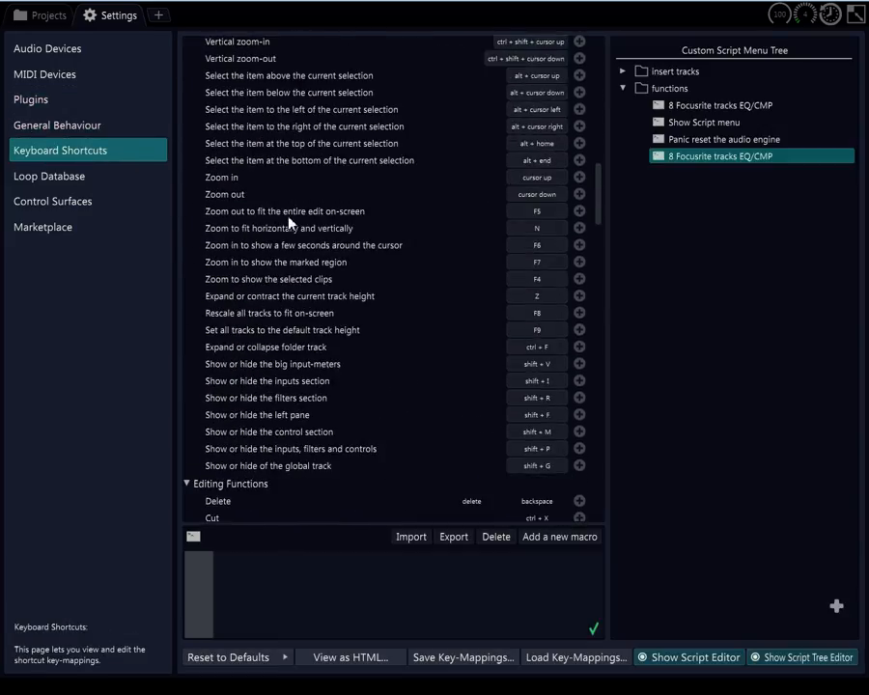
pyautogui.scroll(-20, 287, 250)
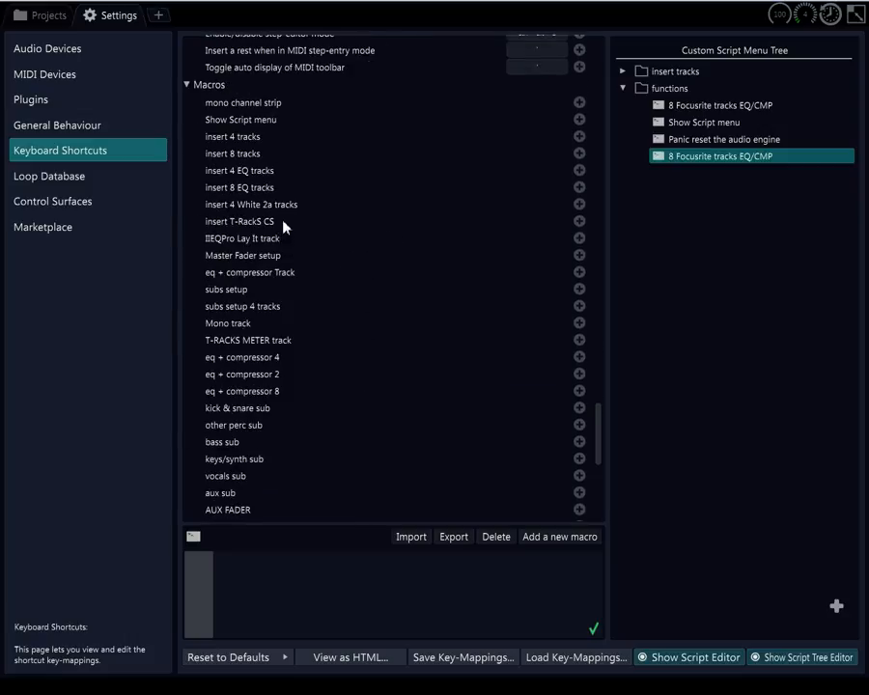
# Look through the listed macros and display the script of the mono channel strip macro
pyautogui.scroll(13, 280, 258)
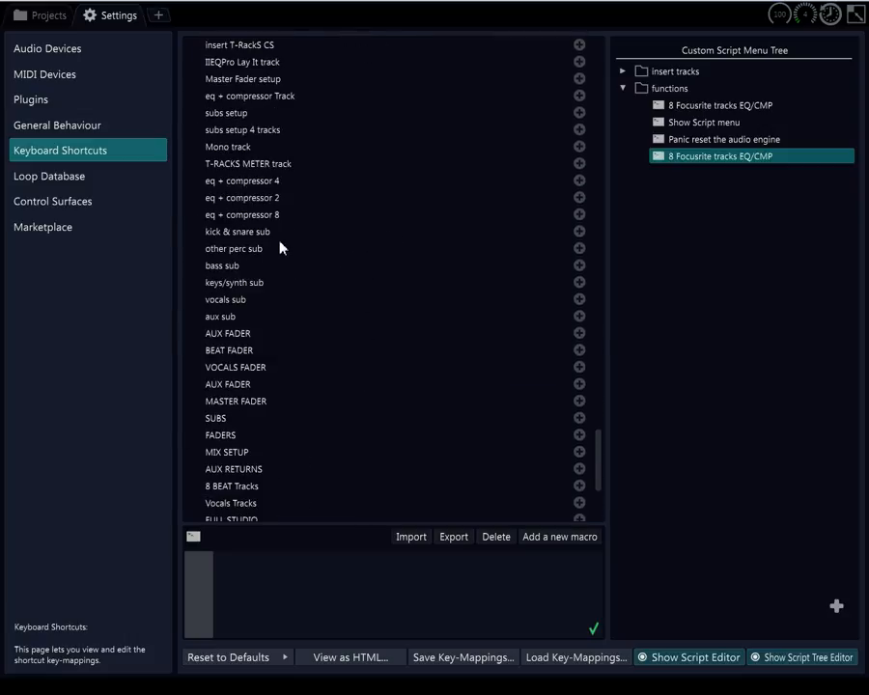
pyautogui.scroll(-3, 281, 248)
pyautogui.scroll(1, 280, 245)
pyautogui.scroll(-1, 280, 245)
pyautogui.scroll(1, 280, 245)
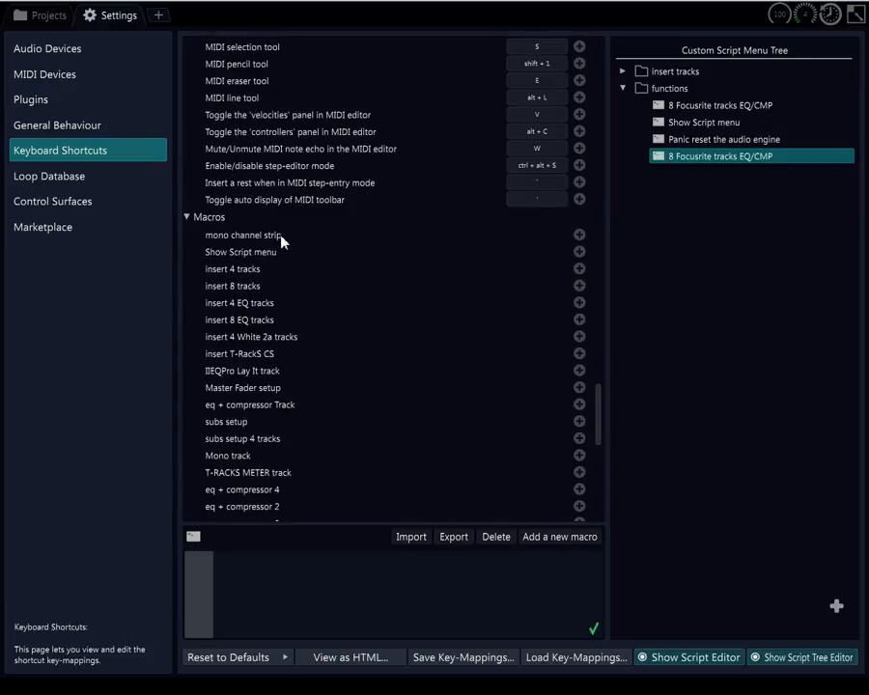
pyautogui.scroll(2, 278, 241)
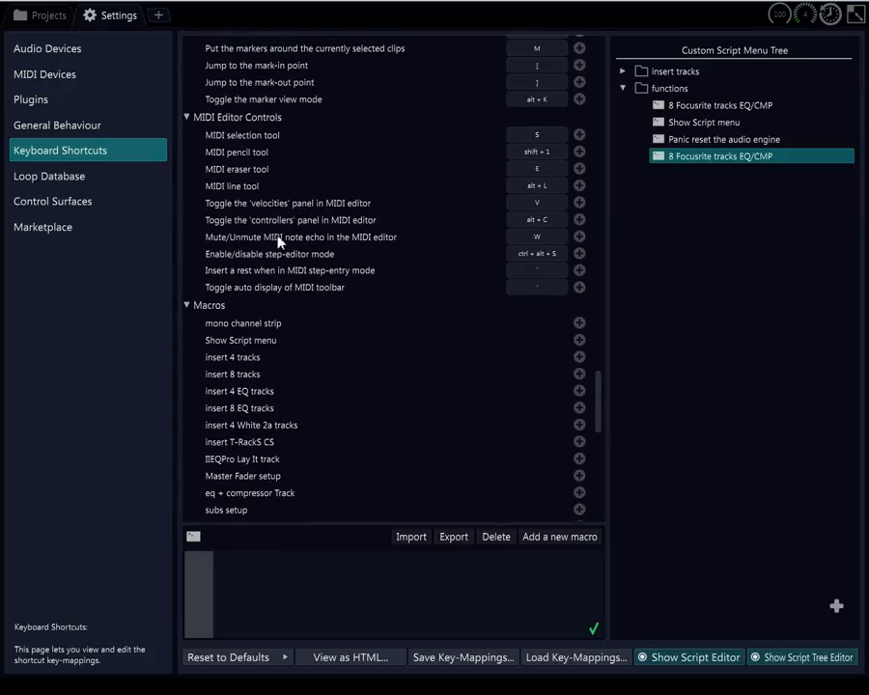
pyautogui.scroll(-1, 278, 241)
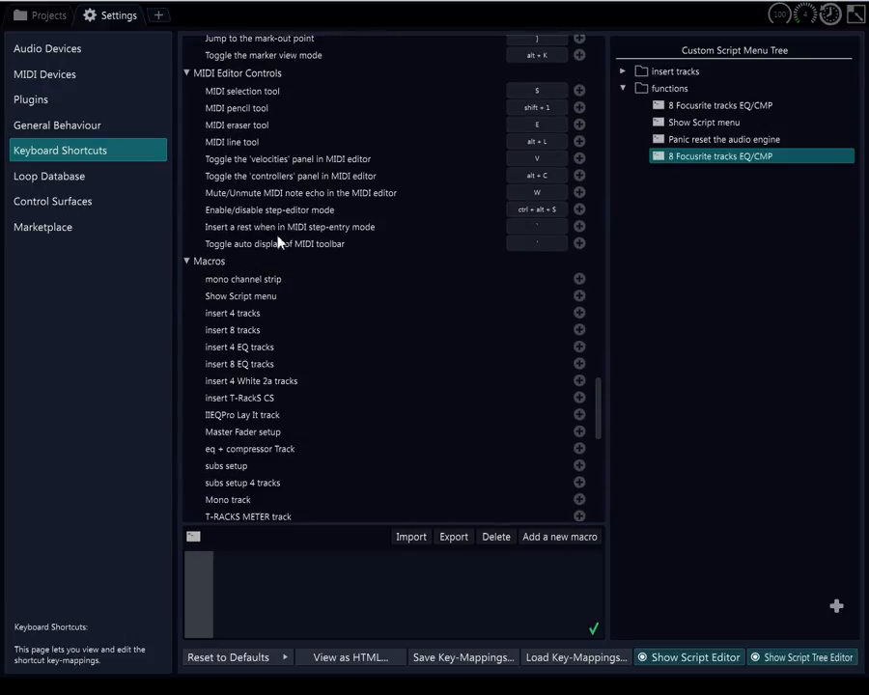
pyautogui.click(262, 281)
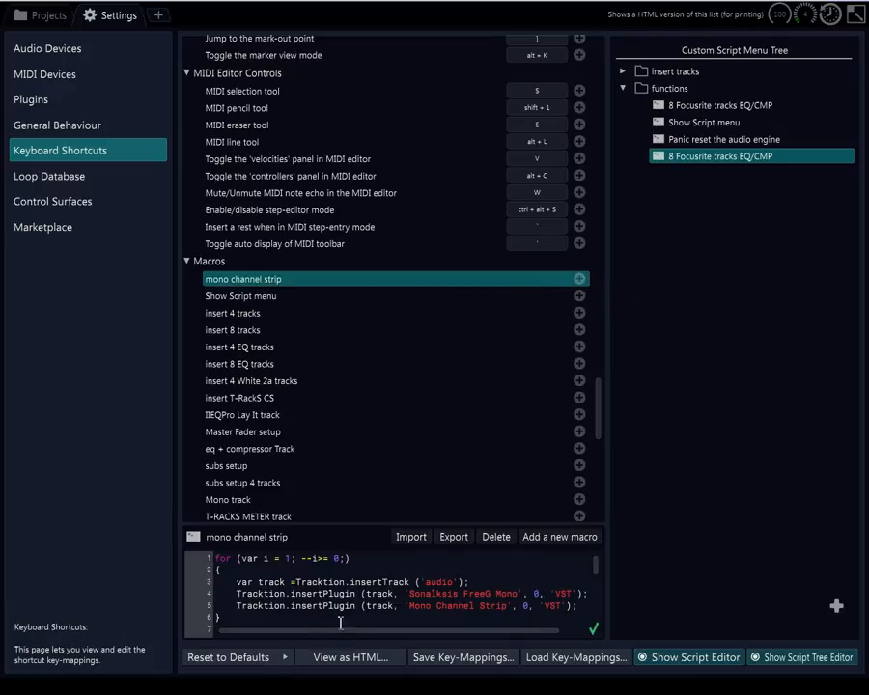
# Load the key mappings file BAY TRACKTION MICROS.tracktionkeys from the Documents library and return to the beginning of the shortcut list
pyautogui.click(536, 662)
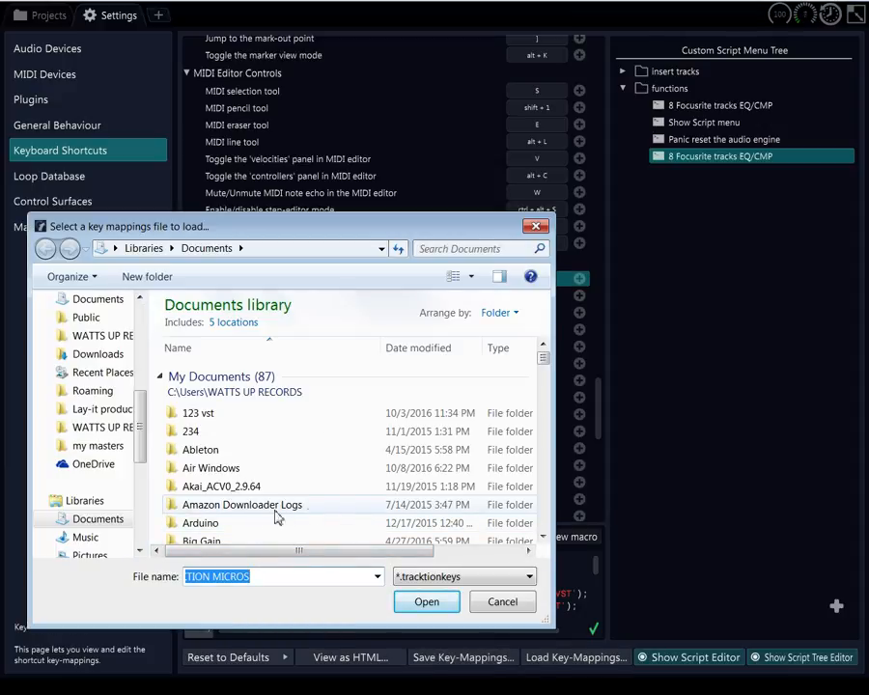
pyautogui.click(544, 536)
pyautogui.moveTo(545, 537); pyautogui.dragTo(545, 537)
pyautogui.moveTo(544, 490)
pyautogui.mouseDown()
pyautogui.moveTo(545, 467)
pyautogui.moveTo(543, 476)
pyautogui.mouseUp()
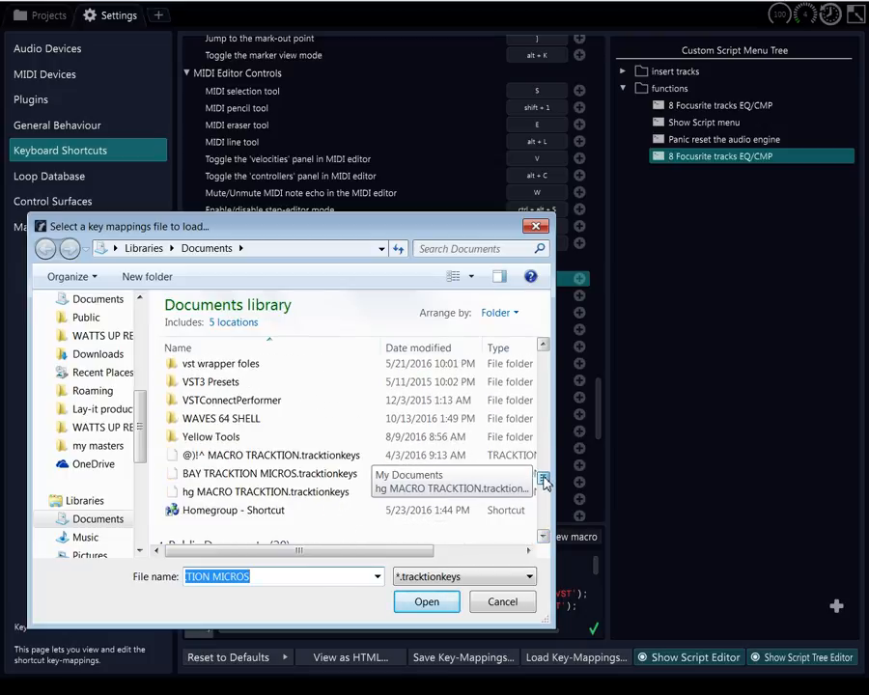
pyautogui.click(280, 474)
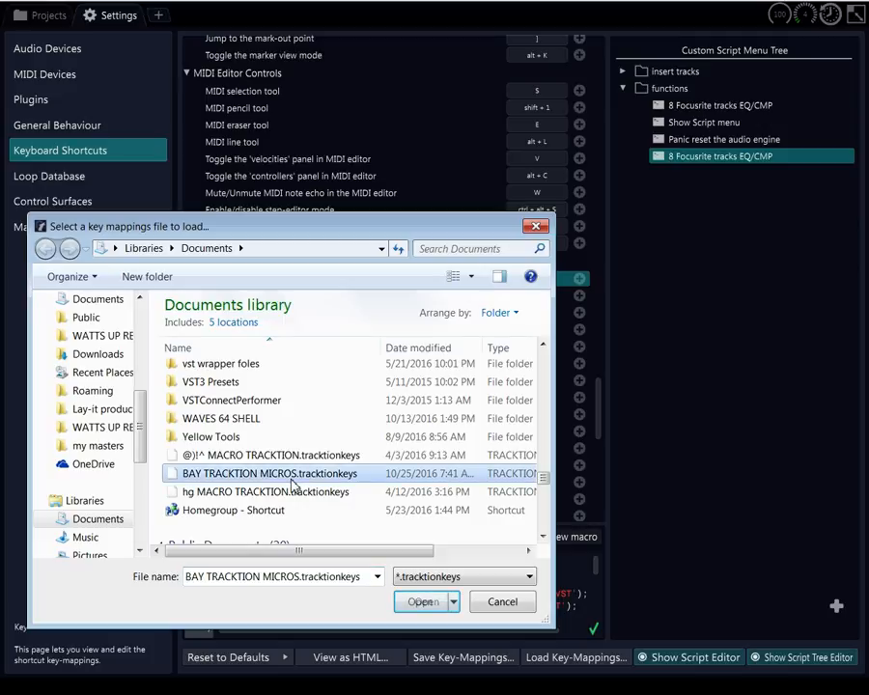
pyautogui.click(418, 600)
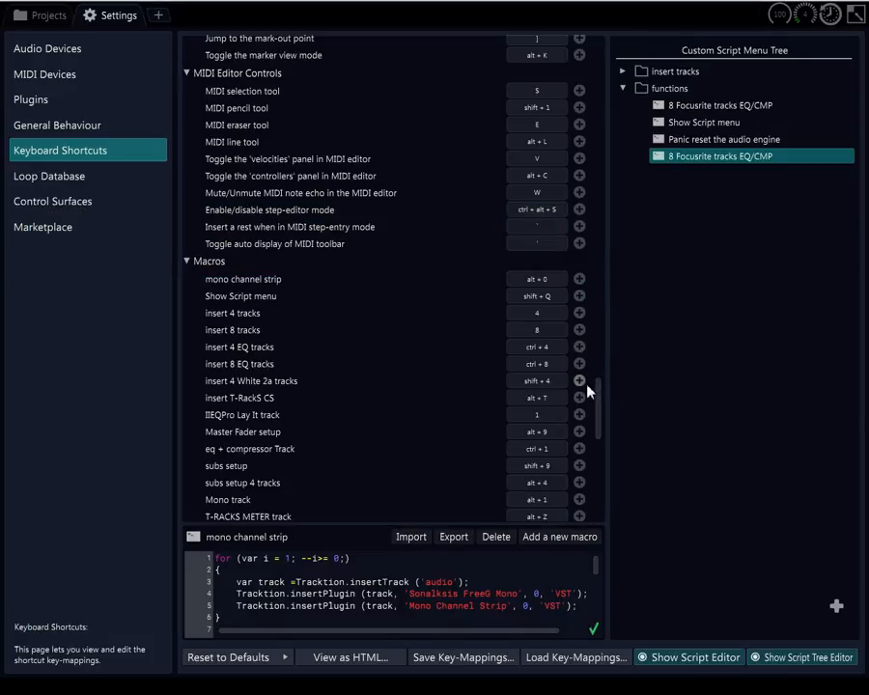
pyautogui.moveTo(602, 407); pyautogui.dragTo(619, 68)
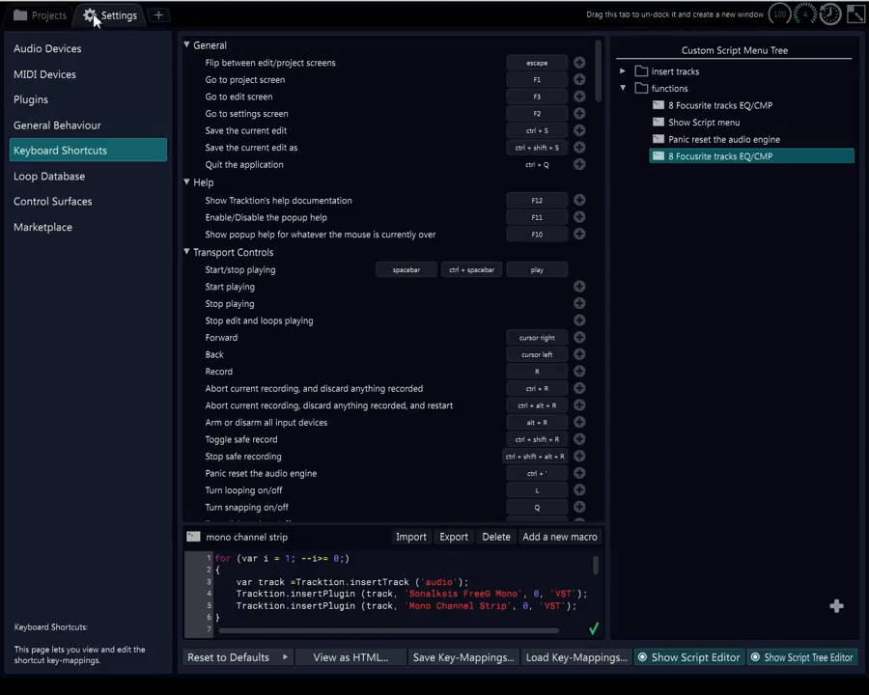
# Open the "Set it up" edit of the half out project, delete tracks 1 to 8 and place the cursor at bar 7
pyautogui.click(29, 16)
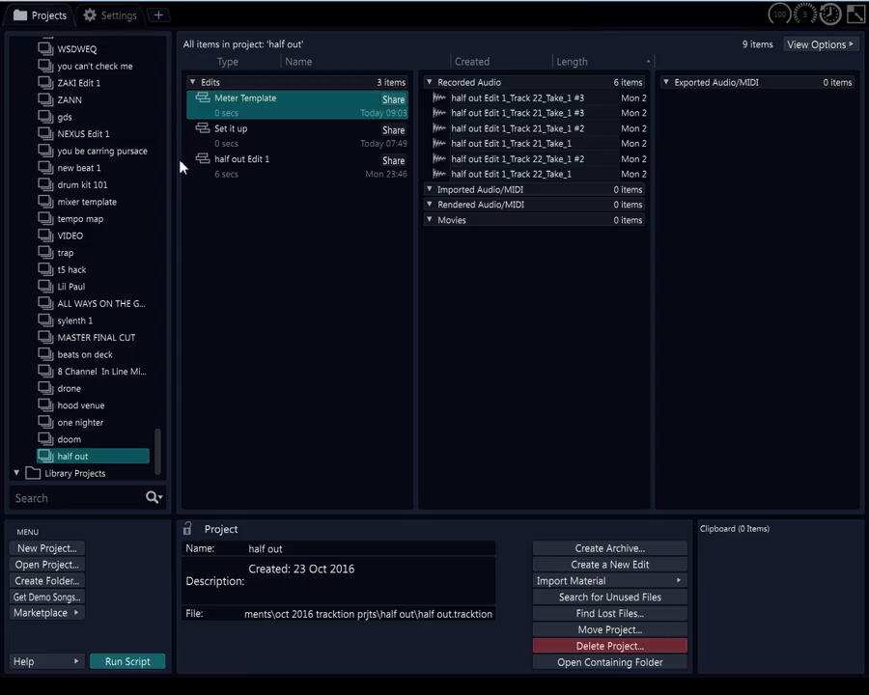
pyautogui.doubleClick(240, 132)
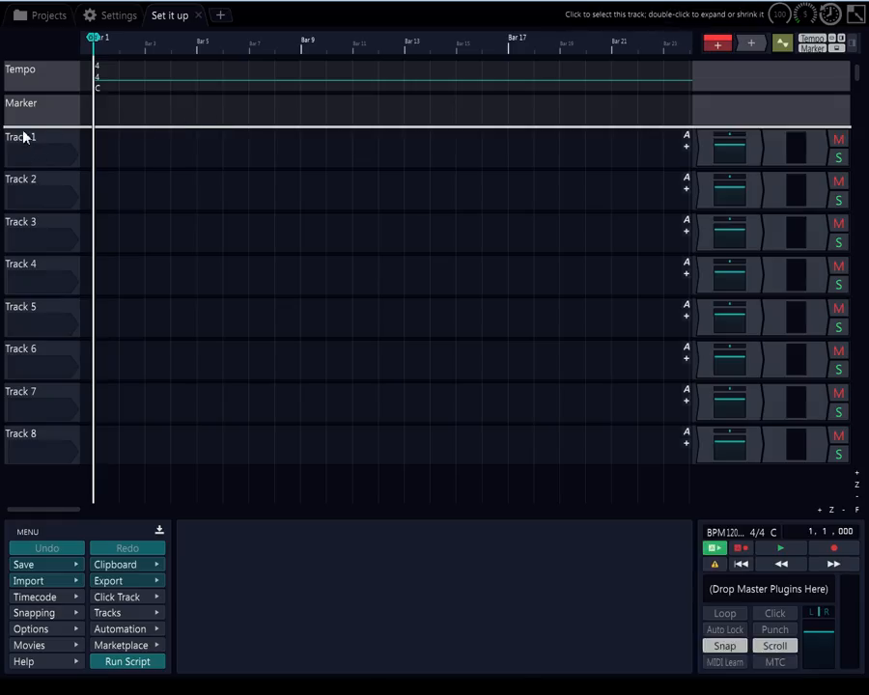
pyautogui.click(23, 145)
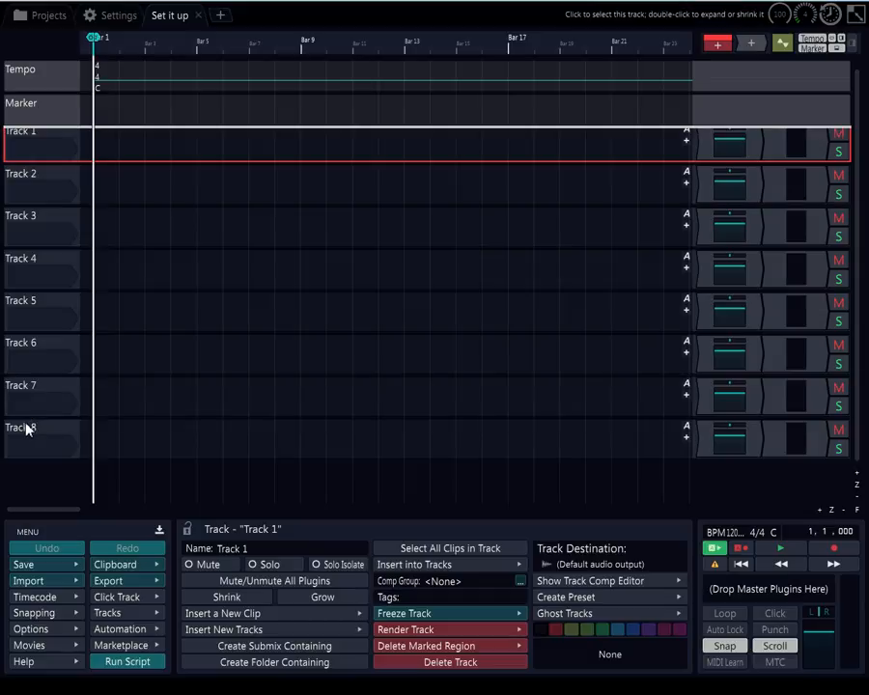
pyautogui.keyDown('shift'); pyautogui.click(26, 430); pyautogui.keyUp('shift')
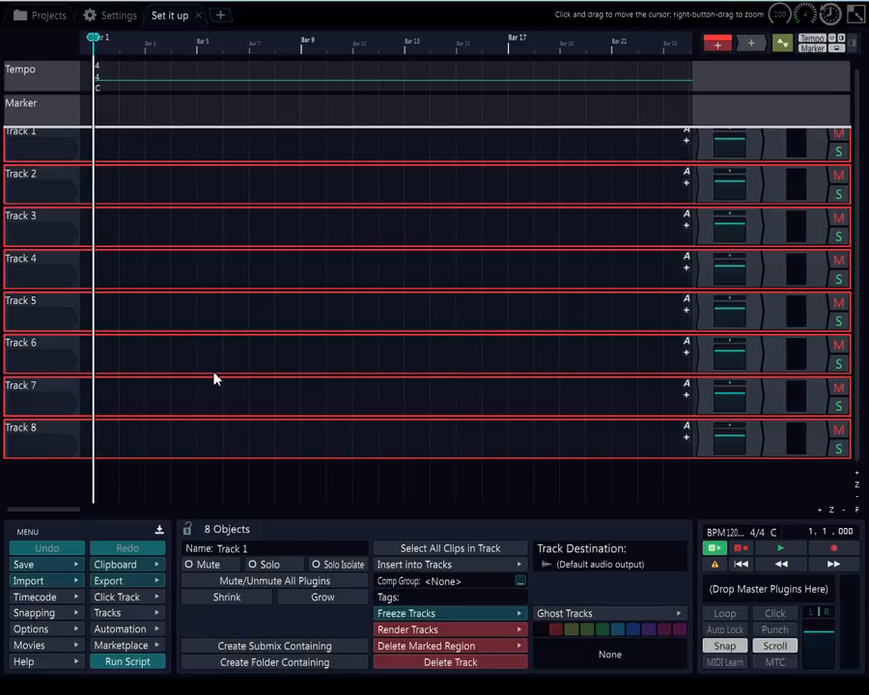
pyautogui.press('Delete')
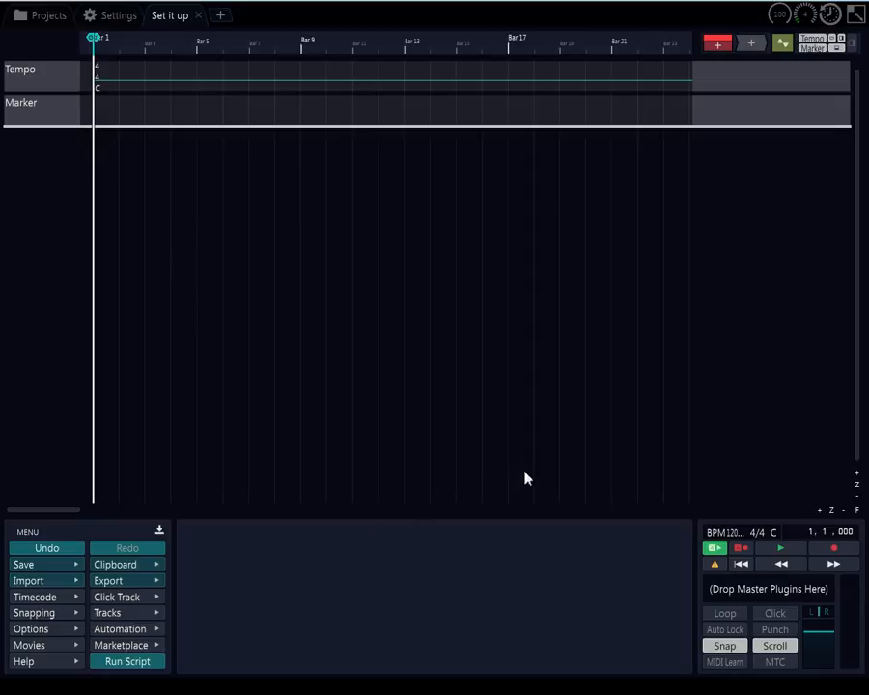
pyautogui.click(257, 216)
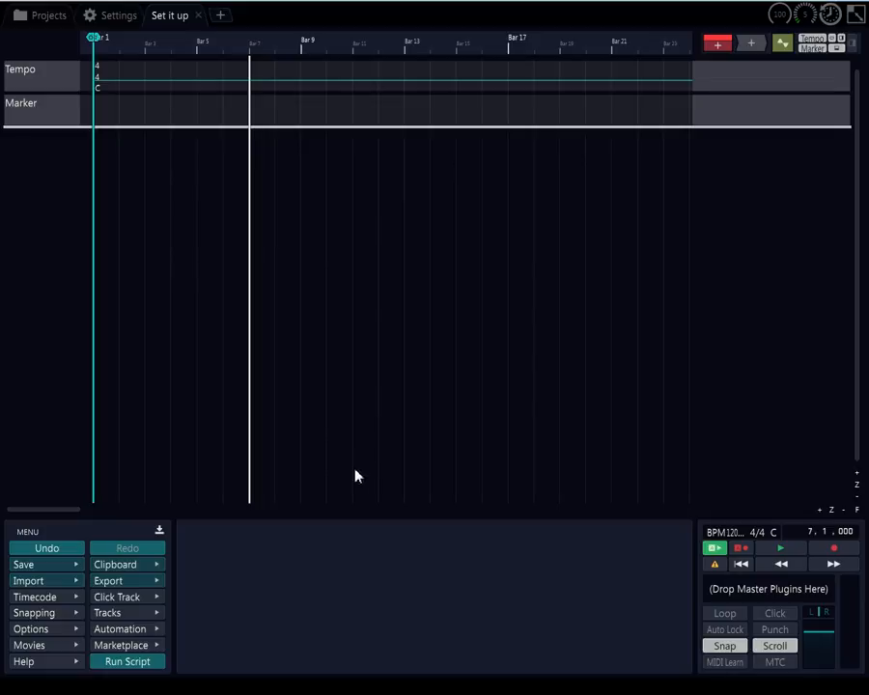
# Return the cursor to bar 1 and run the macros that add a mono track and a bass sub track below the Marker track
pyautogui.click(504, 318)
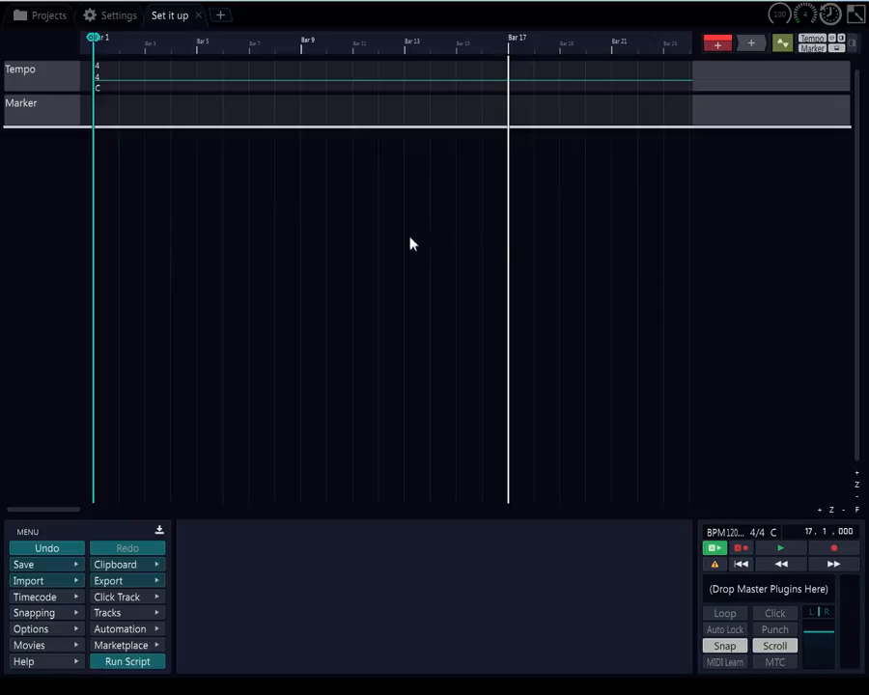
pyautogui.press('Home')
pyautogui.click(42, 121)
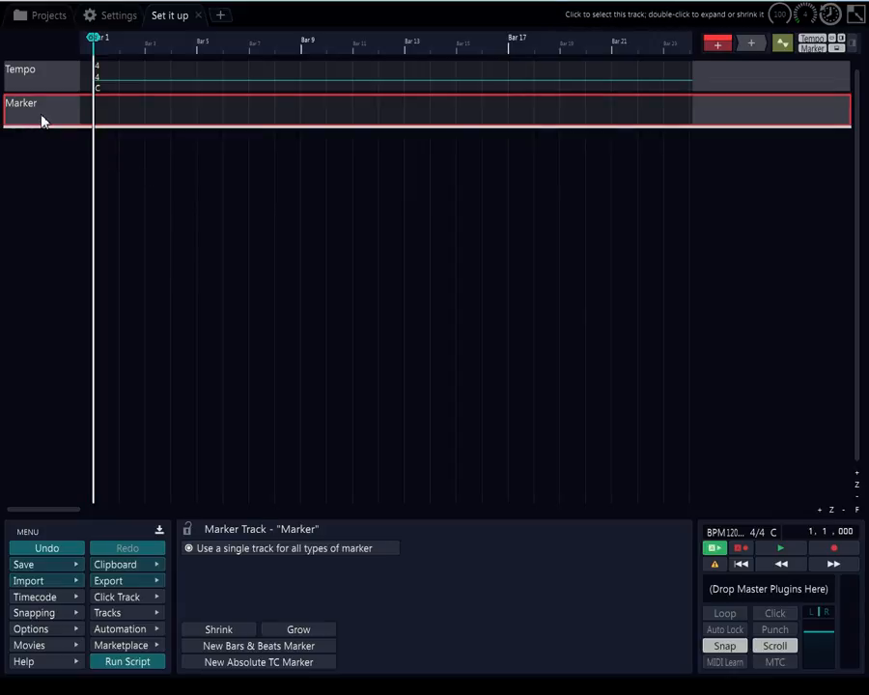
pyautogui.press('2')
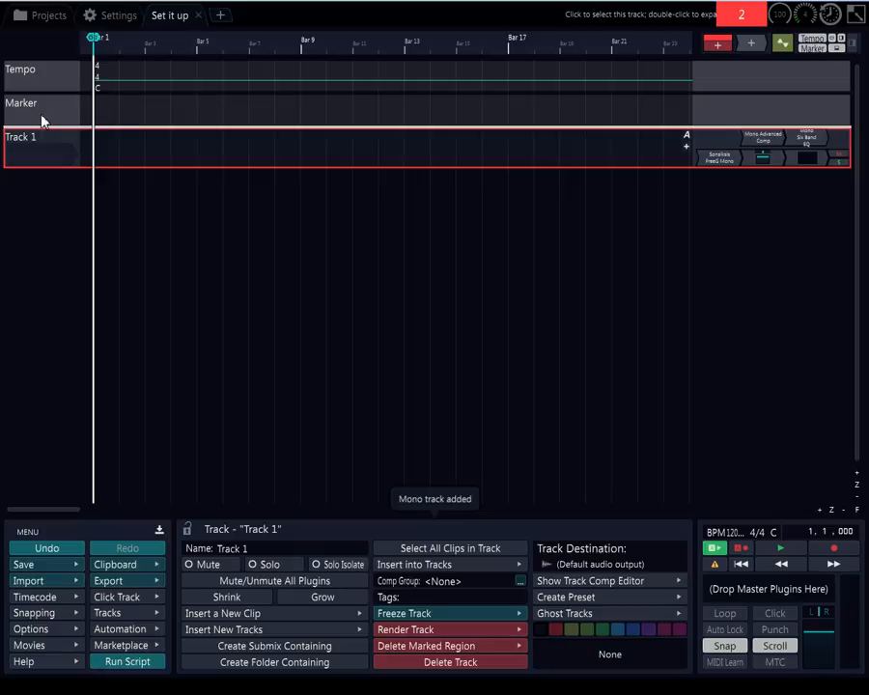
pyautogui.press('3')
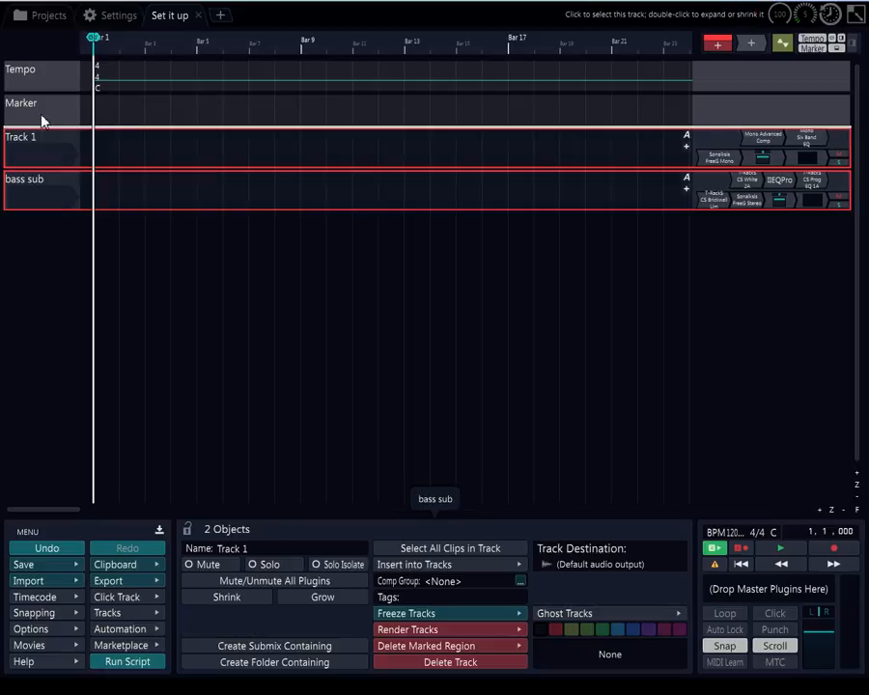
# Run the macros that add an aux sub track and the beat, vocals, aux and master fader tracks
pyautogui.press('4')
pyautogui.press('5')
pyautogui.press('6')
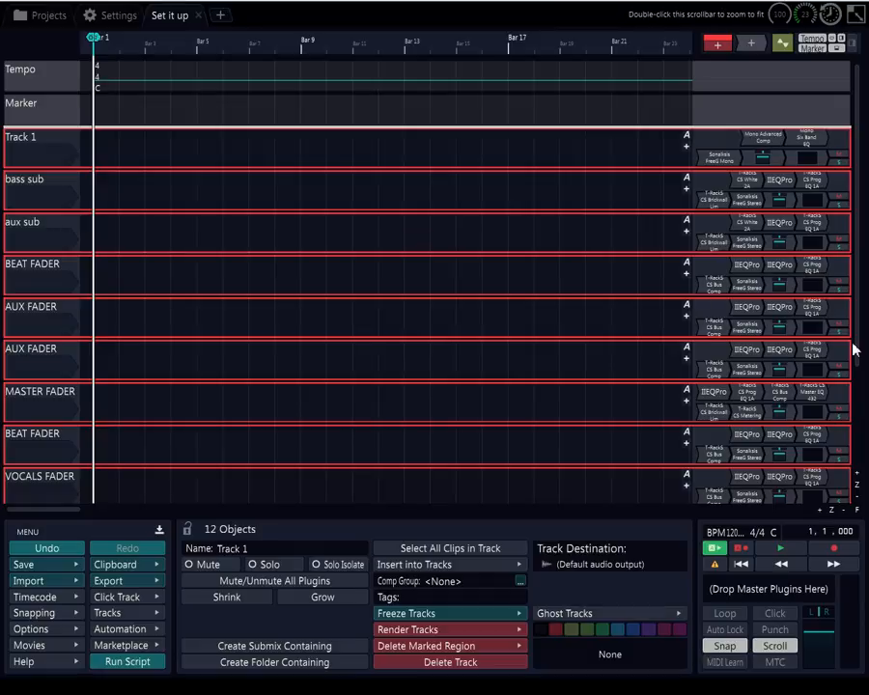
# Run the aux returns macro to insert tracks aux 1 to aux 9 below the last MASTER FADER track
pyautogui.scroll(-3, 807, 378)
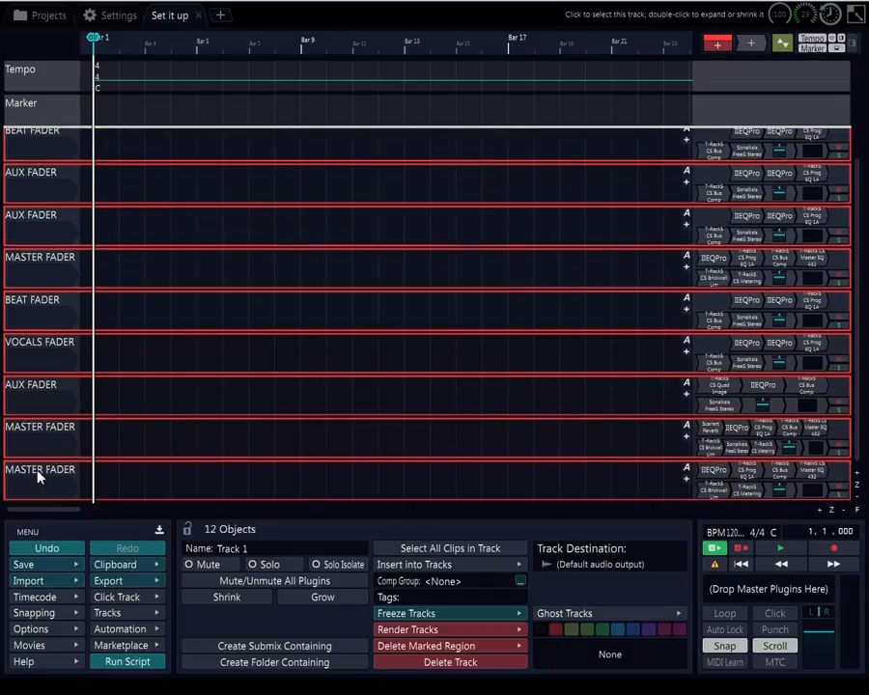
pyautogui.click(39, 475)
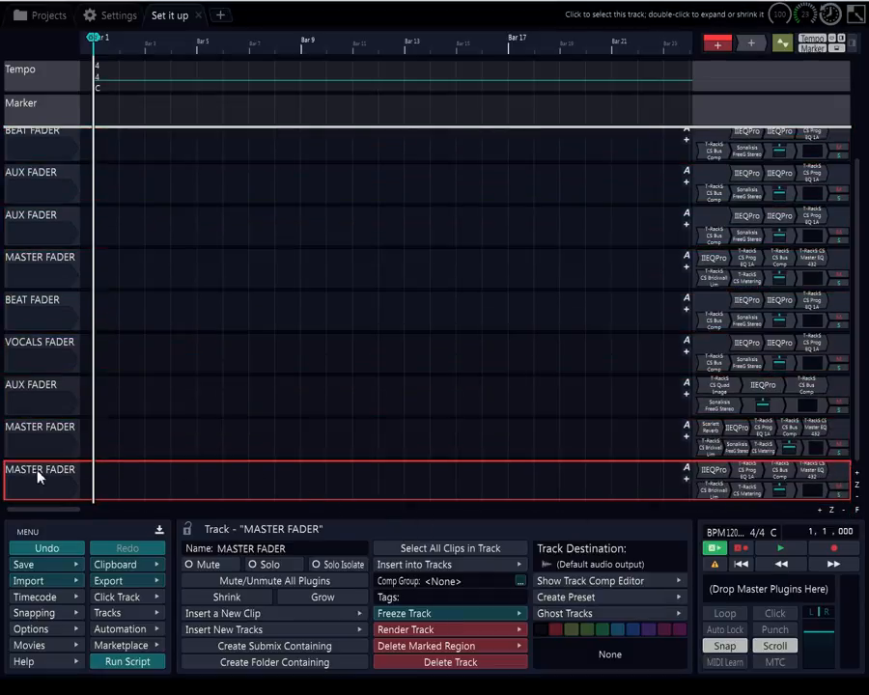
pyautogui.hotkey('ctrl', 'v')
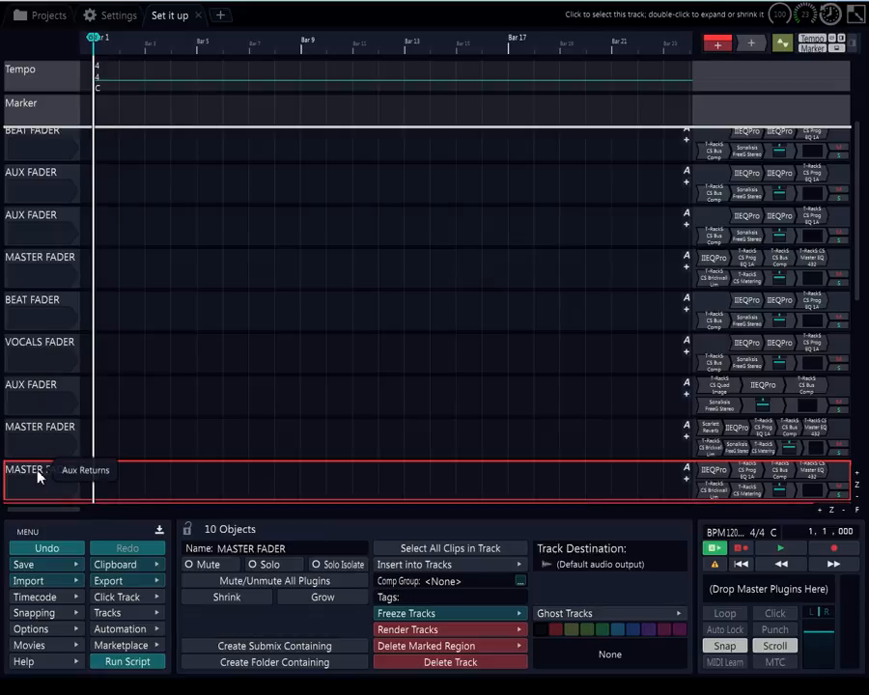
pyautogui.scroll(-10, 37, 475)
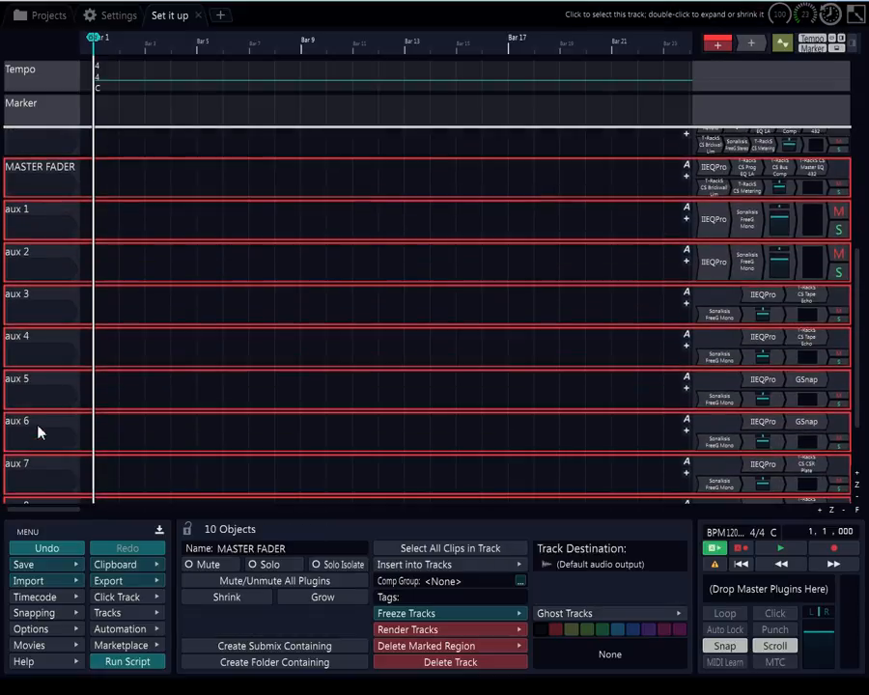
# Run the macro that inserts the set of BEAT, VOCALS, AUX and MASTER FADER tracks below aux 9
pyautogui.click(37, 432)
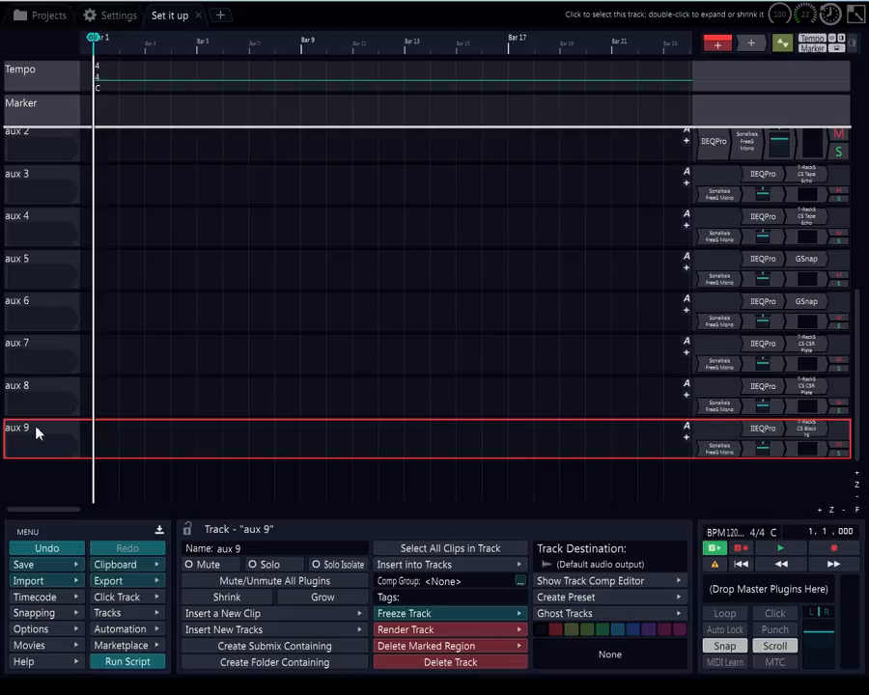
pyautogui.hotkey('ctrl', 'v')
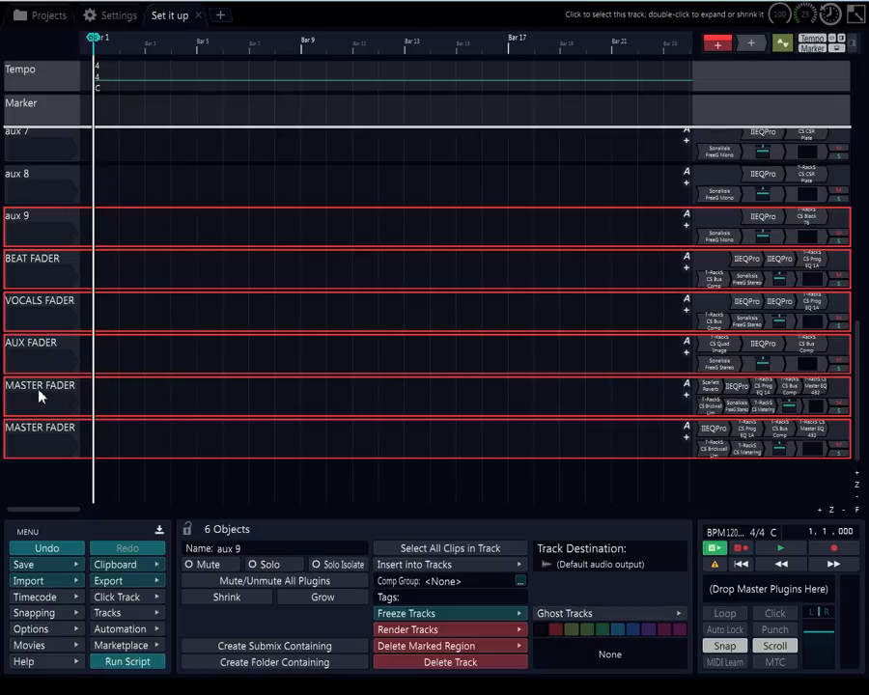
pyautogui.scroll(1, 25, 222)
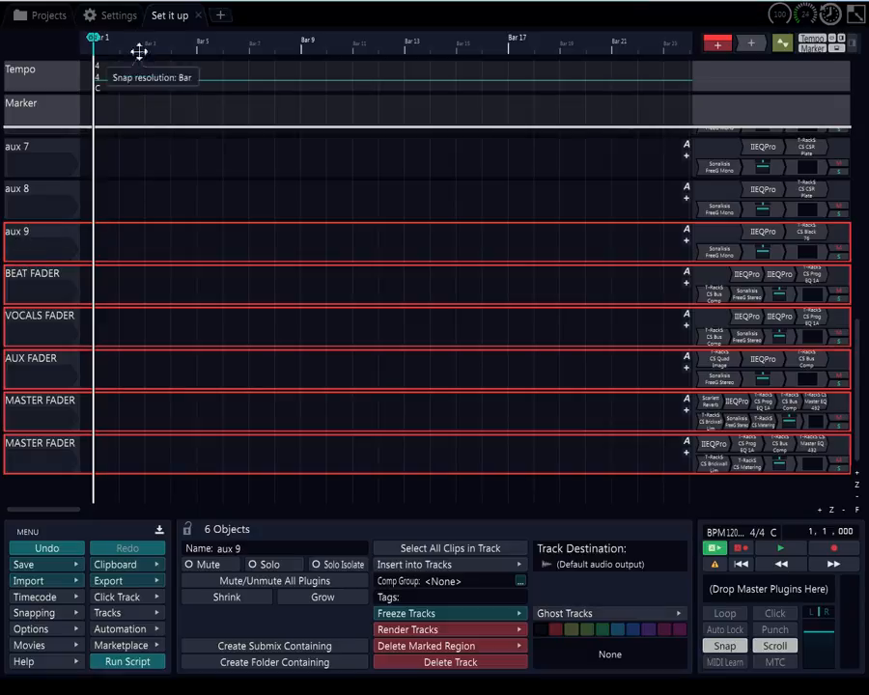
# Find the FADERS macro in the keyboard shortcut settings and display its script
pyautogui.click(123, 15)
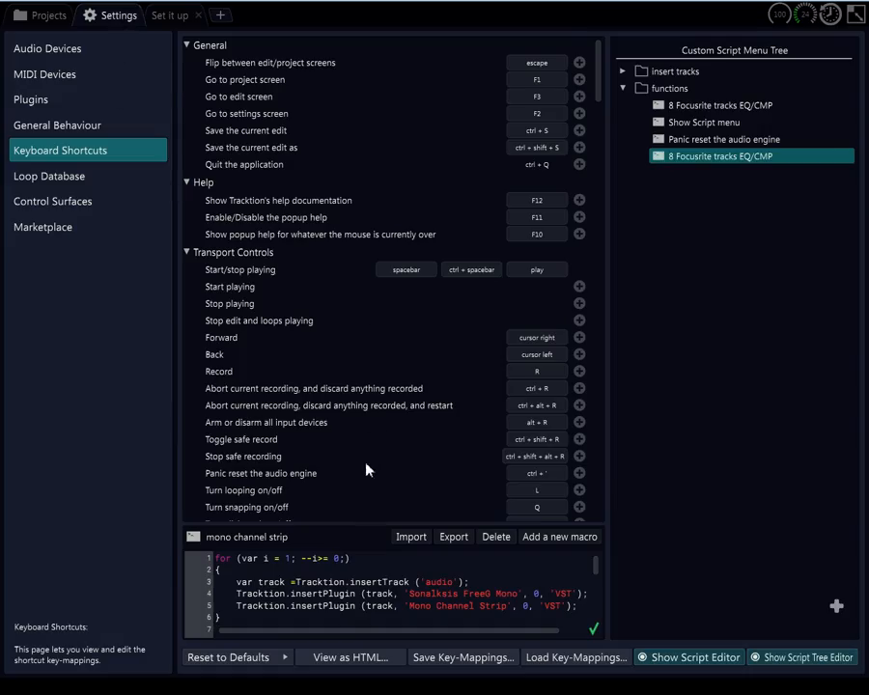
pyautogui.scroll(-20, 367, 470)
pyautogui.scroll(-20, 367, 455)
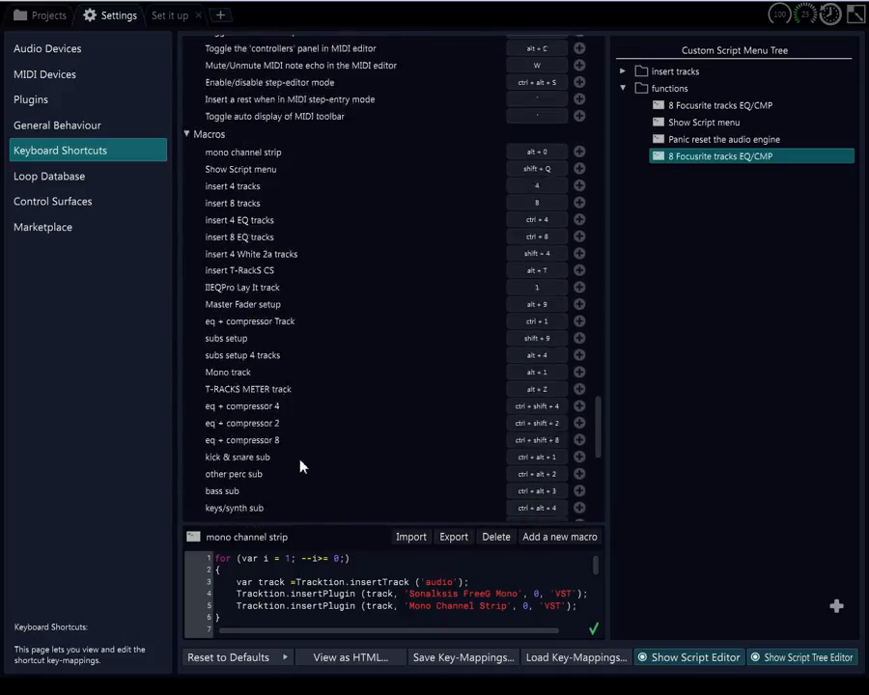
pyautogui.scroll(-5, 298, 456)
pyautogui.click(229, 440)
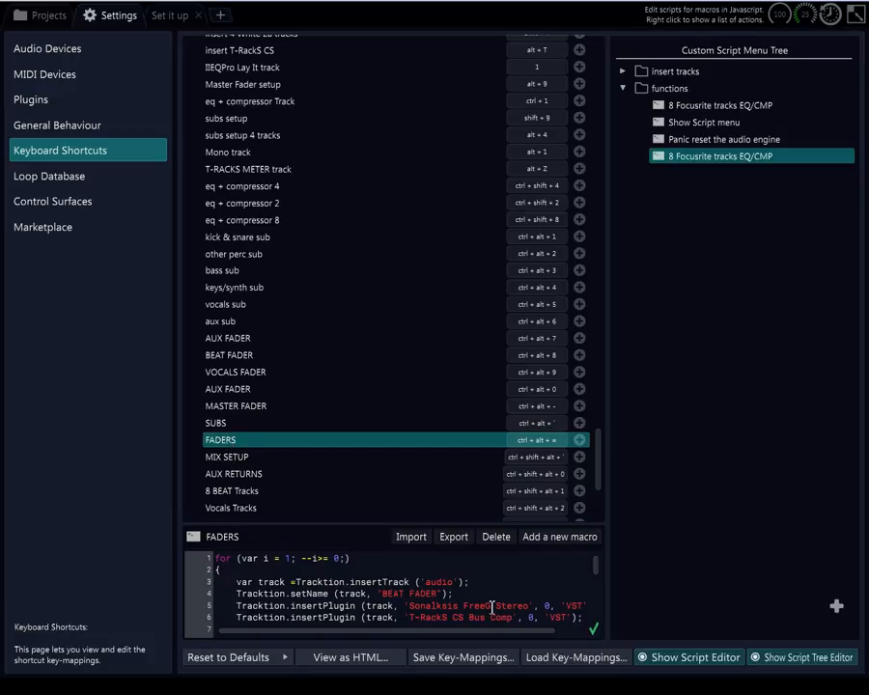
# Shorten the limiter plugin name to Limiter6 in the master fader section of the FADERS script by removing "-x64"
pyautogui.scroll(-2, 491, 599)
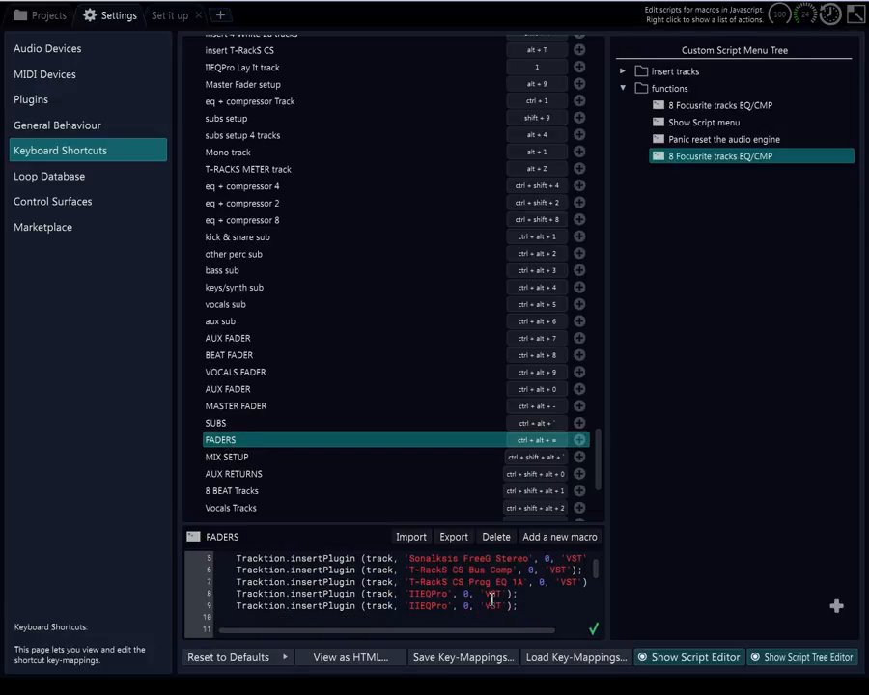
pyautogui.scroll(-4, 492, 599)
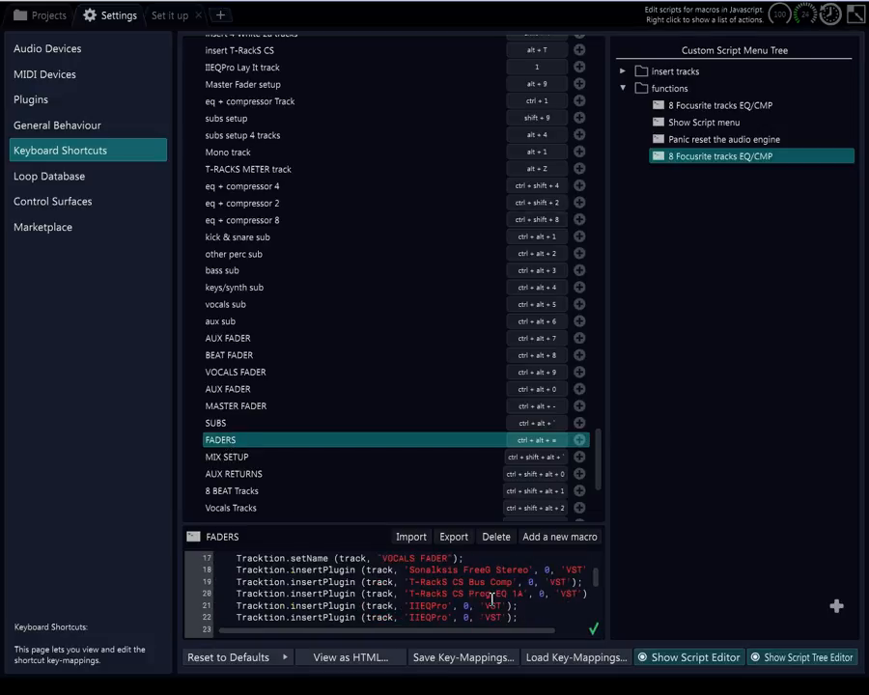
pyautogui.scroll(-4, 492, 598)
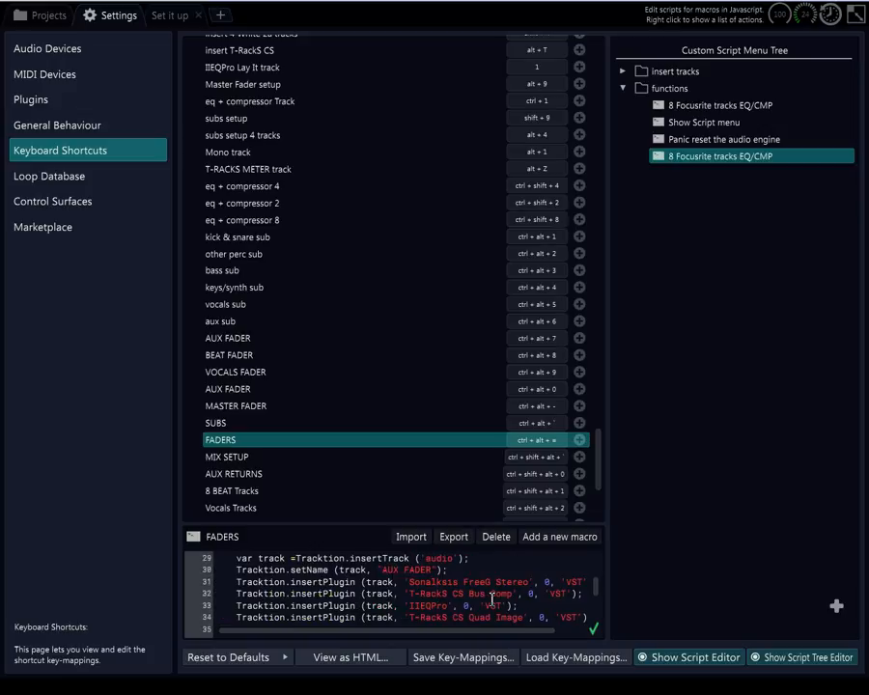
pyautogui.scroll(-4, 492, 598)
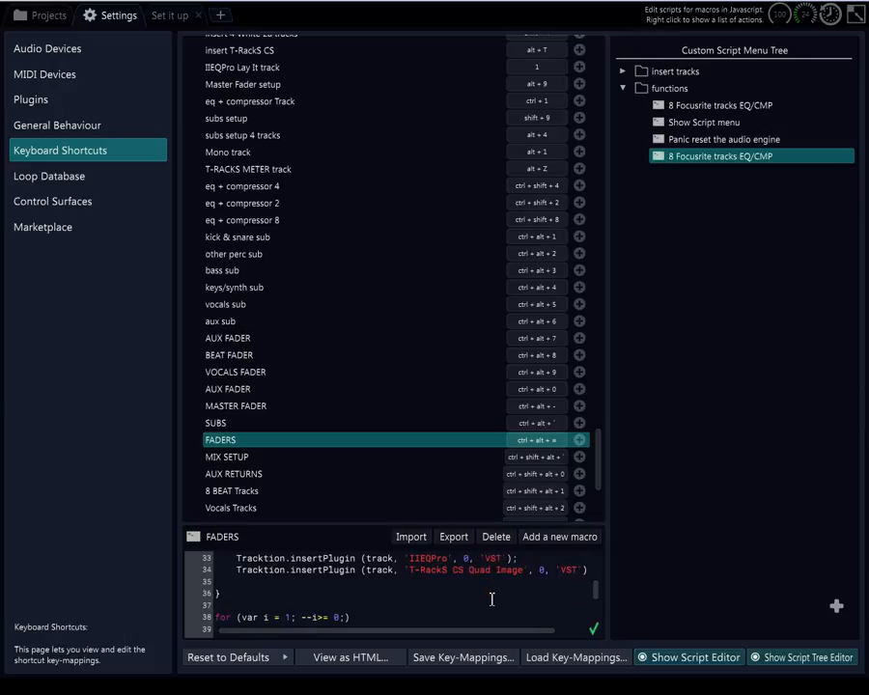
pyautogui.scroll(-1, 497, 597)
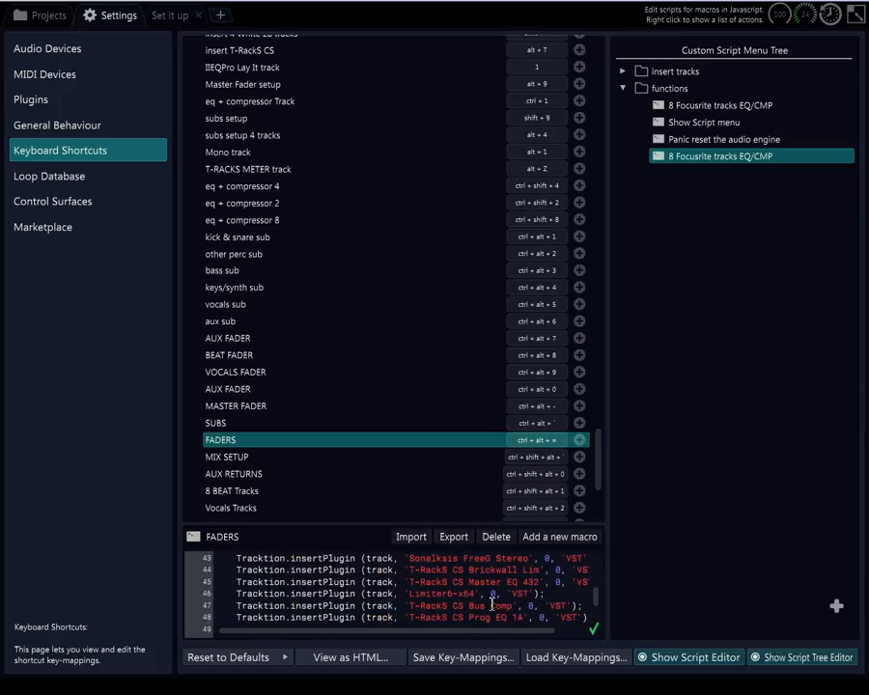
pyautogui.click(476, 595)
pyautogui.press('BackSpace')
pyautogui.press('BackSpace')
pyautogui.press('BackSpace')
pyautogui.press('BackSpace')
pyautogui.scroll(-3, 478, 590)
pyautogui.scroll(3, 480, 585)
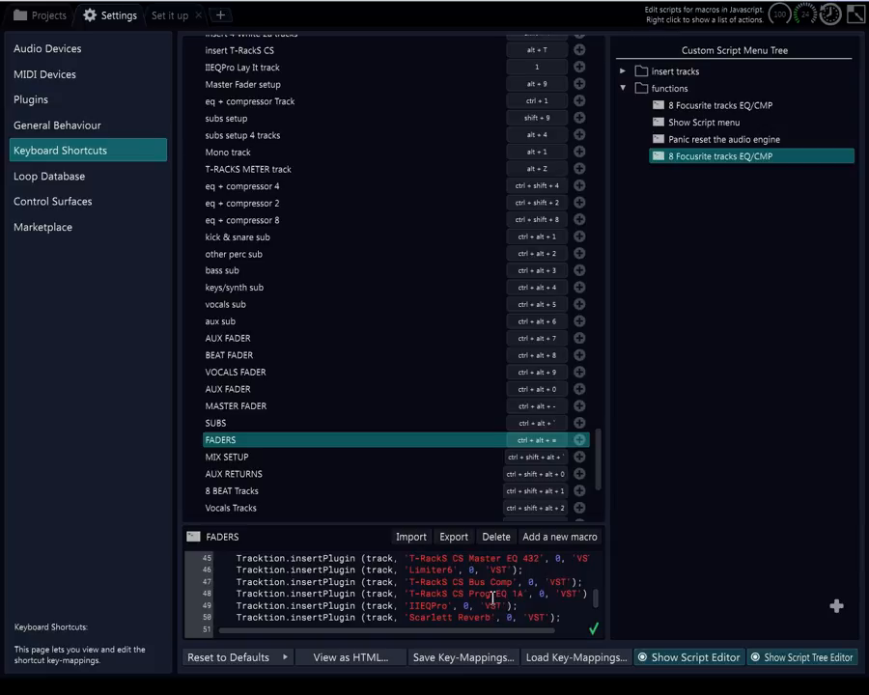
pyautogui.scroll(1, 494, 603)
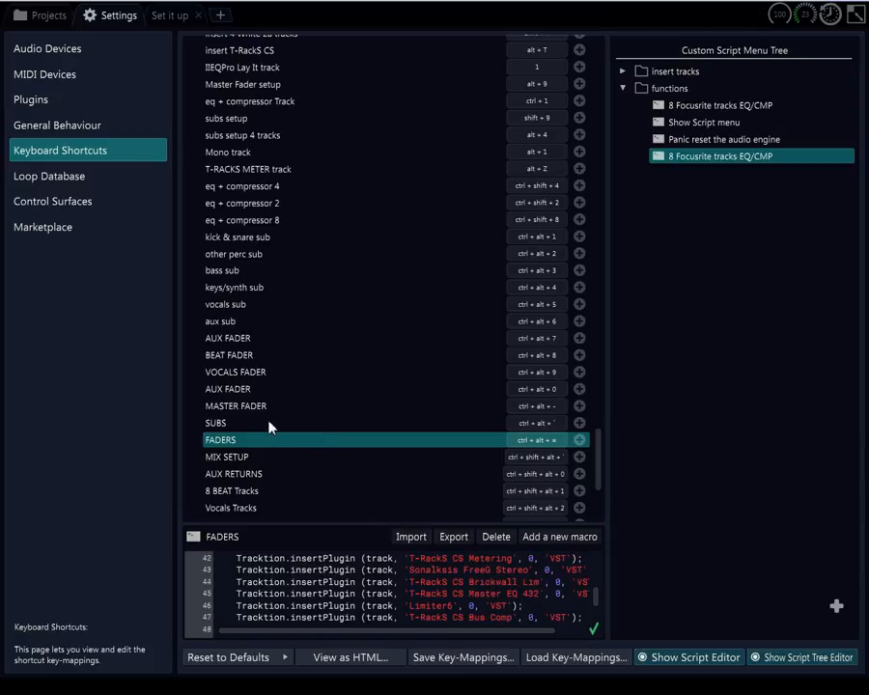
# Read through the script of the second AUX FADER macro to check its plugin names
pyautogui.click(230, 391)
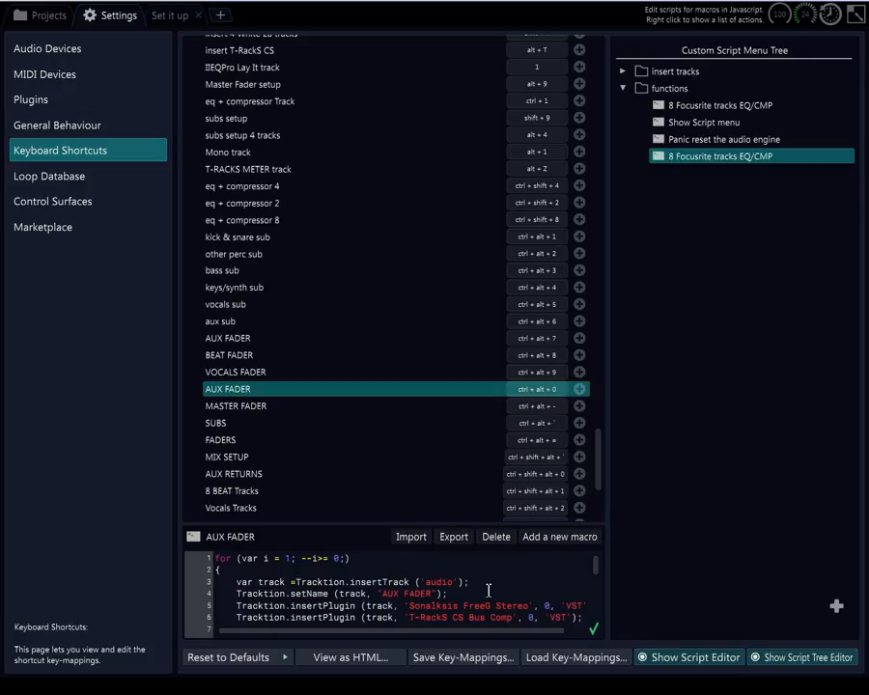
pyautogui.scroll(-1, 490, 586)
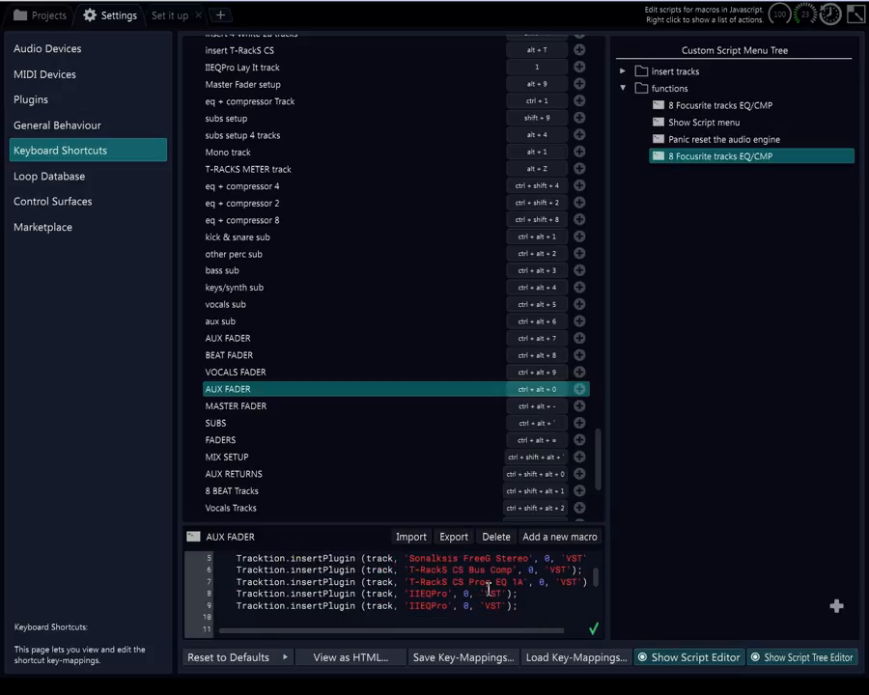
pyautogui.scroll(2, 489, 591)
pyautogui.scroll(-5, 489, 585)
pyautogui.scroll(3, 488, 585)
# Change the limiter plugin name to Limiter6 in the MASTER FADER macro script by removing "-x64"
pyautogui.click(246, 406)
pyautogui.scroll(-2, 511, 608)
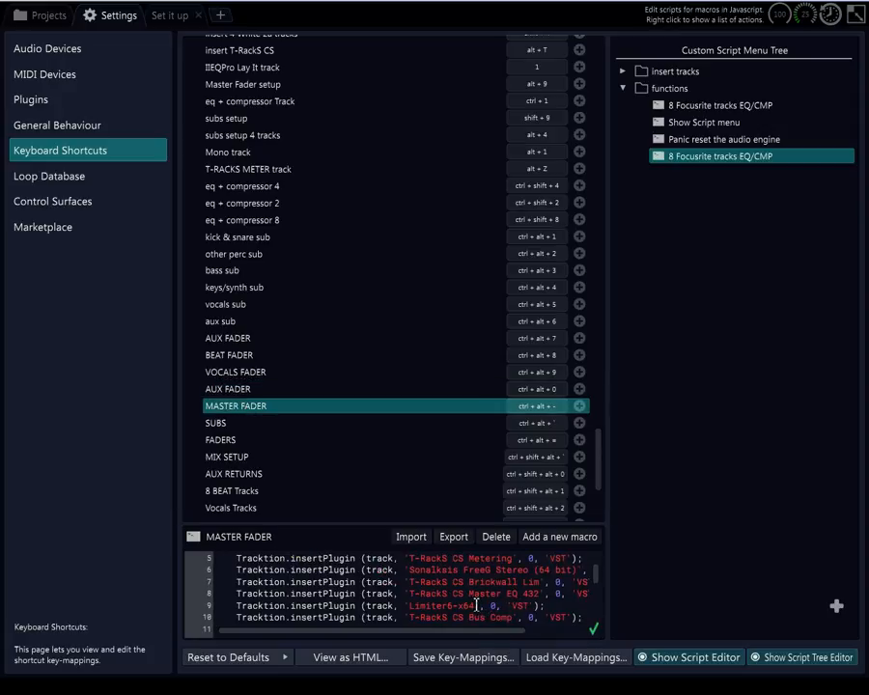
pyautogui.click(475, 605)
pyautogui.press('BackSpace')
pyautogui.press('BackSpace')
pyautogui.press('BackSpace')
pyautogui.press('BackSpace')
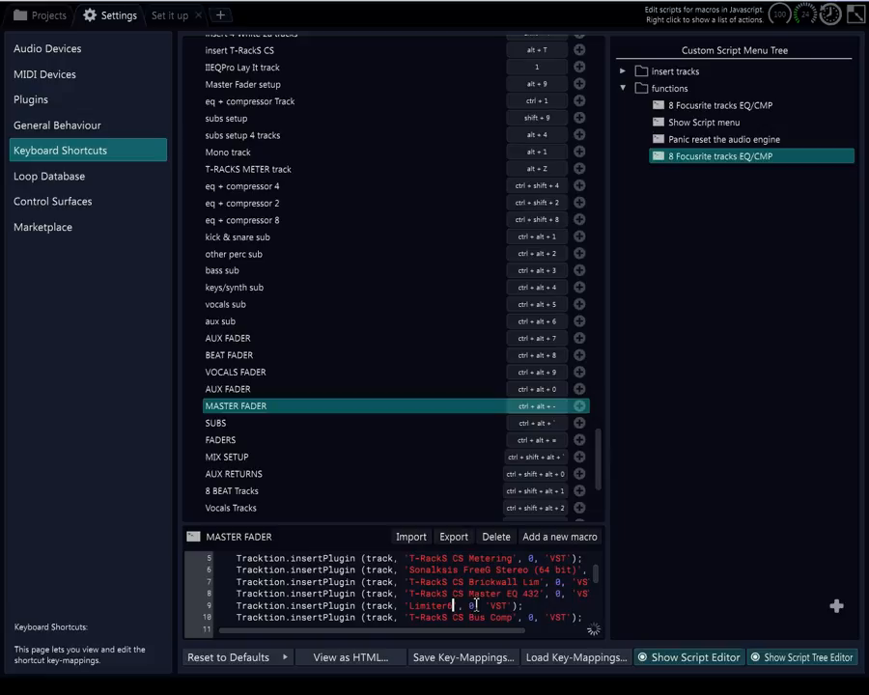
# Remove the "64" suffix from the reverb plugin in the MASTER FADER script so that its name reads Scarlett Reverb
pyautogui.scroll(-1, 477, 601)
pyautogui.scroll(-1, 478, 600)
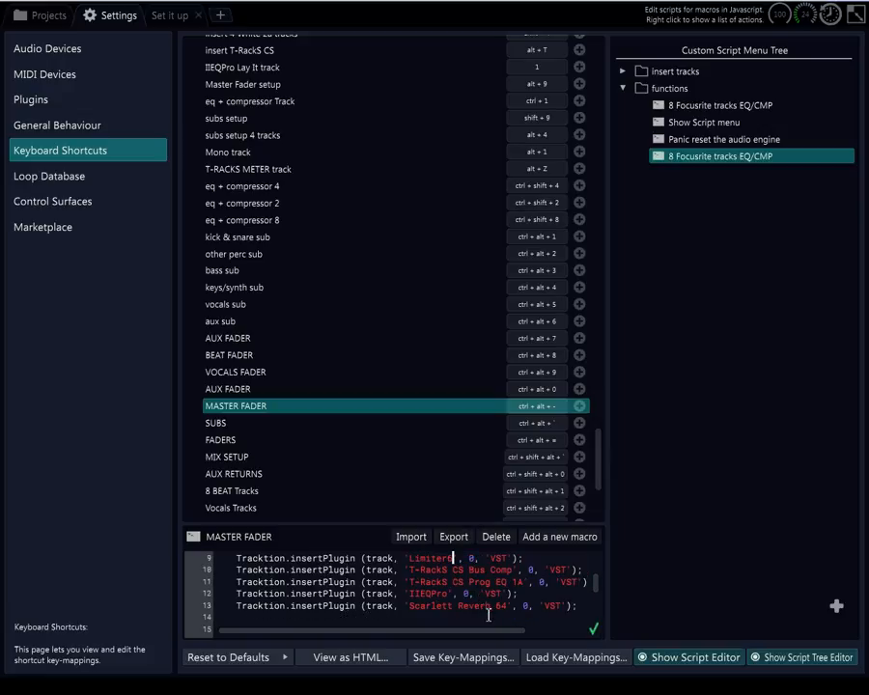
pyautogui.click(508, 607)
pyautogui.press('BackSpace')
pyautogui.press('BackSpace')
pyautogui.press('BackSpace')
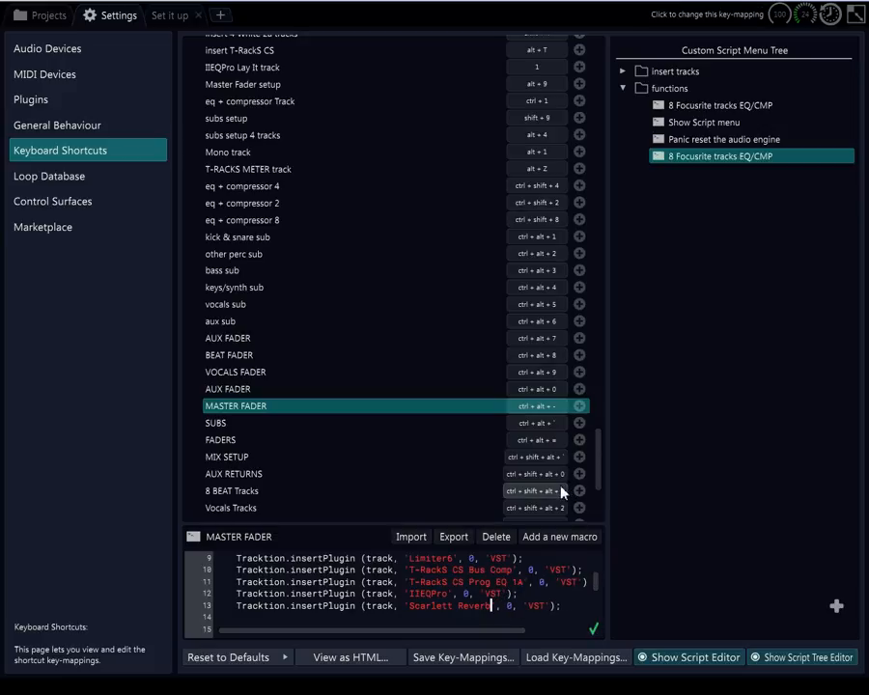
# Display the VOCALS FADER macro and save the key mappings as BAY TRACKTION MICROS in the Documents library
pyautogui.click(230, 371)
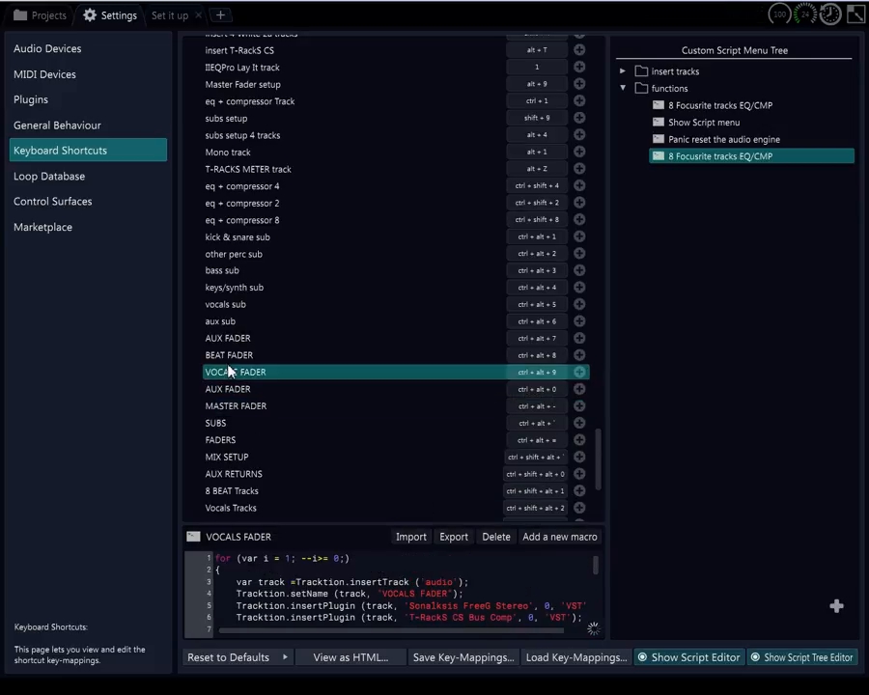
pyautogui.click(451, 660)
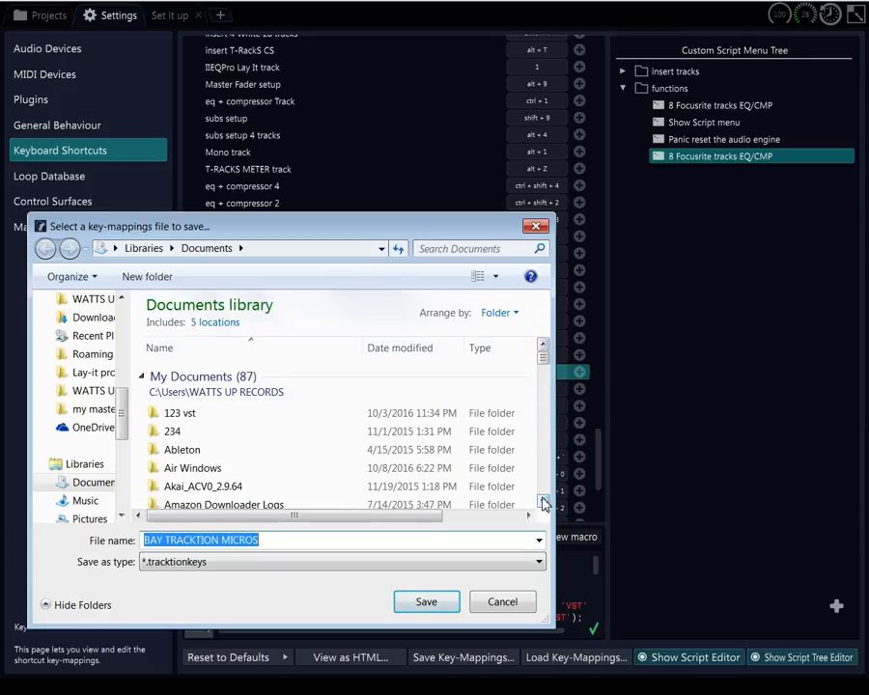
pyautogui.scroll(-4, 543, 503)
pyautogui.scroll(-4, 544, 503)
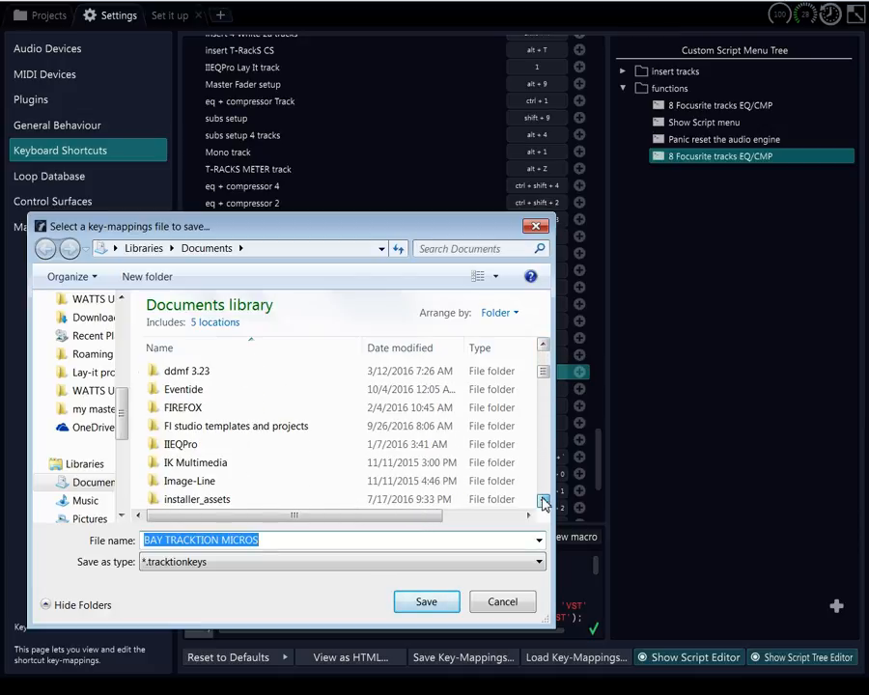
pyautogui.click(440, 600)
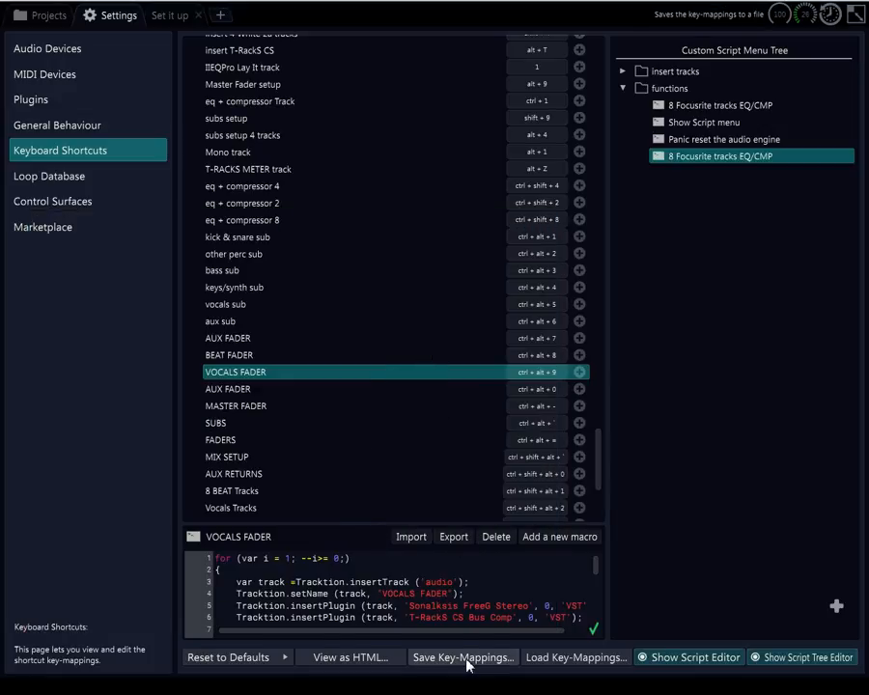
# Check the plugin names in the VOCALS FADER script and display the script of the aux sub macro
pyautogui.scroll(-5, 532, 603)
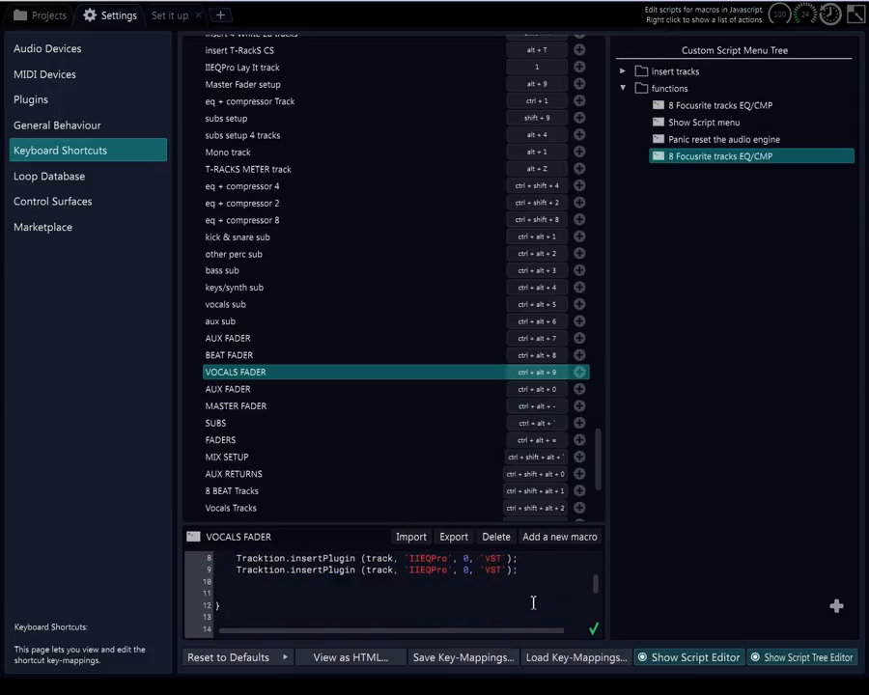
pyautogui.scroll(3, 522, 579)
pyautogui.scroll(3, 520, 573)
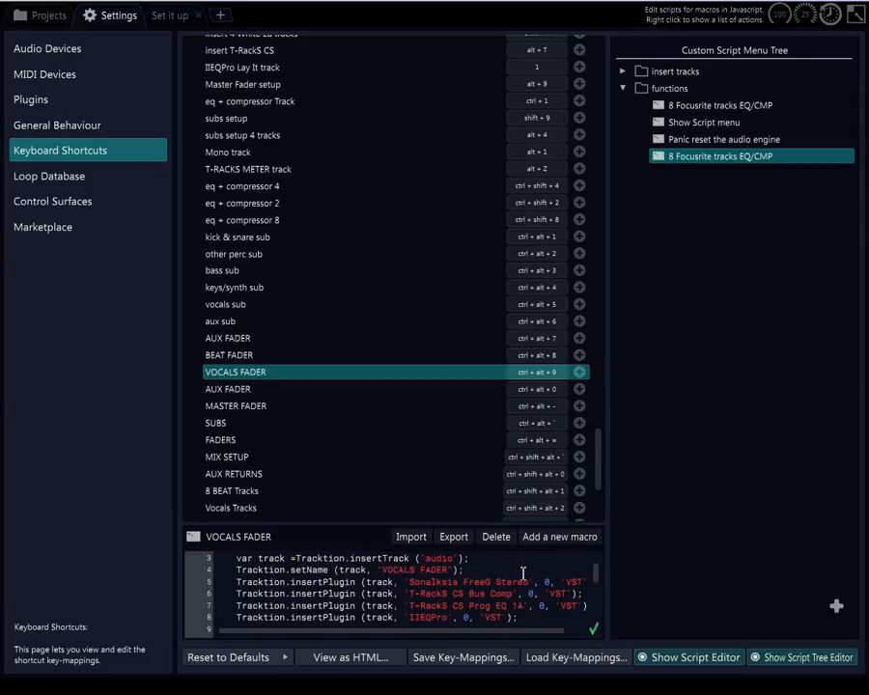
pyautogui.scroll(-2, 517, 569)
pyautogui.scroll(1, 485, 575)
pyautogui.click(215, 323)
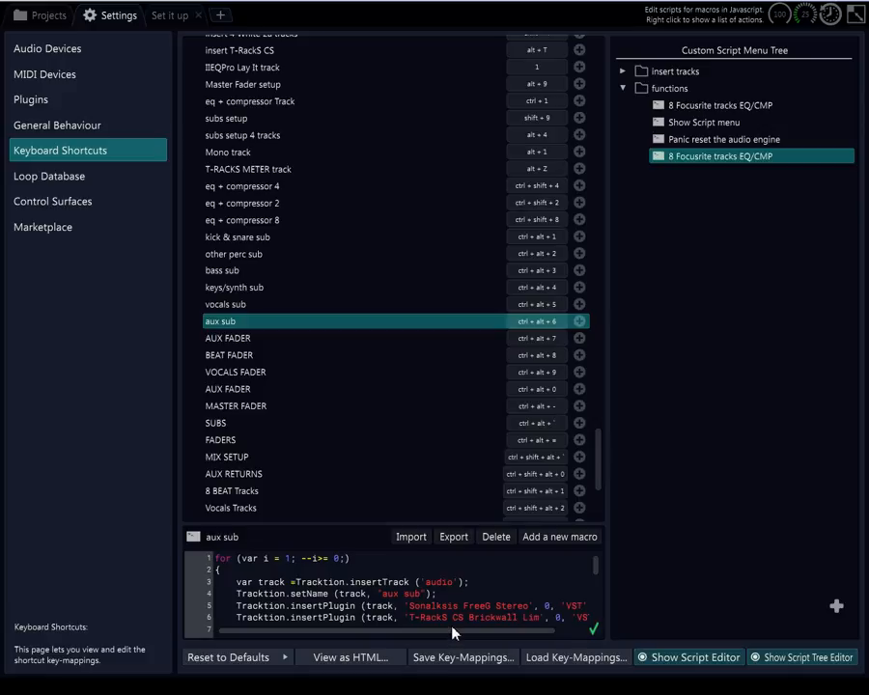
# Check the scripts of the vocals sub, MIX SETUP and 8 BEAT Tracks macros and look through the remaining macros
pyautogui.click(248, 304)
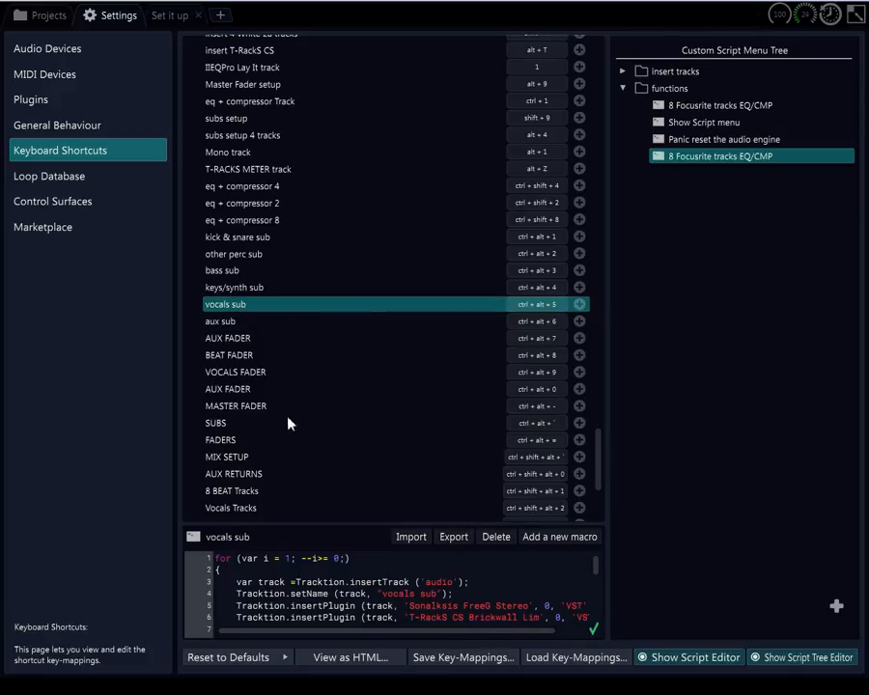
pyautogui.click(229, 460)
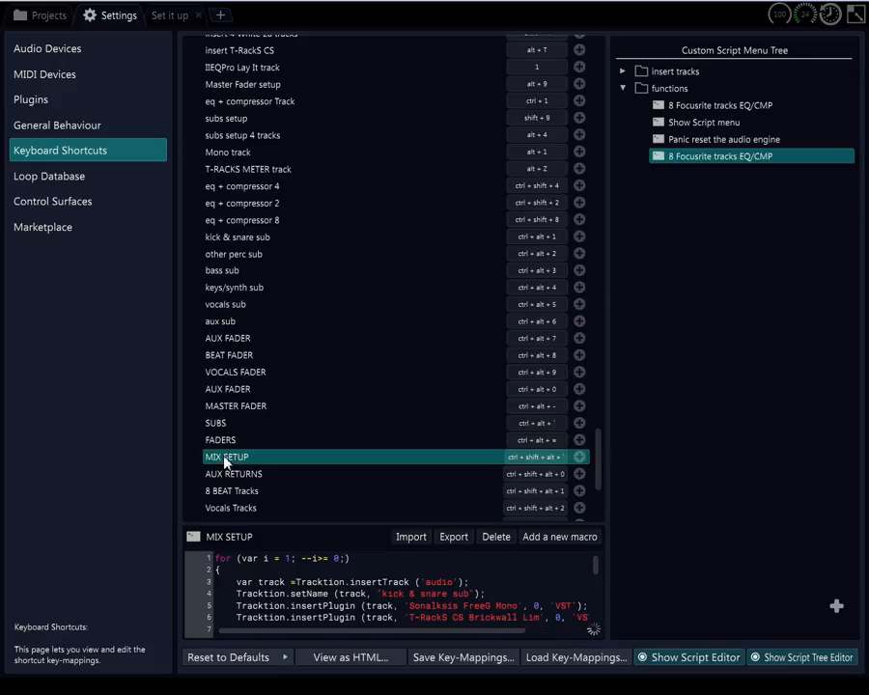
pyautogui.scroll(-2, 229, 464)
pyautogui.scroll(2, 247, 445)
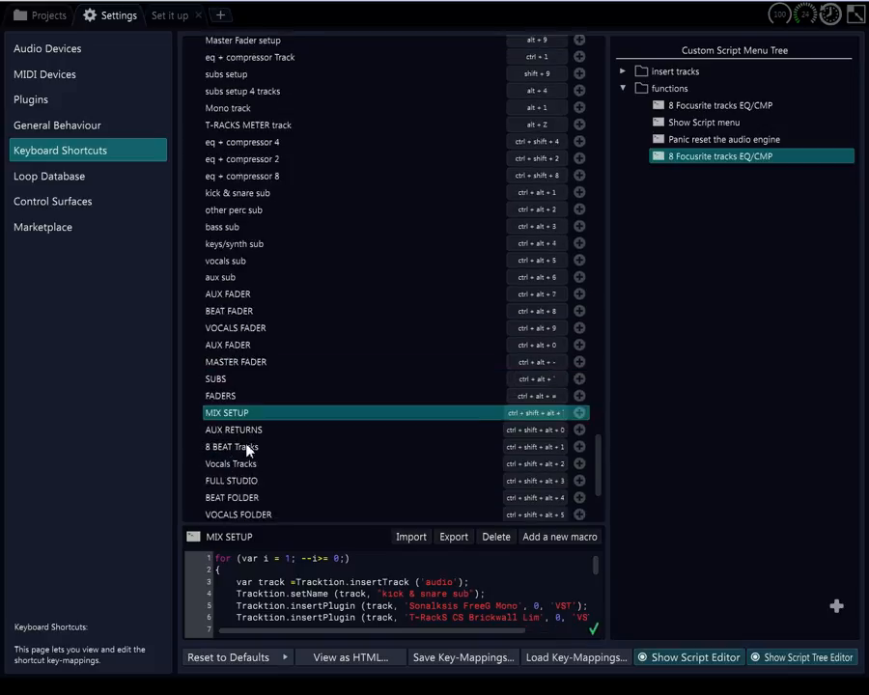
pyautogui.scroll(-1, 247, 449)
pyautogui.click(236, 448)
pyautogui.scroll(-3, 237, 452)
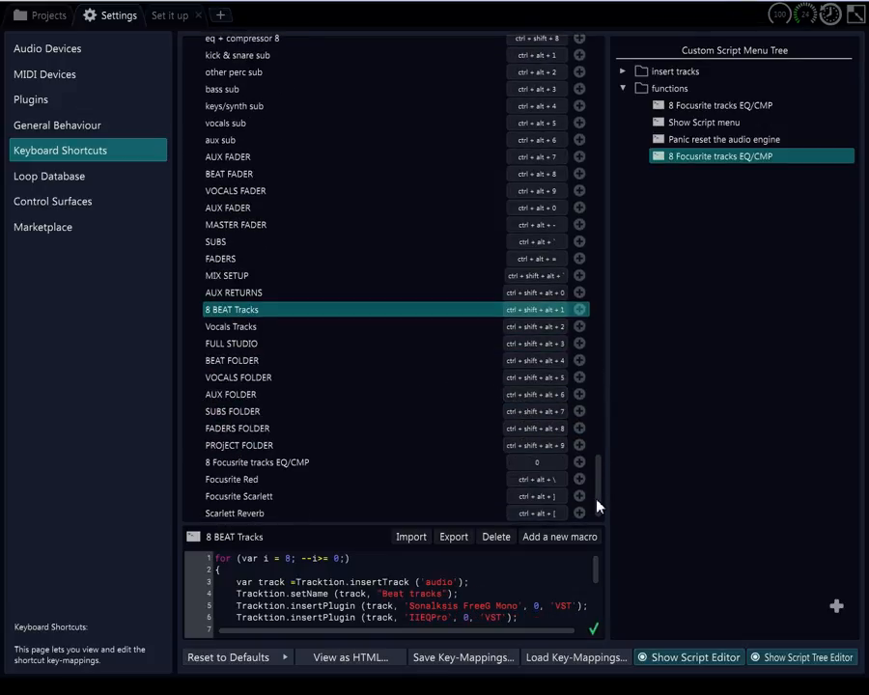
pyautogui.moveTo(596, 506); pyautogui.dragTo(413, 47)
# Undo all track insertions in the Set it up edit and insert the full studio template with its PROJECT FOLDER and subfolders
pyautogui.click(166, 15)
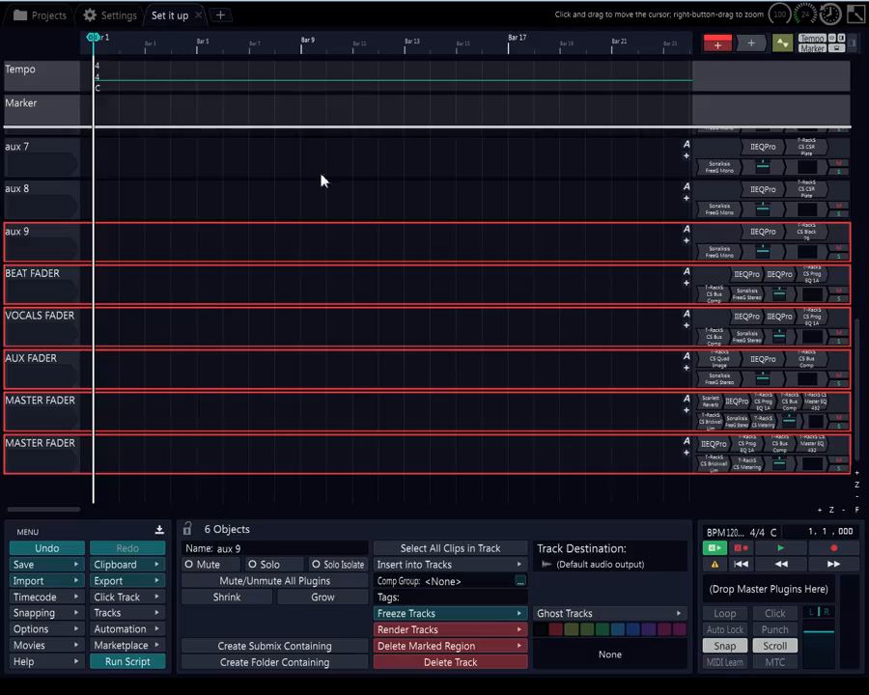
pyautogui.click(59, 549)
pyautogui.click(59, 548)
pyautogui.click(59, 548)
pyautogui.click(59, 549)
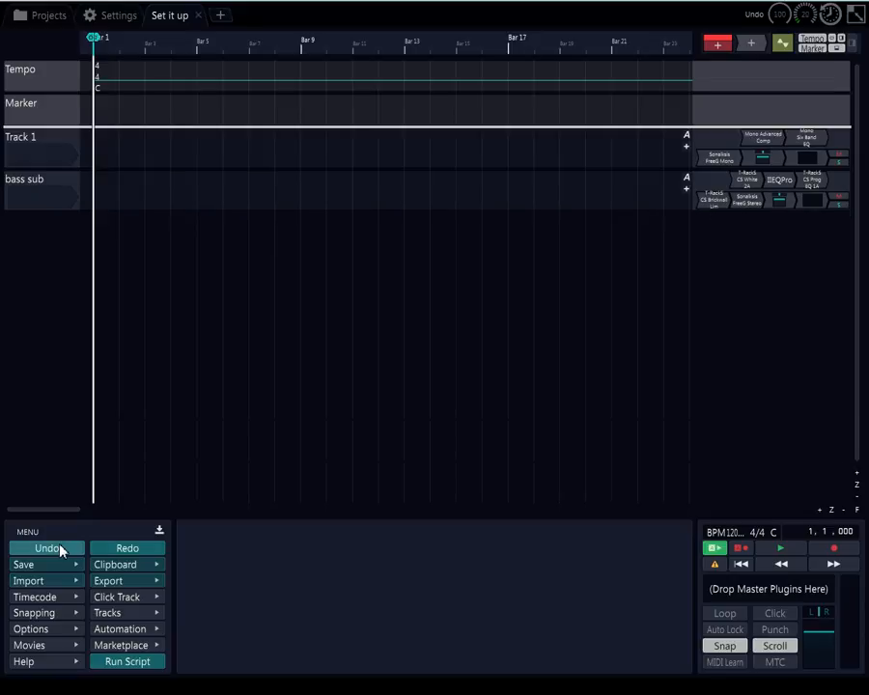
pyautogui.click(59, 548)
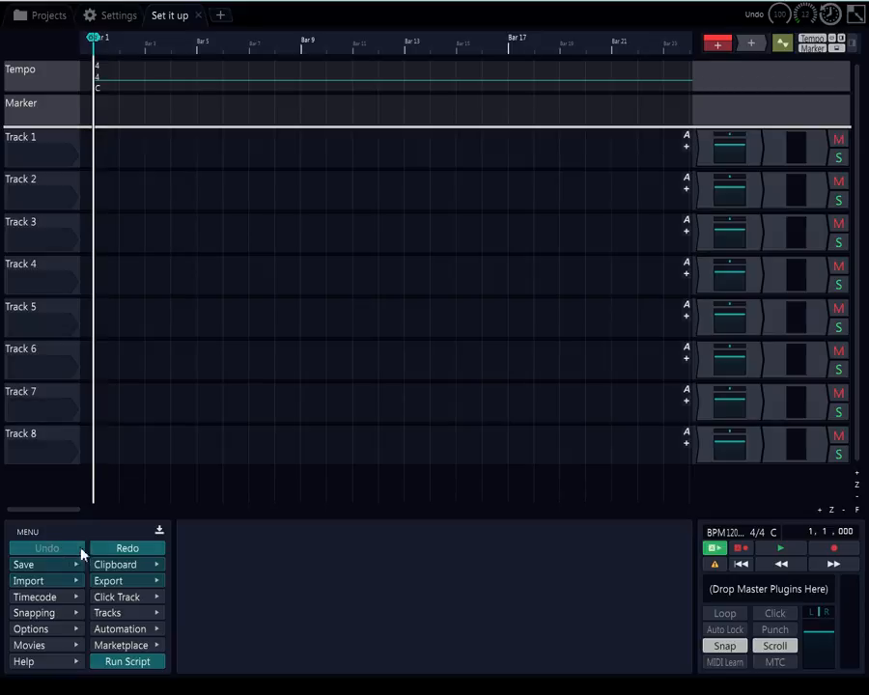
pyautogui.click(102, 551)
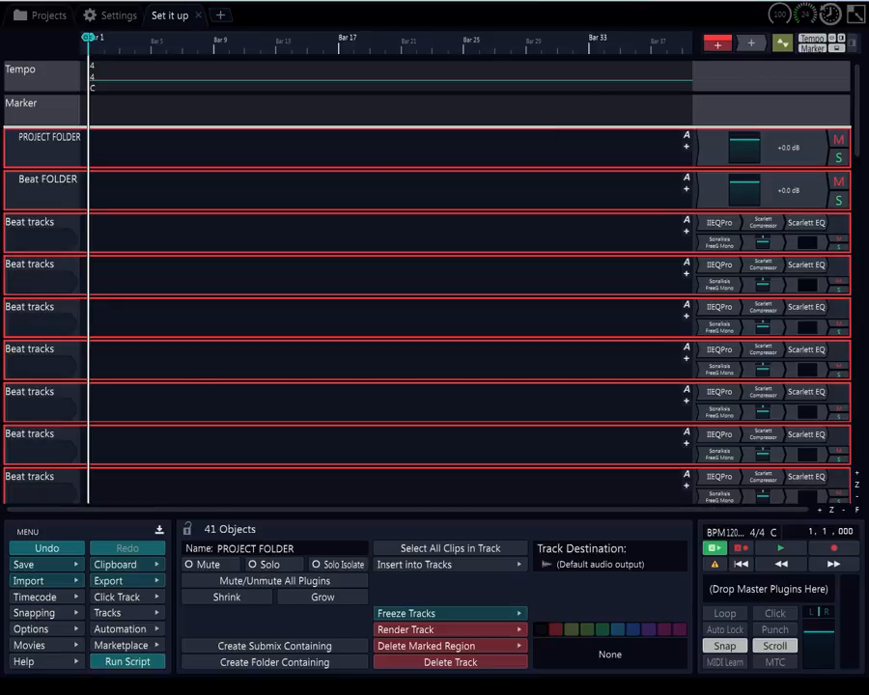
# Examine the template's tracks and plugin chains from the faders up to the vocals, including the FADERS FOLDER's VCA
pyautogui.click(845, 186)
pyautogui.moveTo(855, 133); pyautogui.dragTo(853, 497)
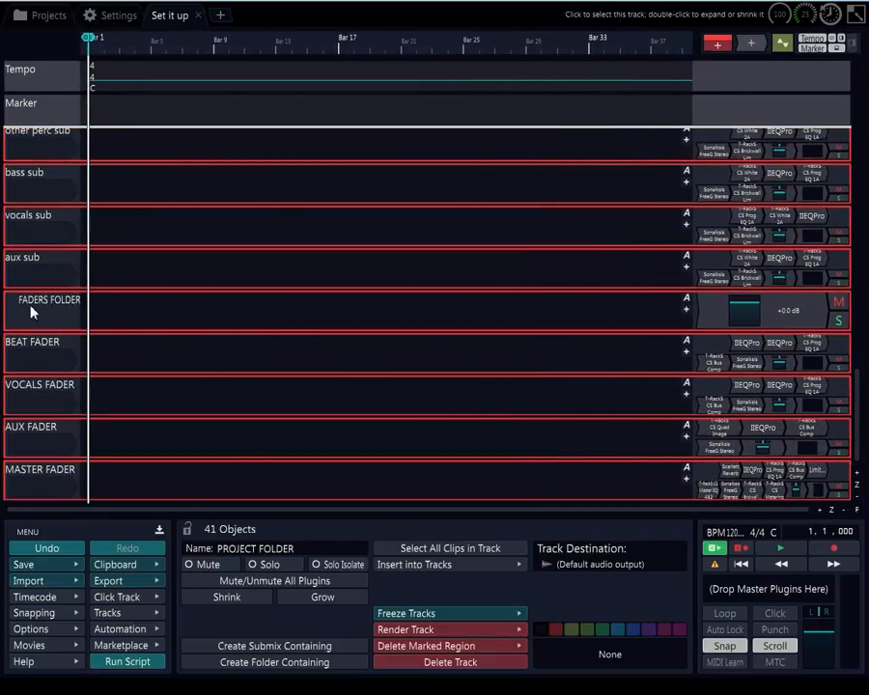
pyautogui.click(778, 309)
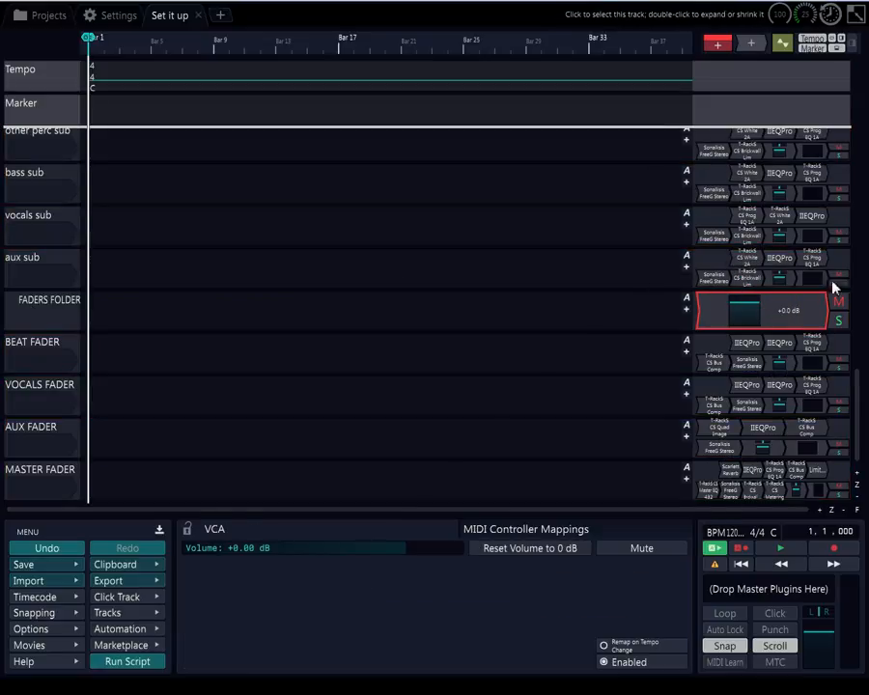
pyautogui.scroll(6, 776, 157)
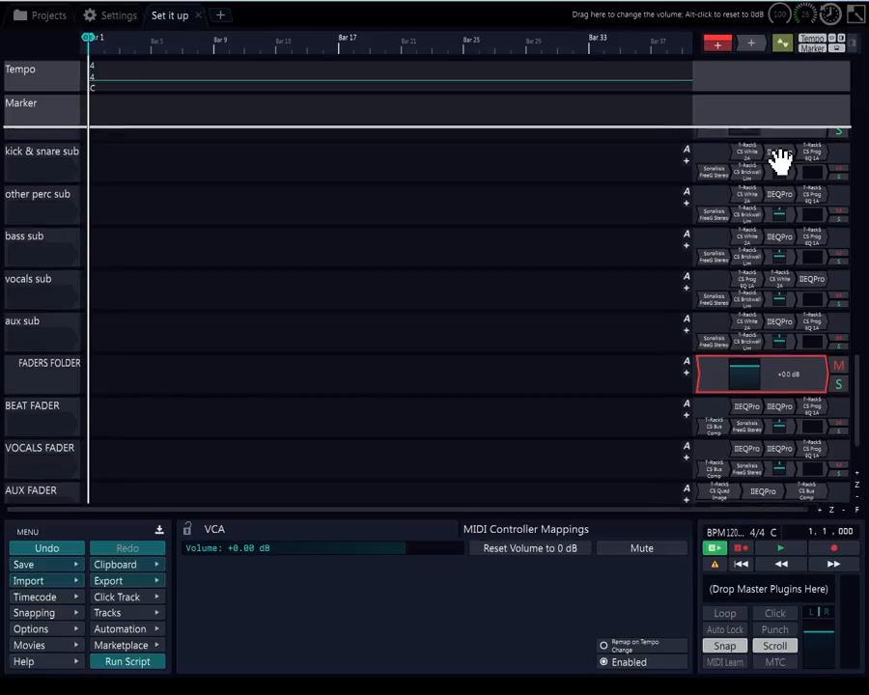
pyautogui.scroll(8, 778, 159)
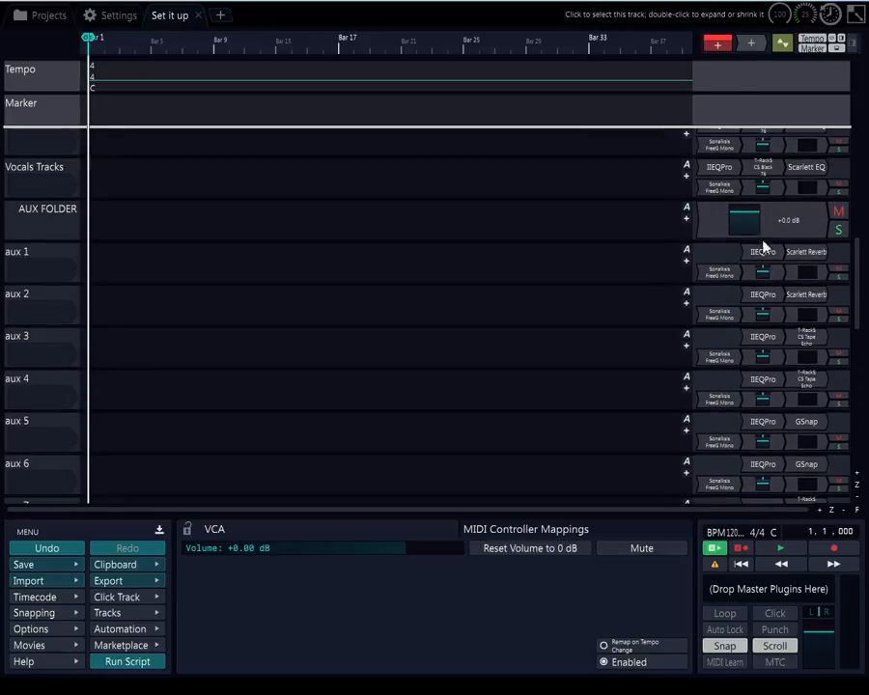
pyautogui.scroll(5, 767, 266)
pyautogui.scroll(6, 767, 266)
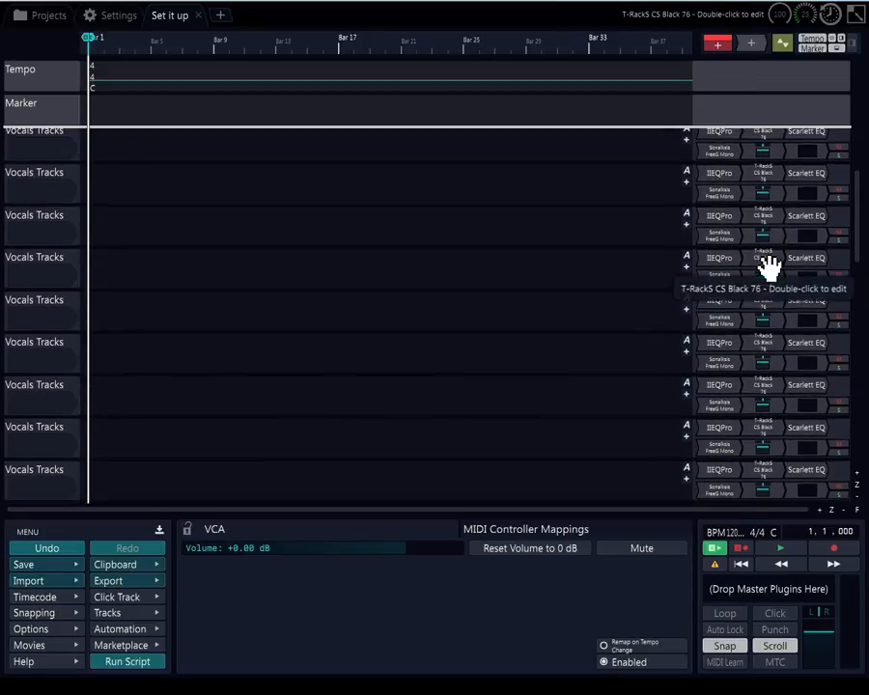
# Set the volume of all Volume & Pan plugins in the template to -18 dB and check them down to the MASTER FADER
pyautogui.click(757, 327)
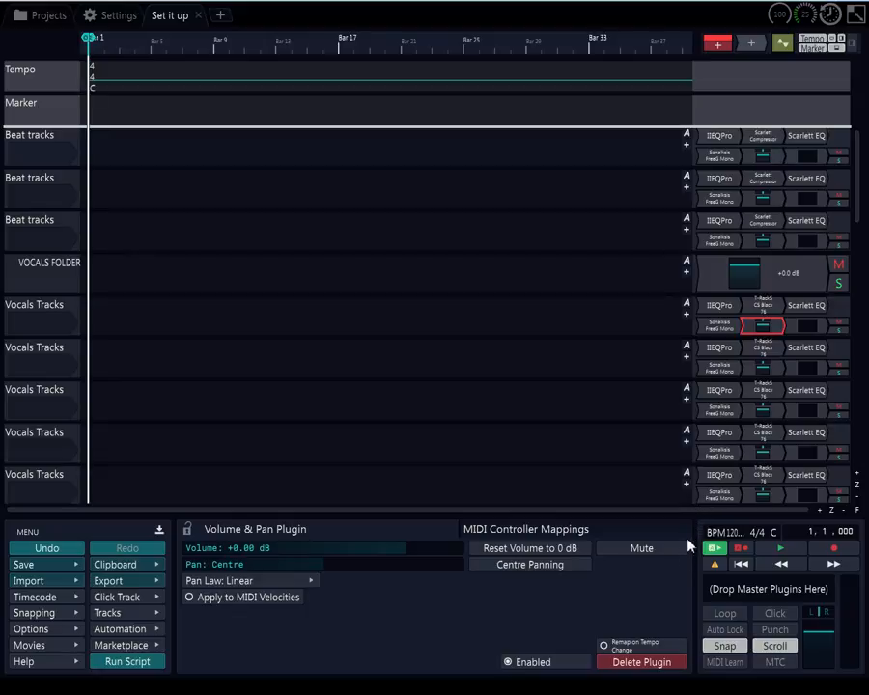
pyautogui.hotkey('ctrl', 'a')
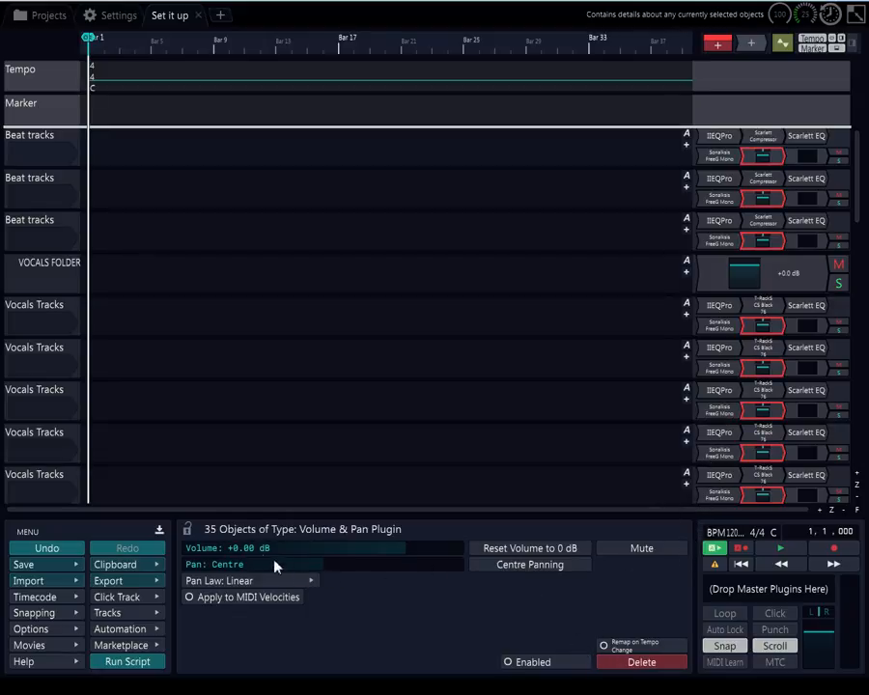
pyautogui.press('BackSpace')
pyautogui.press('BackSpace')
pyautogui.write('-18')
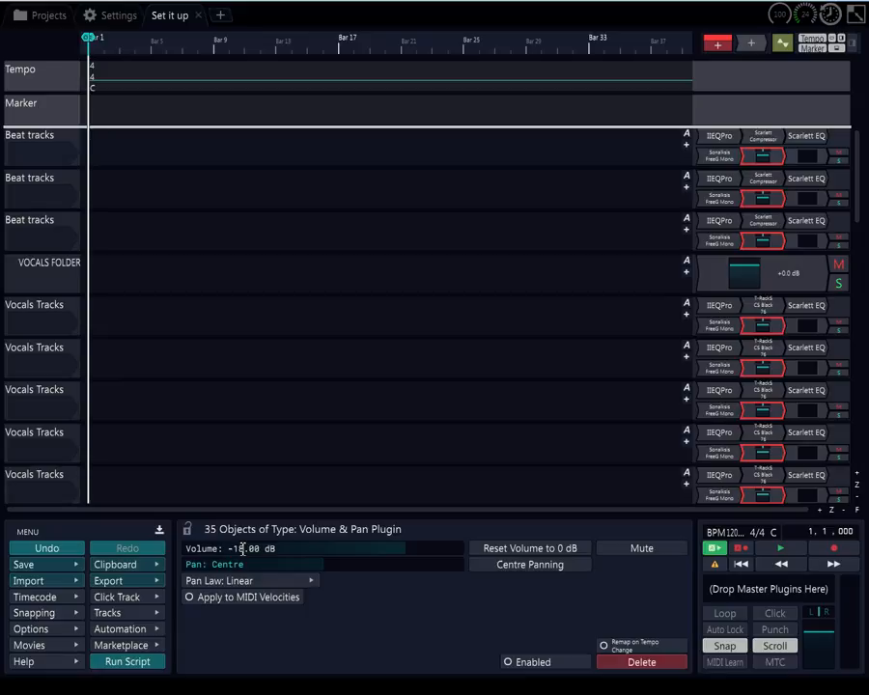
pyautogui.click(446, 621)
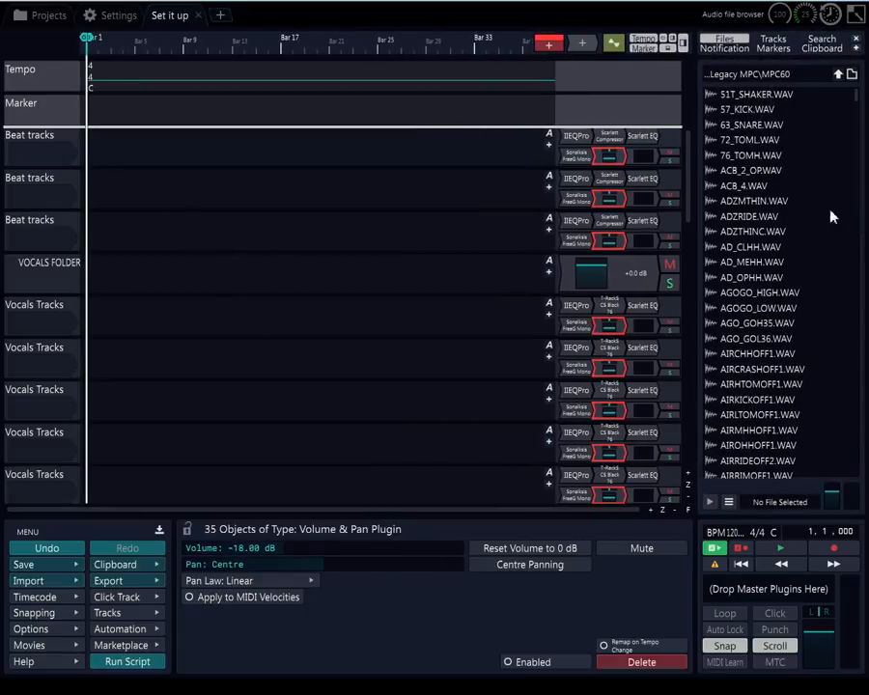
pyautogui.moveTo(858, 214); pyautogui.dragTo(835, 506)
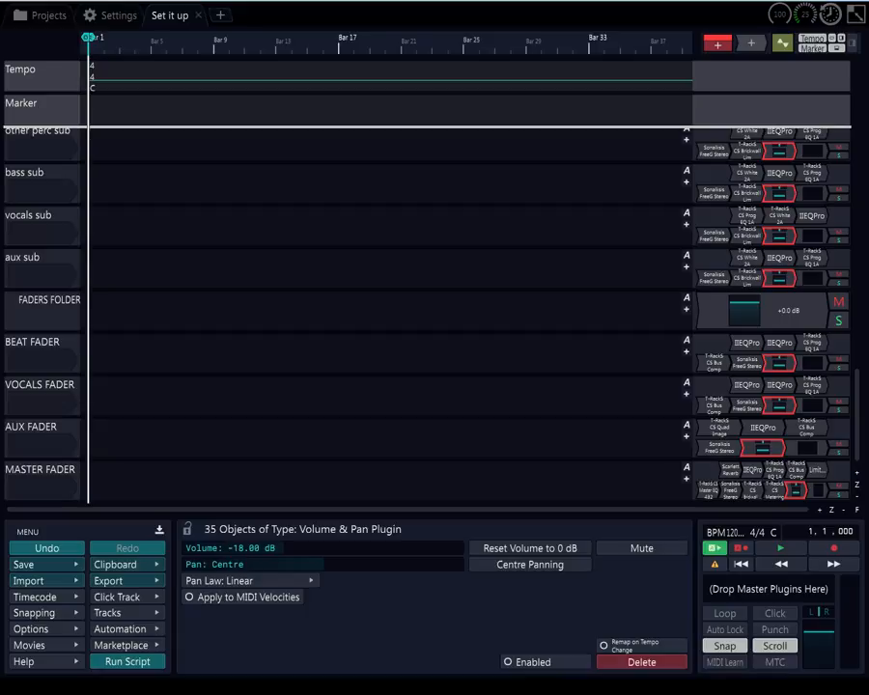
pyautogui.click(857, 417)
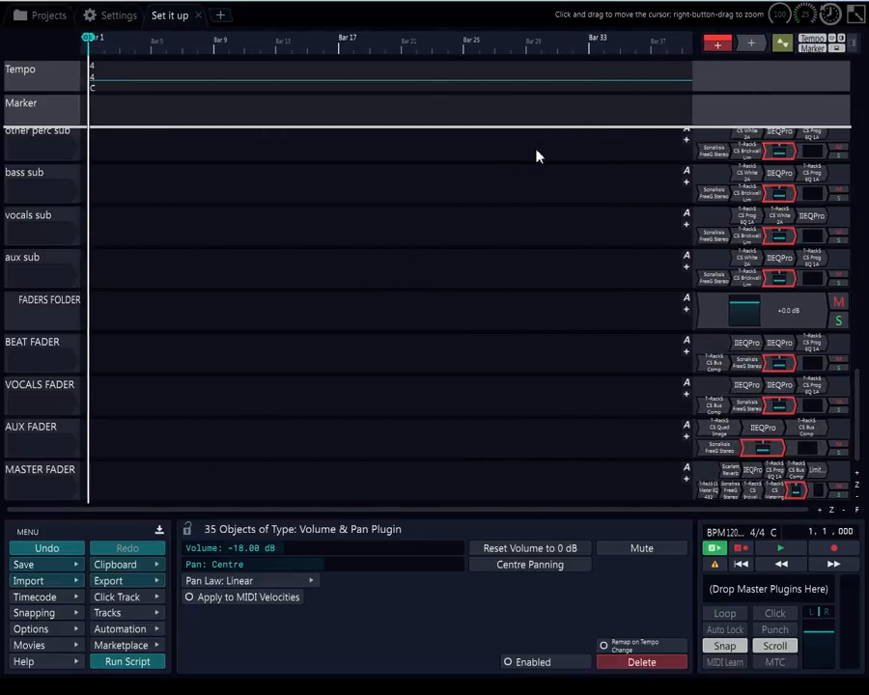